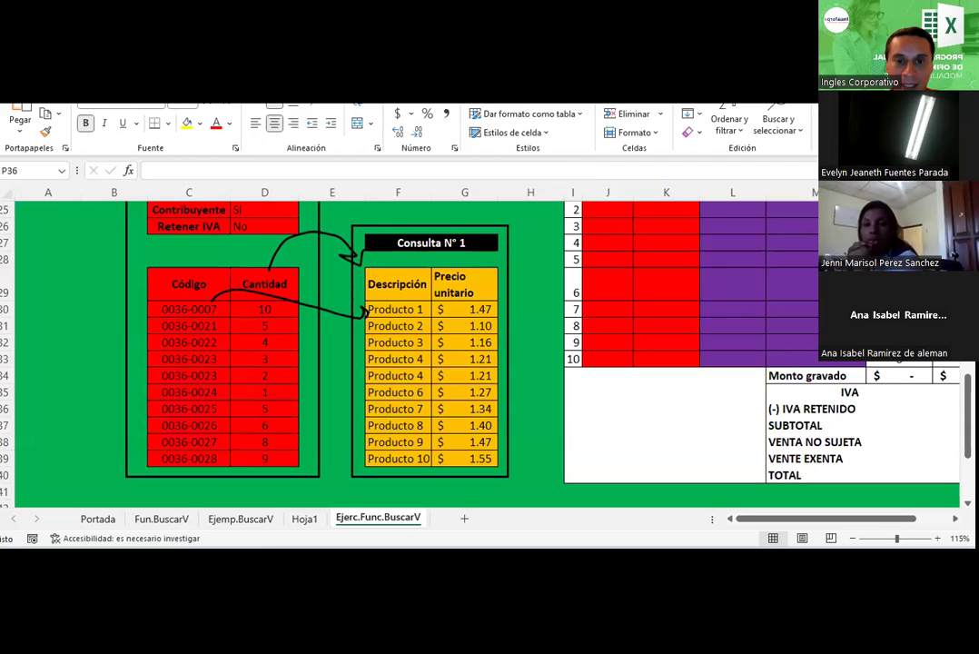
# Select the product price table C9:E19.
pyautogui.click(525, 267)
pyautogui.scroll(-1, 518, 299)
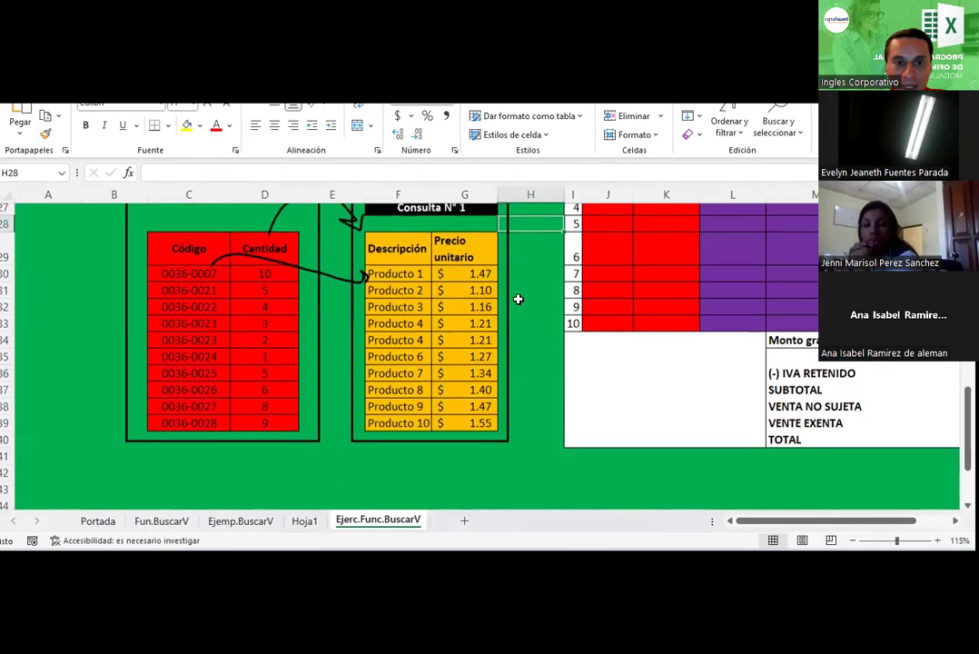
pyautogui.scroll(-2, 518, 299)
pyautogui.scroll(2, 518, 299)
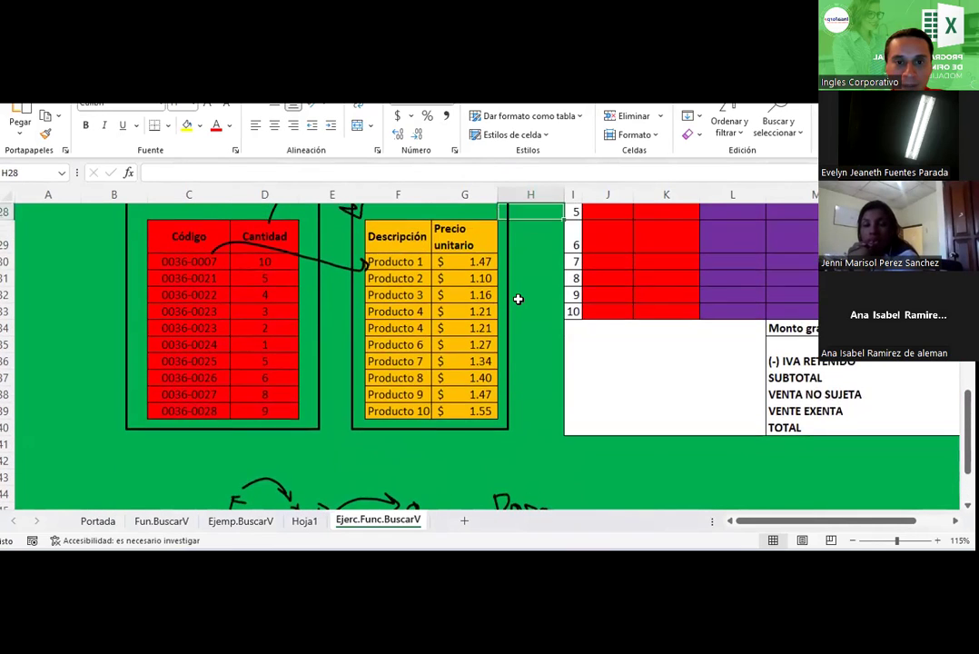
pyautogui.scroll(1, 518, 299)
pyautogui.click(527, 310)
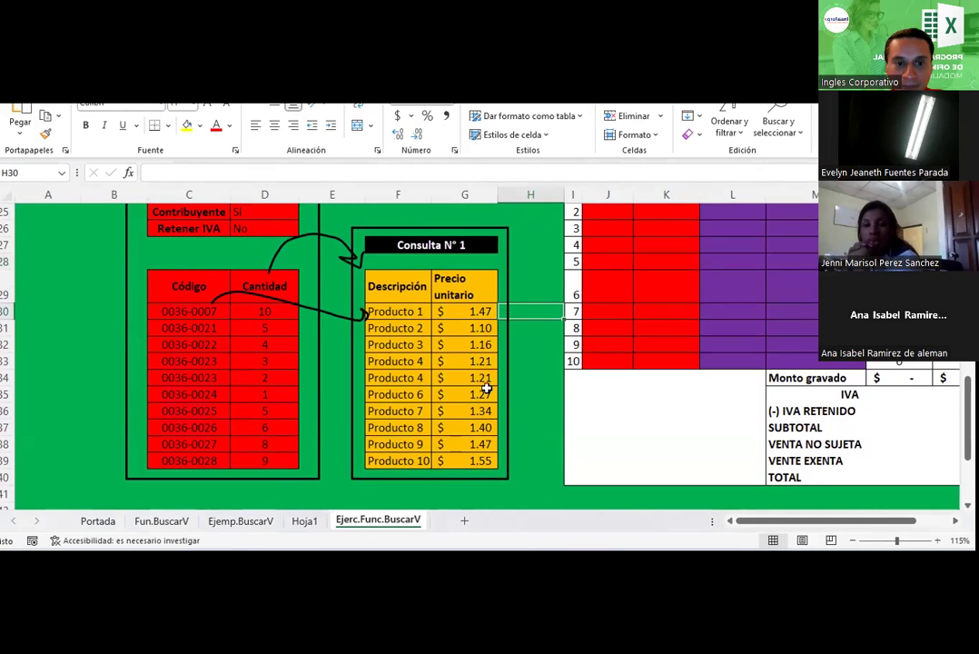
pyautogui.scroll(-1, 487, 388)
pyautogui.scroll(4, 429, 446)
pyautogui.scroll(5, 389, 387)
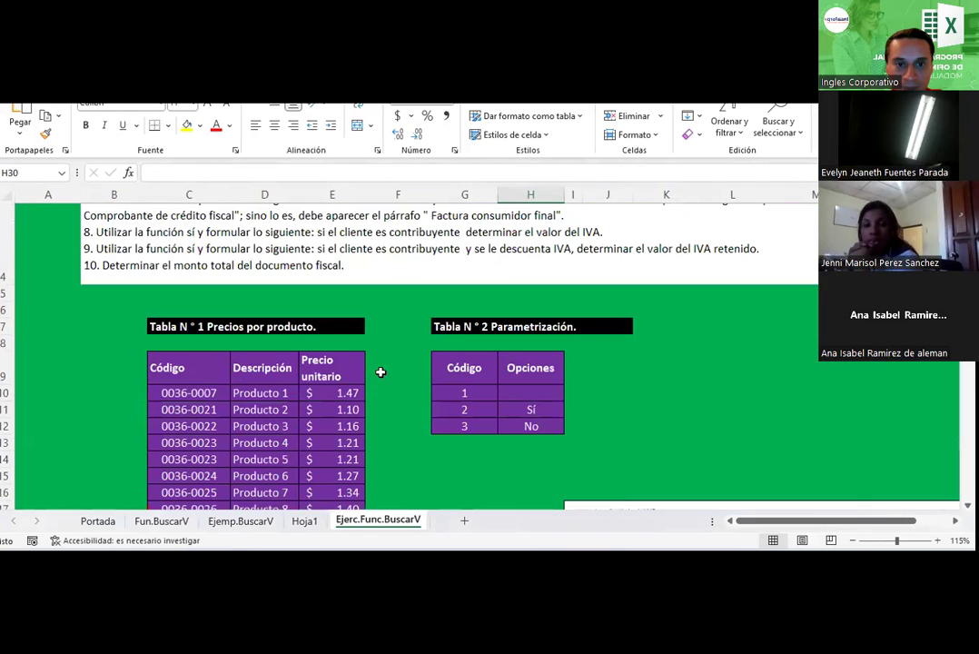
pyautogui.scroll(-1, 381, 373)
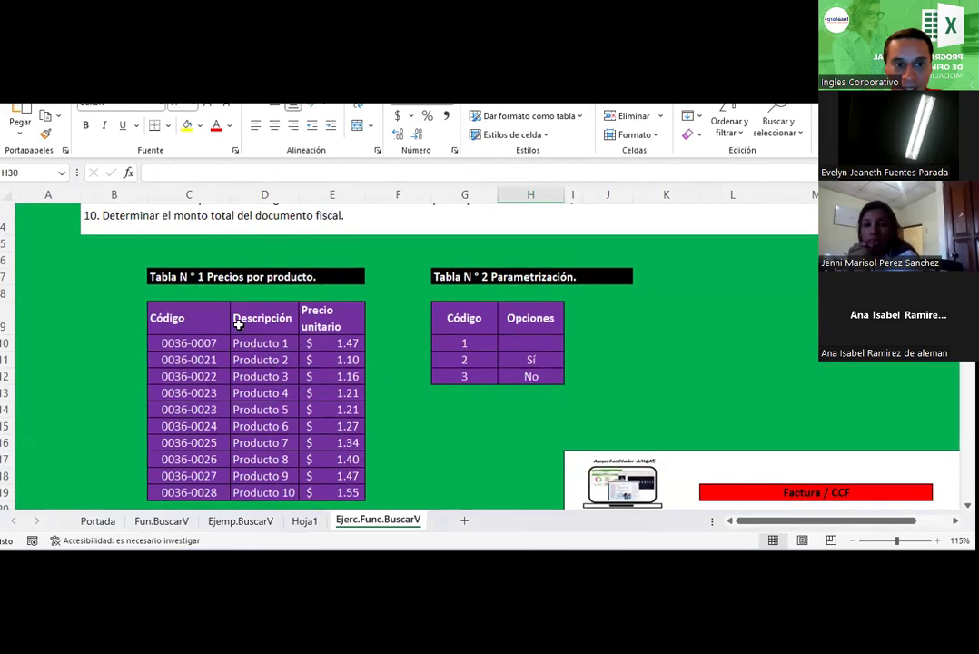
pyautogui.scroll(-1, 198, 336)
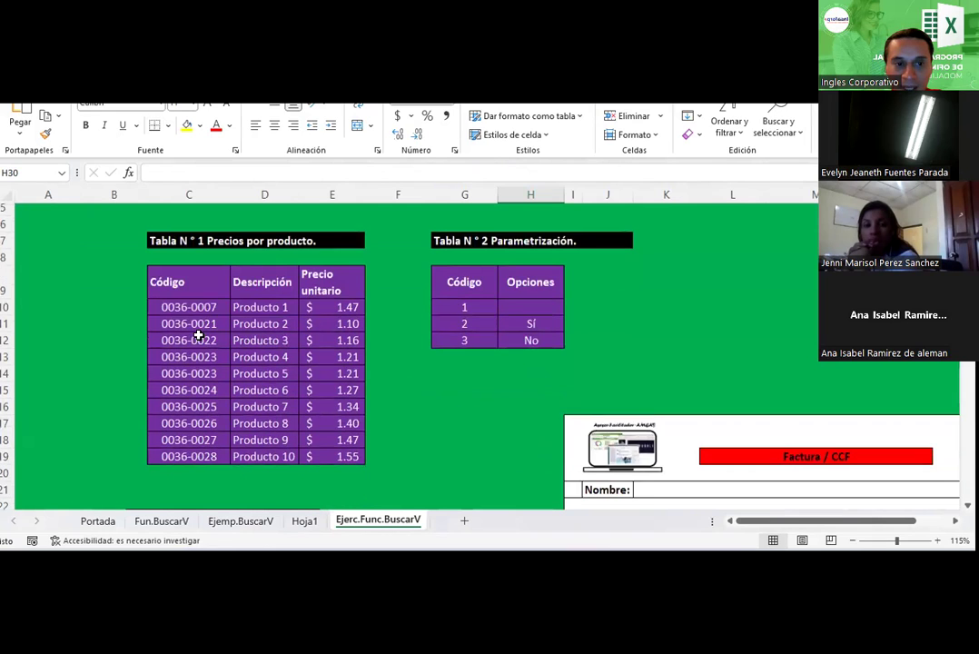
pyautogui.scroll(-1, 198, 336)
pyautogui.click(175, 269)
pyautogui.moveTo(178, 270); pyautogui.dragTo(322, 444)
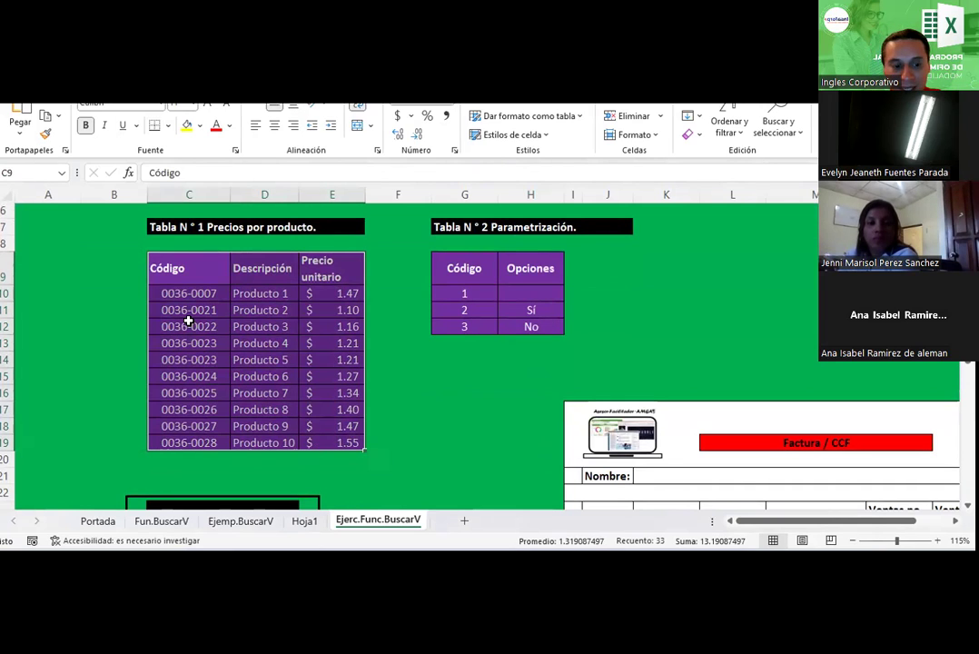
# Number C8, D8 and E8 as 1, 2 and 3, and centre them.
pyautogui.click(188, 242)
pyautogui.write('1')
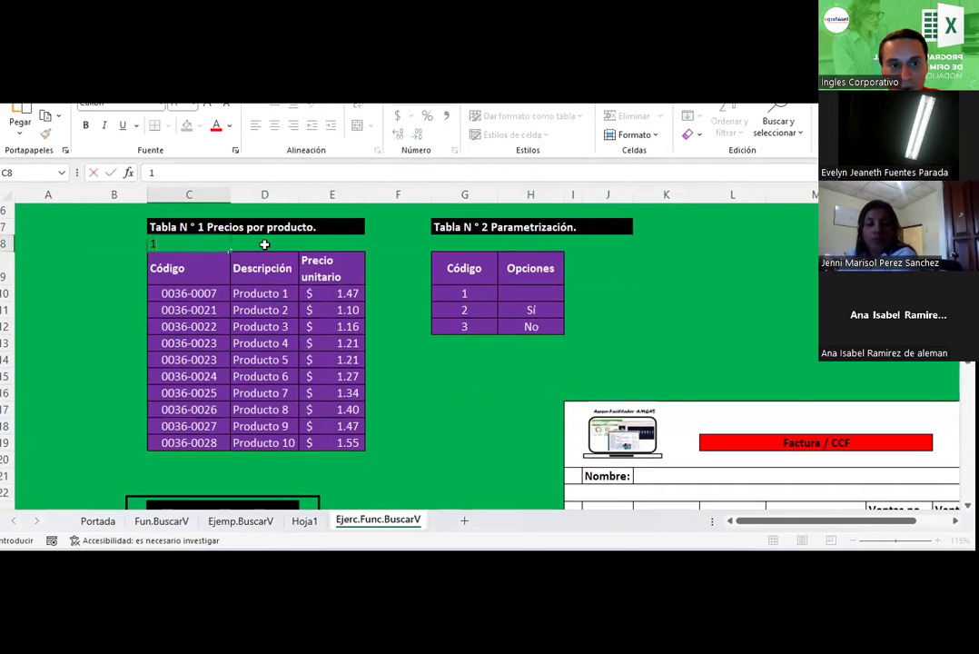
pyautogui.click(265, 245)
pyautogui.write('2')
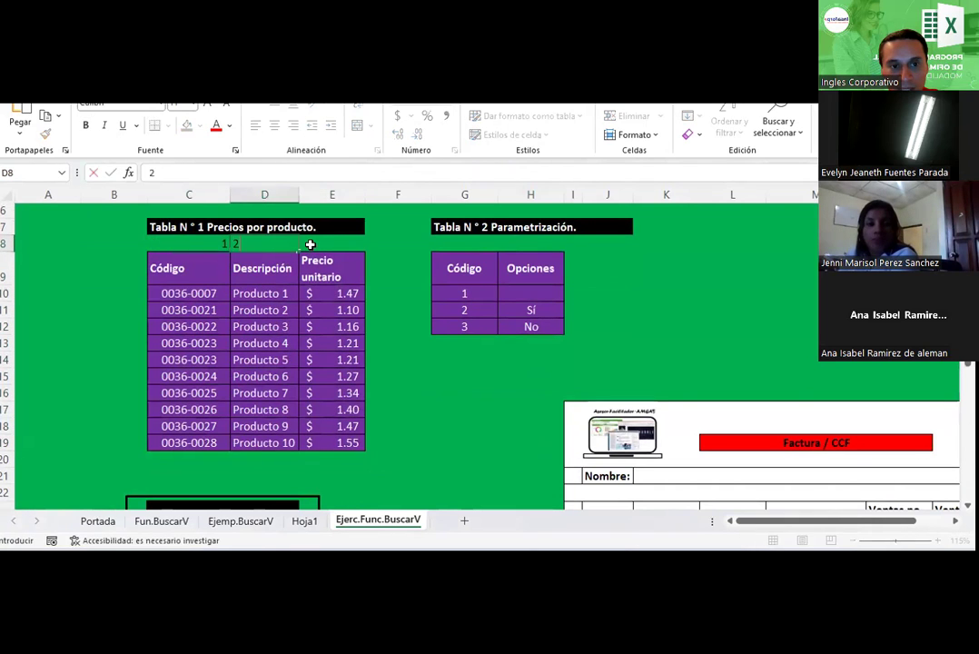
pyautogui.click(308, 243)
pyautogui.write('3')
pyautogui.click(386, 322)
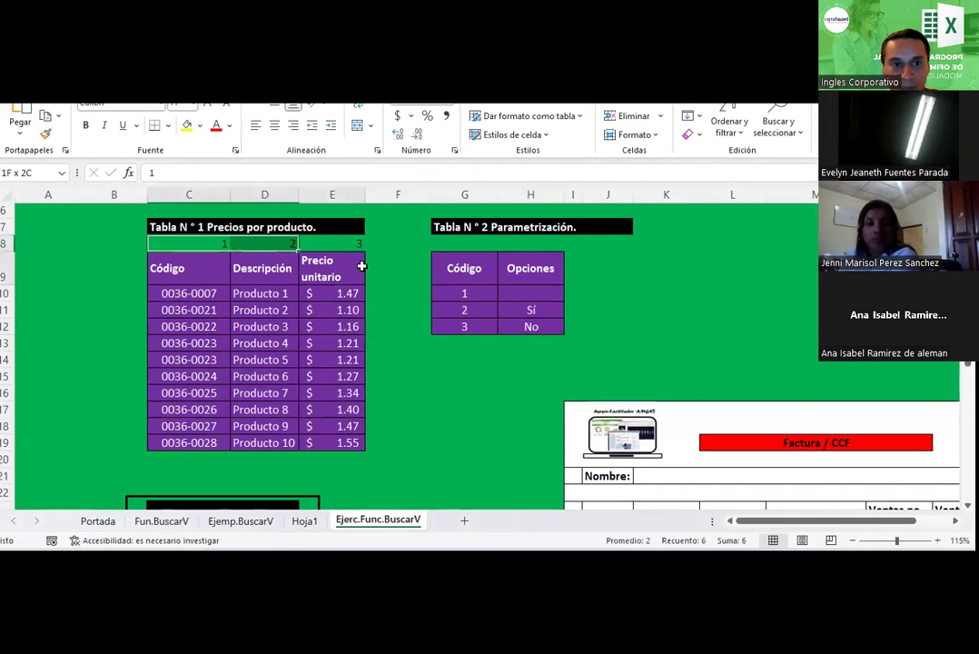
pyautogui.moveTo(188, 244); pyautogui.dragTo(350, 241)
pyautogui.click(275, 126)
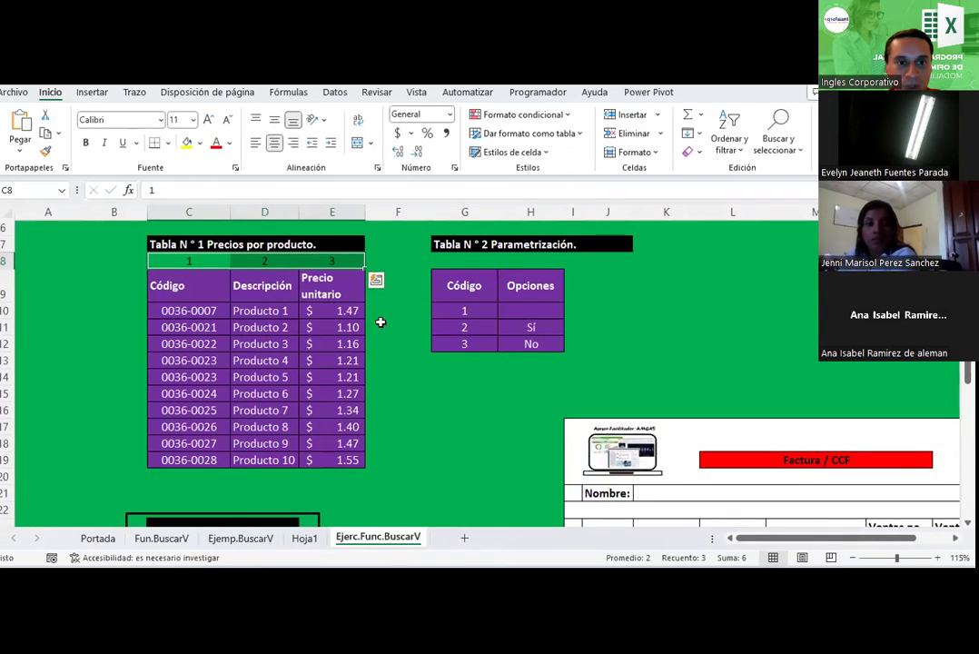
# Insert an empty BUSCARV formula in K10 and move its argument dialog off the price table.
pyautogui.click(637, 304)
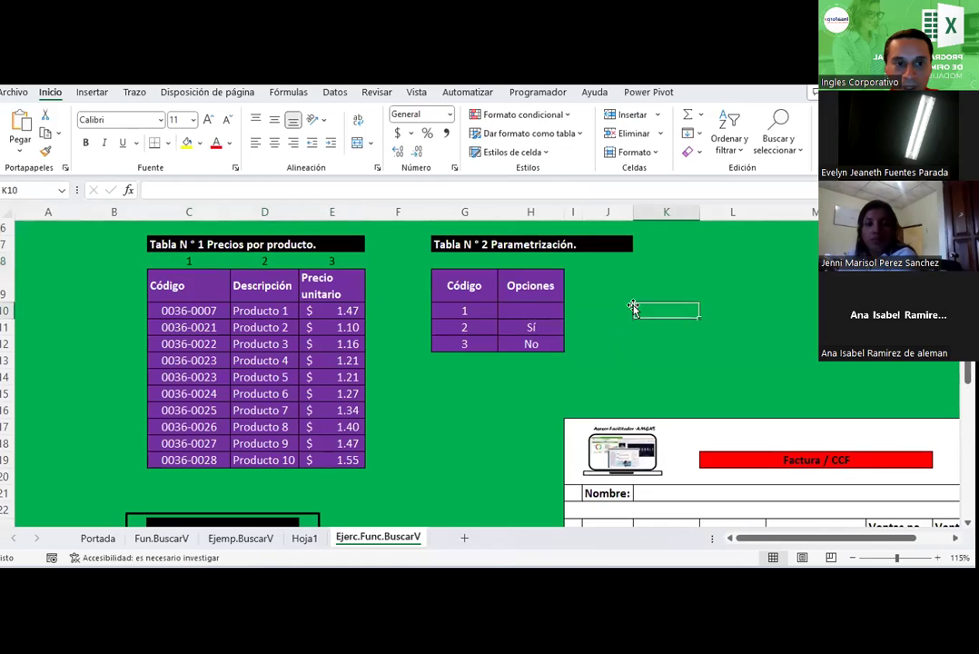
pyautogui.click(196, 310)
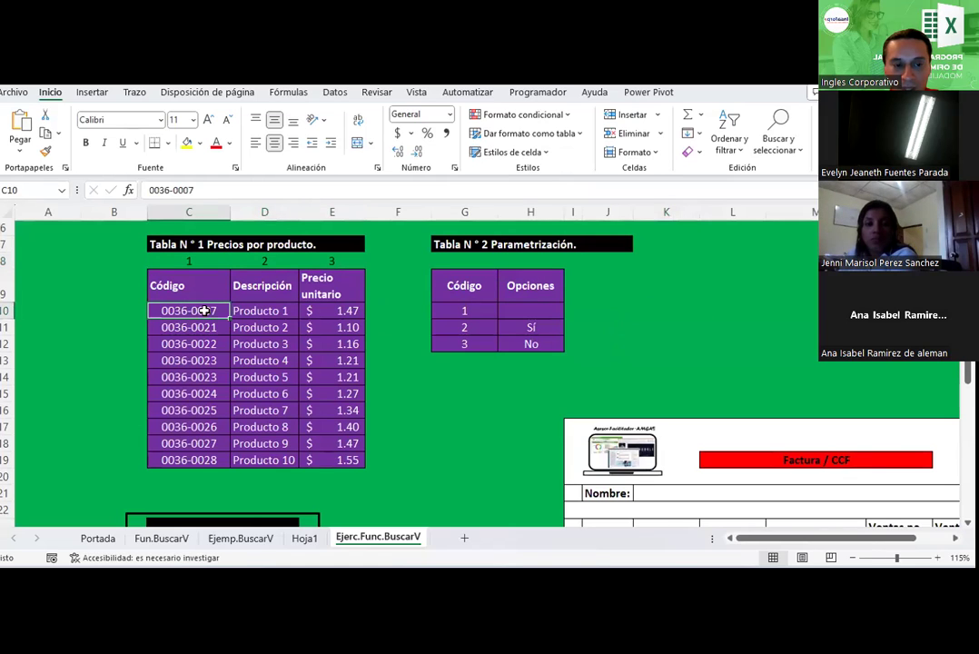
pyautogui.click(646, 308)
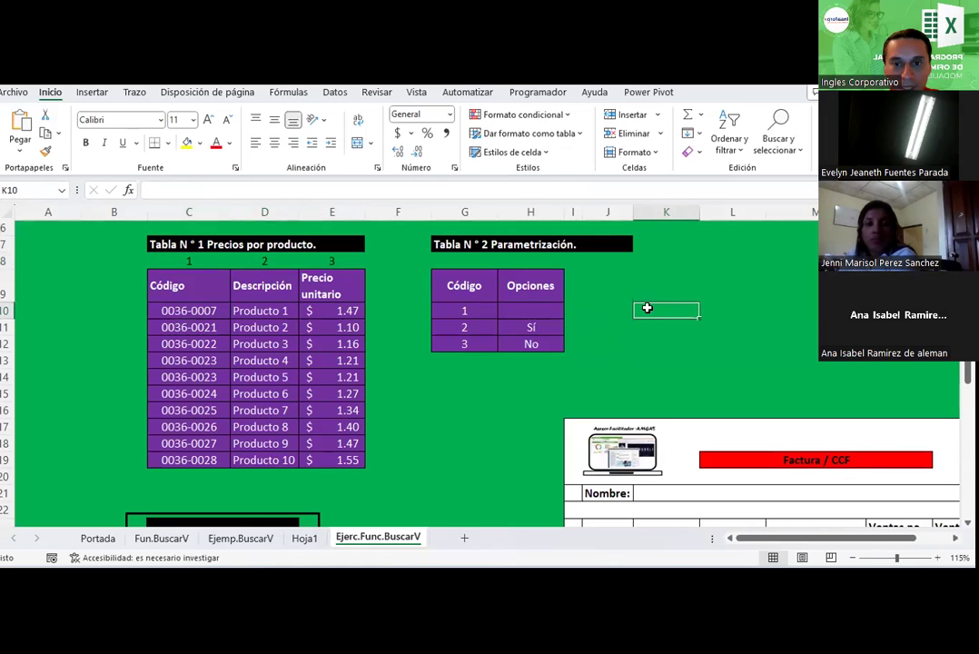
pyautogui.click(129, 189)
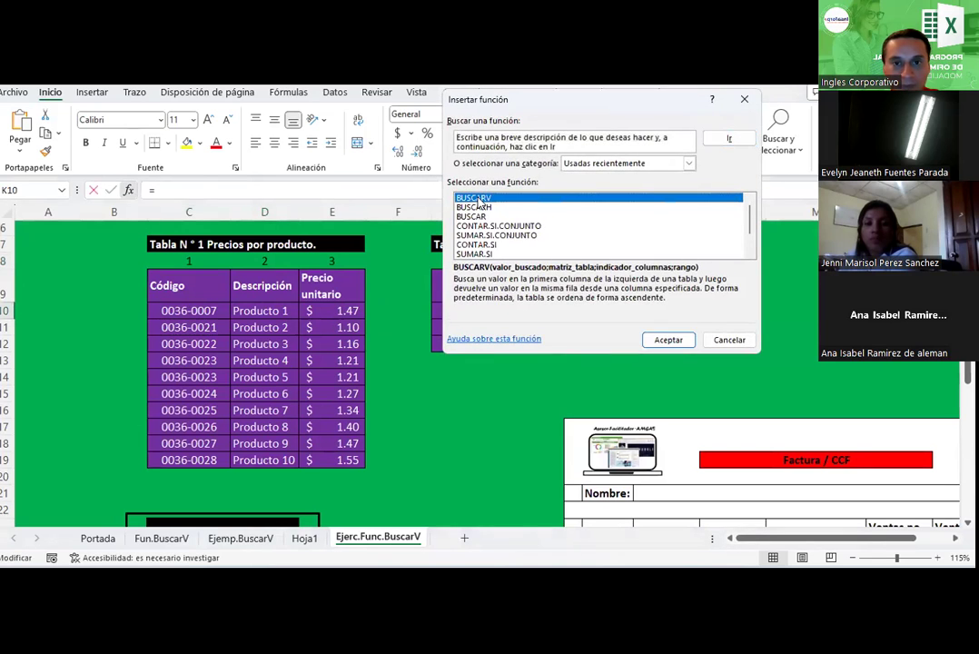
pyautogui.doubleClick(476, 199)
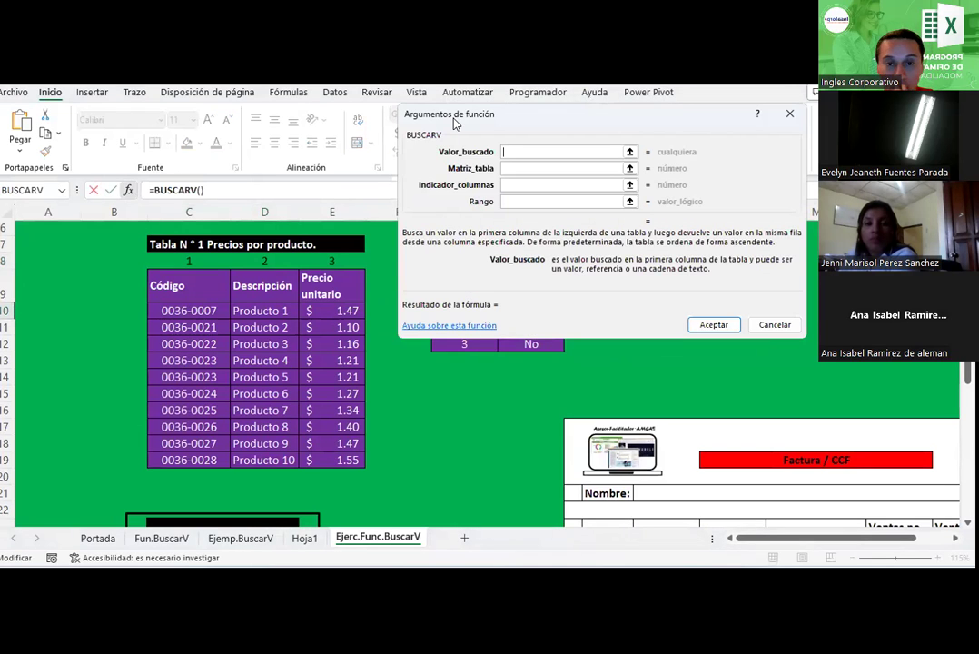
pyautogui.moveTo(456, 125); pyautogui.dragTo(293, 332)
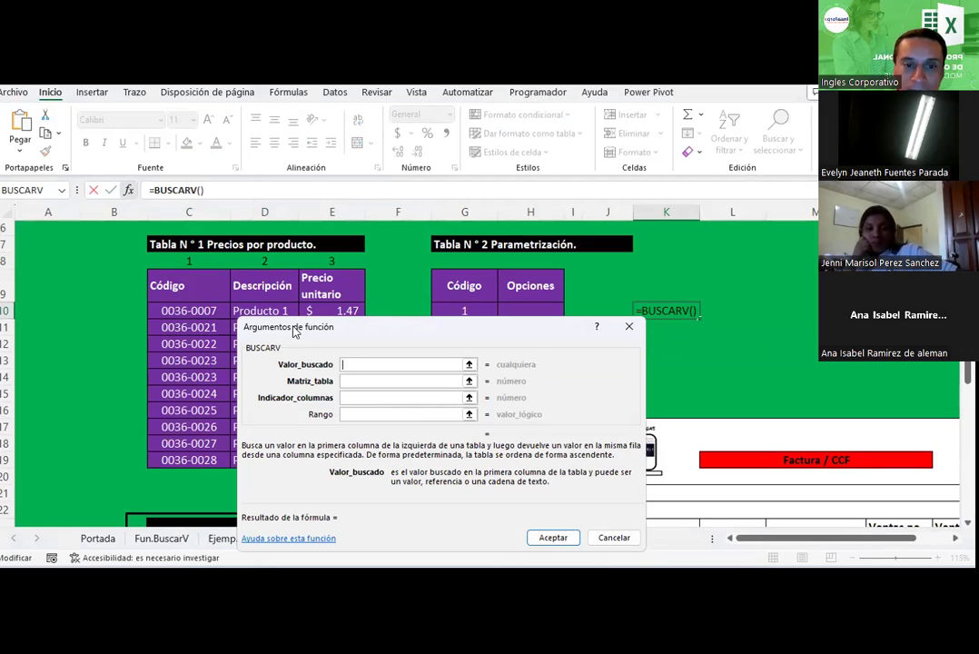
pyautogui.moveTo(295, 327); pyautogui.dragTo(305, 102)
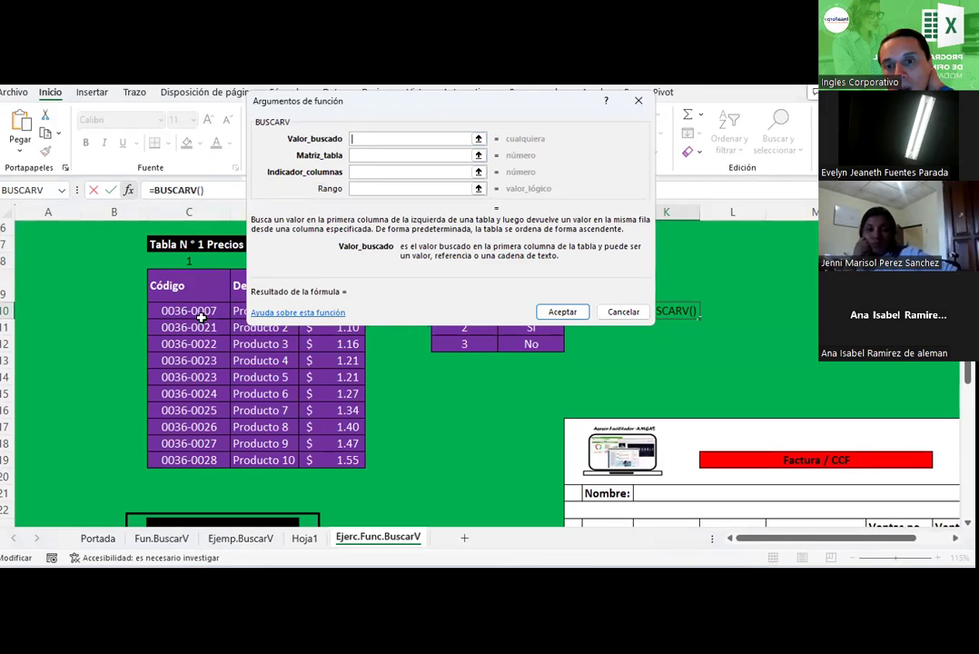
# Set C10 as the lookup value and C9:E19 as the table array.
pyautogui.click(196, 326)
pyautogui.click(195, 311)
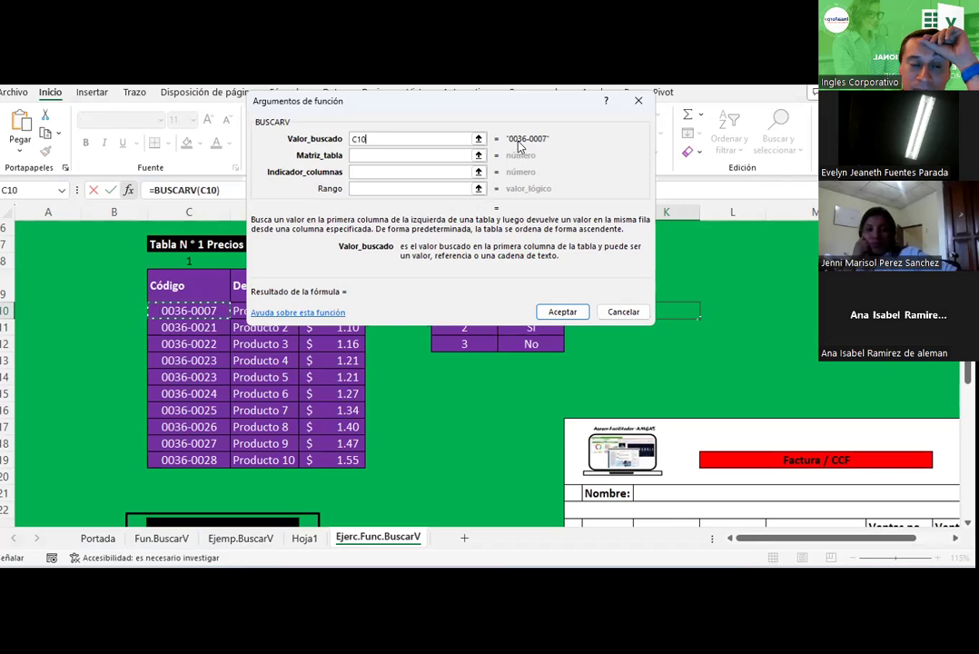
pyautogui.click(373, 154)
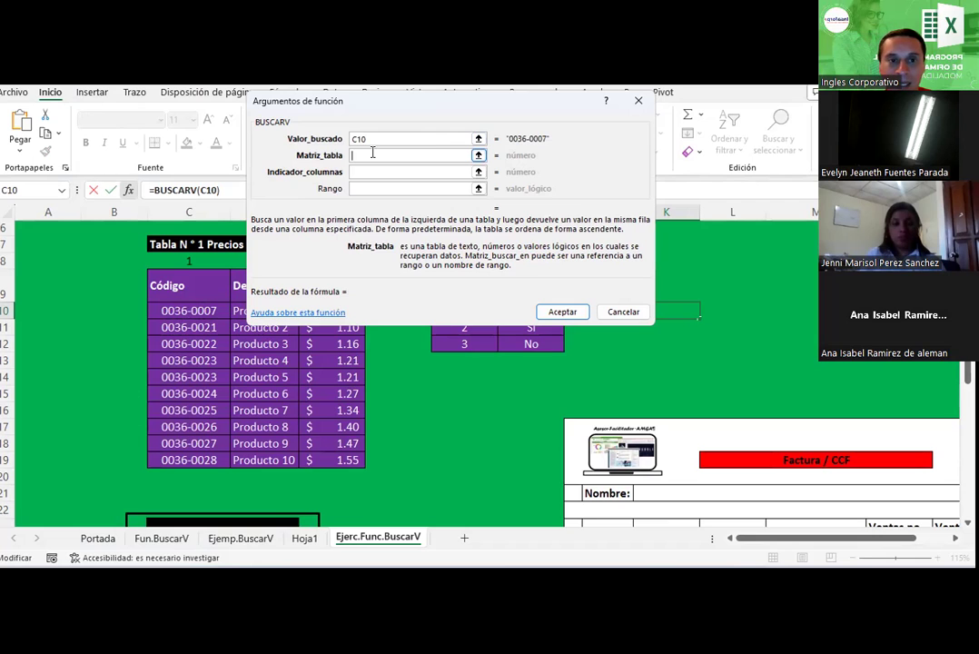
pyautogui.moveTo(192, 286); pyautogui.dragTo(328, 456)
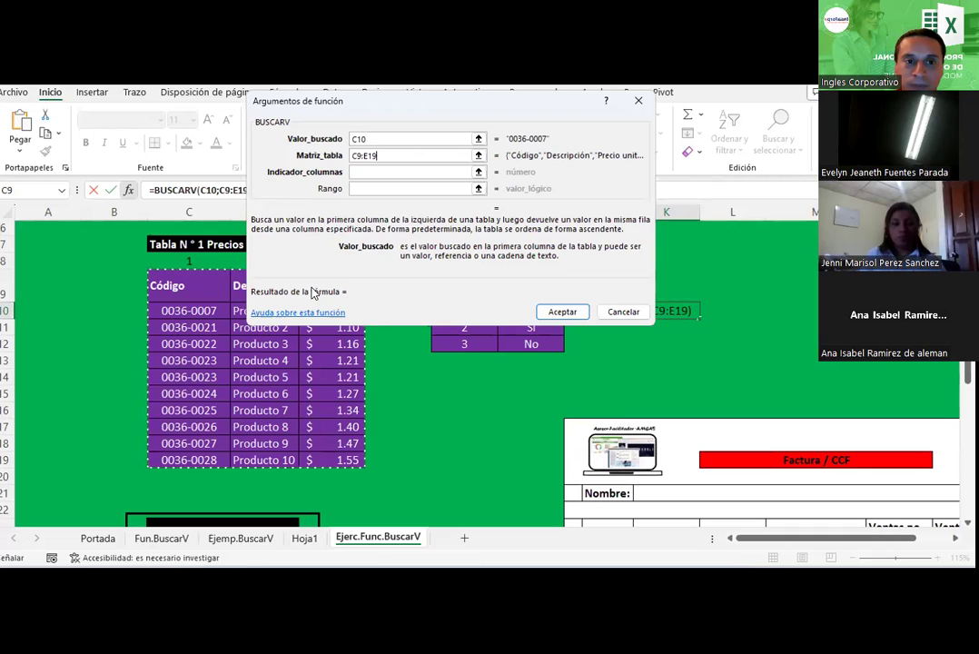
# Enter 2 as the column index so the formula returns the Descripción column.
pyautogui.click(399, 139)
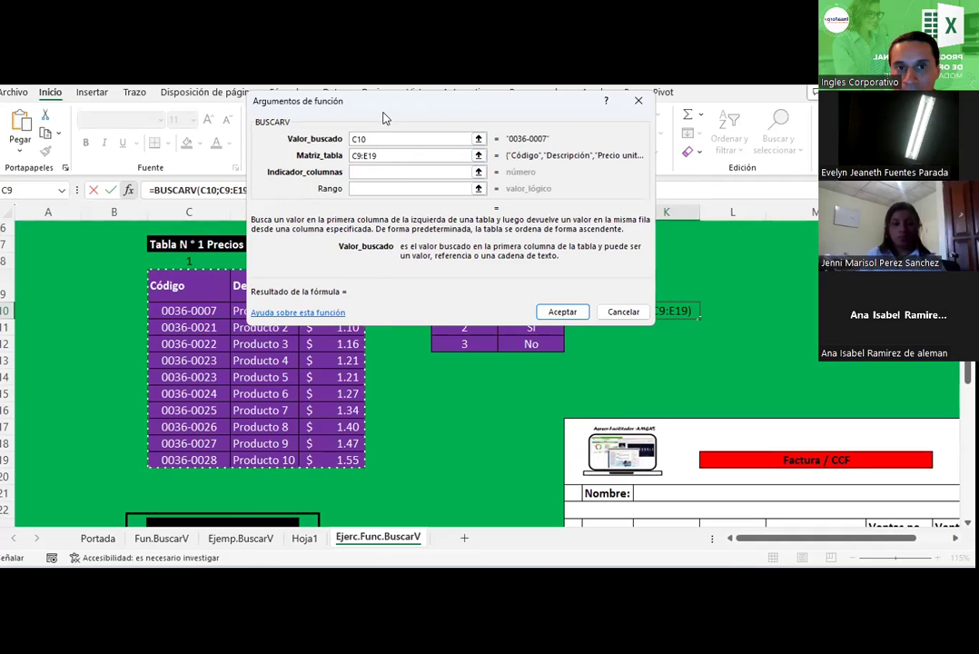
pyautogui.moveTo(384, 117); pyautogui.dragTo(533, 328)
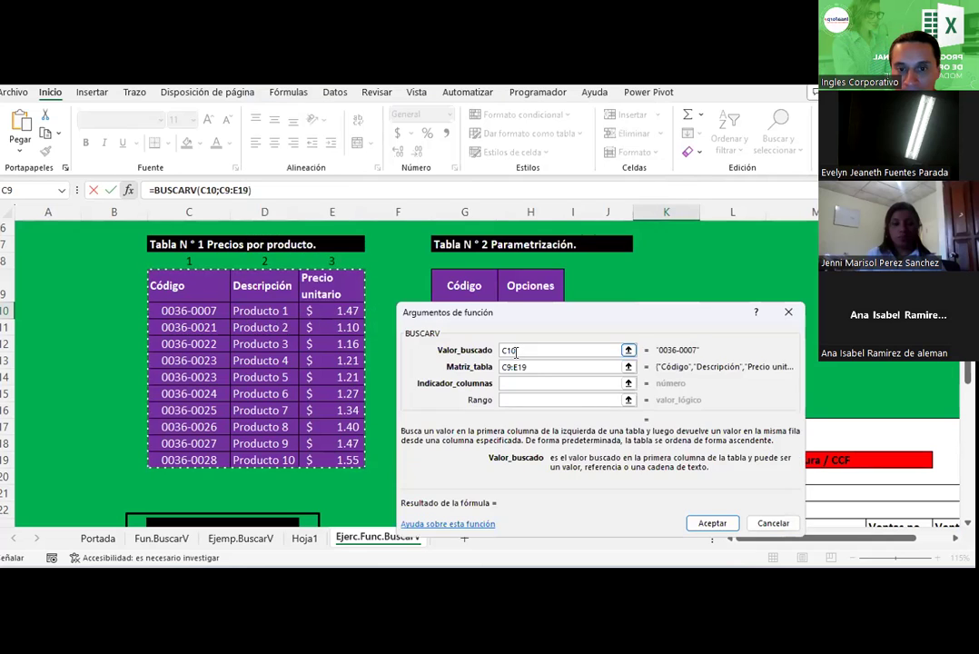
pyautogui.click(509, 350)
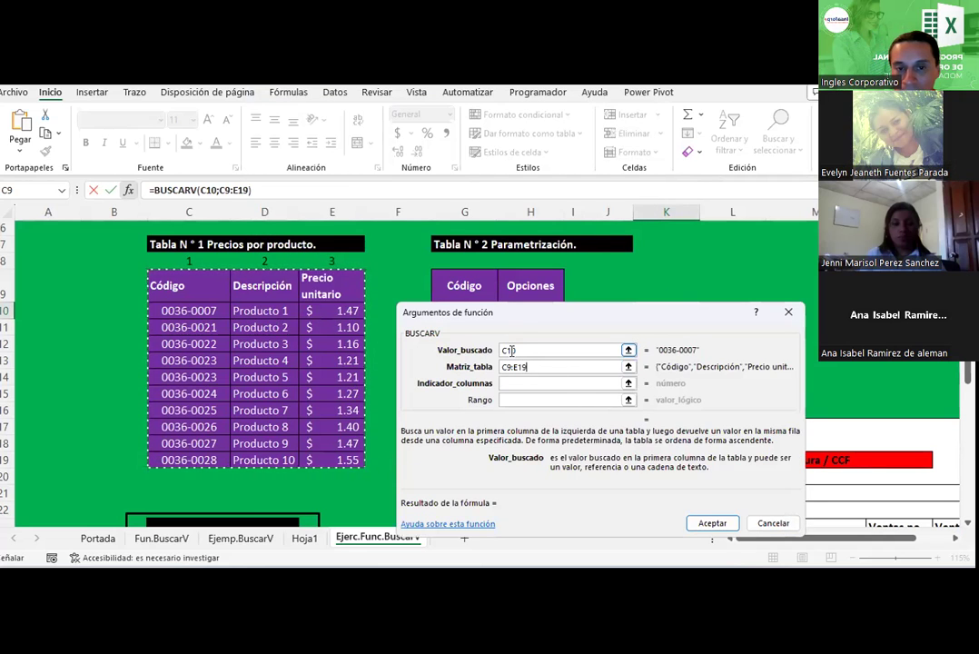
pyautogui.moveTo(506, 326); pyautogui.dragTo(507, 352)
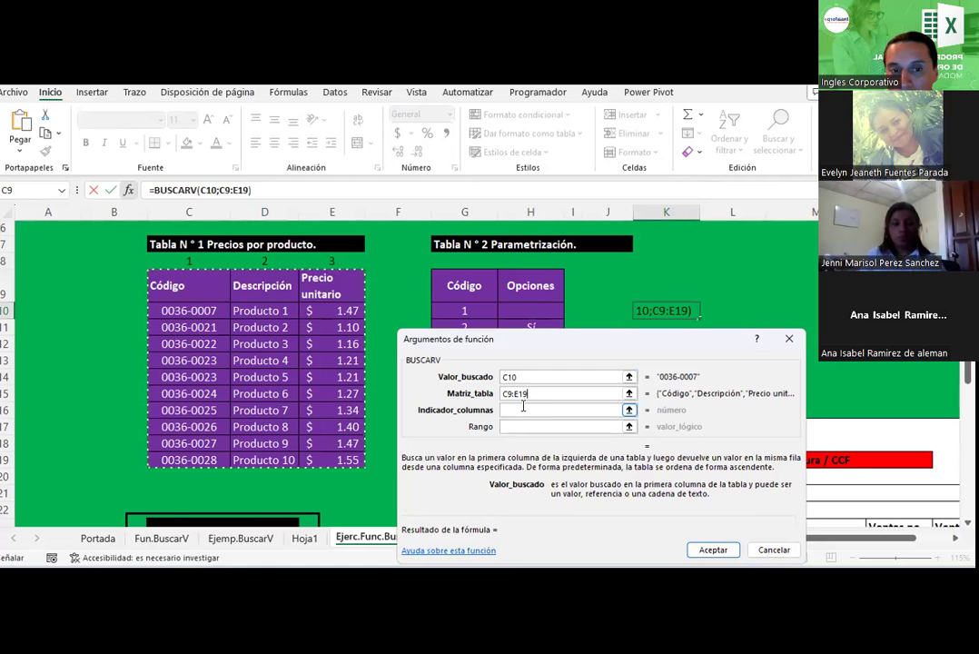
pyautogui.click(523, 408)
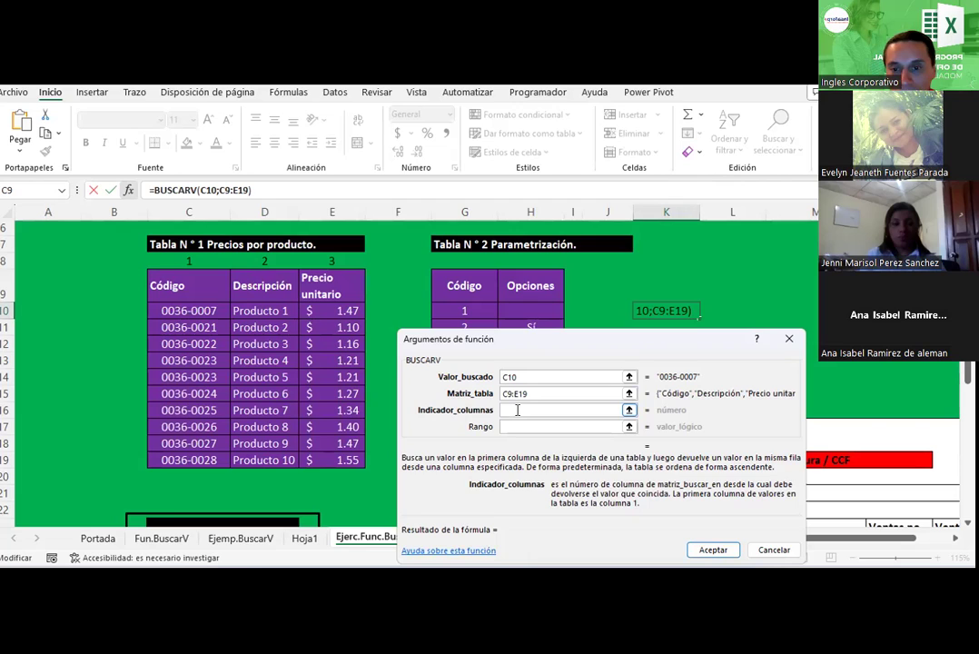
pyautogui.write('2')
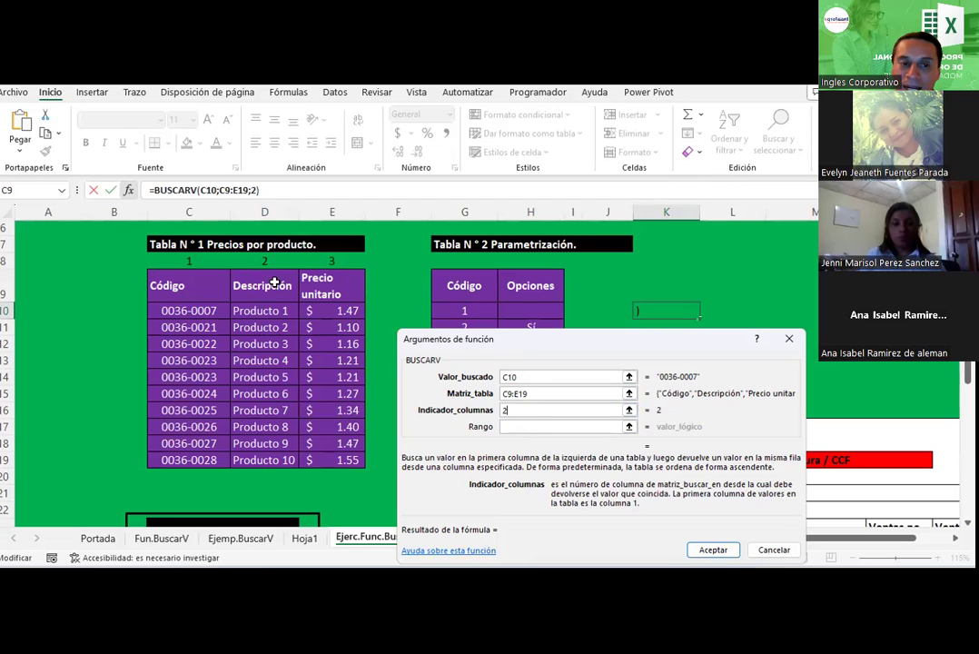
# Set the range-lookup argument to 0 for an exact match and accept the formula.
pyautogui.click(514, 426)
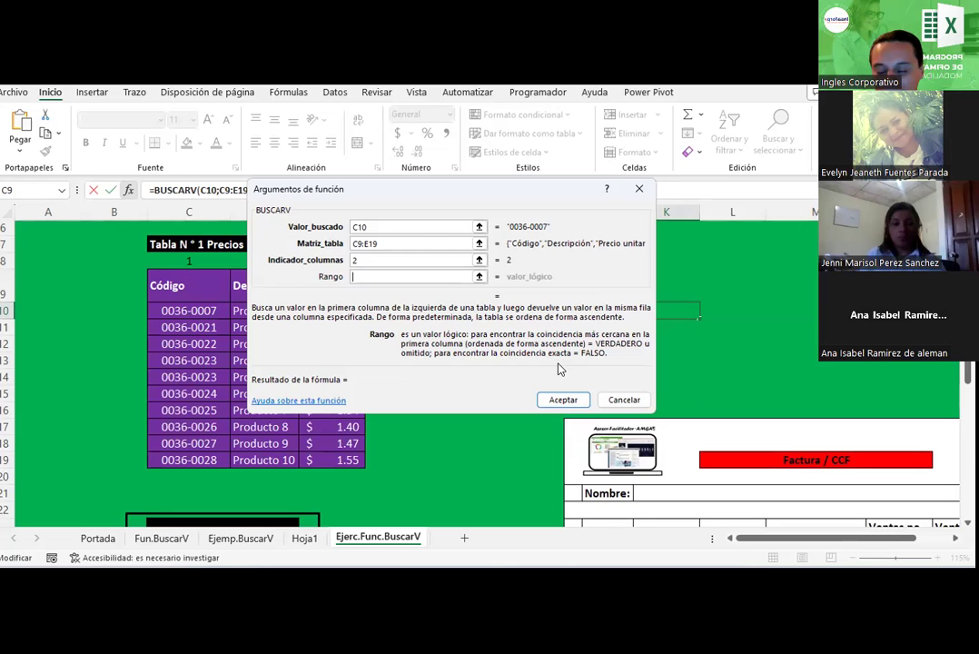
pyautogui.write('0')
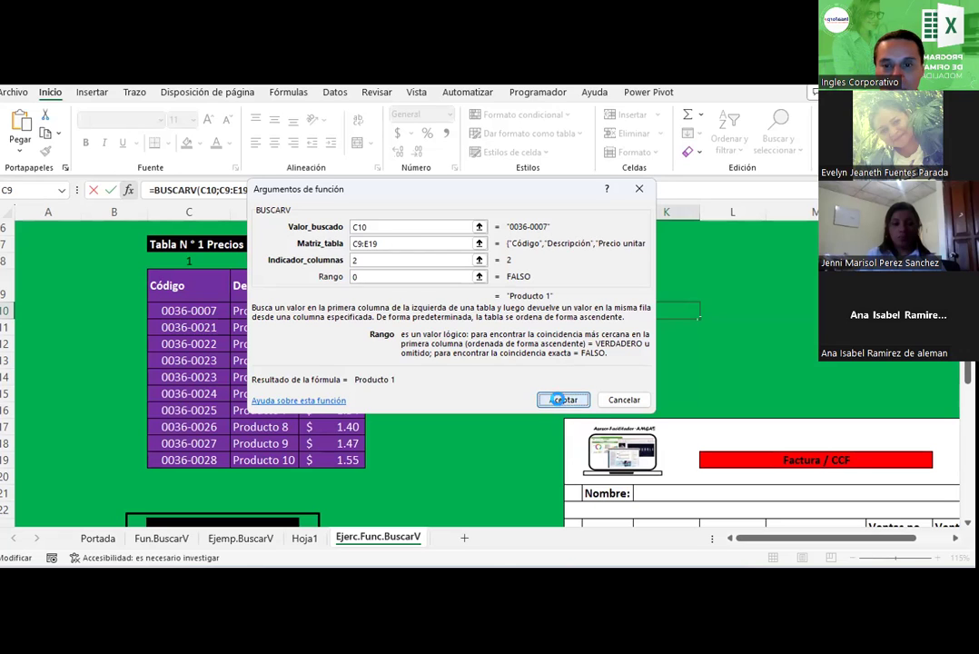
pyautogui.click(561, 401)
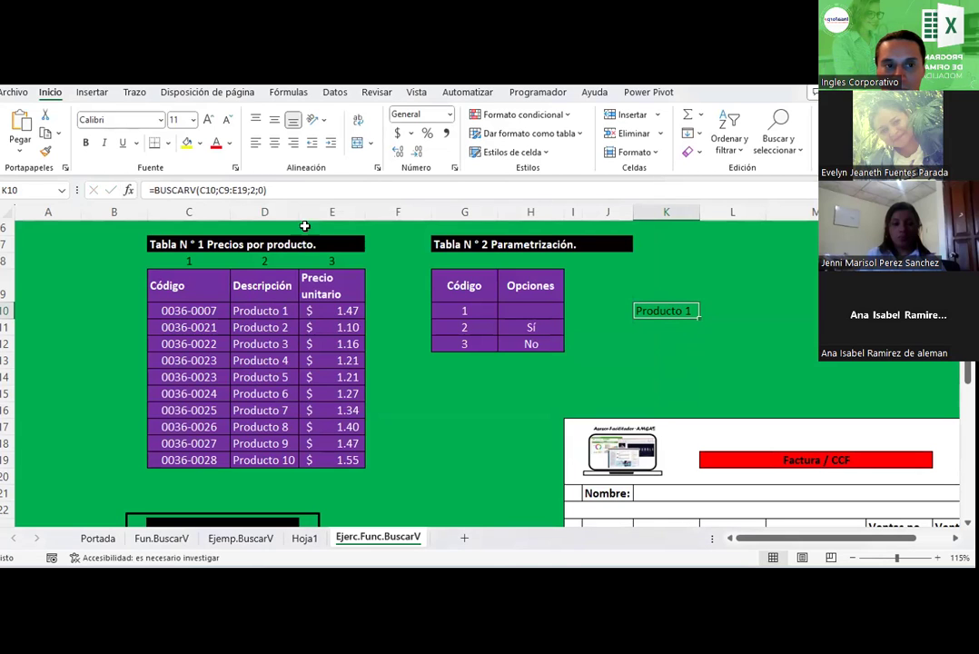
# Reopen K10's BUSCARV arguments, review C10, C9:E19, 2 and 0, and accept.
pyautogui.click(128, 190)
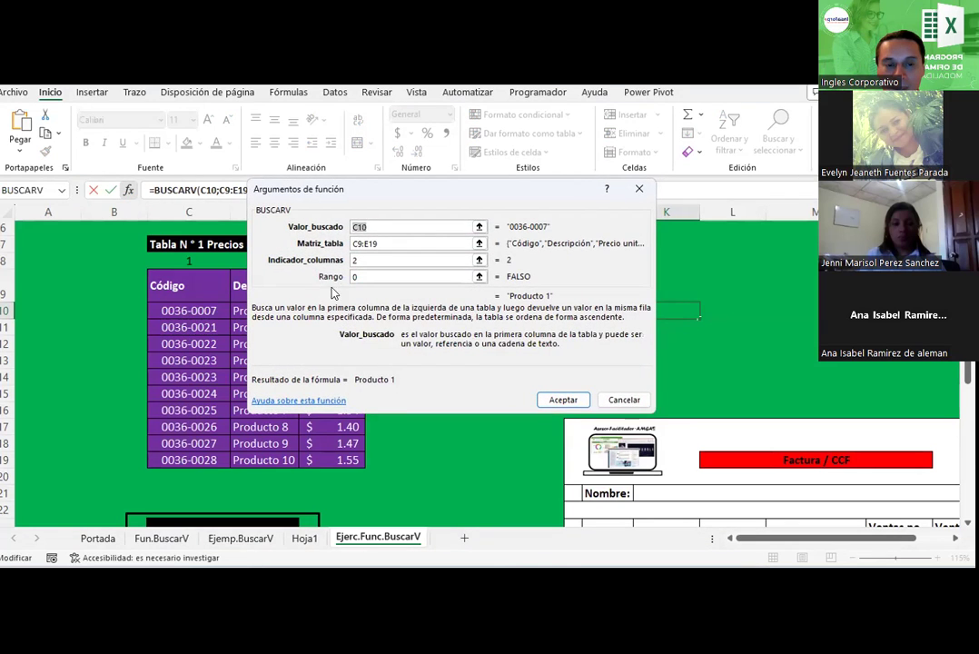
pyautogui.click(377, 226)
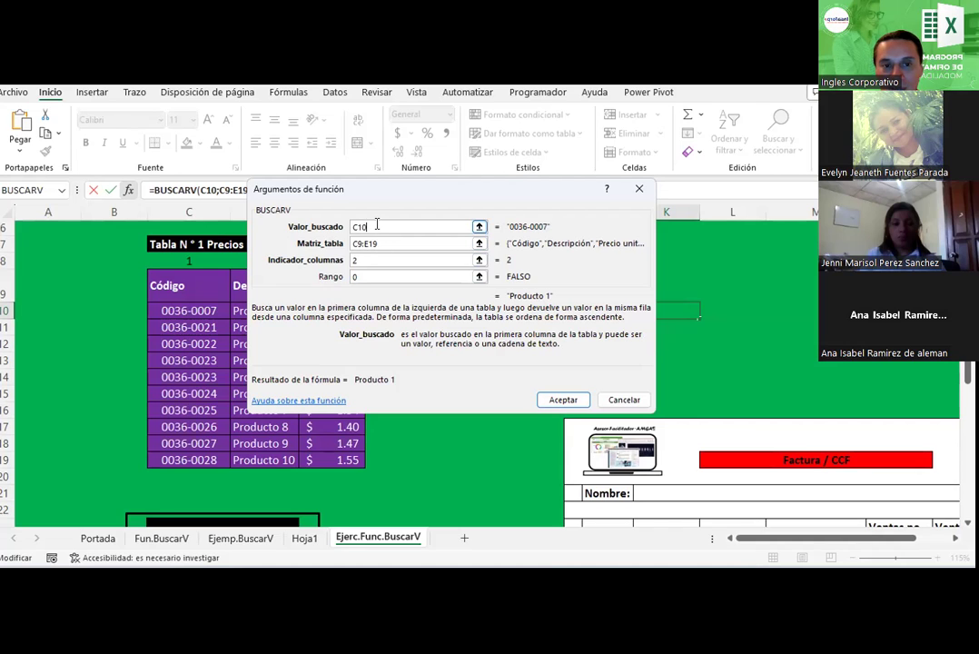
pyautogui.click(381, 242)
pyautogui.click(368, 226)
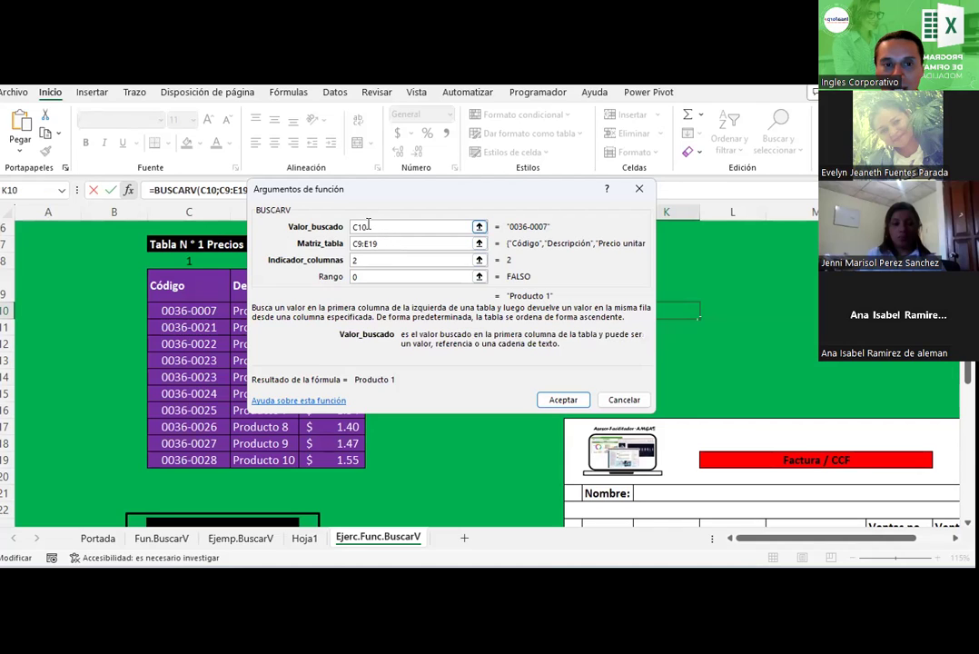
pyautogui.click(376, 243)
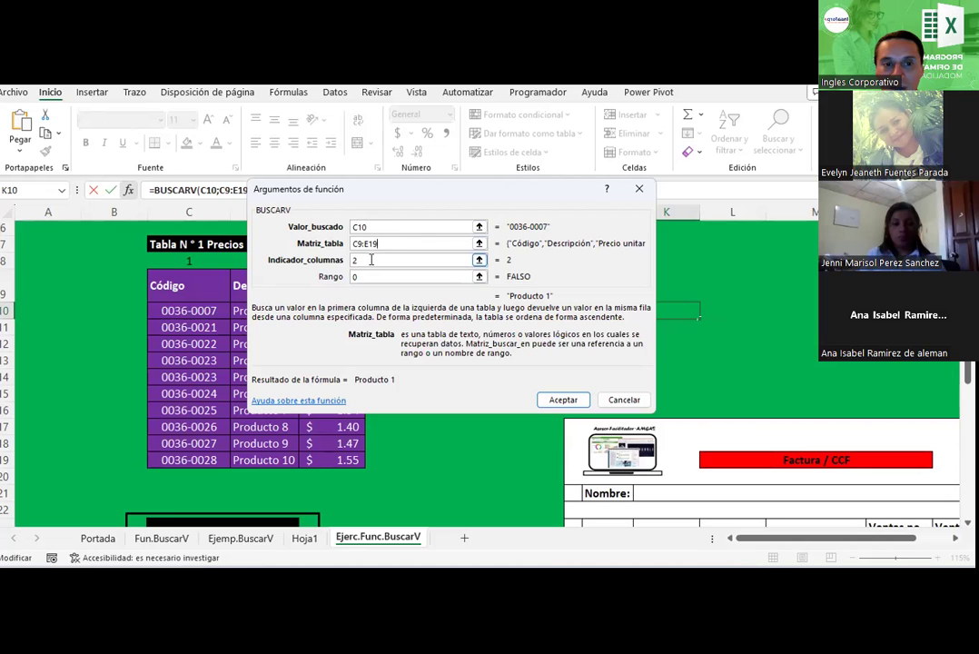
pyautogui.click(370, 260)
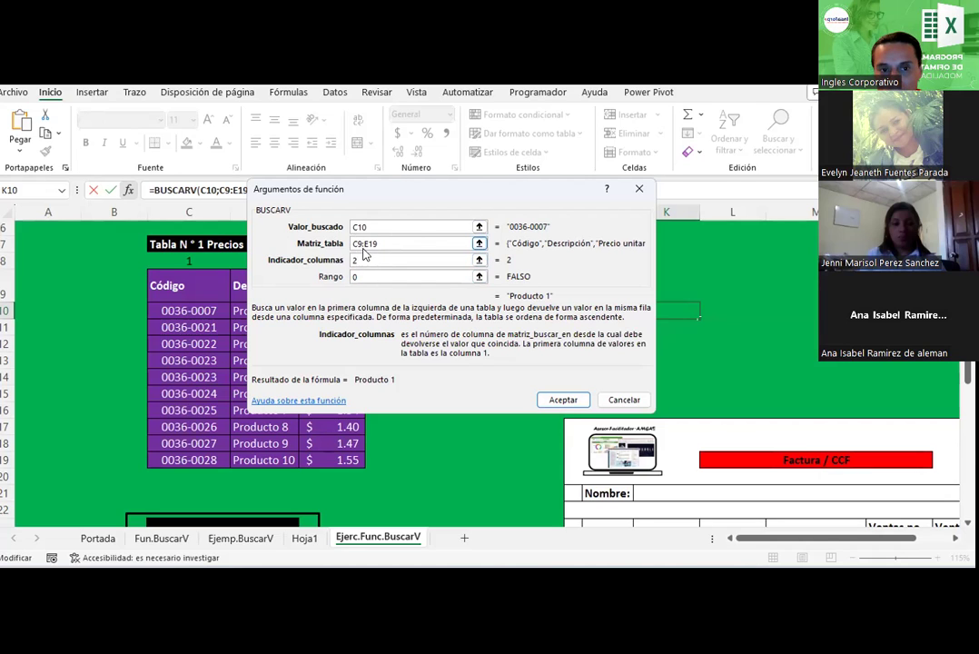
pyautogui.click(354, 277)
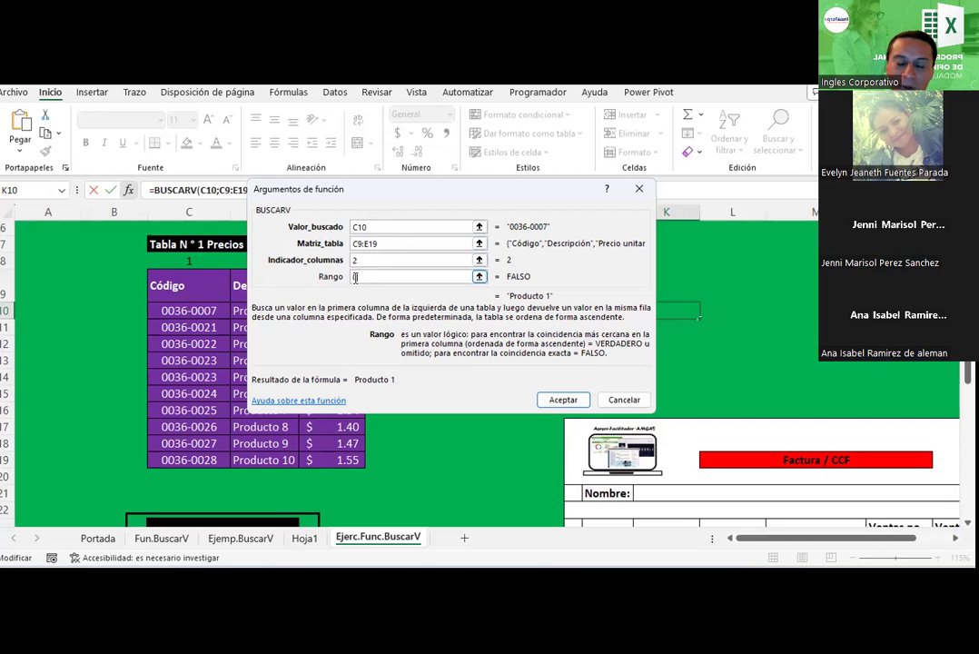
pyautogui.click(563, 400)
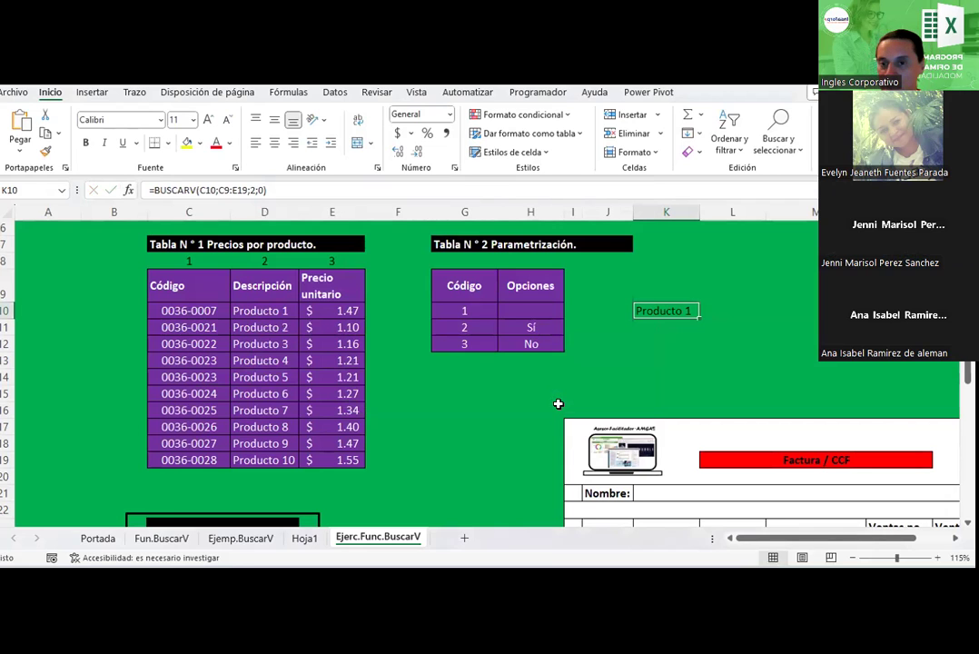
pyautogui.scroll(-1, 602, 312)
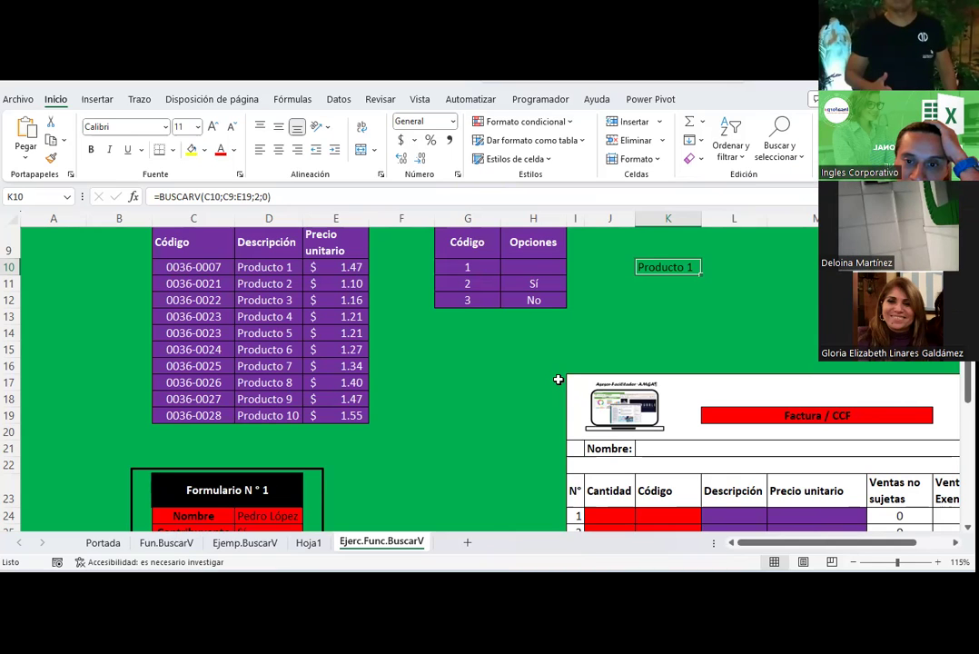
pyautogui.scroll(-4, 538, 366)
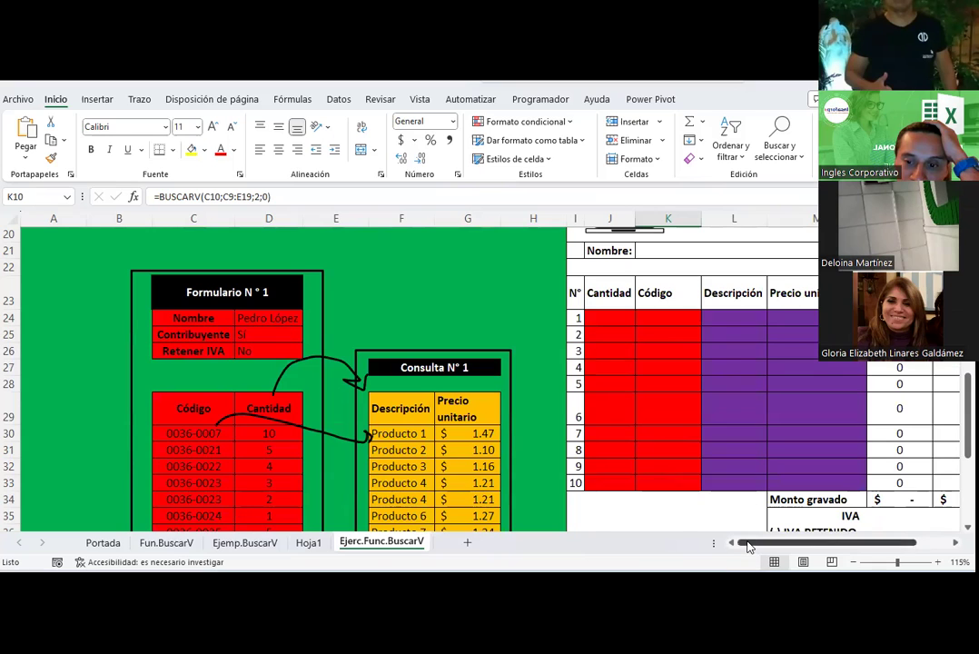
pyautogui.moveTo(759, 543); pyautogui.dragTo(837, 528)
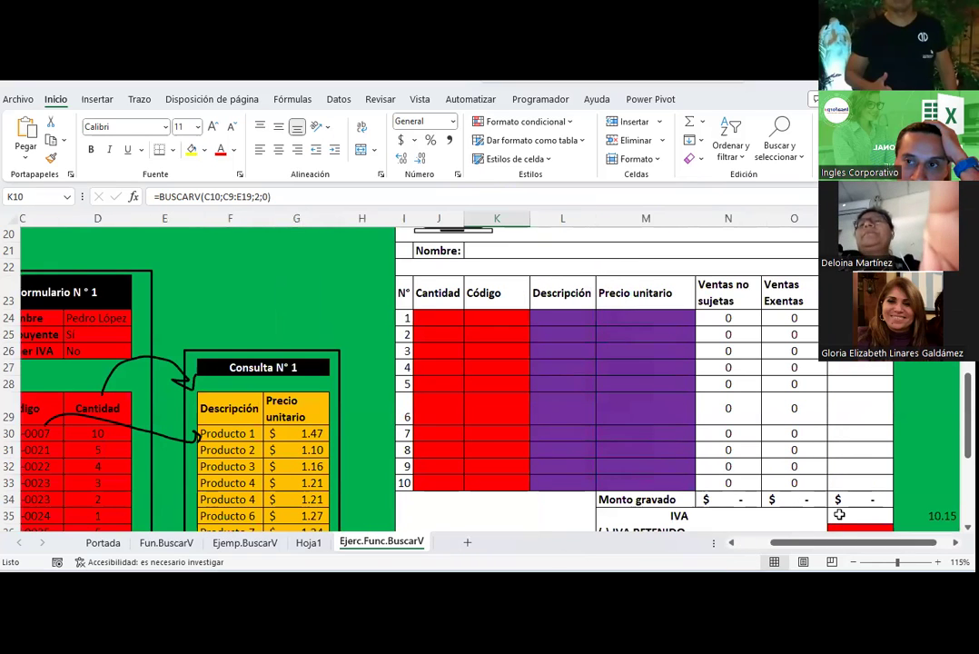
pyautogui.click(954, 543)
pyautogui.click(954, 544)
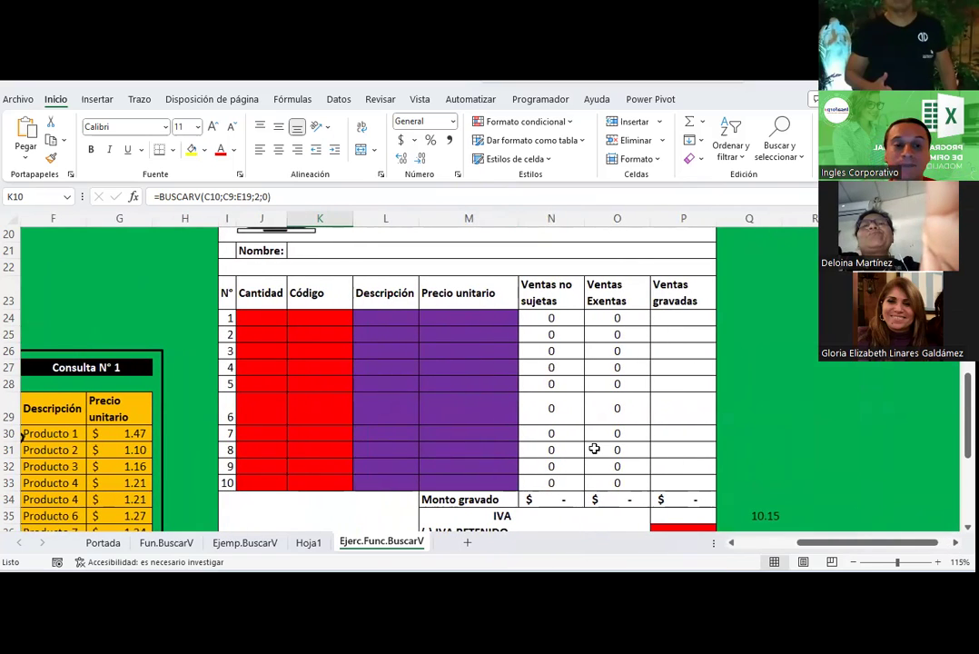
pyautogui.click(732, 542)
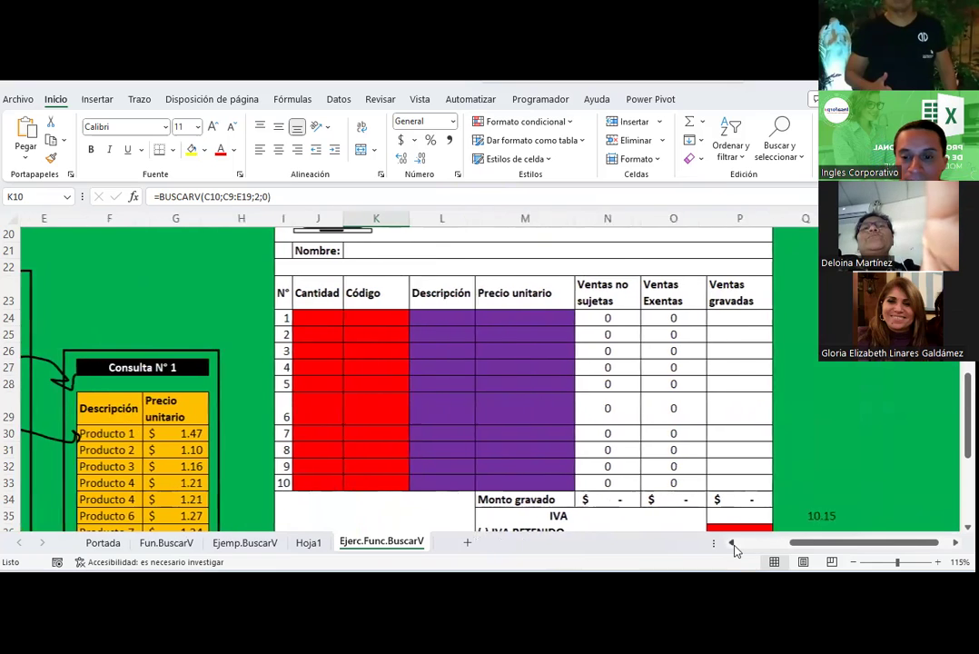
pyautogui.click(731, 542)
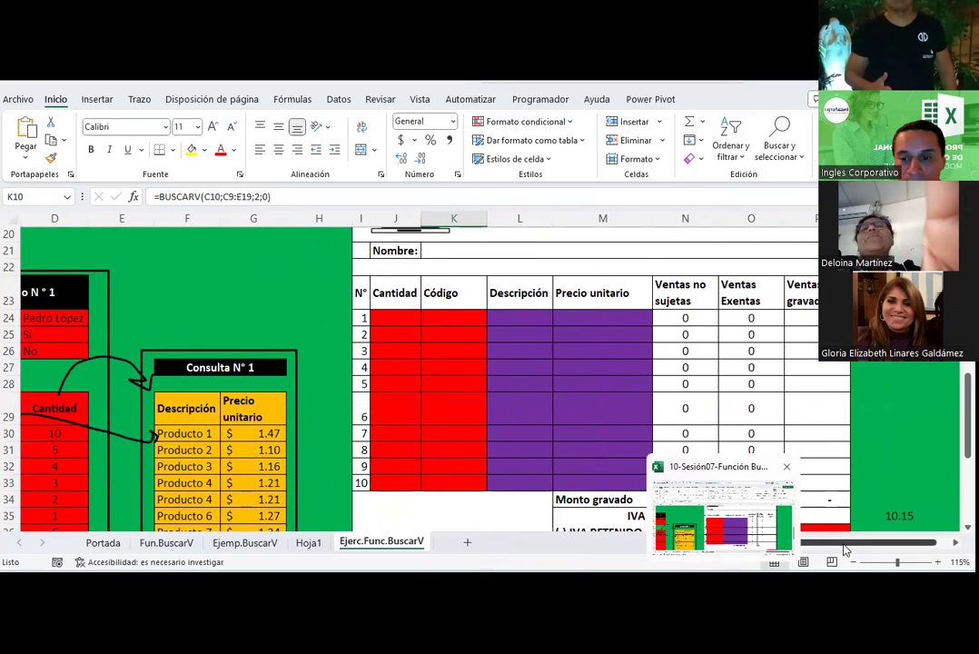
pyautogui.moveTo(844, 543); pyautogui.dragTo(816, 543)
pyautogui.scroll(-1, 228, 317)
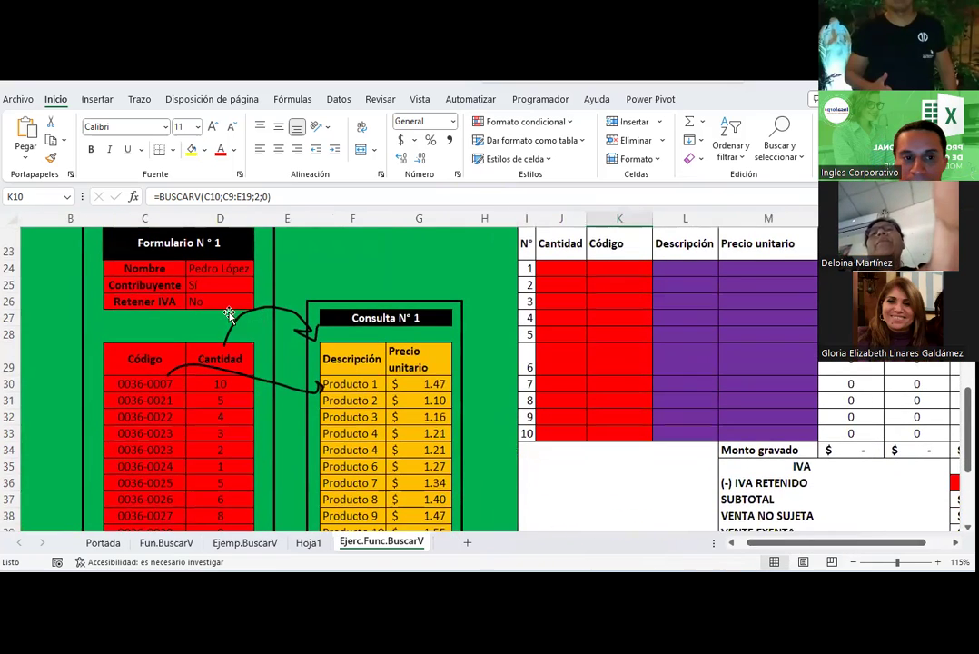
pyautogui.moveTo(105, 242); pyautogui.dragTo(228, 481)
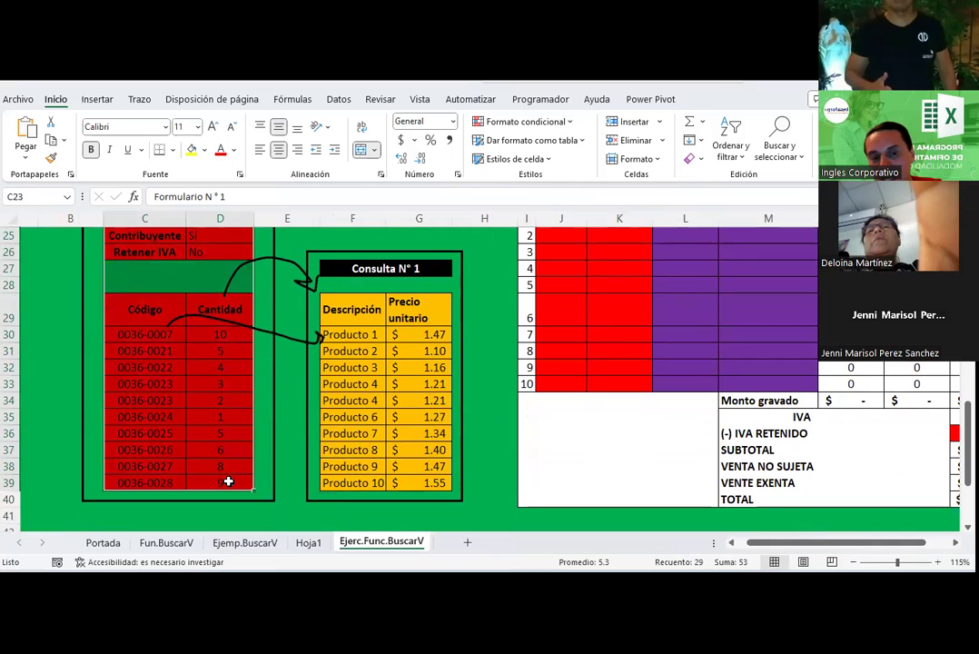
pyautogui.click(157, 334)
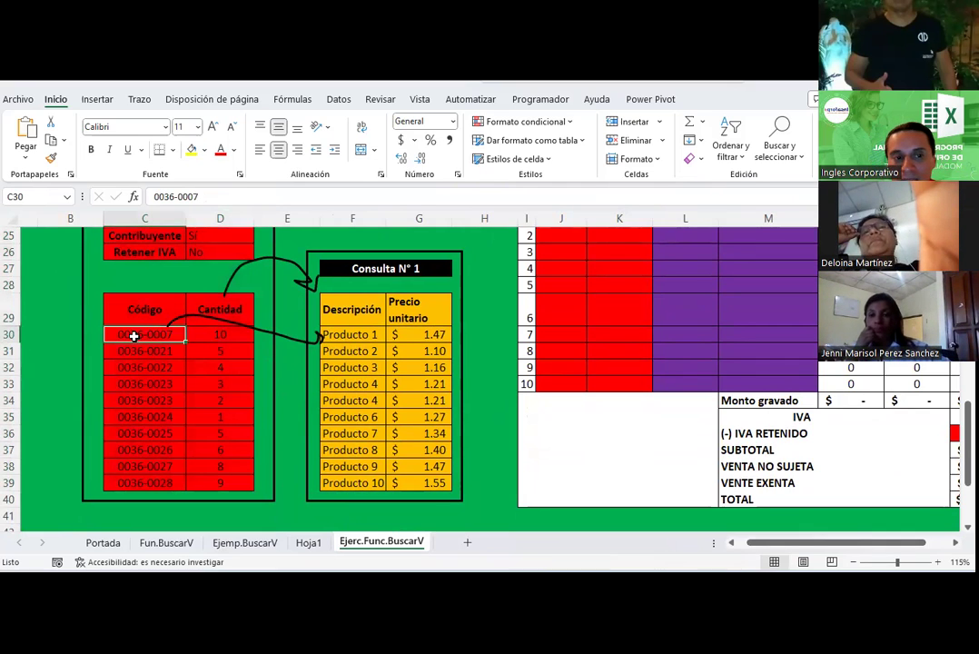
pyautogui.click(363, 333)
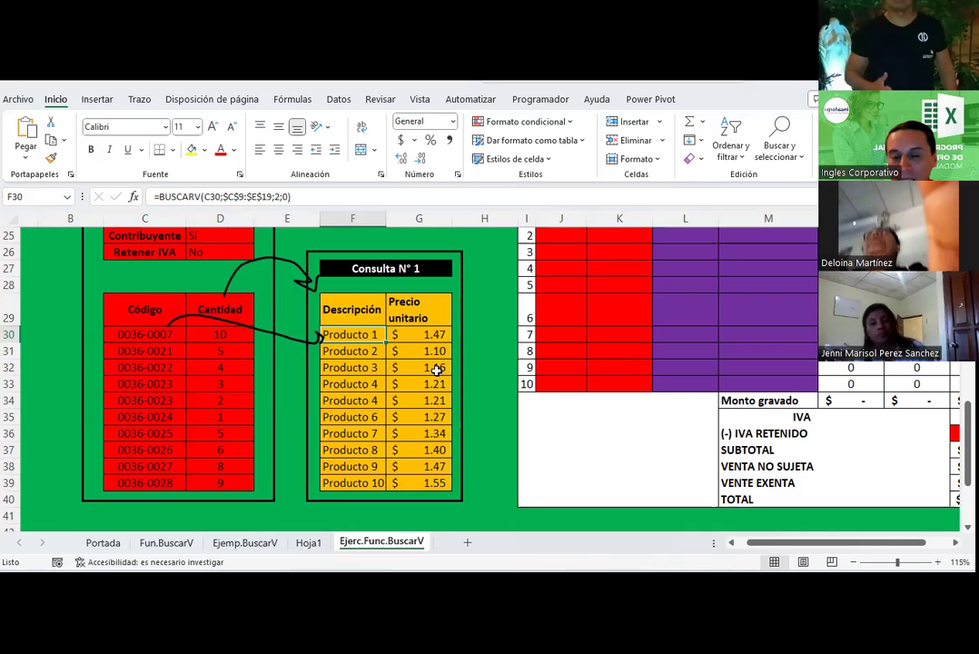
# Change the code in C30 to 0036-0021, then undo back to 0036-0007.
pyautogui.click(167, 334)
pyautogui.scroll(5, 196, 336)
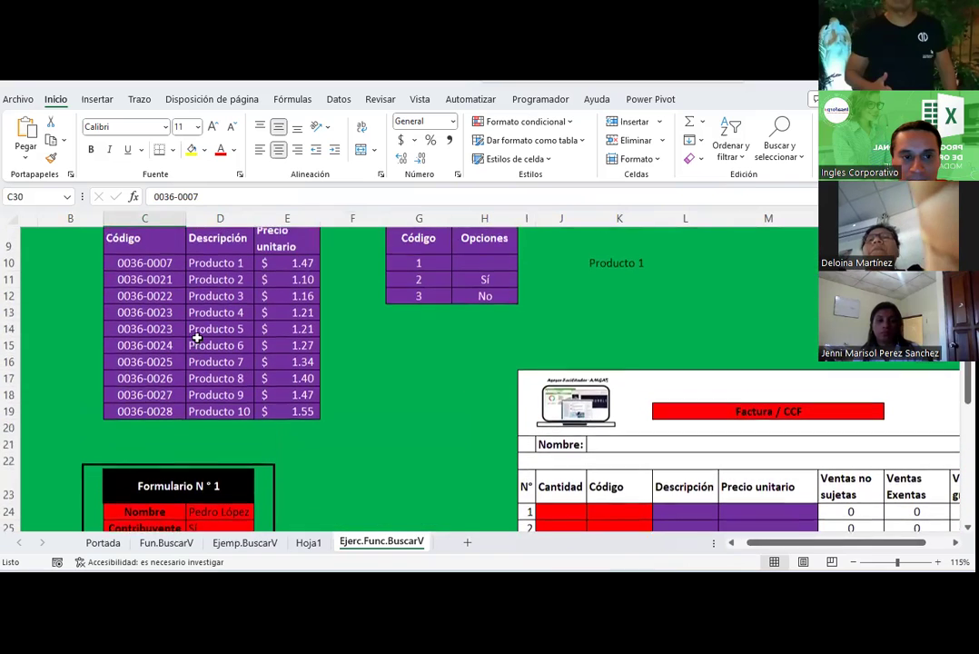
pyautogui.scroll(-5, 196, 338)
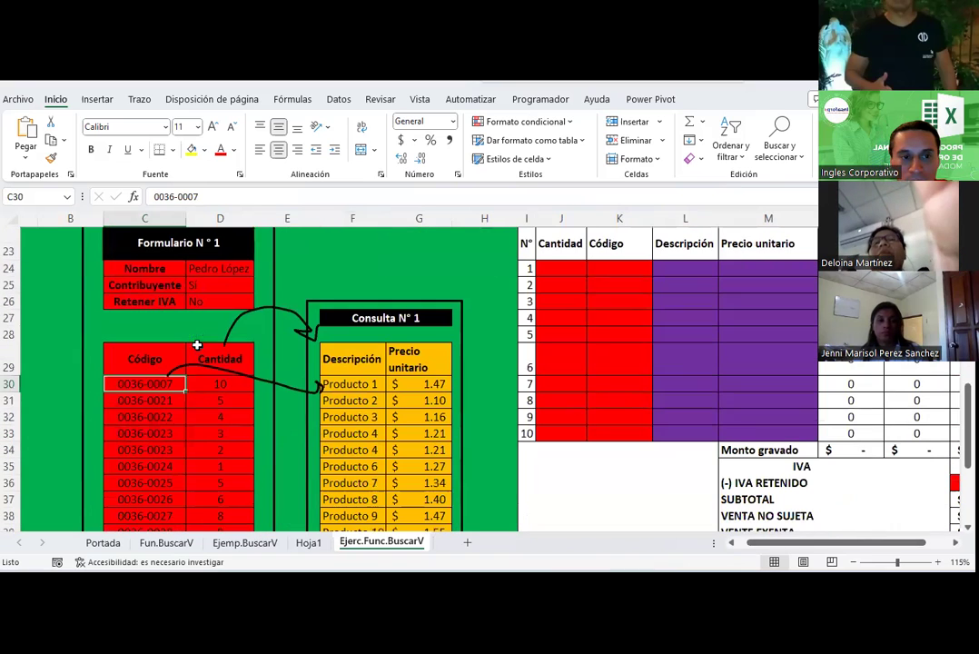
pyautogui.doubleClick(161, 384)
pyautogui.write('21')
pyautogui.press('Return')
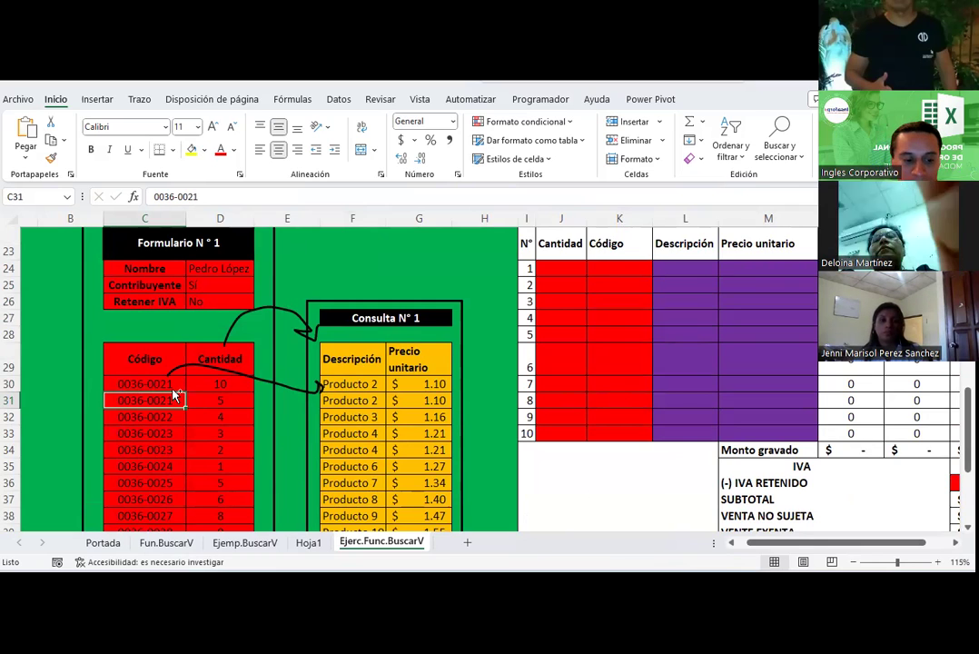
pyautogui.hotkey('ctrl', 'z')
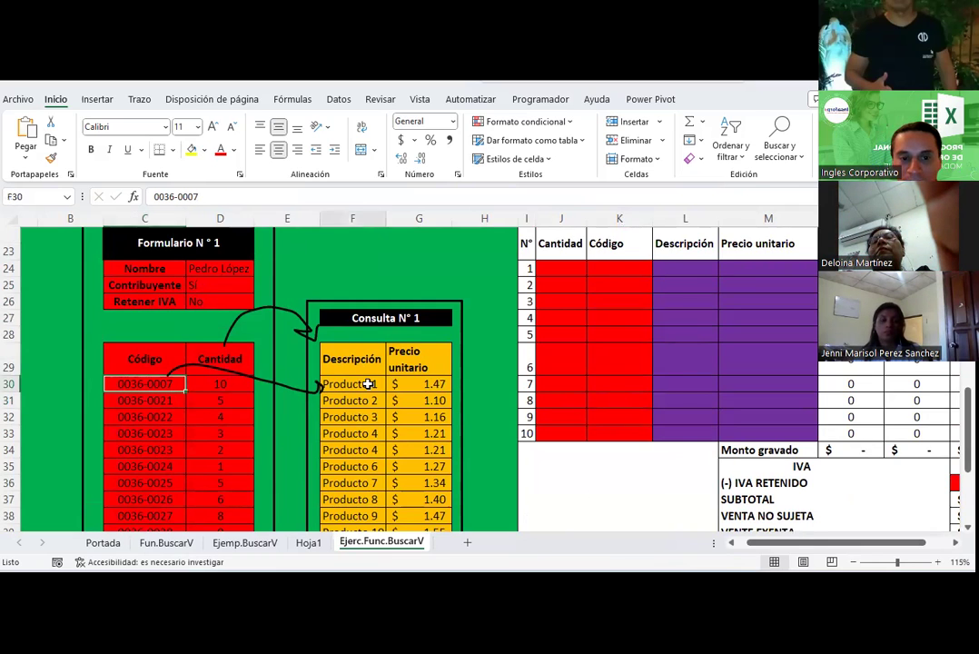
# Delete the two curved arrows linking Formulario N° 1 to Consulta N° 1.
pyautogui.click(388, 383)
pyautogui.scroll(-1, 364, 376)
pyautogui.click(291, 262)
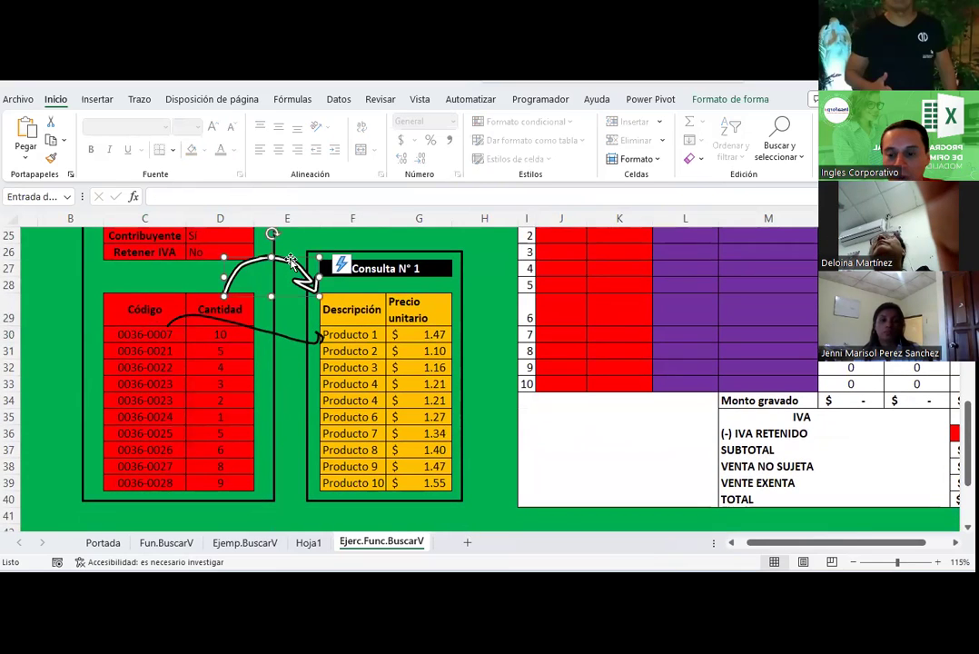
pyautogui.press('Delete')
pyautogui.click(274, 336)
pyautogui.press('Delete')
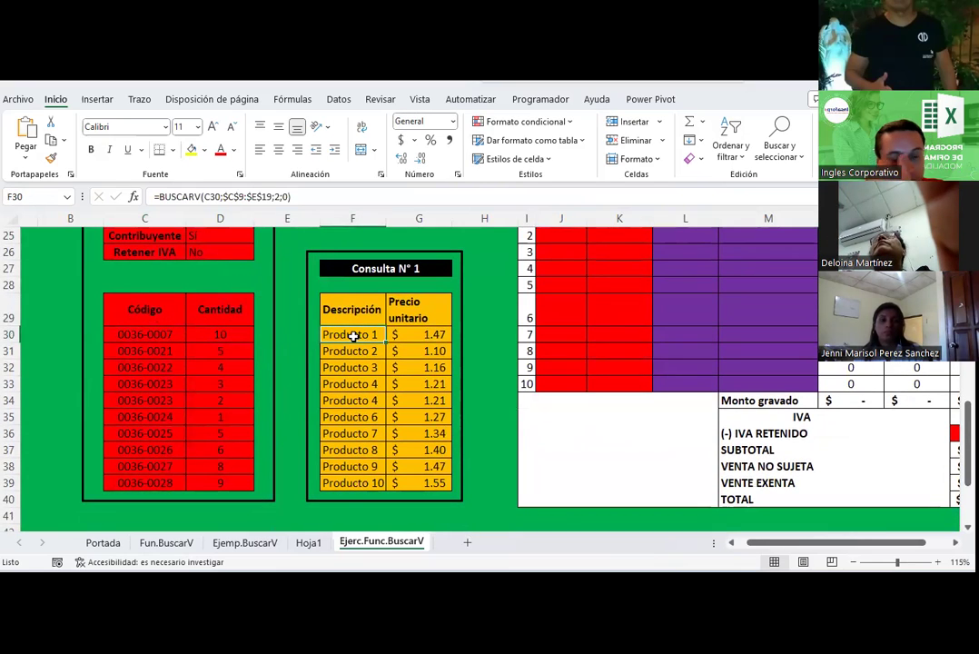
pyautogui.click(134, 198)
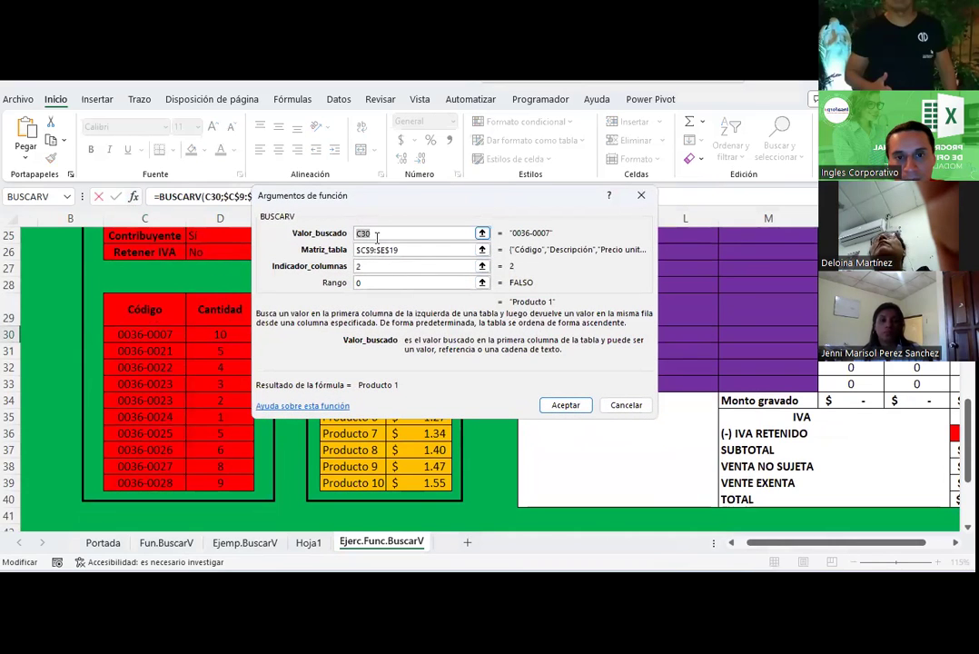
pyautogui.moveTo(389, 209); pyautogui.dragTo(624, 297)
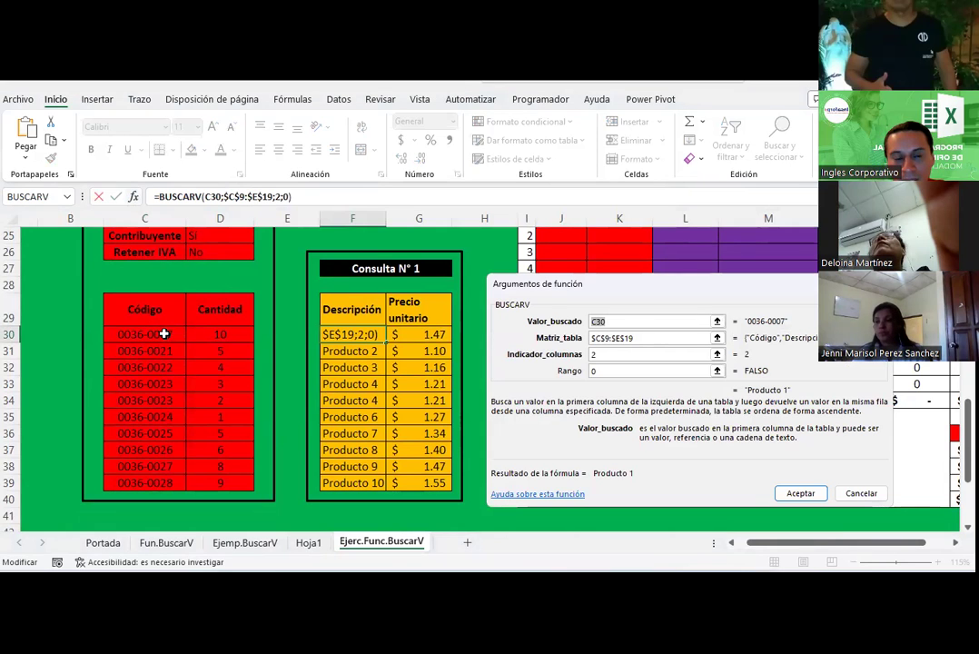
pyautogui.click(645, 338)
pyautogui.scroll(2, 254, 378)
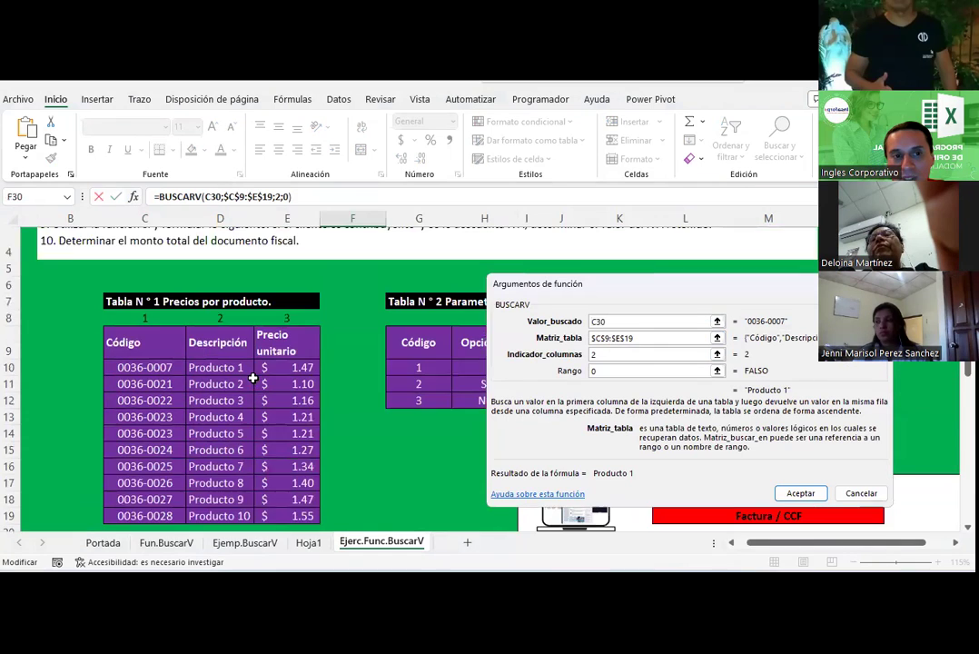
pyautogui.scroll(-1, 140, 309)
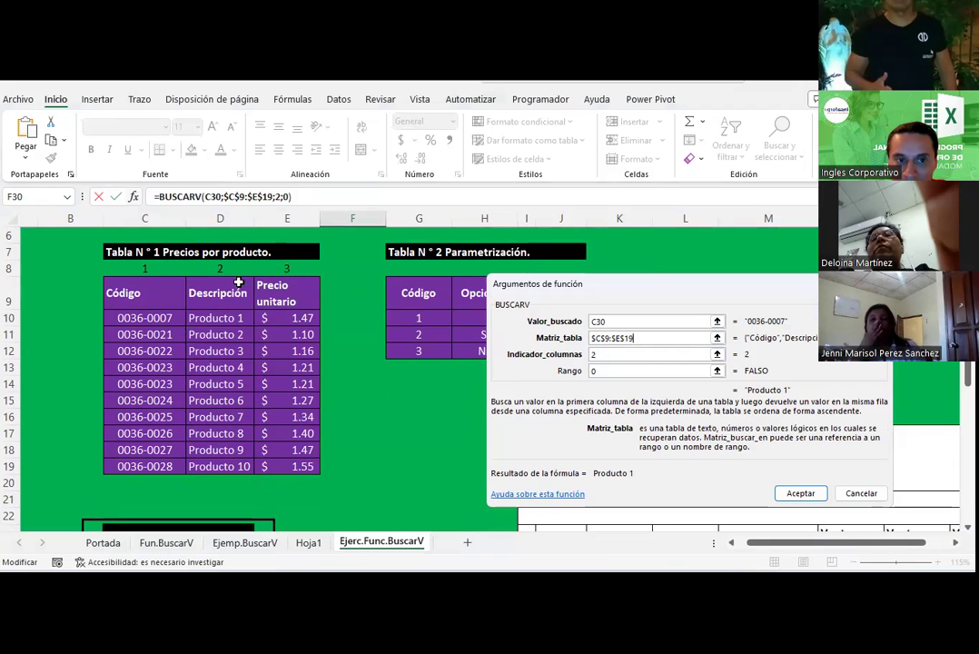
pyautogui.scroll(-2, 329, 329)
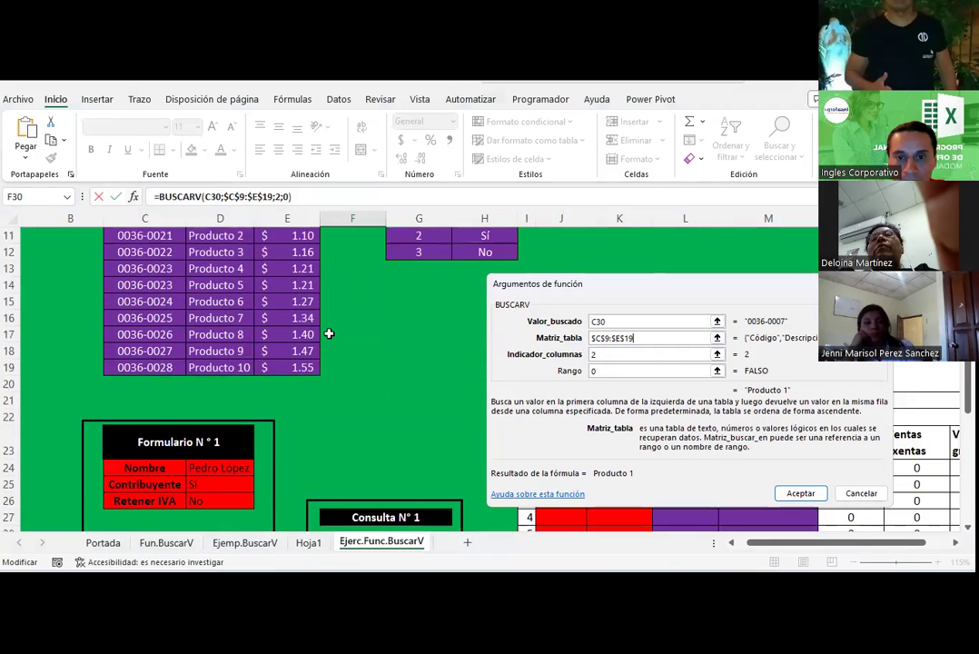
pyautogui.scroll(-3, 327, 335)
pyautogui.scroll(-1, 327, 336)
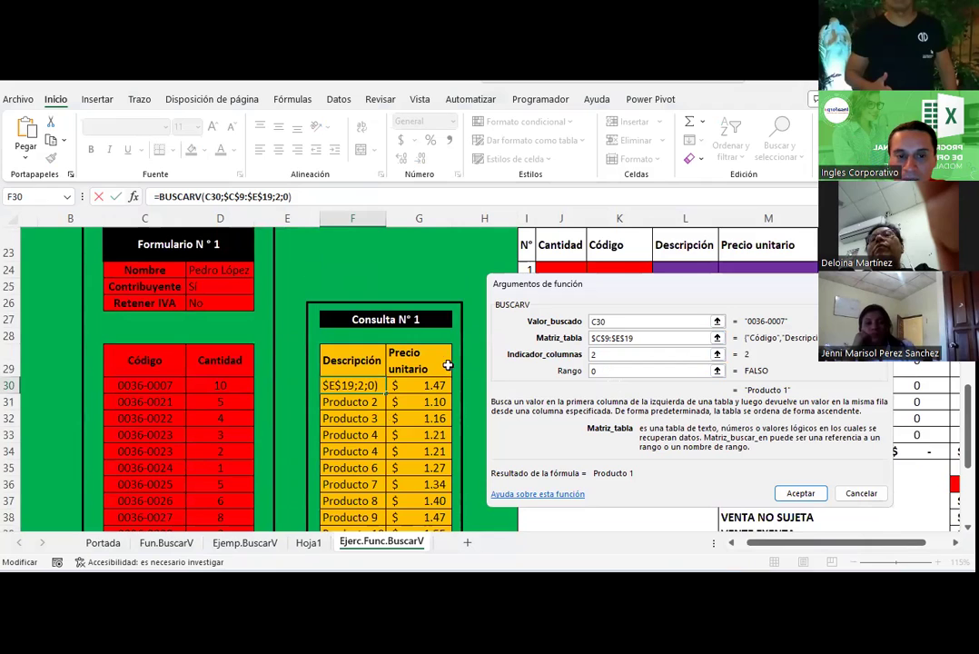
pyautogui.scroll(-1, 346, 333)
pyautogui.press('Return')
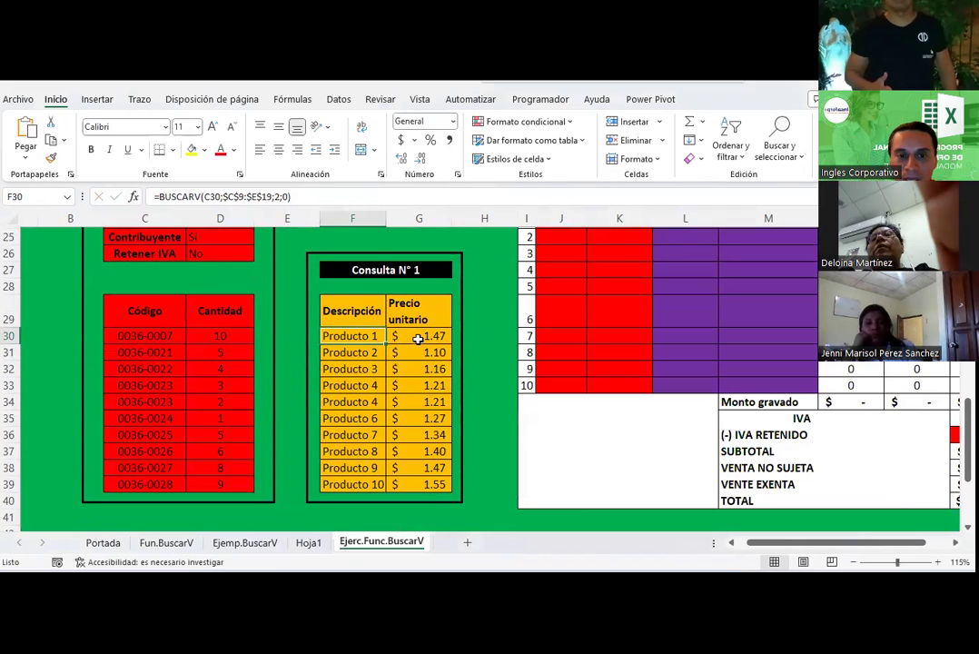
pyautogui.click(418, 339)
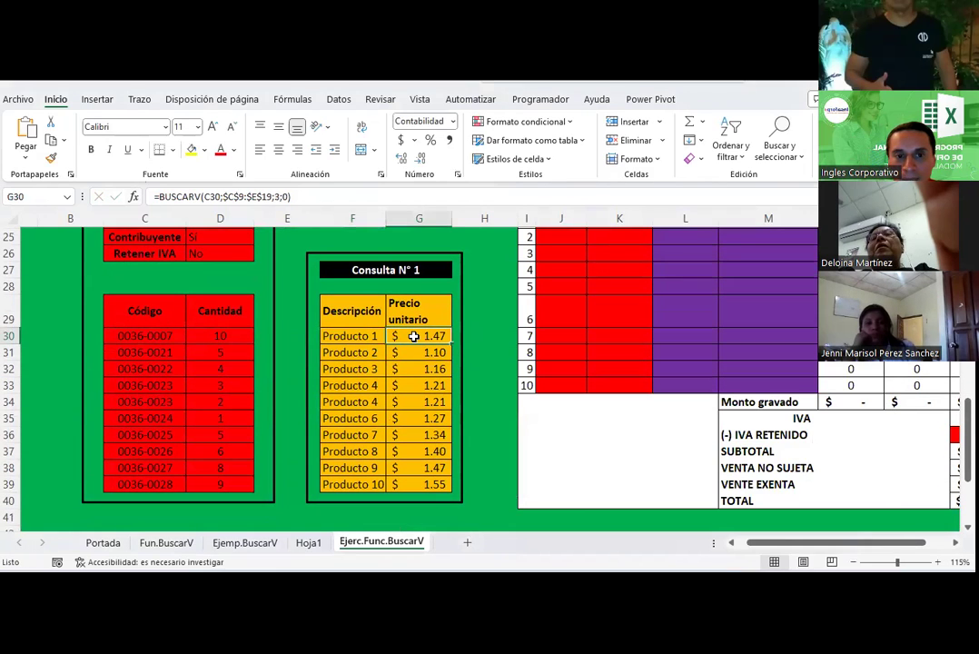
pyautogui.scroll(1, 356, 346)
pyautogui.scroll(4, 356, 346)
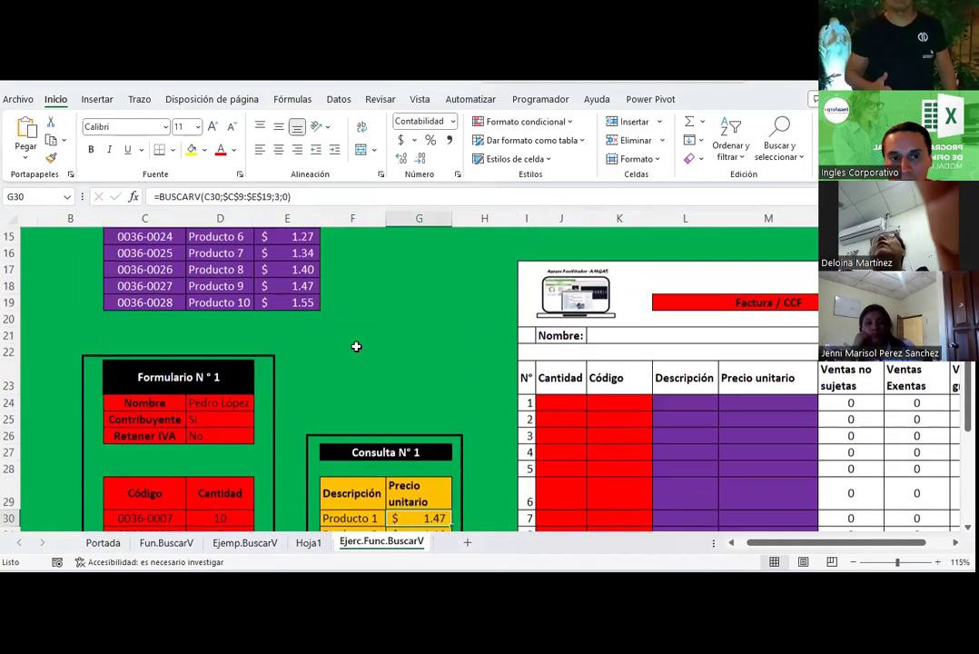
pyautogui.scroll(3, 357, 346)
pyautogui.scroll(1, 356, 346)
pyautogui.scroll(-2, 356, 346)
pyautogui.scroll(-1, 356, 346)
pyautogui.scroll(2, 354, 348)
pyautogui.scroll(-3, 263, 404)
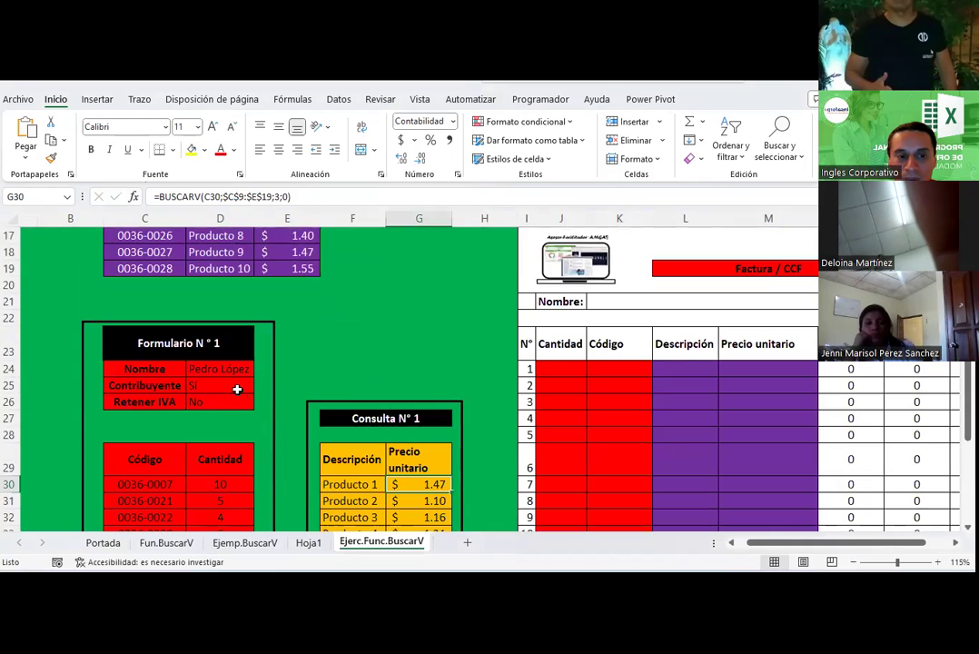
pyautogui.click(209, 373)
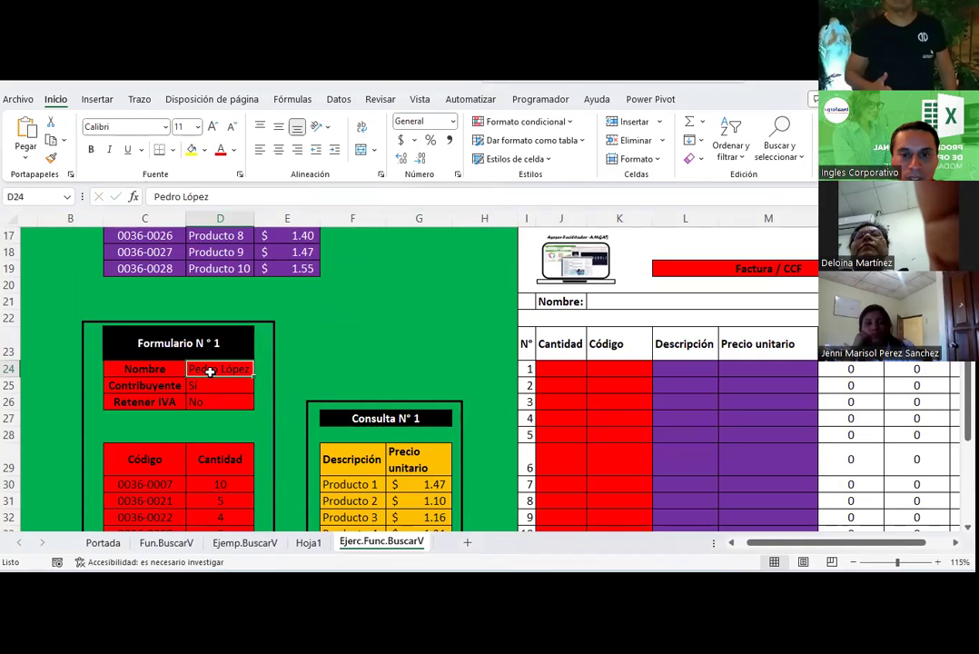
pyautogui.click(196, 389)
pyautogui.click(259, 386)
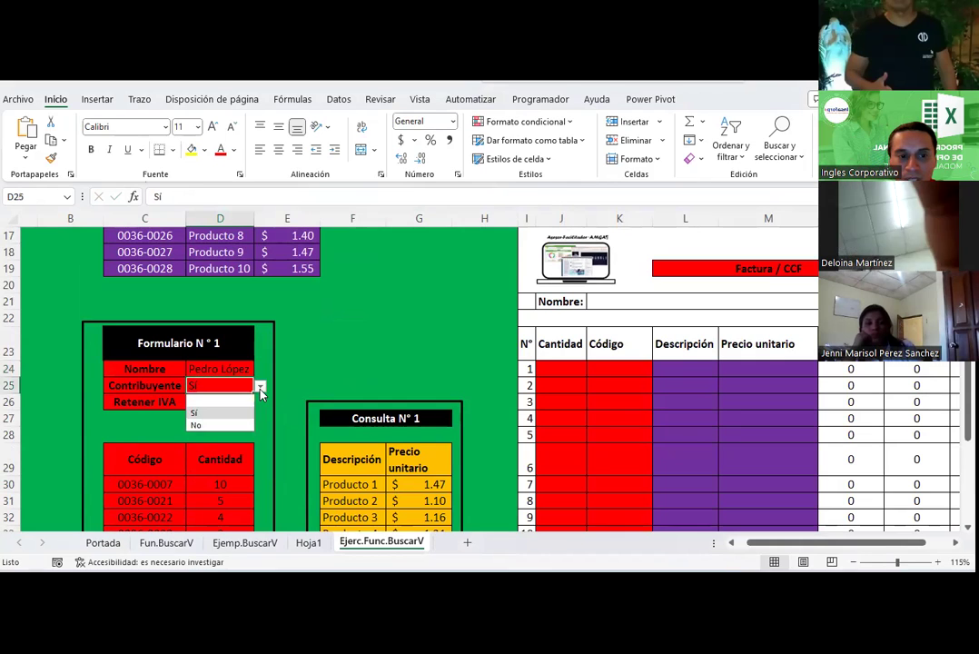
pyautogui.click(258, 394)
pyautogui.click(207, 401)
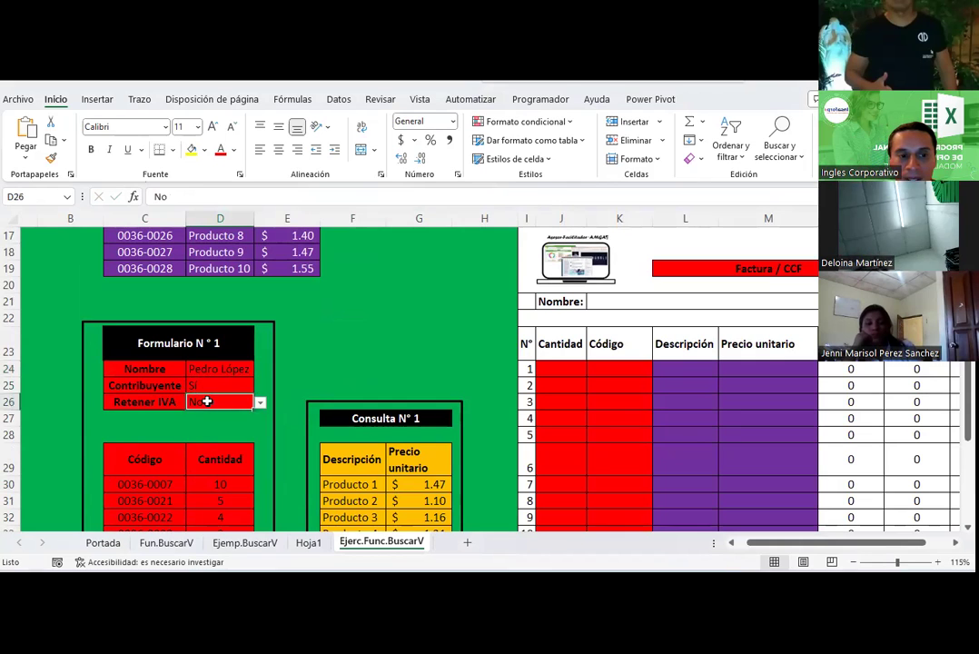
pyautogui.click(261, 403)
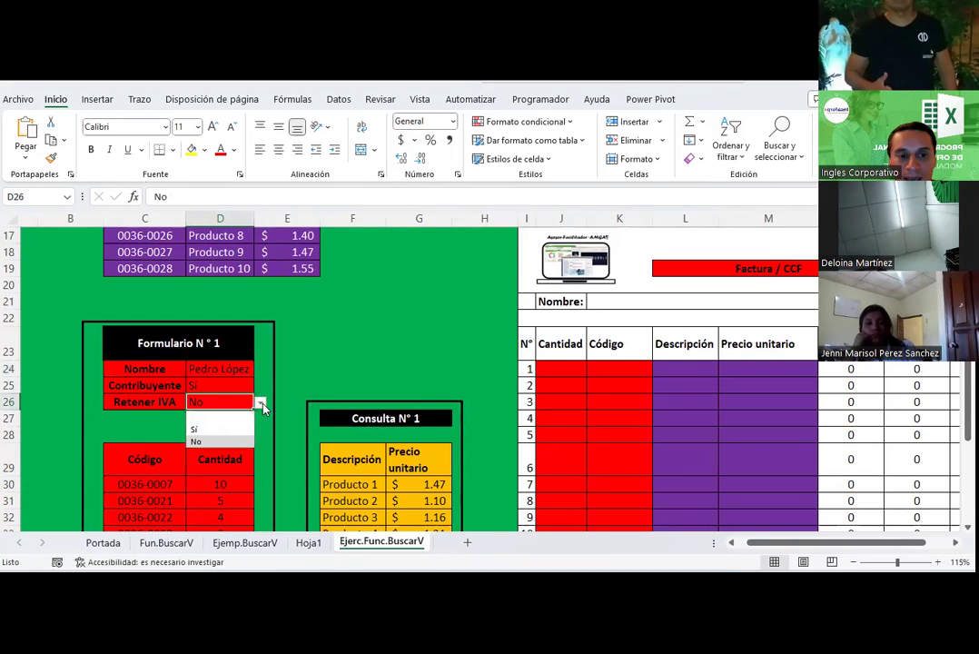
pyautogui.click(360, 353)
pyautogui.scroll(5, 359, 354)
pyautogui.scroll(1, 360, 353)
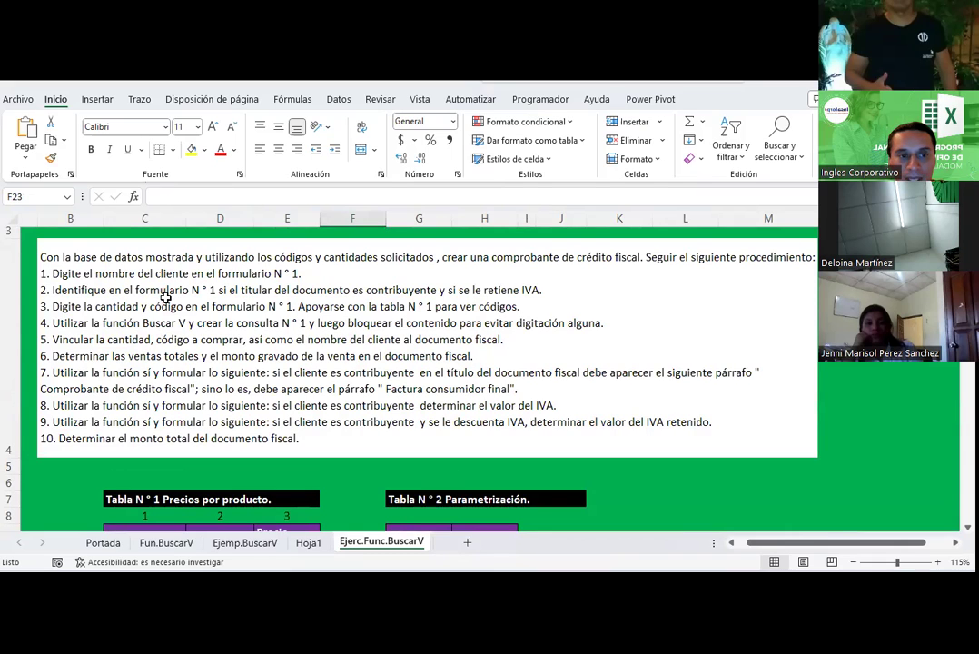
pyautogui.click(215, 338)
pyautogui.scroll(-3, 200, 366)
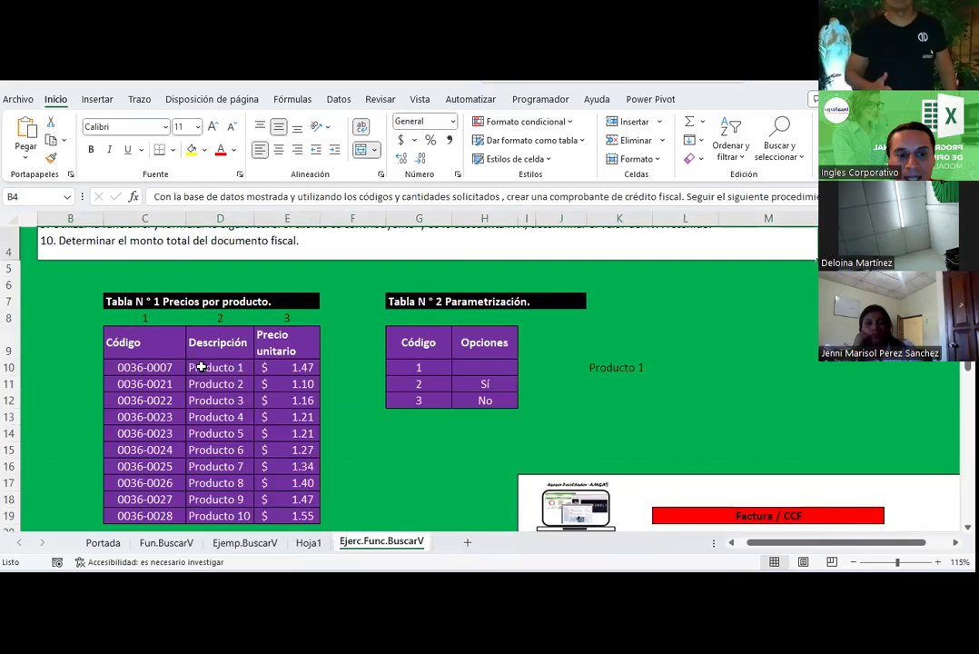
pyautogui.scroll(-3, 190, 382)
pyautogui.scroll(-2, 177, 404)
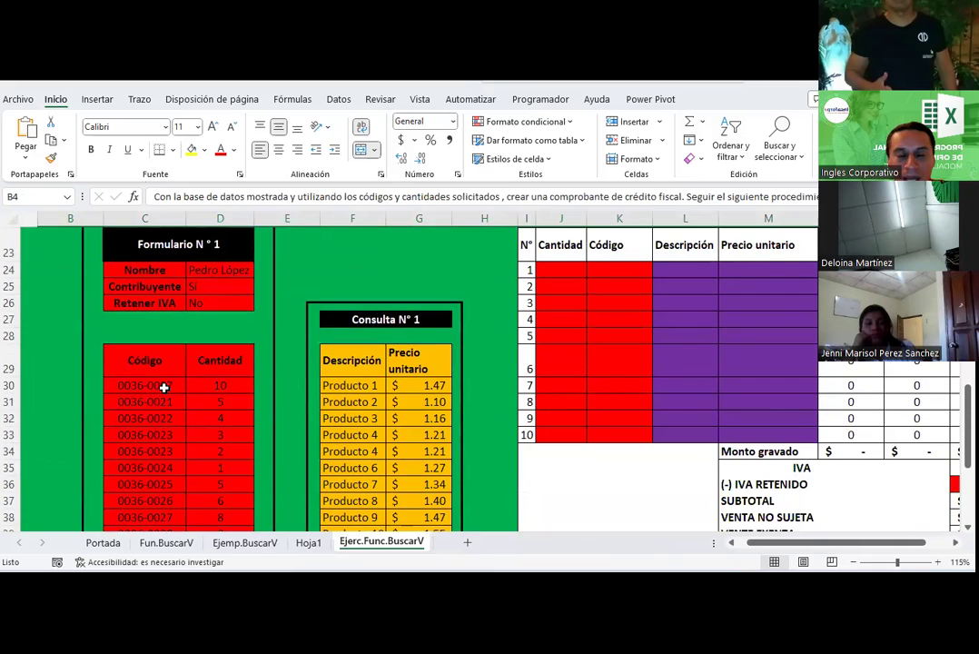
pyautogui.scroll(5, 163, 387)
pyautogui.scroll(3, 159, 387)
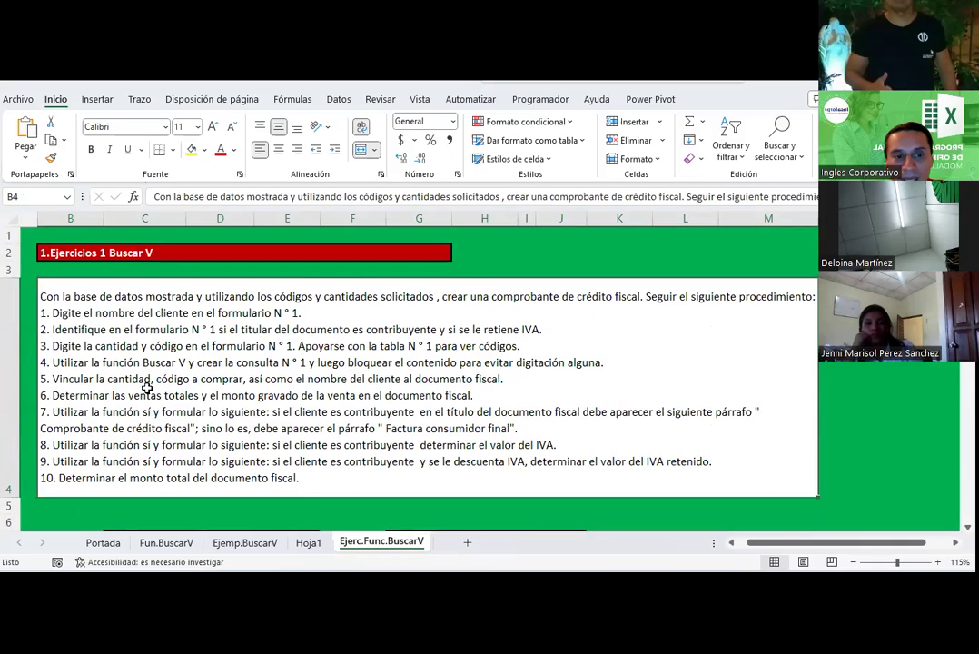
pyautogui.scroll(-2, 146, 388)
pyautogui.scroll(-3, 146, 388)
pyautogui.scroll(-1, 146, 387)
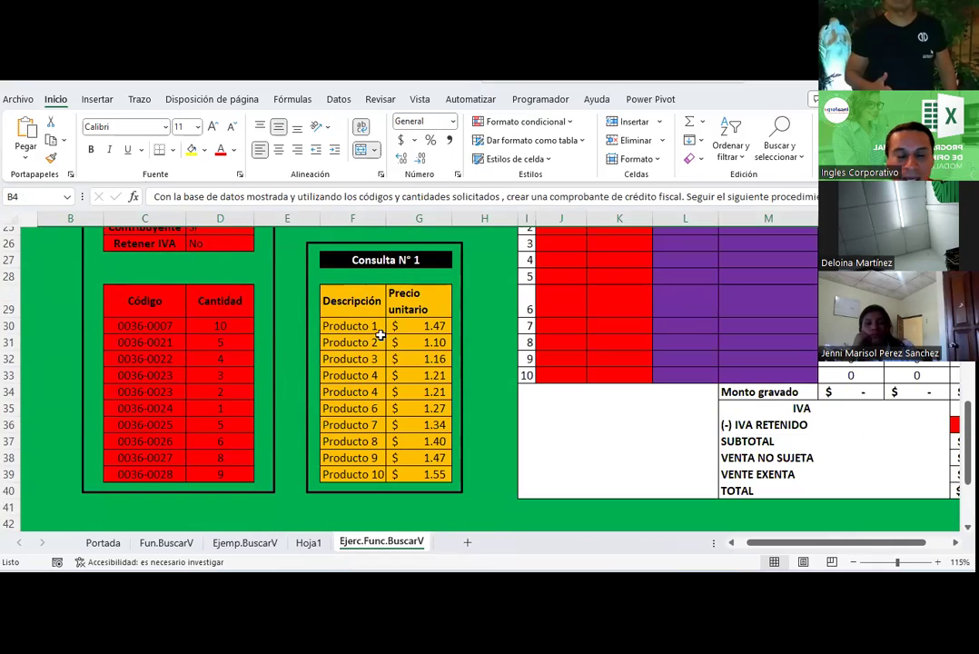
pyautogui.scroll(1, 376, 338)
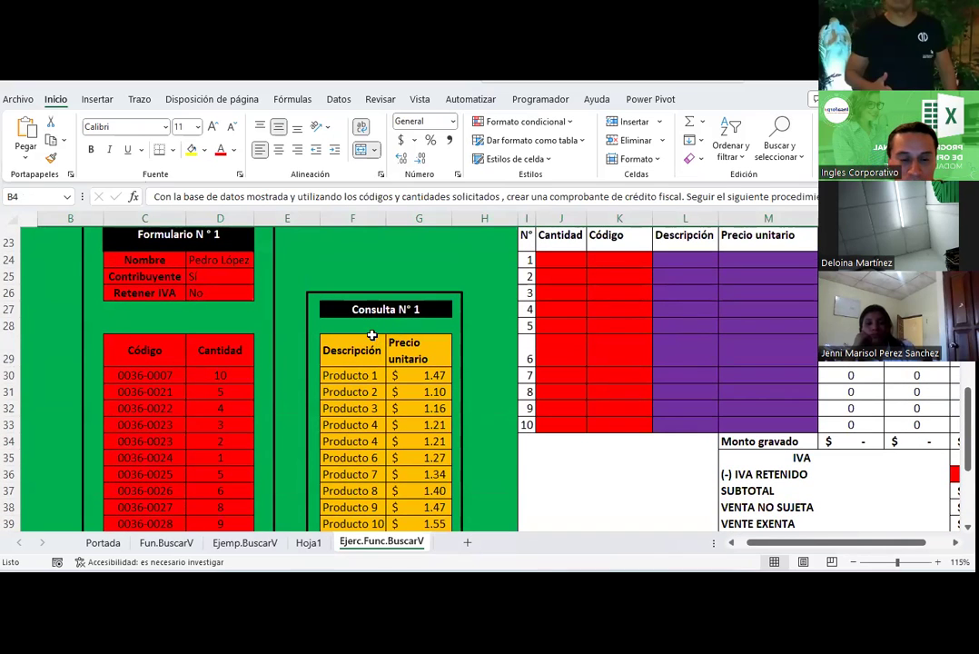
pyautogui.scroll(5, 372, 336)
pyautogui.scroll(3, 371, 336)
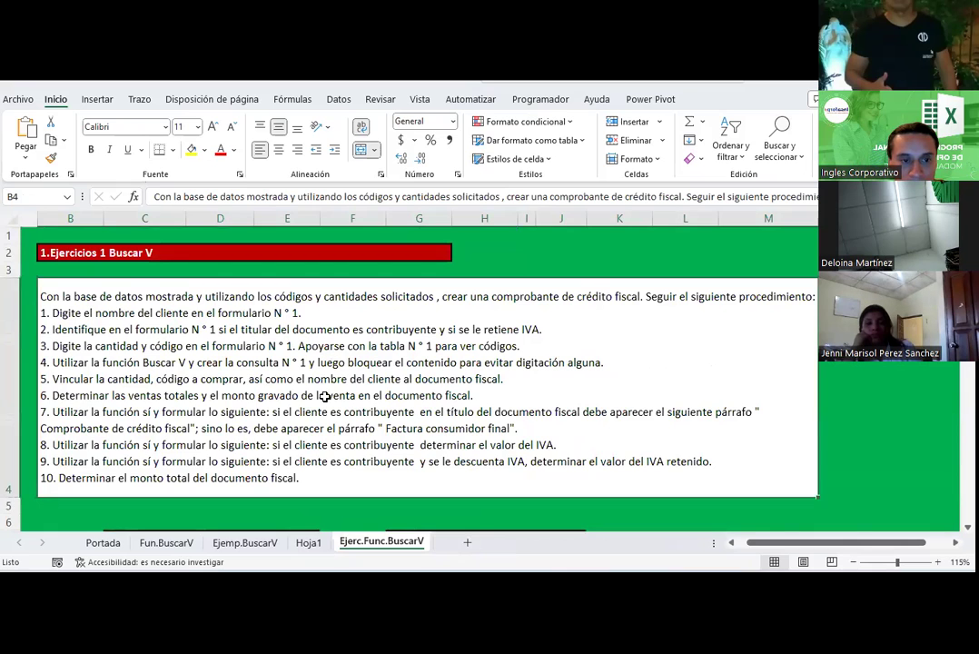
pyautogui.scroll(-1, 187, 395)
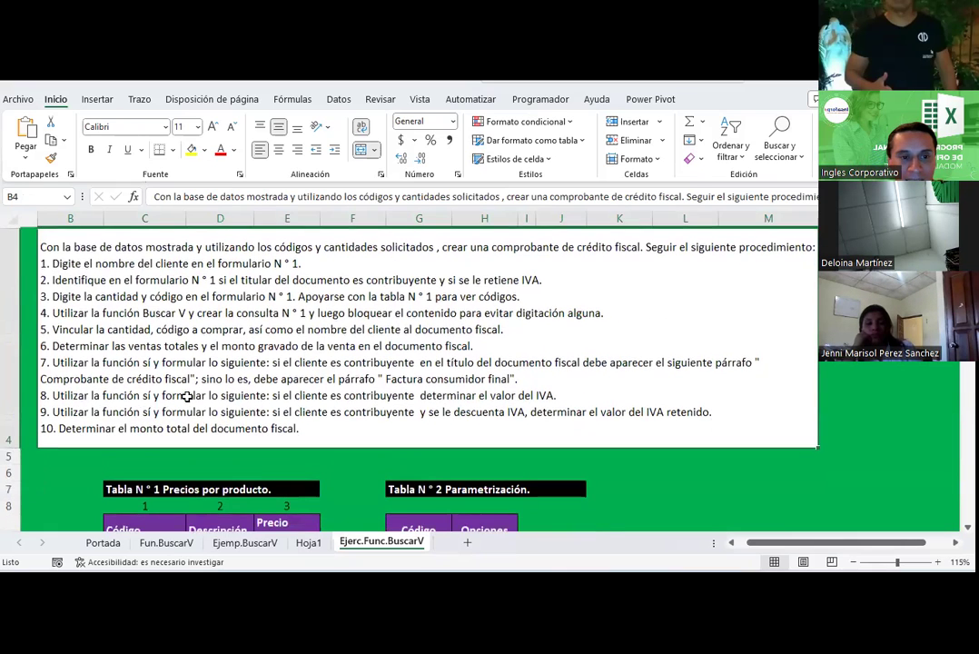
pyautogui.scroll(-1, 187, 400)
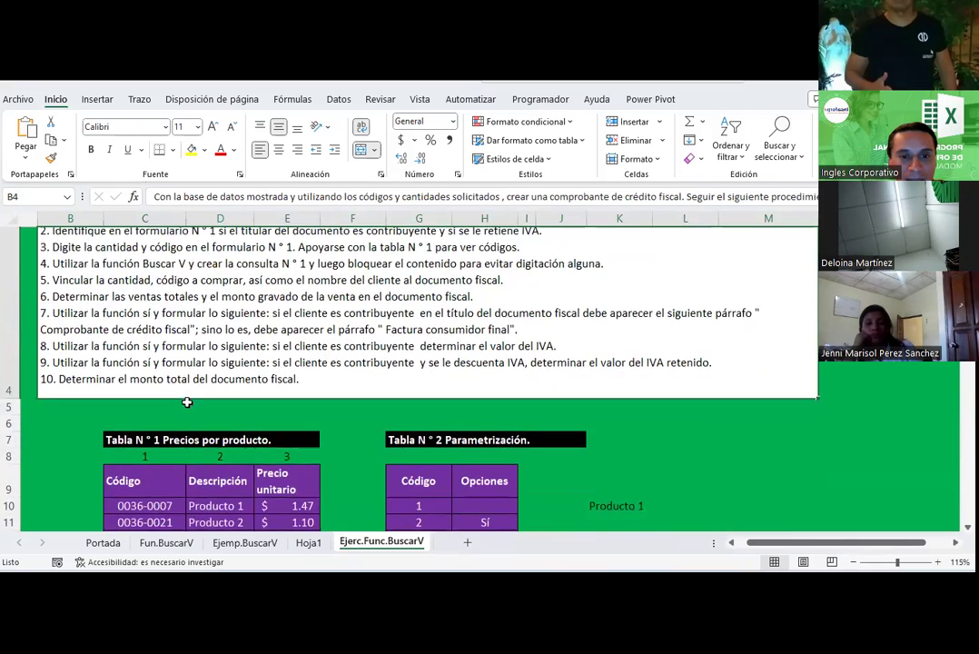
pyautogui.scroll(-4, 163, 382)
pyautogui.scroll(-2, 156, 375)
pyautogui.click(156, 375)
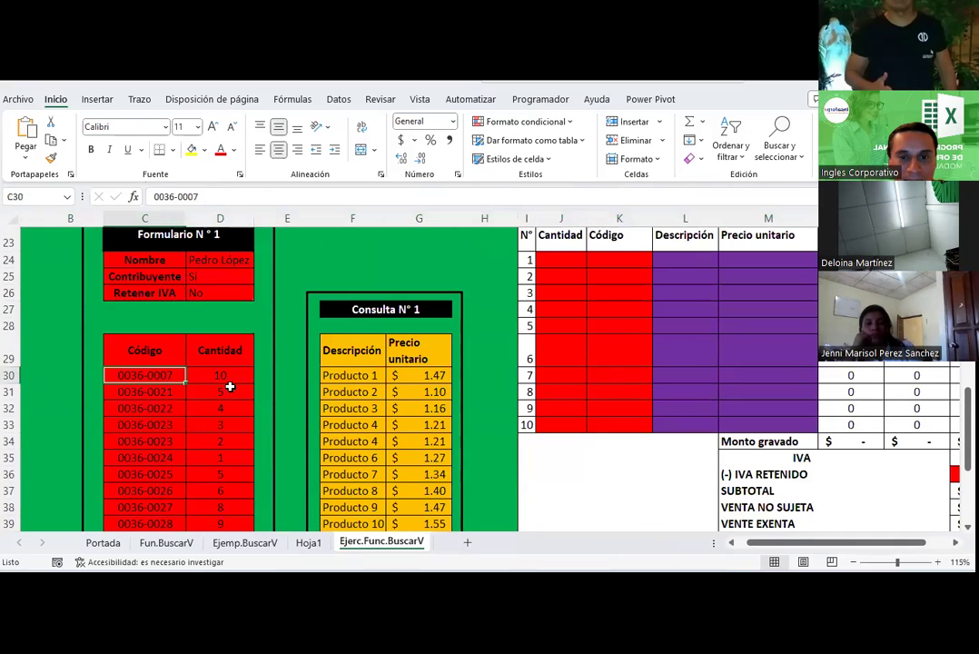
# Link J24 to the first form quantity with =D30.
pyautogui.click(562, 258)
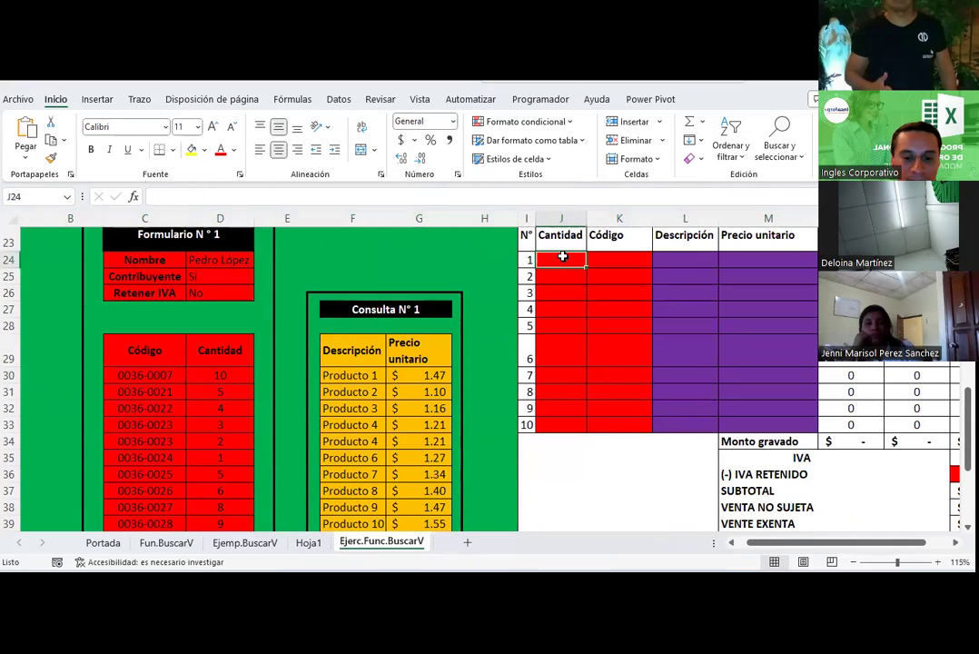
pyautogui.write('=')
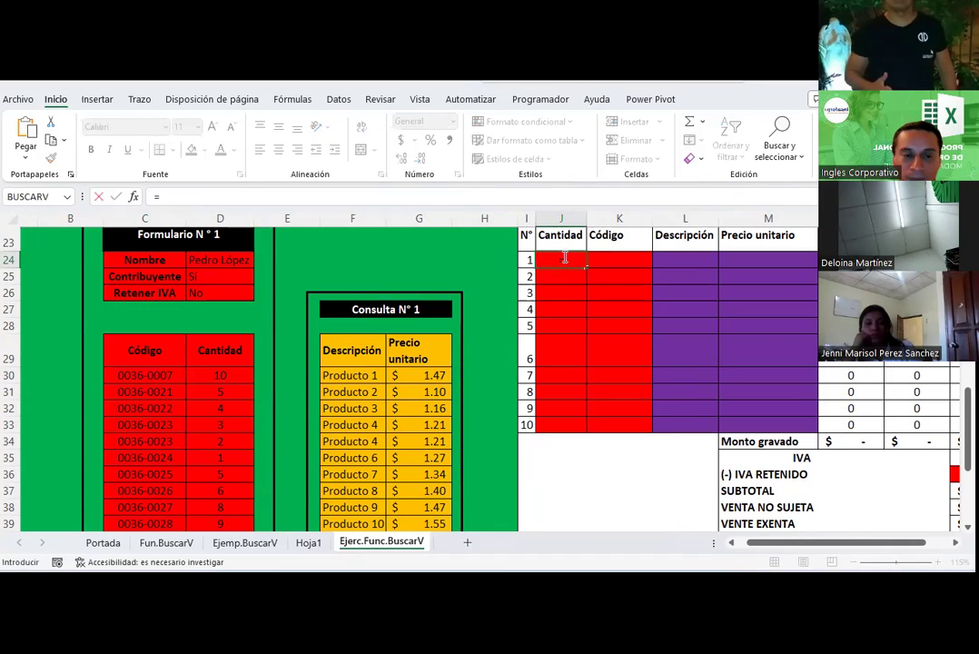
pyautogui.click(156, 375)
pyautogui.press('Return')
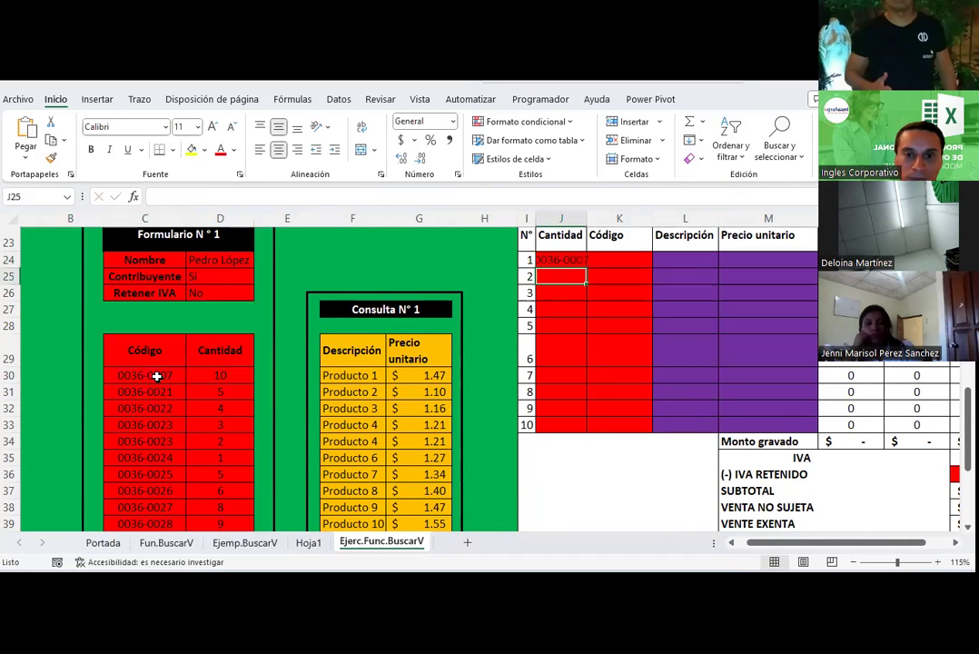
pyautogui.click(567, 261)
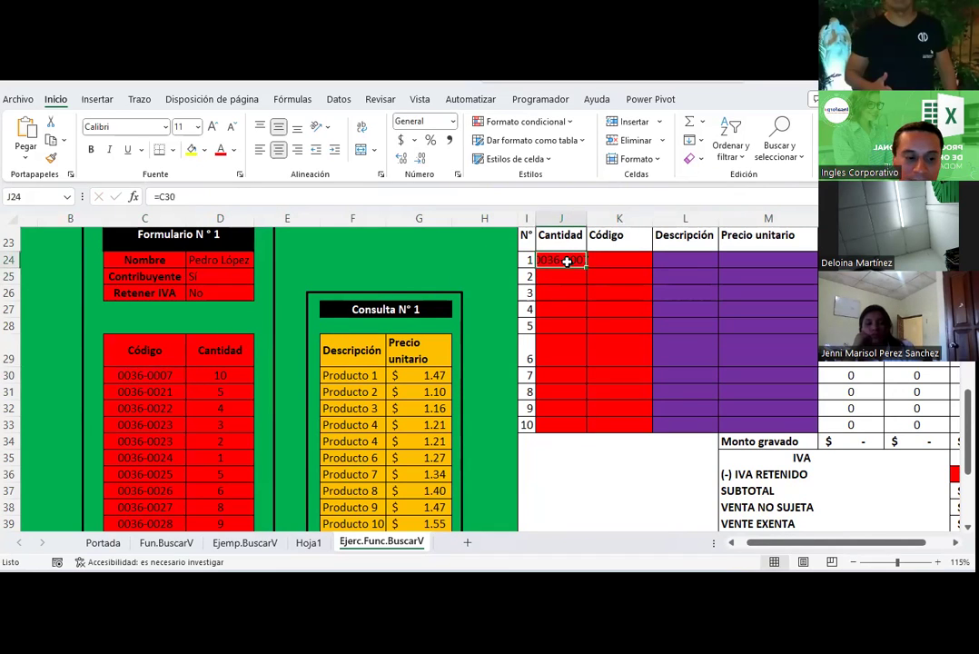
pyautogui.write('=')
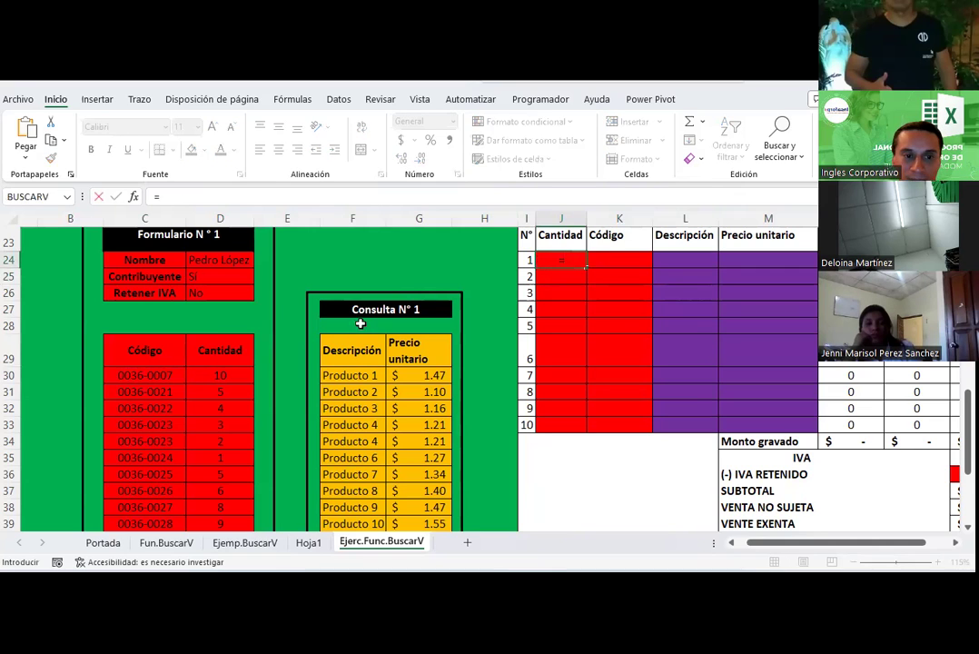
pyautogui.click(235, 374)
pyautogui.press('Return')
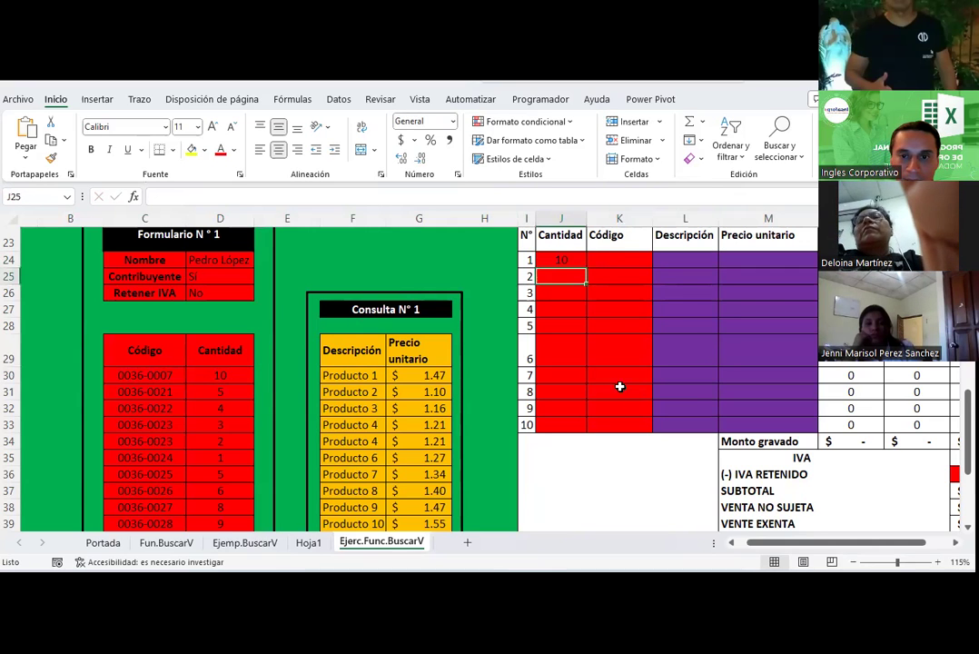
# Link K24 to code C30 with =C30 and select J24:K24 to fill down.
pyautogui.click(613, 259)
pyautogui.write('=')
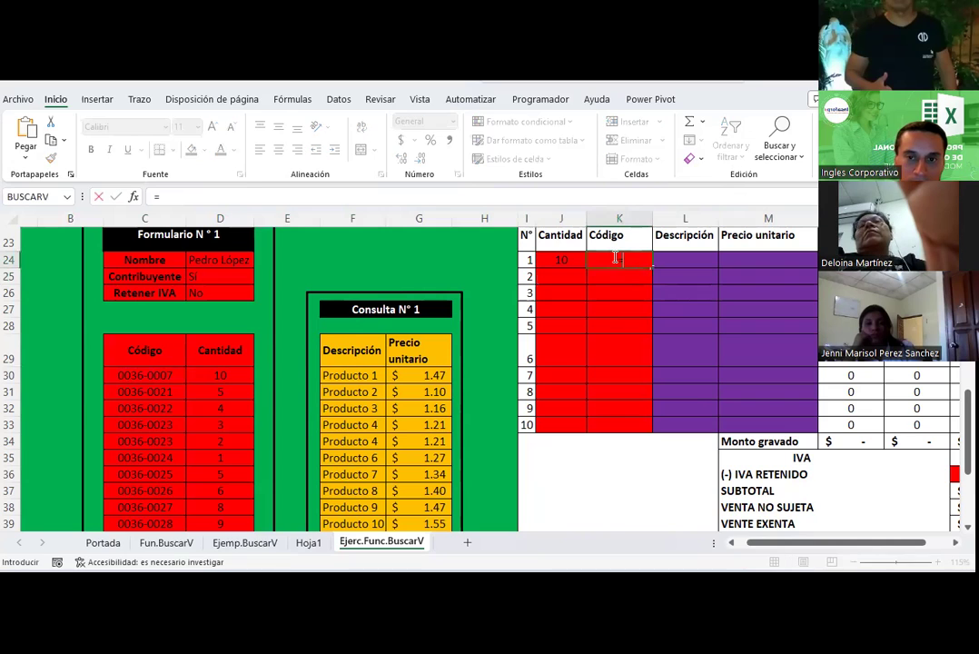
pyautogui.click(141, 376)
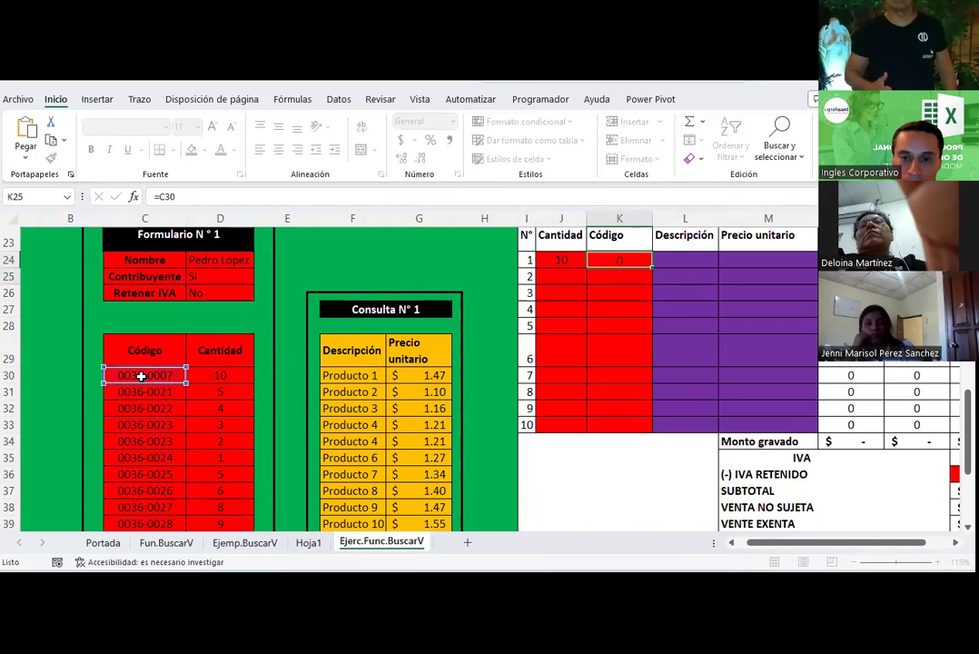
pyautogui.press('Return')
pyautogui.moveTo(564, 259)
pyautogui.mouseDown()
pyautogui.moveTo(651, 262)
pyautogui.moveTo(629, 435)
pyautogui.mouseUp()
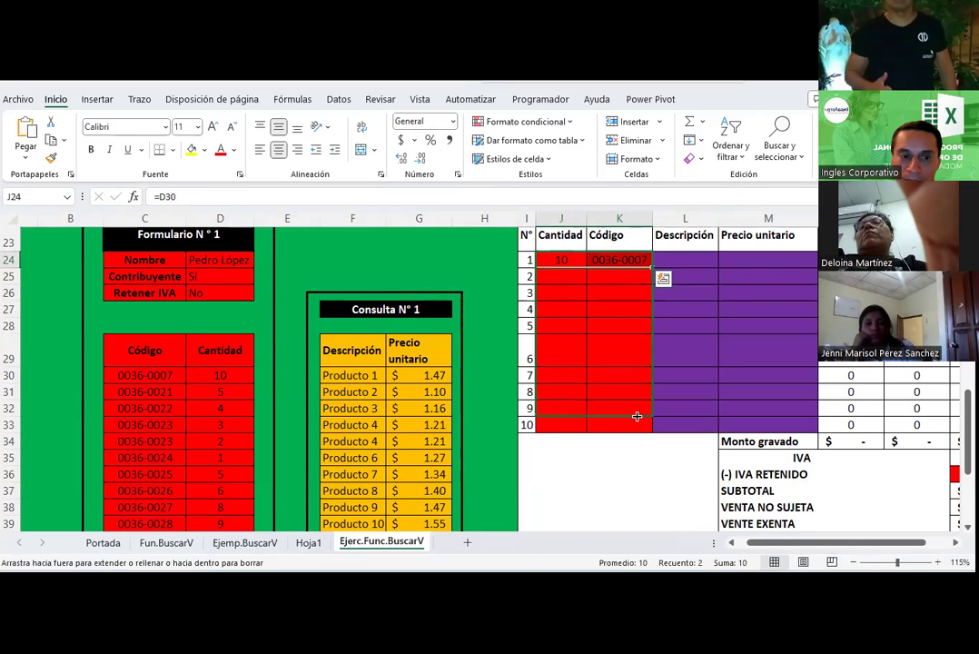
pyautogui.scroll(-3, 376, 425)
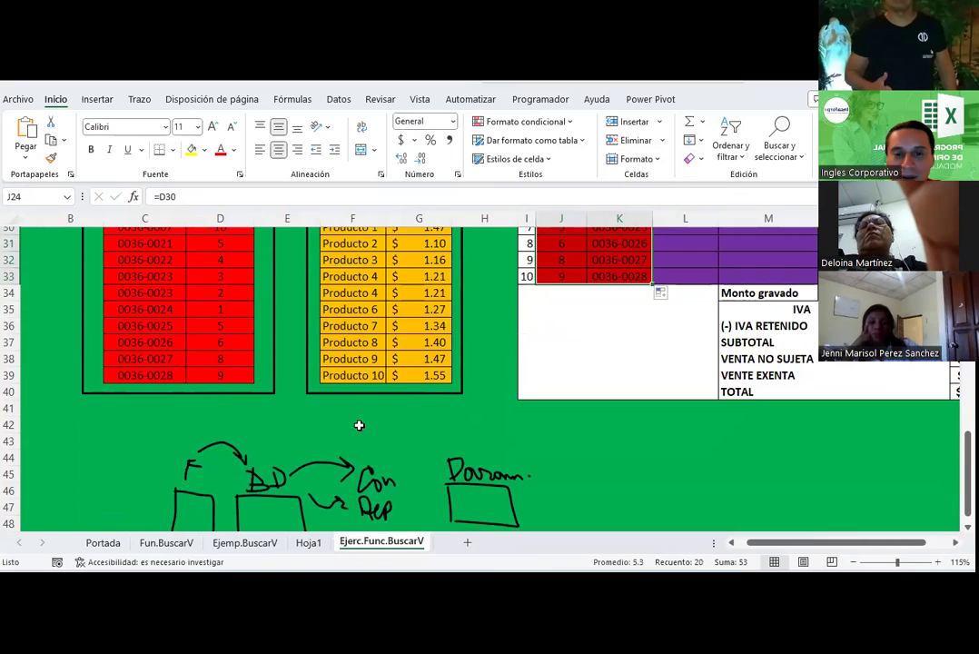
# Inspect F30's BUSCARV formula, then start typing =buscar( in L24.
pyautogui.scroll(3, 359, 426)
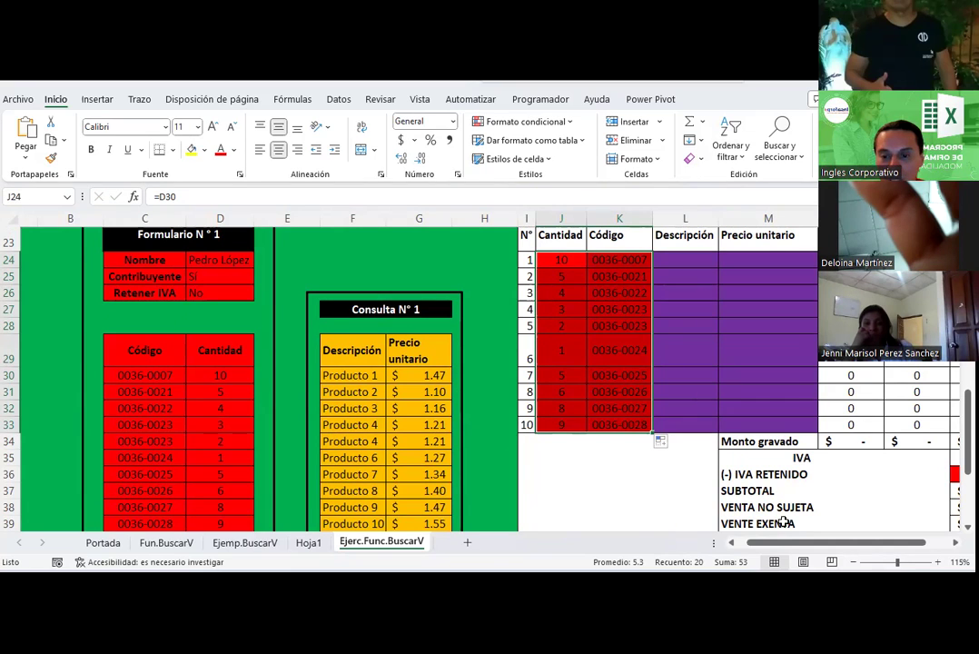
pyautogui.moveTo(791, 543); pyautogui.dragTo(807, 543)
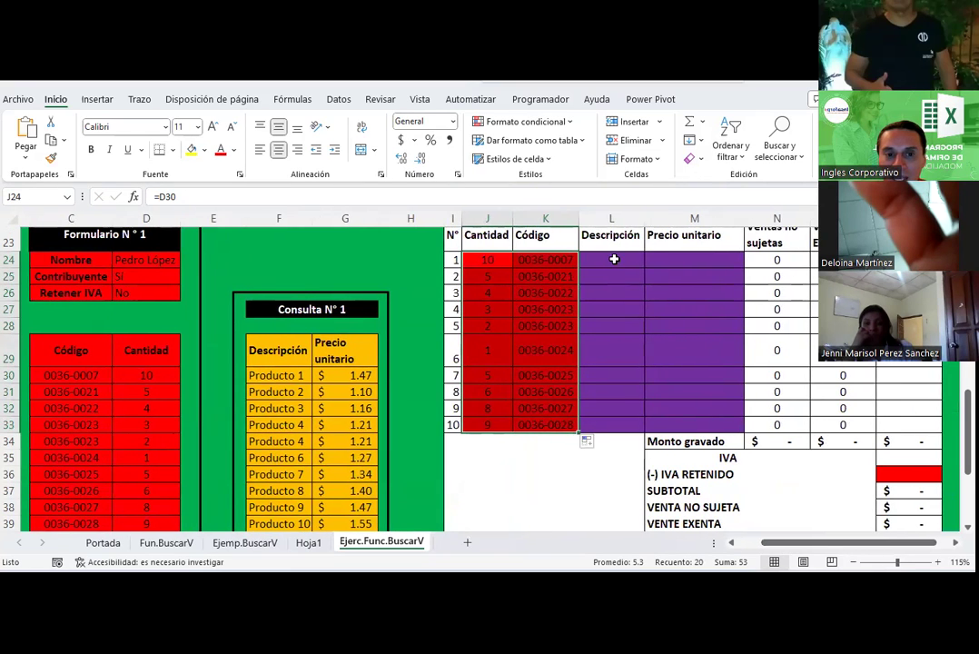
pyautogui.click(614, 260)
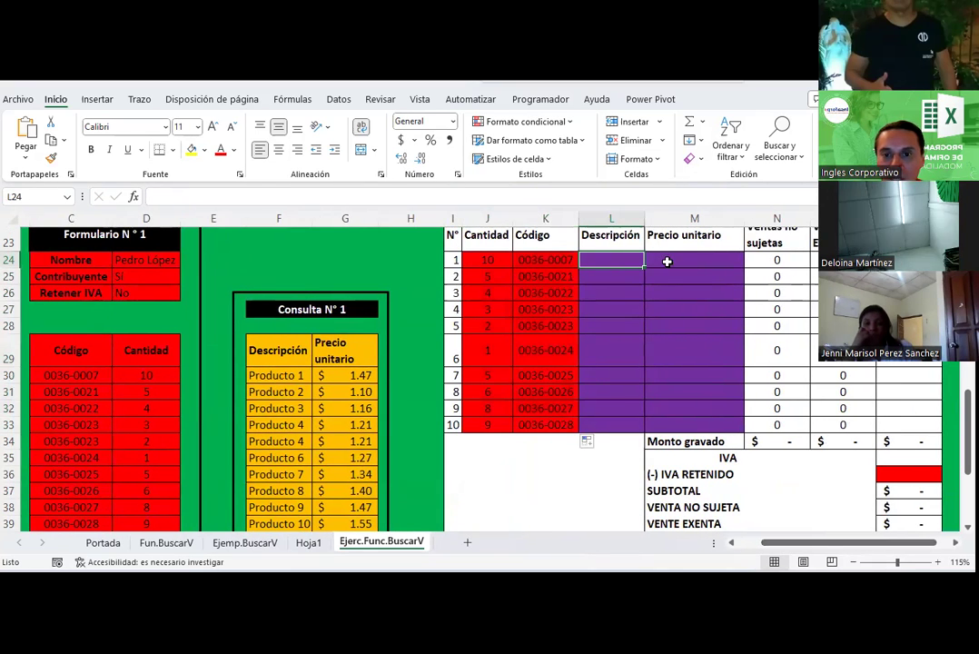
pyautogui.click(667, 260)
pyautogui.scroll(2, 565, 292)
pyautogui.scroll(-1, 562, 294)
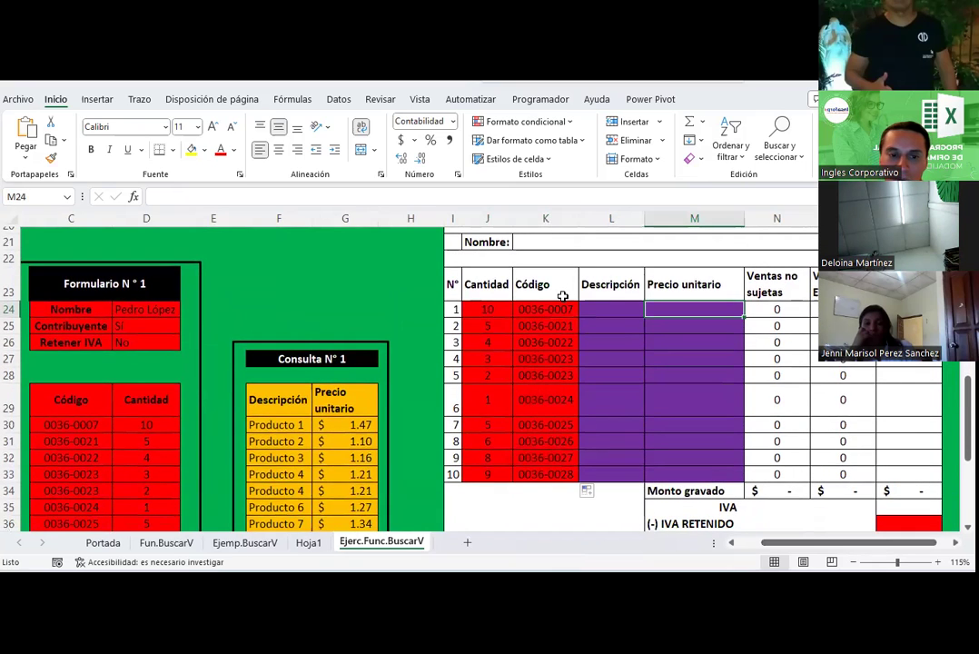
pyautogui.click(282, 425)
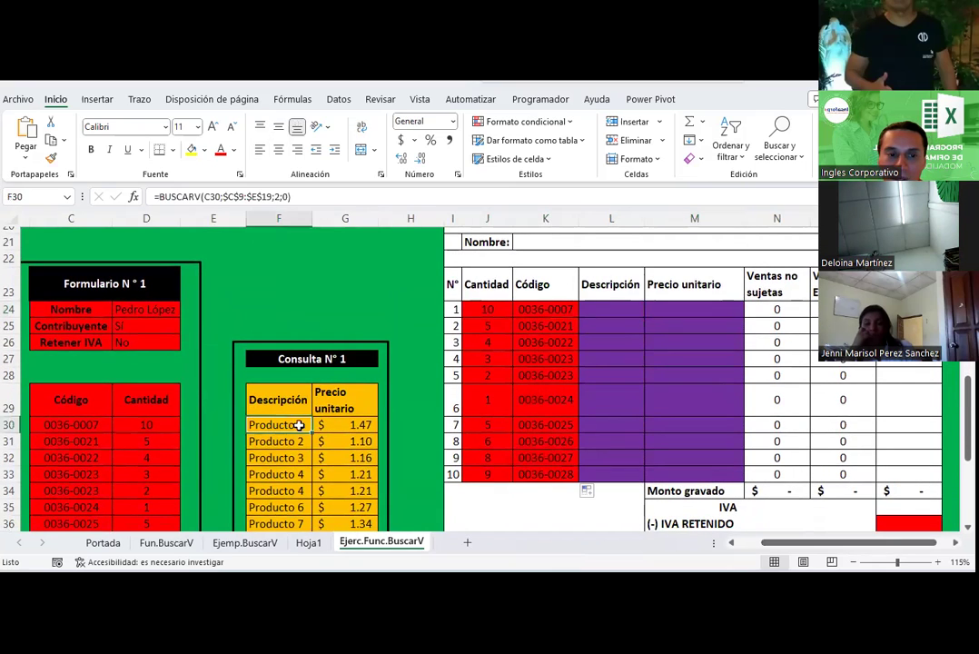
pyautogui.click(614, 312)
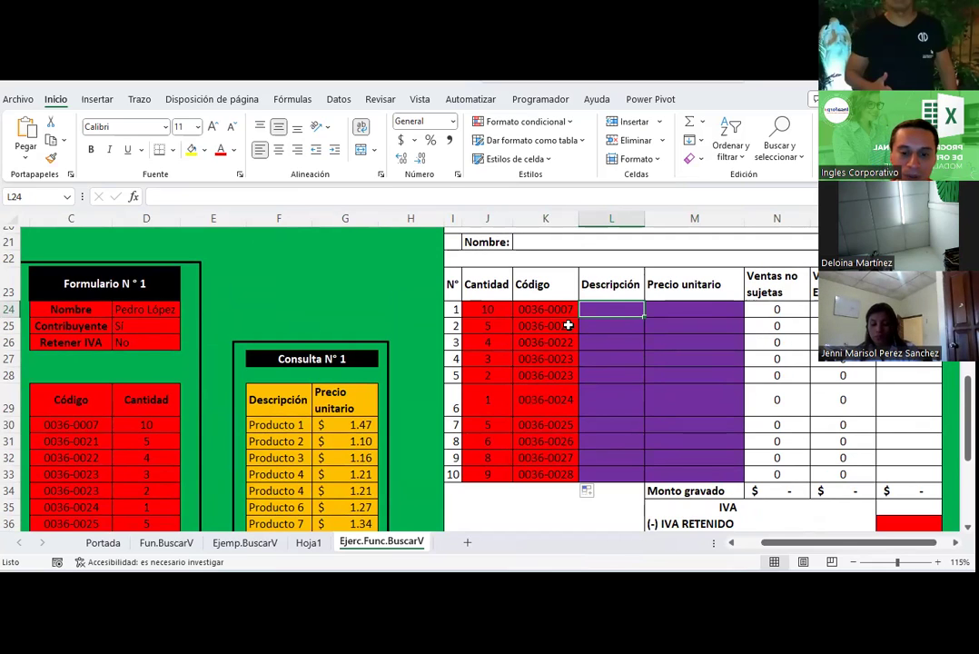
pyautogui.write('=')
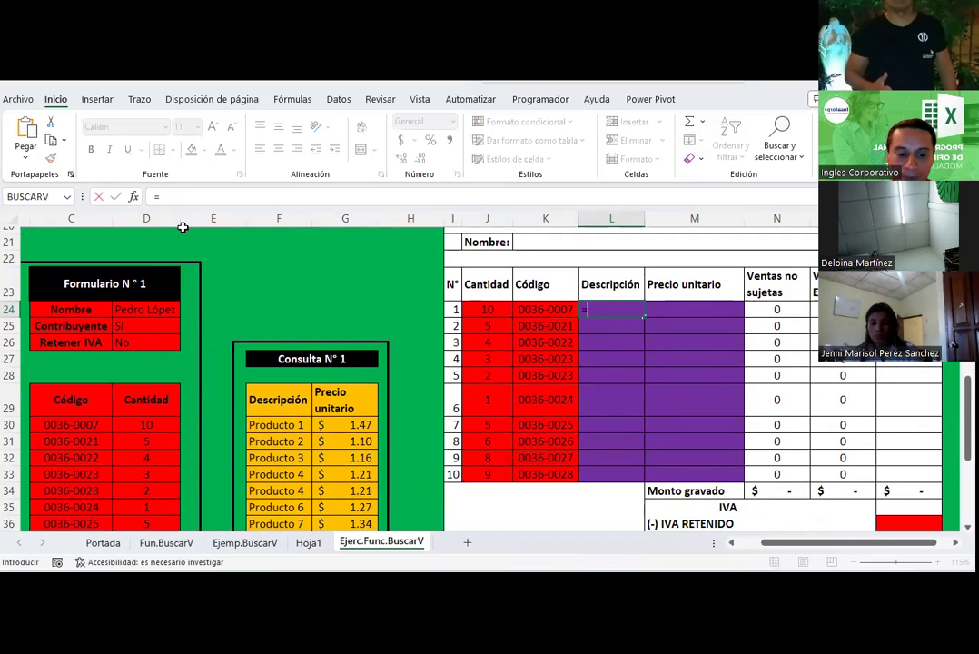
pyautogui.write('buscar')
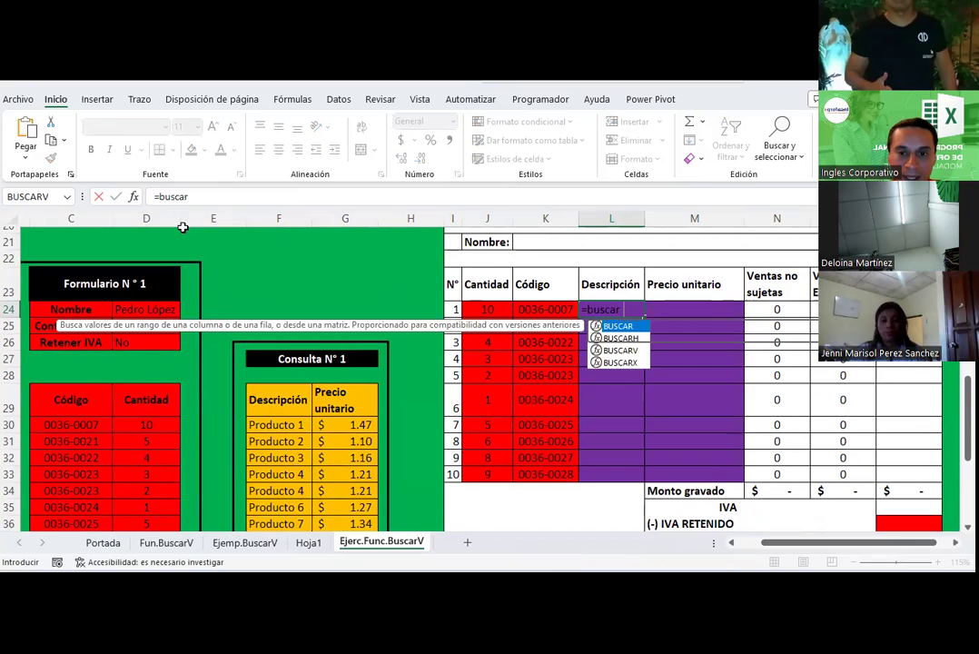
pyautogui.write('(')
# Enter =buscar(K24;C9:E19;2;0) in L24 and dismiss the too-many-arguments error.
pyautogui.click(553, 310)
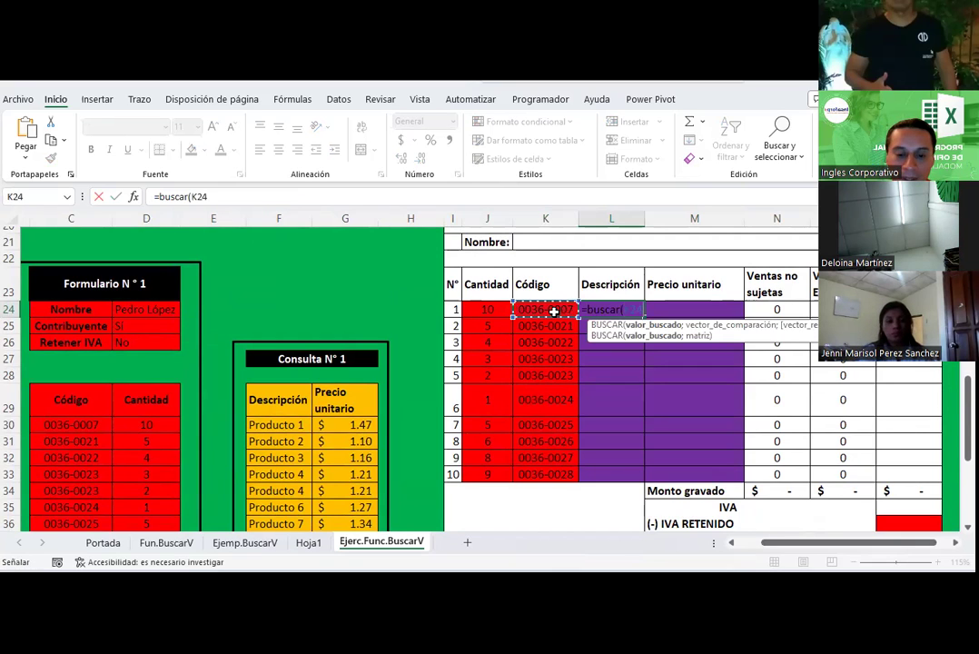
pyautogui.write(';')
pyautogui.scroll(2, 501, 351)
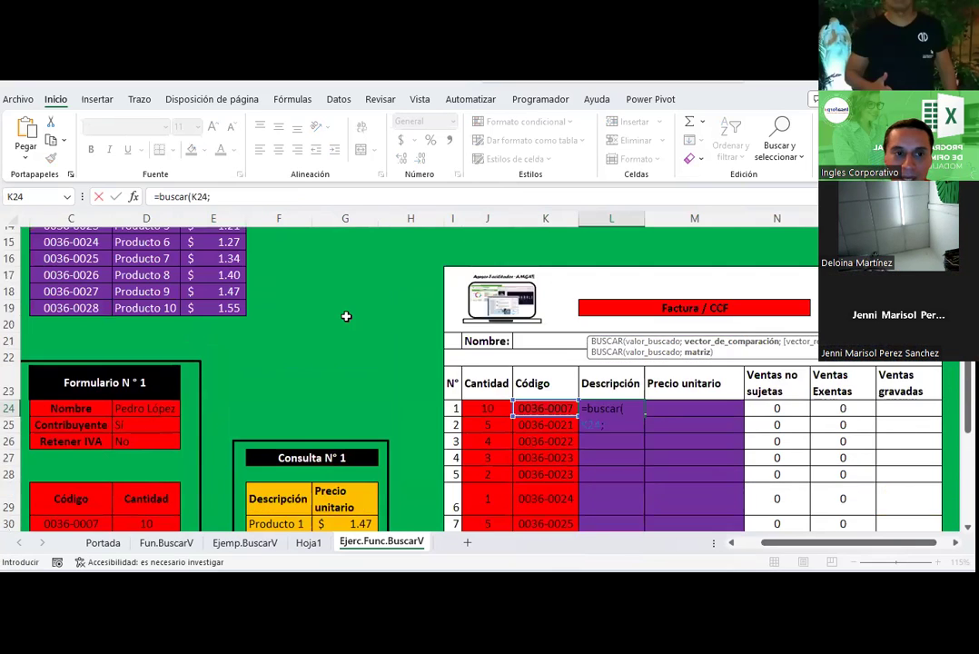
pyautogui.scroll(3, 346, 315)
pyautogui.moveTo(50, 283)
pyautogui.mouseDown()
pyautogui.moveTo(170, 332)
pyautogui.moveTo(234, 455)
pyautogui.mouseUp()
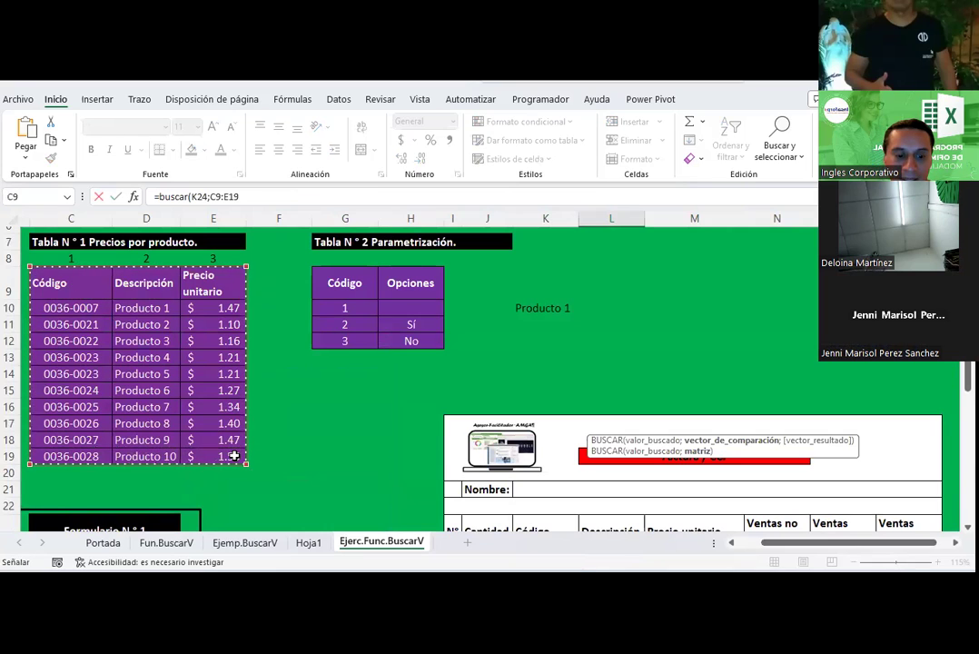
pyautogui.write(';2')
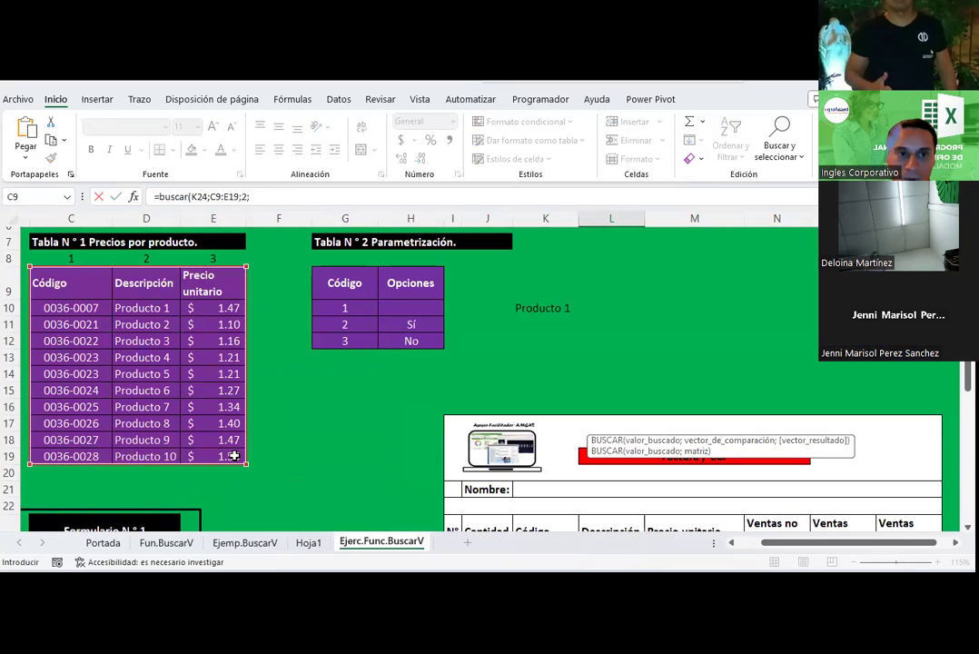
pyautogui.write(';0)')
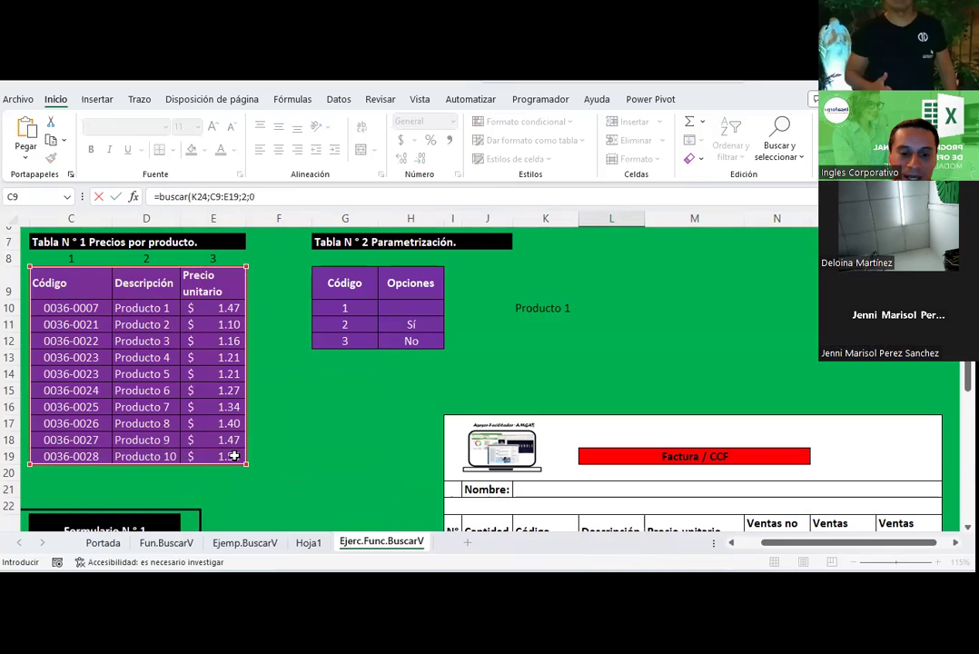
pyautogui.press('Return')
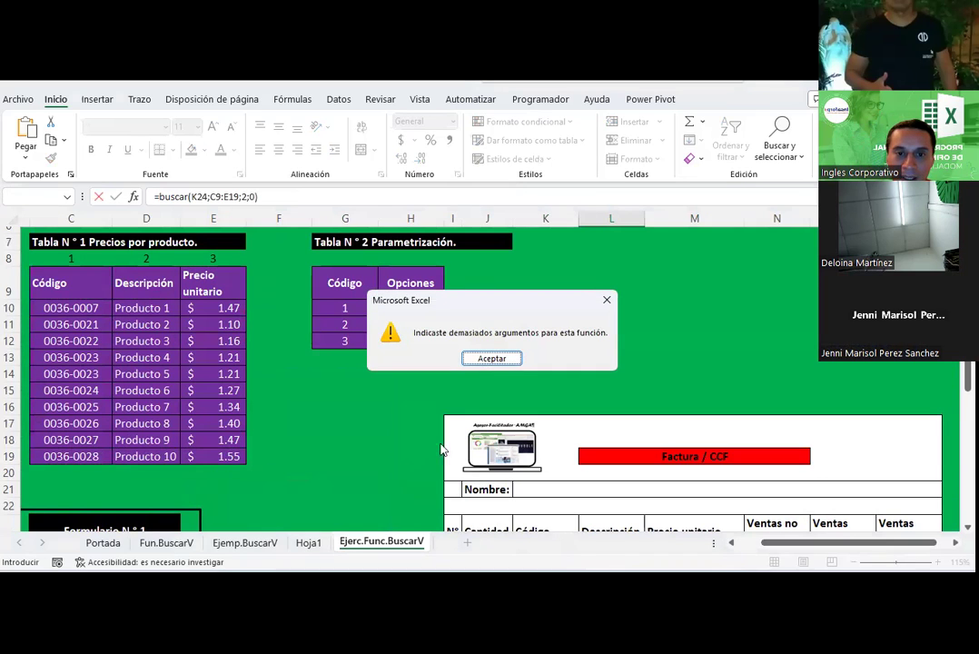
pyautogui.press('Return')
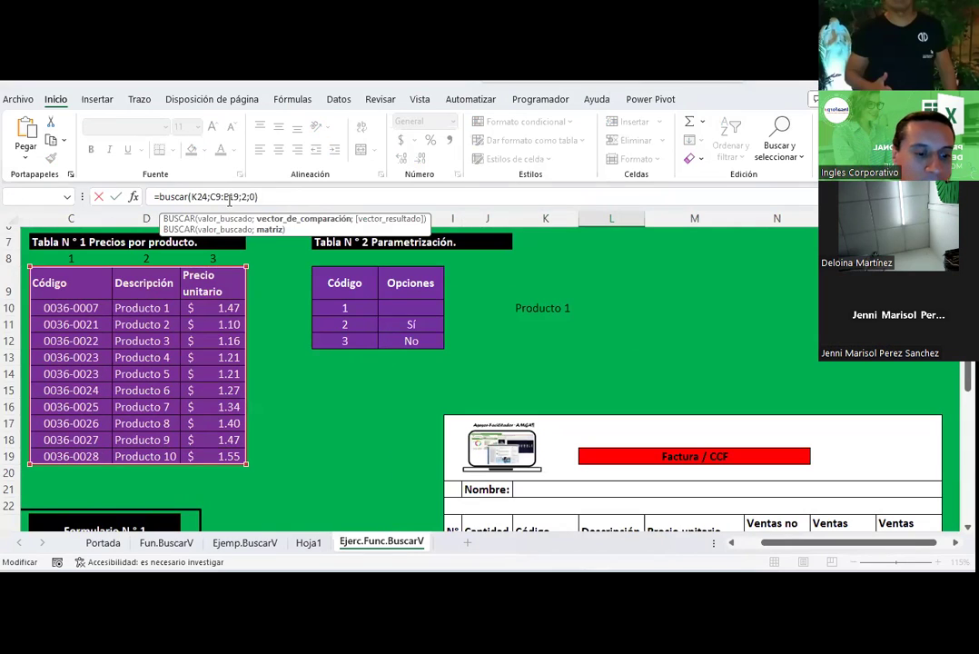
# Make the lookup range absolute as $C$9:$E$19 and commit the formula.
pyautogui.press('F4')
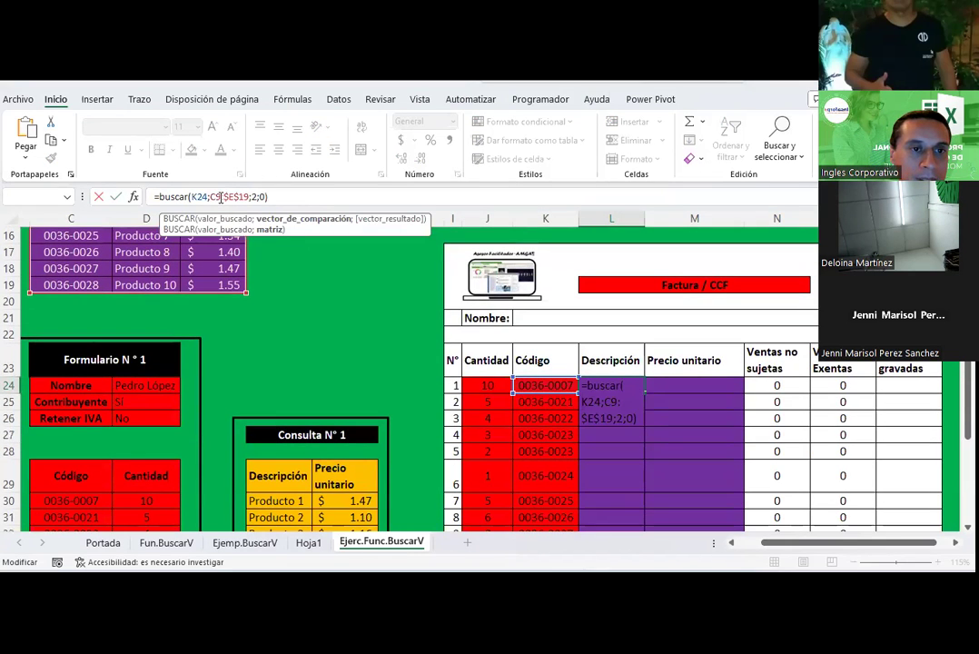
pyautogui.click(220, 197)
pyautogui.press('F4')
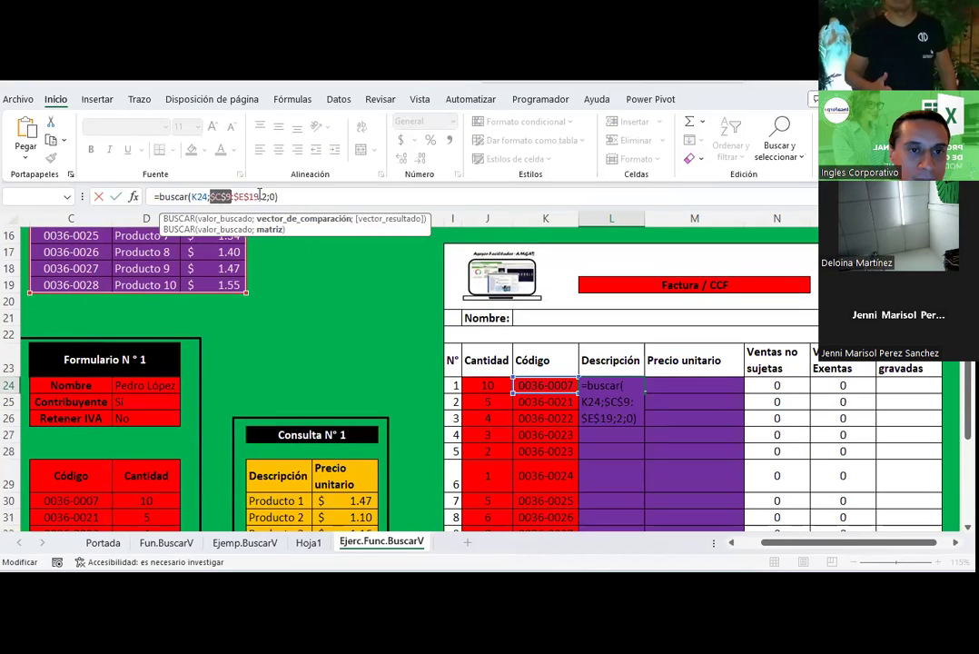
pyautogui.click(265, 197)
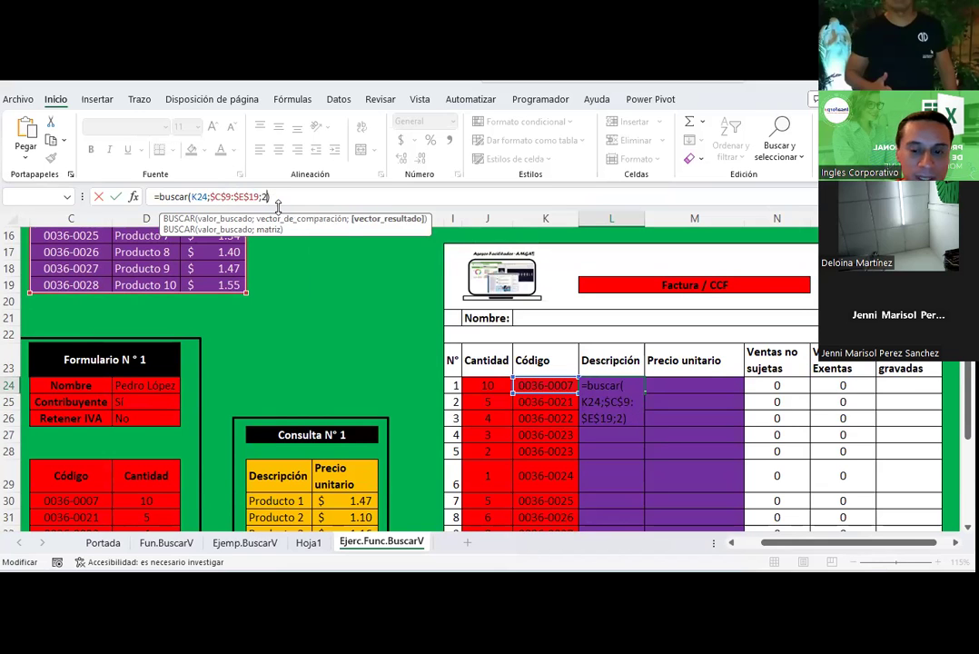
pyautogui.press('Return')
# Step through L24's BUSCAR formula with Evaluar fórmula to trace its #N/D result.
pyautogui.click(587, 383)
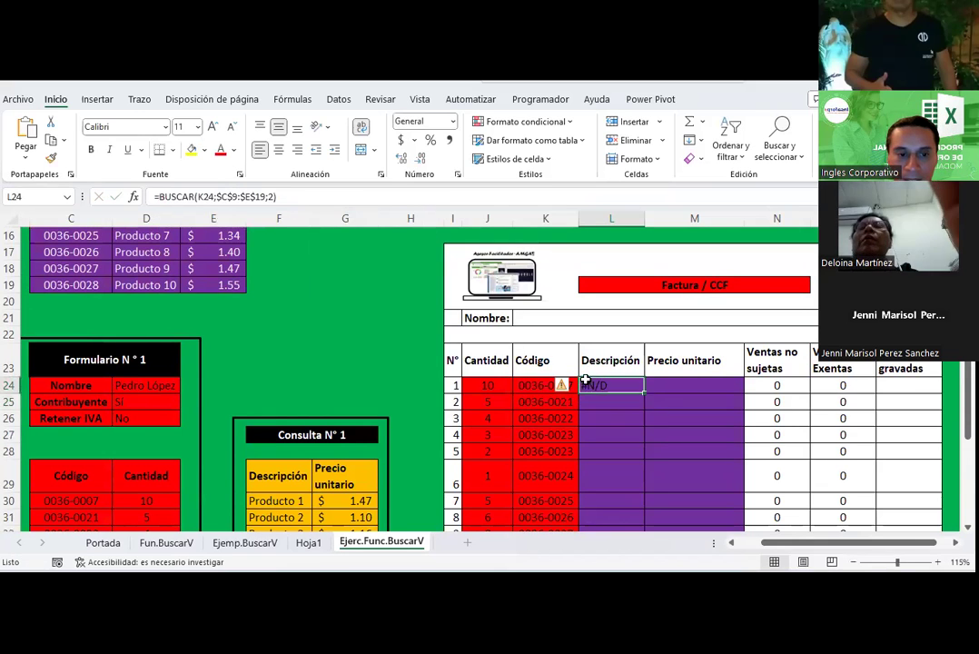
pyautogui.scroll(-1, 545, 372)
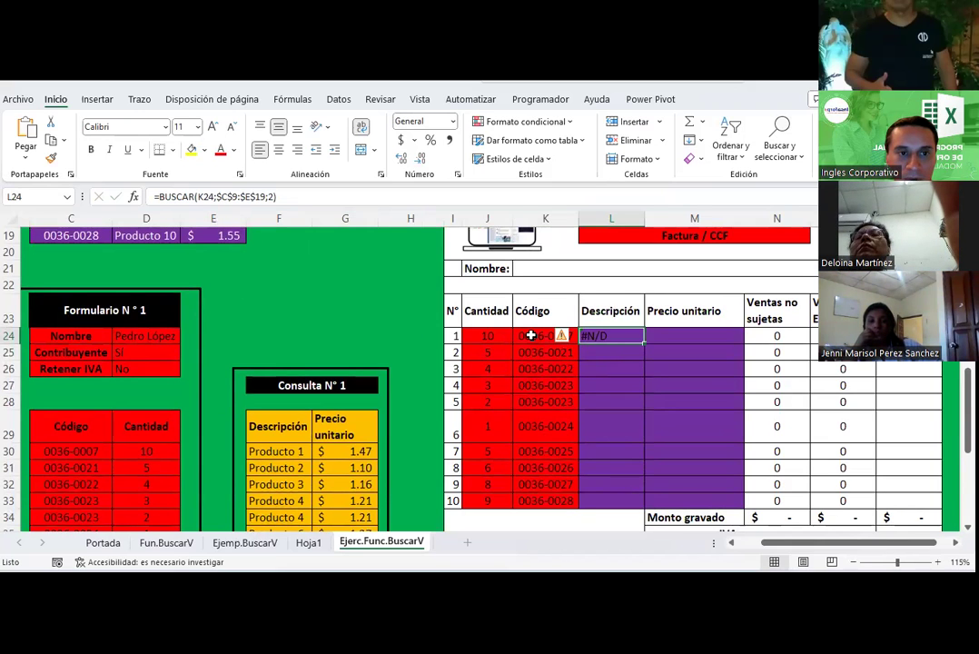
pyautogui.scroll(2, 309, 308)
pyautogui.scroll(2, 124, 305)
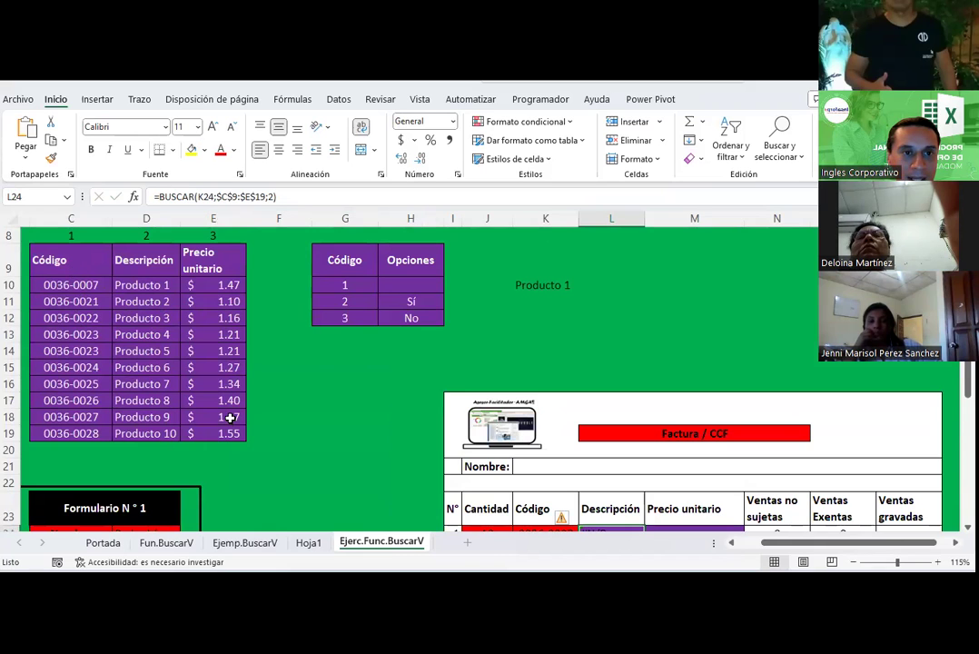
pyautogui.scroll(-2, 320, 412)
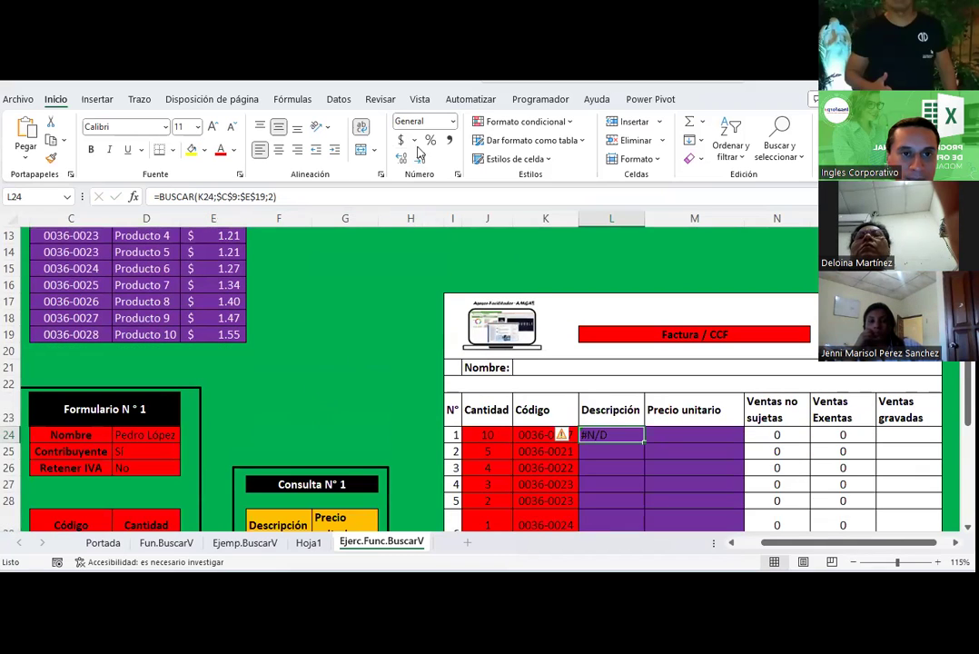
pyautogui.click(337, 99)
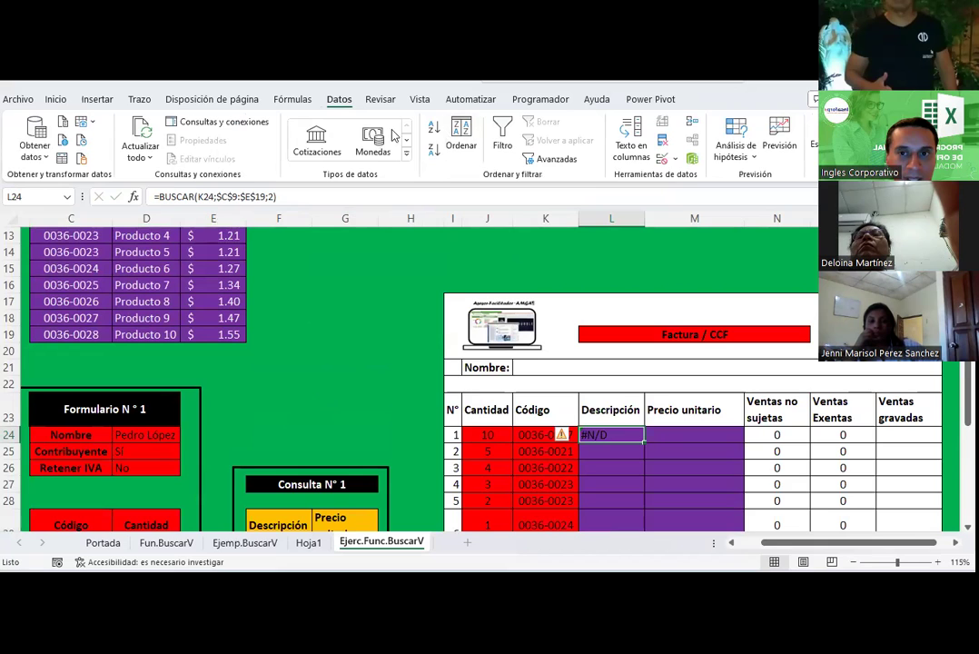
pyautogui.click(292, 99)
pyautogui.click(702, 159)
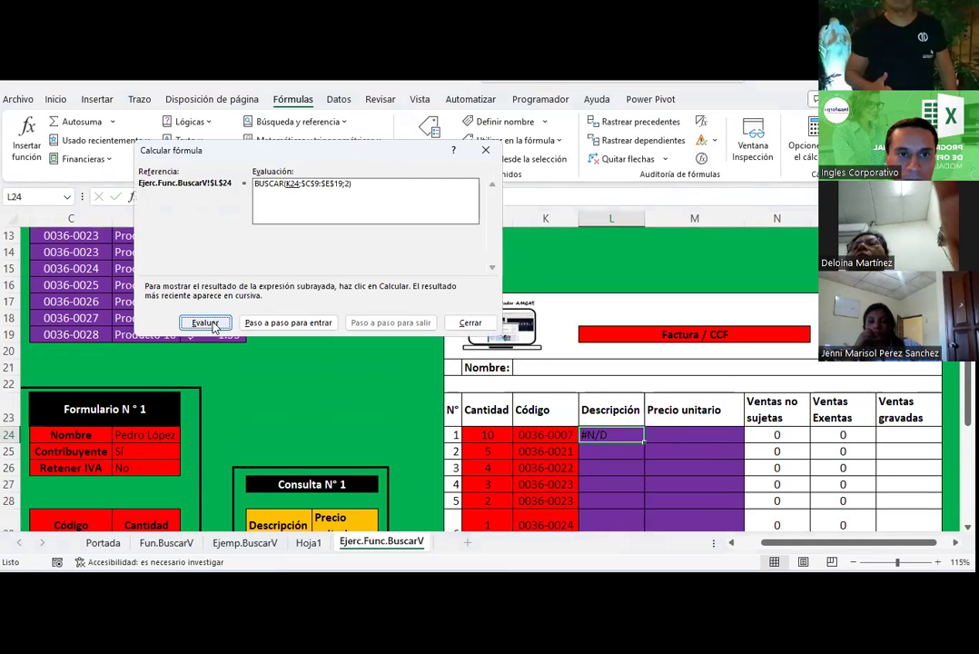
pyautogui.click(206, 324)
pyautogui.click(207, 323)
pyautogui.click(205, 323)
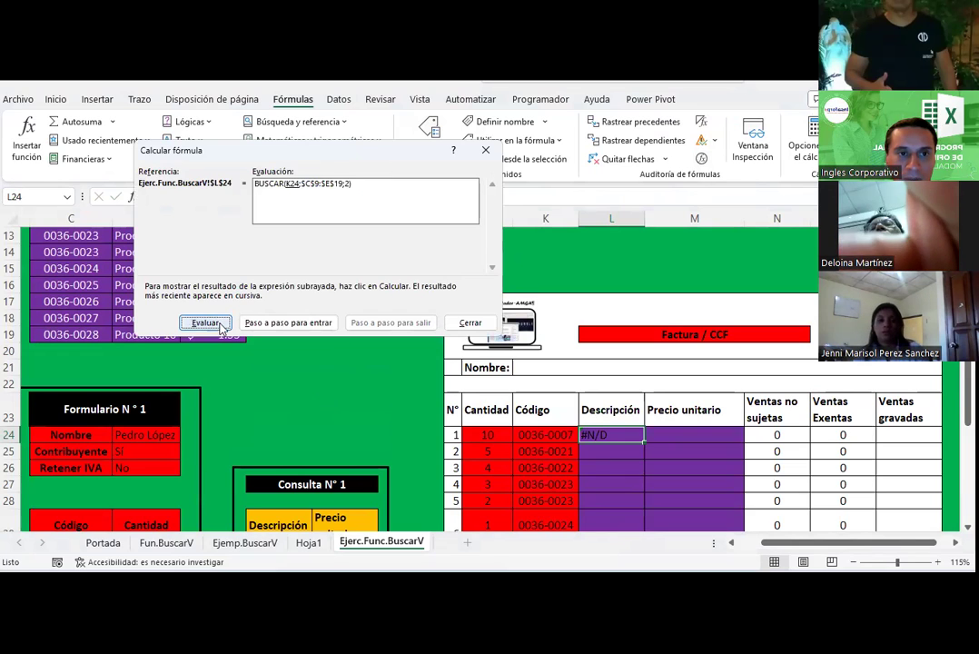
pyautogui.click(470, 322)
# Fill L24's BUSCAR formula down to L33 and inspect K24 and L24.
pyautogui.scroll(-2, 650, 377)
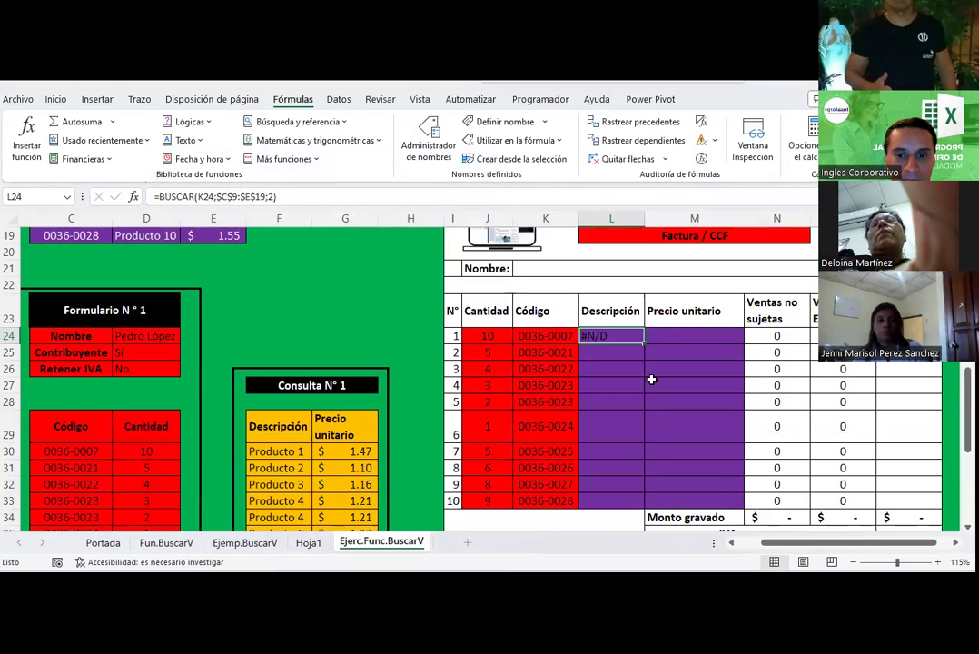
pyautogui.moveTo(651, 372); pyautogui.dragTo(631, 502)
pyautogui.scroll(-2, 313, 400)
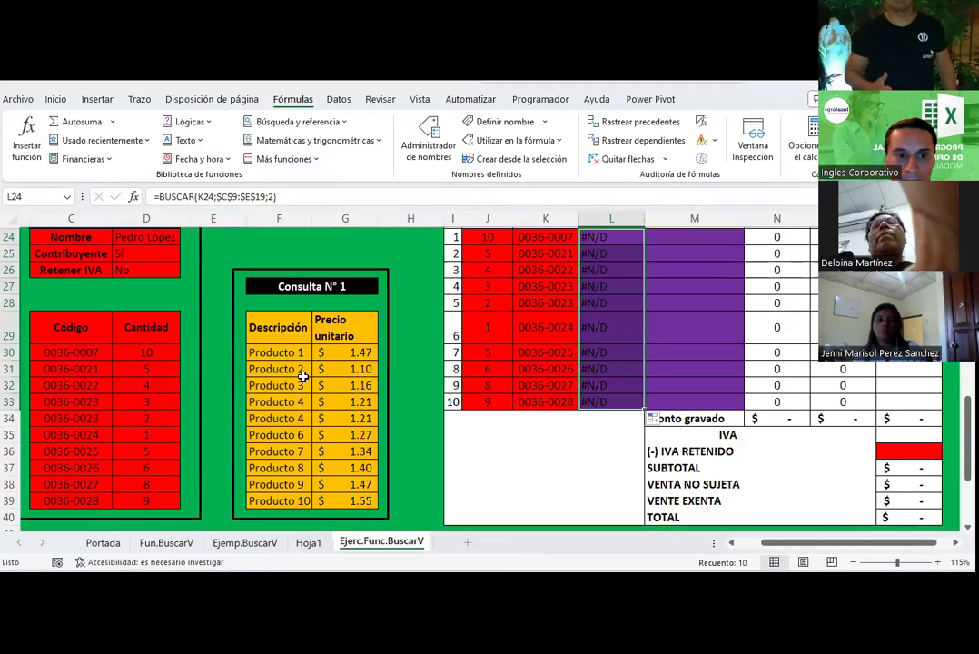
pyautogui.click(60, 351)
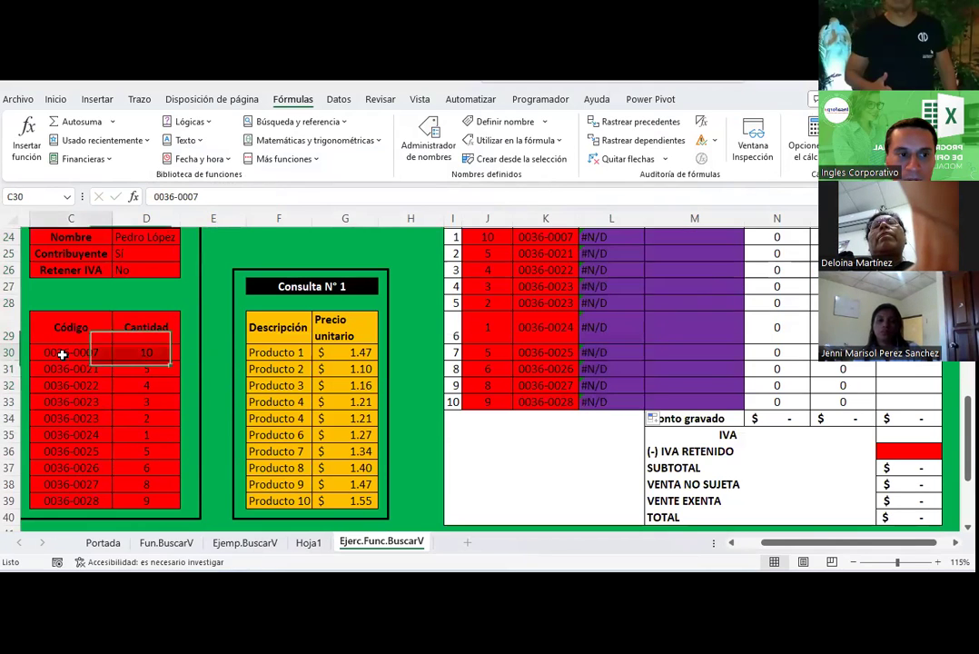
pyautogui.click(57, 100)
pyautogui.click(534, 240)
pyautogui.scroll(1, 536, 264)
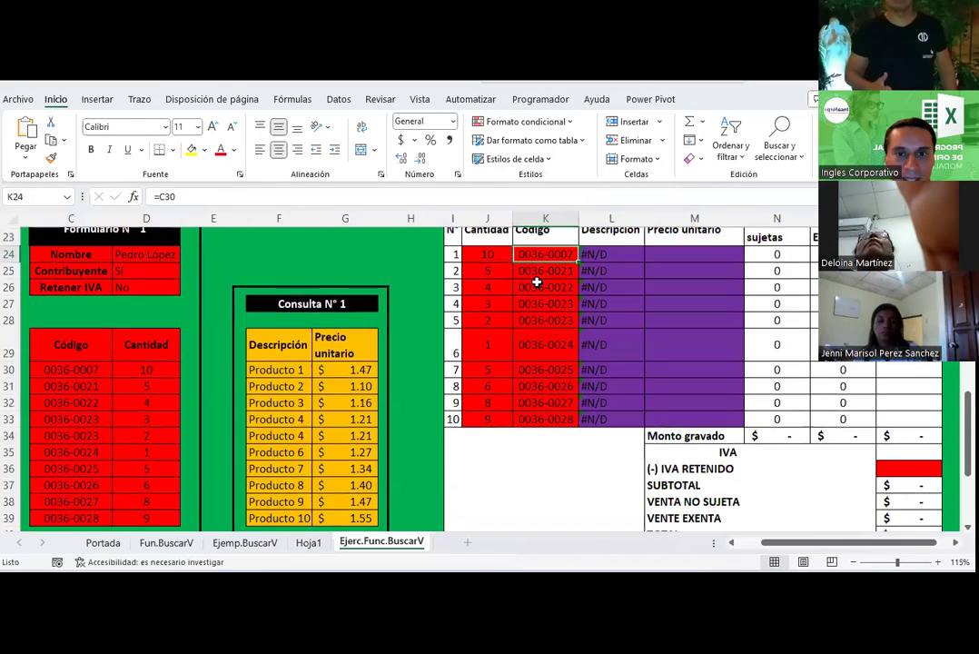
pyautogui.click(584, 286)
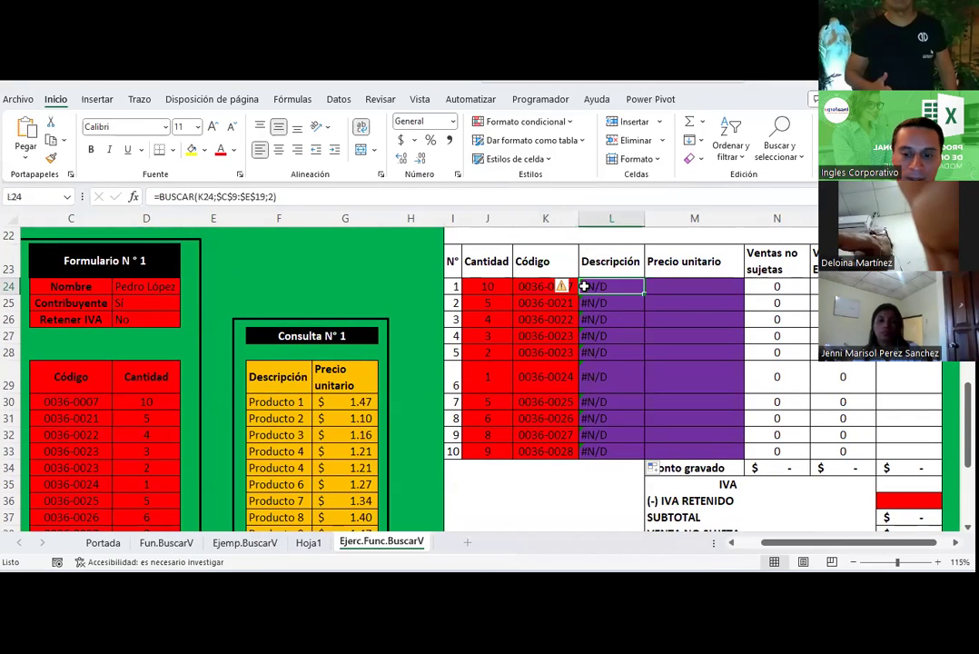
# Replace L24 with a BUSCARV using K24 as lookup value and the absolute product table range.
pyautogui.press('Delete')
pyautogui.click(133, 200)
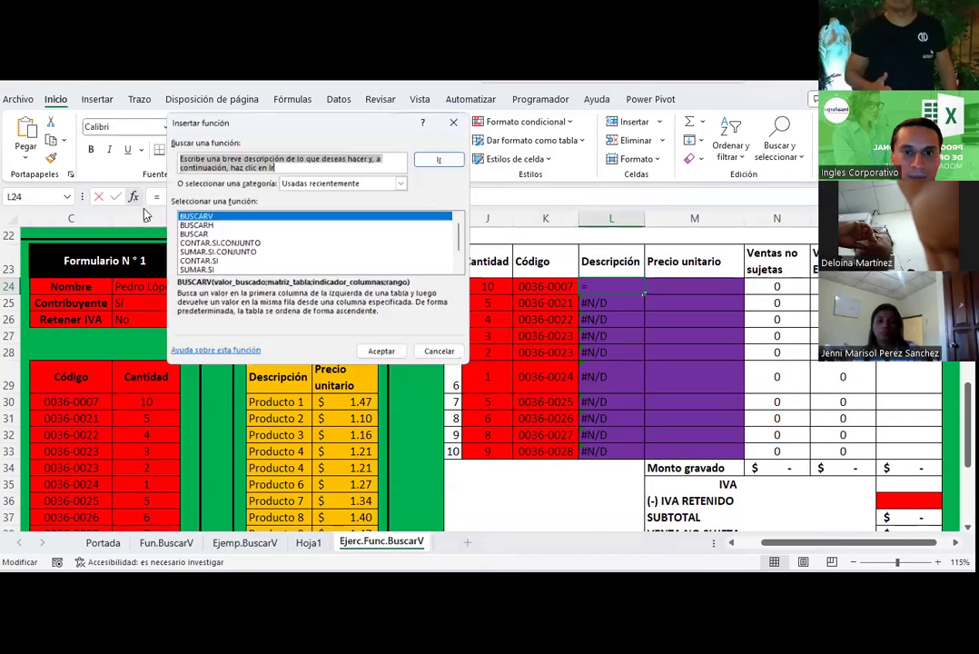
pyautogui.click(381, 349)
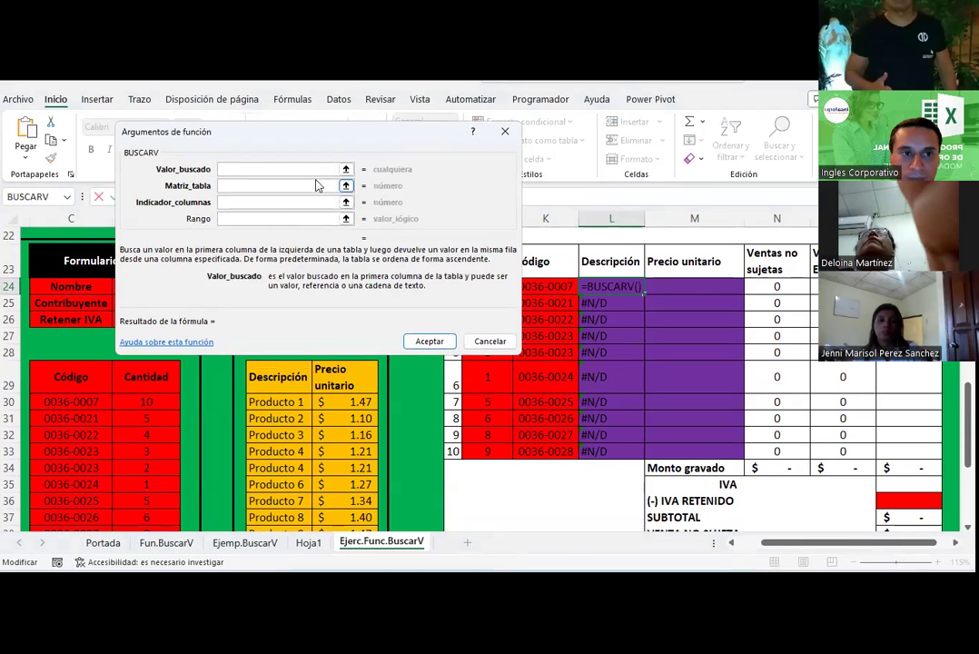
pyautogui.click(345, 169)
pyautogui.scroll(4, 155, 353)
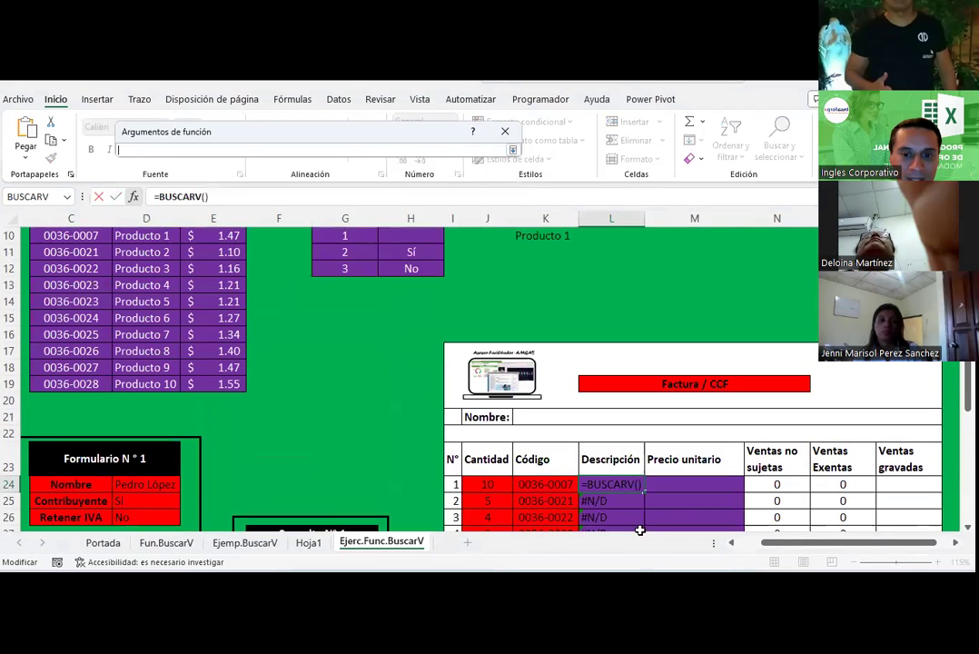
pyautogui.click(549, 486)
pyautogui.click(514, 149)
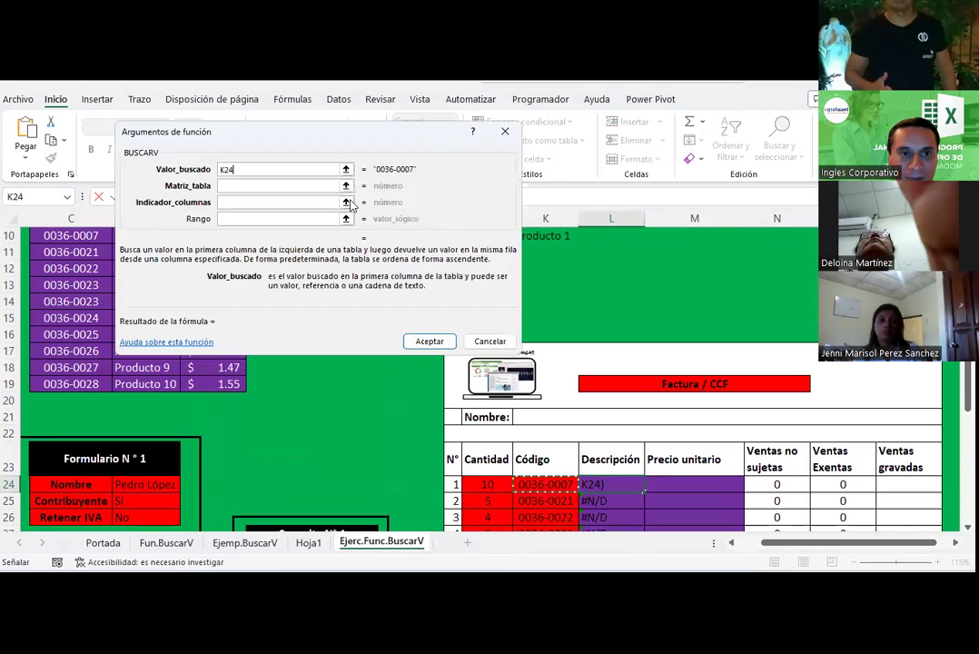
pyautogui.click(347, 185)
pyautogui.scroll(2, 59, 296)
pyautogui.moveTo(54, 309); pyautogui.dragTo(214, 475)
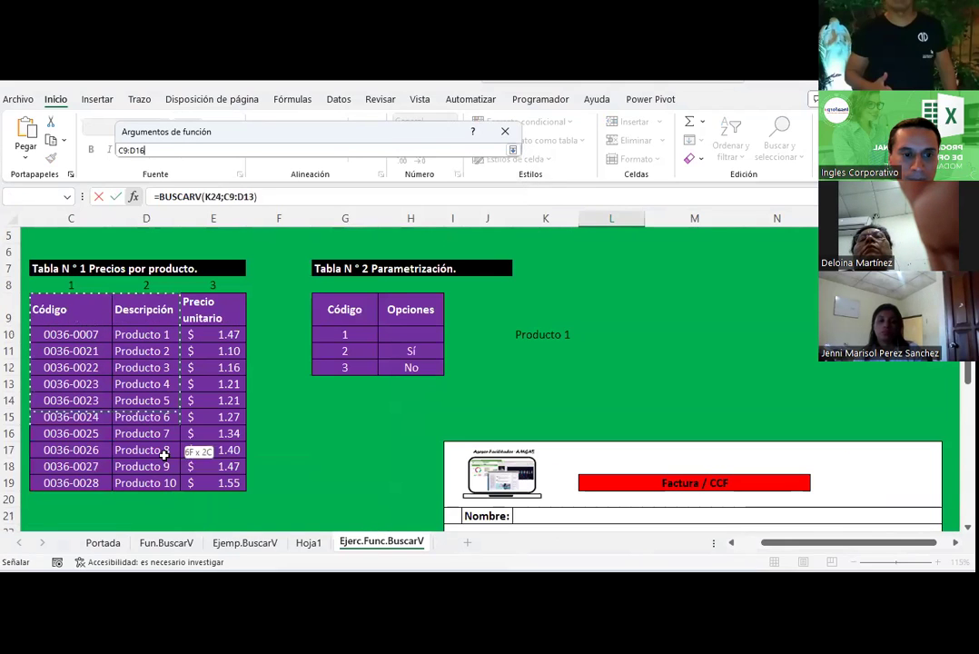
pyautogui.press('F4')
# Finish BUSCARV with column 2 and exact match 0, then fill it down to L33.
pyautogui.scroll(-4, 214, 475)
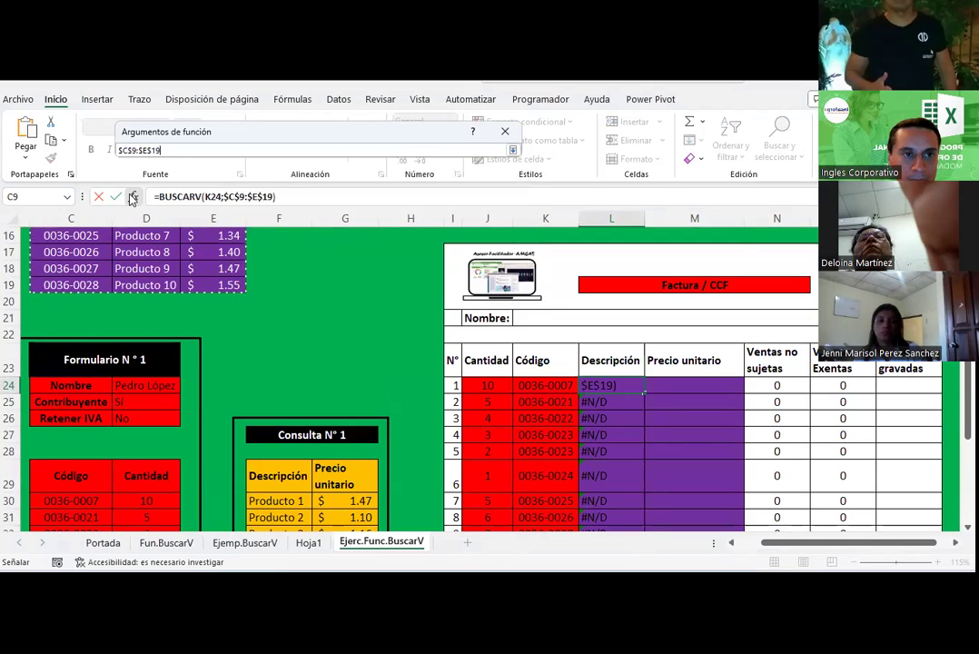
pyautogui.click(514, 150)
pyautogui.click(247, 202)
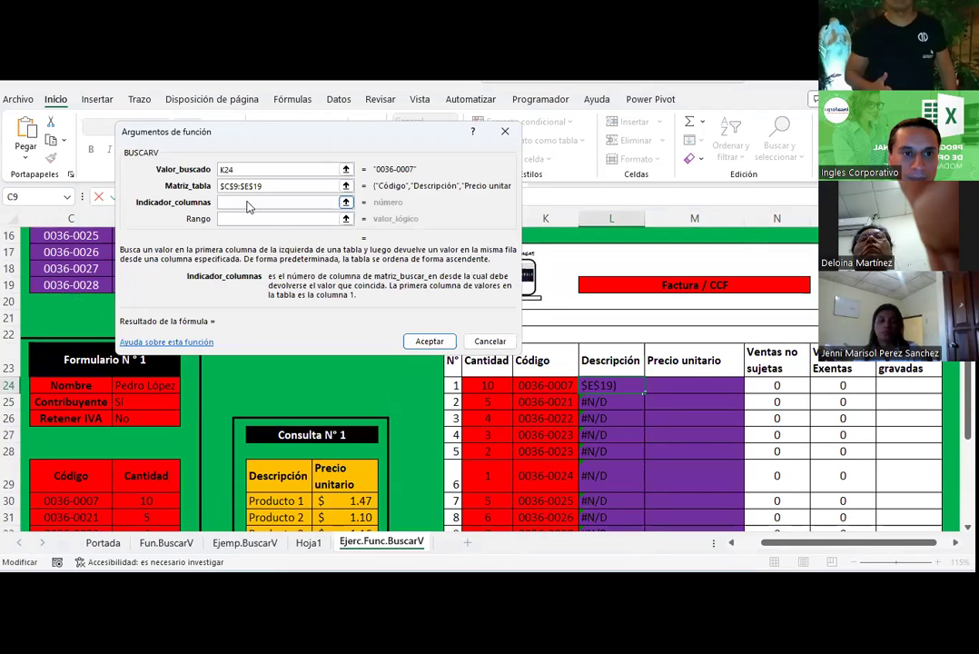
pyautogui.write('2')
pyautogui.click(269, 218)
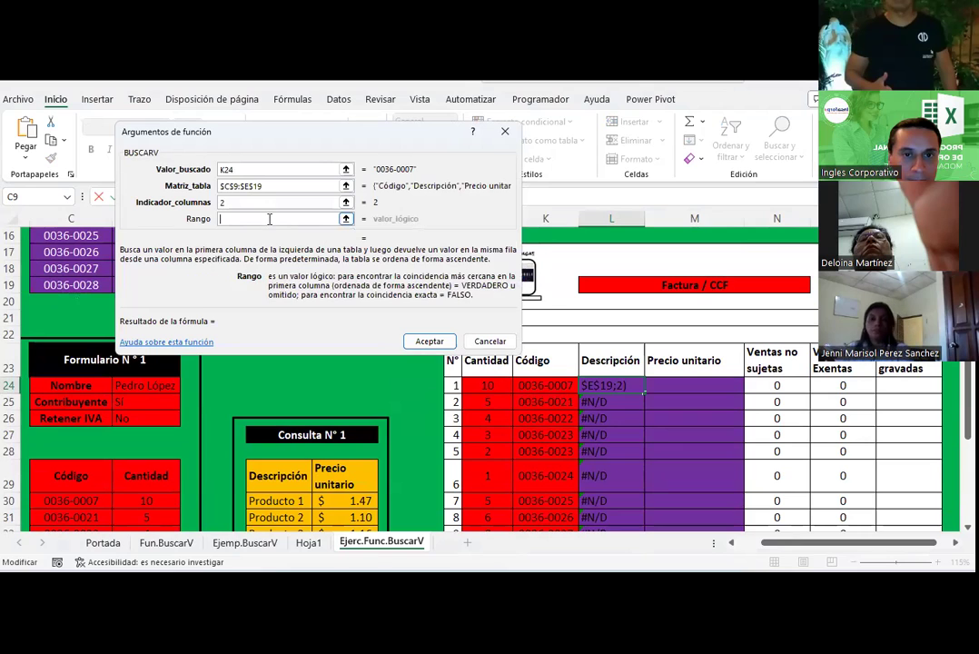
pyautogui.write('0')
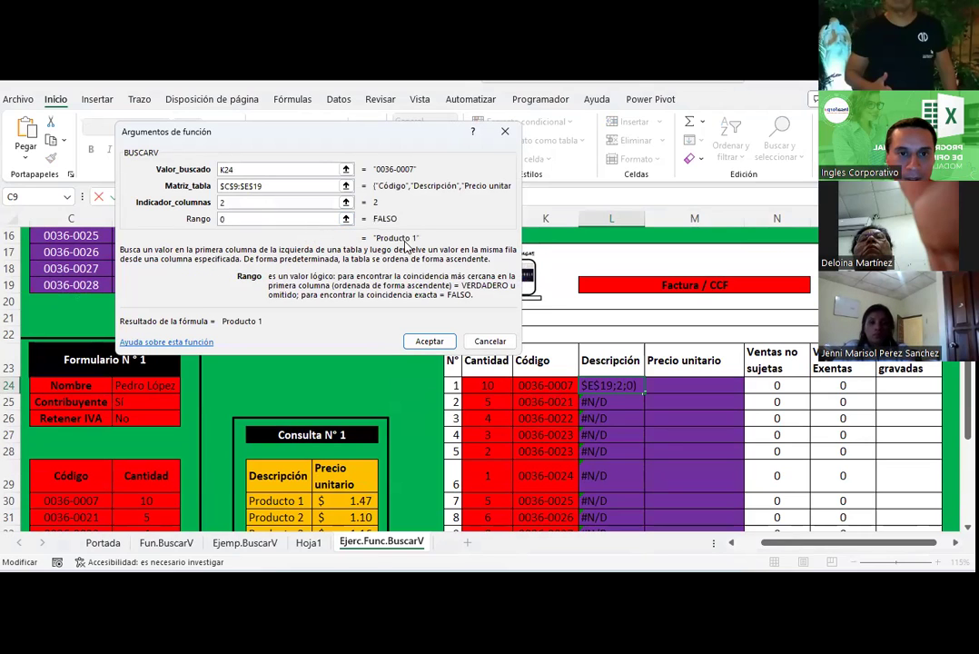
pyautogui.click(427, 340)
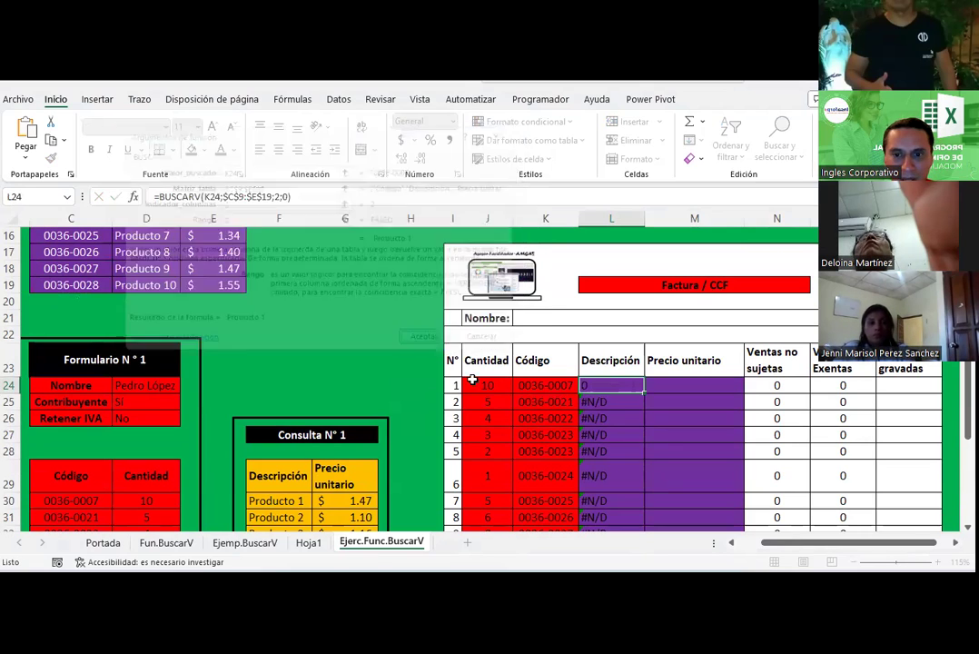
pyautogui.scroll(-1, 736, 463)
pyautogui.scroll(-1, 648, 305)
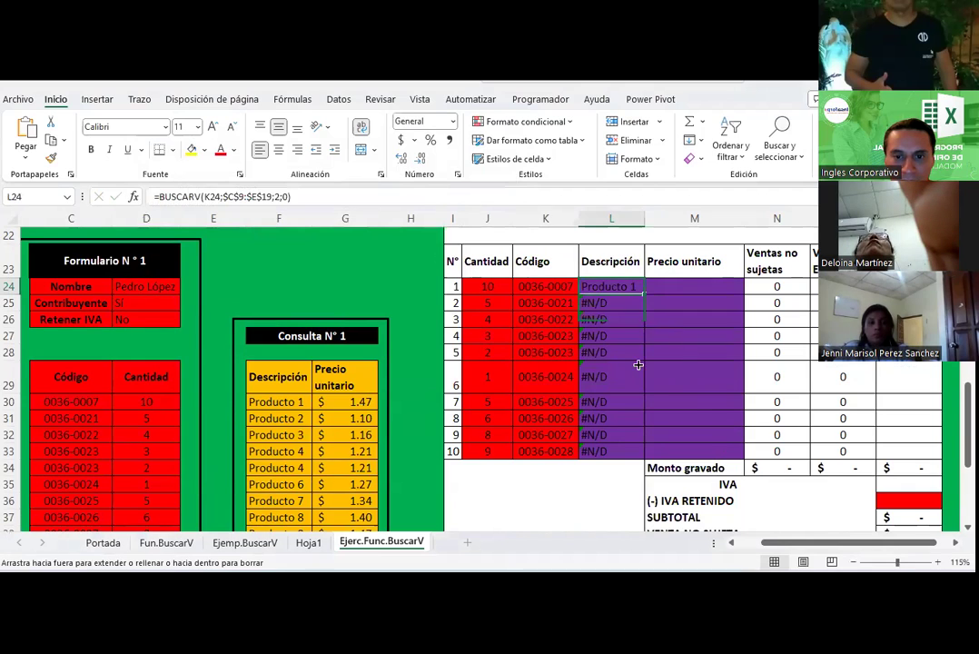
pyautogui.moveTo(642, 293); pyautogui.dragTo(631, 454)
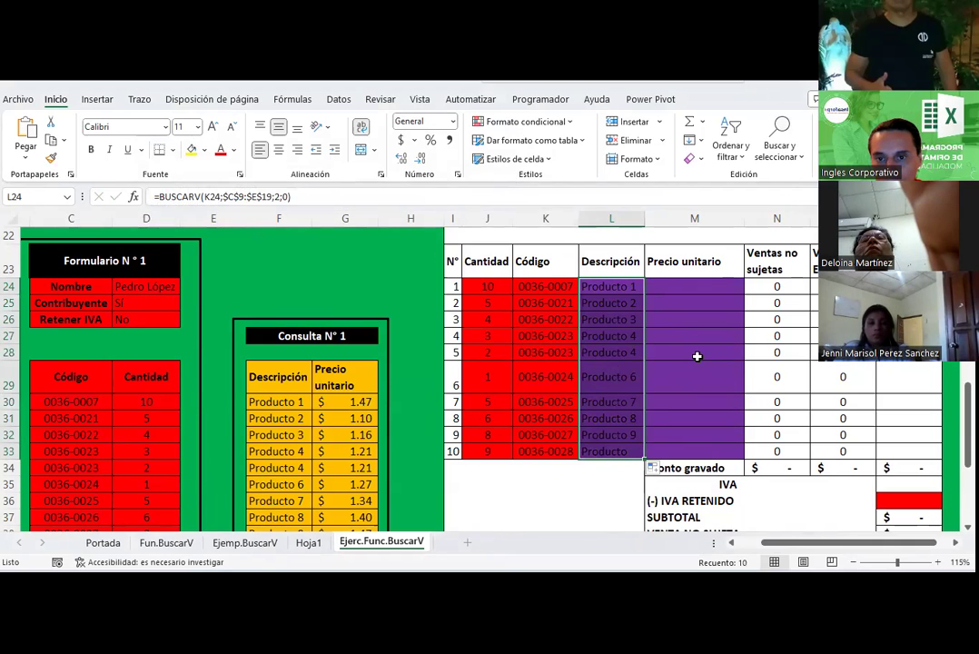
# Enter =G30 as M24's unit price and fill it down to M33.
pyautogui.click(702, 286)
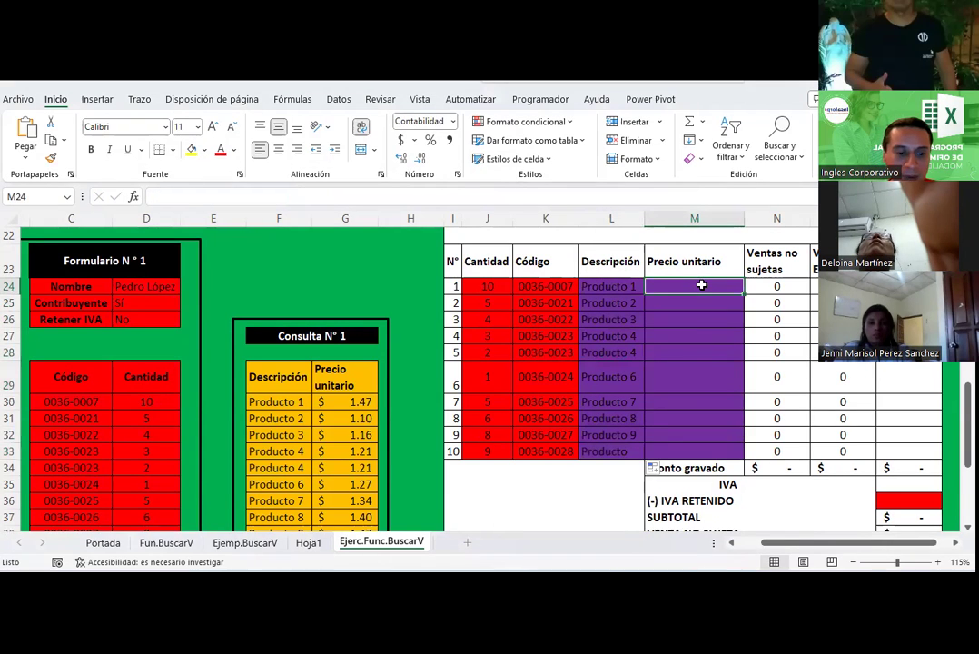
pyautogui.write('=')
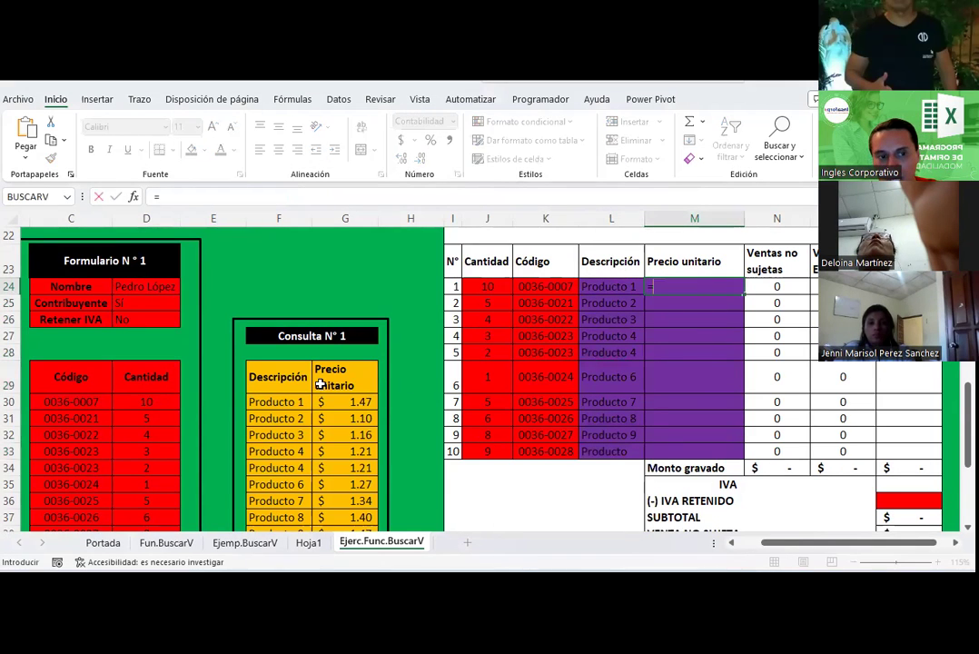
pyautogui.click(366, 400)
pyautogui.press('Return')
pyautogui.click(732, 289)
pyautogui.moveTo(743, 296); pyautogui.dragTo(743, 451)
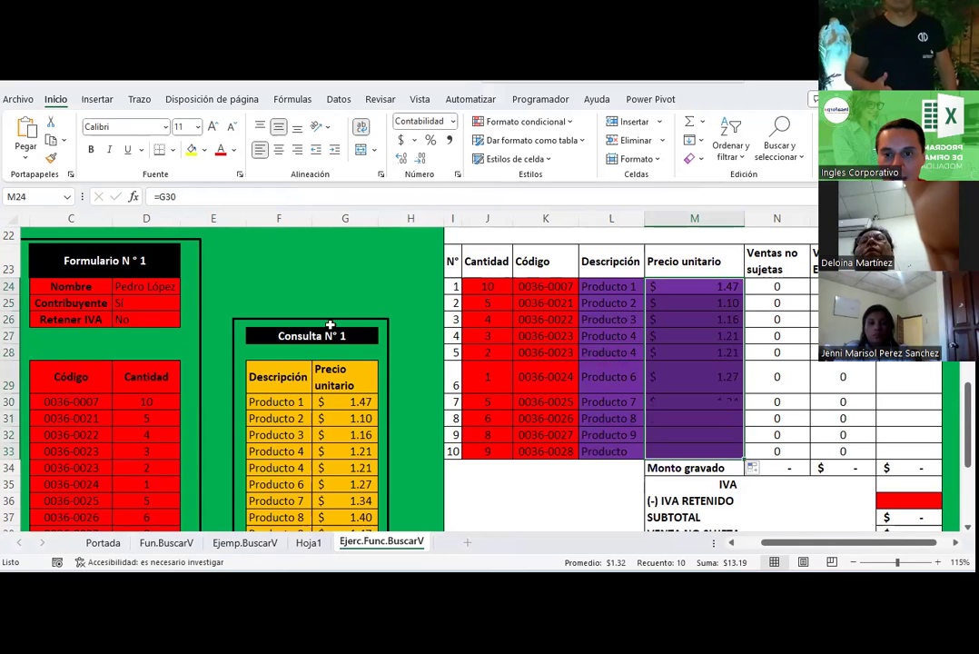
pyautogui.scroll(4, 327, 323)
pyautogui.scroll(3, 326, 321)
pyautogui.scroll(1, 327, 320)
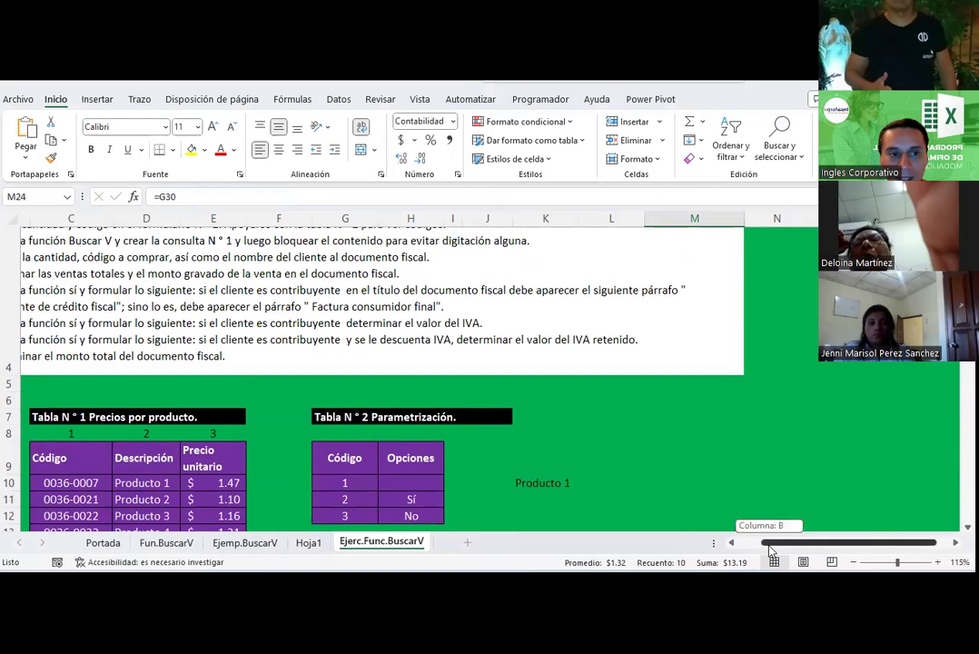
pyautogui.moveTo(763, 545); pyautogui.dragTo(750, 545)
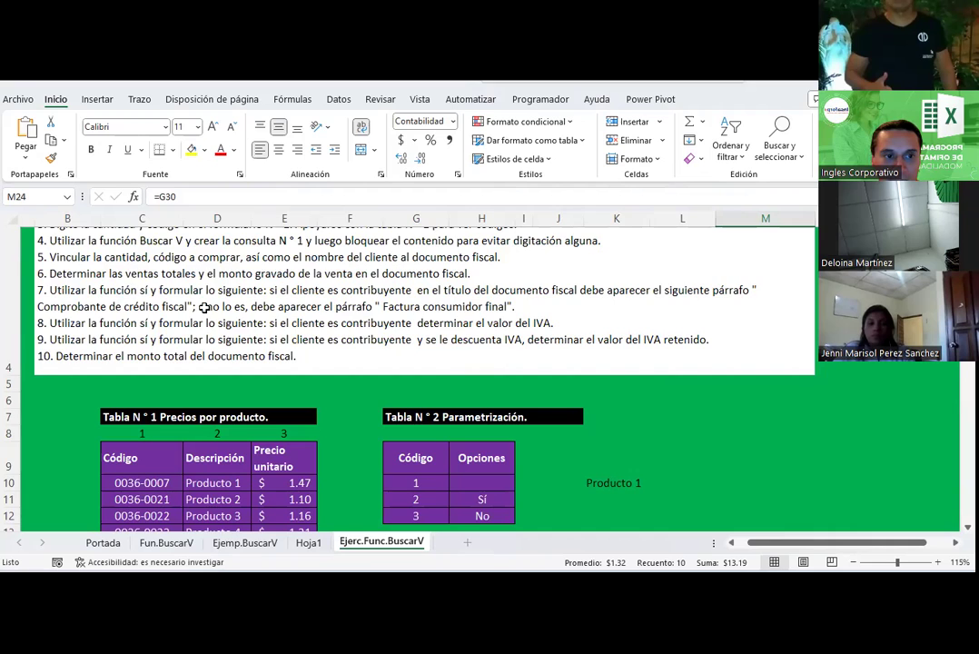
pyautogui.scroll(-3, 600, 389)
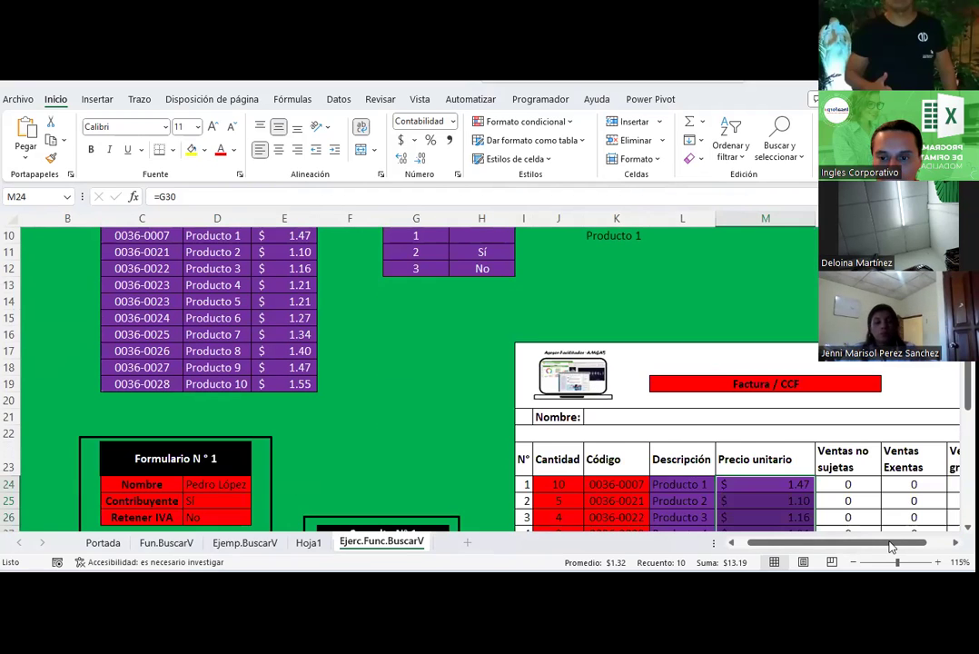
pyautogui.scroll(-8, 812, 449)
pyautogui.hscroll(2, 811, 449)
pyautogui.scroll(-2, 812, 431)
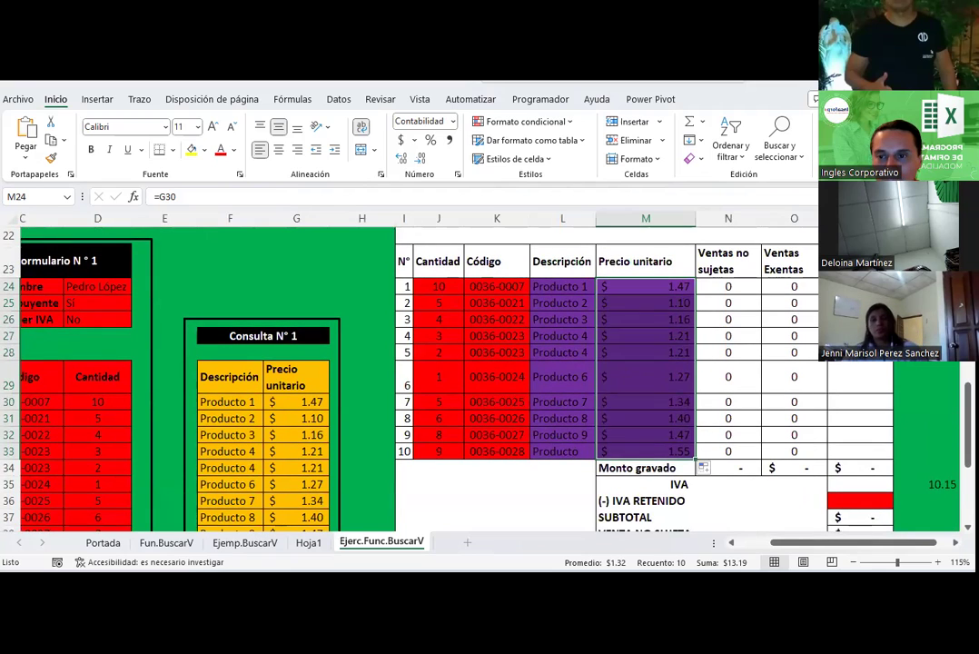
# Enter =+M24*J24 in P24 and fill the Ventas gravadas formula down to P33.
pyautogui.click(754, 286)
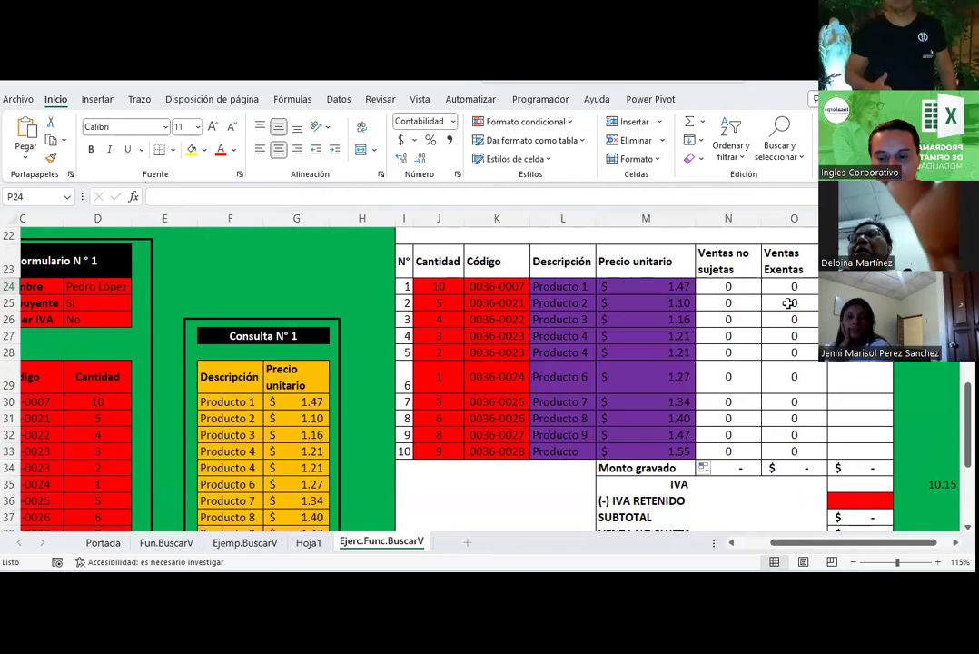
pyautogui.write('+')
pyautogui.press('Left')
pyautogui.press('Left')
pyautogui.press('Left')
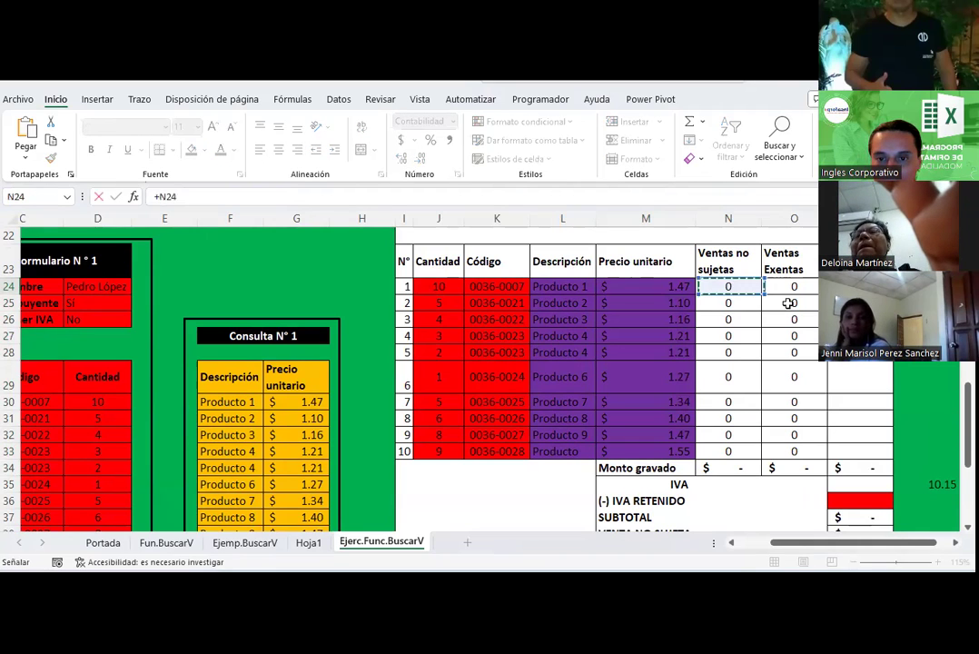
pyautogui.write('*')
pyautogui.press('Left')
pyautogui.press('Left')
pyautogui.press('Left')
pyautogui.press('Left')
pyautogui.press('Left')
pyautogui.press('Left')
pyautogui.press('Return')
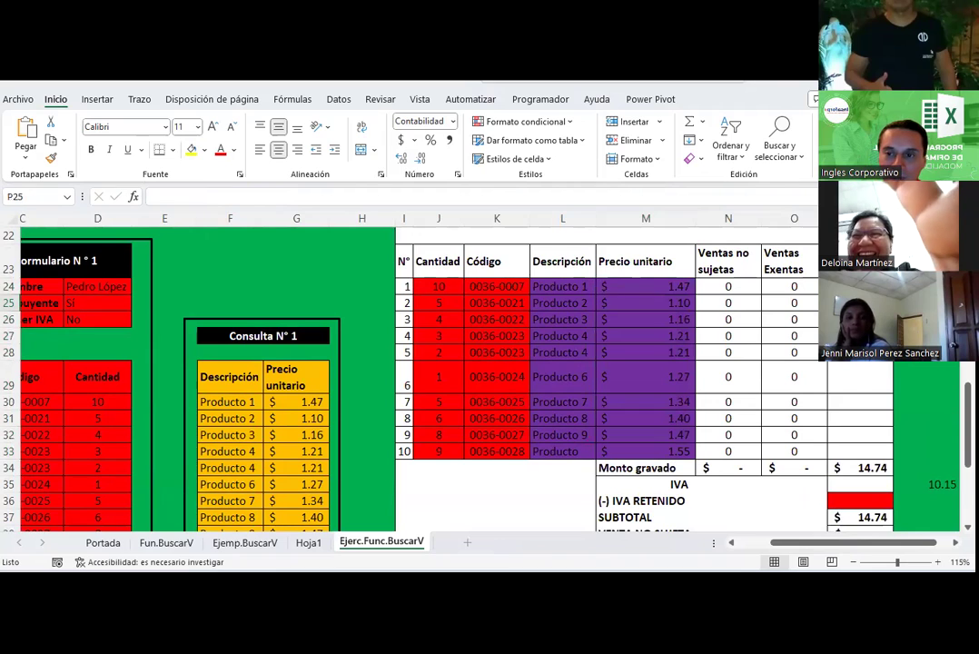
pyautogui.press('Up')
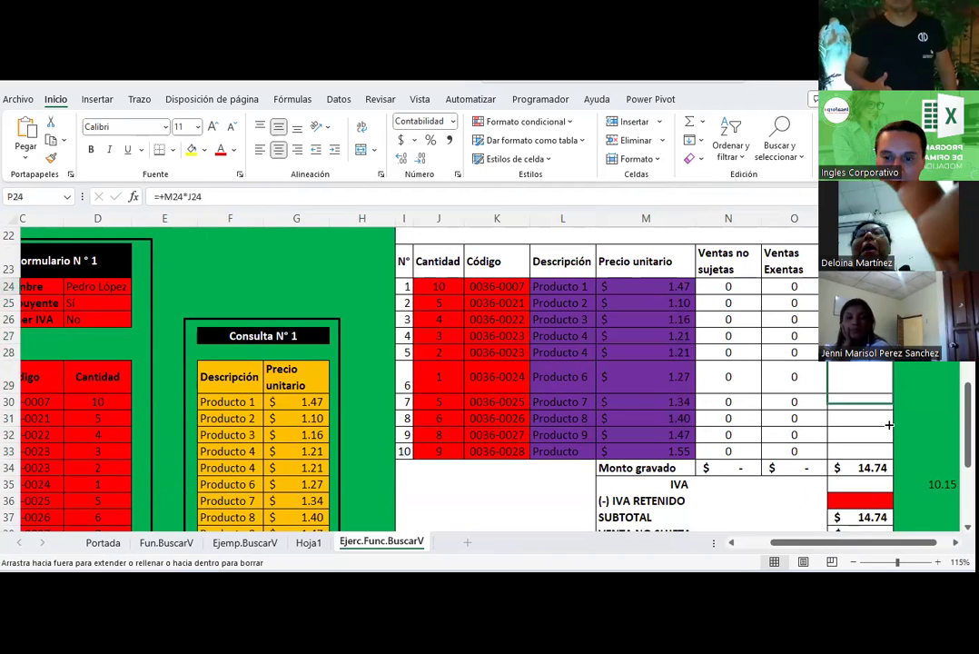
pyautogui.moveTo(893, 294); pyautogui.dragTo(878, 459)
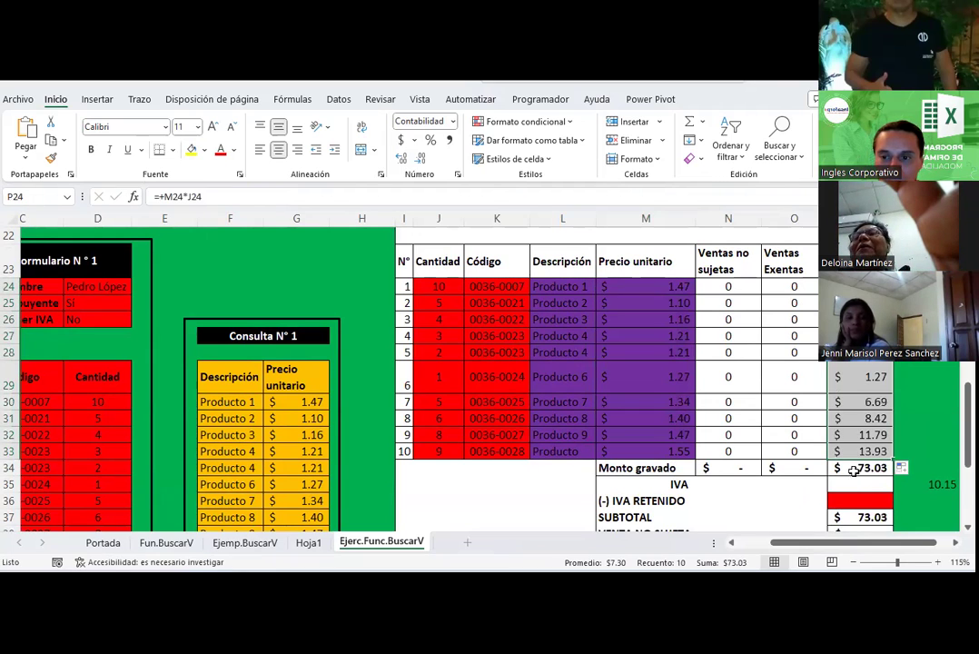
# Check the Monto gravado, IVA, IVA retenido and subtotal cells, showing $73.03.
pyautogui.click(854, 468)
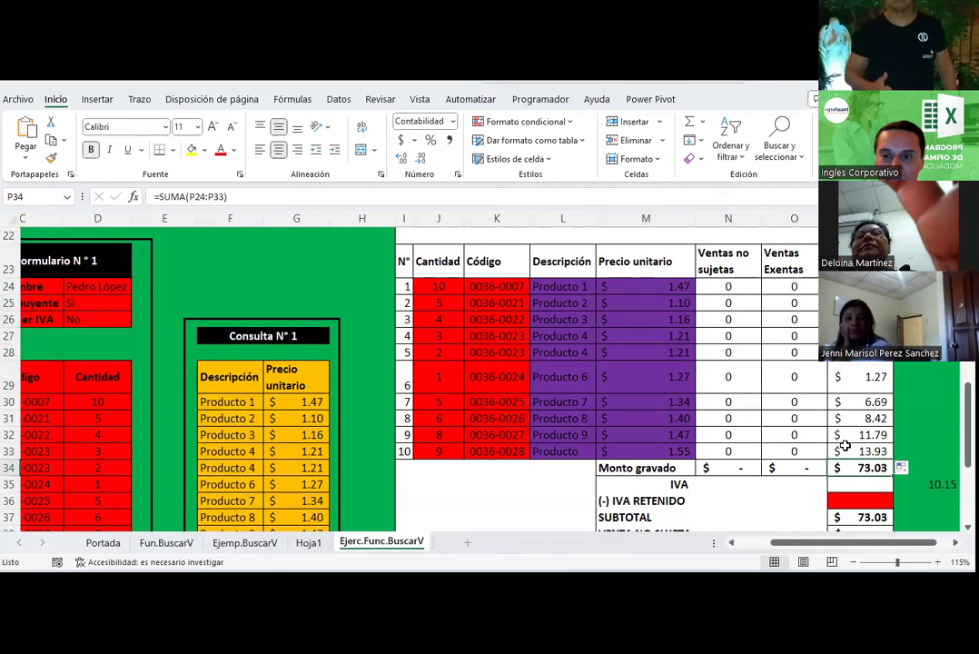
pyautogui.scroll(-1, 845, 446)
pyautogui.click(859, 435)
pyautogui.click(855, 453)
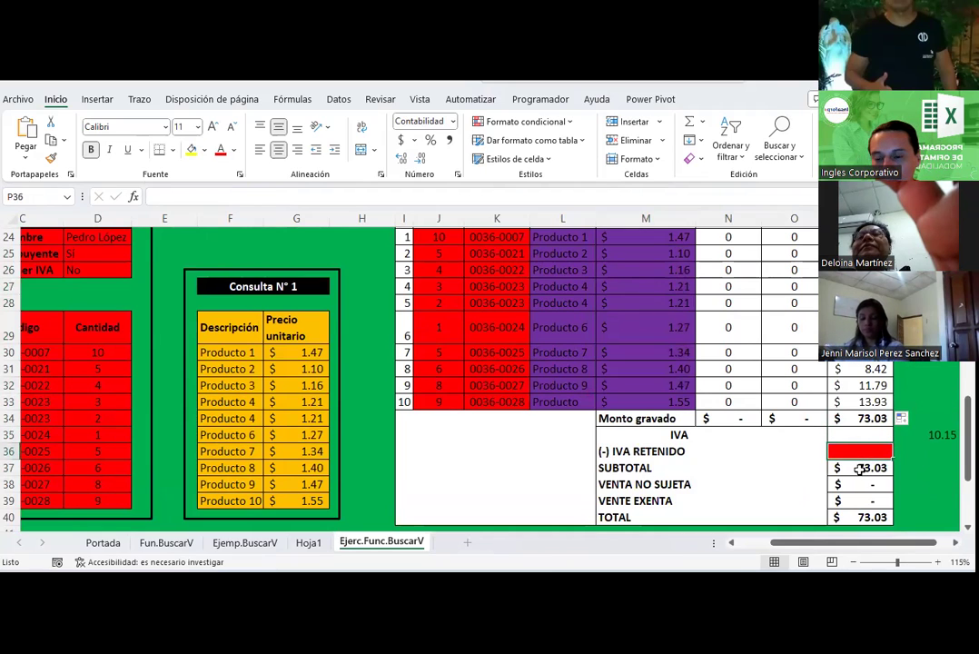
pyautogui.click(859, 468)
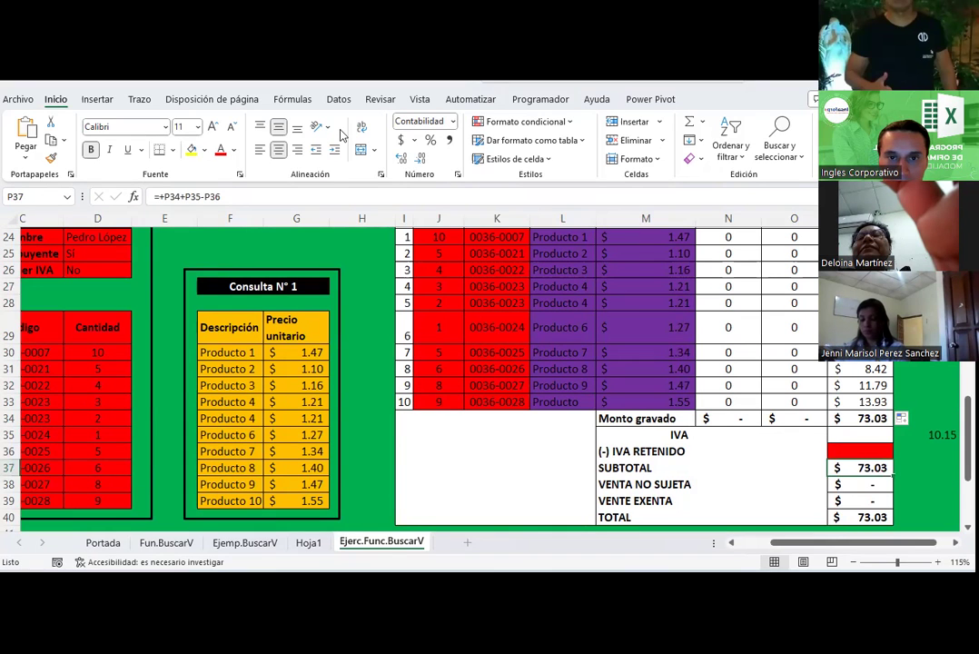
pyautogui.scroll(1, 732, 351)
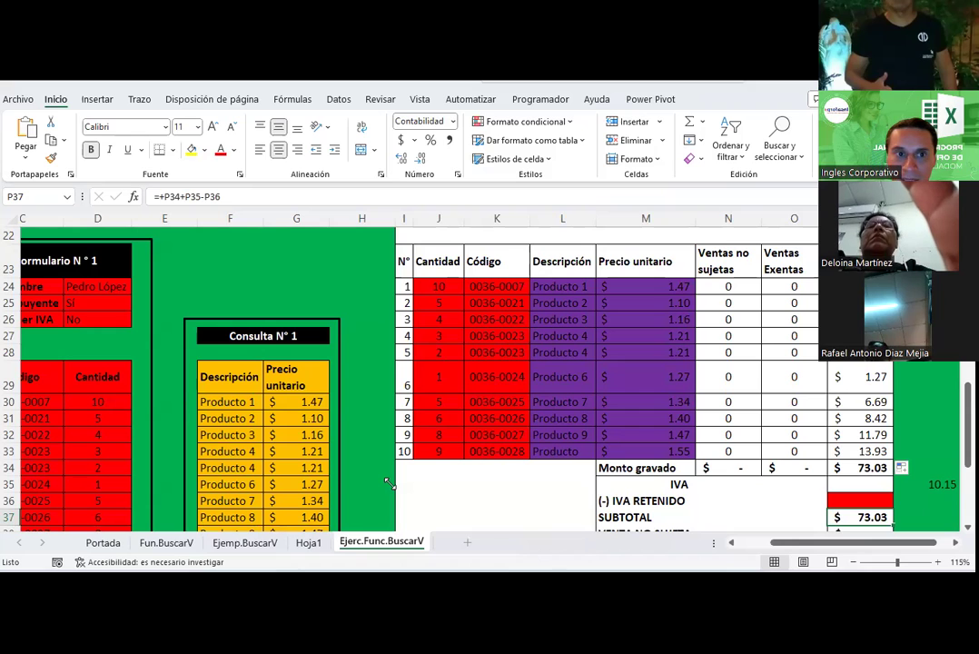
pyautogui.click(372, 292)
pyautogui.scroll(5, 373, 292)
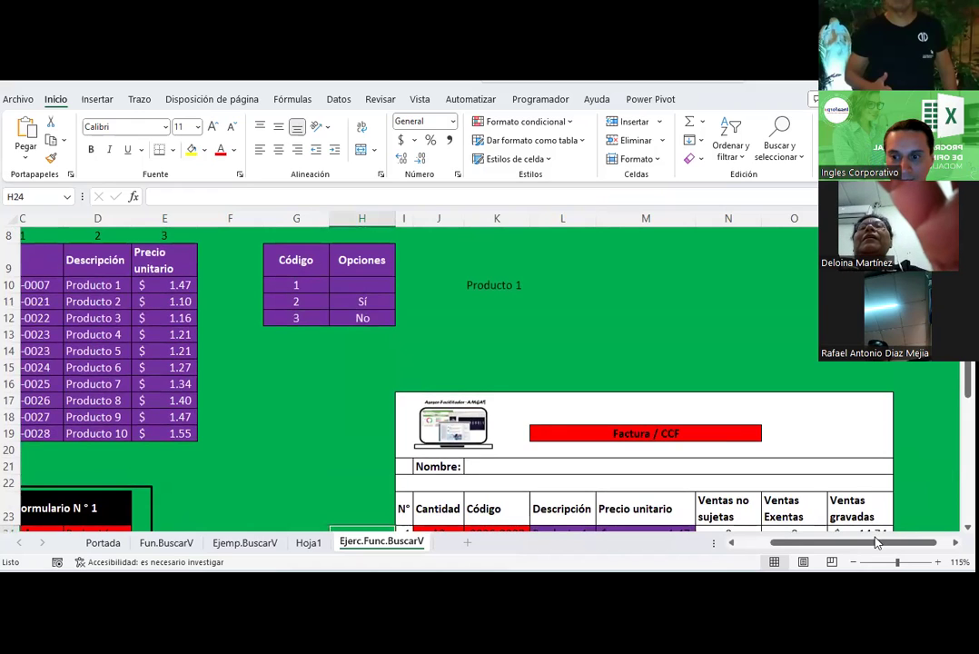
pyautogui.moveTo(877, 542); pyautogui.dragTo(844, 542)
pyautogui.scroll(2, 333, 402)
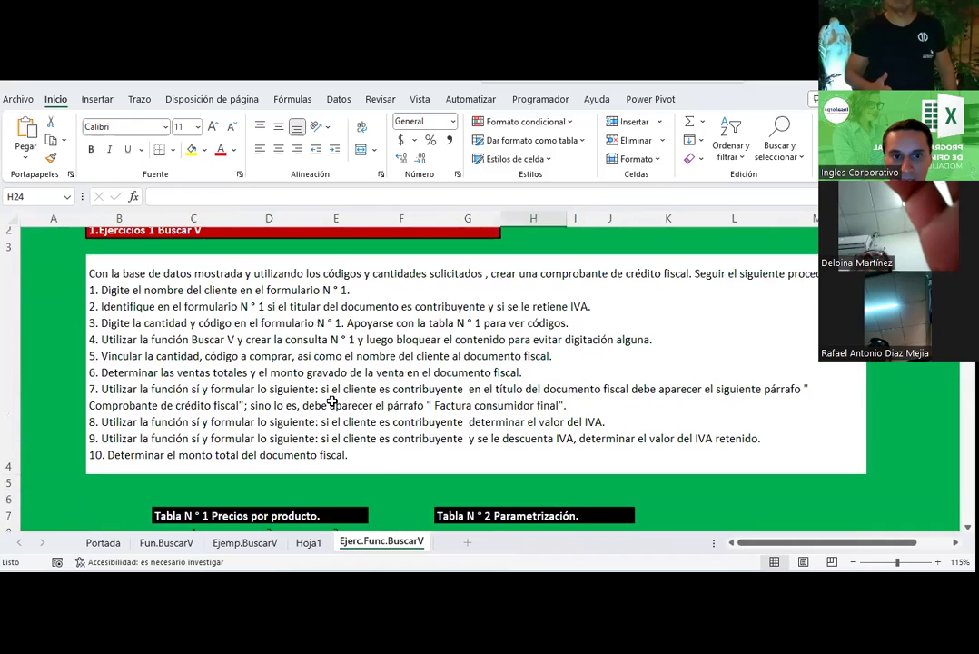
pyautogui.click(157, 373)
pyautogui.doubleClick(110, 372)
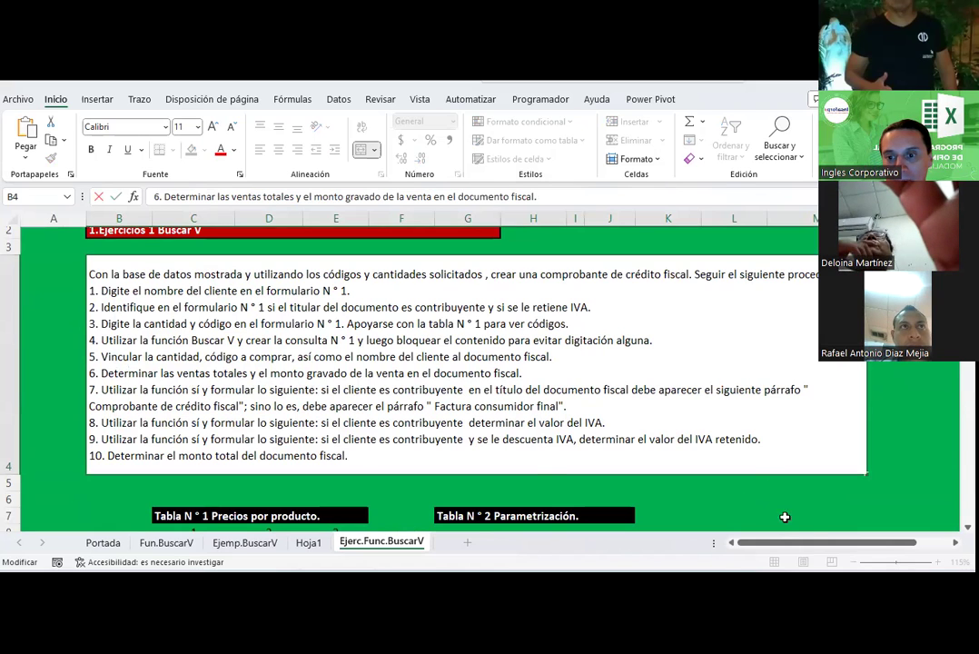
pyautogui.moveTo(786, 546); pyautogui.dragTo(786, 546)
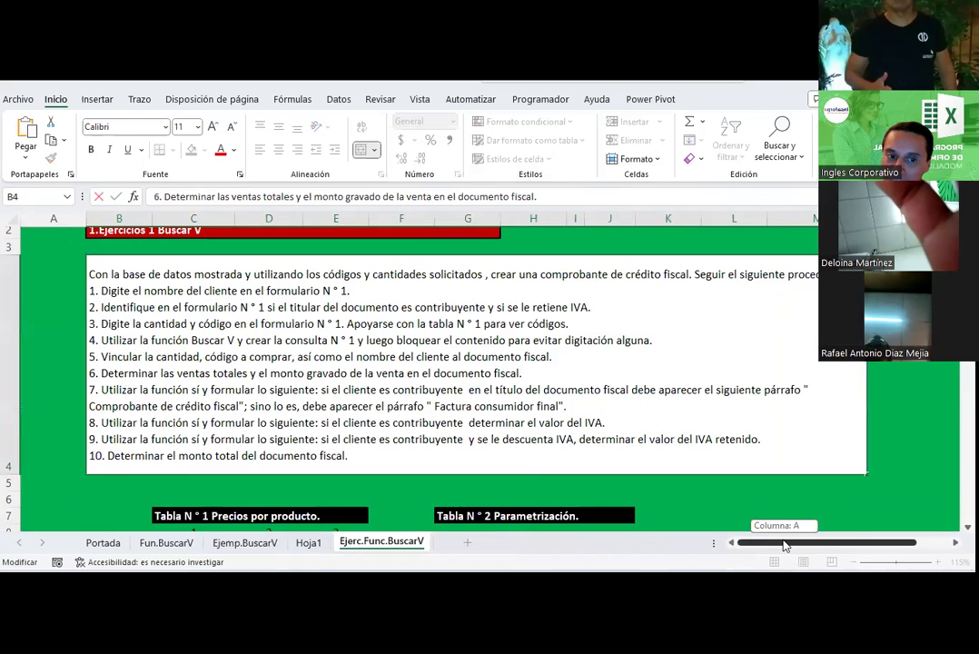
pyautogui.moveTo(787, 546); pyautogui.dragTo(787, 546)
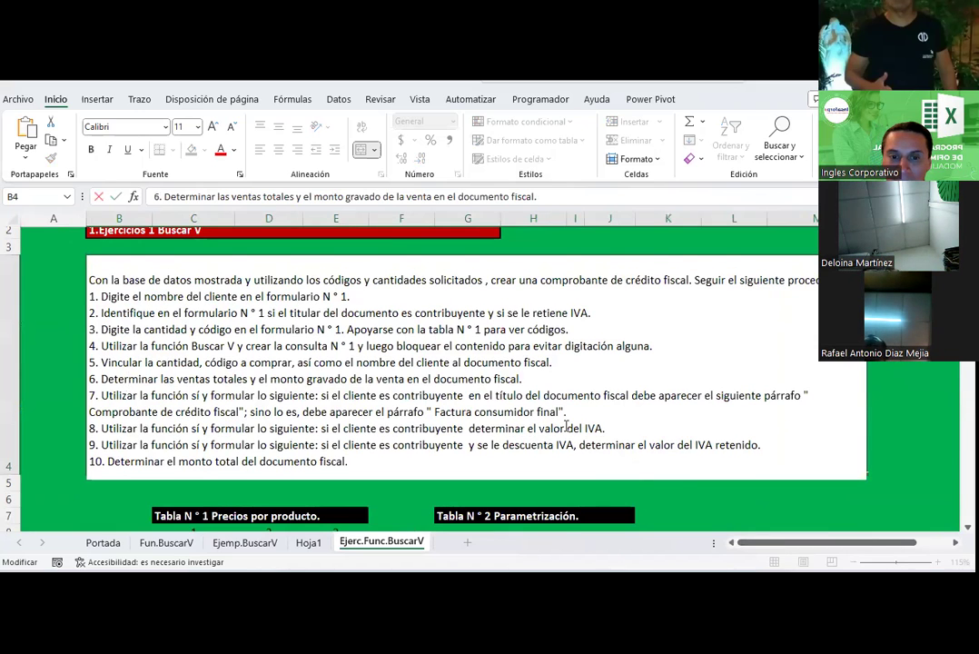
pyautogui.scroll(-2, 567, 428)
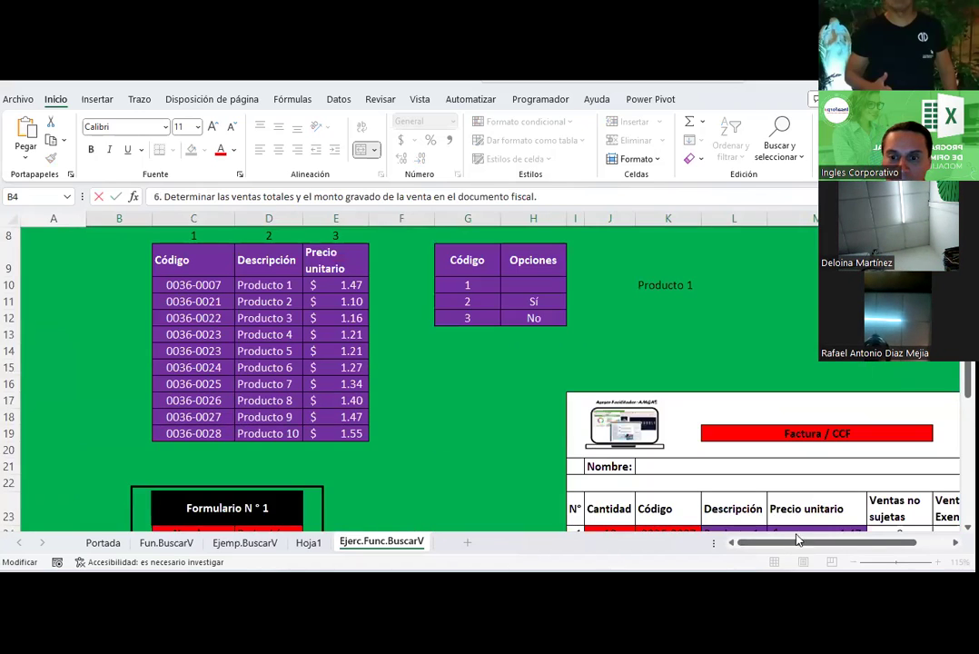
pyautogui.moveTo(796, 539); pyautogui.dragTo(829, 540)
pyautogui.click(659, 434)
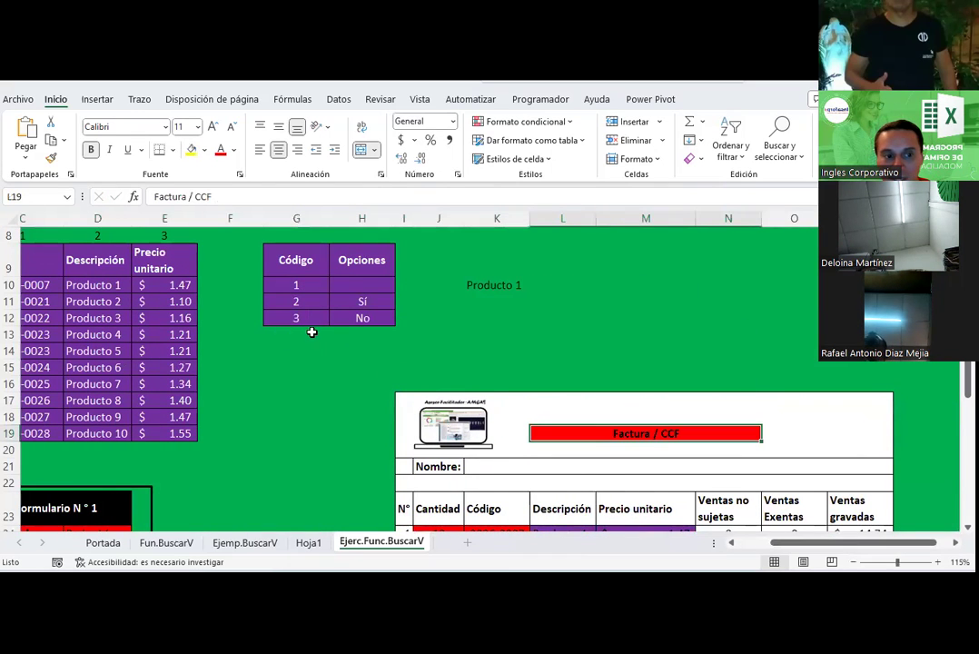
pyautogui.scroll(-2, 311, 332)
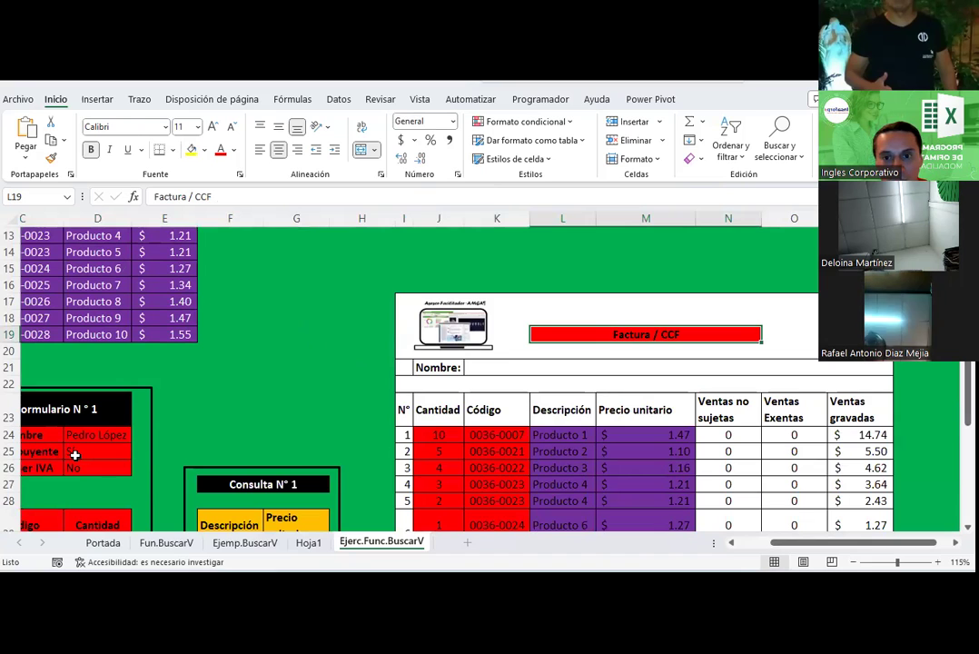
pyautogui.scroll(1, 264, 429)
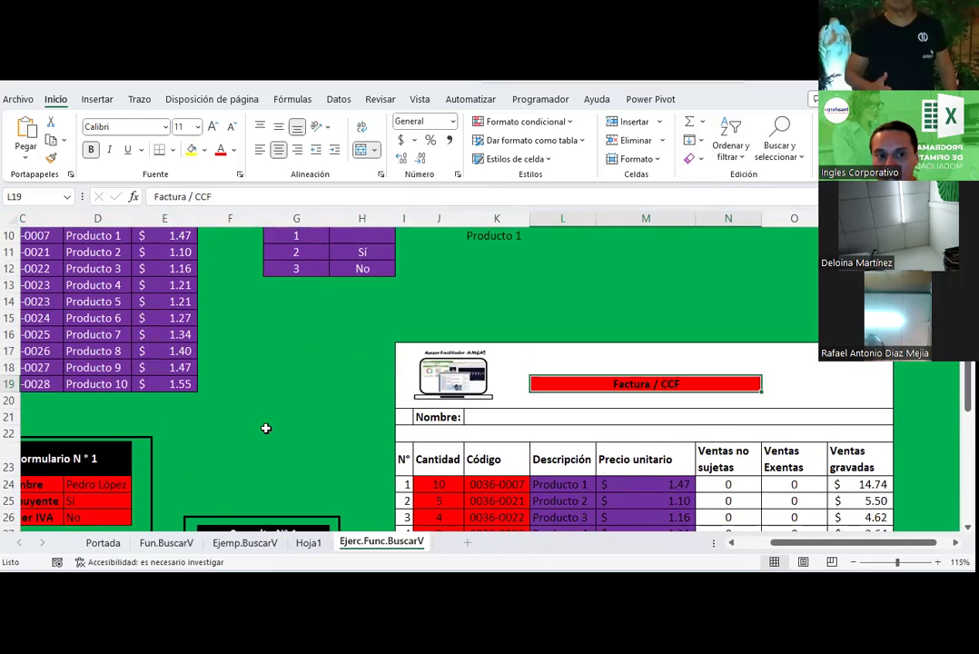
pyautogui.scroll(-1, 263, 426)
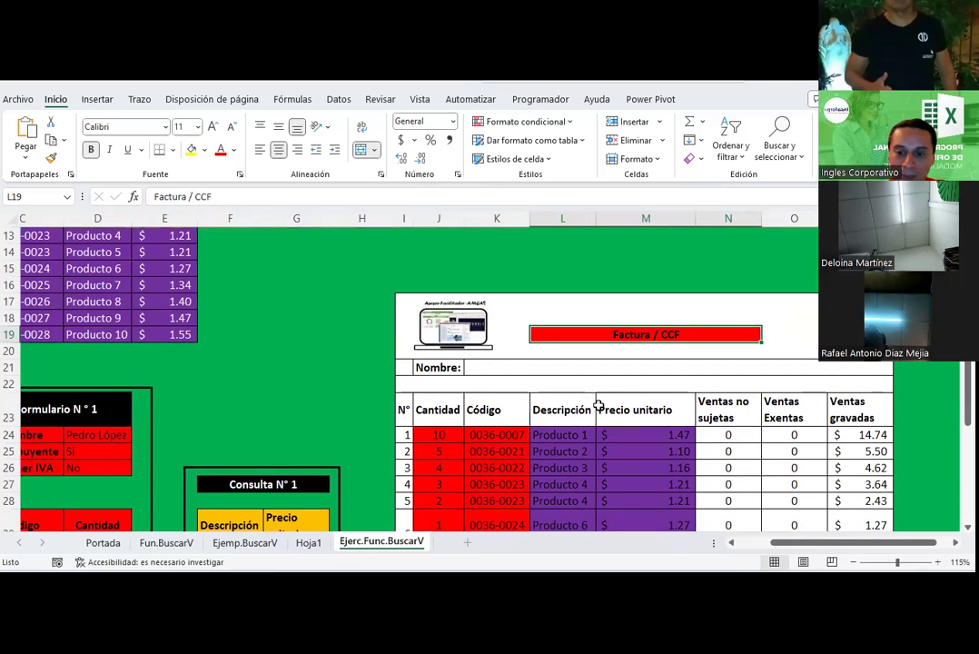
# Replace L19's title with =SI(D25=H11;"Comprabante de crédito fiscal";"Factura comercial").
pyautogui.press('Delete')
pyautogui.write('=')
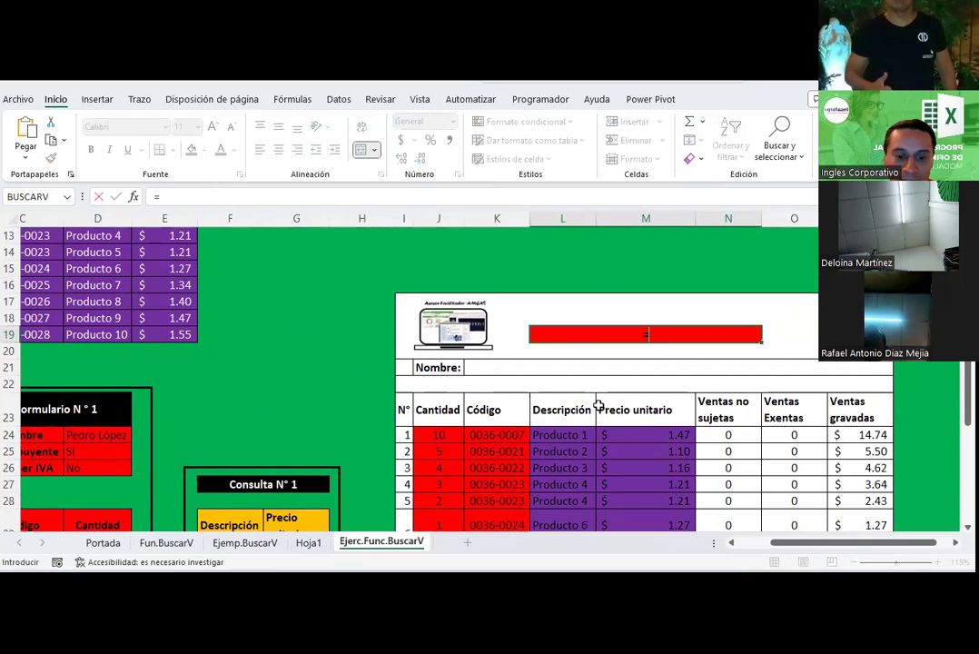
pyautogui.write('si(')
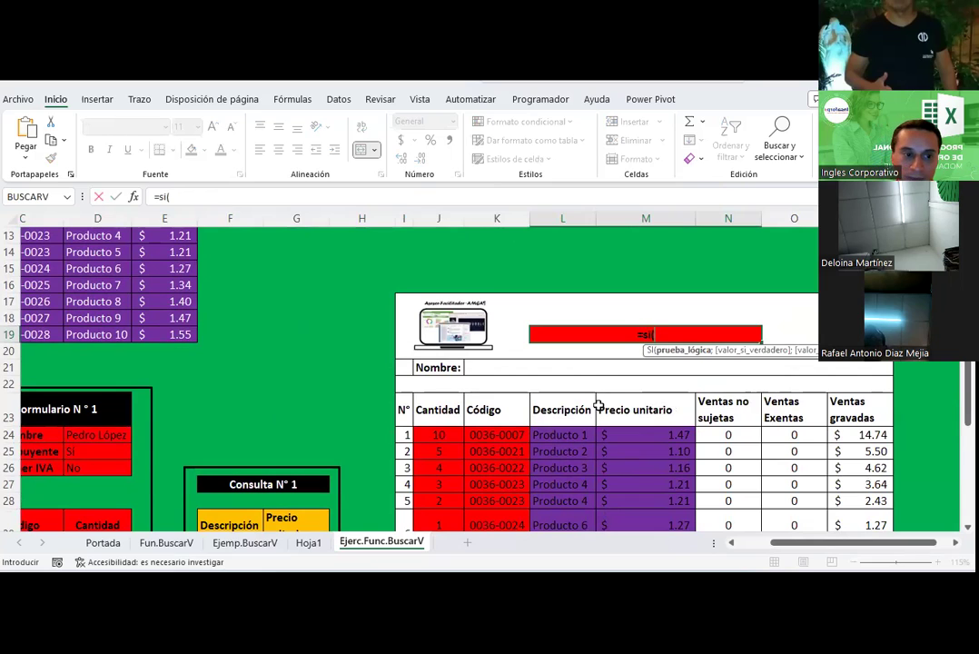
pyautogui.click(79, 452)
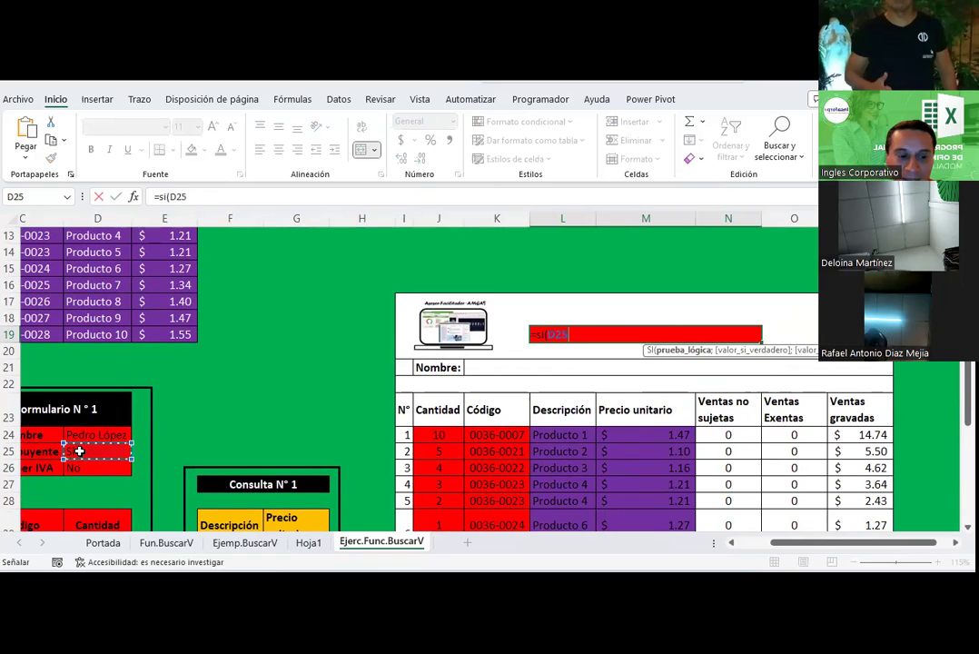
pyautogui.write('=')
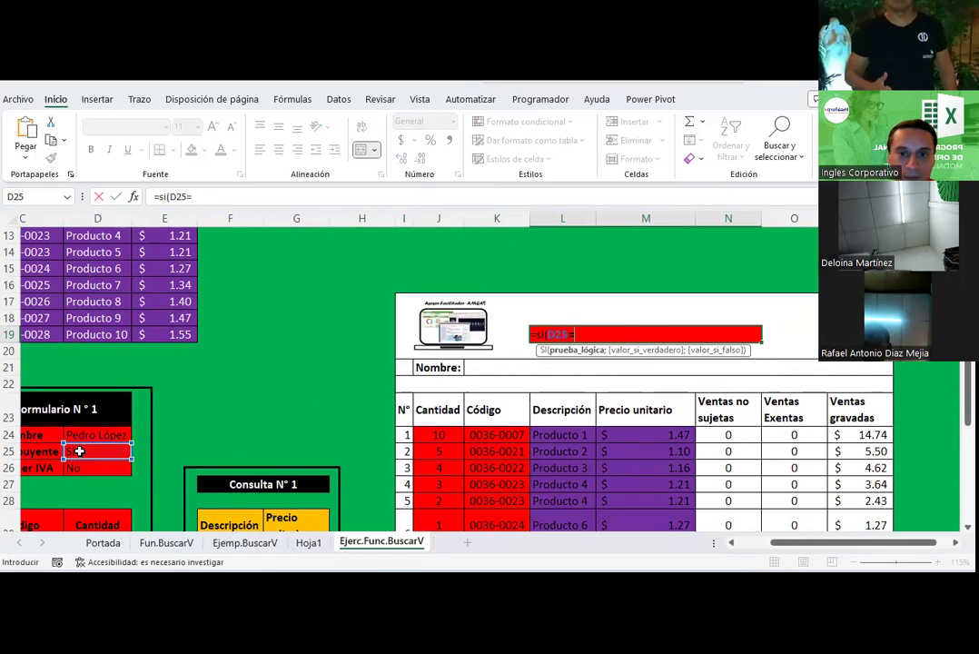
pyautogui.scroll(2, 245, 404)
pyautogui.scroll(1, 266, 394)
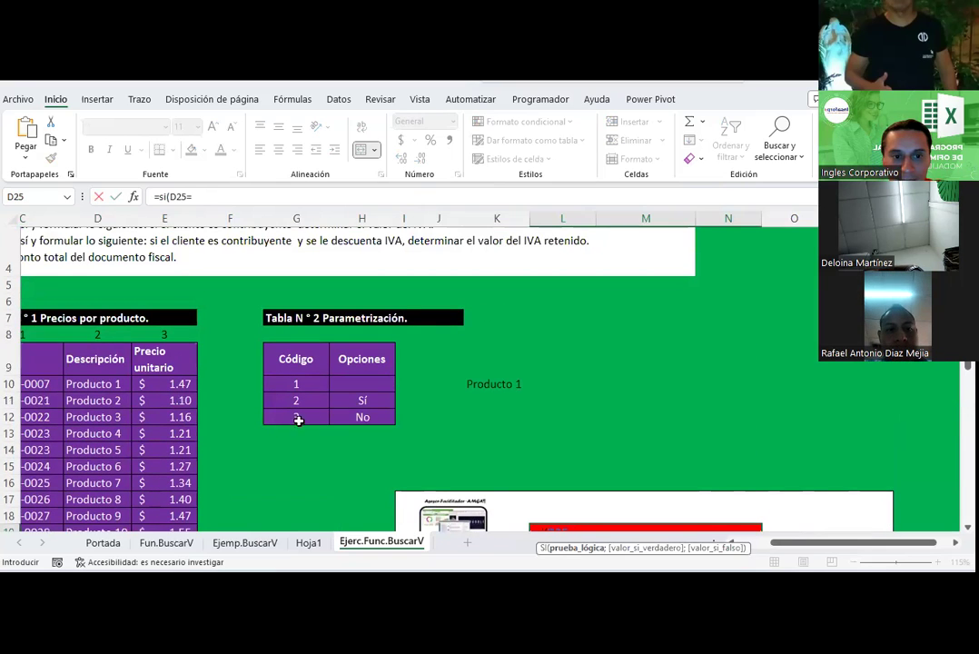
pyautogui.click(362, 402)
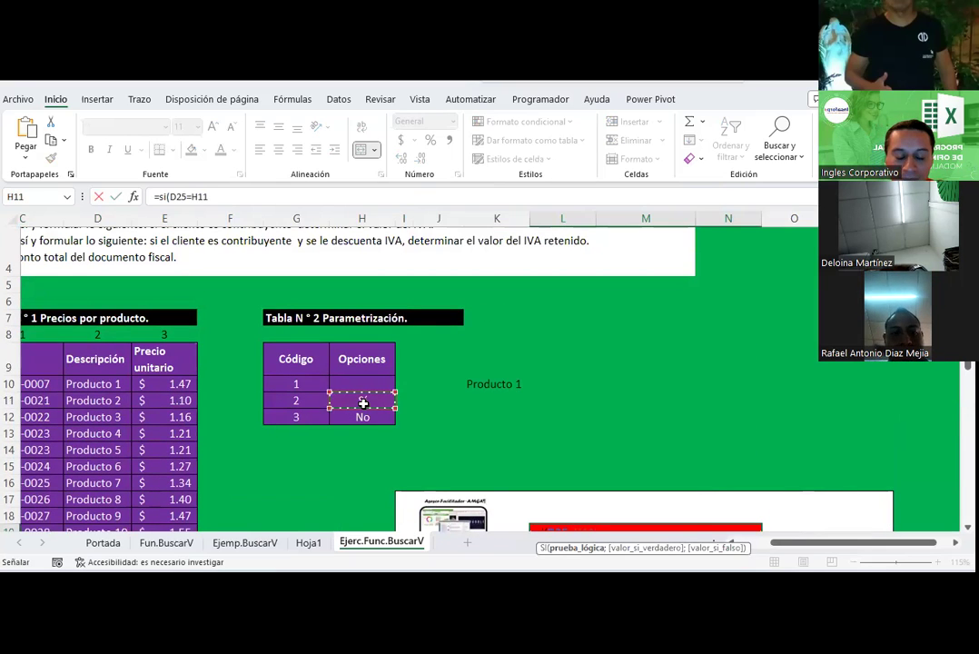
pyautogui.write(';')
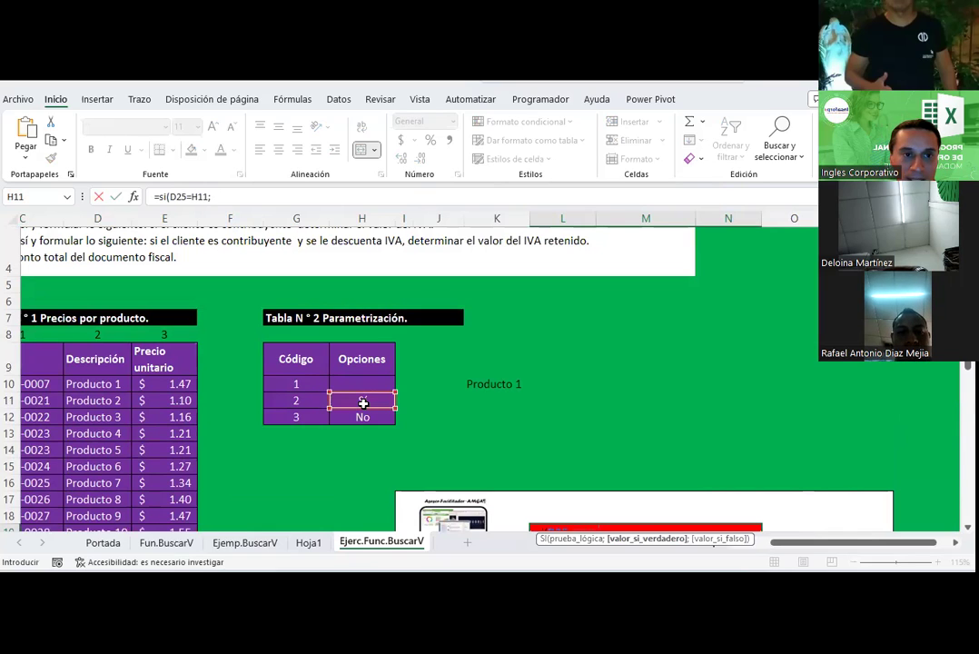
pyautogui.write('"Compraba')
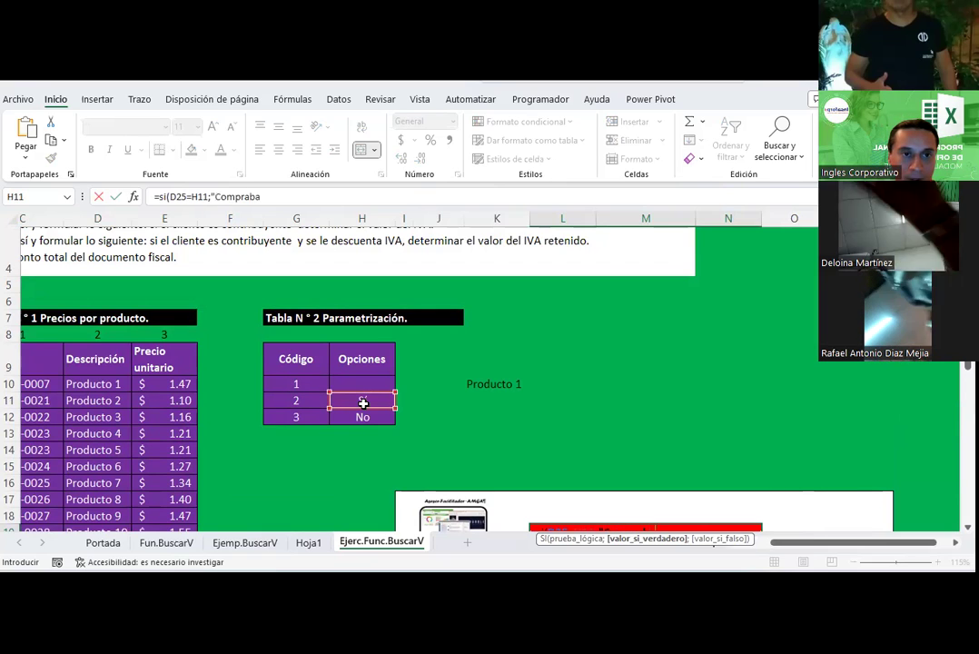
pyautogui.write('nte de crédito fiscal')
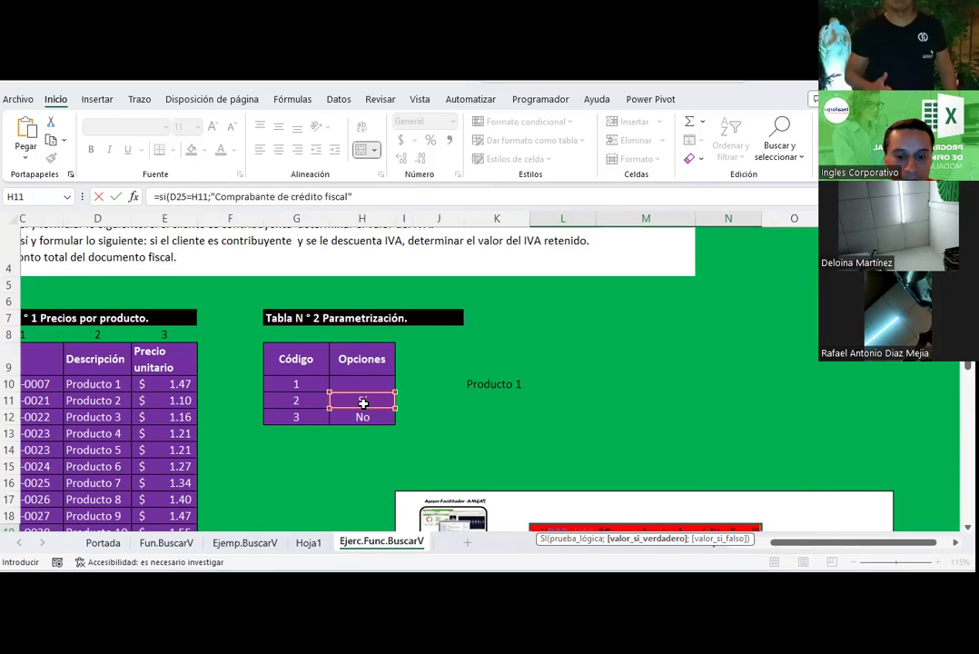
pyautogui.write(';"Factura comercial')
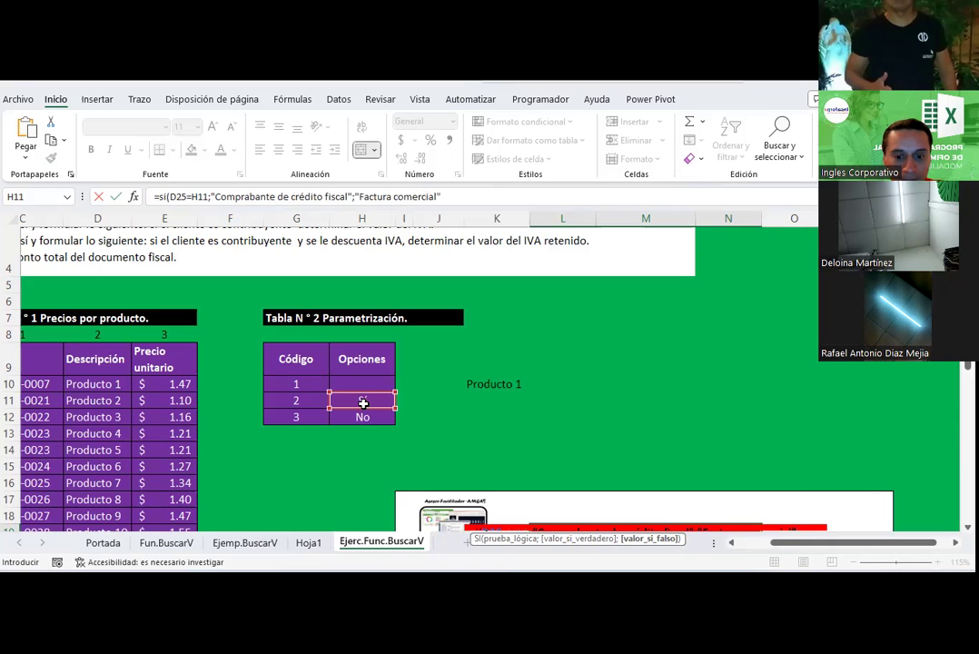
pyautogui.write(')')
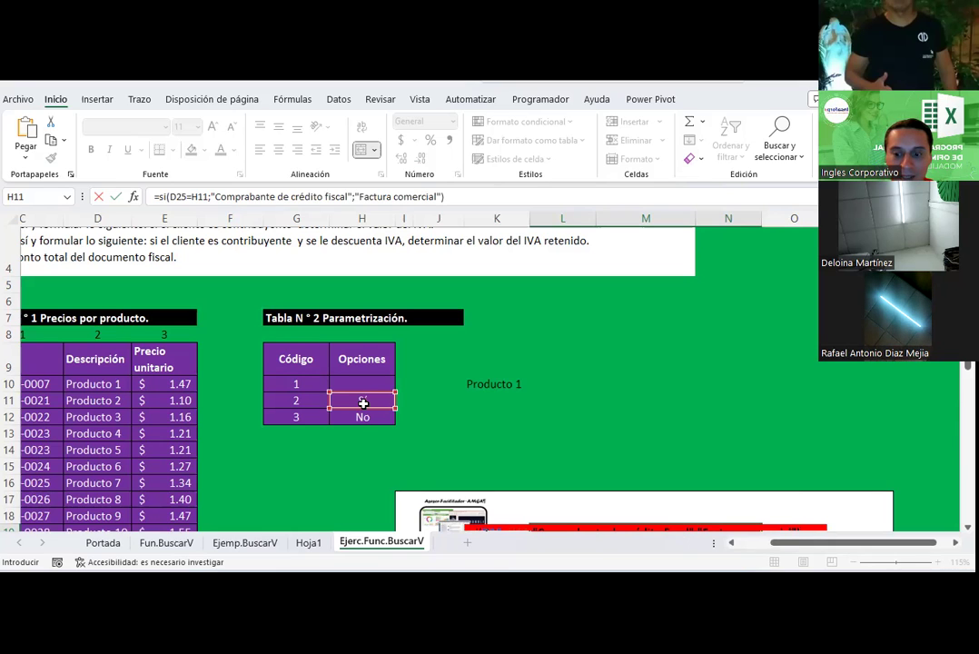
pyautogui.press('Return')
pyautogui.scroll(-2, 522, 377)
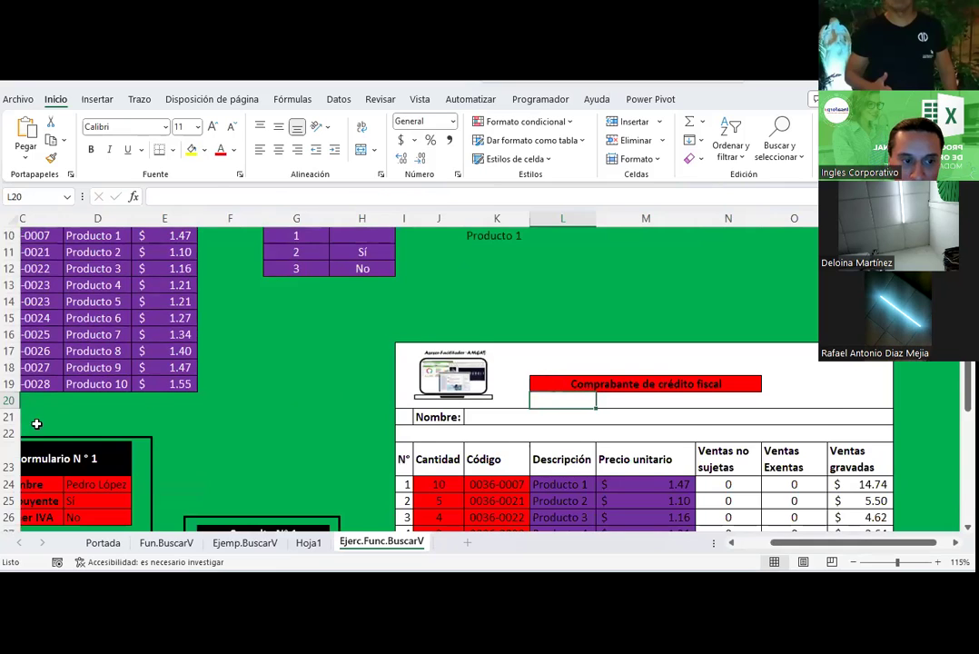
pyautogui.scroll(-1, 557, 387)
pyautogui.click(613, 329)
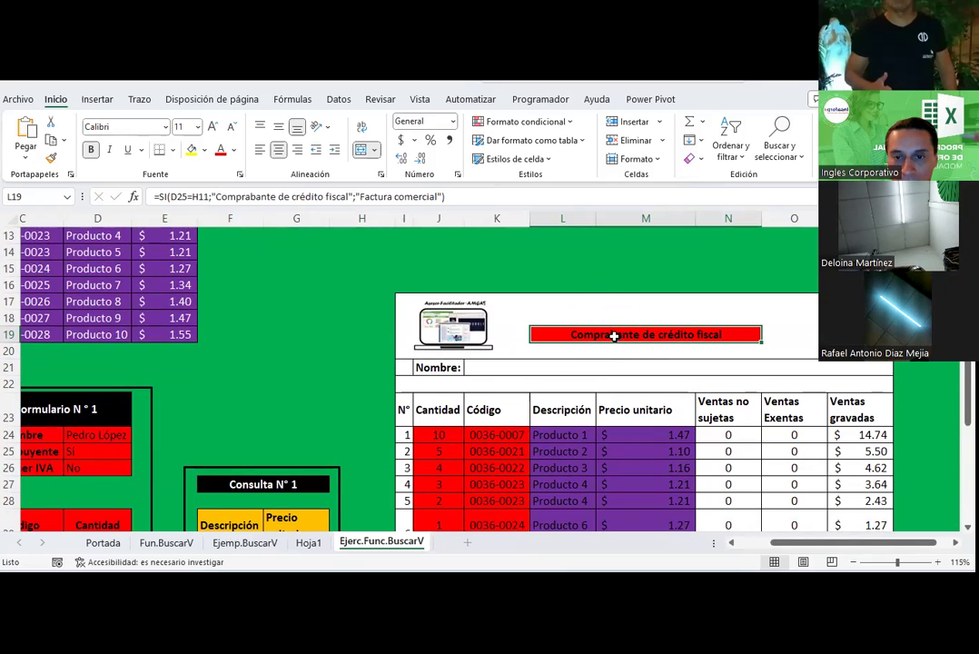
pyautogui.click(109, 452)
pyautogui.scroll(-1, 109, 446)
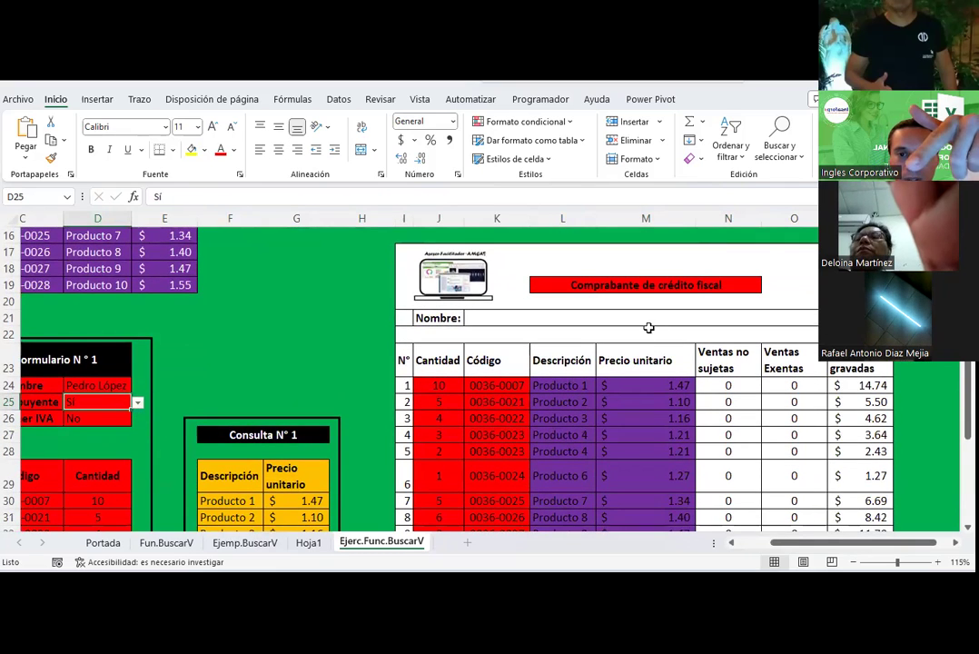
pyautogui.click(138, 402)
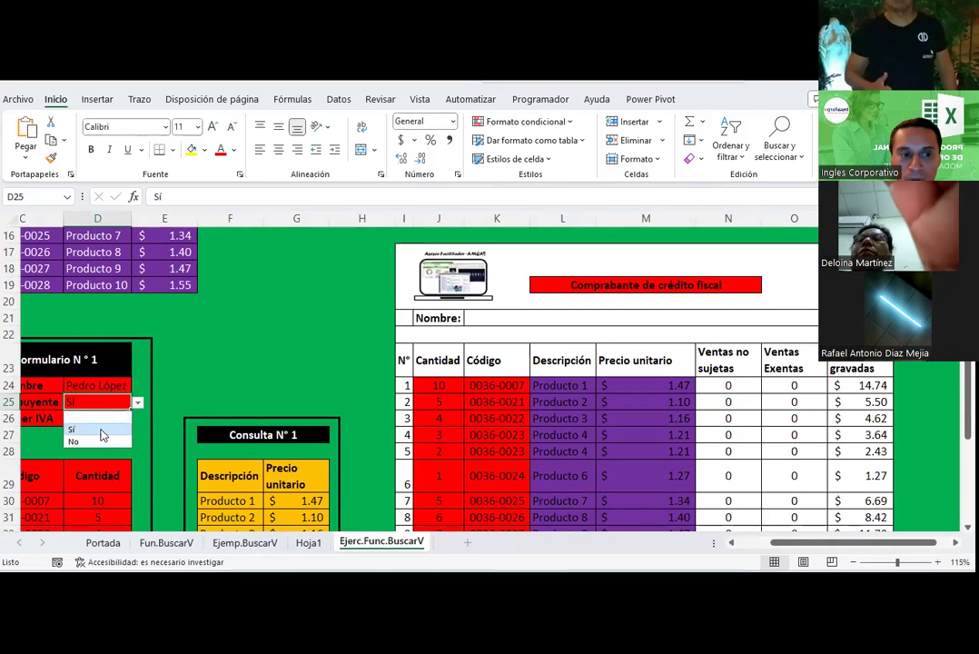
pyautogui.click(86, 441)
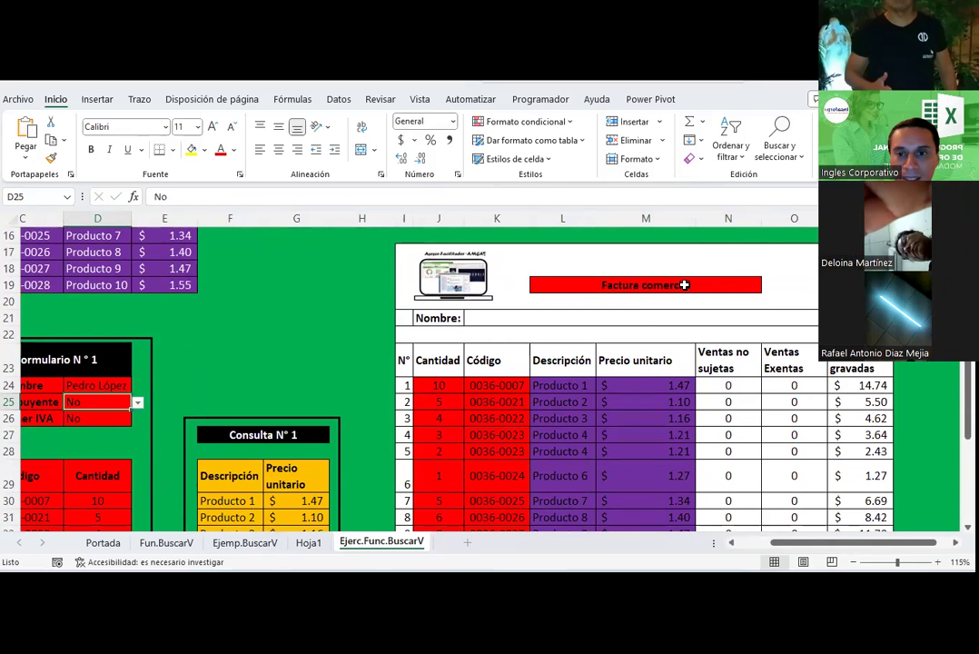
pyautogui.click(612, 288)
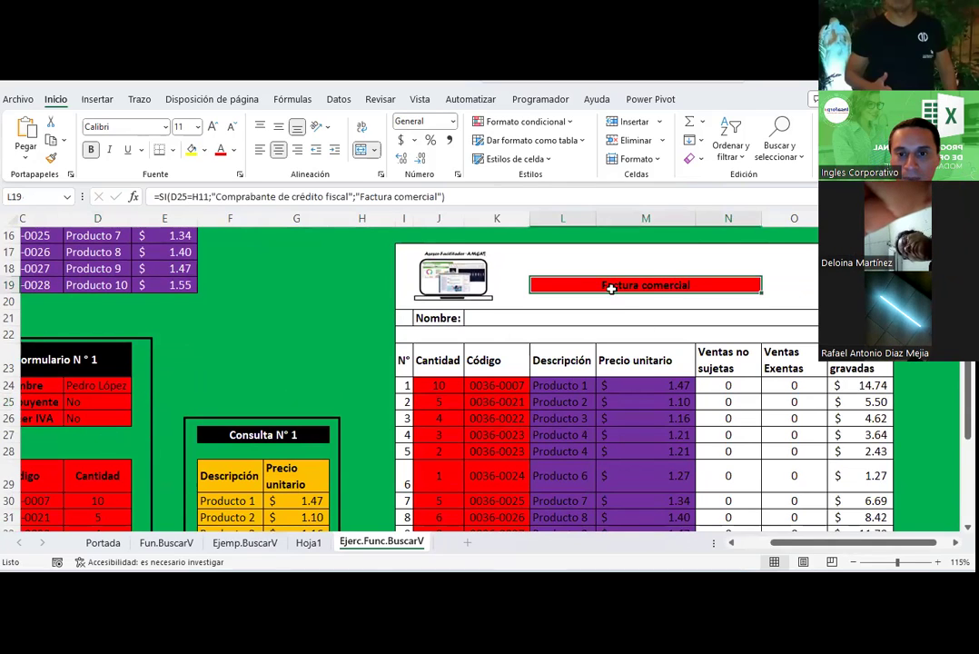
pyautogui.click(95, 397)
pyautogui.click(137, 402)
pyautogui.click(87, 425)
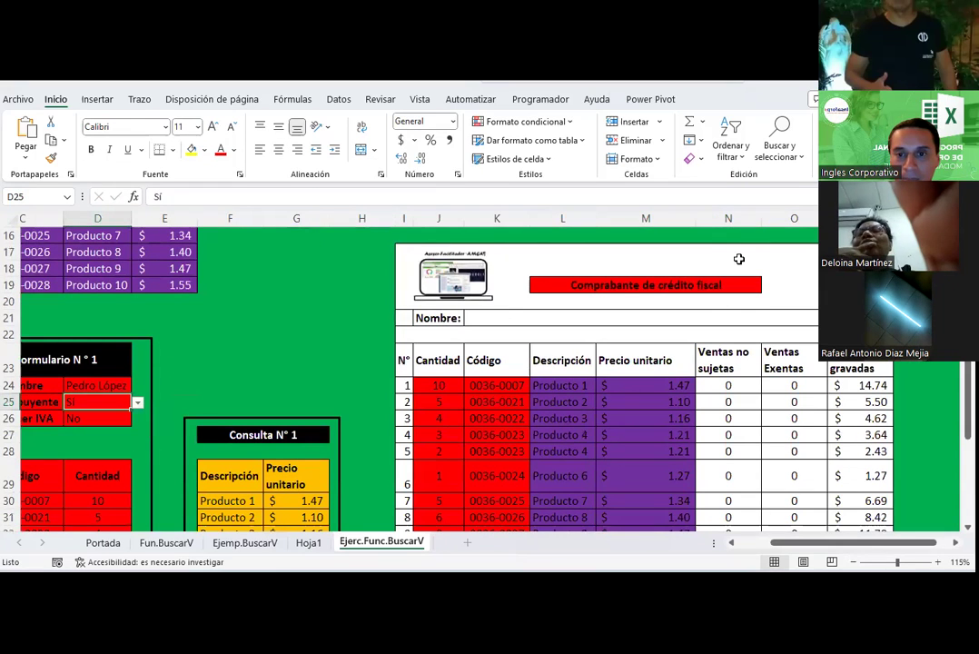
pyautogui.click(655, 287)
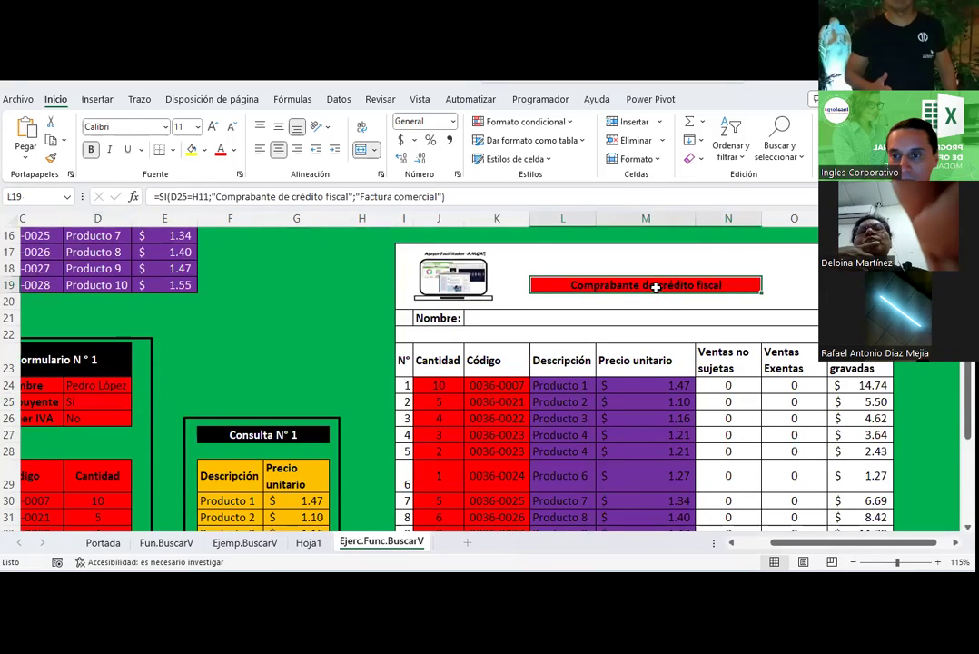
pyautogui.click(89, 398)
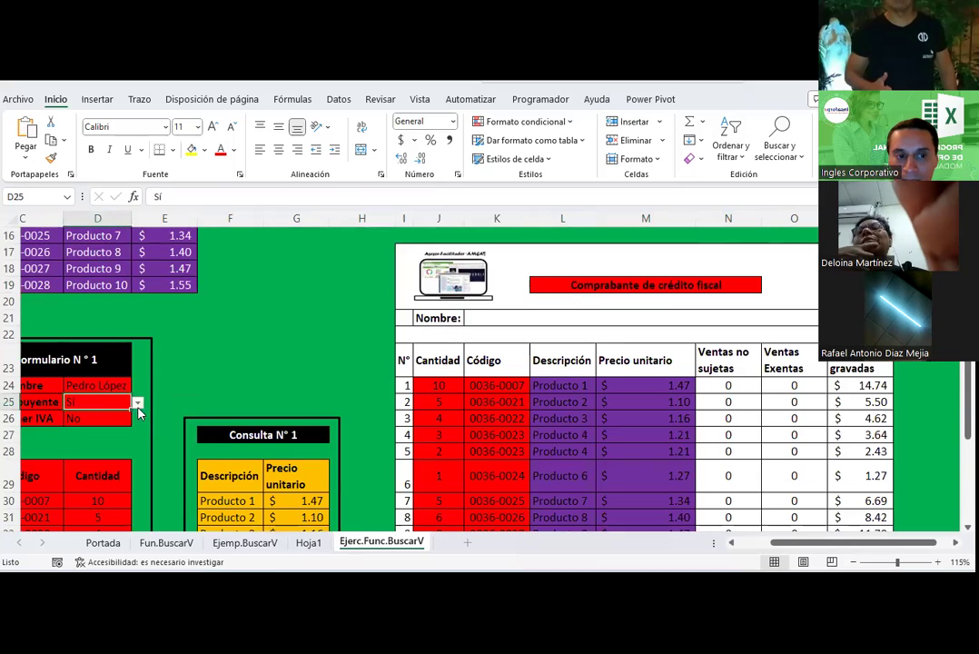
pyautogui.click(137, 403)
pyautogui.click(87, 436)
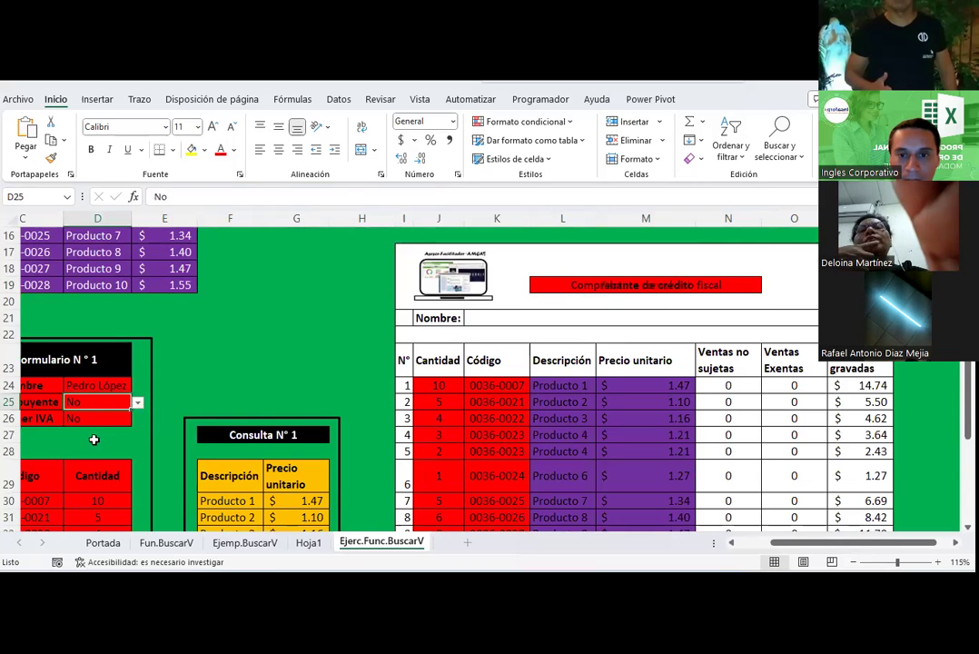
pyautogui.click(137, 402)
pyautogui.click(81, 419)
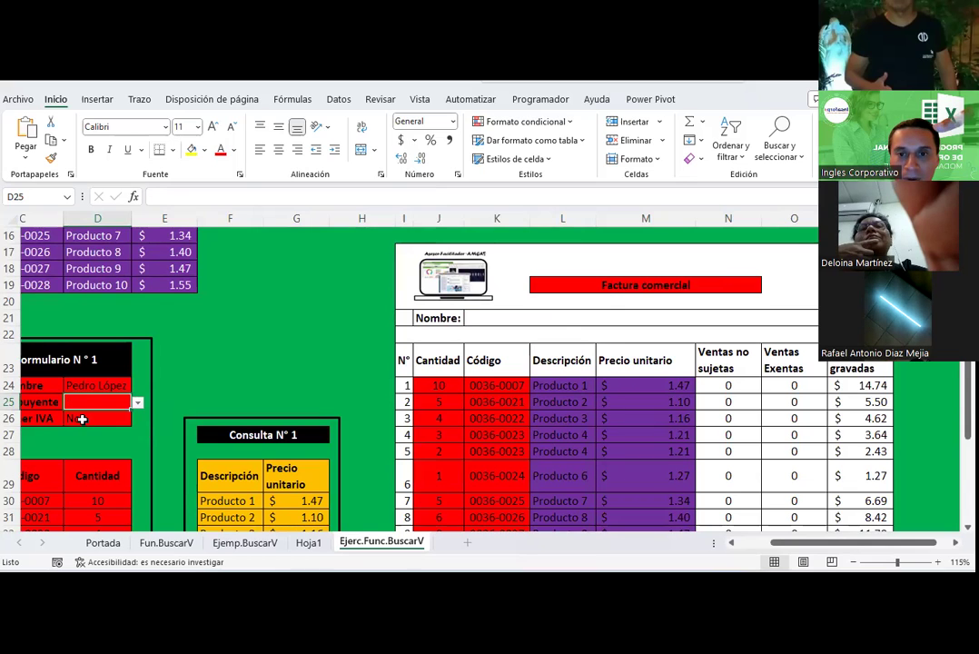
pyautogui.click(623, 284)
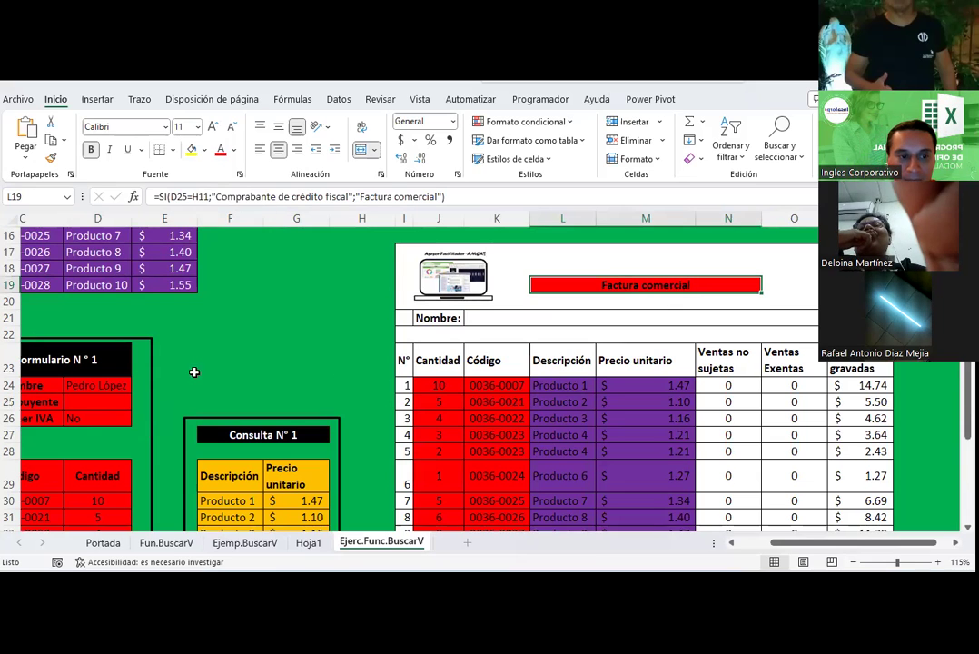
pyautogui.click(124, 398)
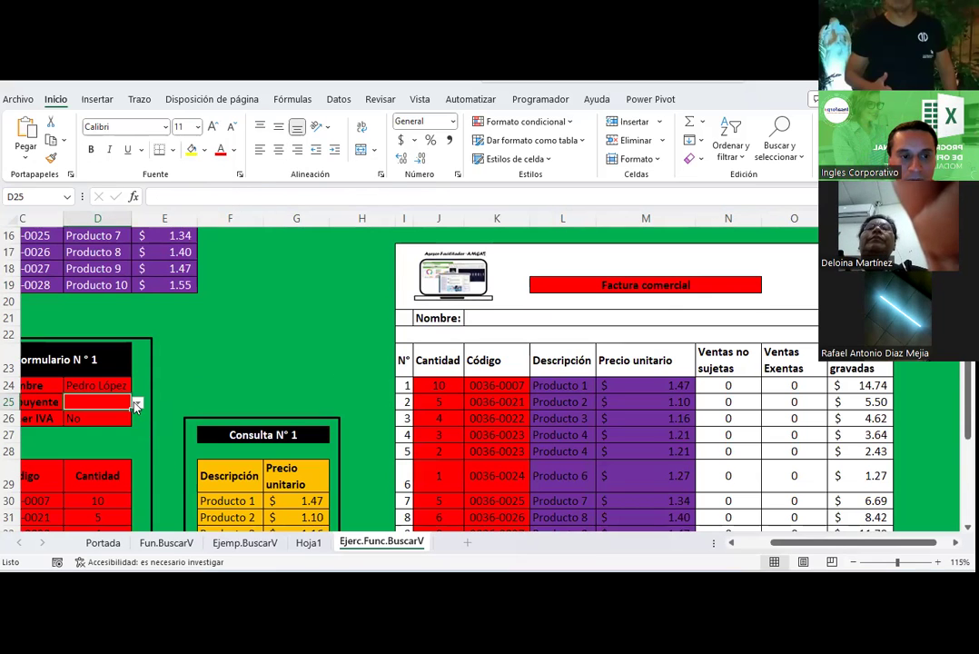
pyautogui.click(136, 403)
pyautogui.click(95, 426)
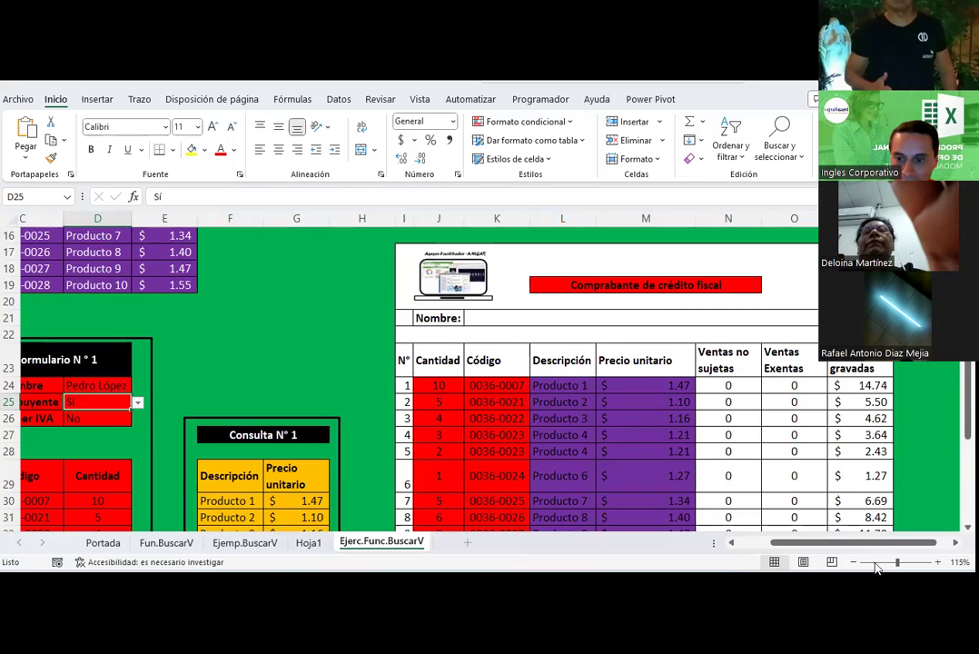
# Start P35's IVA formula as =si(D25=H11;( comparing the Contribuyente answer to Sí.
pyautogui.moveTo(854, 543); pyautogui.dragTo(883, 542)
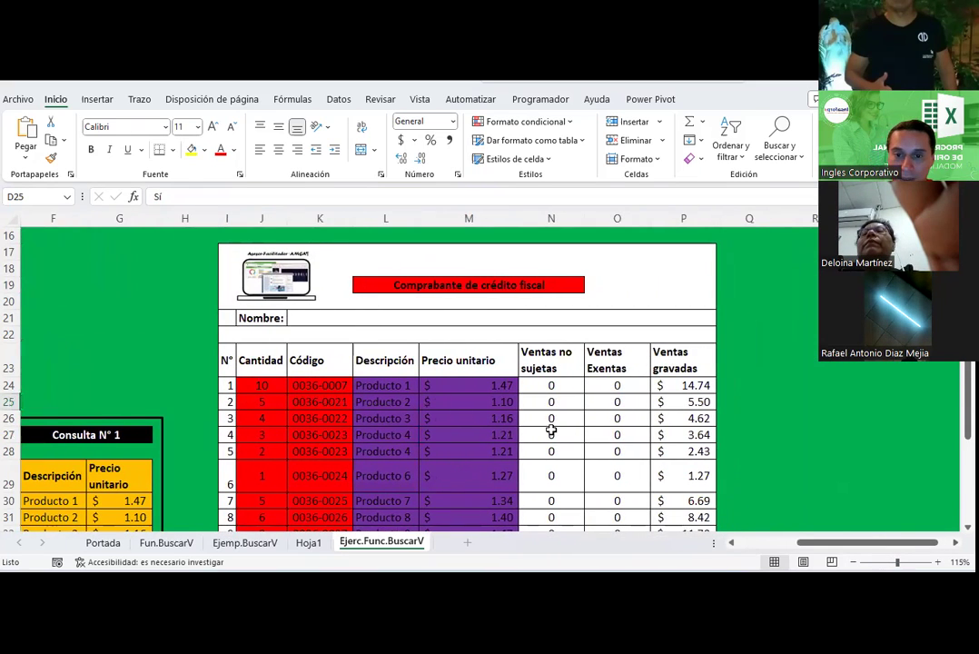
pyautogui.scroll(-2, 551, 430)
pyautogui.scroll(-1, 551, 427)
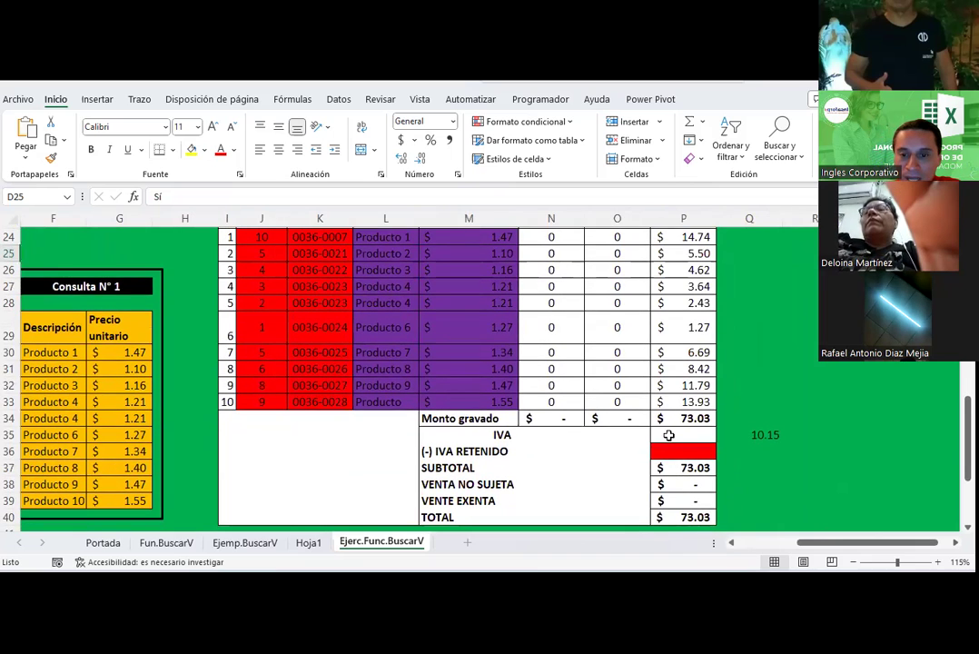
pyautogui.click(670, 436)
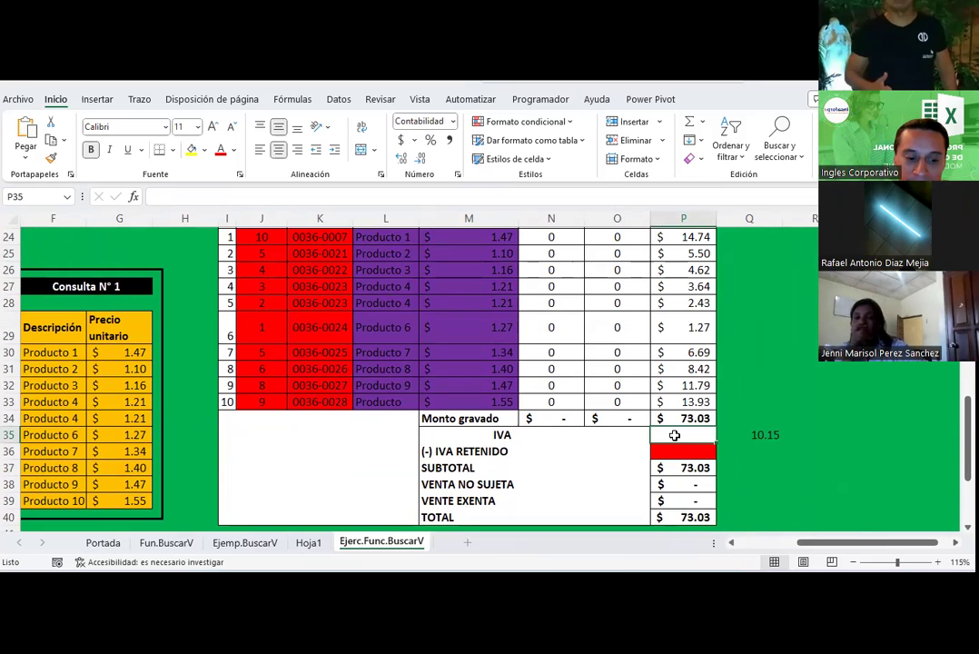
pyautogui.write('=si(')
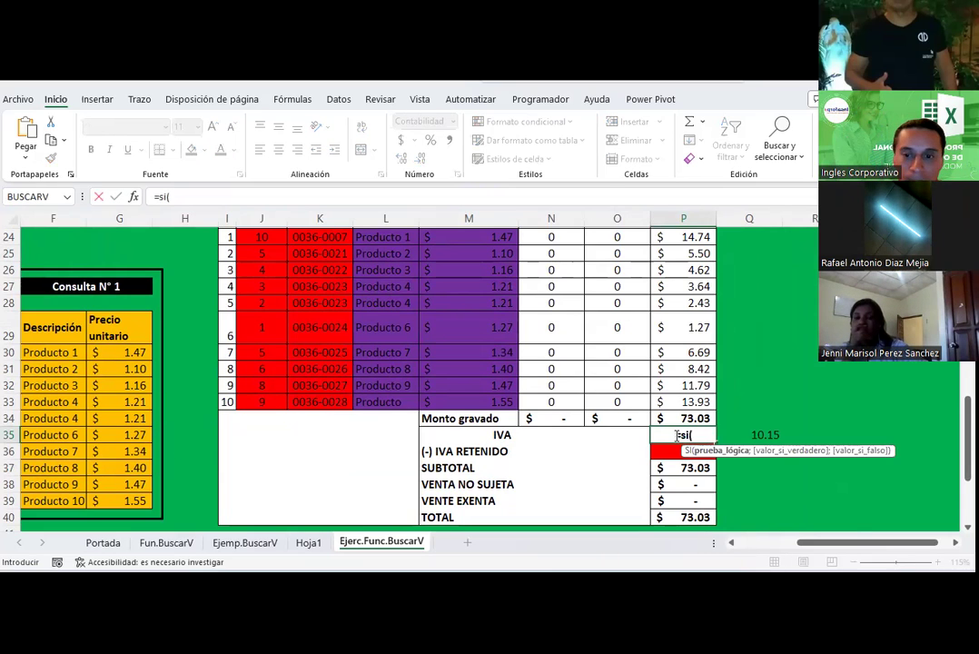
pyautogui.scroll(2, 186, 361)
pyautogui.scroll(1, 289, 391)
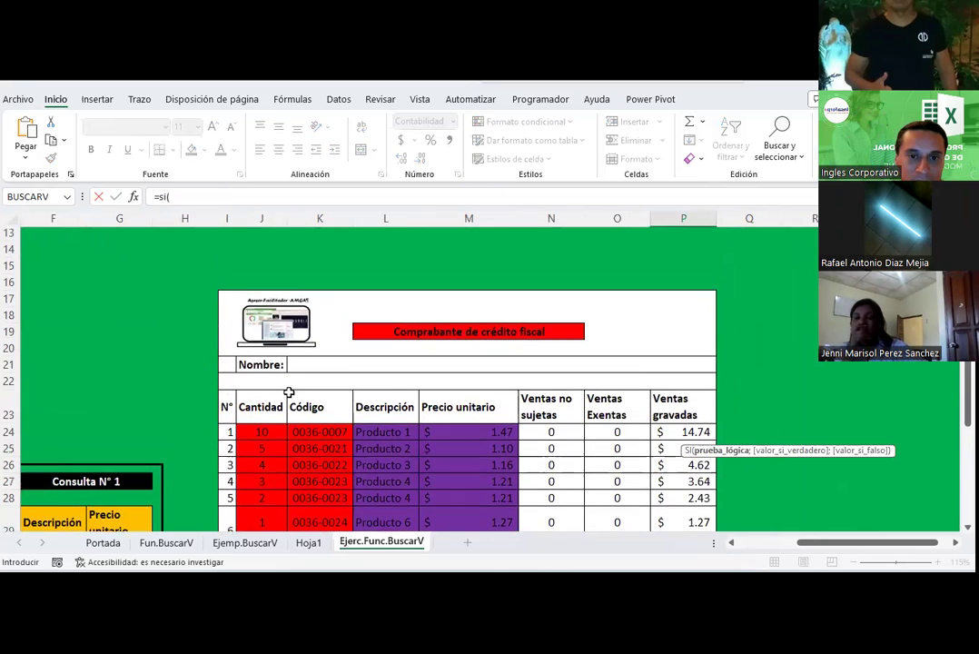
pyautogui.moveTo(822, 549); pyautogui.dragTo(759, 552)
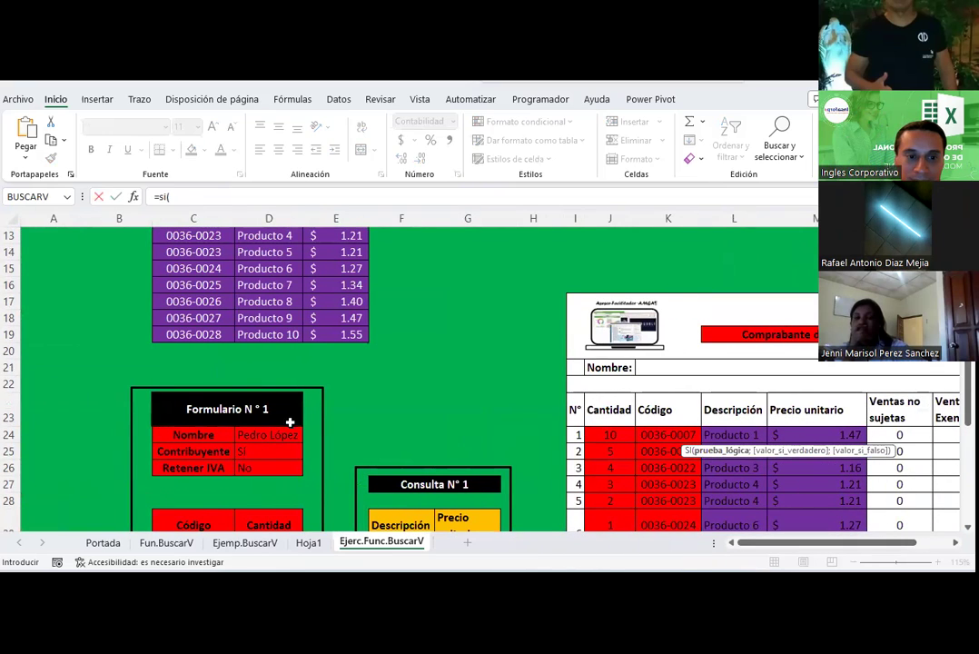
pyautogui.click(262, 449)
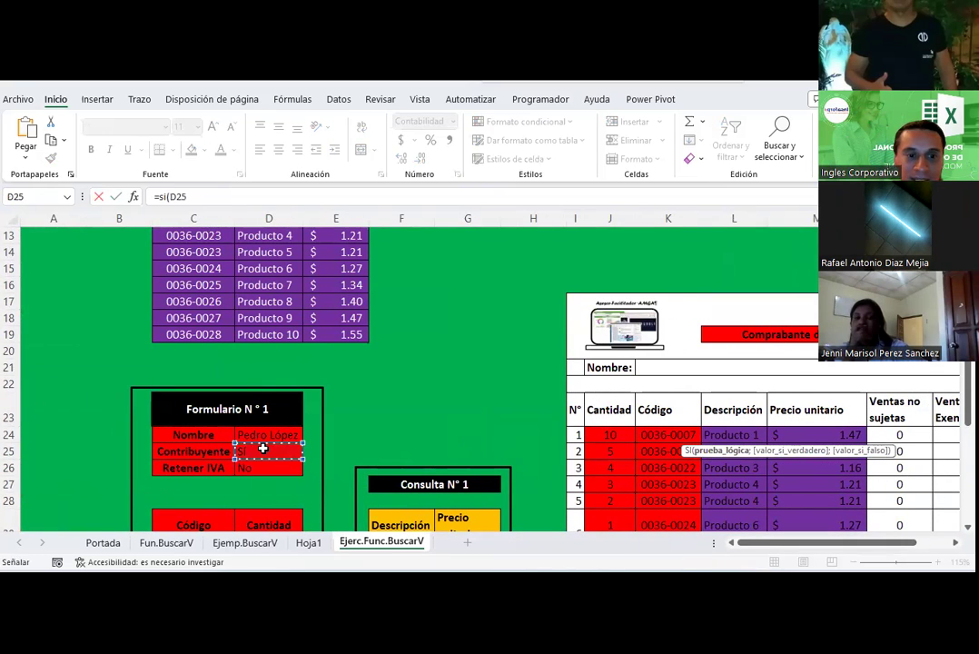
pyautogui.write('=')
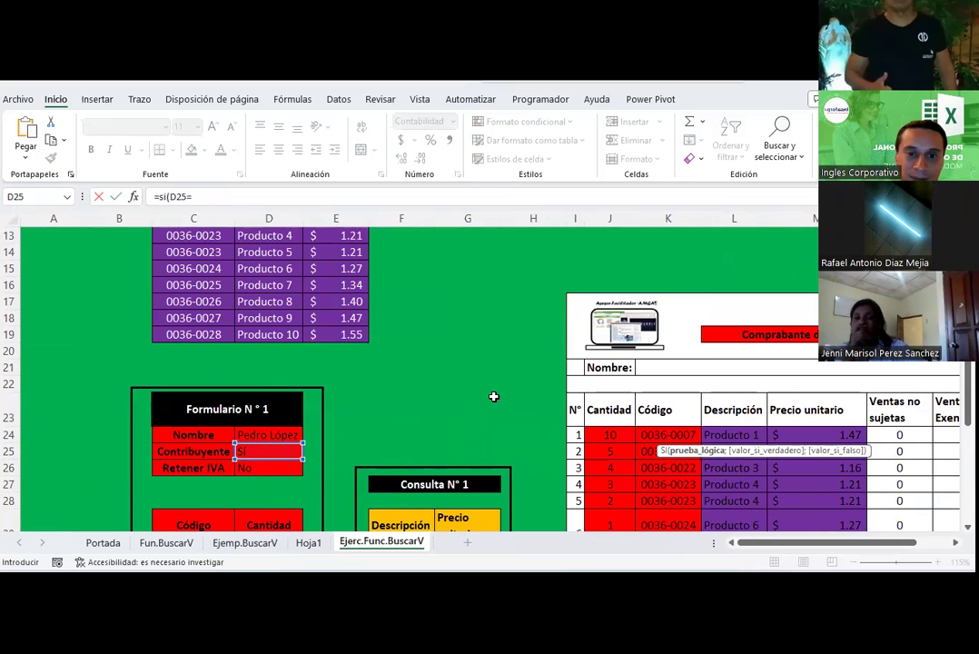
pyautogui.scroll(3, 494, 396)
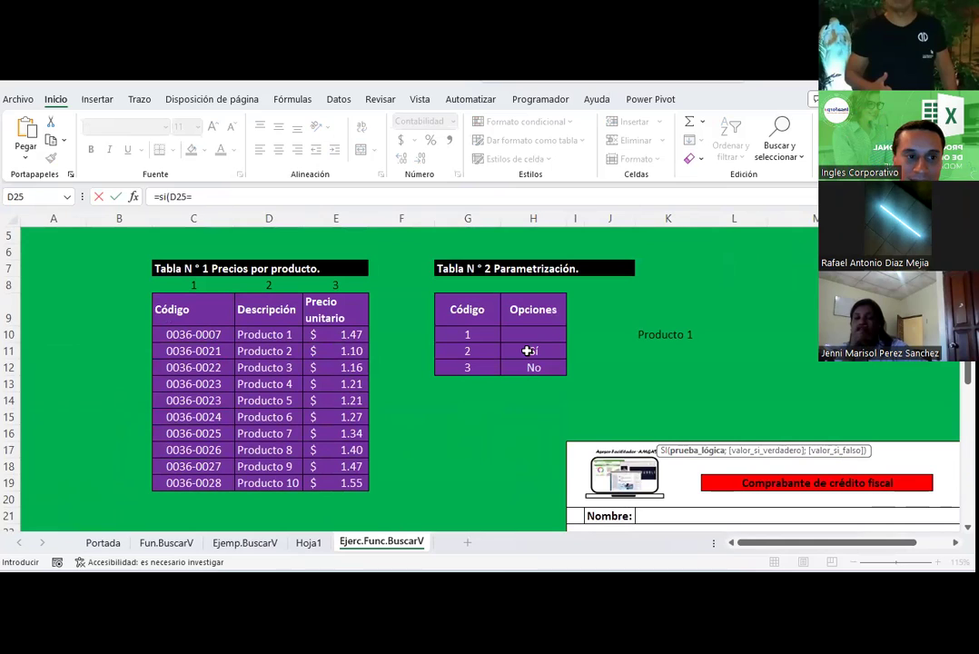
pyautogui.click(527, 351)
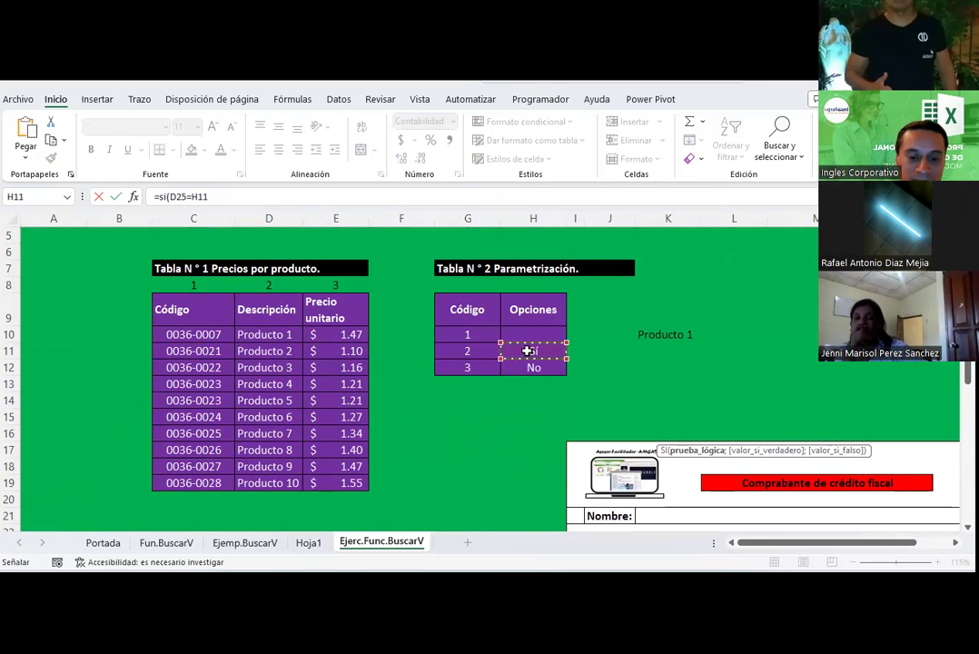
pyautogui.write(';(')
pyautogui.scroll(-2, 769, 343)
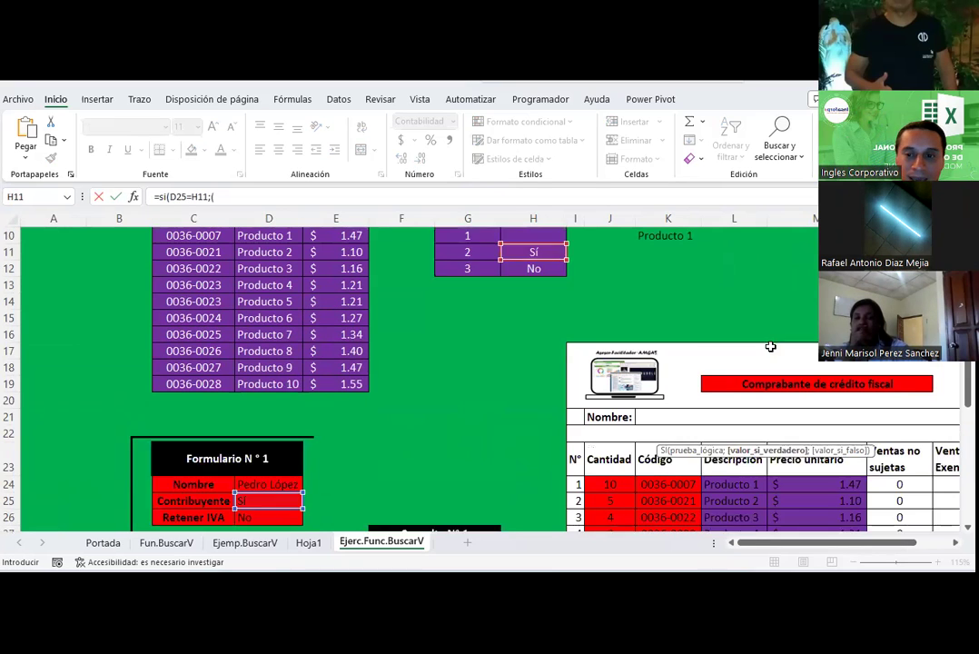
pyautogui.scroll(-1, 769, 343)
# Add the 13% branch (P34*.13); to the IVA formula and place the cursor at its end.
pyautogui.moveTo(822, 542); pyautogui.dragTo(854, 541)
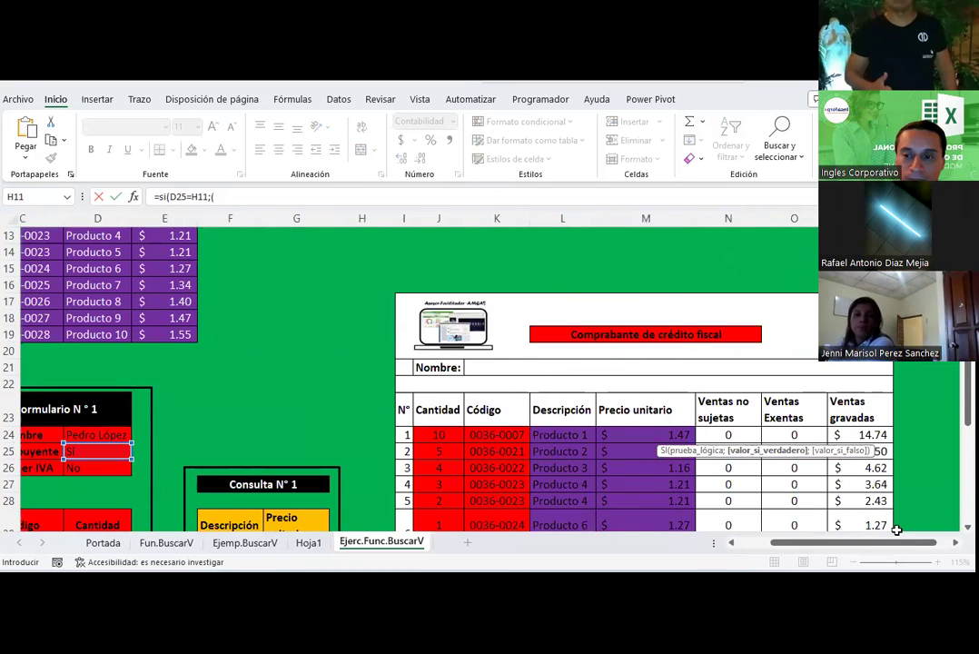
pyautogui.hscroll(2, 792, 470)
pyautogui.scroll(-3, 731, 439)
pyautogui.hscroll(1, 731, 439)
pyautogui.scroll(-2, 731, 439)
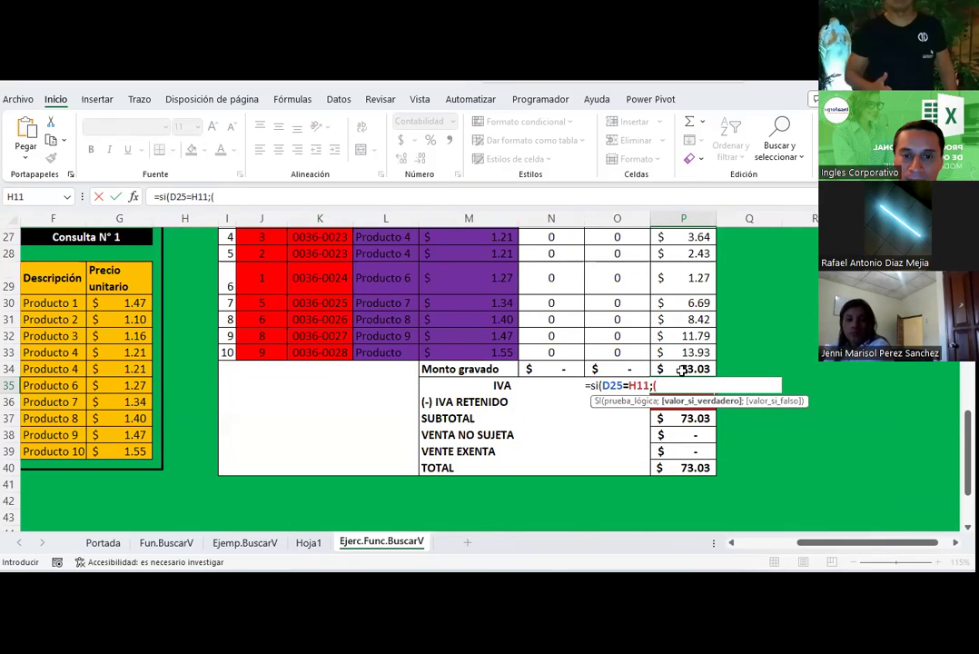
pyautogui.click(682, 368)
pyautogui.write('*.13)')
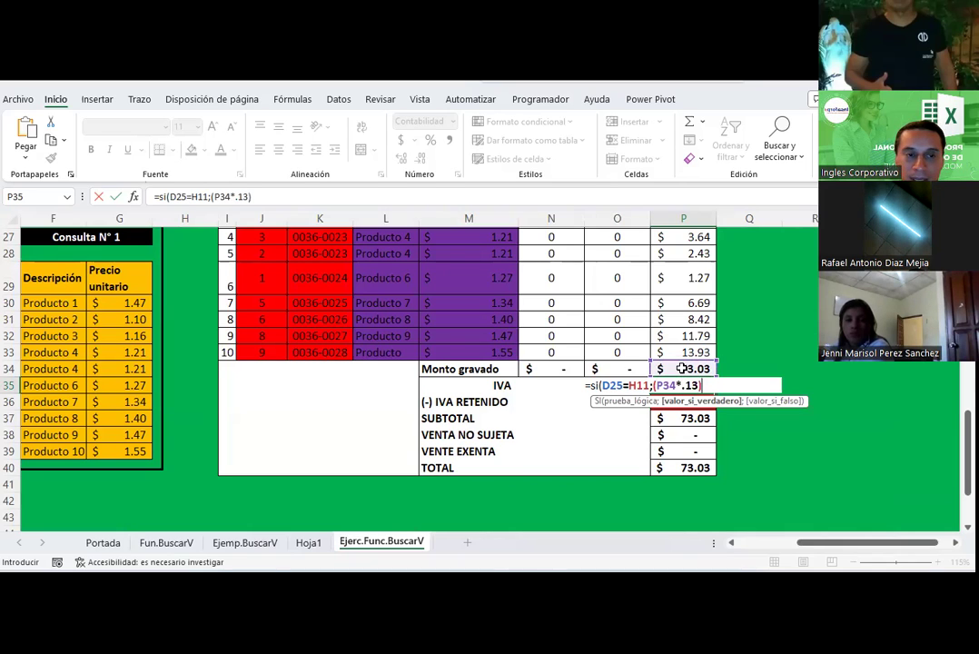
pyautogui.write(';')
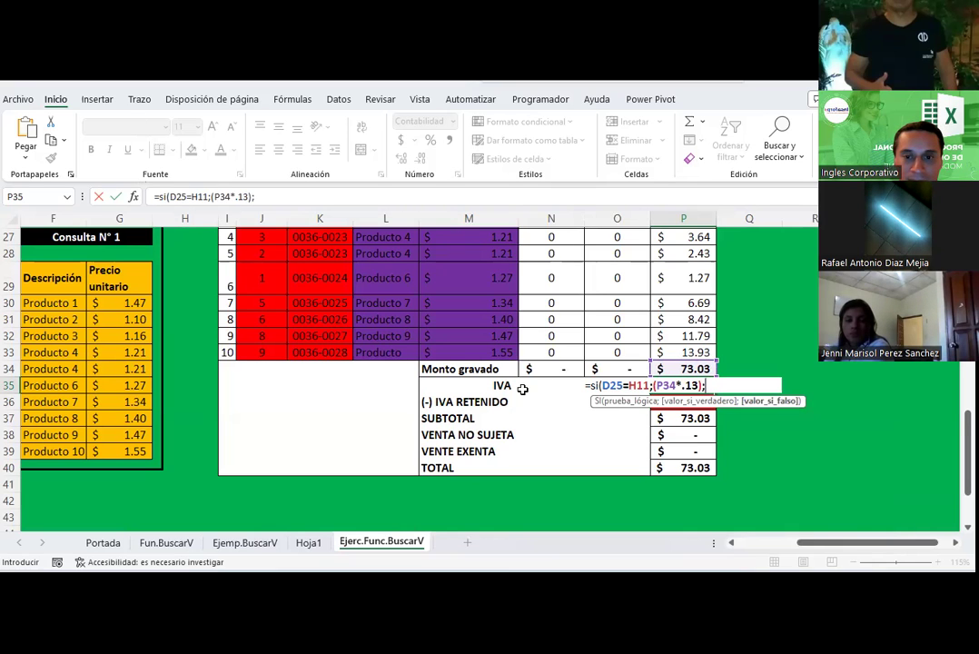
pyautogui.scroll(1, 374, 355)
pyautogui.scroll(2, 374, 355)
pyautogui.scroll(1, 374, 355)
pyautogui.scroll(-2, 374, 356)
pyautogui.scroll(-1, 374, 356)
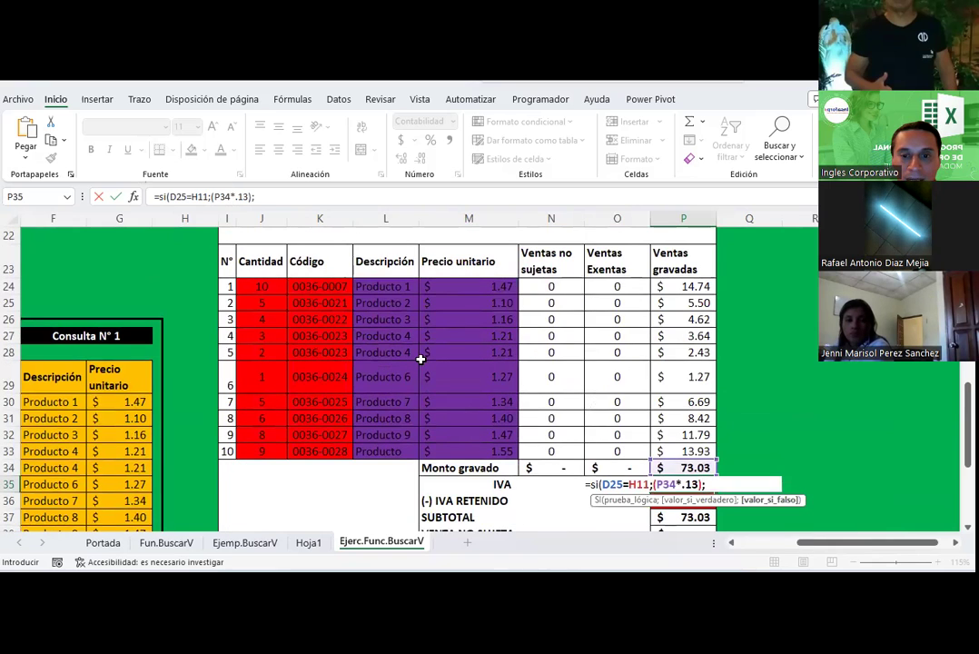
pyautogui.click(279, 195)
# Confirm the IVA formula, then add a Q35 check =+P34*0.13 showing 9.4939088.
pyautogui.write(')')
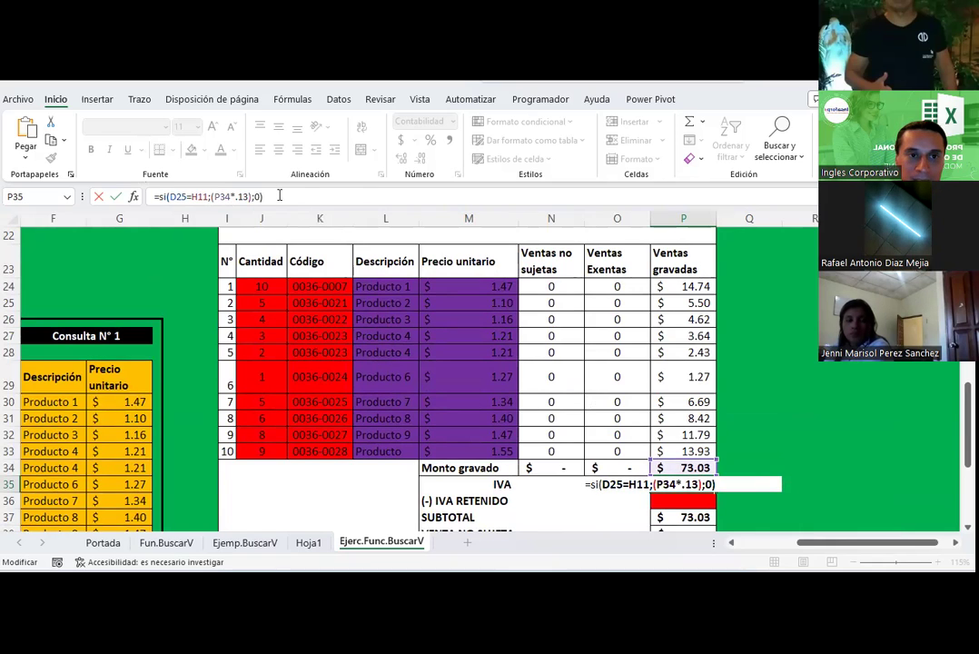
pyautogui.press('Return')
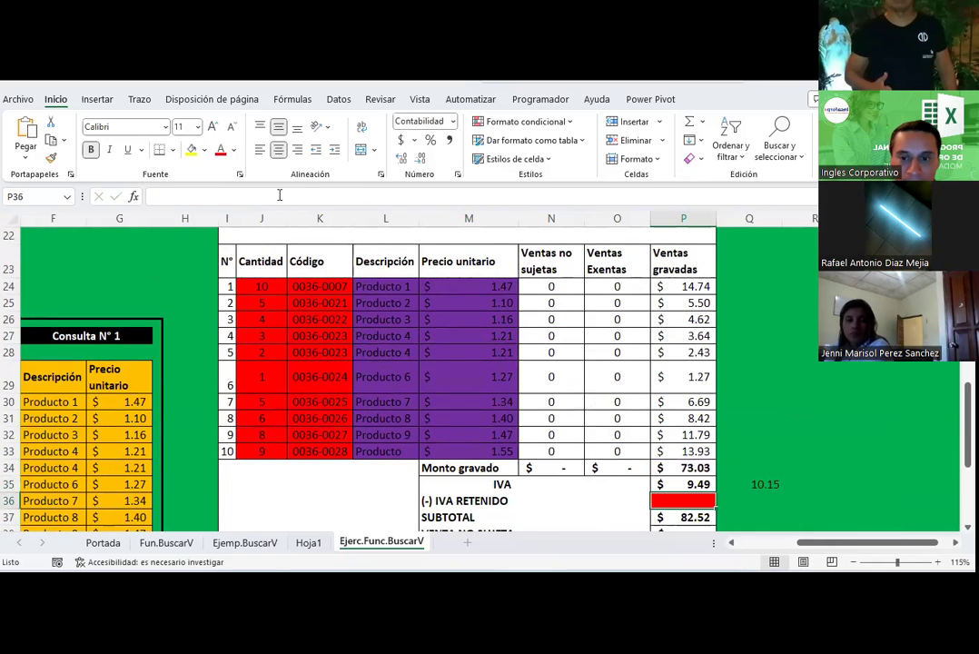
pyautogui.click(741, 484)
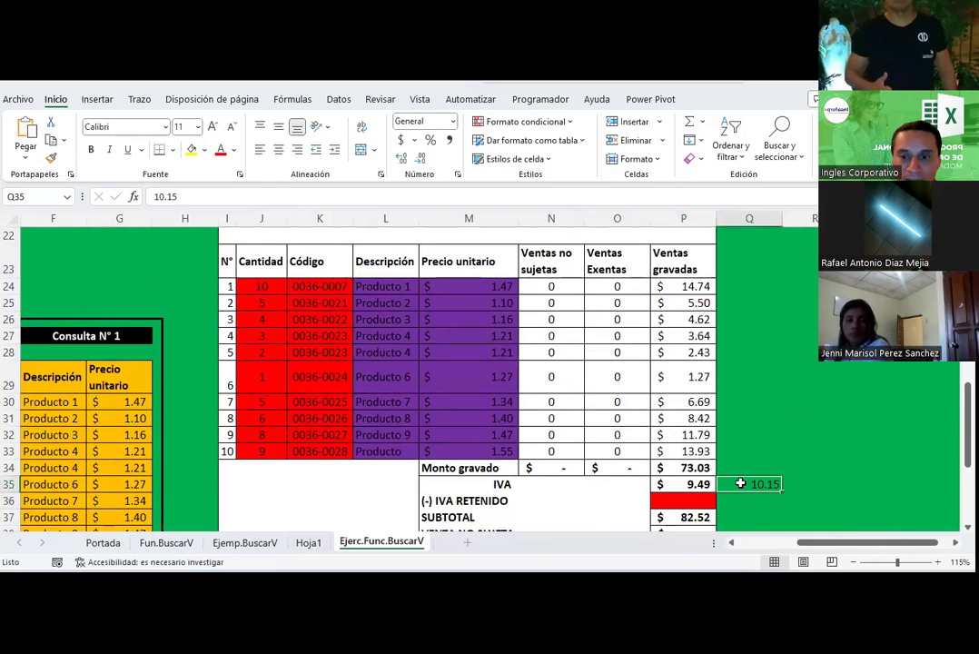
pyautogui.write('+')
pyautogui.press('Up')
pyautogui.press('Left')
pyautogui.write('*')
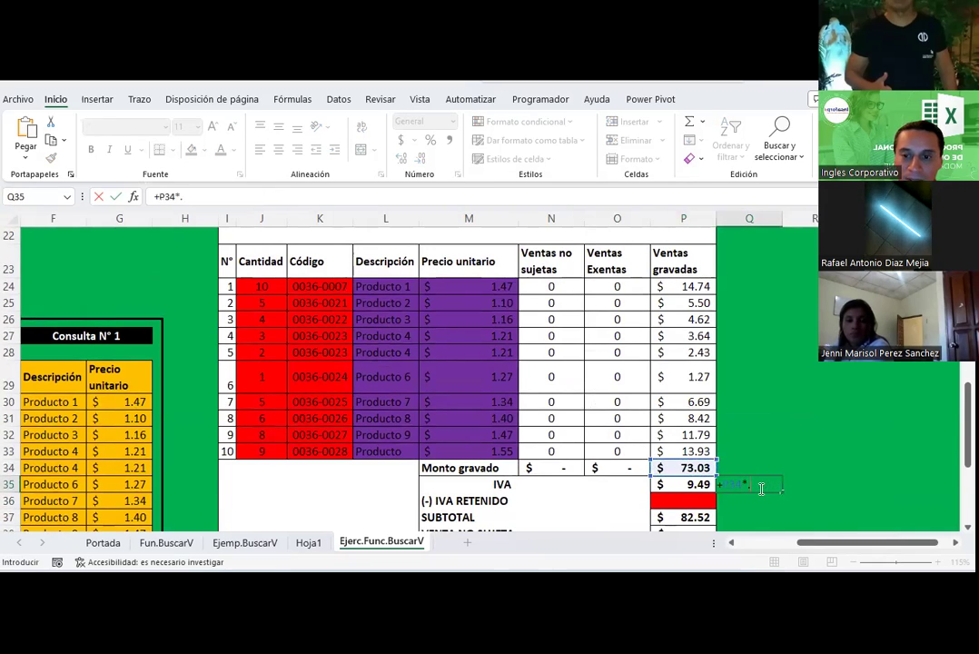
pyautogui.hotkey('ctrl', 'Return')
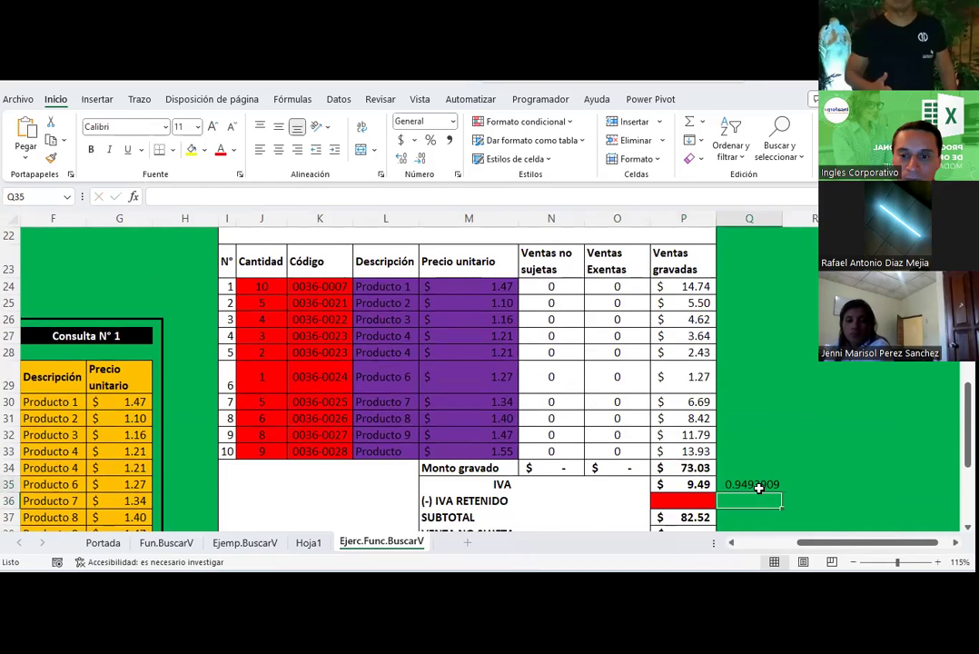
pyautogui.press('F2')
pyautogui.press('Left')
pyautogui.press('Left')
pyautogui.press('BackSpace')
pyautogui.press('Return')
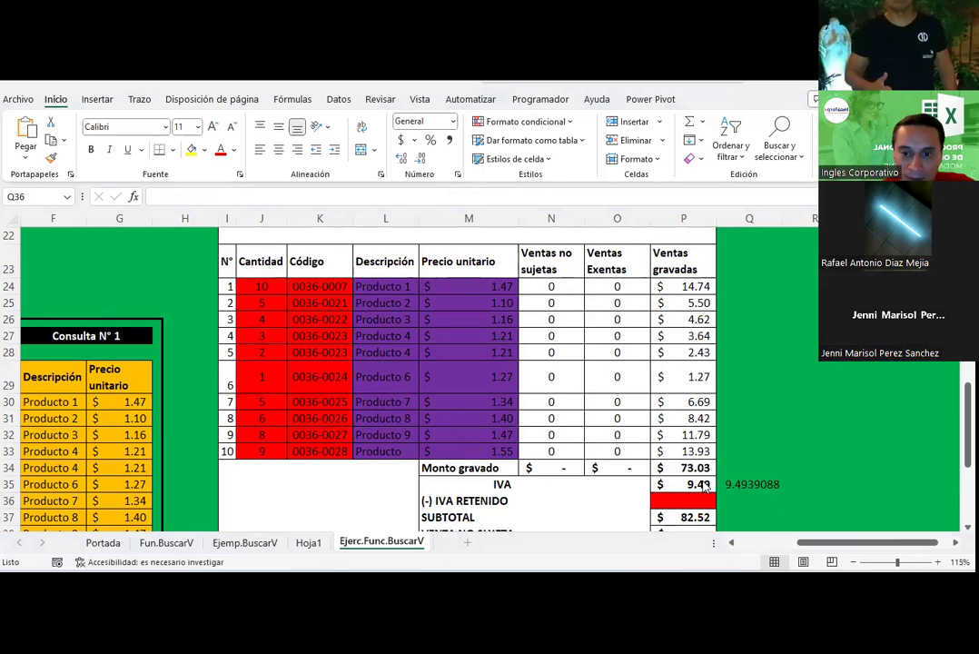
# Review P35's IVA formula, now showing $9.49.
pyautogui.click(702, 484)
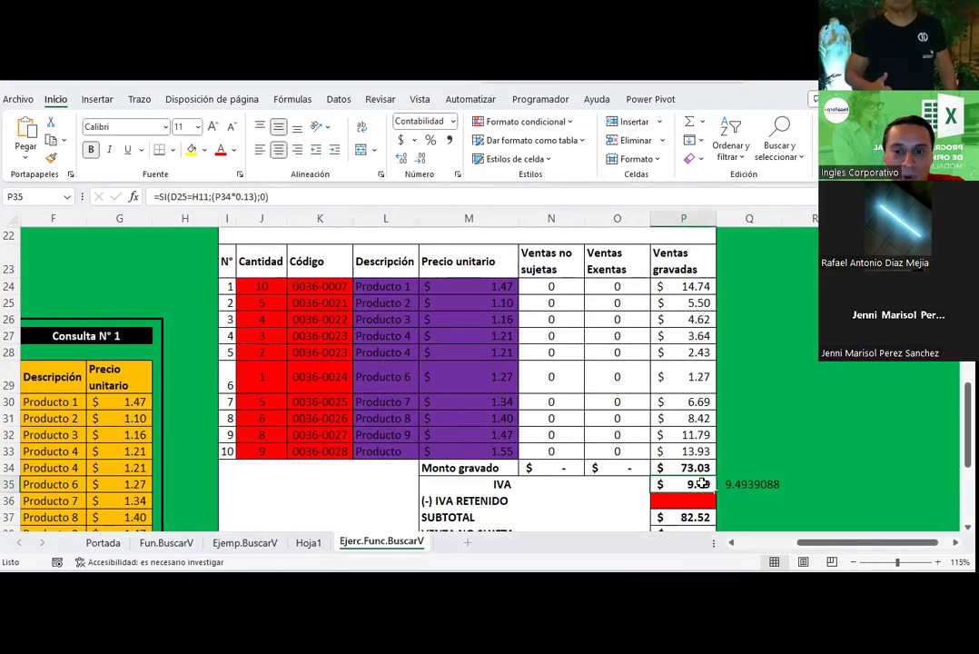
pyautogui.press('Right')
pyautogui.press('Right')
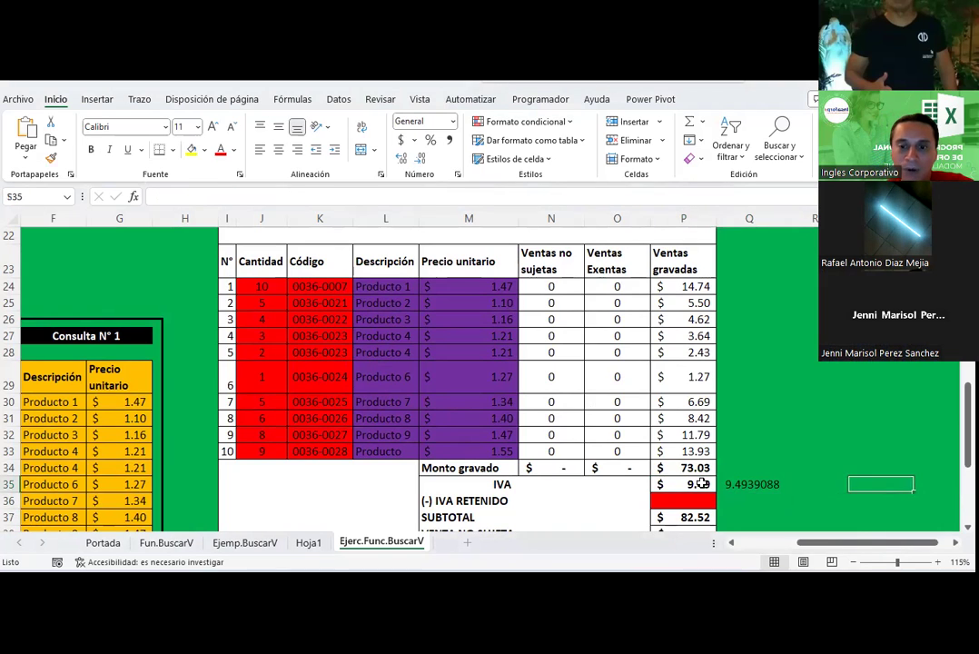
pyautogui.press('Right')
pyautogui.press('Right')
pyautogui.press('Left')
pyautogui.press('Left')
pyautogui.press('Left')
pyautogui.press('Left')
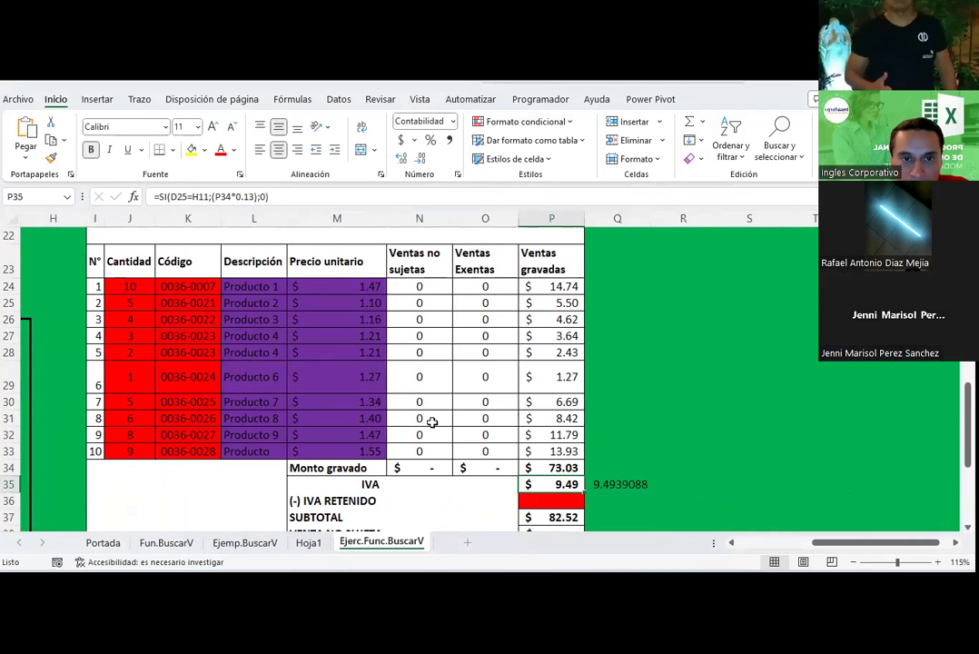
# Set Contribuyente in D25 to No and confirm the title reads Factura comercial.
pyautogui.scroll(1, 432, 422)
pyautogui.scroll(1, 432, 421)
pyautogui.scroll(-2, 427, 427)
pyautogui.scroll(2, 427, 428)
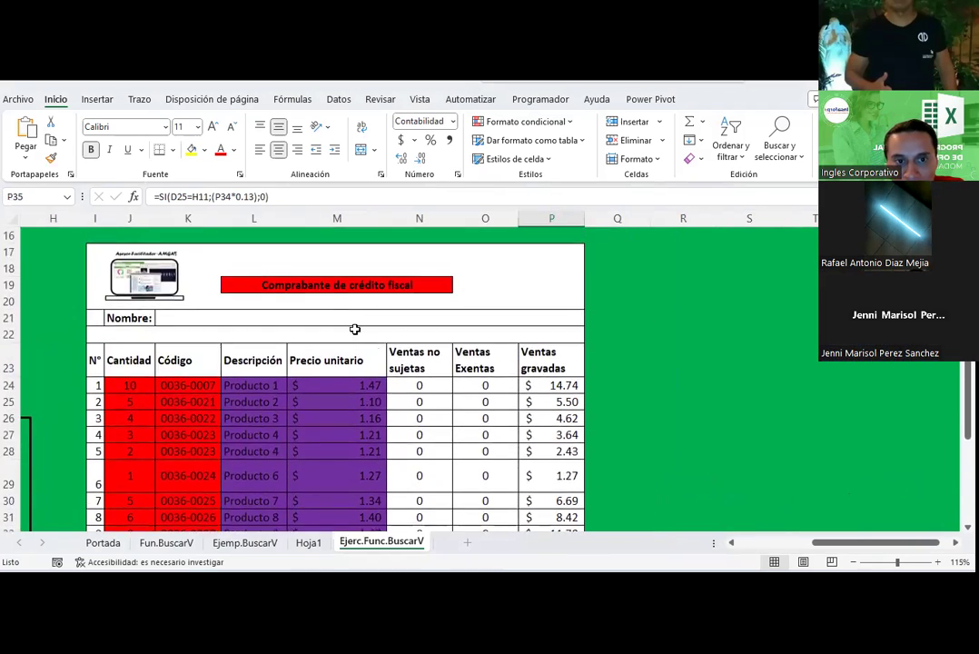
pyautogui.moveTo(914, 543); pyautogui.dragTo(840, 543)
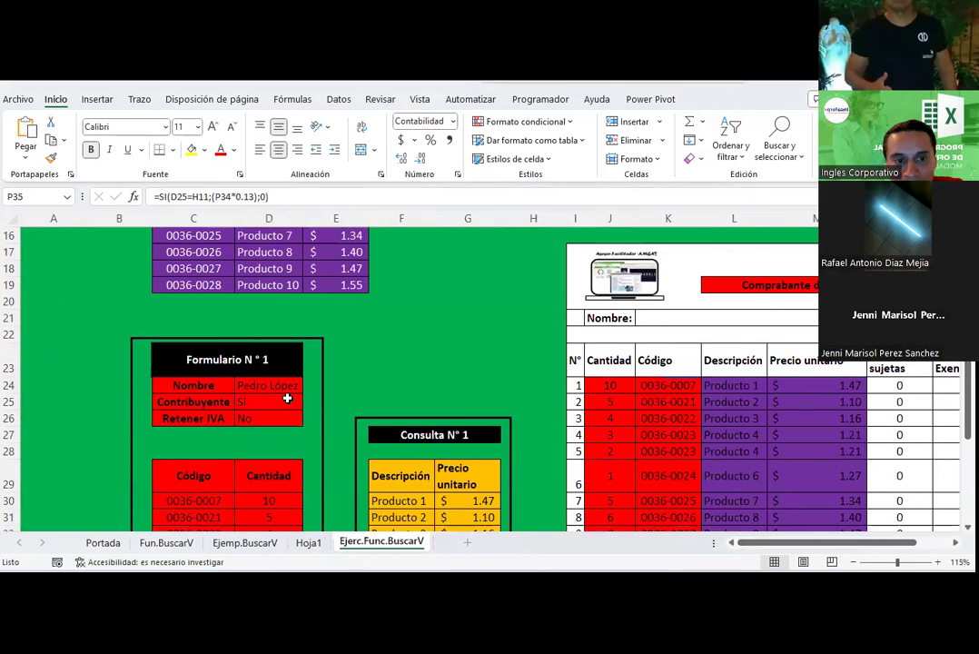
pyautogui.click(279, 402)
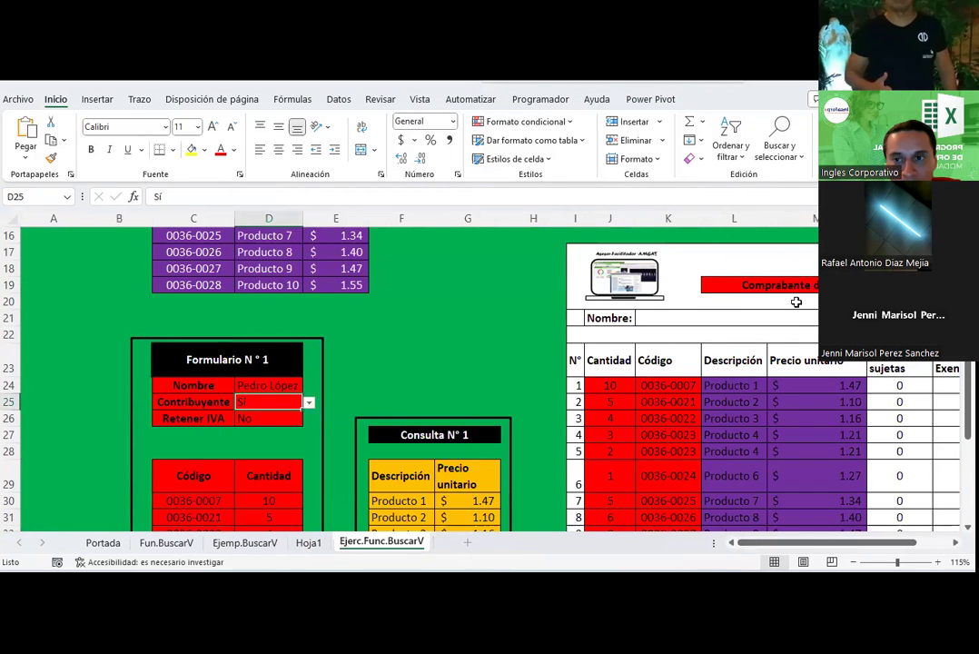
pyautogui.hscroll(3, 770, 525)
pyautogui.scroll(-3, 727, 491)
pyautogui.scroll(1, 700, 466)
pyautogui.scroll(3, 699, 466)
pyautogui.scroll(-3, 700, 466)
pyautogui.scroll(3, 700, 466)
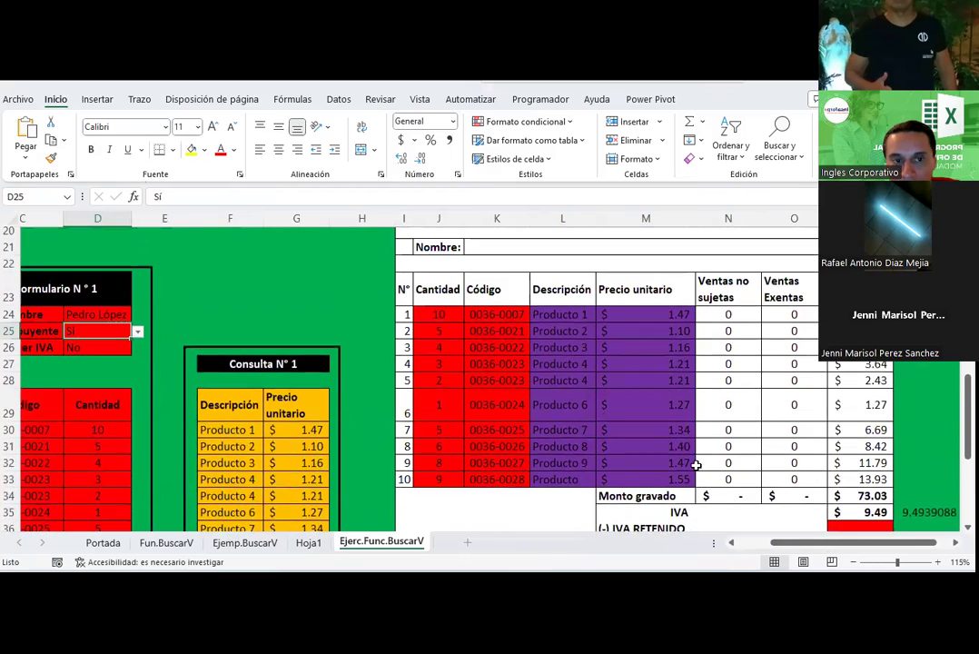
pyautogui.click(137, 352)
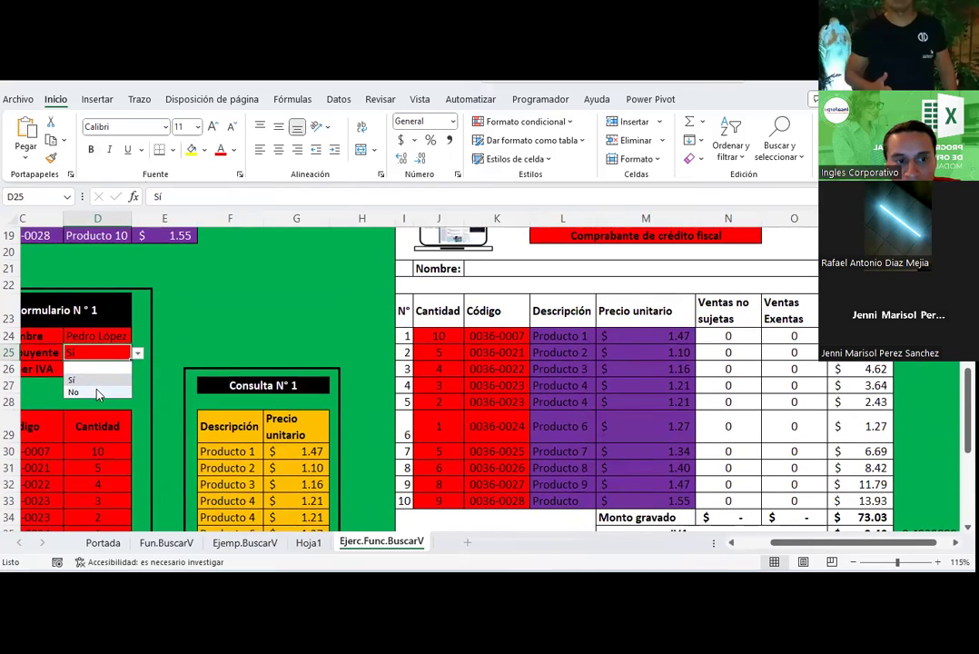
pyautogui.click(95, 391)
pyautogui.click(633, 236)
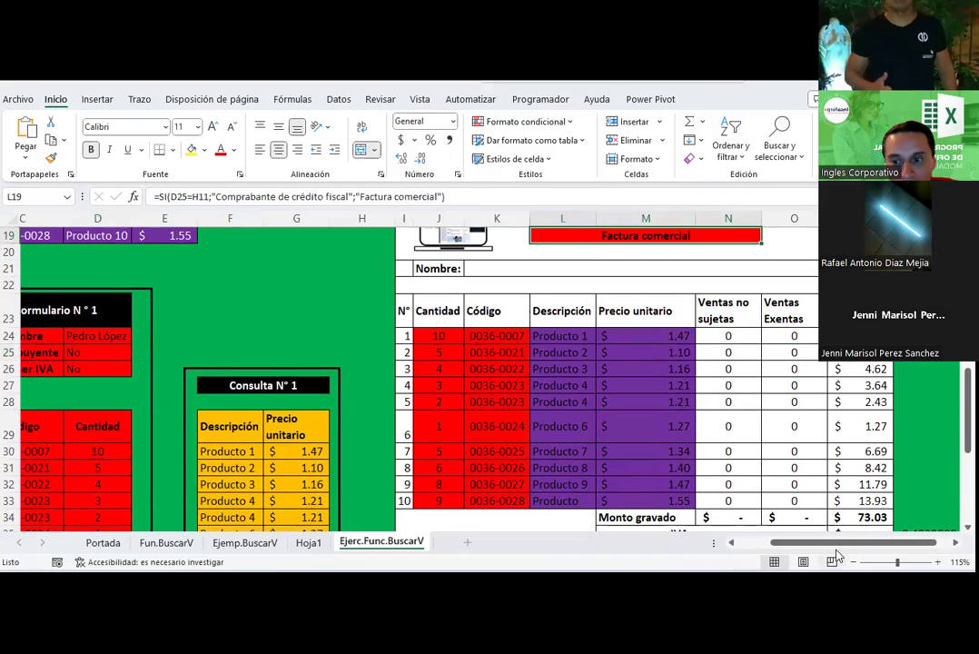
# Check the IVA result, the IVA RETENIDO cell and the Contribuyente and Retener IVA options.
pyautogui.hscroll(1, 850, 546)
pyautogui.scroll(-2, 690, 413)
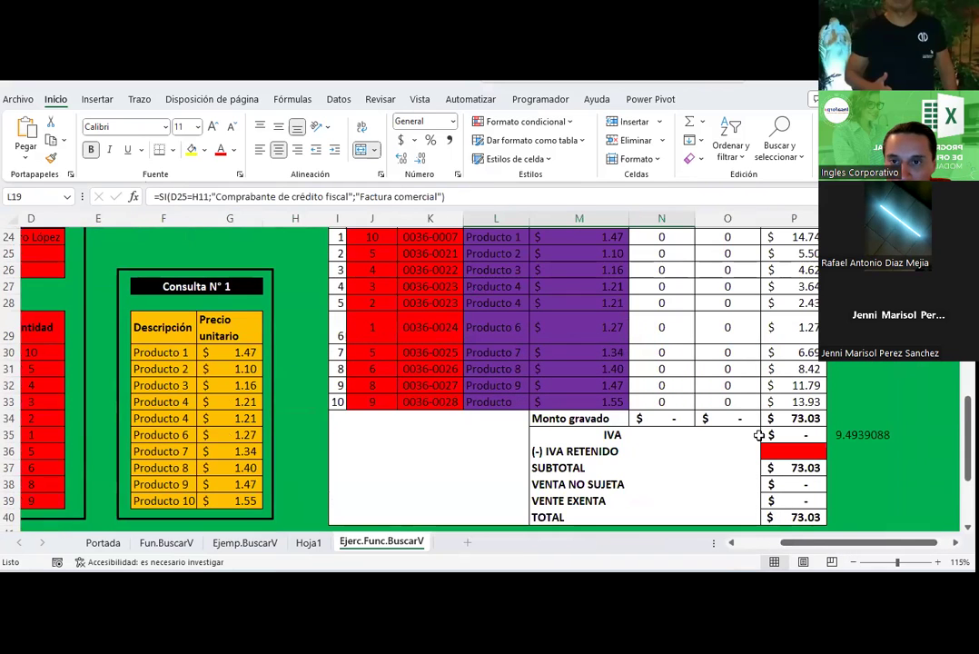
pyautogui.hscroll(1, 630, 452)
pyautogui.hscroll(2, 630, 452)
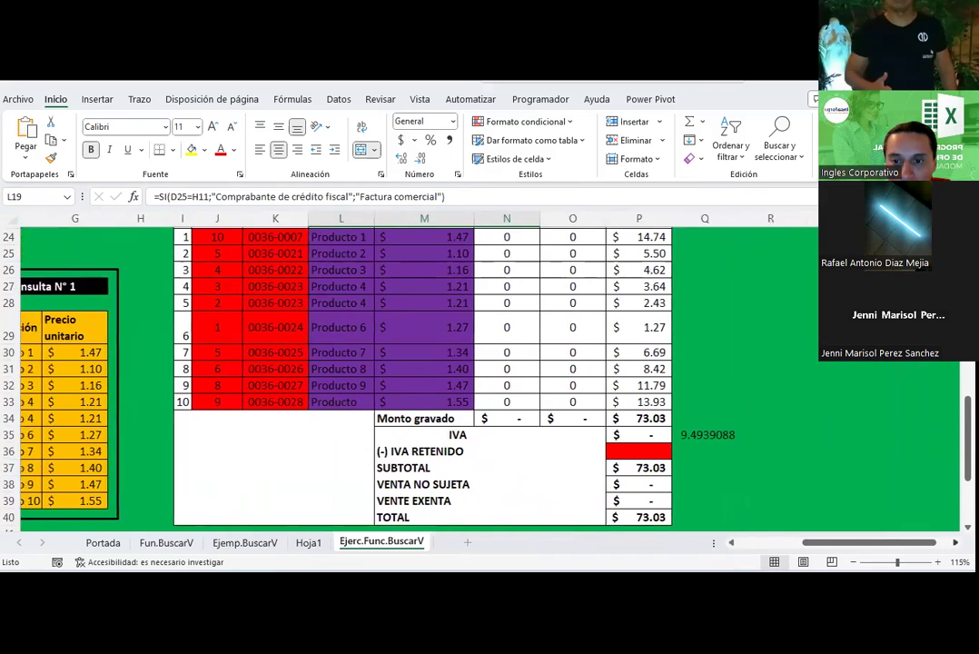
pyautogui.click(626, 435)
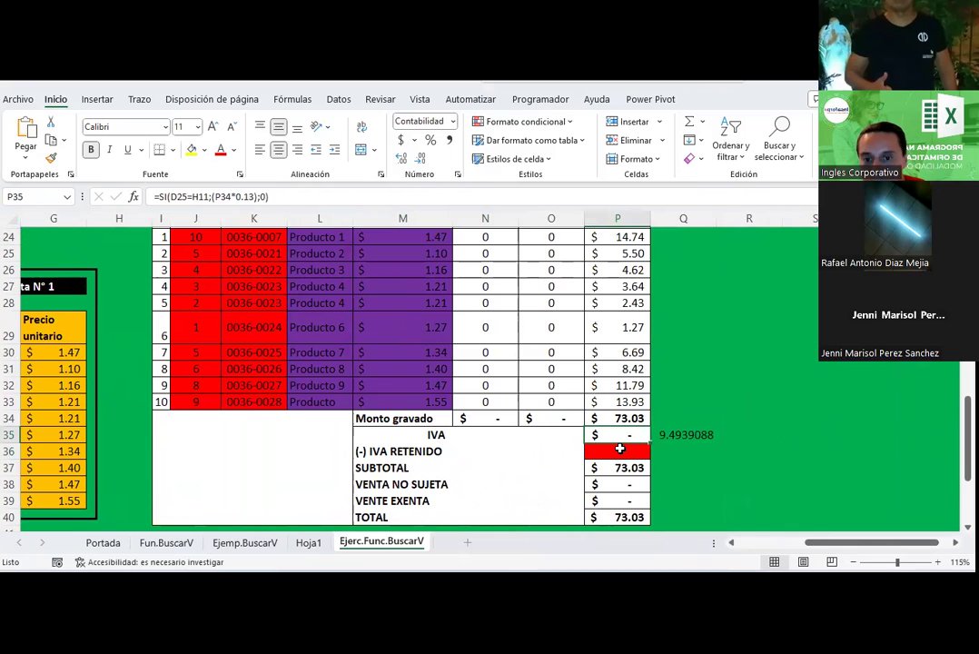
pyautogui.click(619, 449)
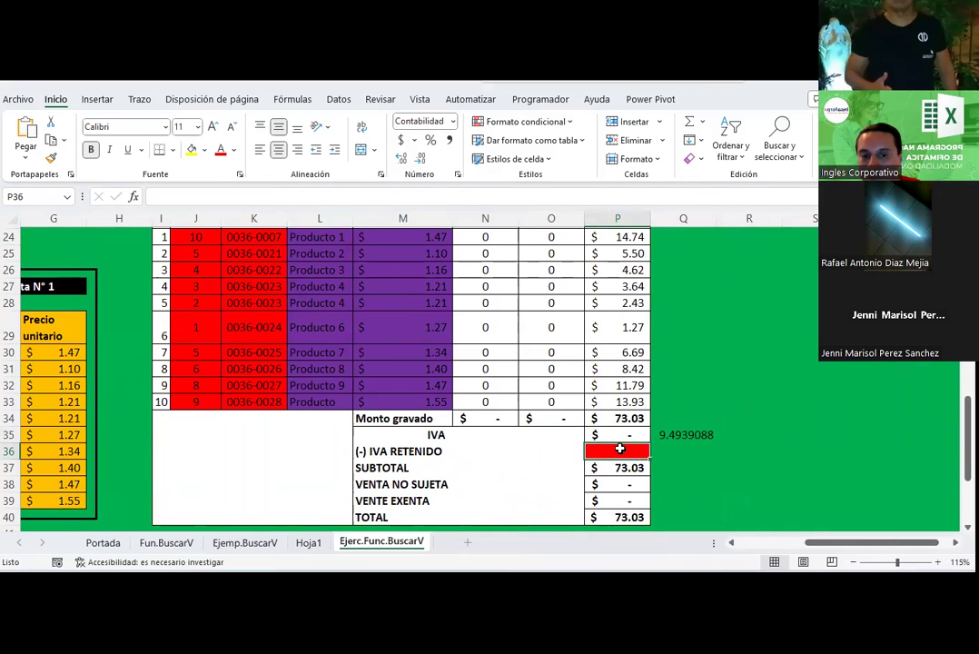
pyautogui.moveTo(832, 543); pyautogui.dragTo(772, 549)
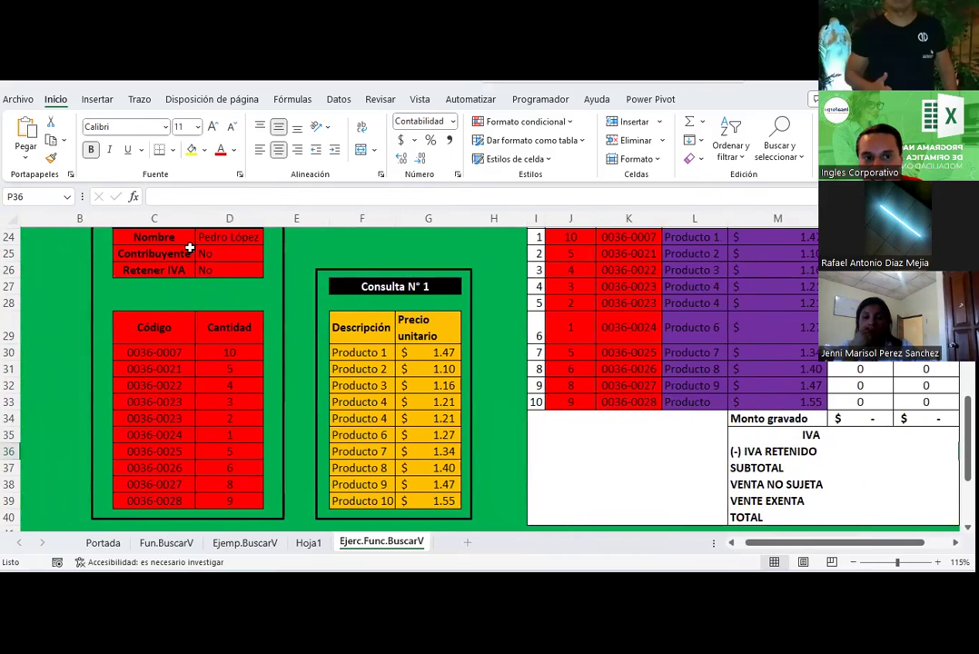
pyautogui.click(217, 255)
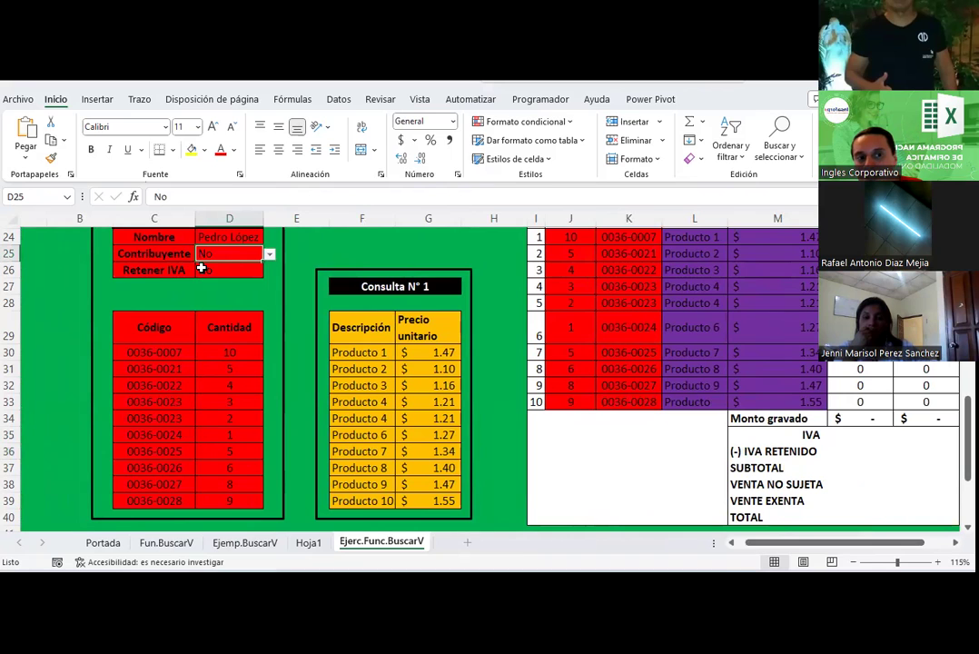
pyautogui.click(219, 270)
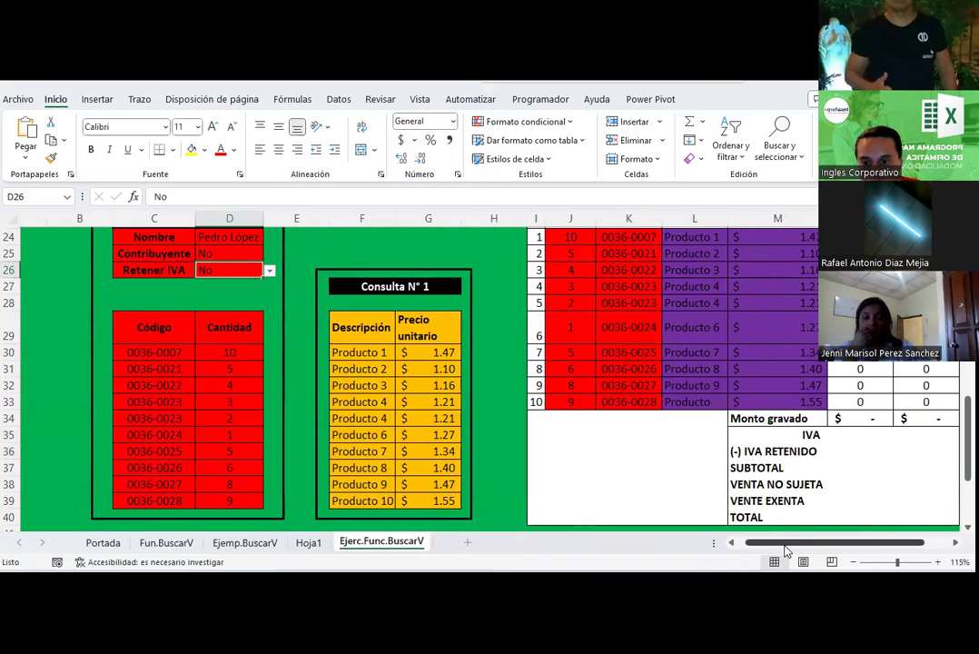
pyautogui.moveTo(777, 544); pyautogui.dragTo(834, 545)
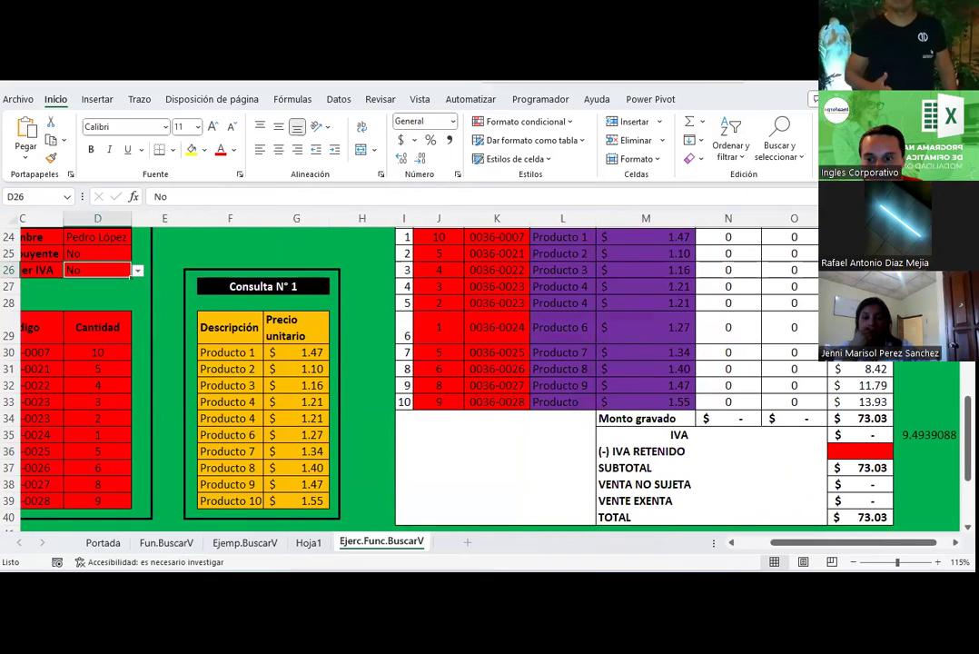
pyautogui.hscroll(1, 894, 517)
pyautogui.hscroll(1, 894, 517)
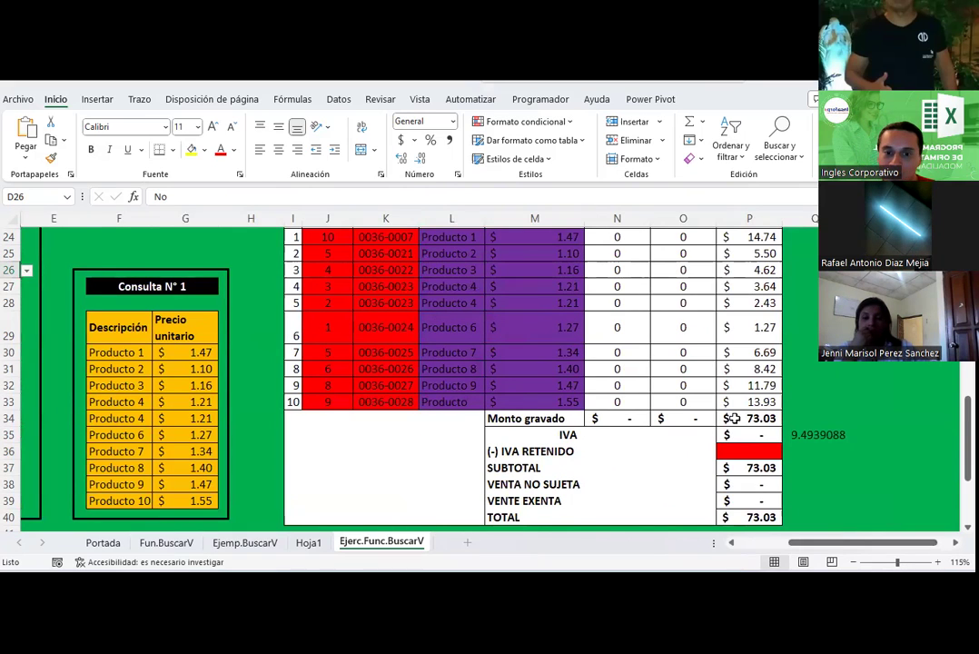
# Review P35's arguments and confirm =SI(D25=H11;(P34*0.13);0), which shows $ -.
pyautogui.click(741, 450)
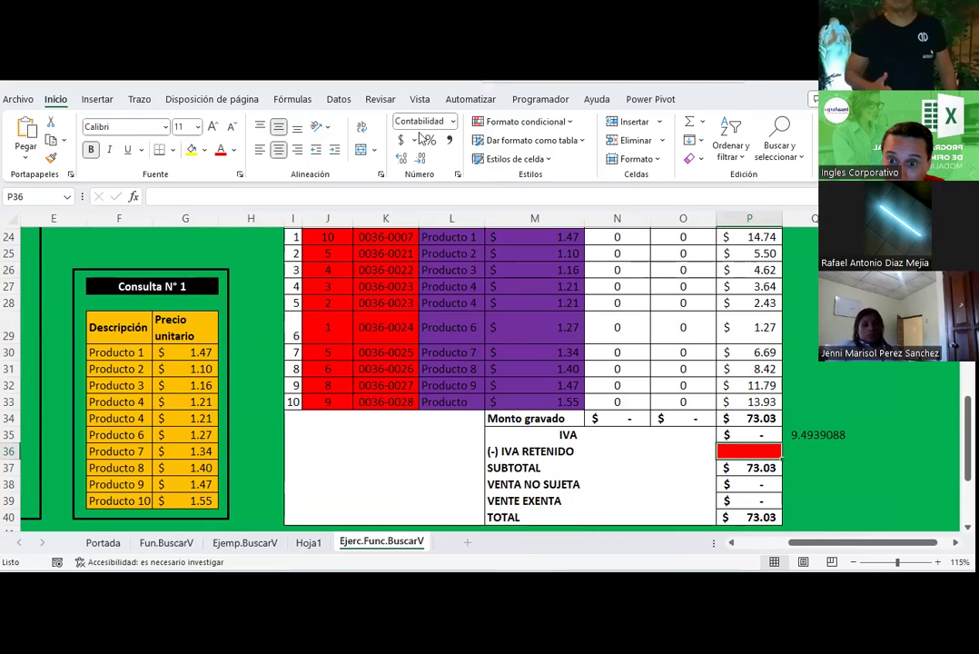
pyautogui.click(744, 436)
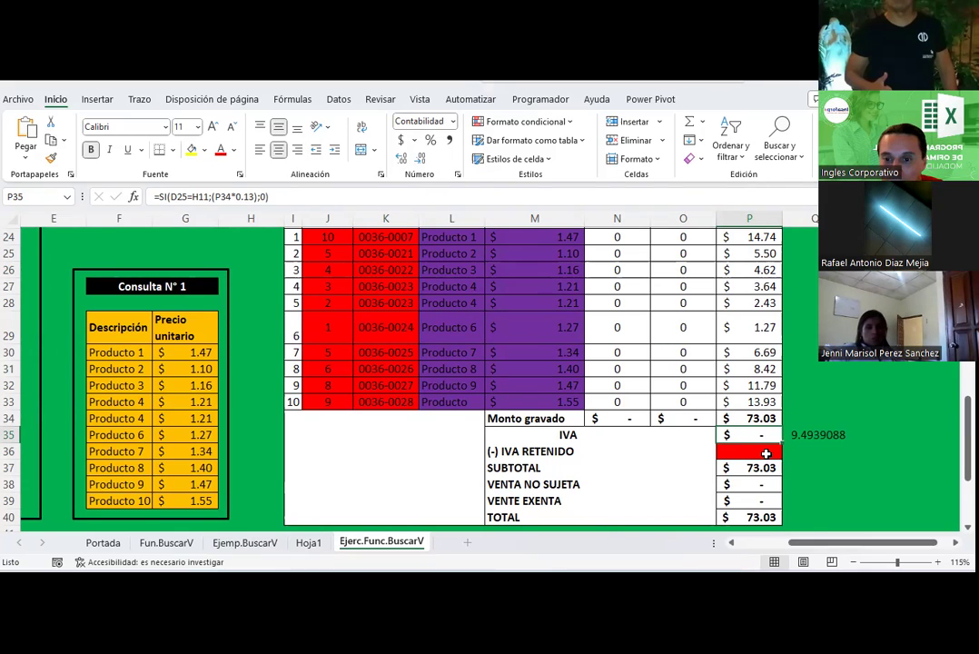
pyautogui.click(135, 197)
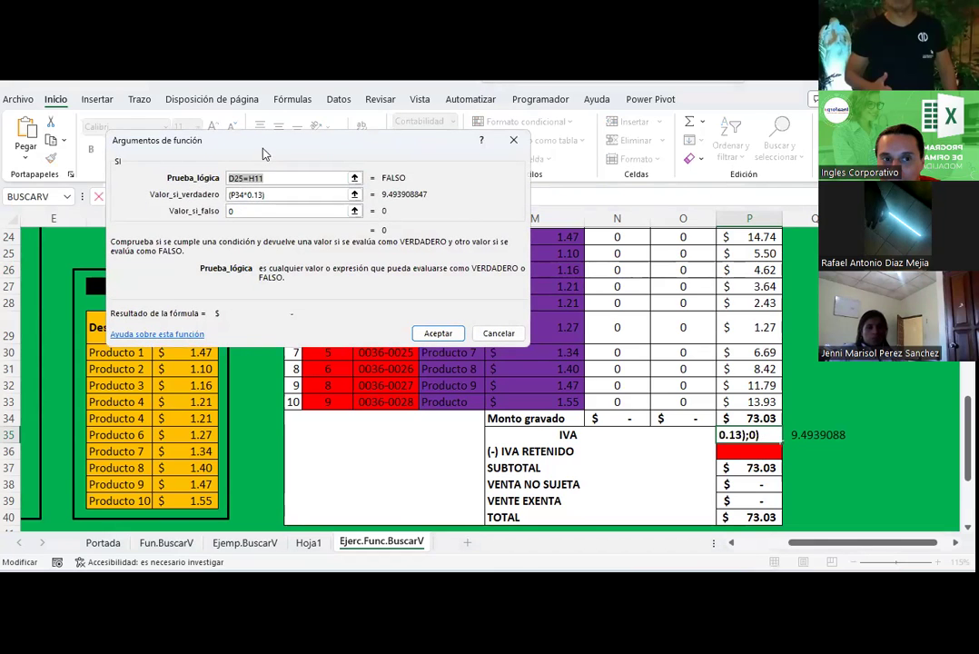
pyautogui.moveTo(260, 150); pyautogui.dragTo(379, 192)
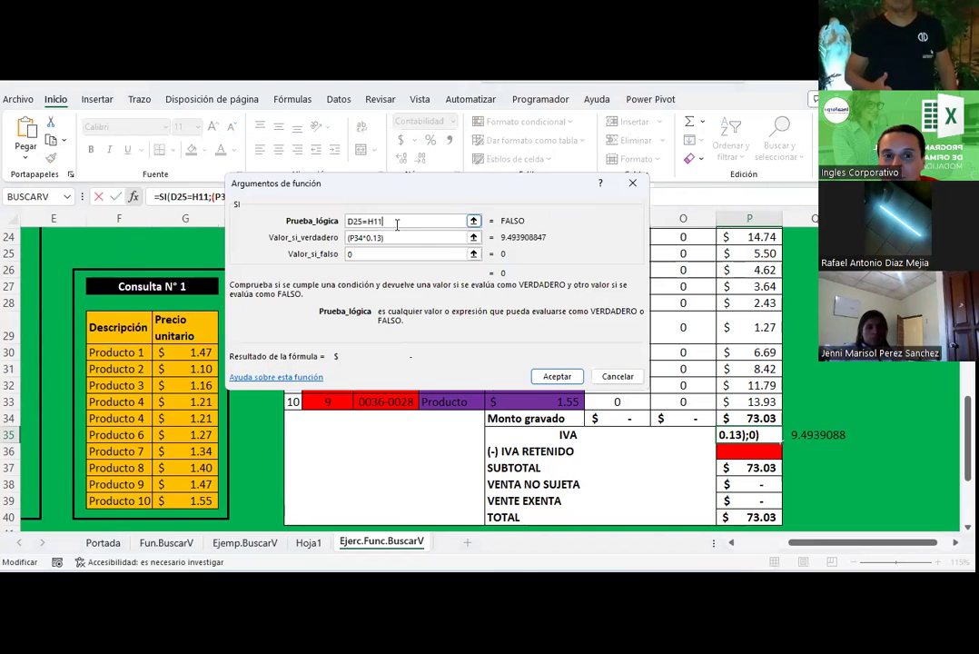
pyautogui.click(620, 376)
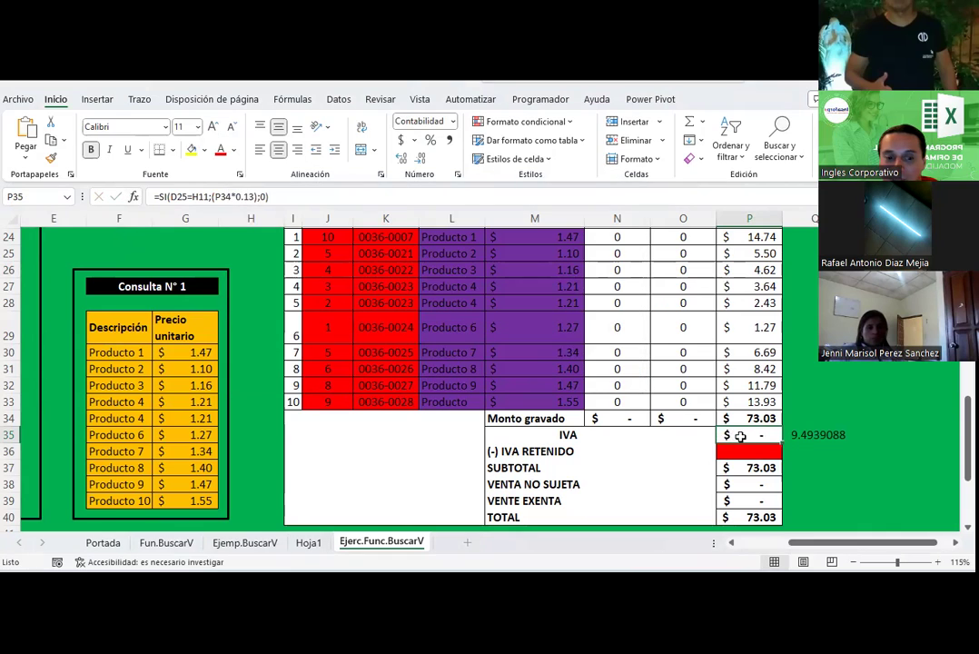
# Clear P35 and insert the SI function, searching 'si' under category Todo.
pyautogui.press('Delete')
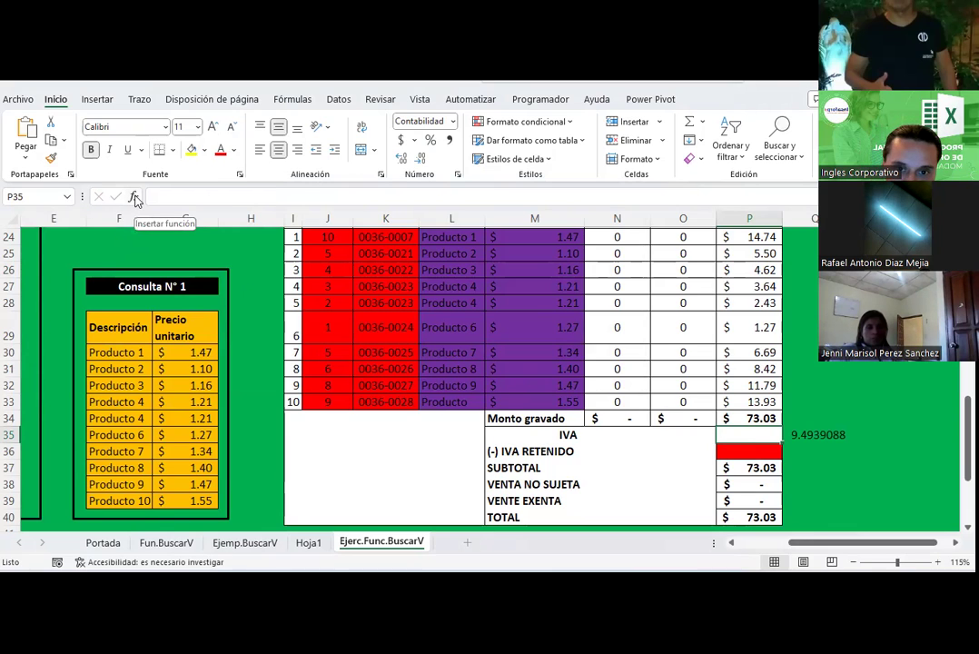
pyautogui.click(134, 198)
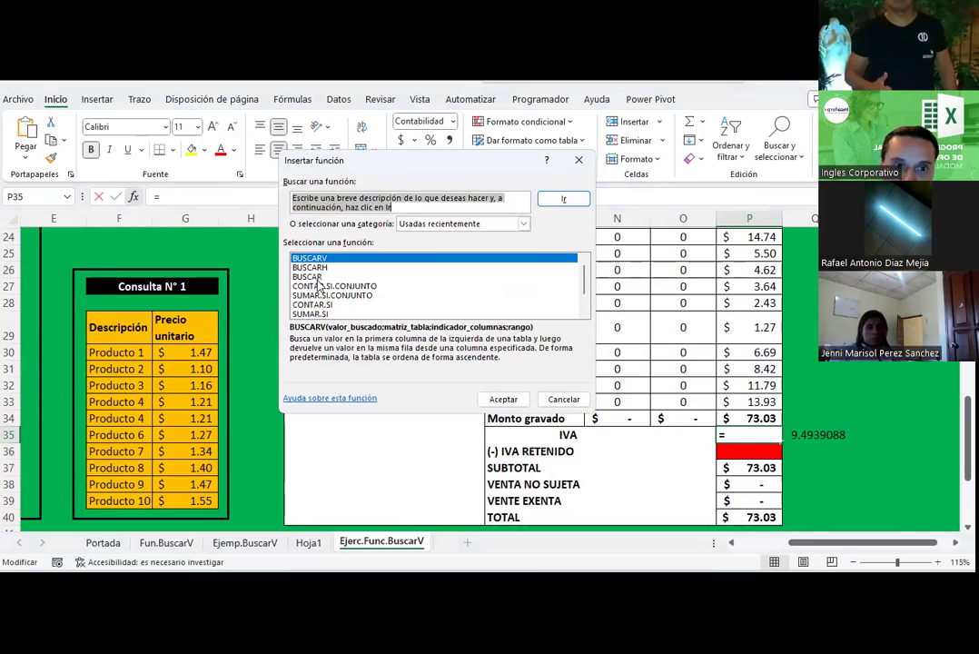
pyautogui.scroll(-1, 330, 312)
pyautogui.scroll(1, 328, 317)
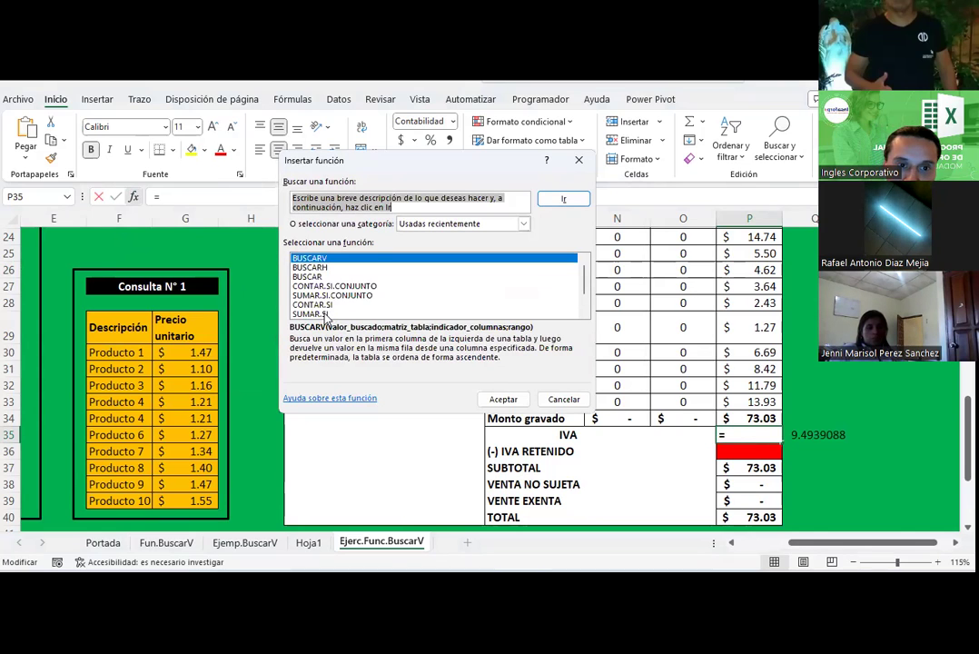
pyautogui.write('si')
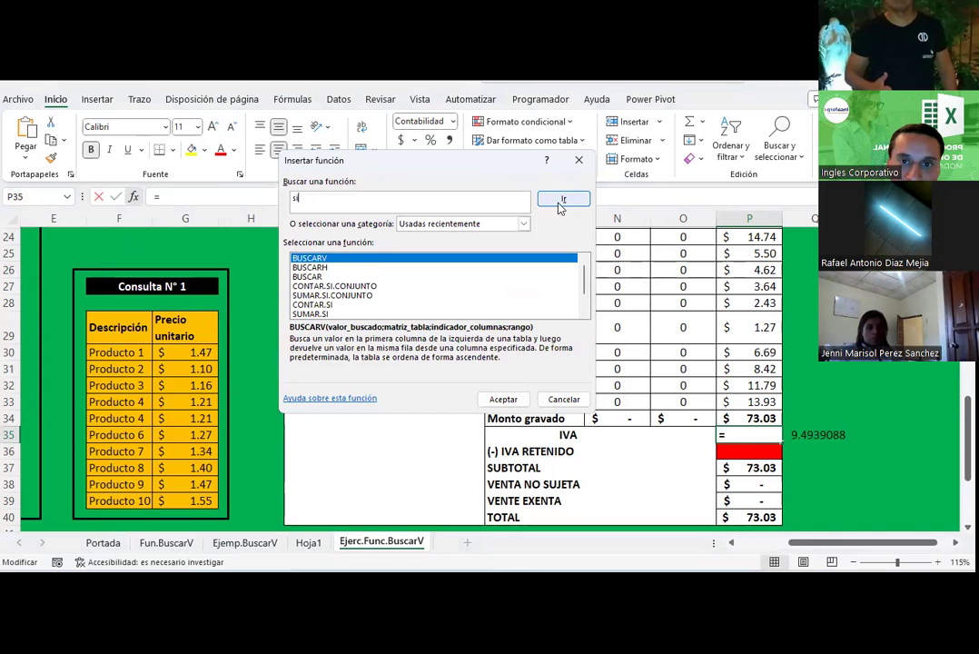
pyautogui.click(572, 203)
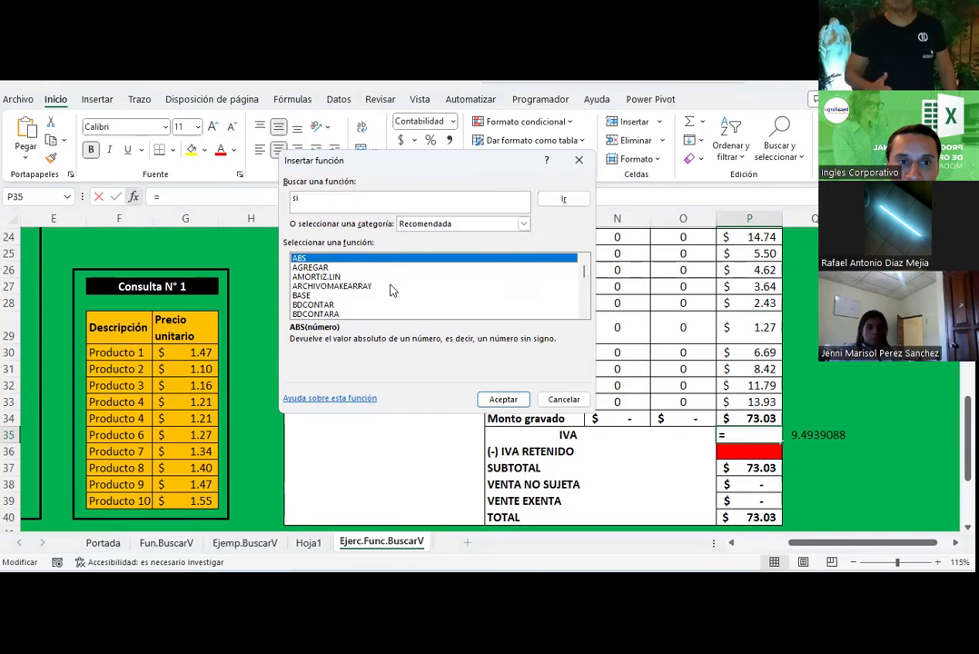
pyautogui.scroll(-5, 429, 291)
pyautogui.scroll(-5, 420, 287)
pyautogui.scroll(-5, 413, 291)
pyautogui.scroll(-5, 410, 290)
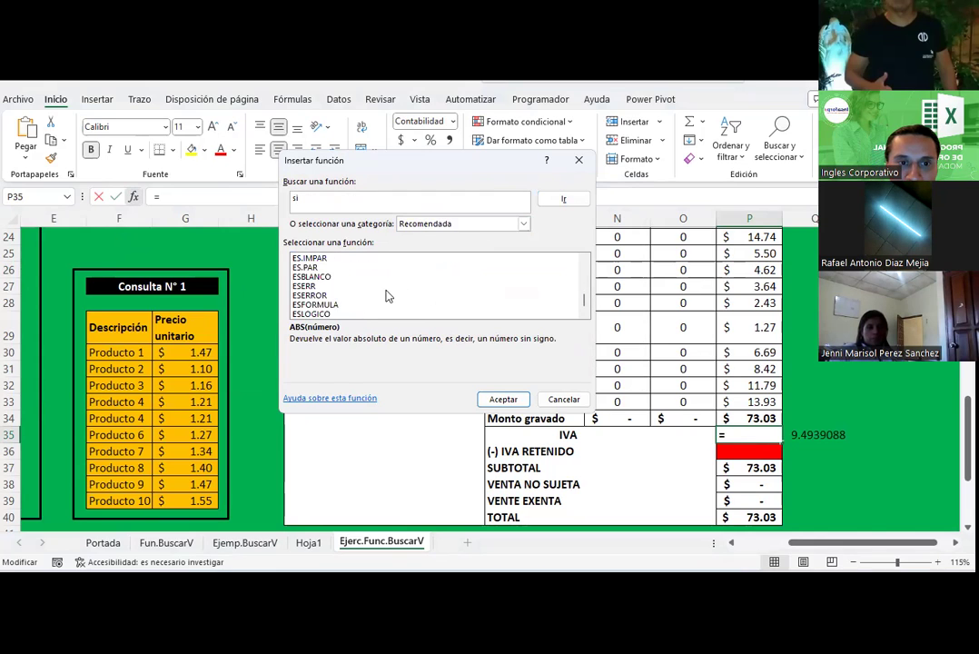
pyautogui.click(427, 223)
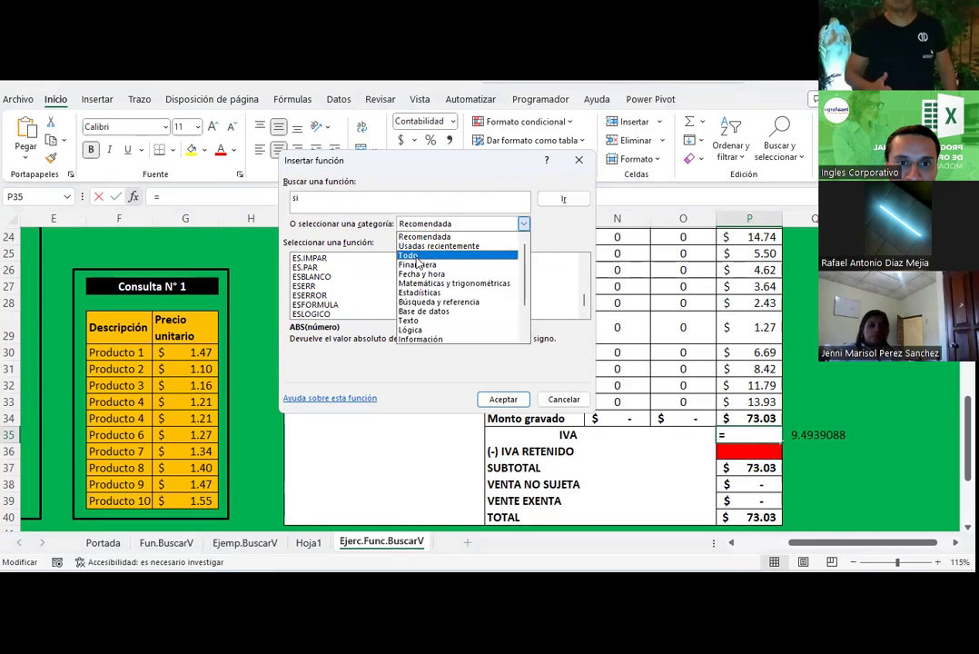
pyautogui.click(415, 259)
pyautogui.moveTo(586, 271); pyautogui.dragTo(582, 295)
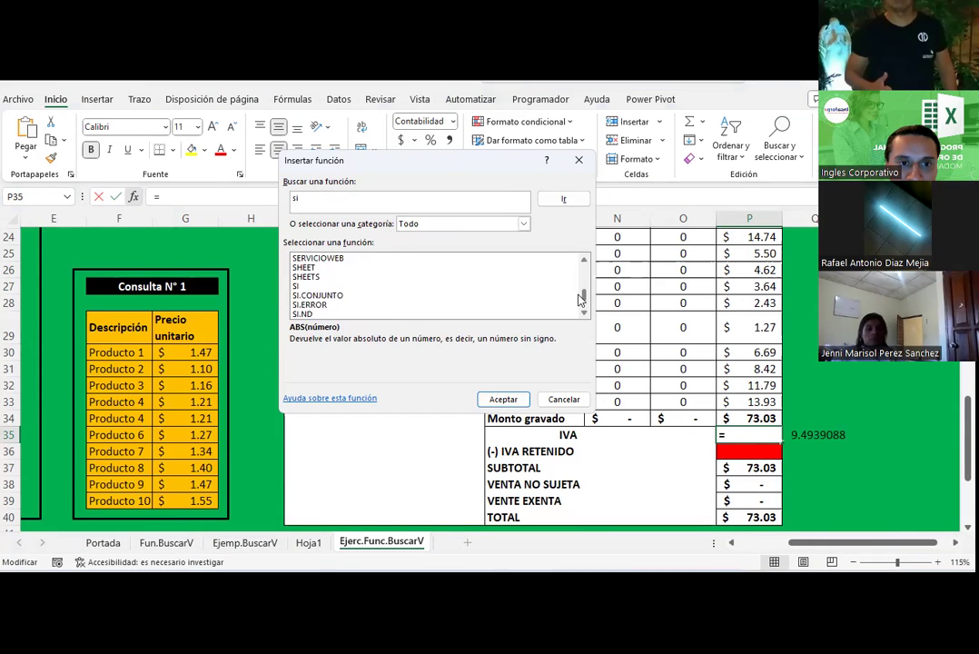
pyautogui.click(296, 286)
pyautogui.click(488, 399)
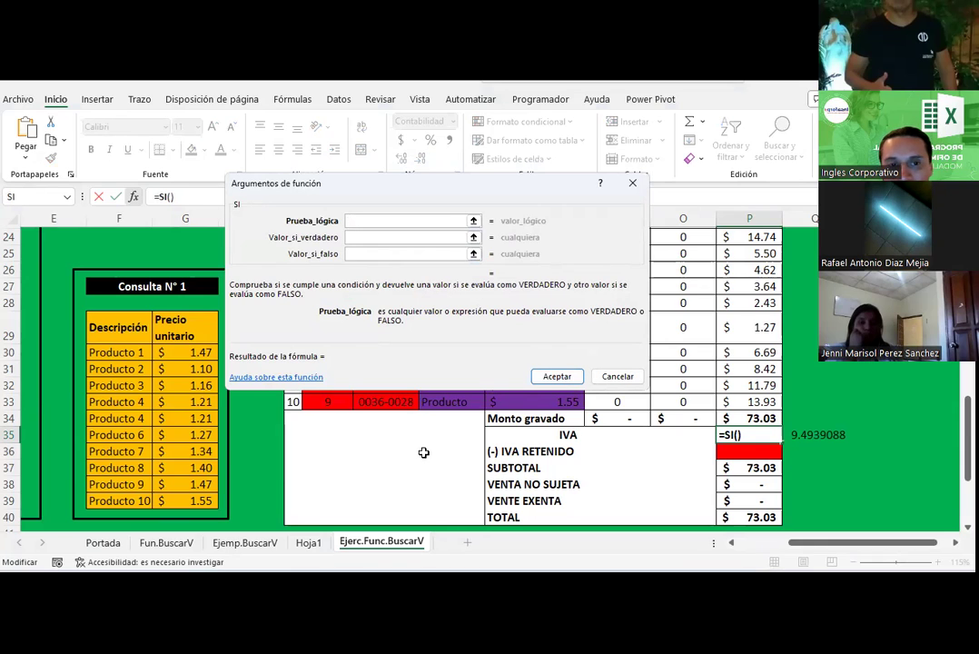
# Set the logical test to D25=H11, then move to Valor_si_verdadero.
pyautogui.scroll(2, 73, 300)
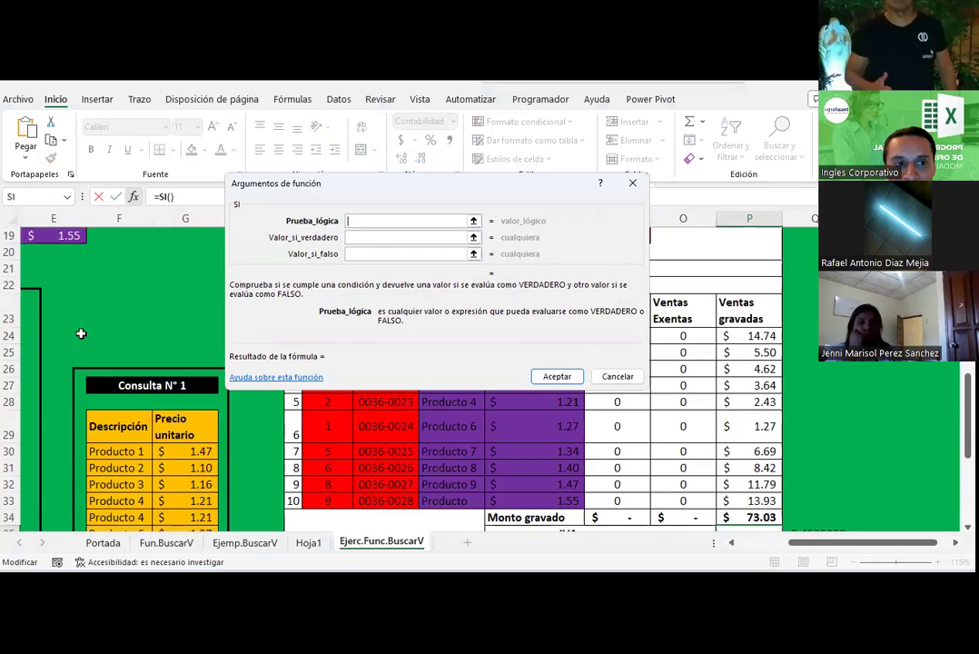
pyautogui.scroll(2, 79, 333)
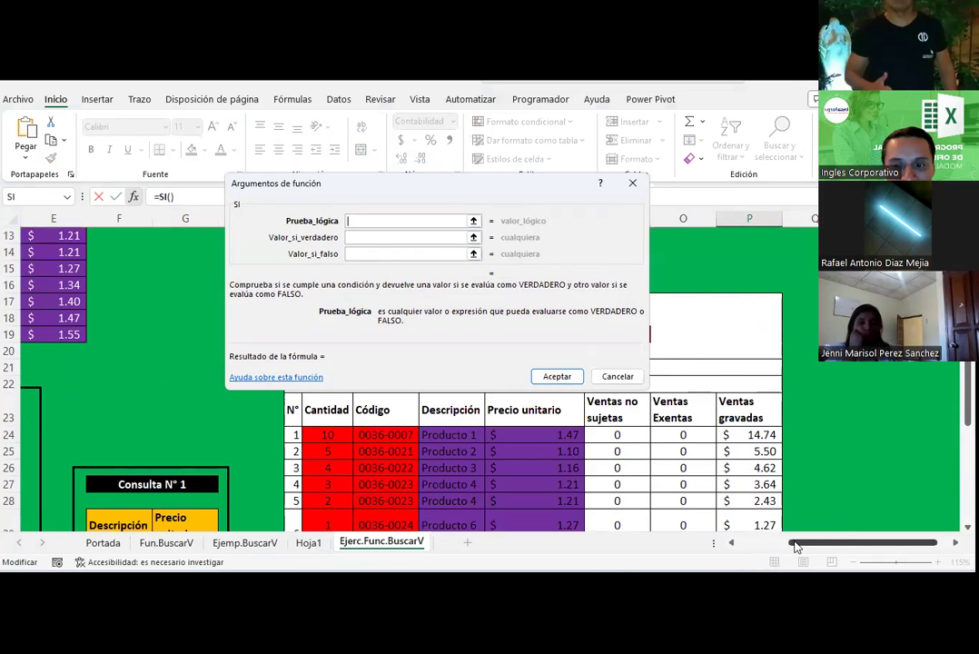
pyautogui.moveTo(795, 545); pyautogui.dragTo(781, 543)
pyautogui.click(207, 445)
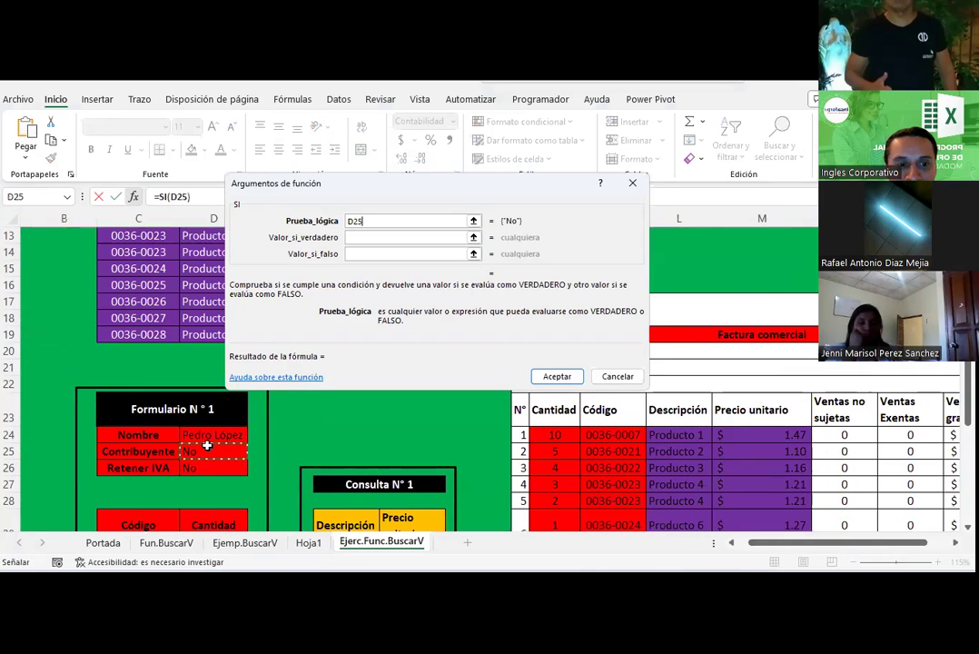
pyautogui.write('=')
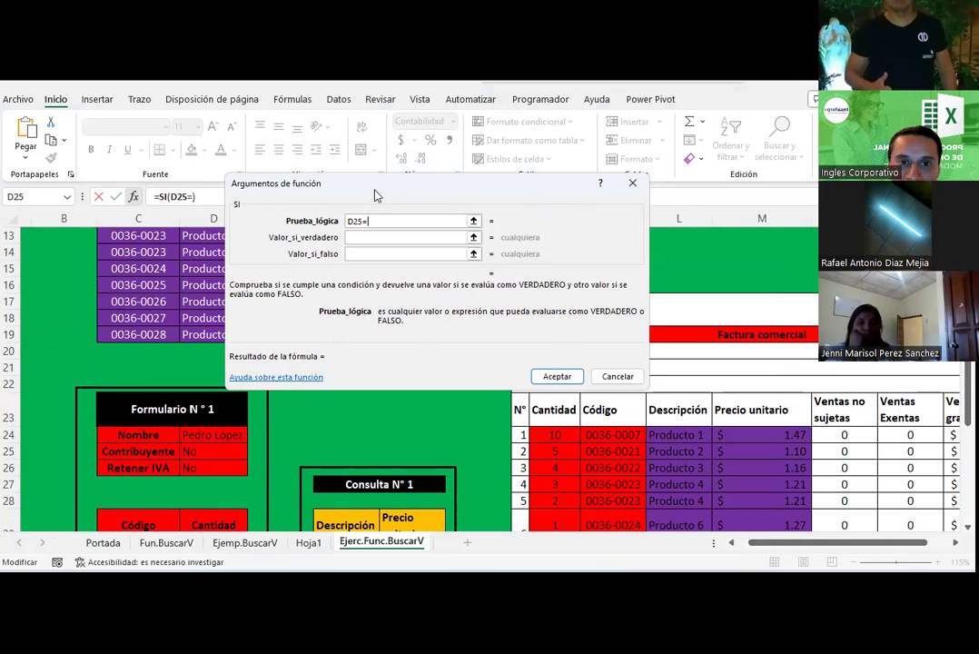
pyautogui.moveTo(377, 195); pyautogui.dragTo(446, 337)
pyautogui.scroll(2, 490, 286)
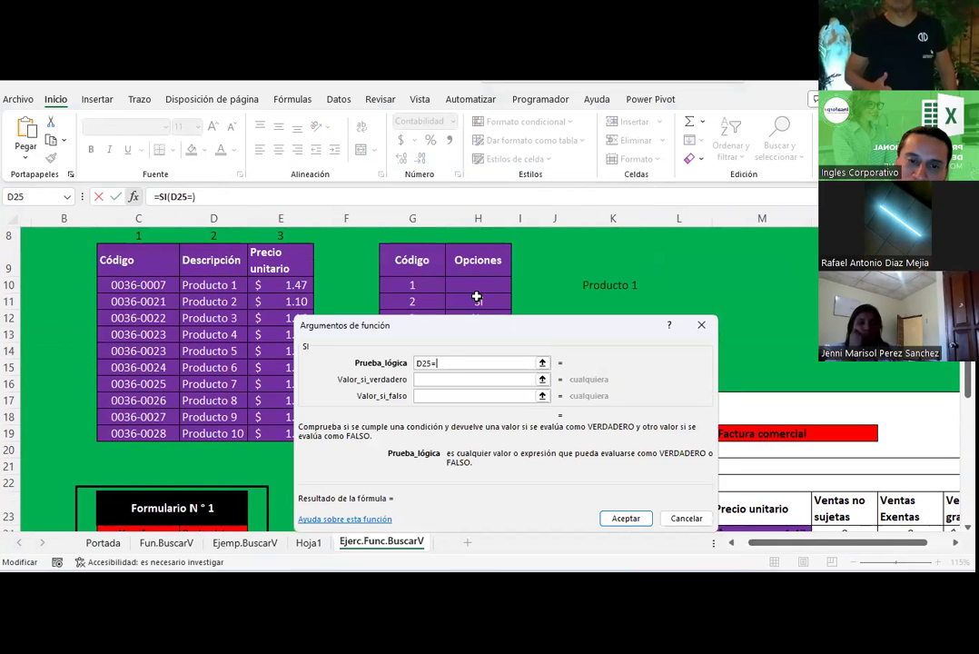
pyautogui.write('"s')
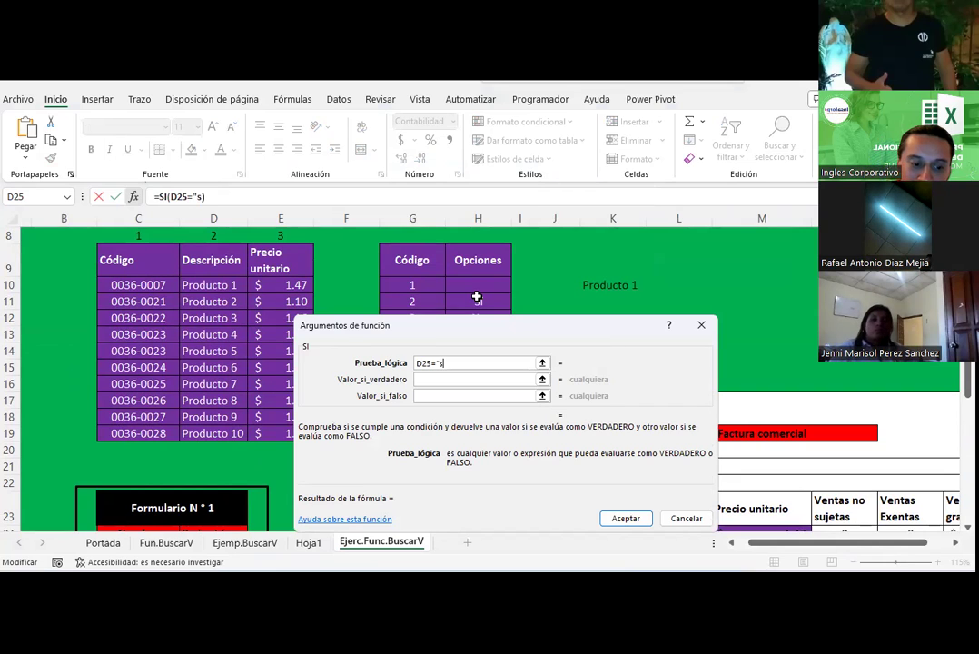
pyautogui.write('"')
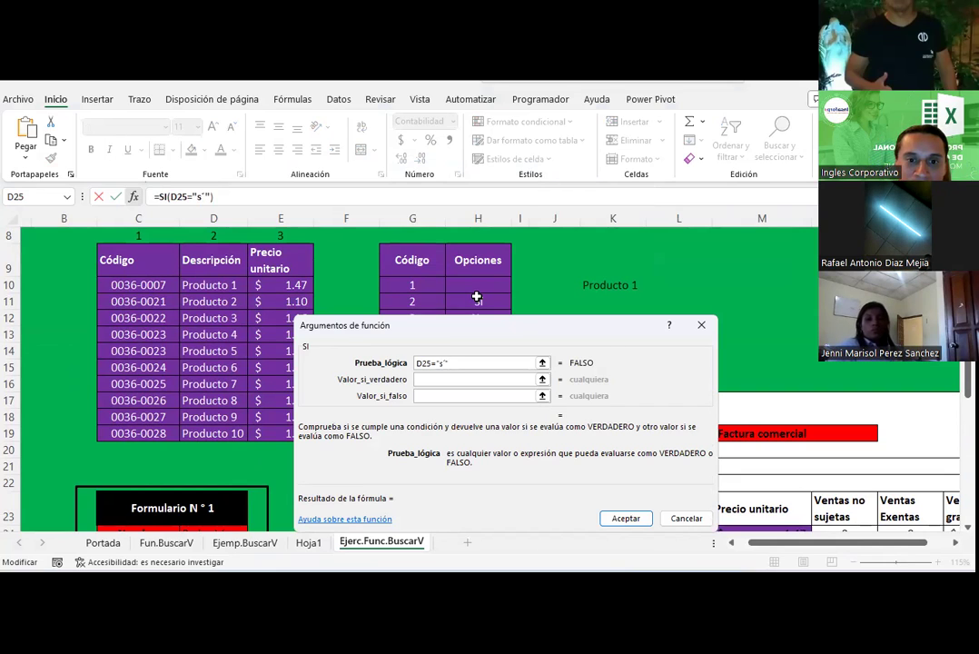
pyautogui.press('BackSpace')
pyautogui.press('BackSpace')
pyautogui.press('BackSpace')
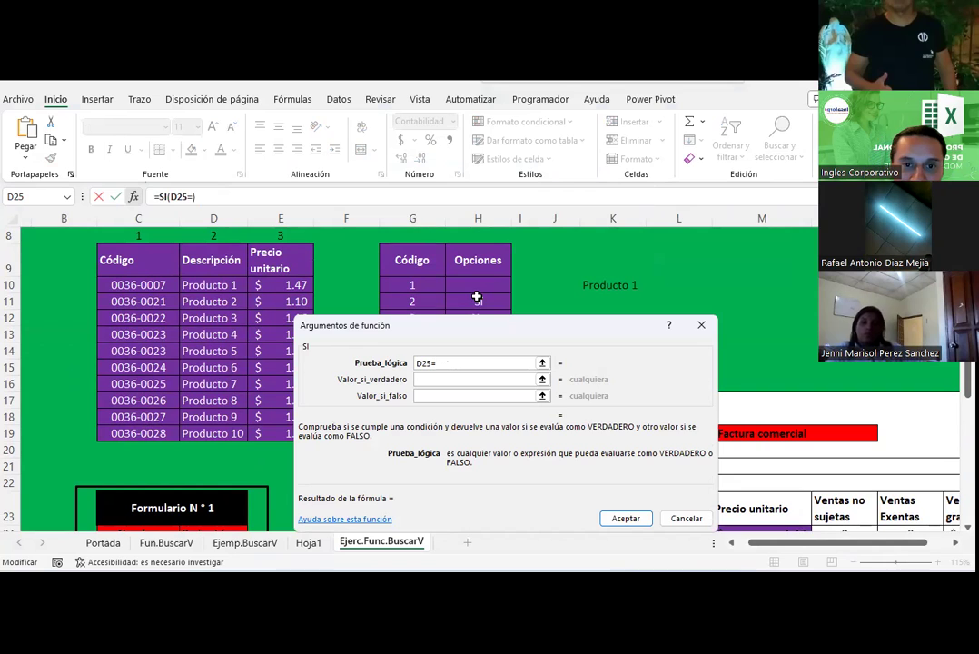
pyautogui.click(499, 297)
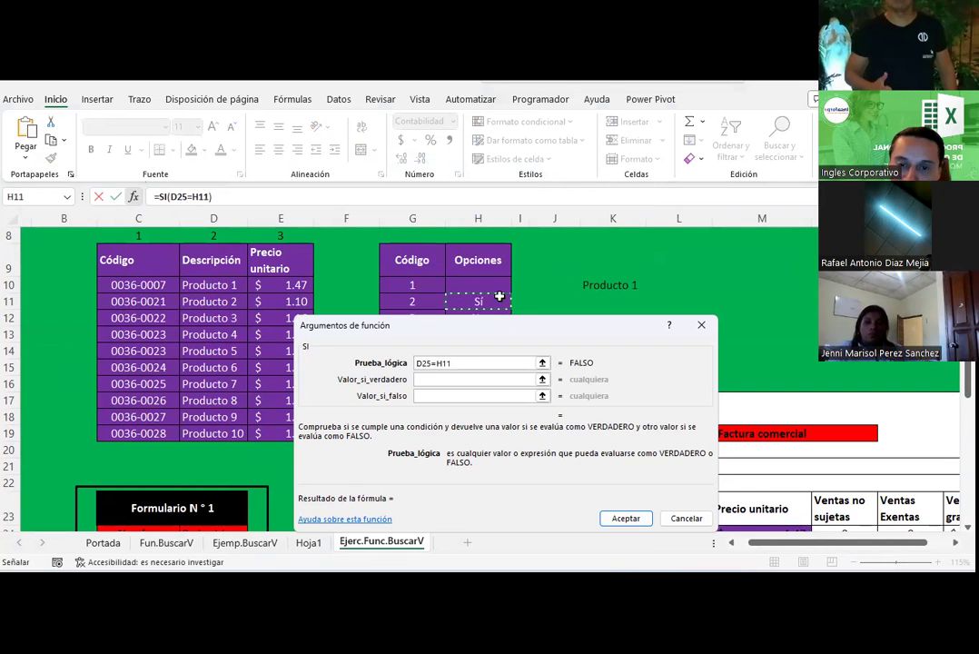
pyautogui.click(438, 376)
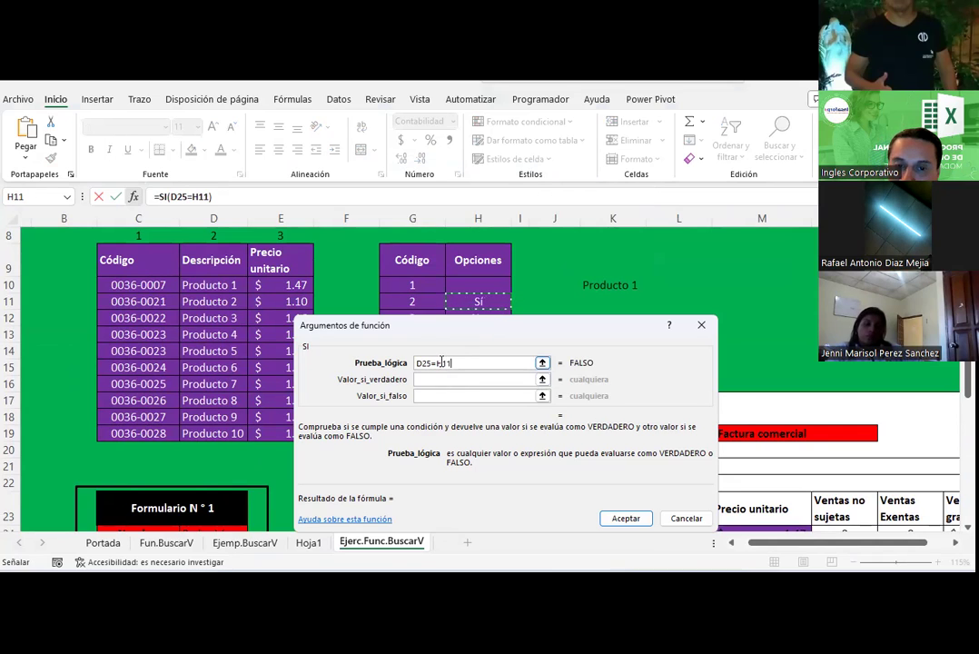
pyautogui.click(434, 378)
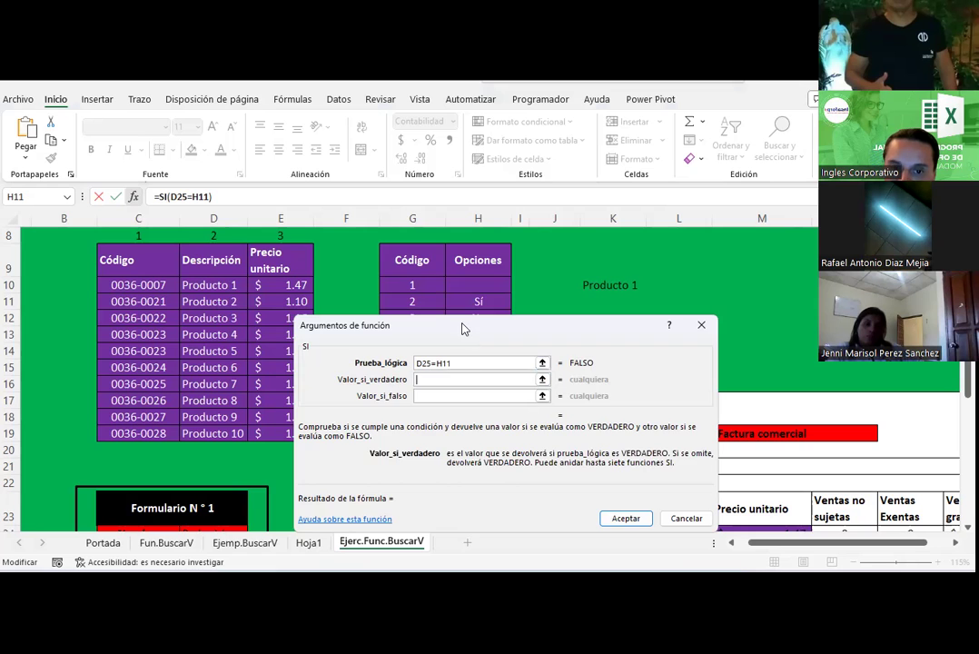
# Set the true value to (P34*.13) and the false value to 0, and confirm the formula.
pyautogui.moveTo(461, 328); pyautogui.dragTo(351, 231)
pyautogui.moveTo(787, 542); pyautogui.dragTo(818, 515)
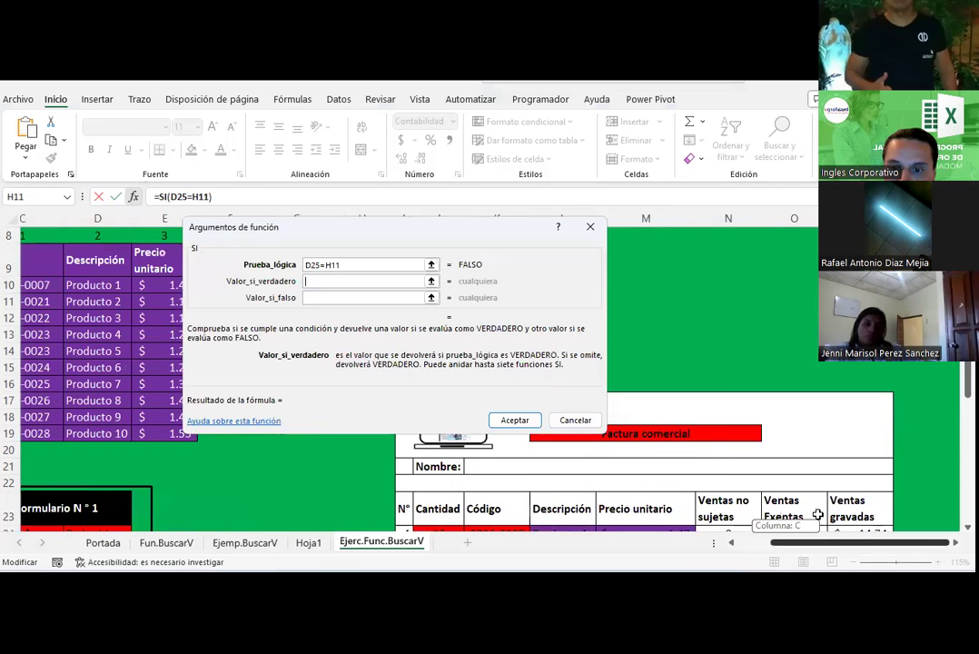
pyautogui.scroll(-3, 818, 515)
pyautogui.scroll(-2, 813, 518)
pyautogui.scroll(1, 809, 501)
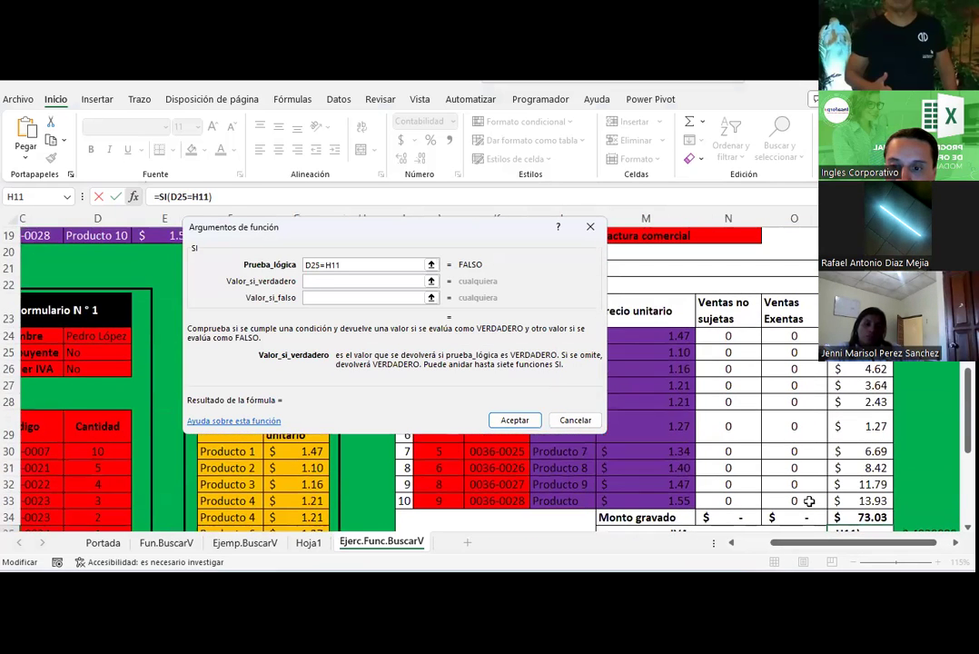
pyautogui.click(844, 517)
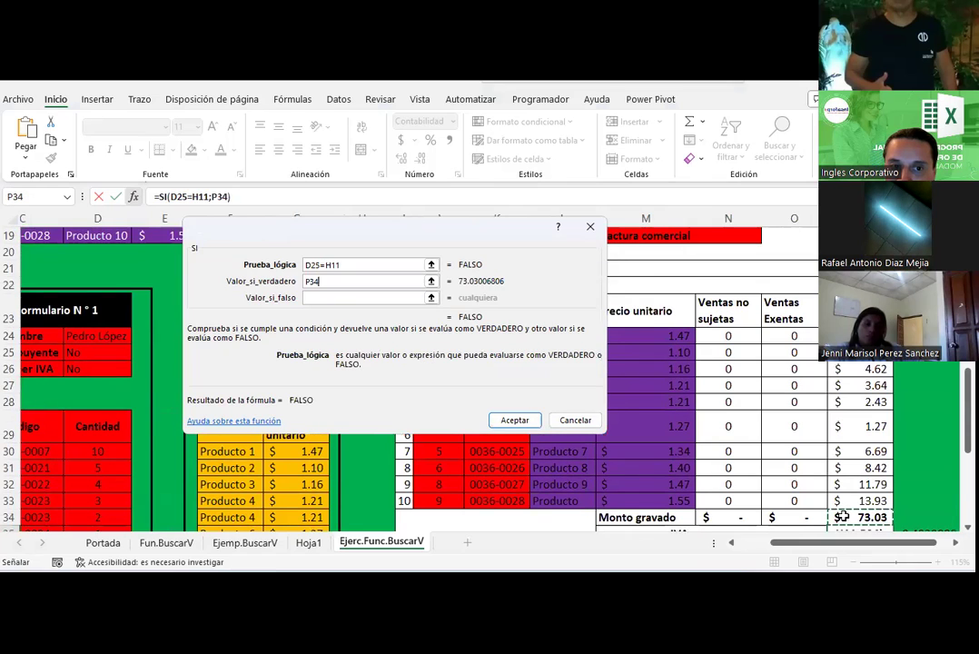
pyautogui.write('*.13')
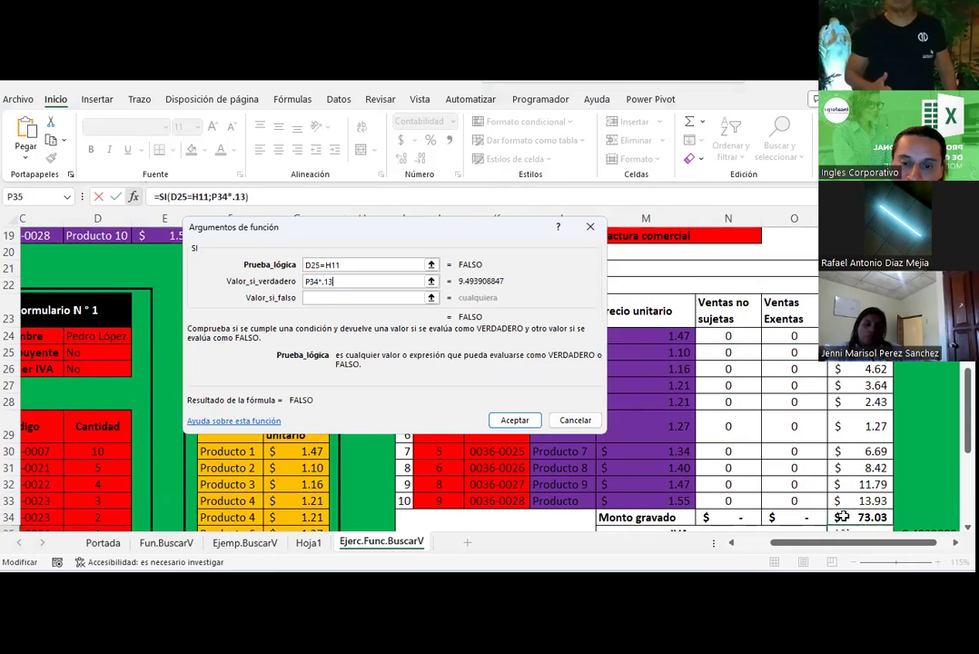
pyautogui.write(')')
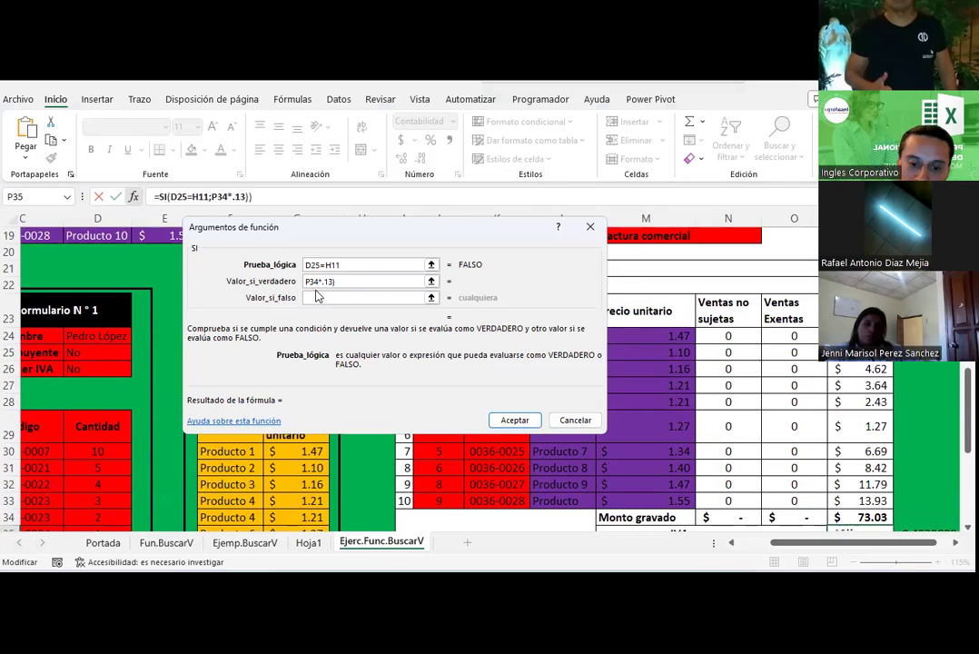
pyautogui.write('(')
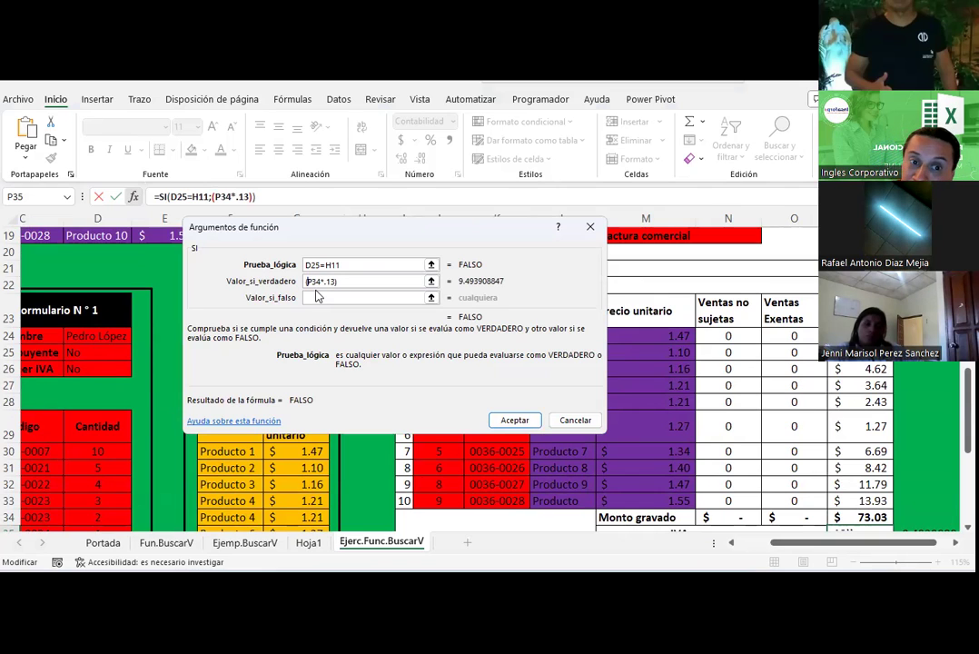
pyautogui.click(323, 298)
pyautogui.write('0')
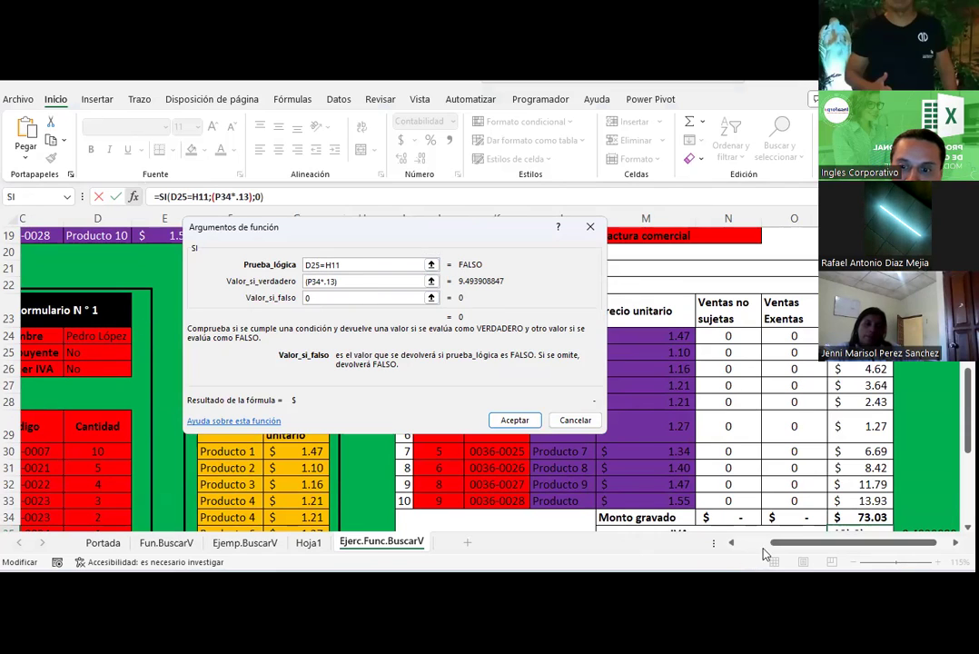
pyautogui.hscroll(-3, 764, 550)
pyautogui.moveTo(335, 229); pyautogui.dragTo(445, 149)
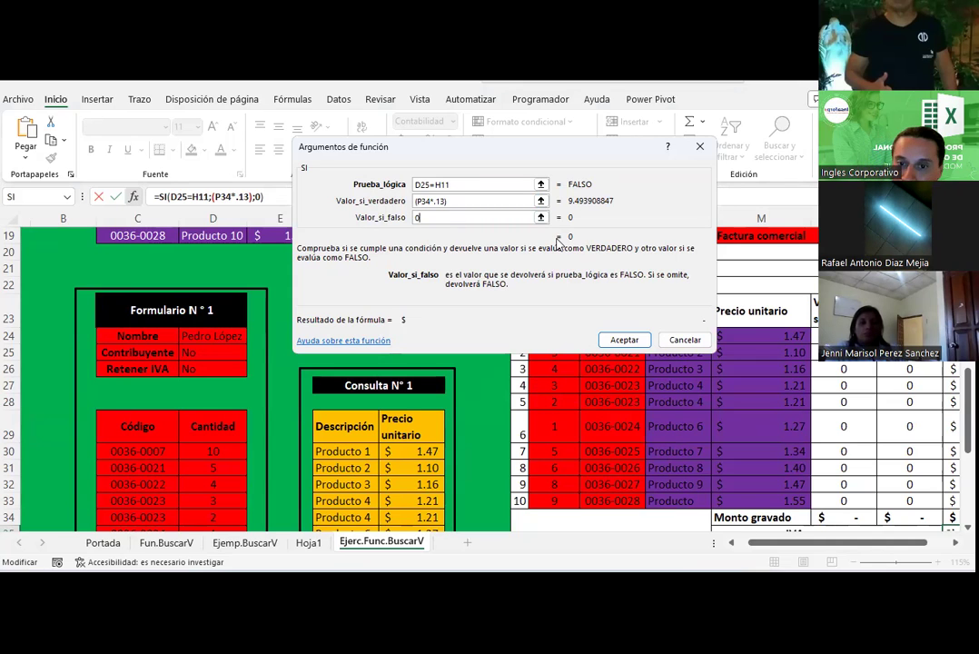
pyautogui.click(625, 340)
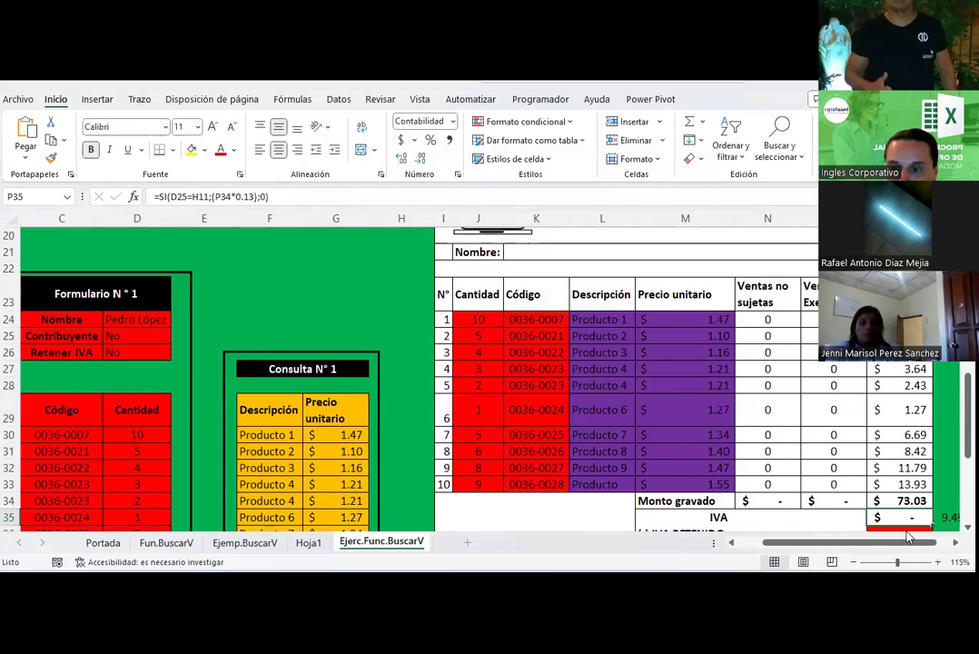
# Switch Contribuyente in D25 to Sí and check P35 now shows $9.49 IVA.
pyautogui.moveTo(893, 544); pyautogui.dragTo(907, 543)
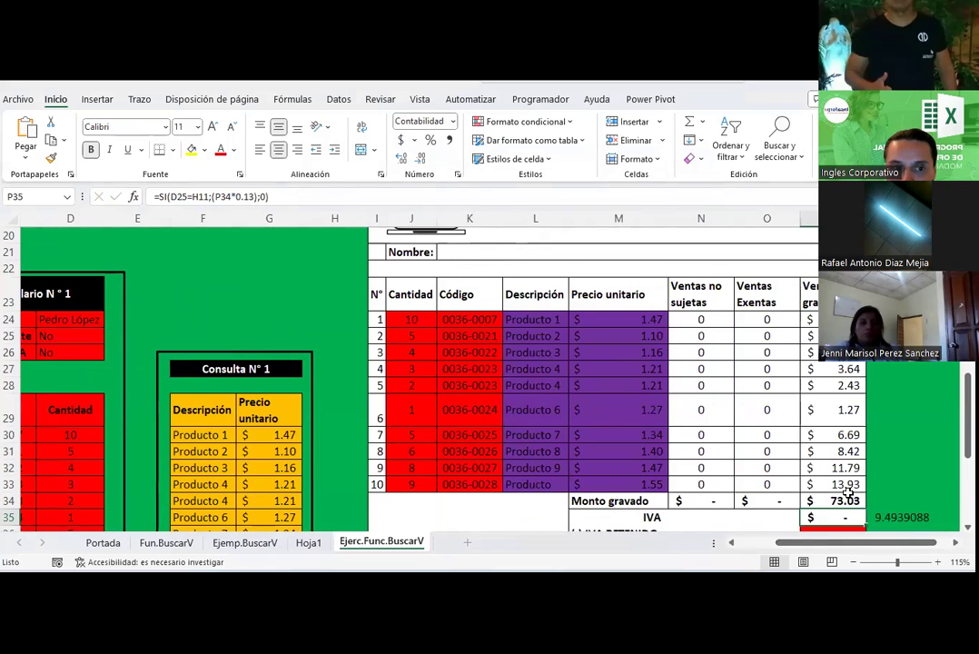
pyautogui.hscroll(3, 837, 515)
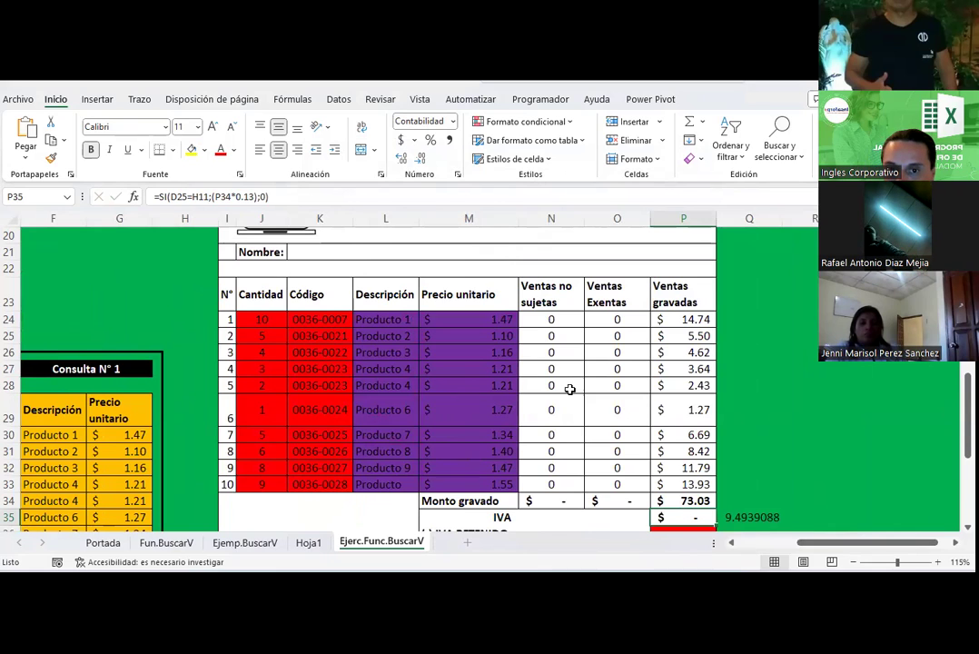
pyautogui.scroll(1, 480, 338)
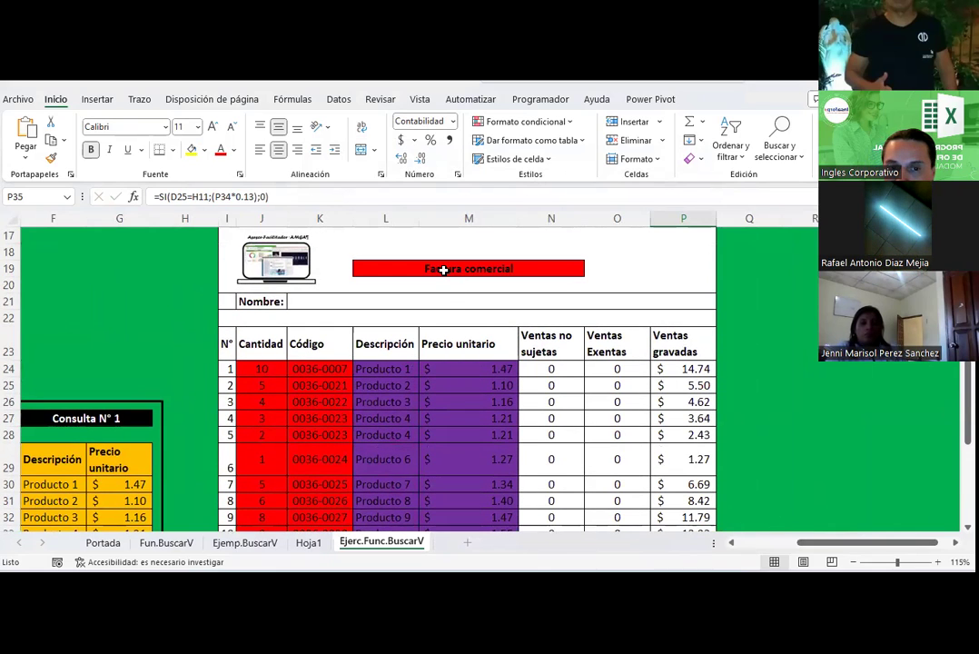
pyautogui.scroll(-2, 709, 473)
pyautogui.moveTo(807, 542); pyautogui.dragTo(774, 544)
pyautogui.click(94, 288)
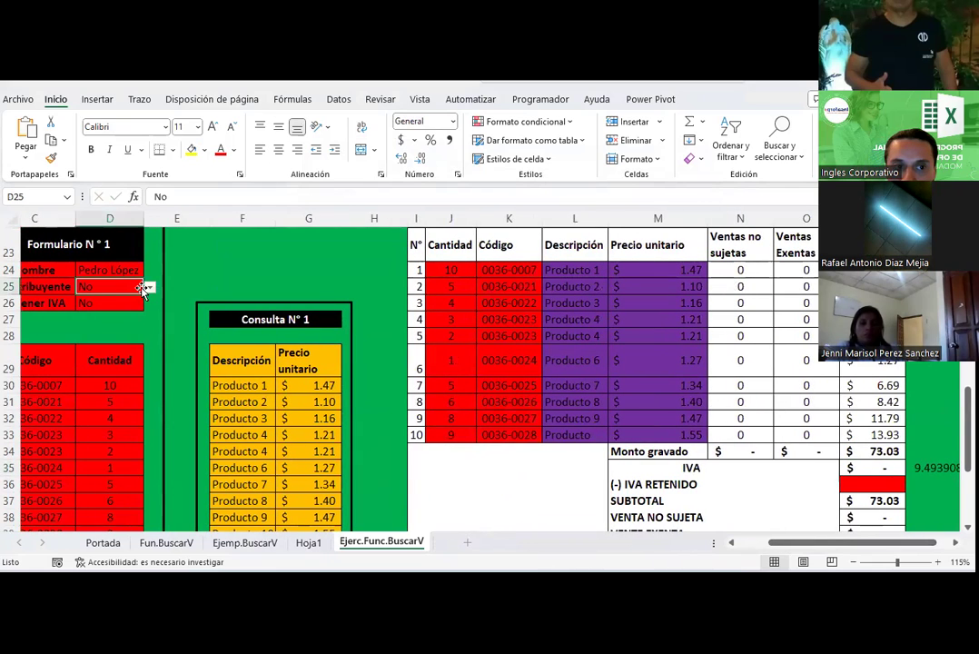
pyautogui.click(149, 287)
pyautogui.click(90, 300)
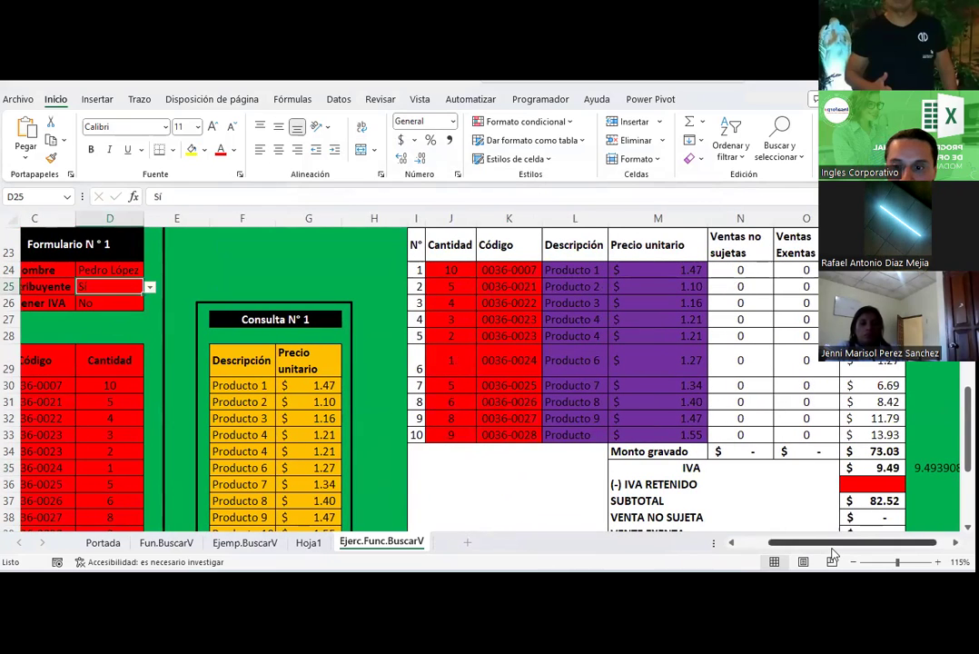
pyautogui.moveTo(827, 543); pyautogui.dragTo(840, 542)
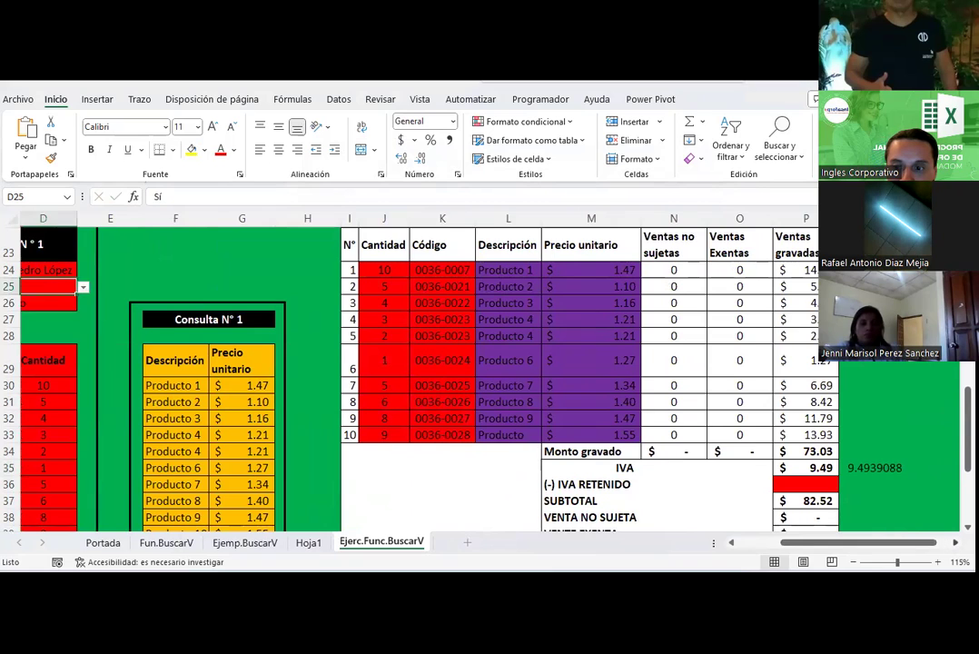
pyautogui.hscroll(2, 772, 490)
pyautogui.hscroll(1, 682, 472)
pyautogui.click(636, 468)
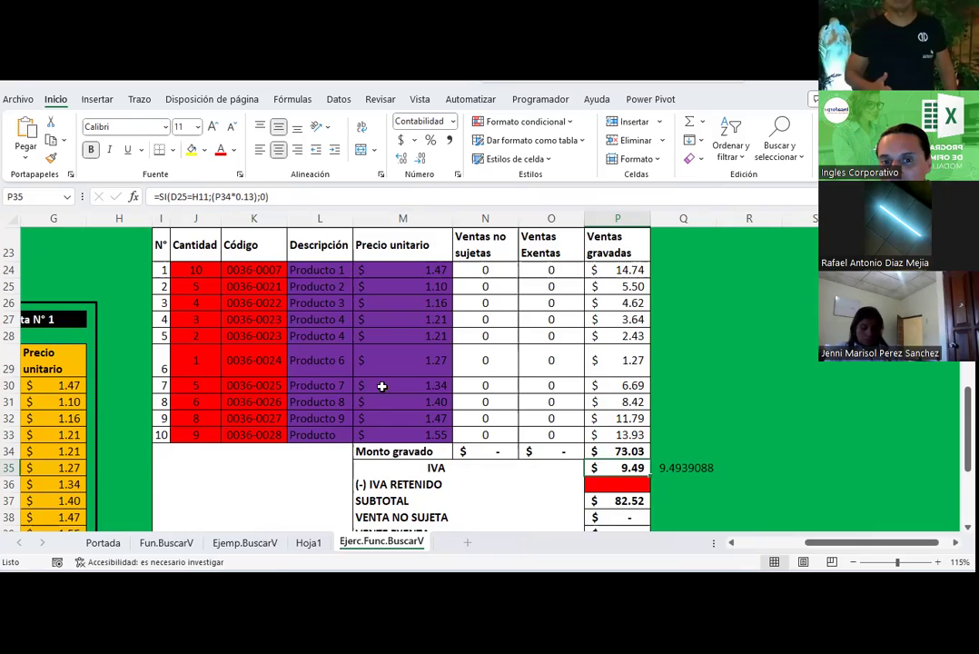
# Inspect the title formula in L19 and the Sí, No and blank options in Tabla N°2.
pyautogui.scroll(2, 407, 374)
pyautogui.click(381, 267)
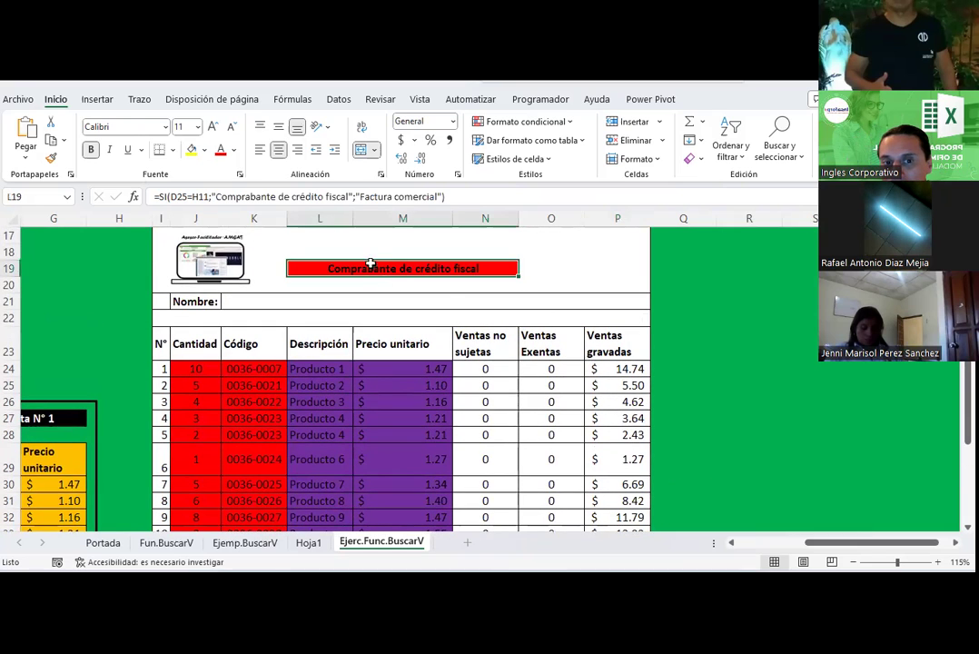
pyautogui.moveTo(854, 551); pyautogui.dragTo(804, 551)
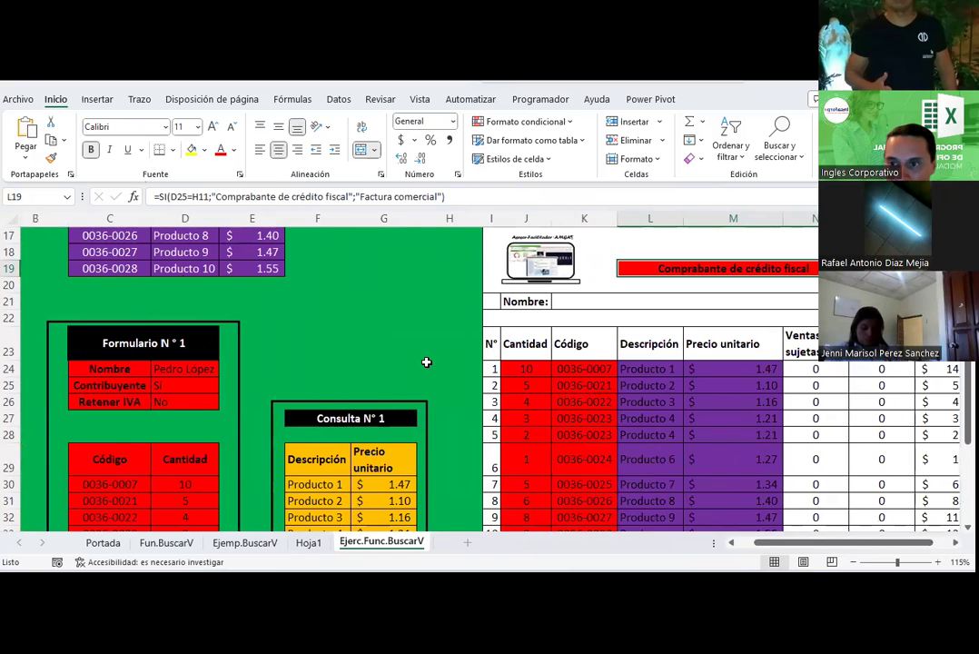
pyautogui.scroll(1, 426, 362)
pyautogui.scroll(3, 455, 336)
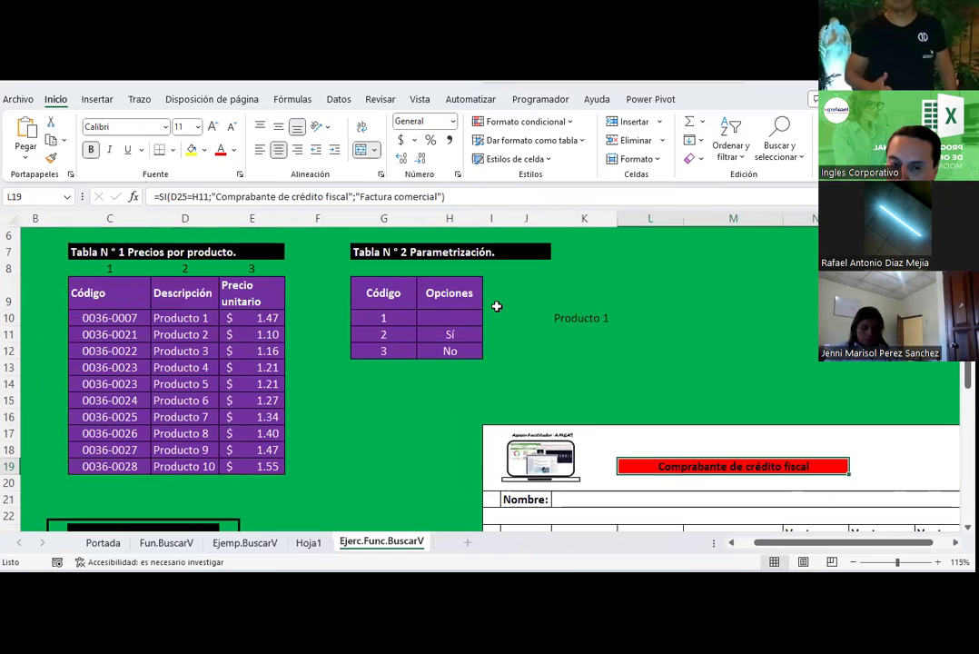
pyautogui.scroll(-1, 402, 350)
pyautogui.scroll(-1, 405, 344)
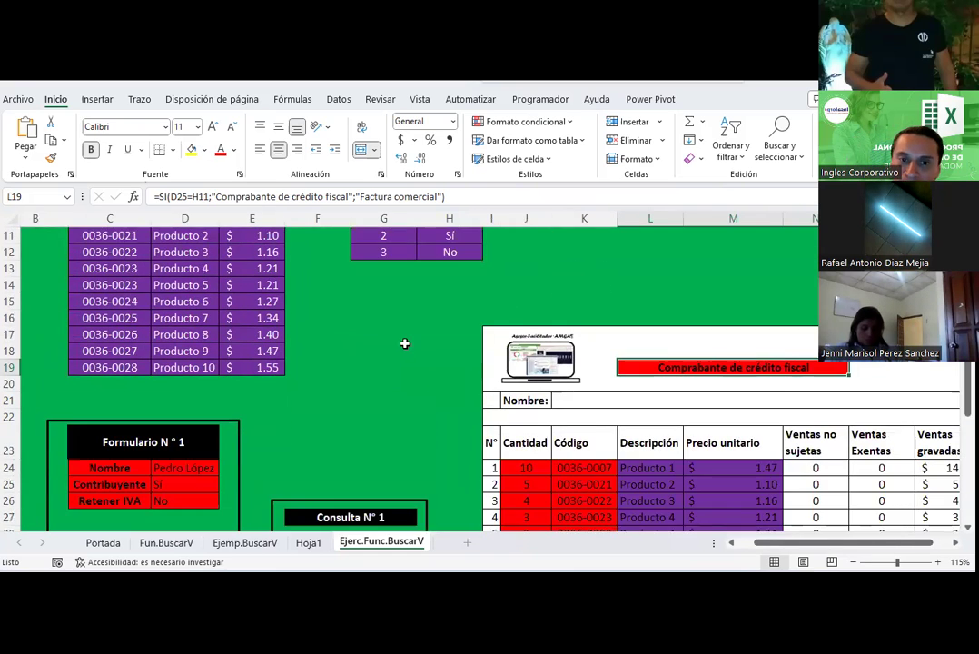
pyautogui.click(463, 238)
pyautogui.click(460, 252)
pyautogui.scroll(2, 457, 291)
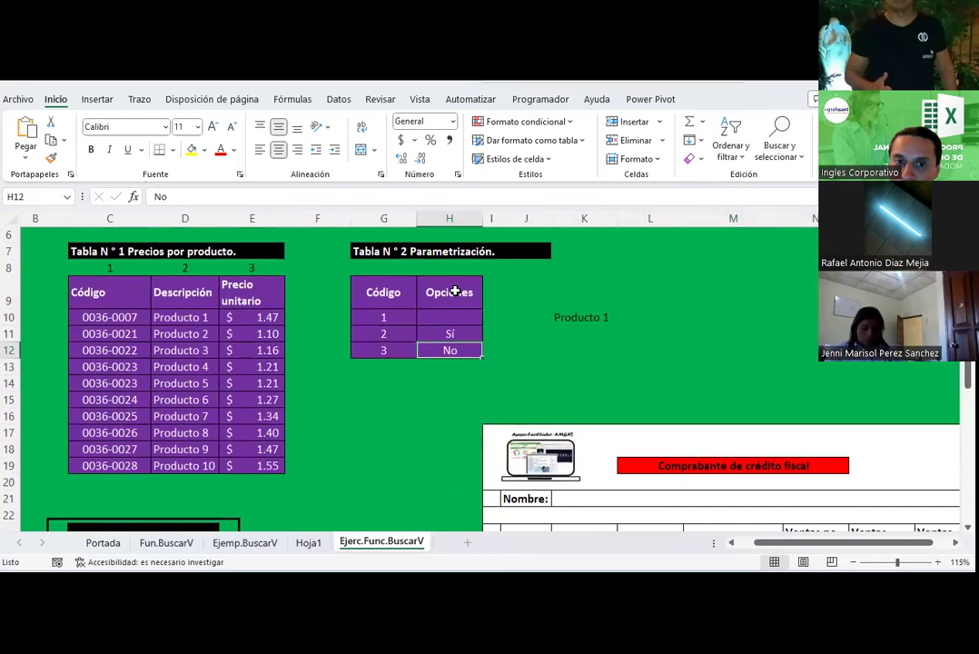
pyautogui.click(446, 314)
pyautogui.scroll(-2, 434, 371)
pyautogui.scroll(-2, 400, 363)
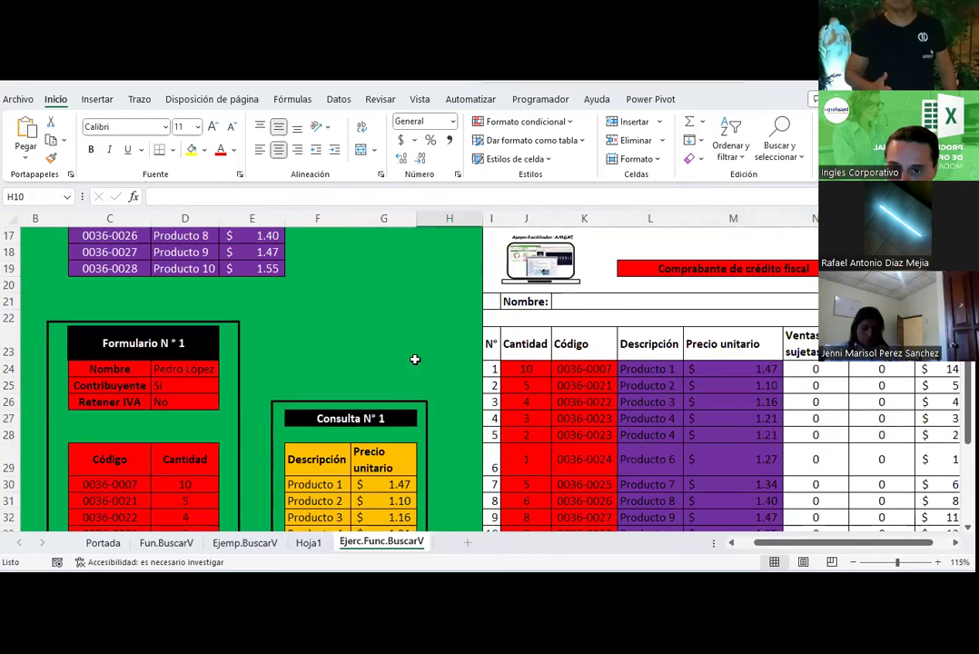
pyautogui.click(621, 268)
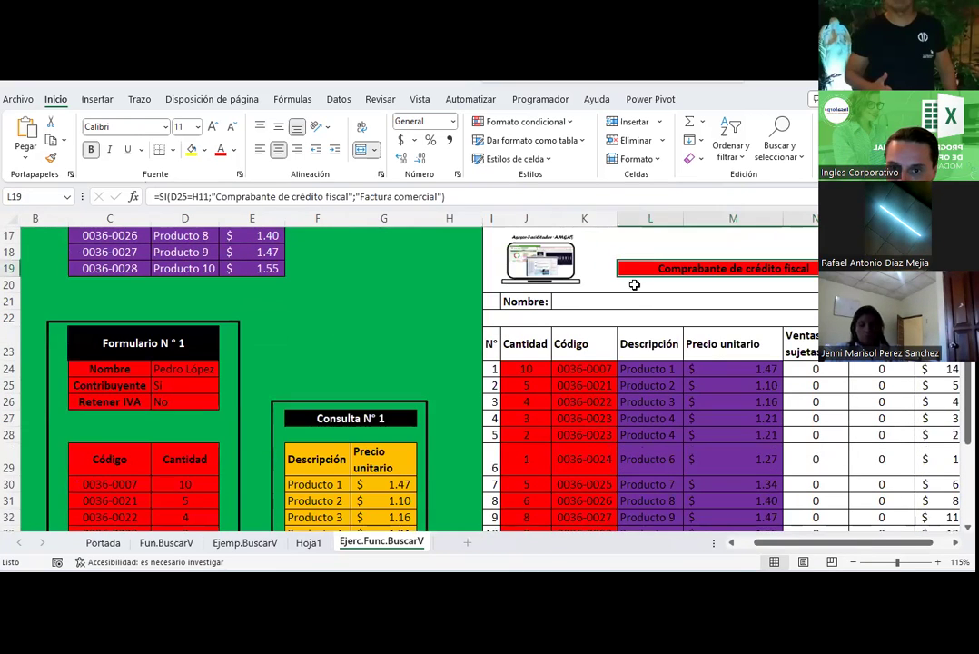
# Toggle Contribuyente in D25 through blank, Sí and No, ending blank, to test the title.
pyautogui.click(188, 385)
pyautogui.click(224, 385)
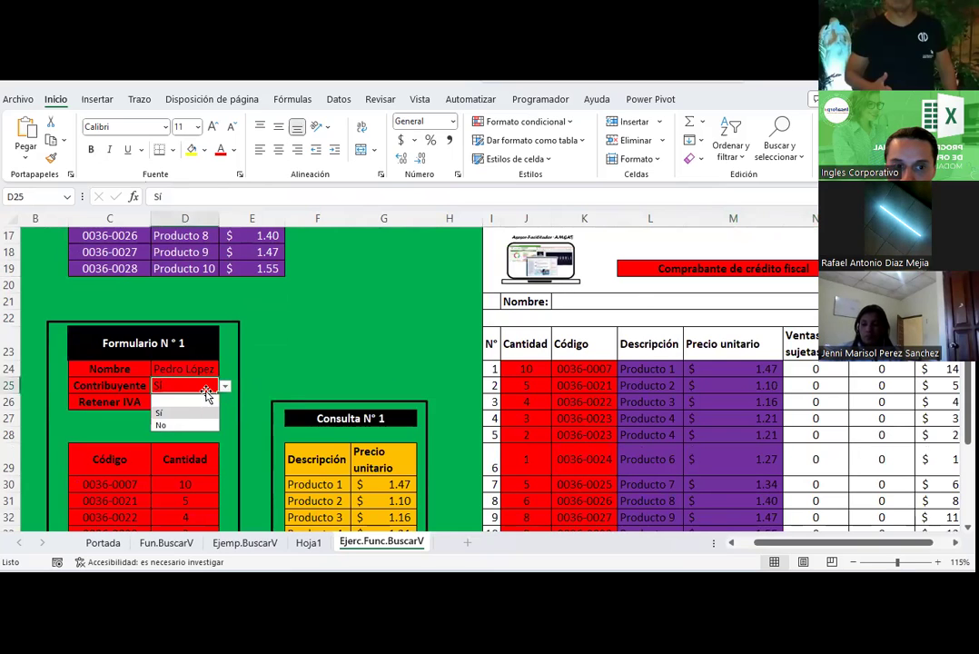
pyautogui.click(196, 399)
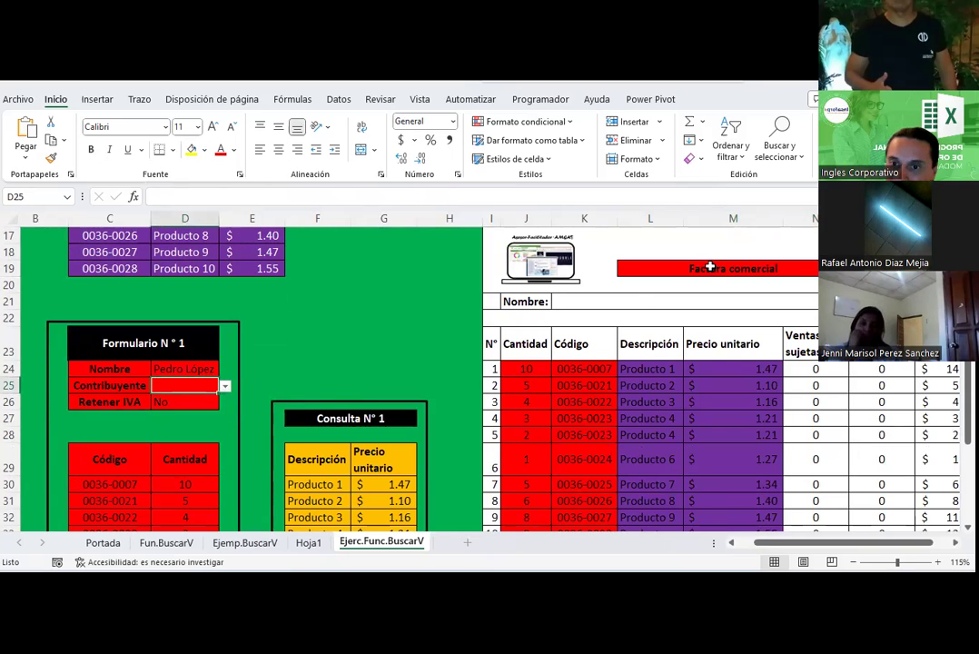
pyautogui.click(224, 385)
pyautogui.click(196, 411)
pyautogui.click(224, 385)
pyautogui.click(195, 422)
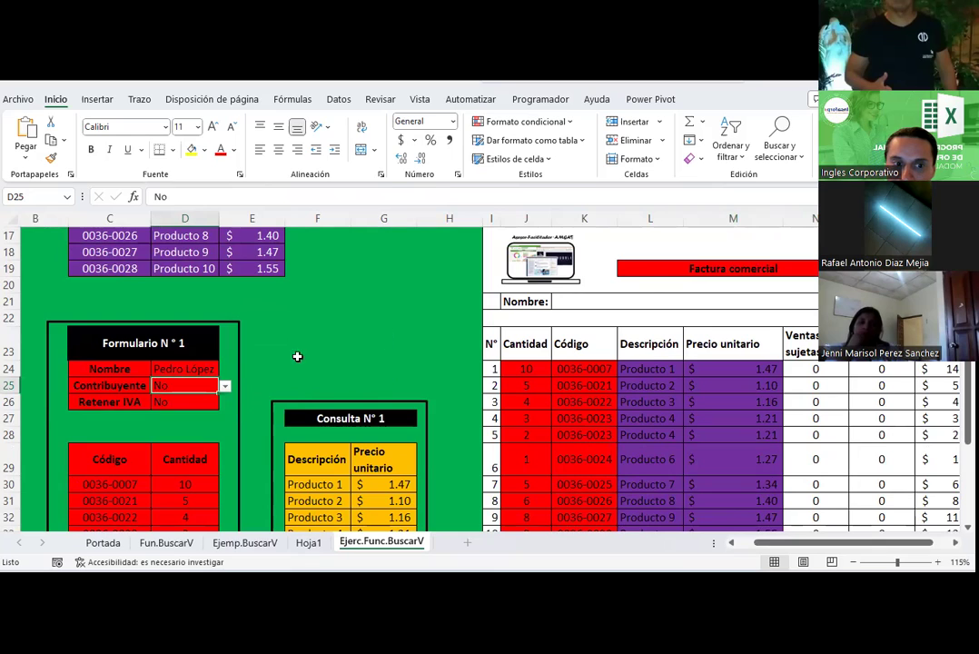
pyautogui.click(225, 386)
pyautogui.click(184, 401)
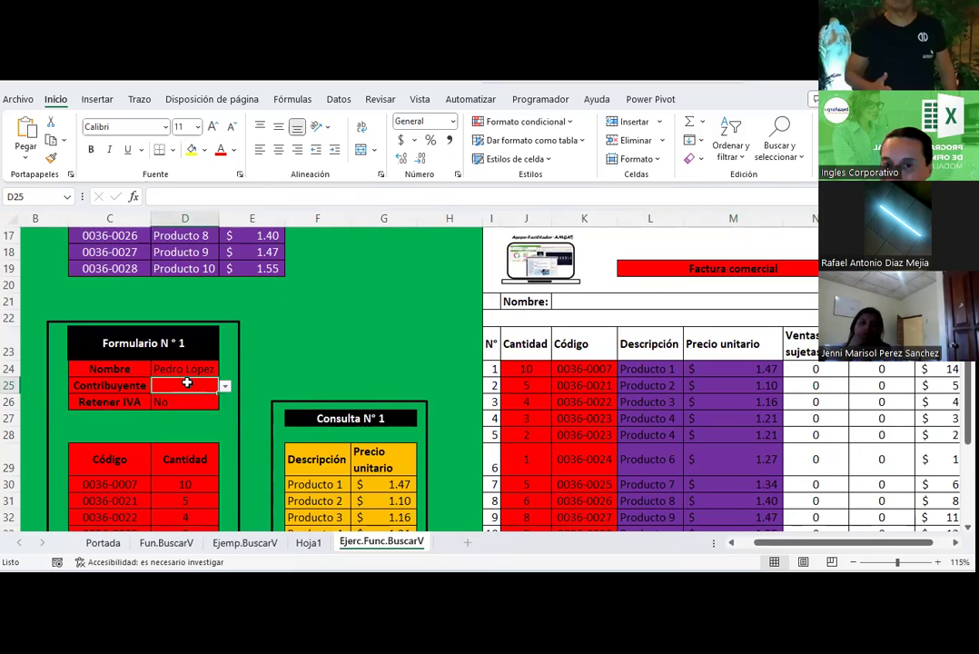
# Reselect L19 to confirm the title reads Factura comercial.
pyautogui.click(722, 271)
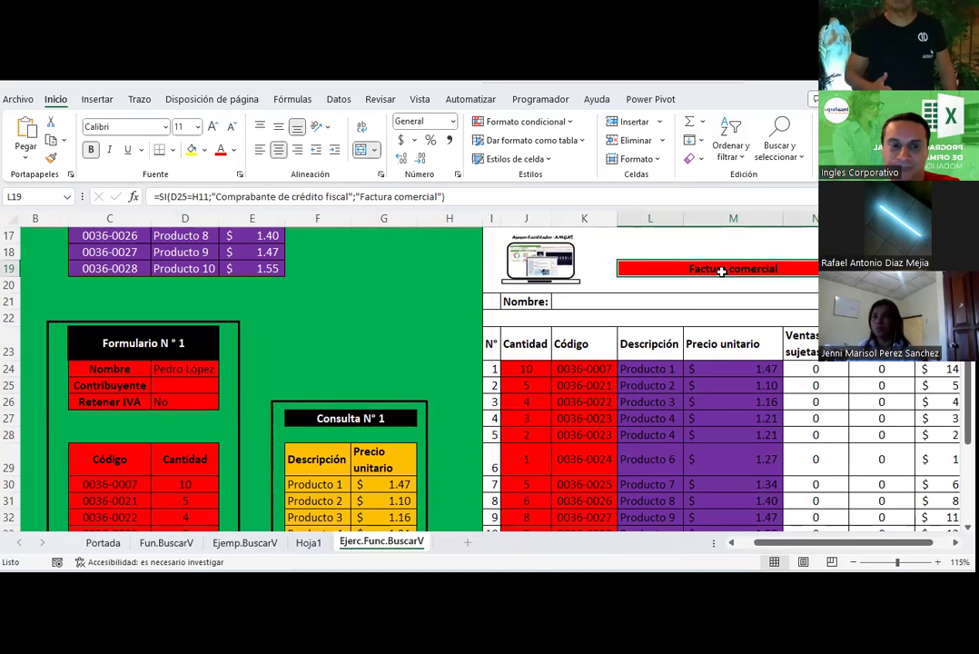
pyautogui.click(953, 543)
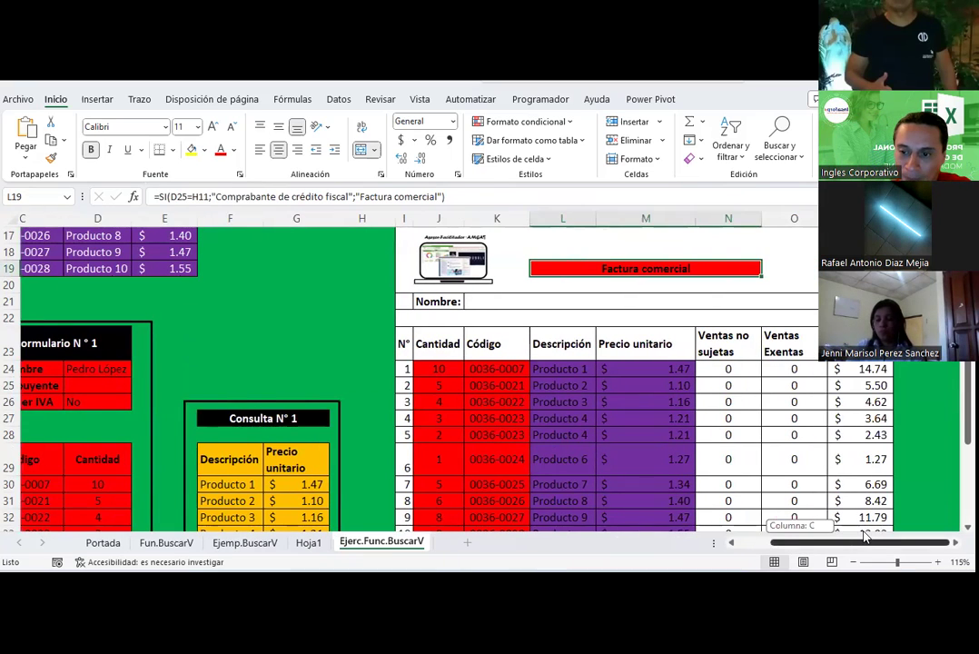
pyautogui.click(953, 542)
pyautogui.click(953, 542)
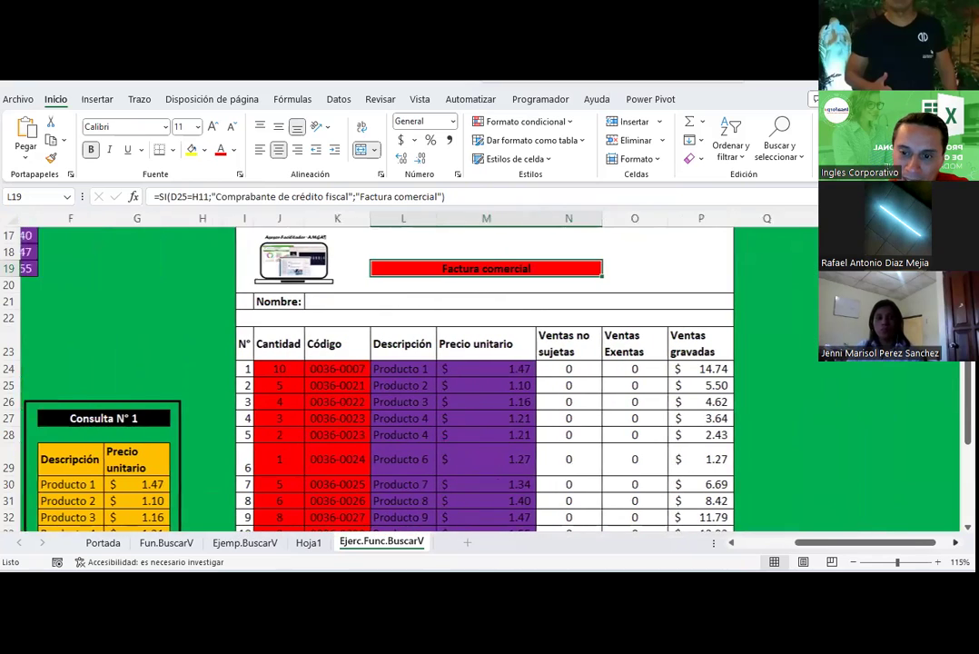
pyautogui.click(953, 543)
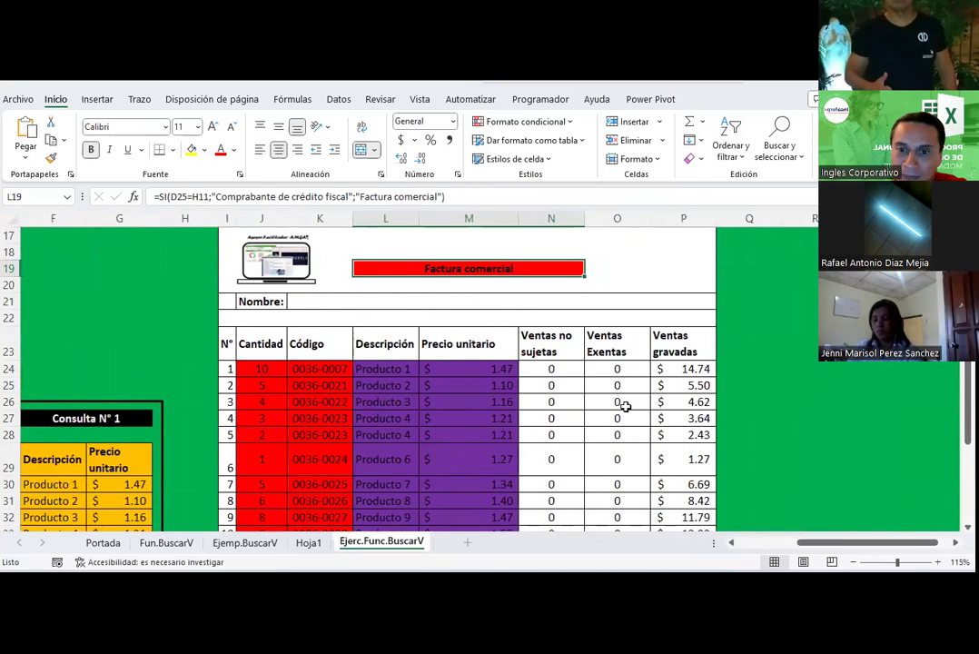
pyautogui.scroll(-3, 625, 406)
# Start an IF formula in the IVA RETENIDO cell P36 by typing =si(.
pyautogui.click(673, 431)
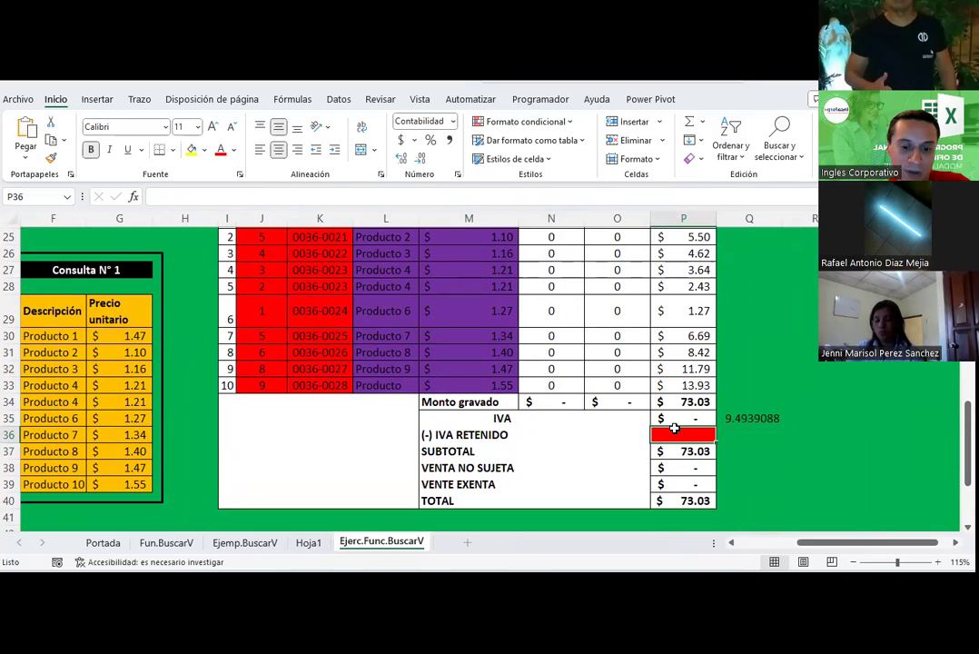
pyautogui.write('=')
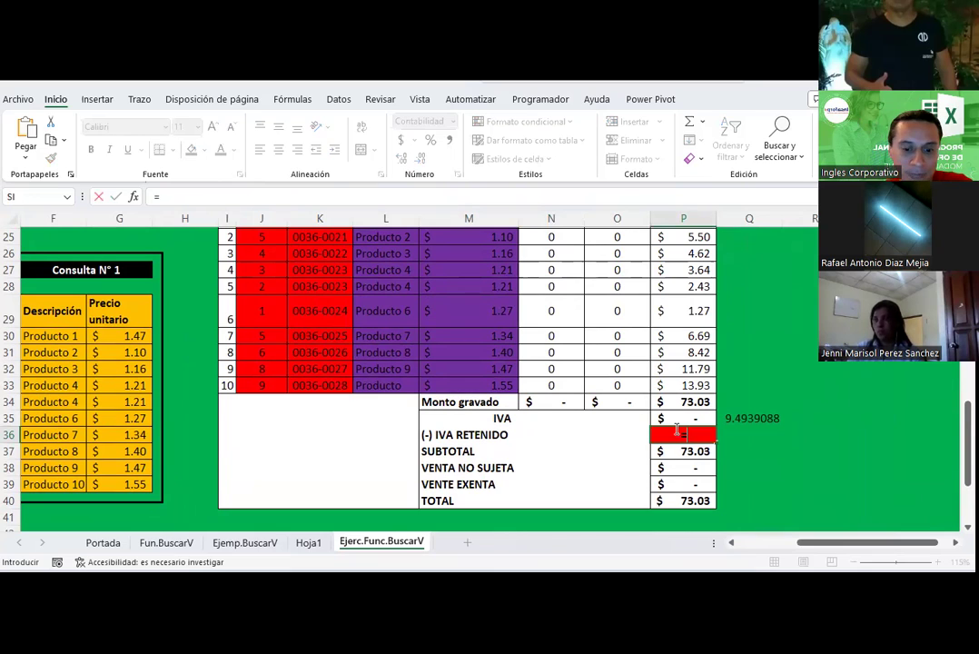
pyautogui.write('si(')
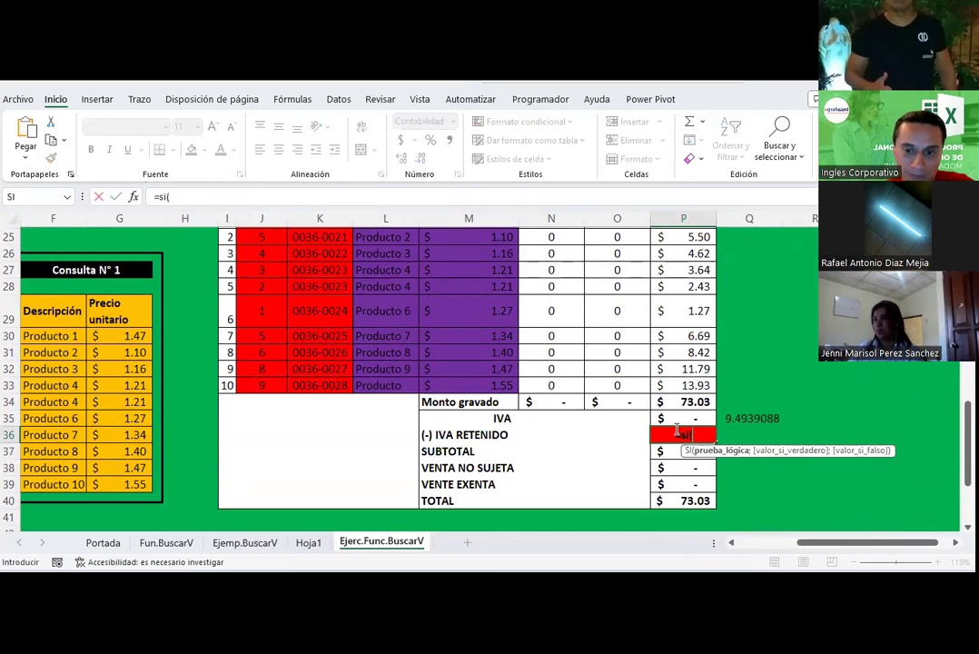
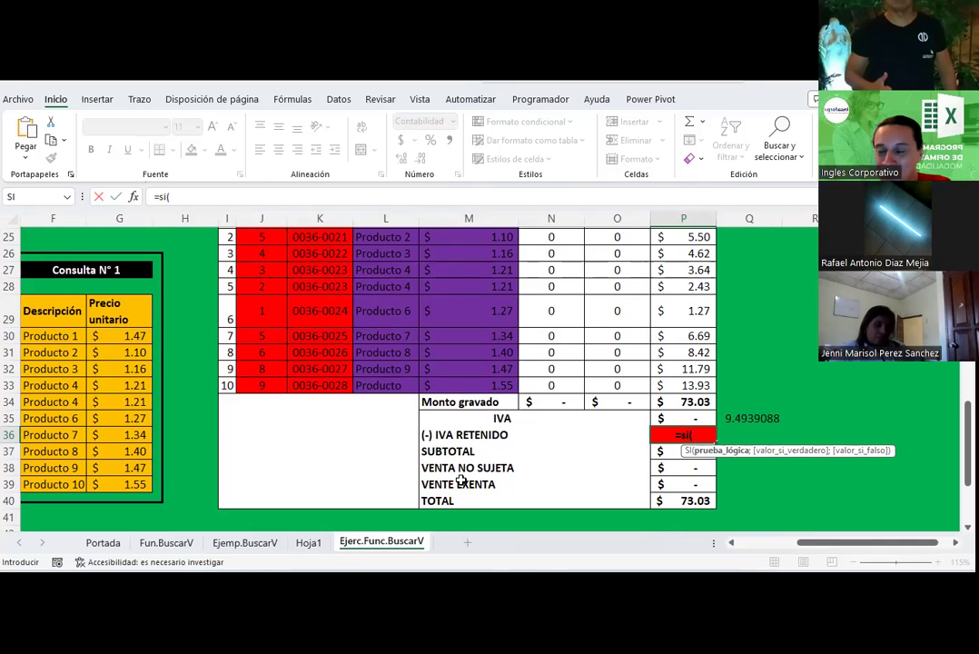
# In P36, begin an SI formula testing D25=H11 and open a nested SI.
pyautogui.moveTo(830, 543); pyautogui.dragTo(793, 566)
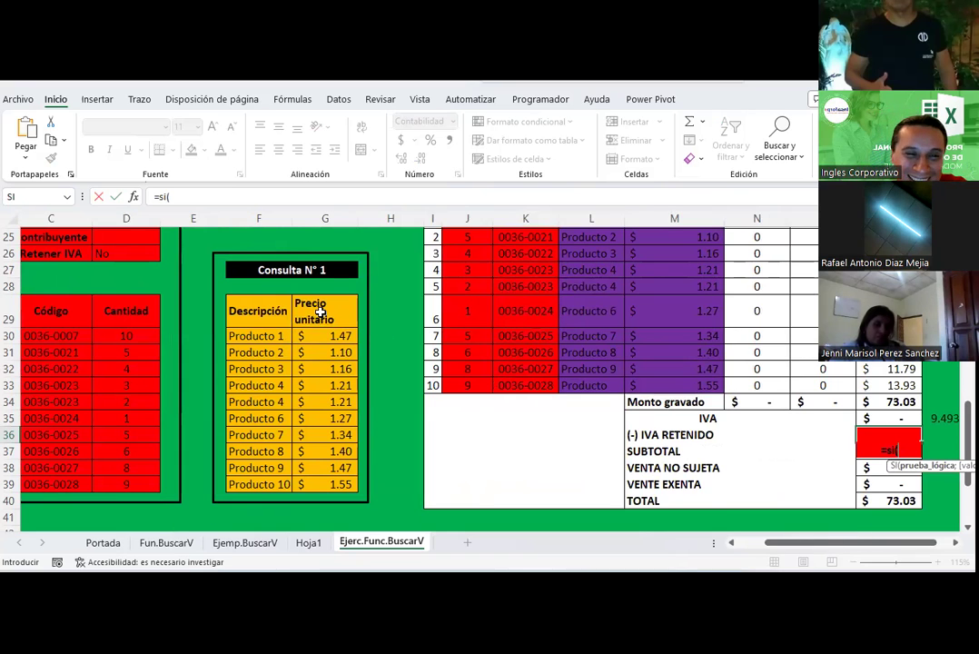
pyautogui.scroll(1, 320, 312)
pyautogui.scroll(1, 311, 318)
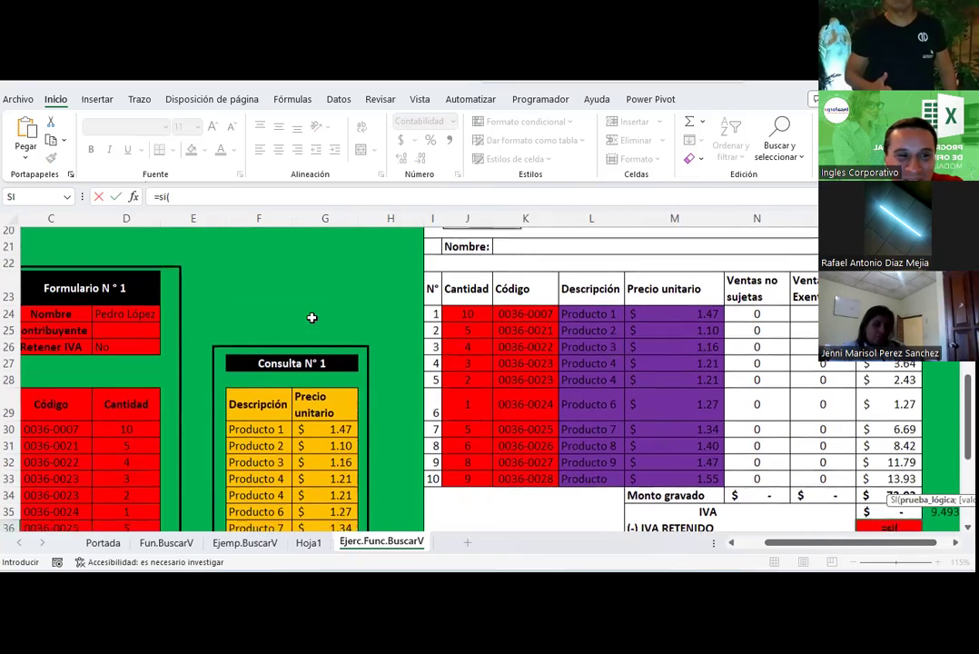
pyautogui.moveTo(782, 546)
pyautogui.mouseDown()
pyautogui.moveTo(813, 542)
pyautogui.moveTo(777, 542)
pyautogui.mouseUp()
pyautogui.scroll(-1, 732, 456)
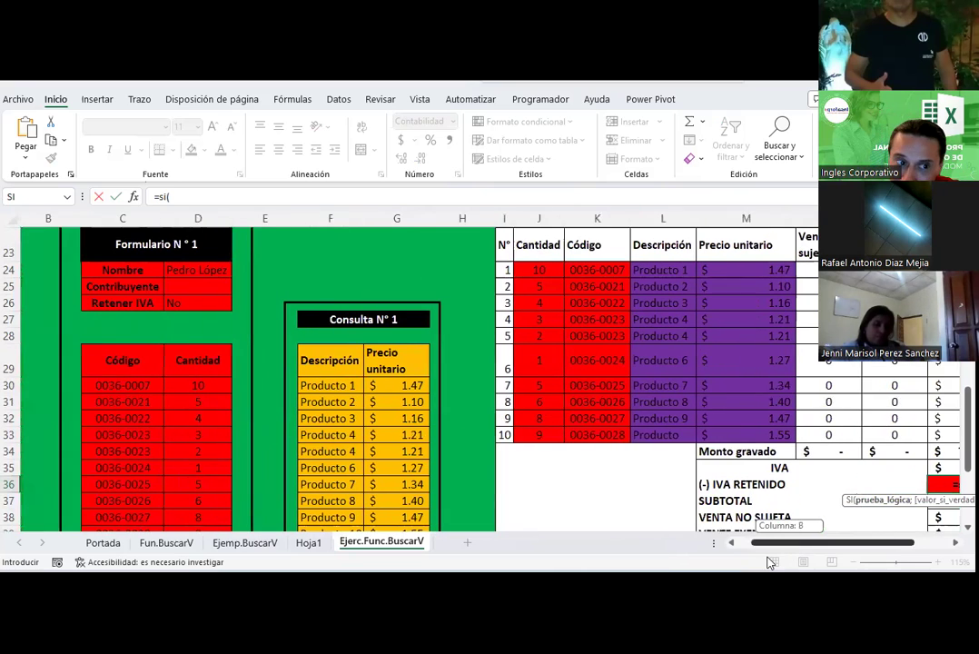
pyautogui.click(187, 270)
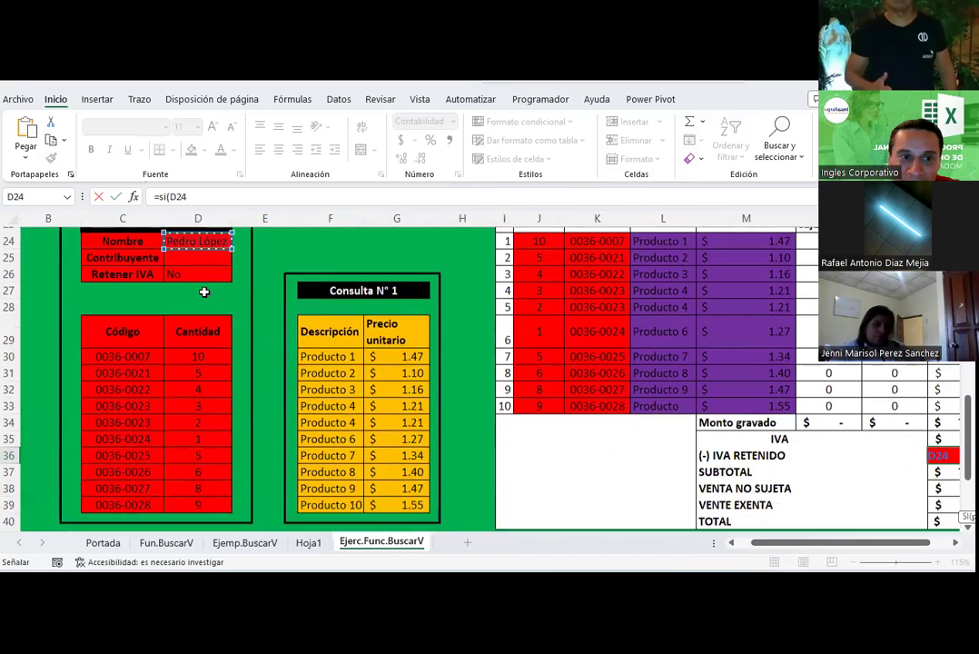
pyautogui.click(186, 285)
pyautogui.scroll(2, 289, 282)
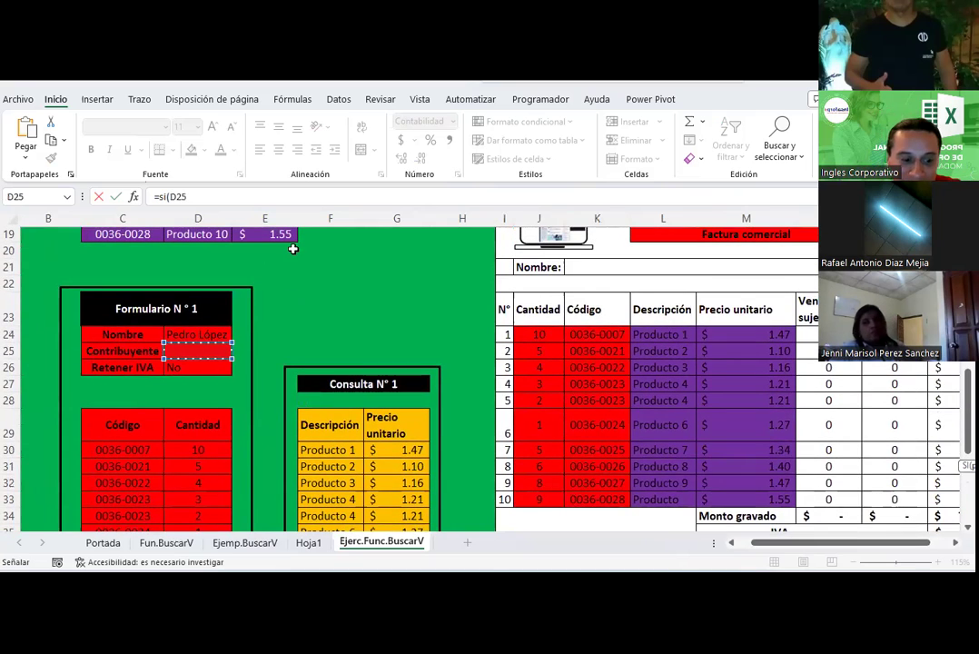
pyautogui.write('=')
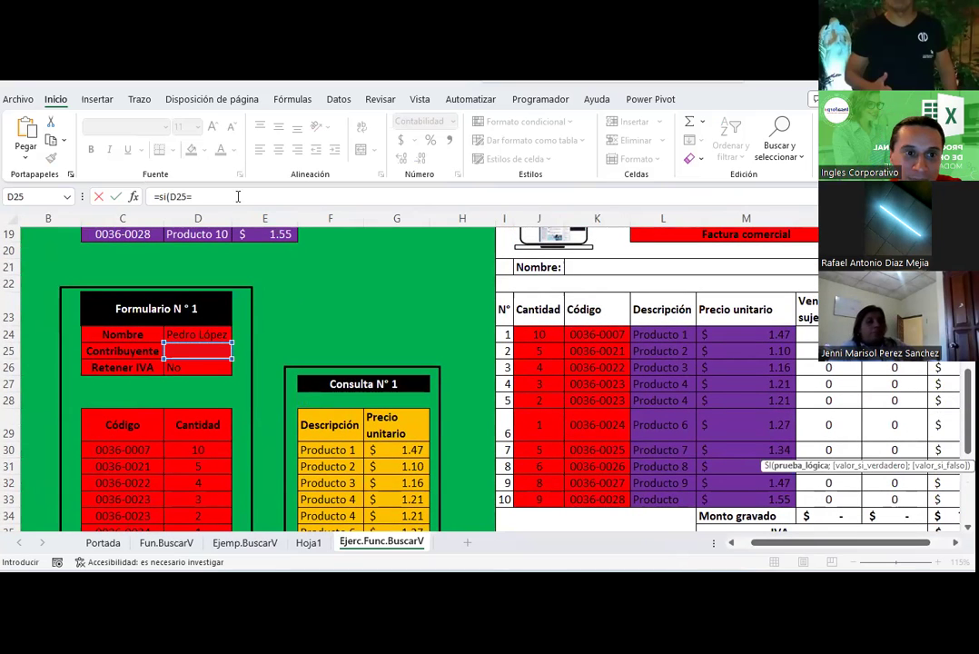
pyautogui.scroll(4, 409, 291)
pyautogui.click(455, 308)
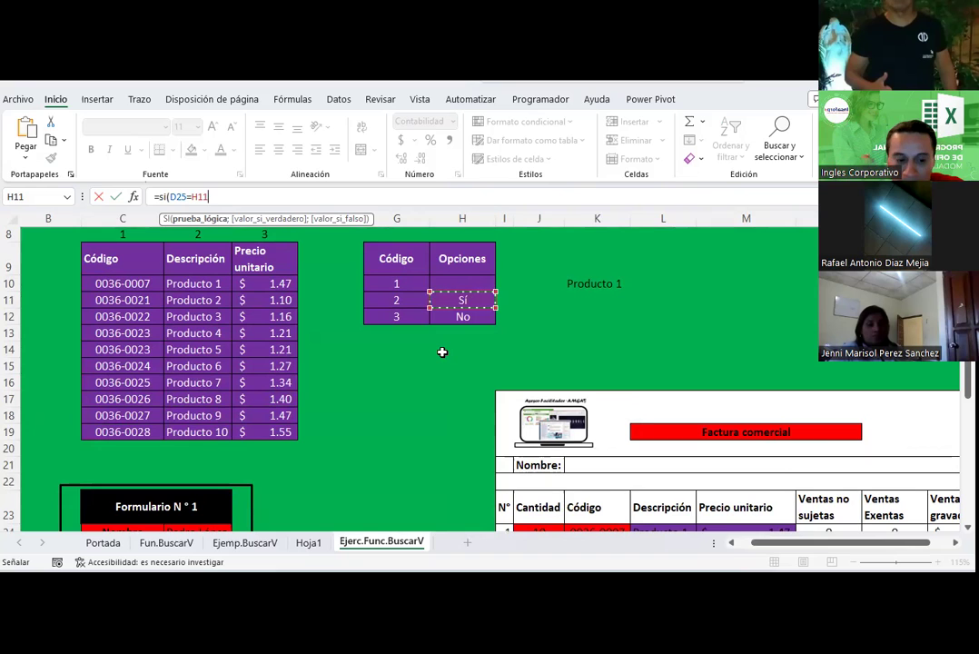
pyautogui.write(';si')
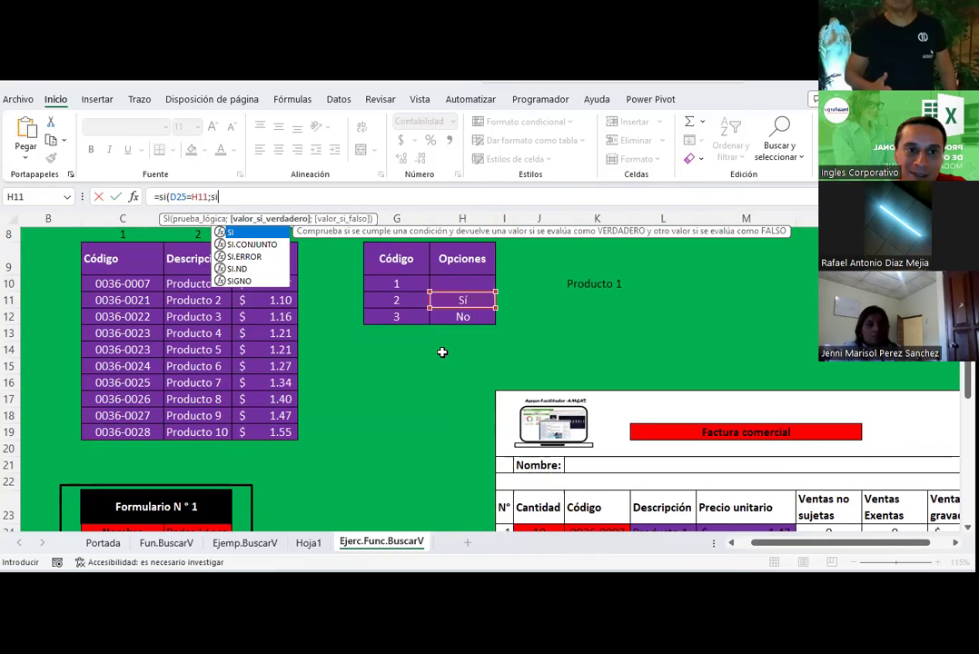
pyautogui.write('(')
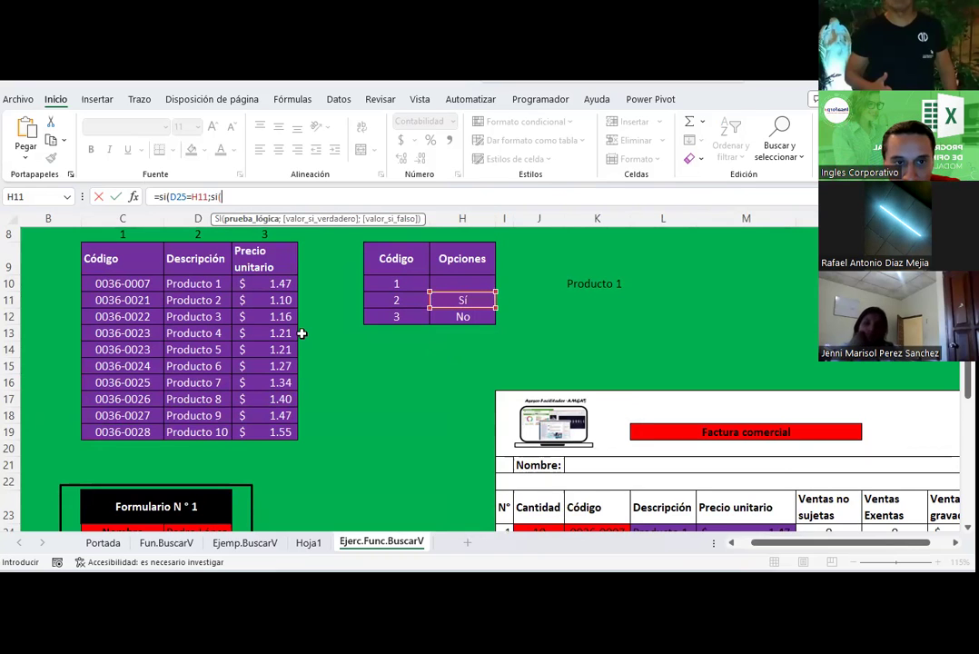
# Add the nested test D26=H12 and start its result as P34 multiplied by 1%.
pyautogui.scroll(-3, 302, 334)
pyautogui.click(216, 417)
pyautogui.write('=')
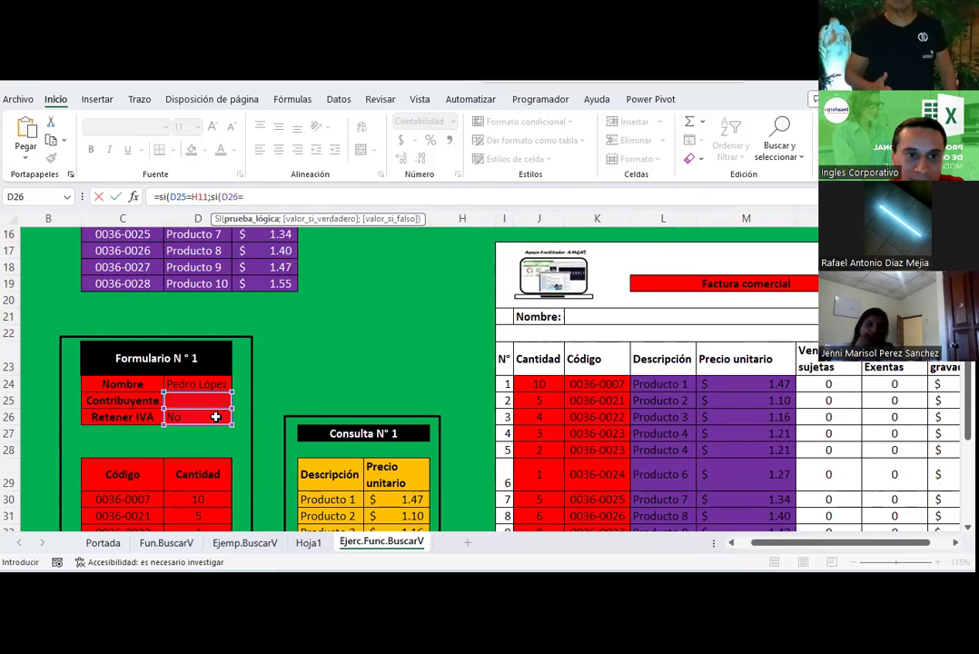
pyautogui.scroll(2, 325, 376)
pyautogui.click(463, 267)
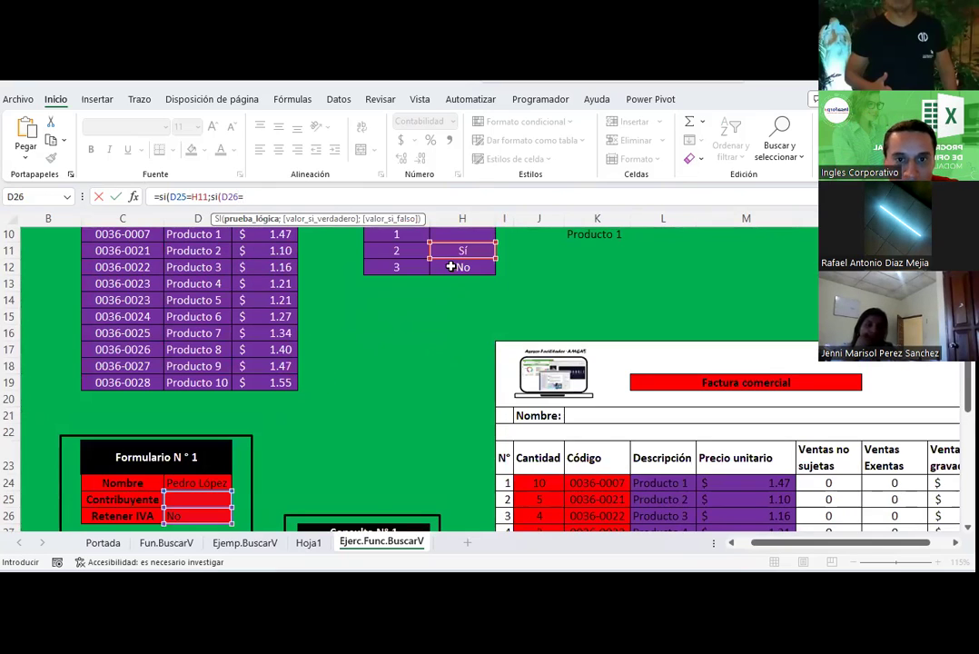
pyautogui.scroll(-1, 324, 381)
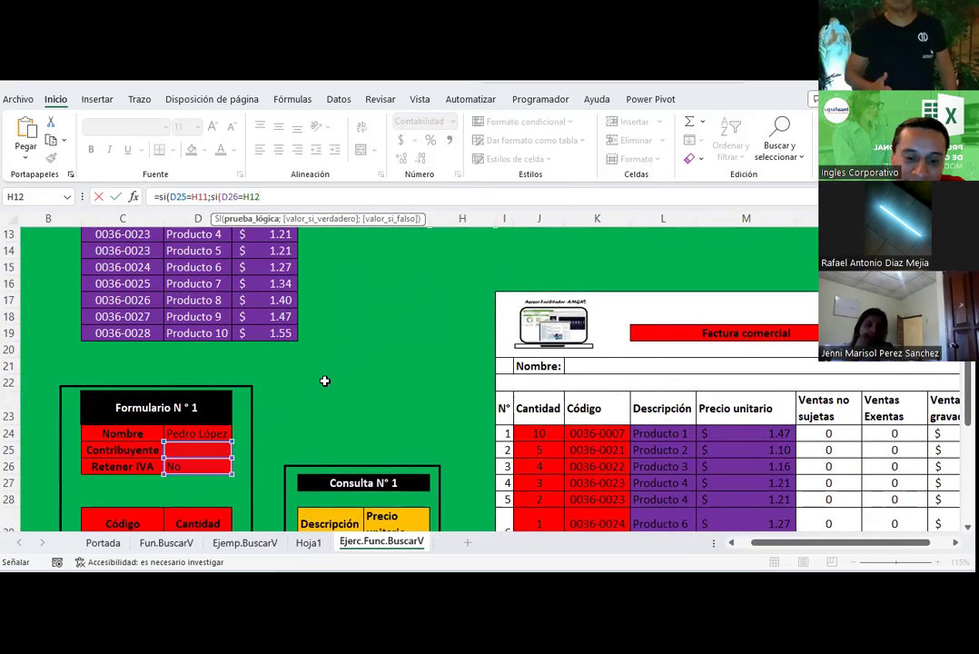
pyautogui.write(';')
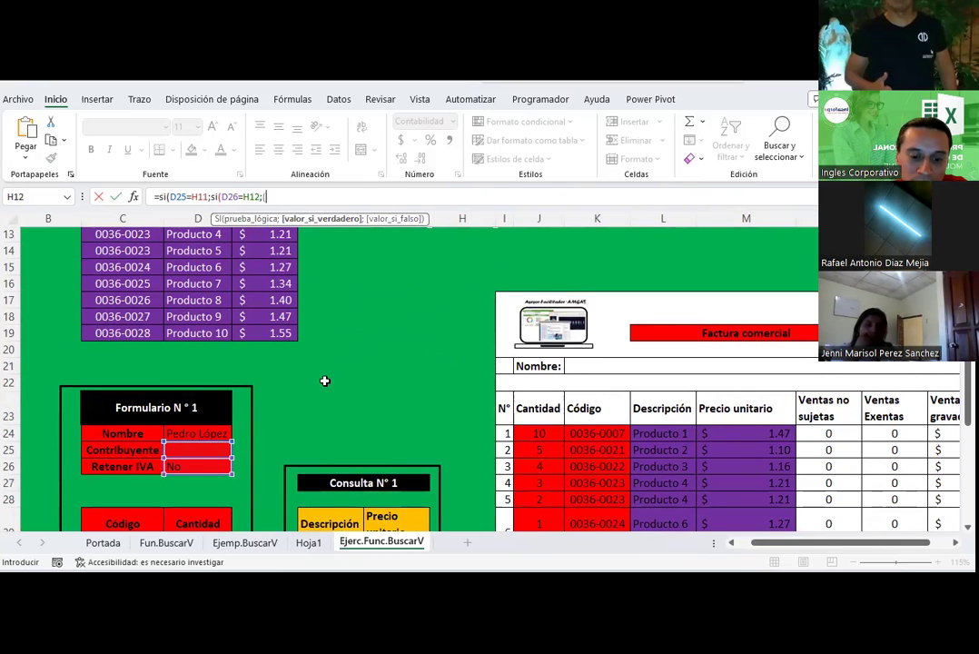
pyautogui.scroll(-1, 474, 372)
pyautogui.scroll(-1, 683, 469)
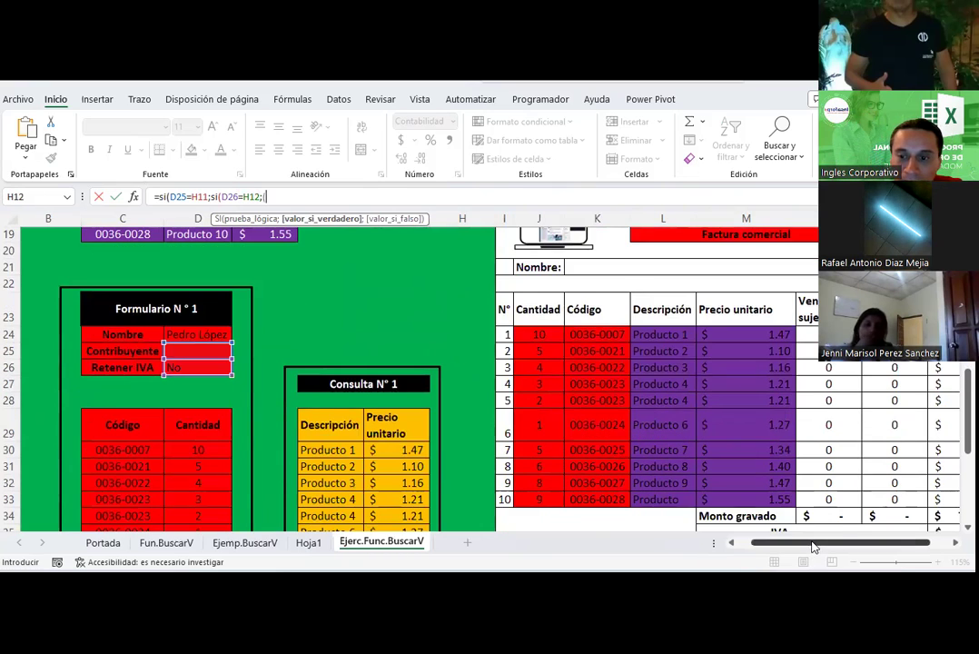
pyautogui.hscroll(1, 876, 516)
pyautogui.click(873, 516)
pyautogui.write('*')
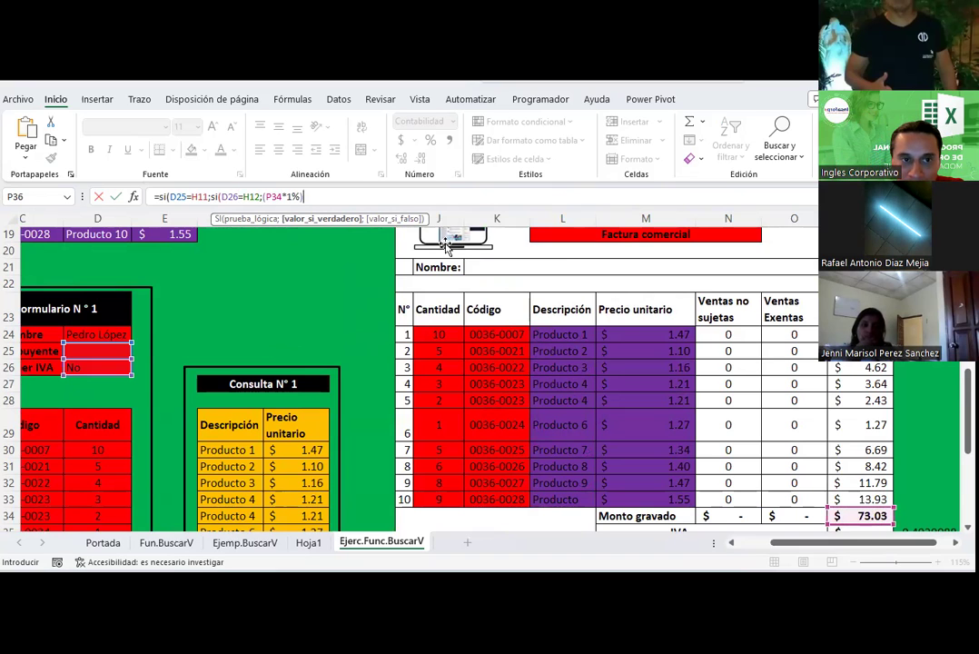
# Review the SI formula's arguments, then cancel to discard the partial formula in P36.
pyautogui.click(134, 196)
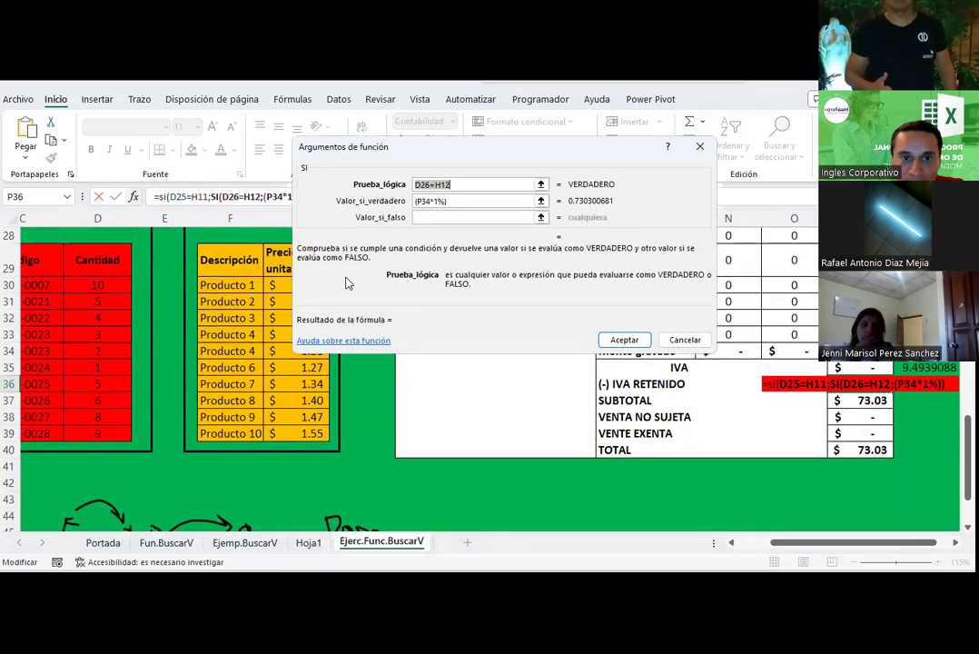
pyautogui.click(472, 200)
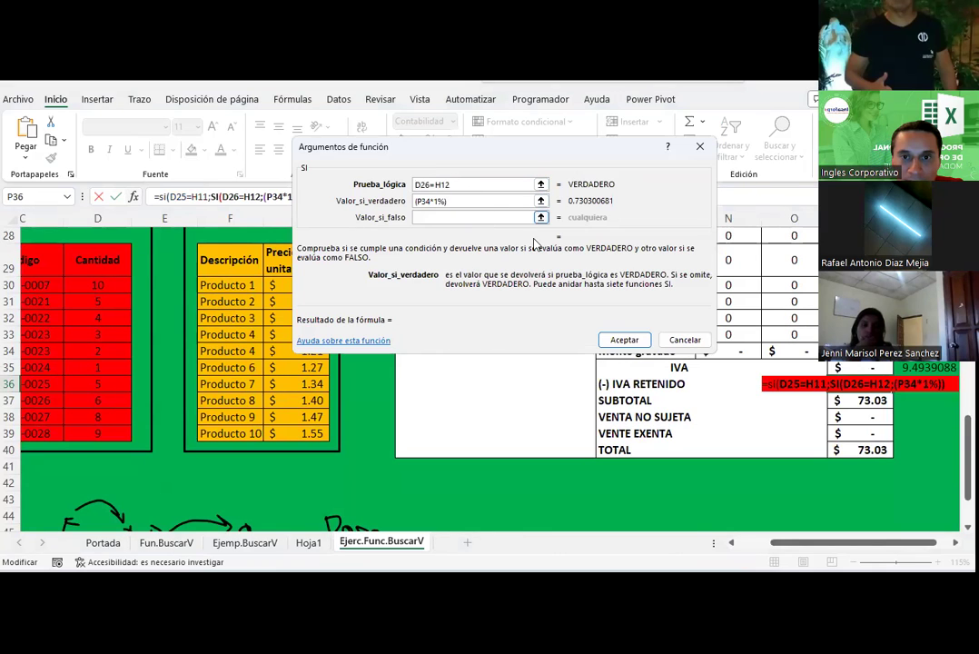
pyautogui.scroll(1, 482, 199)
pyautogui.click(675, 341)
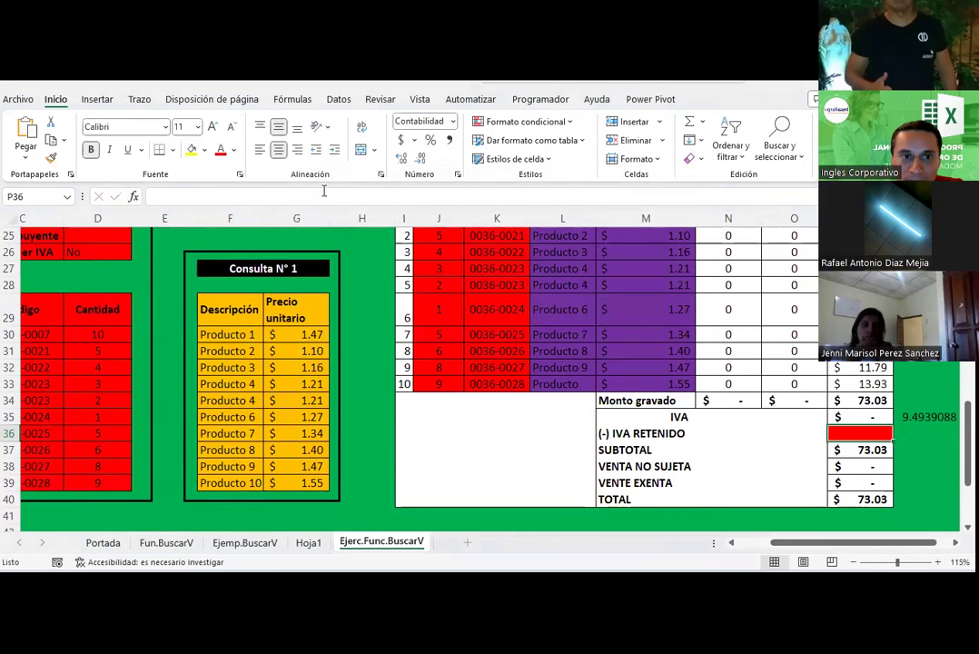
pyautogui.hscroll(1, 781, 491)
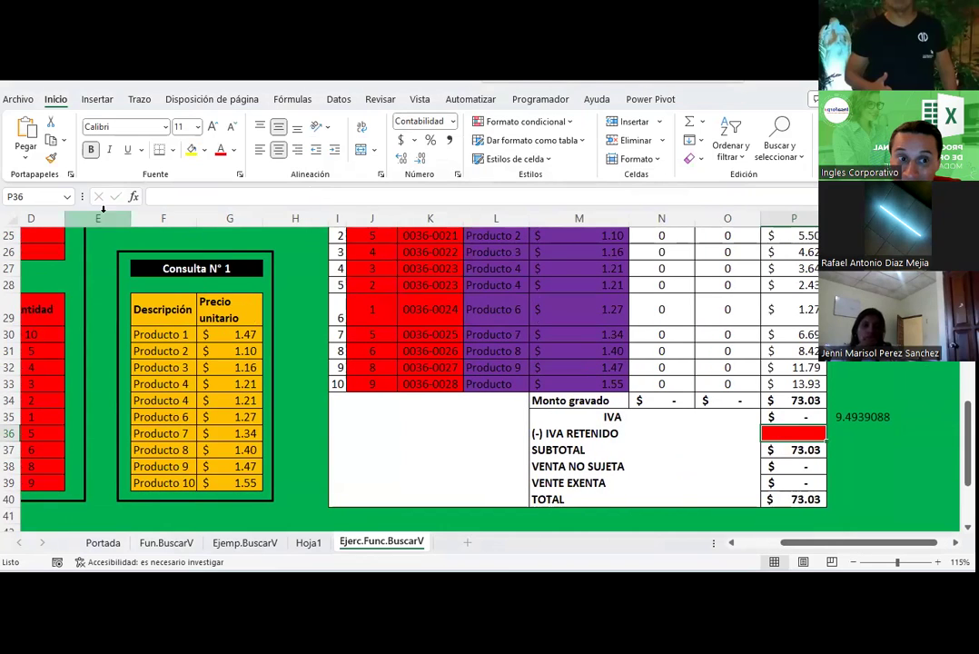
# Restart the IVA RETENIDO formula in P36 as =si(D25.
pyautogui.click(134, 197)
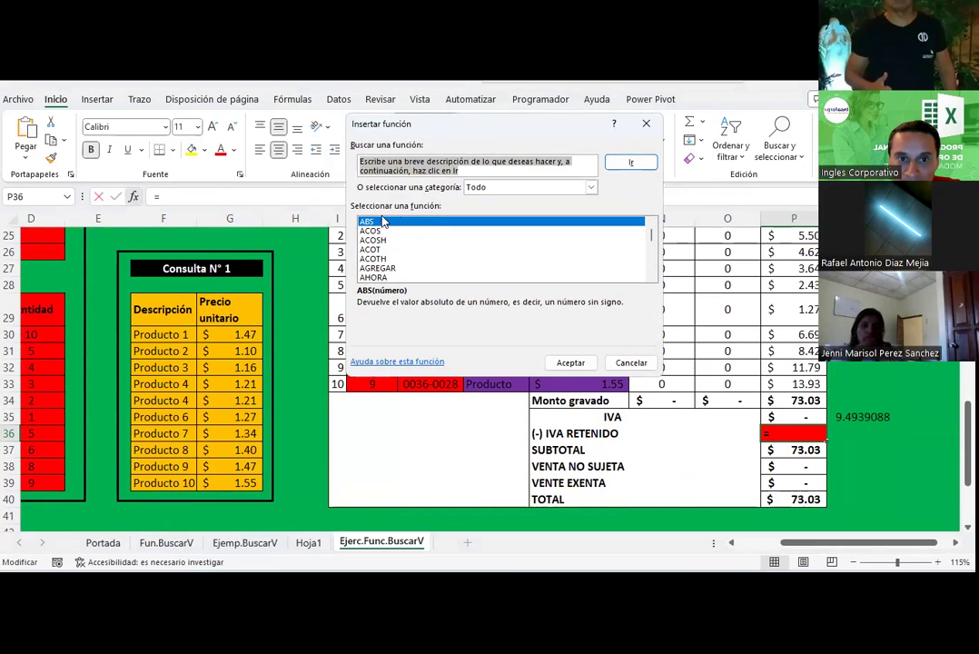
pyautogui.press('Escape')
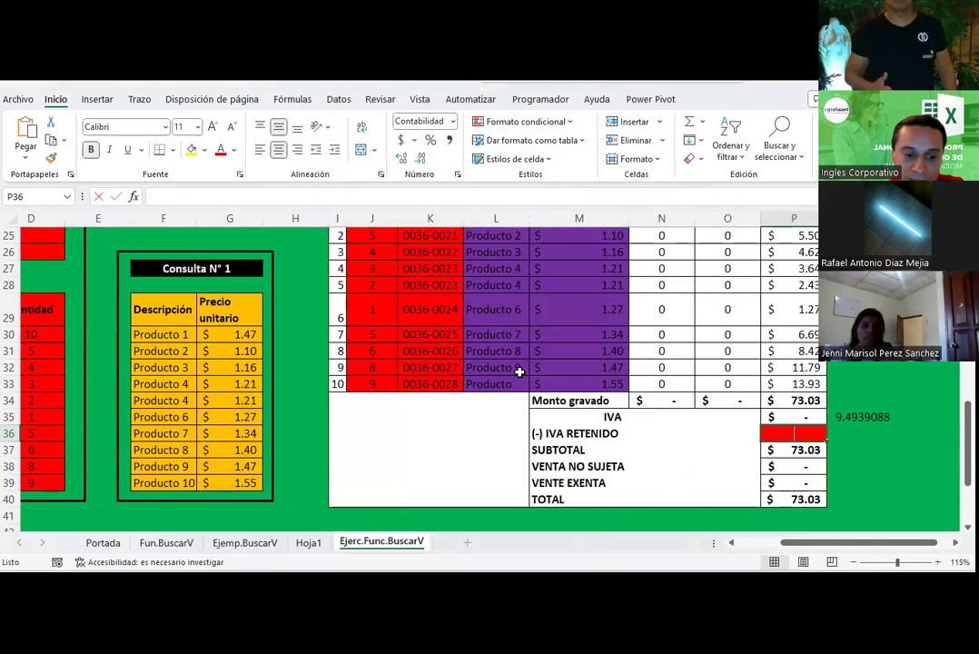
pyautogui.write('=si(')
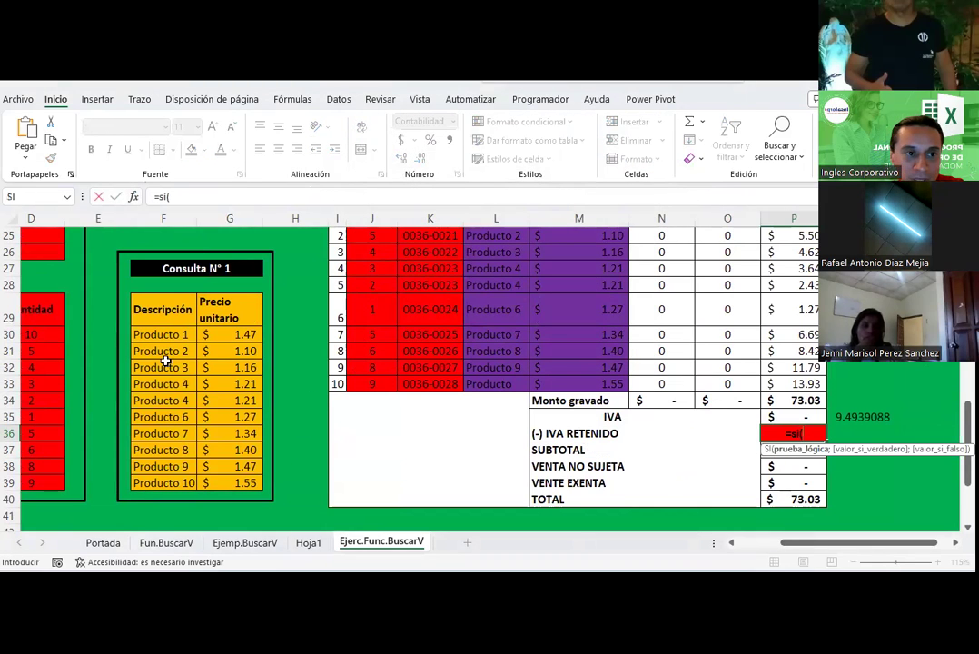
pyautogui.press('F1')
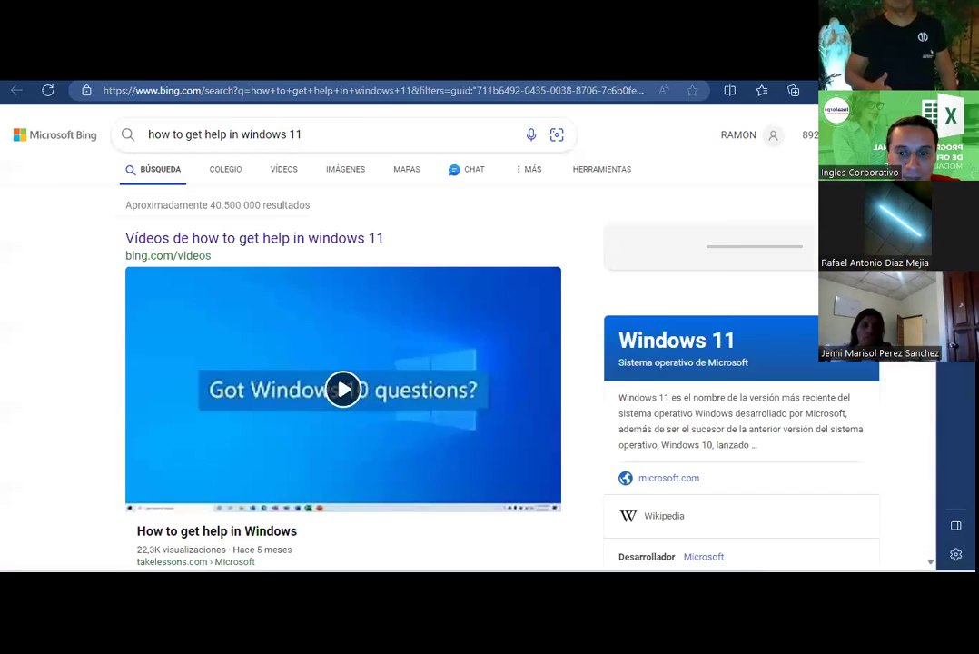
pyautogui.hotkey('alt', 'Tab')
pyautogui.moveTo(780, 543); pyautogui.dragTo(731, 545)
pyautogui.scroll(1, 542, 415)
pyautogui.click(201, 287)
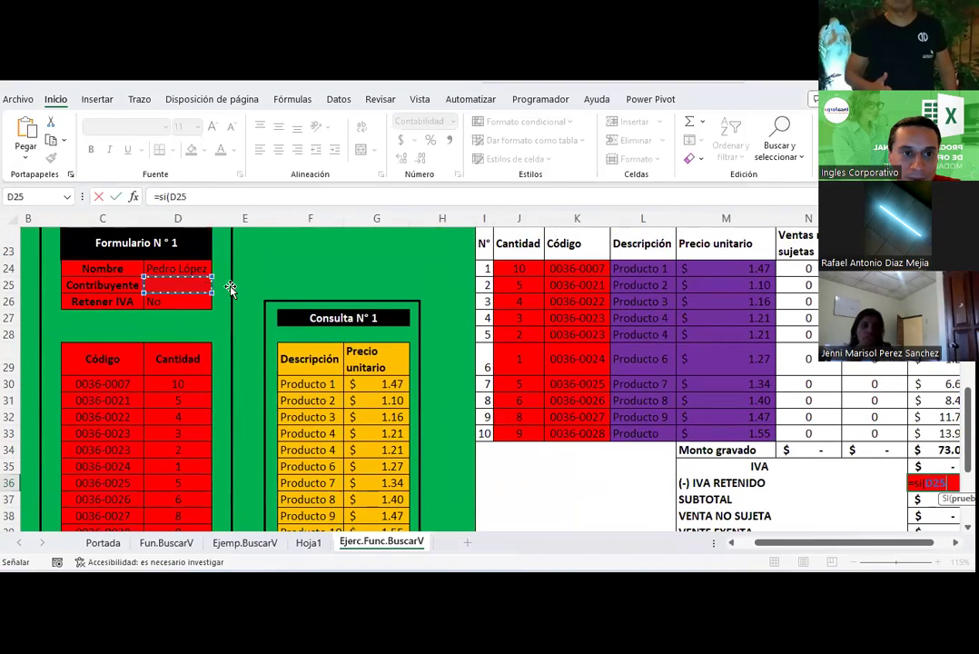
# Abandon the entry and set Contribuyente (D25) and Retener IVA (D26) to Sí, so IVA shows 9.49.
pyautogui.press('Escape')
pyautogui.click(169, 285)
pyautogui.click(178, 285)
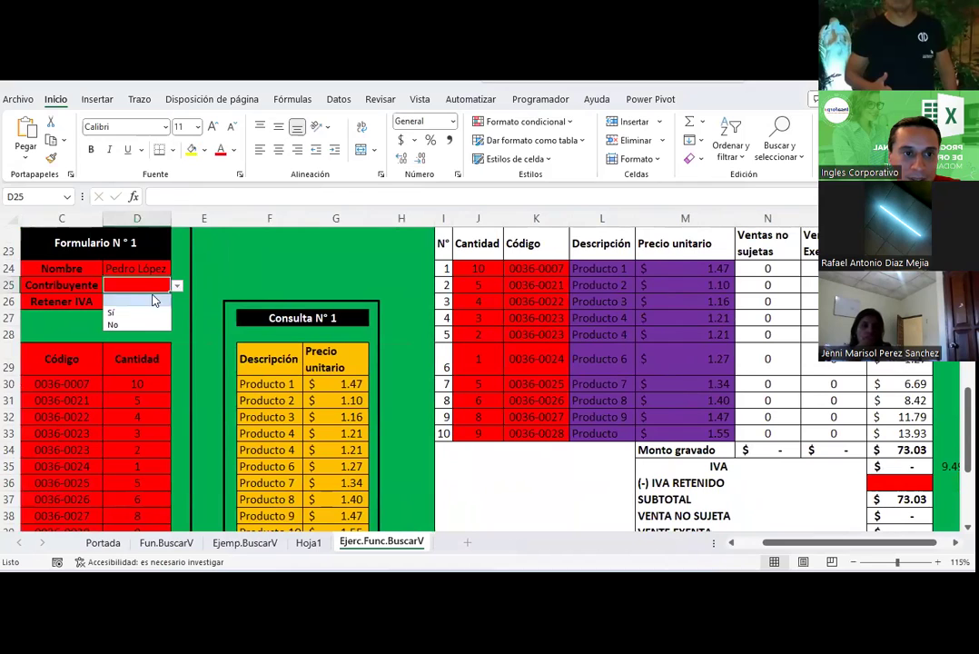
pyautogui.click(144, 314)
pyautogui.click(137, 301)
pyautogui.click(177, 301)
pyautogui.click(113, 329)
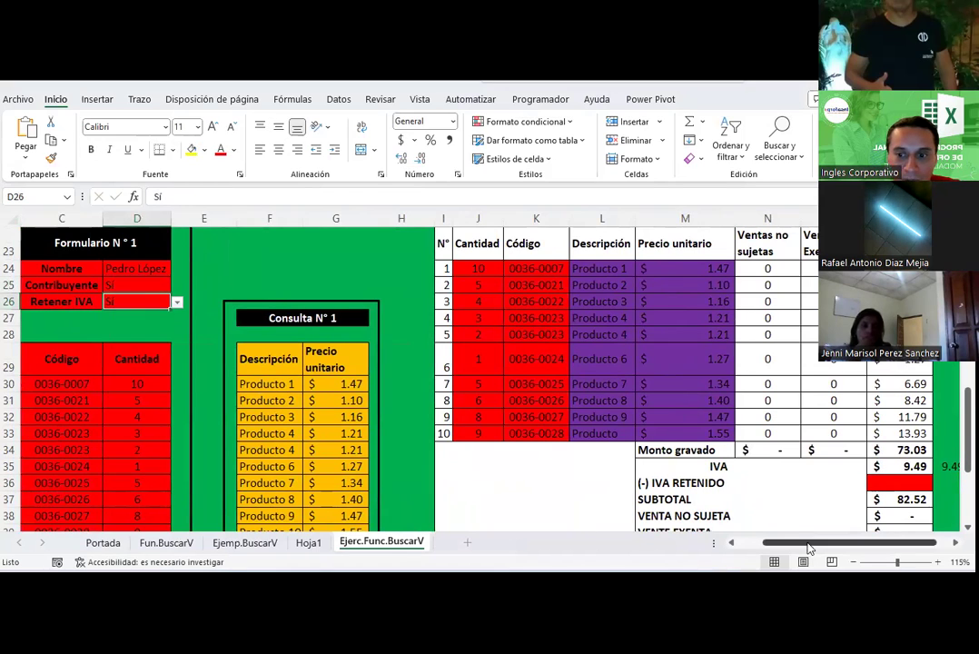
pyautogui.hscroll(1, 815, 491)
pyautogui.click(817, 486)
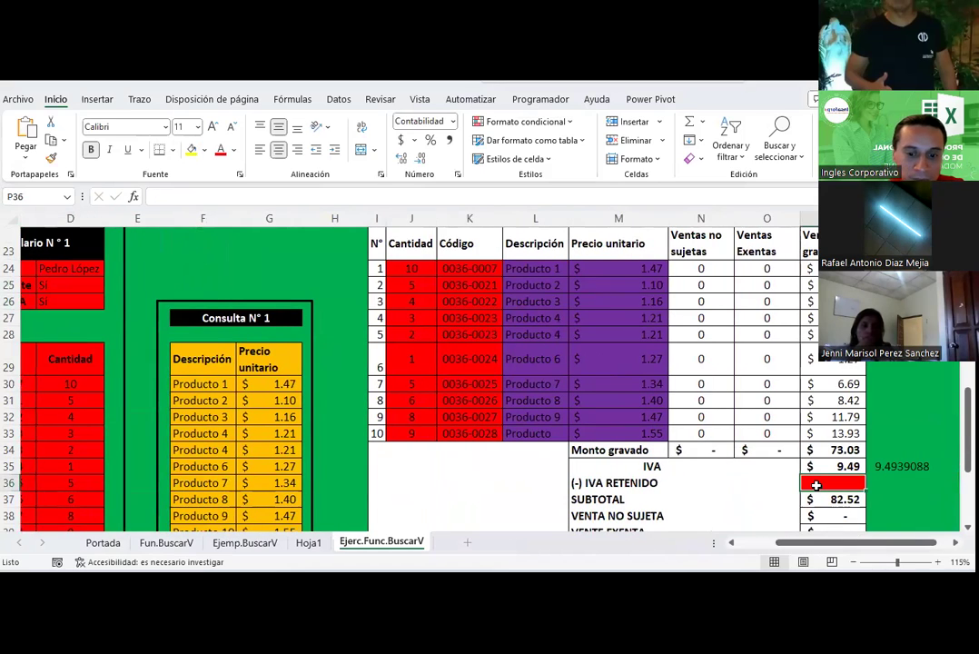
# Type =si(D25=H11;si( in P36 to begin the nested IVA RETENIDO test.
pyautogui.write('=si(')
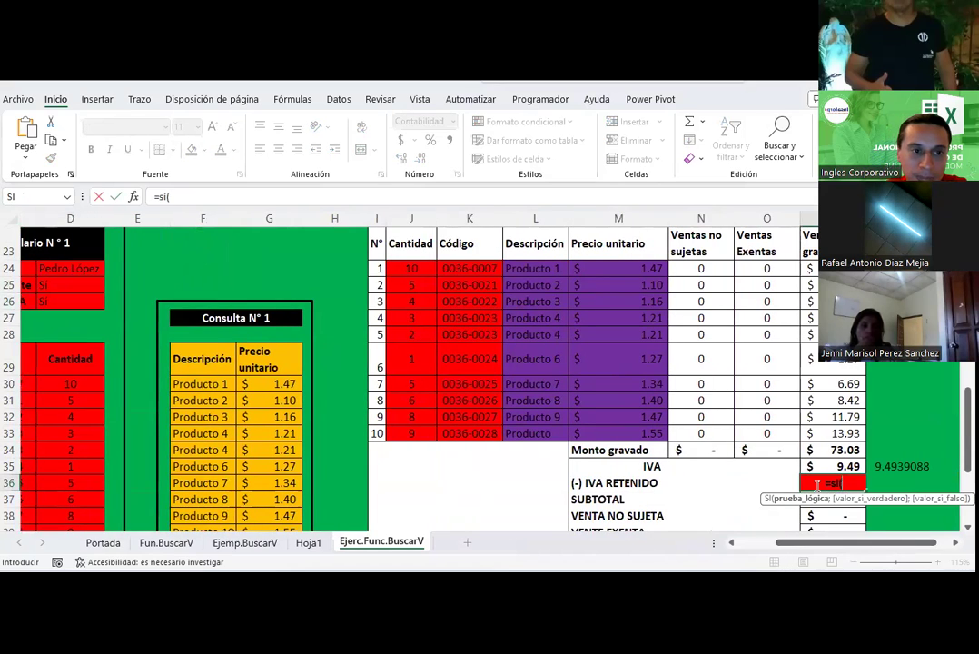
pyautogui.click(80, 289)
pyautogui.write('=')
pyautogui.scroll(3, 515, 396)
pyautogui.scroll(2, 533, 367)
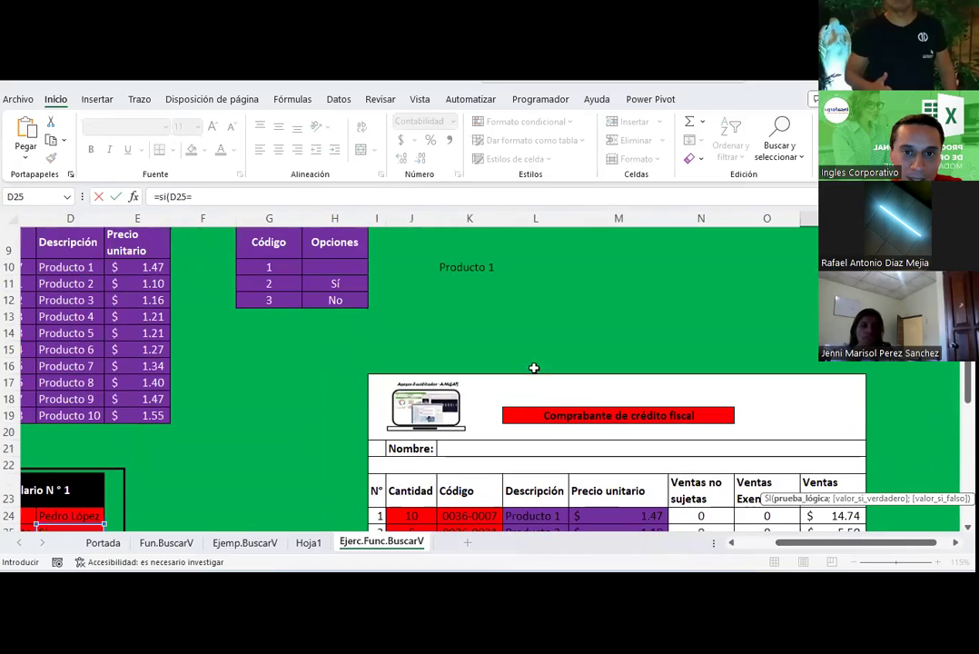
pyautogui.click(338, 283)
pyautogui.write(';')
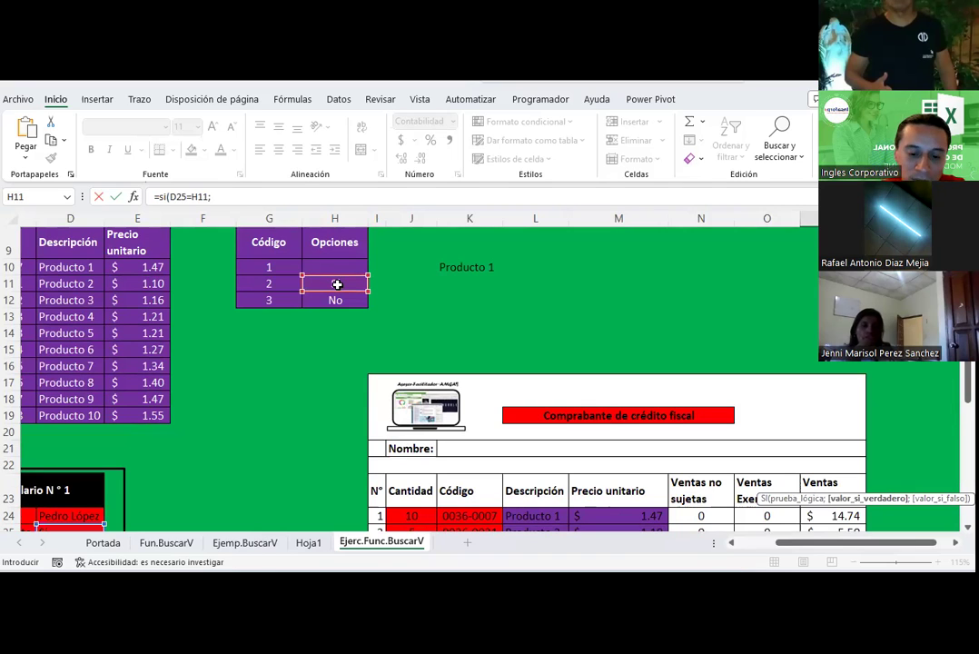
pyautogui.write('si(')
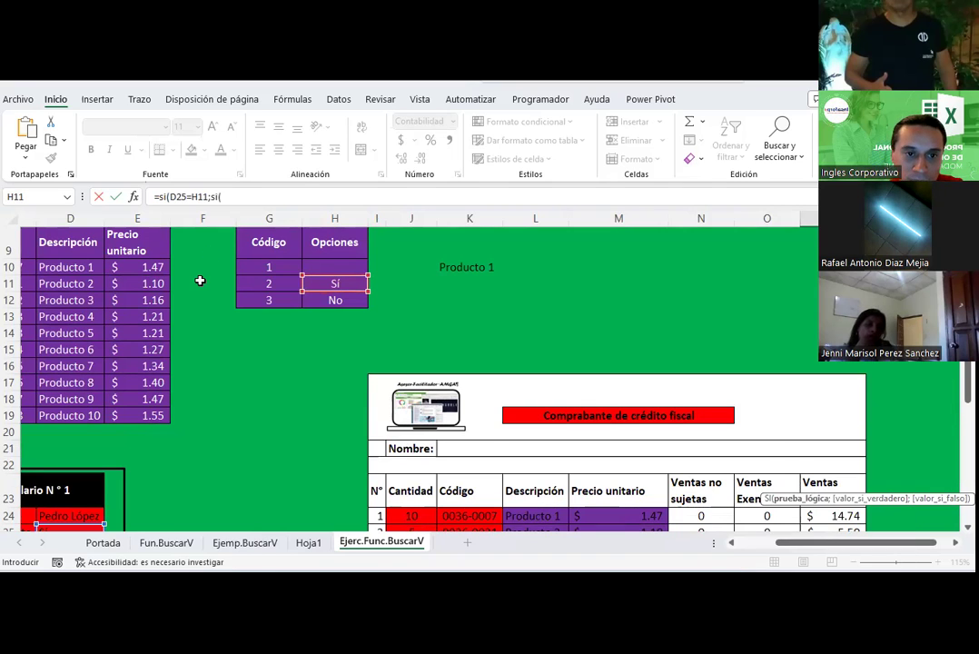
# Add the nested condition D26=H11 with the result P34 multiplied by 1%.
pyautogui.scroll(-1, 199, 280)
pyautogui.scroll(-2, 200, 282)
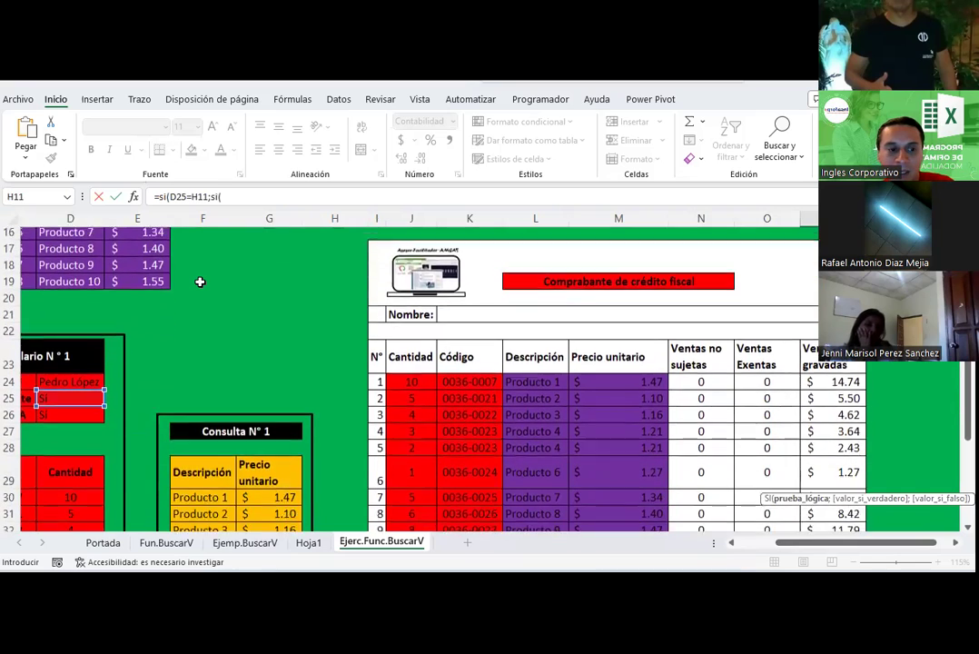
pyautogui.scroll(-1, 200, 281)
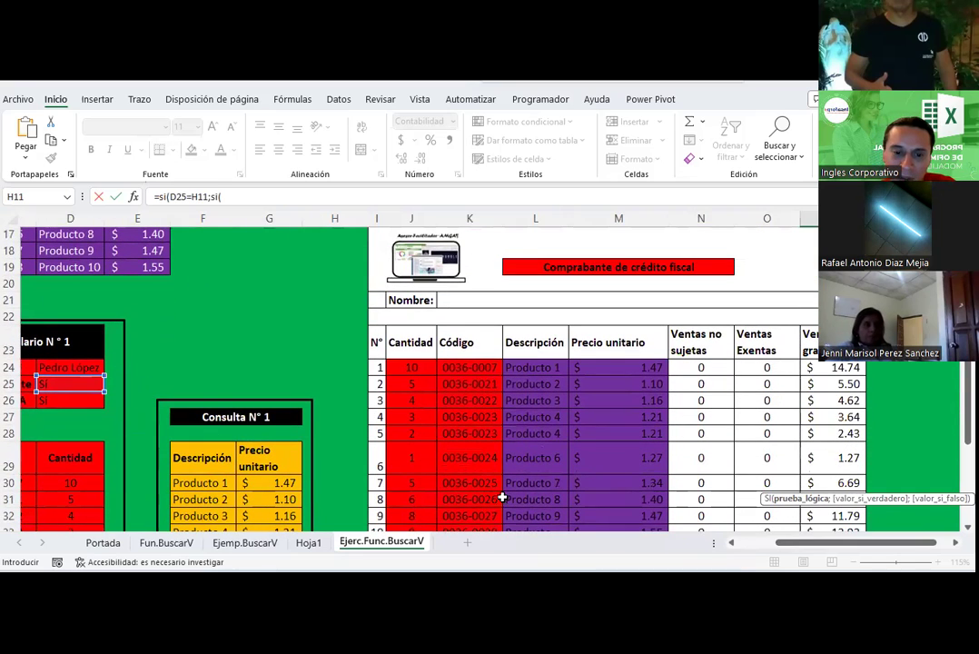
pyautogui.click(84, 398)
pyautogui.write('=')
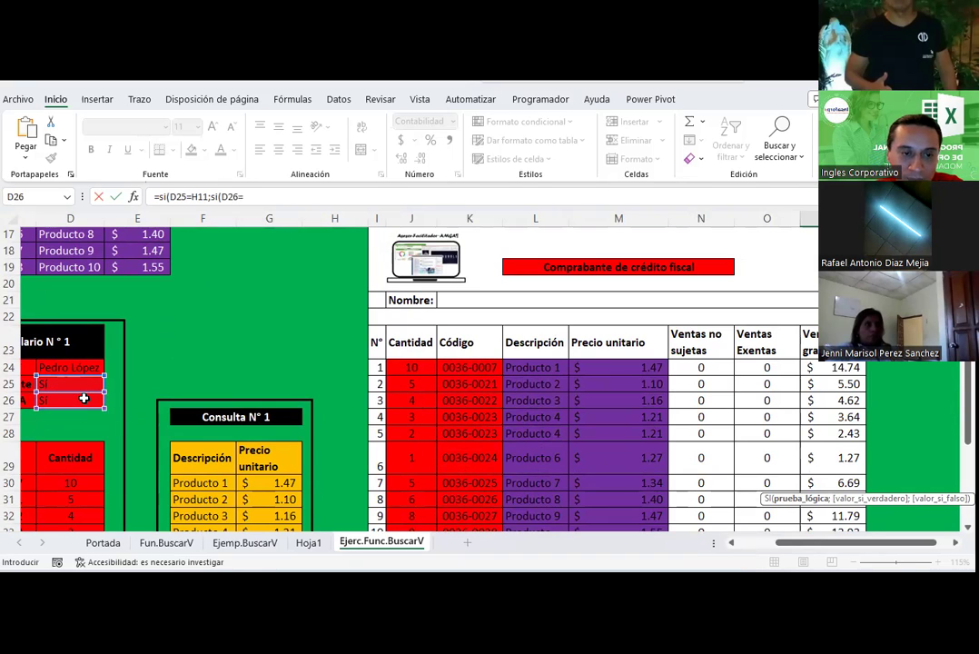
pyautogui.scroll(2, 368, 366)
pyautogui.scroll(3, 368, 366)
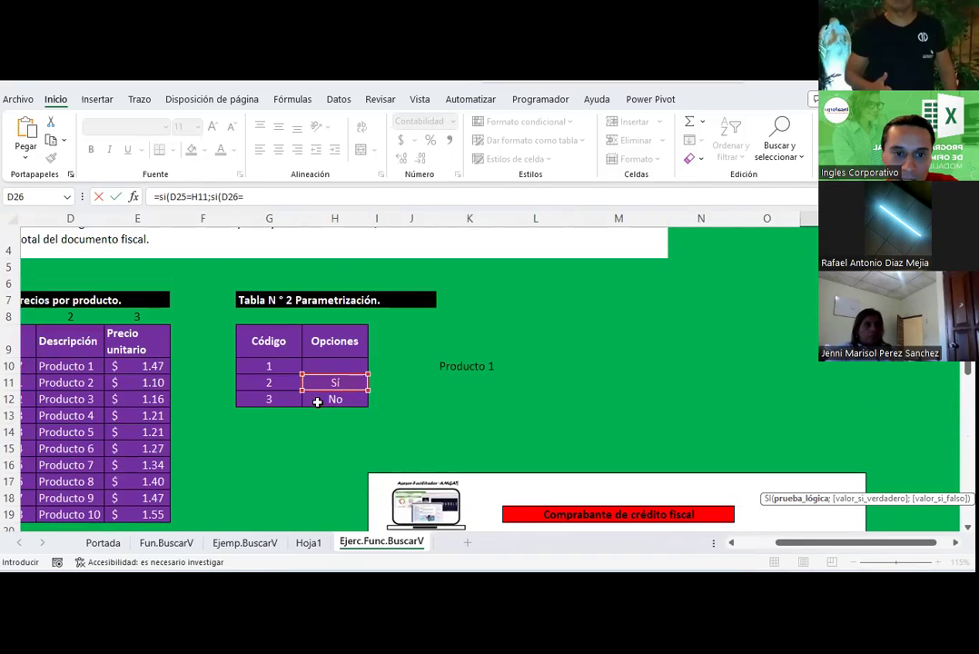
pyautogui.click(334, 382)
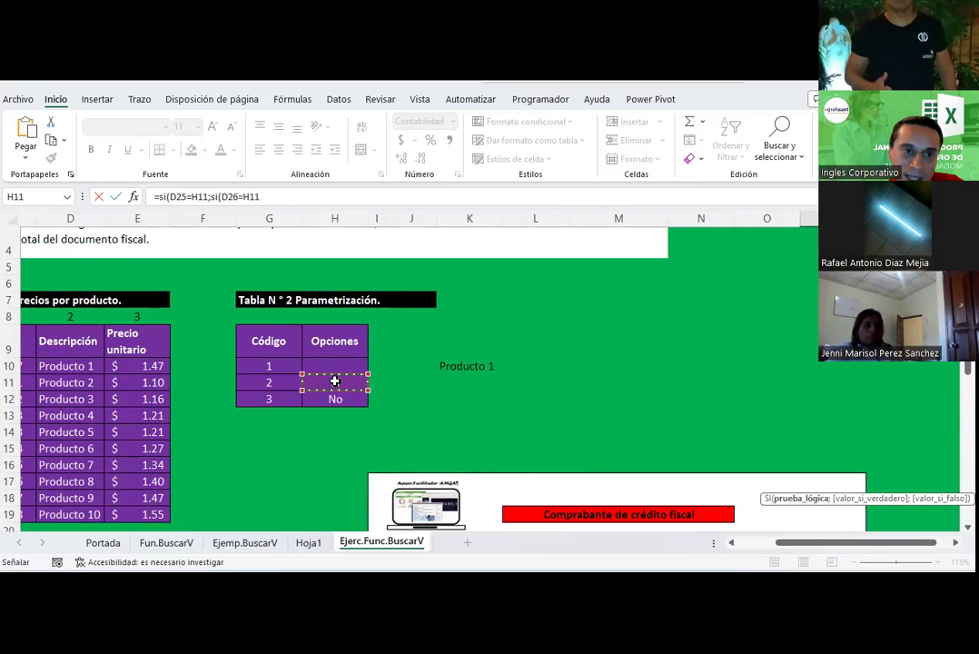
pyautogui.write(';(')
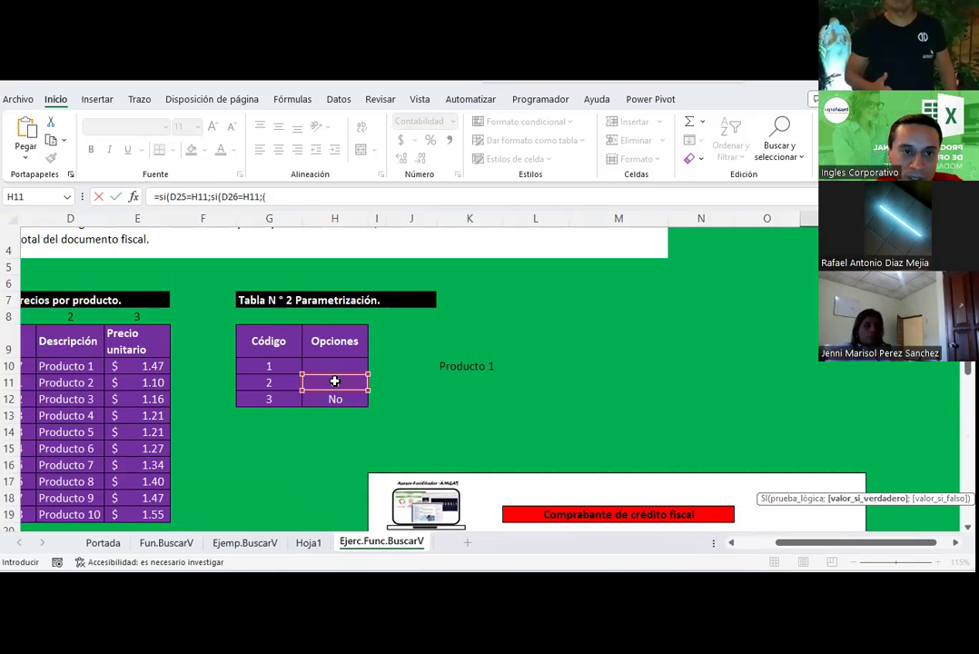
pyautogui.scroll(-2, 545, 399)
pyautogui.scroll(-1, 618, 436)
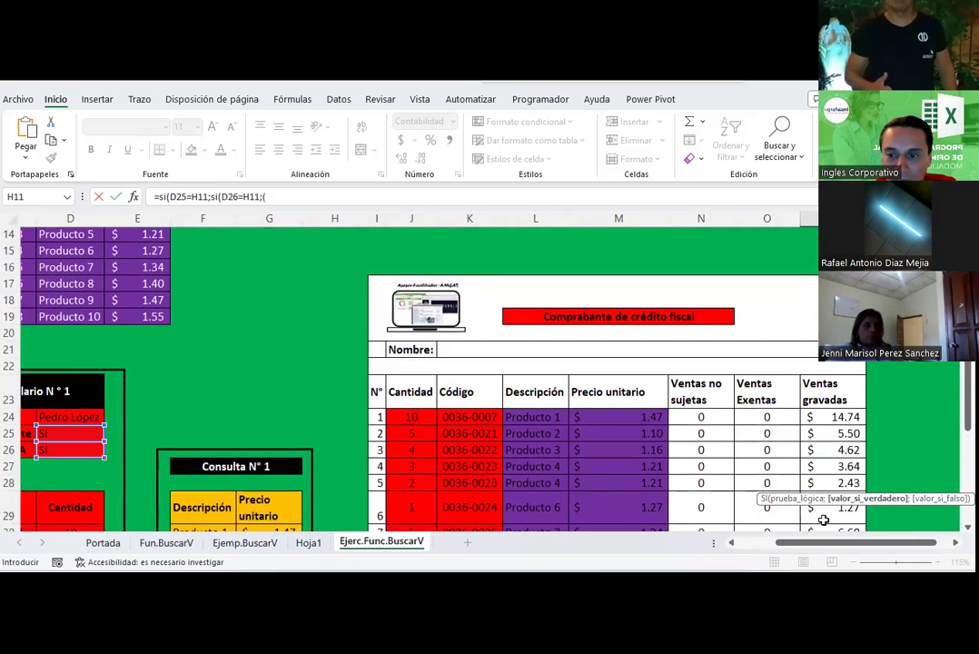
pyautogui.scroll(-2, 824, 520)
pyautogui.click(821, 500)
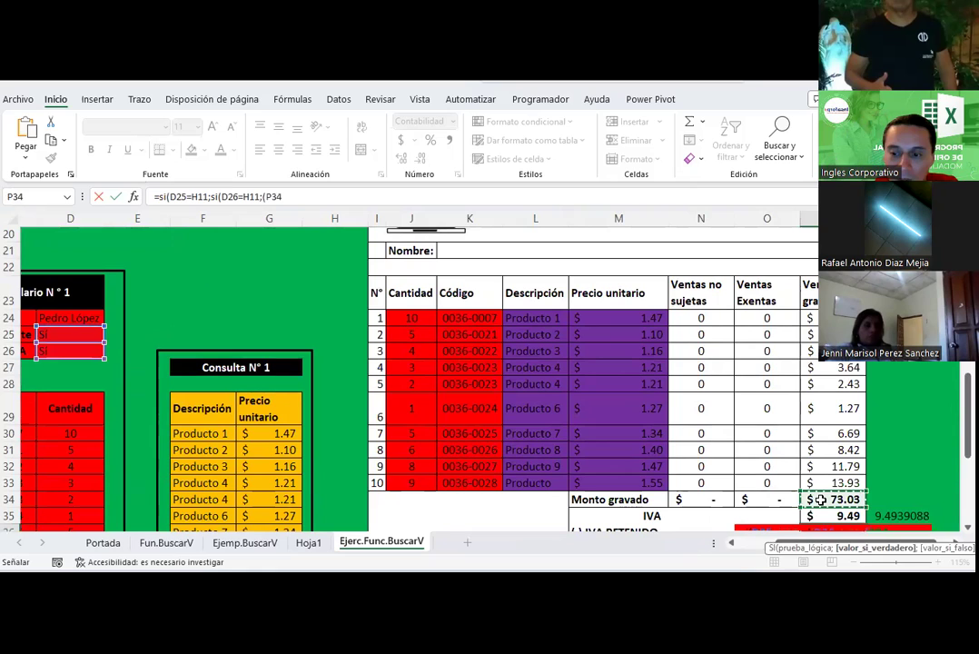
pyautogui.write('*')
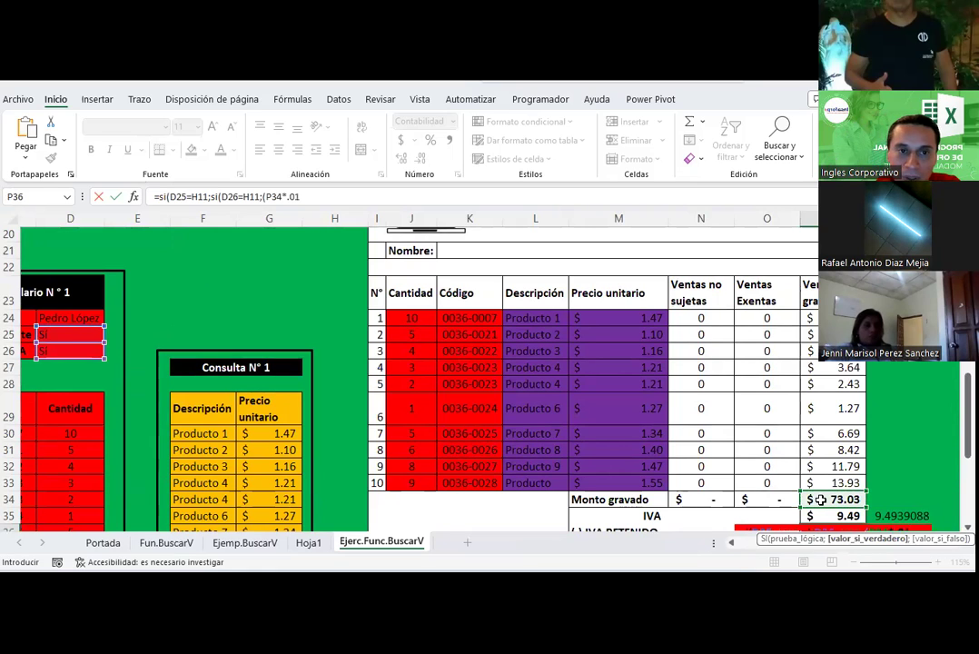
# Close both SI functions with 0 as the false results, removing a stray equals sign.
pyautogui.press('BackSpace')
pyautogui.write('%)')
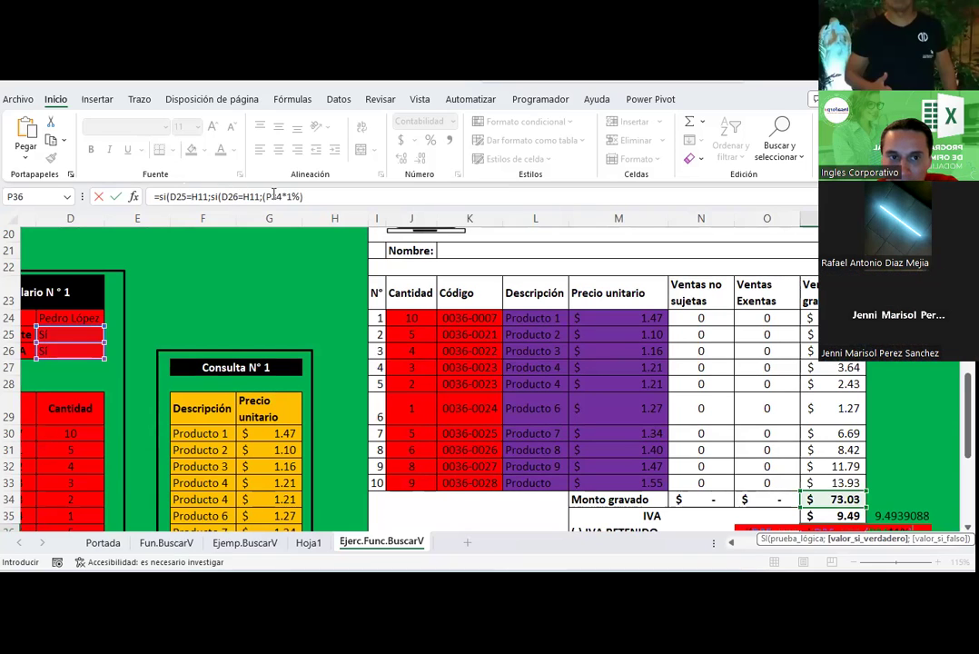
pyautogui.click(315, 198)
pyautogui.write(';0')
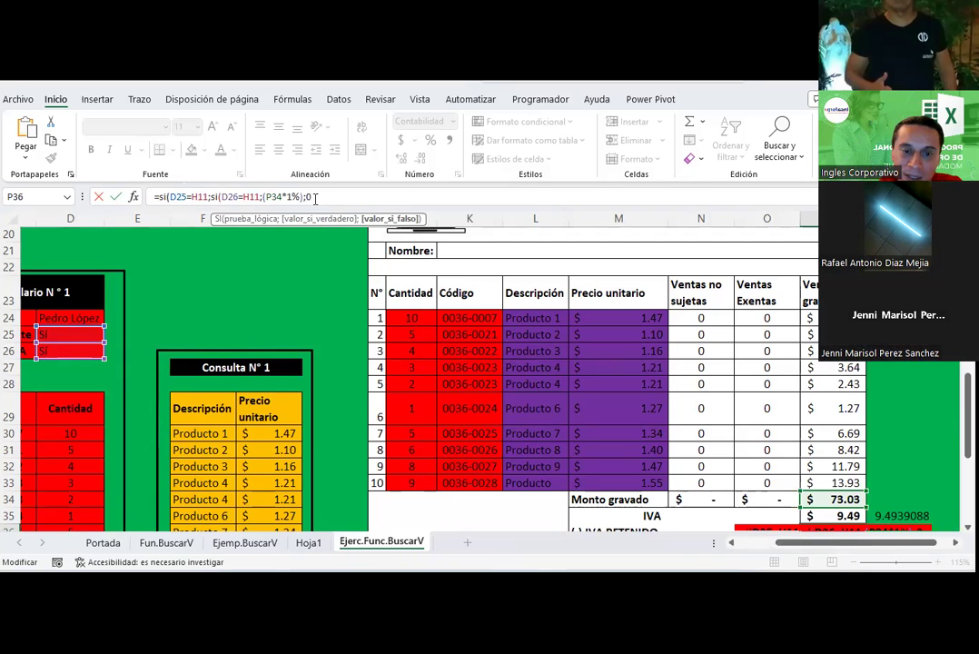
pyautogui.write(')')
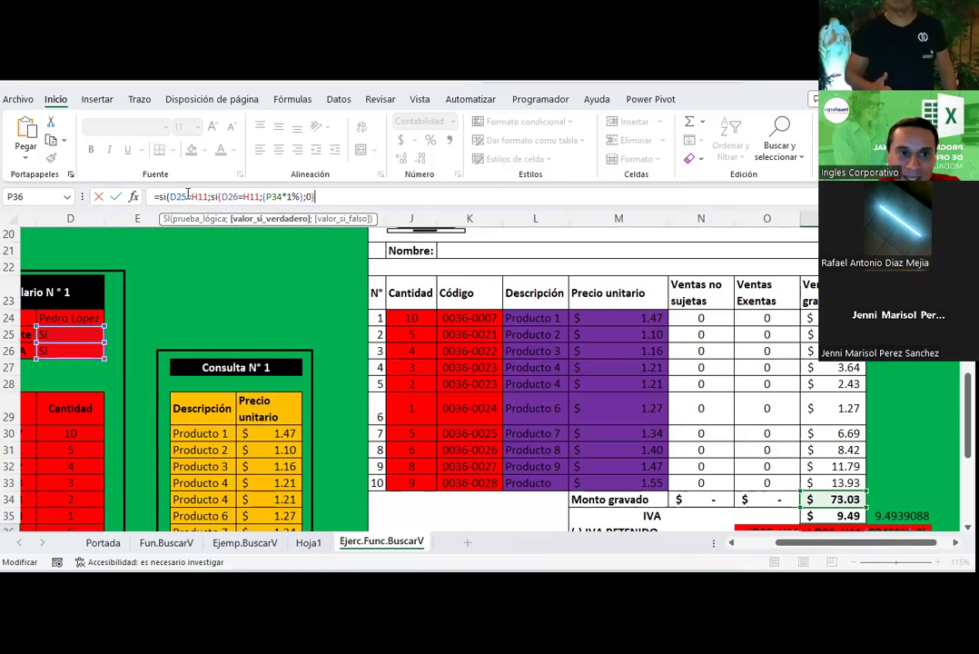
pyautogui.write(';0=')
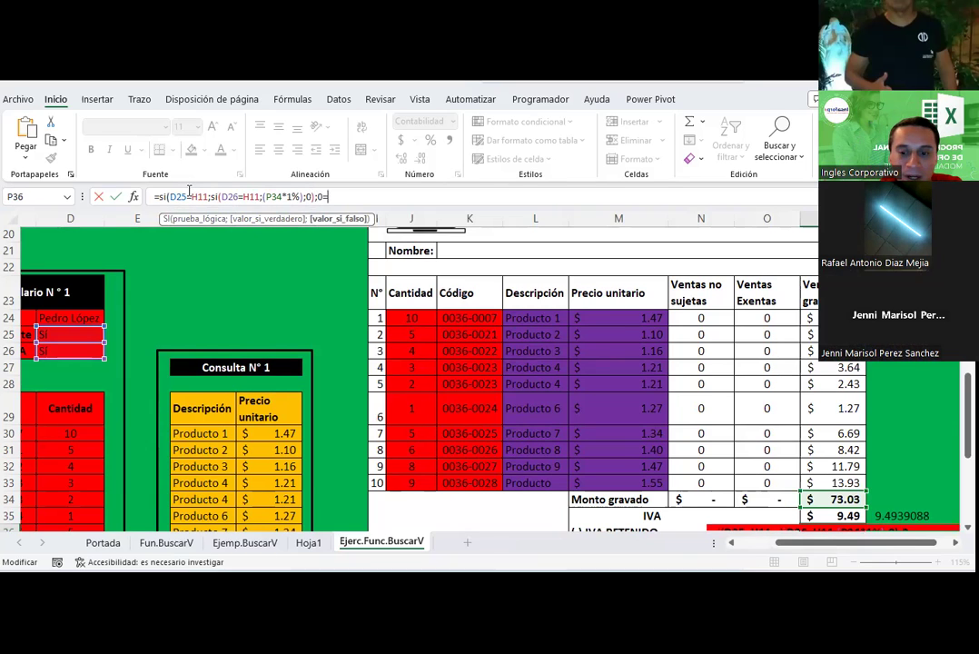
pyautogui.press('BackSpace')
# Commit the nested formula so IVA RETENIDO shows 0.73, and review the D25 and D26 answers.
pyautogui.press('Return')
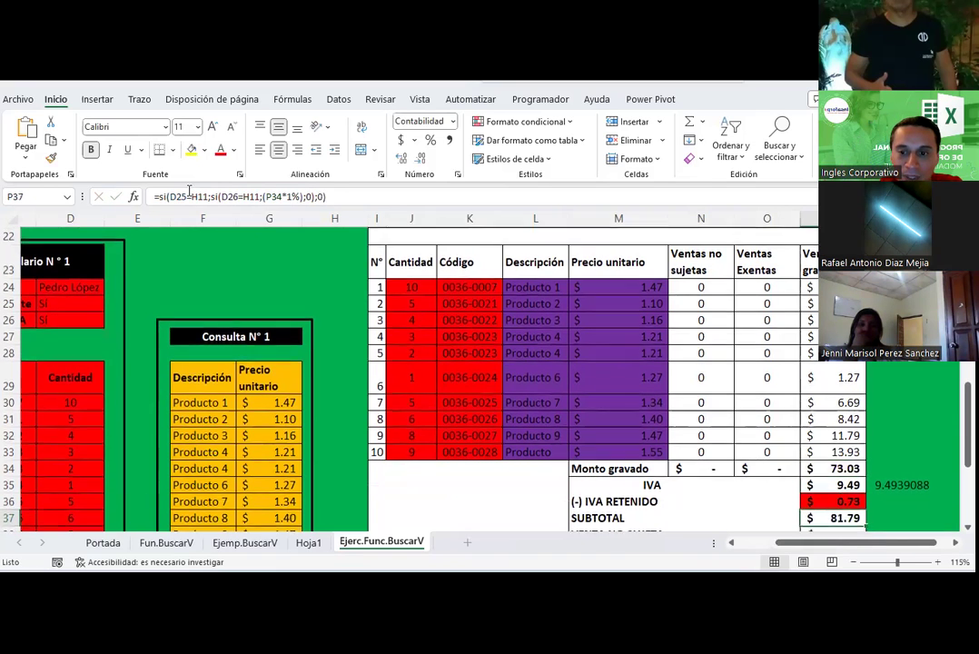
pyautogui.moveTo(890, 545); pyautogui.dragTo(902, 545)
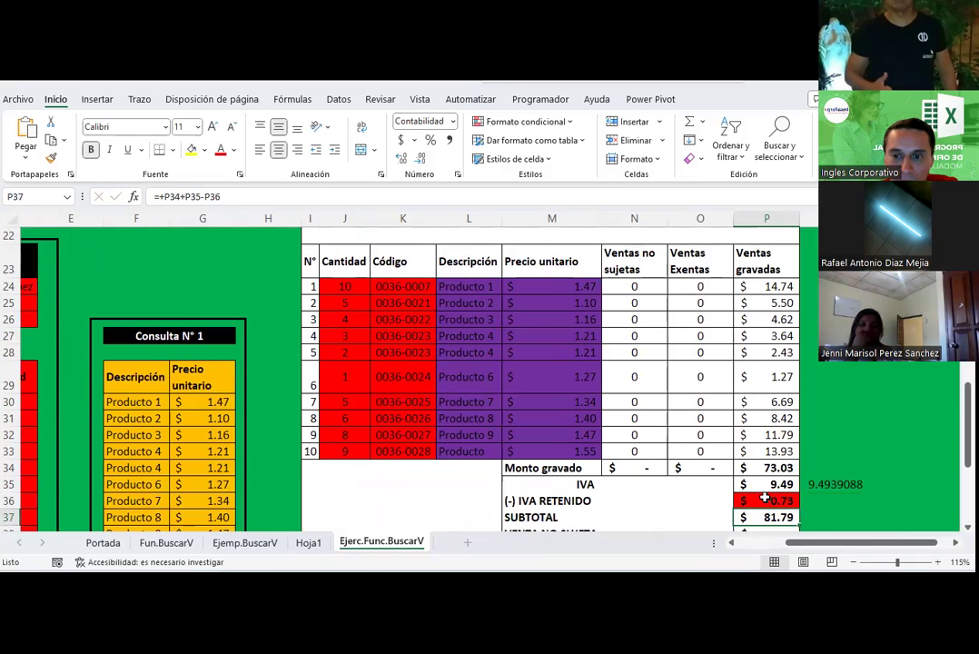
pyautogui.scroll(-1, 454, 403)
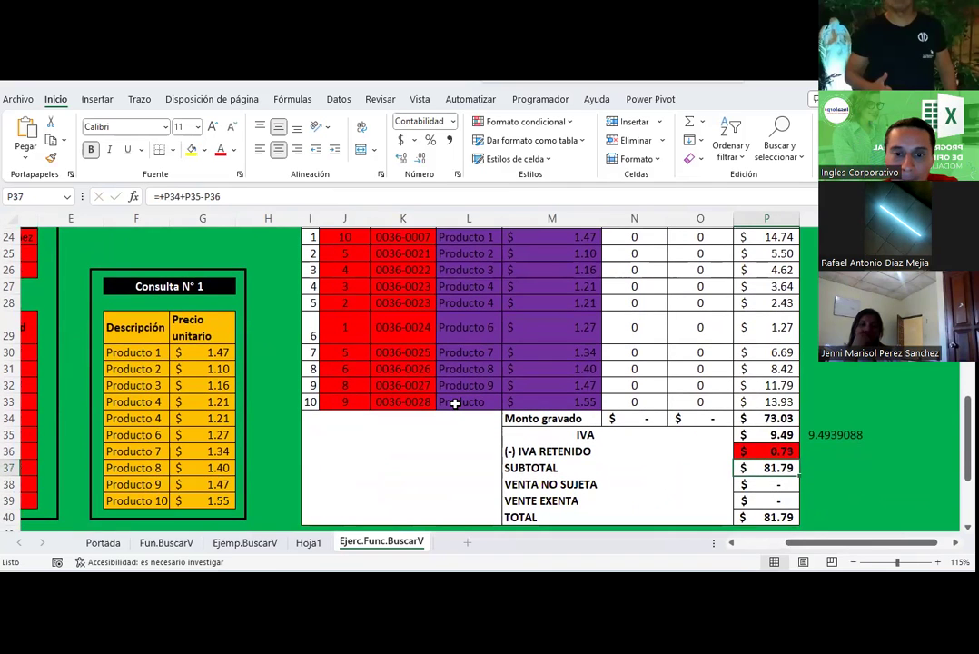
pyautogui.moveTo(816, 546); pyautogui.dragTo(764, 544)
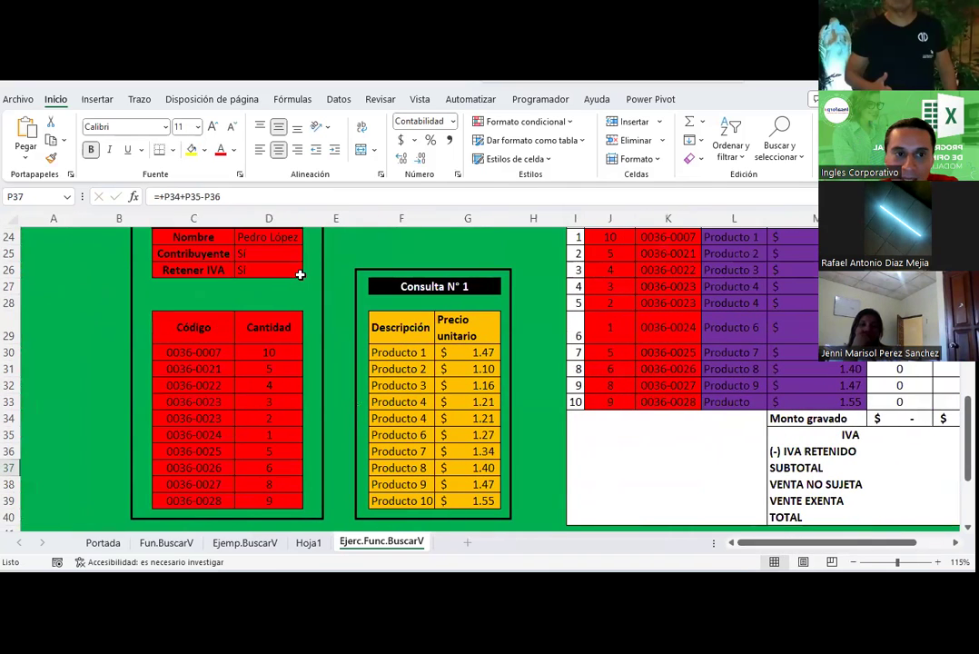
pyautogui.click(270, 253)
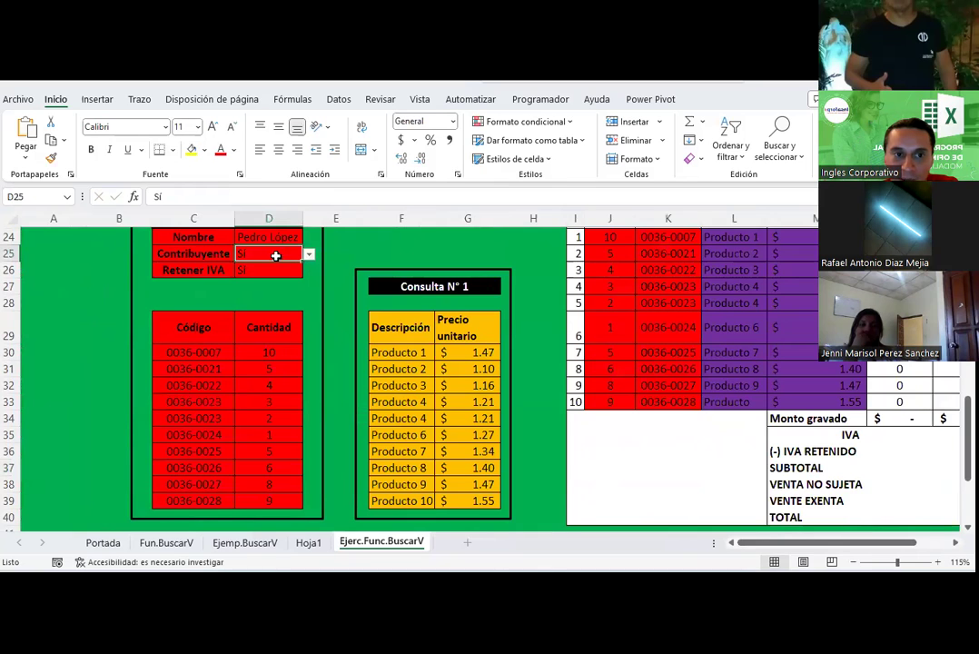
pyautogui.click(214, 271)
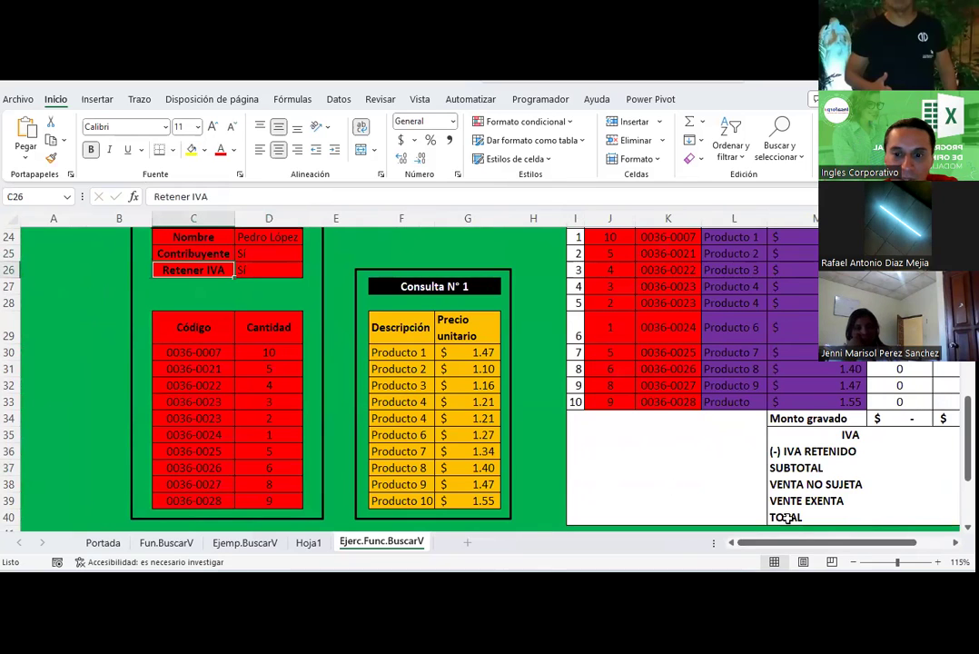
pyautogui.moveTo(855, 543); pyautogui.dragTo(950, 542)
# Delete the leftover 9.4939088 value in Q35.
pyautogui.click(679, 438)
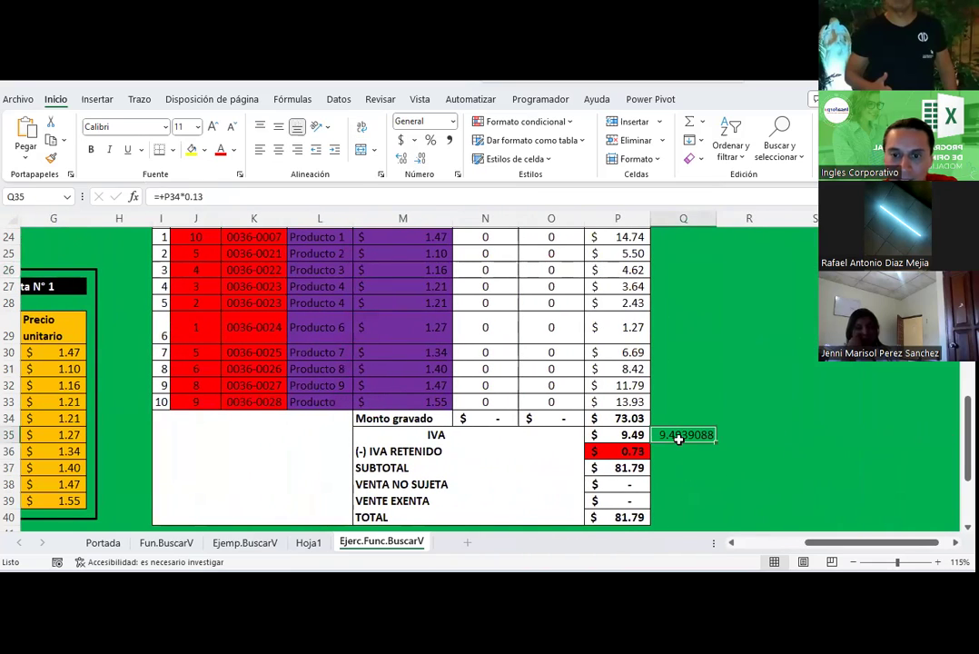
pyautogui.press('Delete')
pyautogui.scroll(-2, 679, 439)
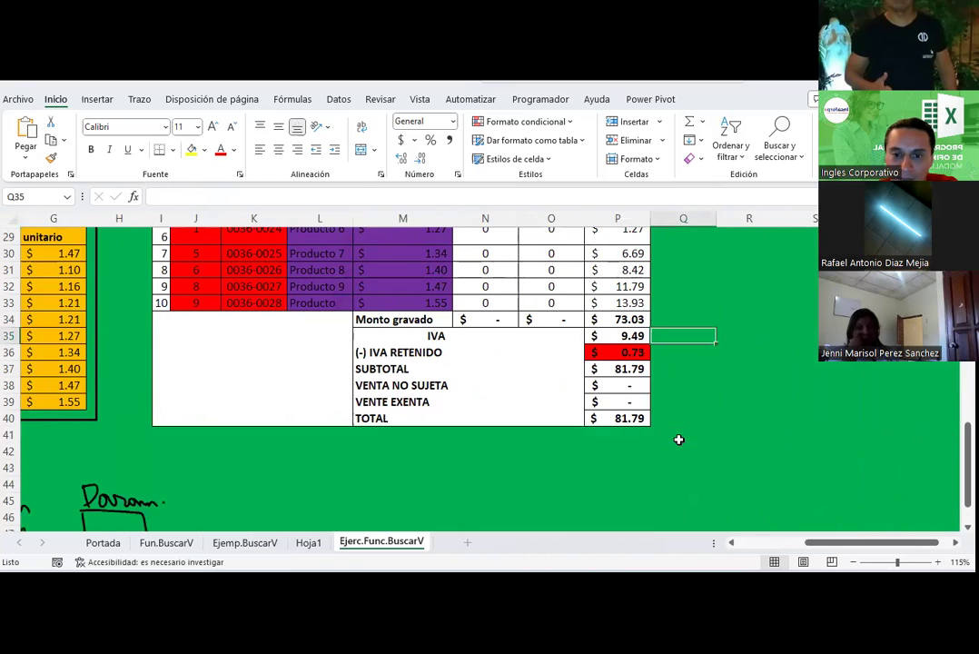
pyautogui.click(613, 371)
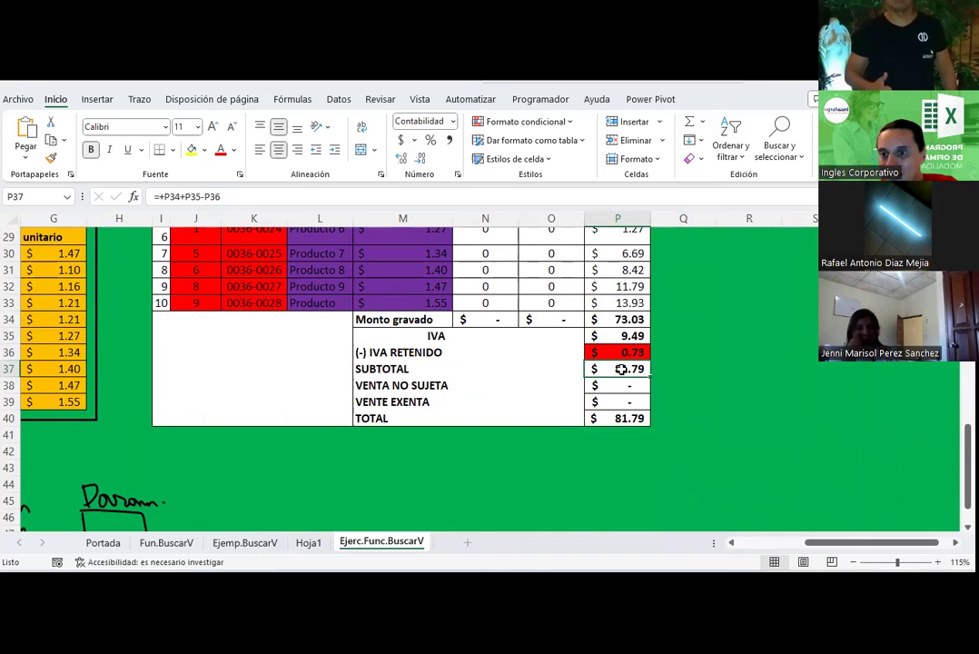
pyautogui.click(616, 421)
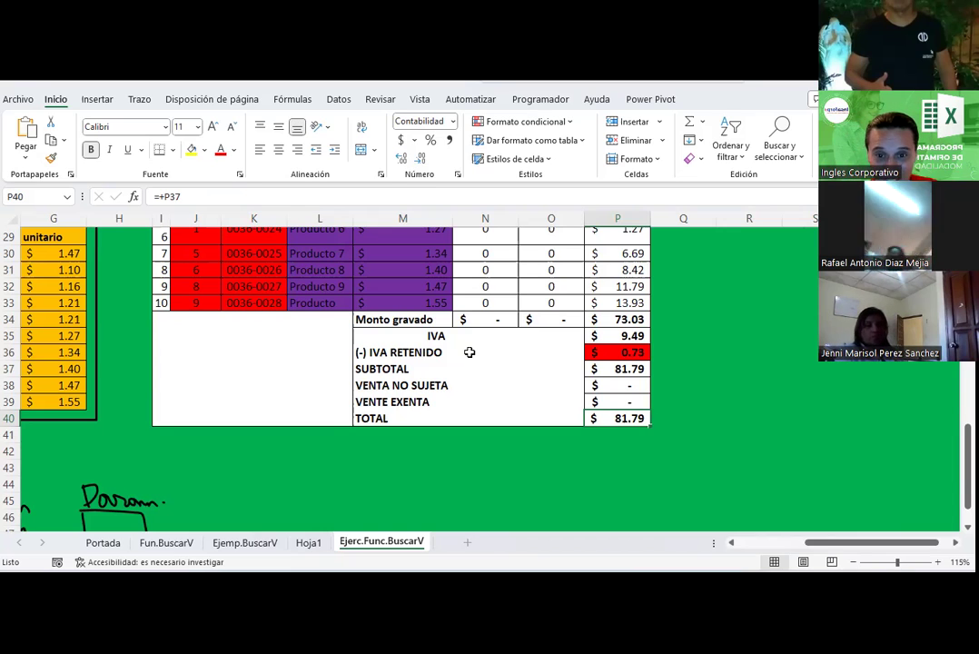
pyautogui.click(599, 349)
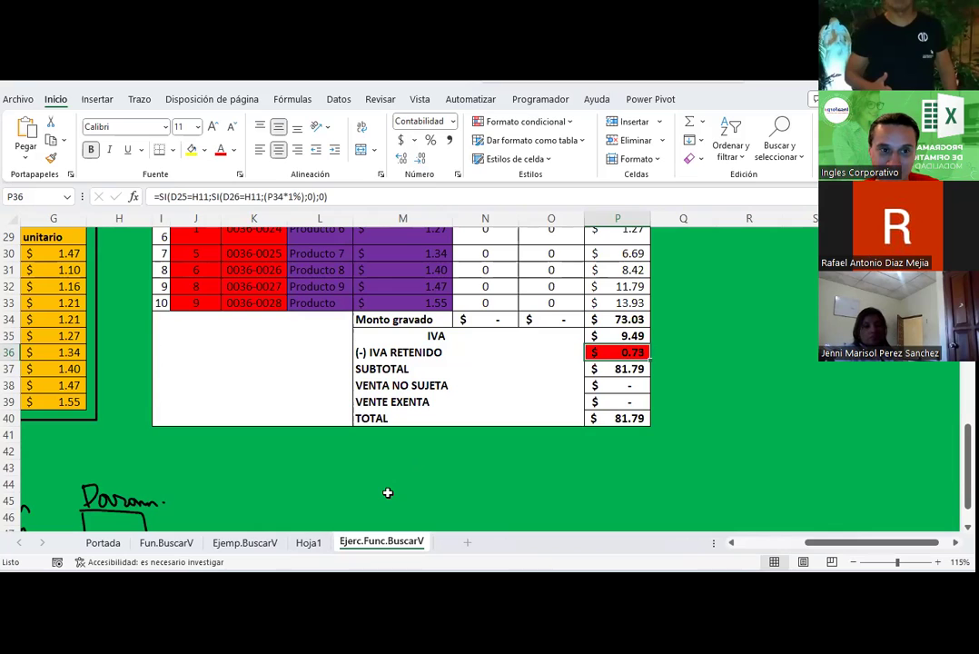
pyautogui.click(133, 197)
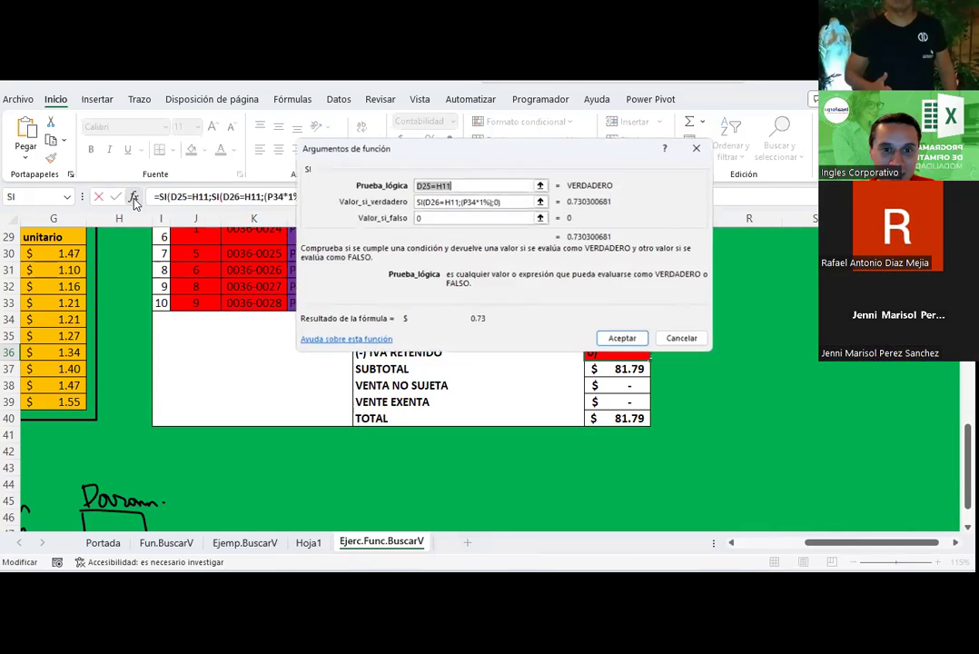
pyautogui.click(511, 199)
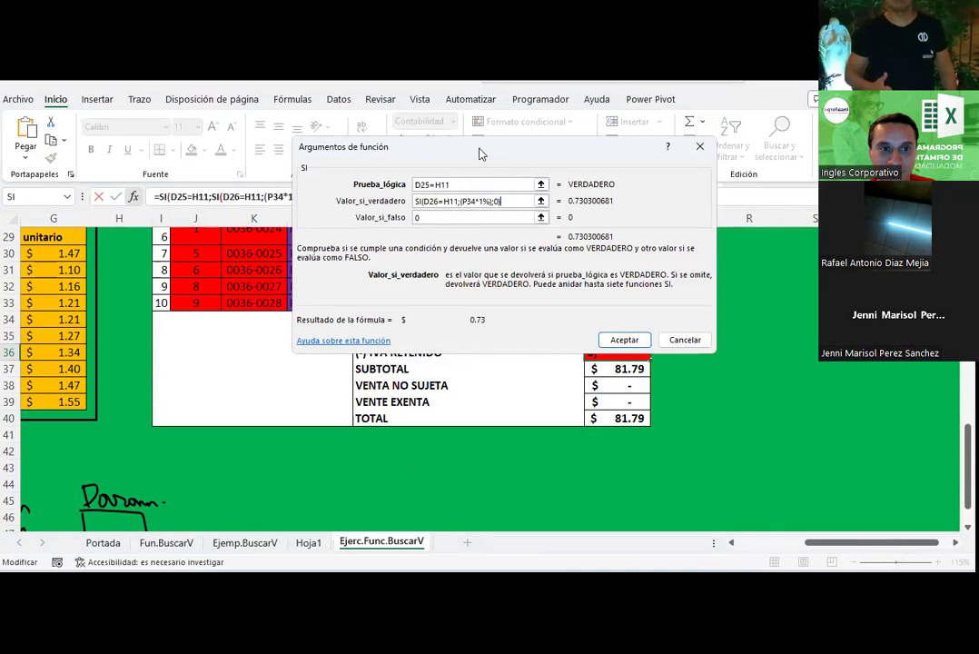
pyautogui.moveTo(480, 154); pyautogui.dragTo(294, 273)
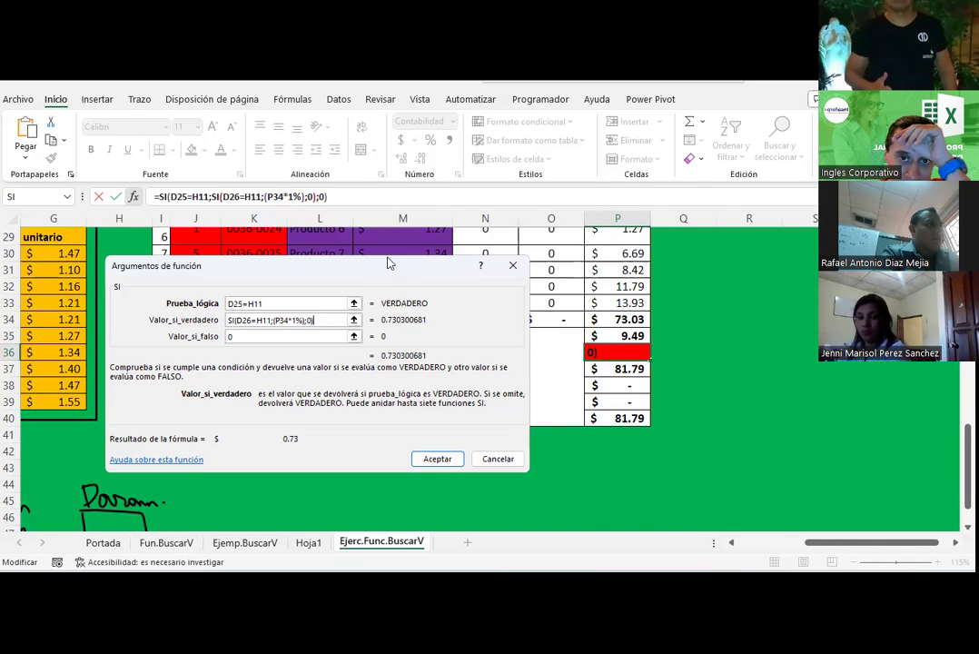
pyautogui.moveTo(387, 263); pyautogui.dragTo(488, 178)
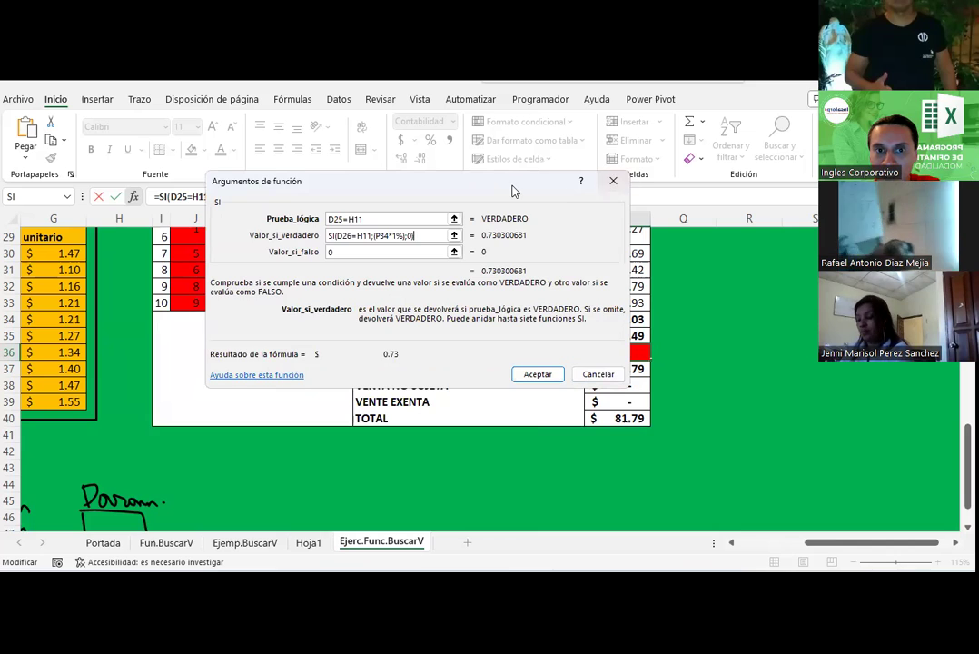
pyautogui.moveTo(513, 193); pyautogui.dragTo(509, 258)
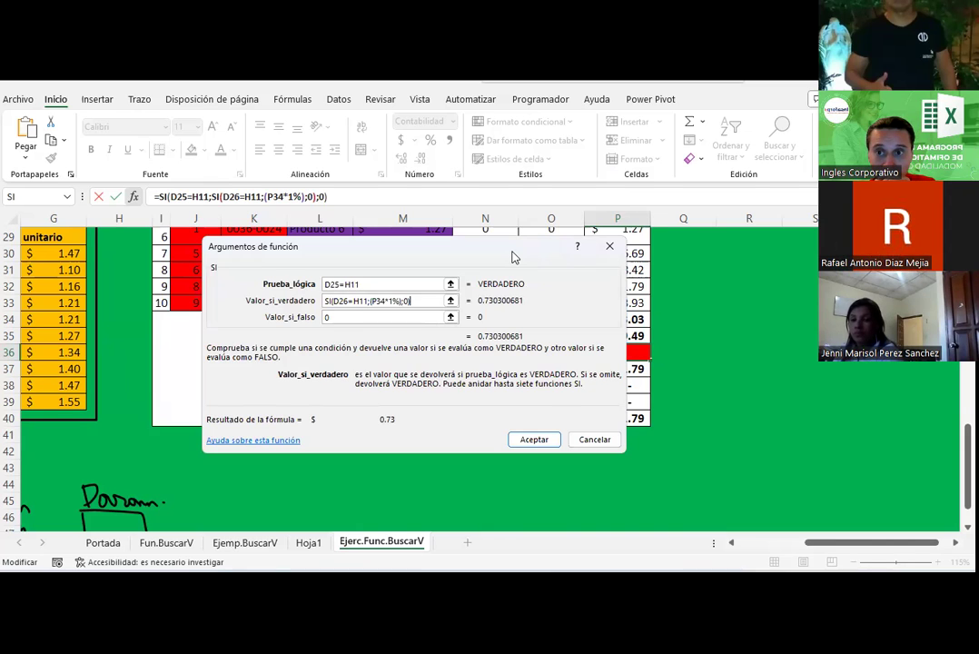
pyautogui.moveTo(513, 257); pyautogui.dragTo(458, 281)
pyautogui.click(554, 272)
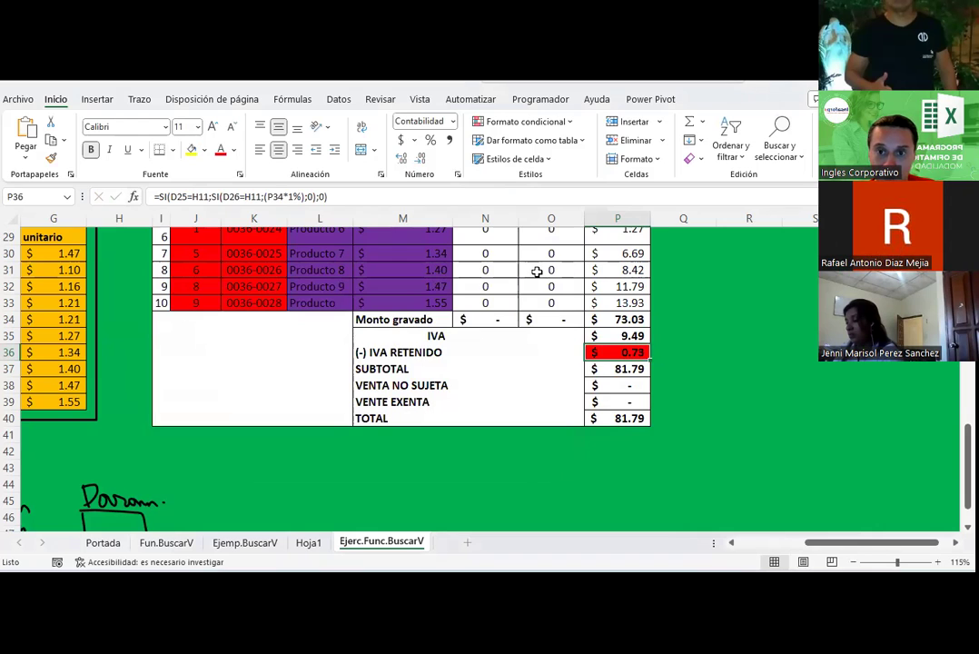
pyautogui.scroll(2, 490, 332)
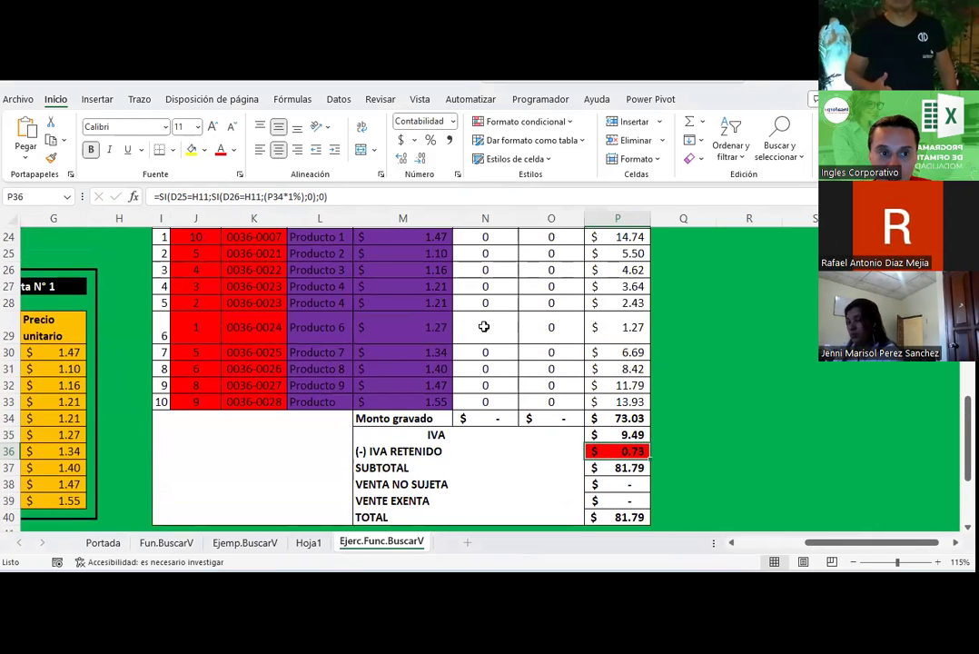
pyautogui.scroll(2, 484, 327)
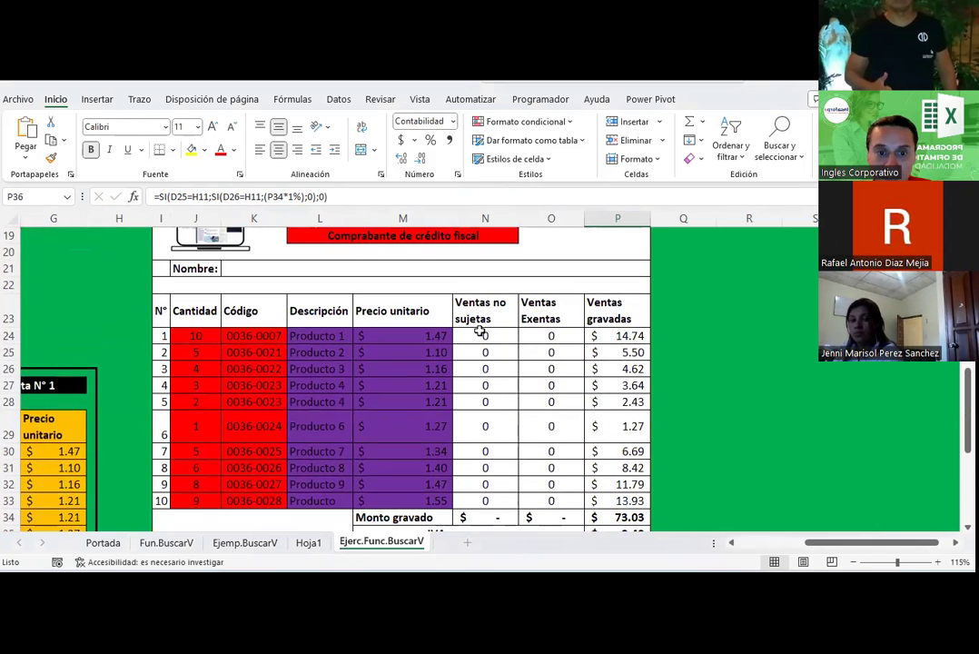
pyautogui.scroll(1, 387, 312)
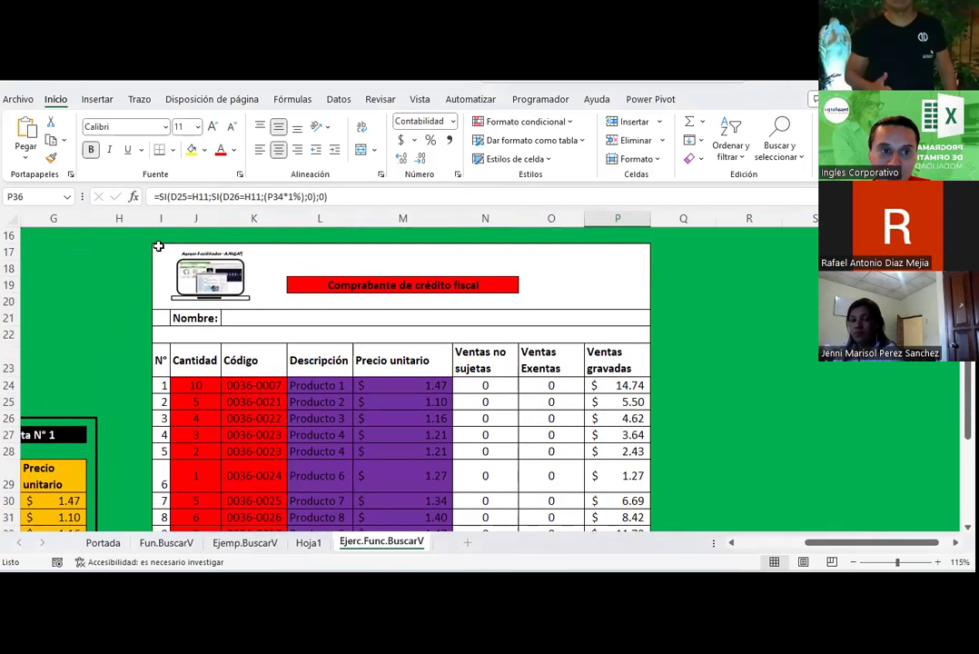
pyautogui.moveTo(158, 245)
pyautogui.mouseDown()
pyautogui.moveTo(583, 501)
pyautogui.moveTo(584, 519)
pyautogui.mouseUp()
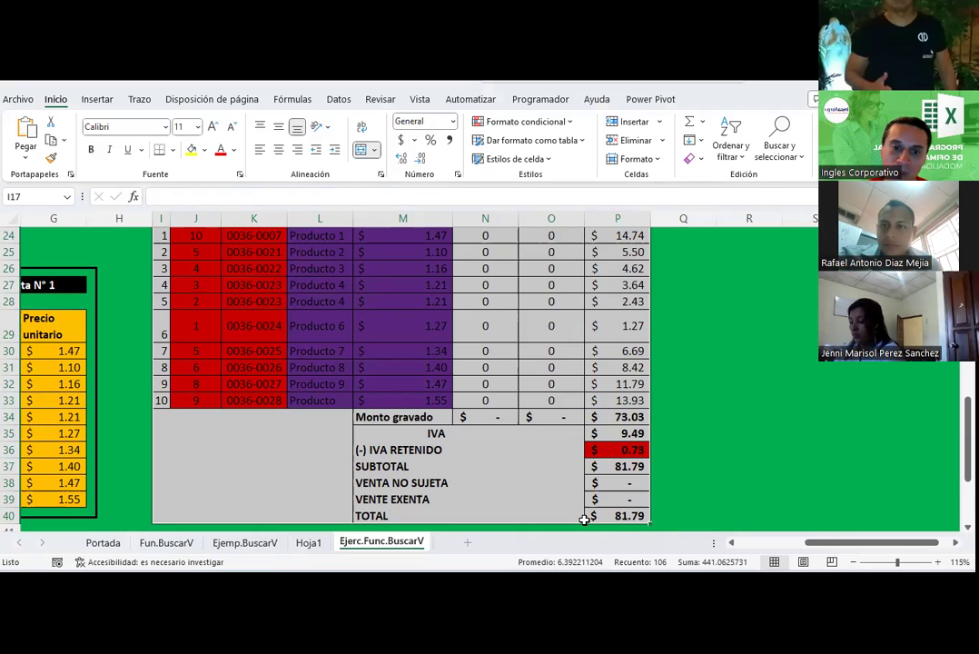
pyautogui.click(642, 450)
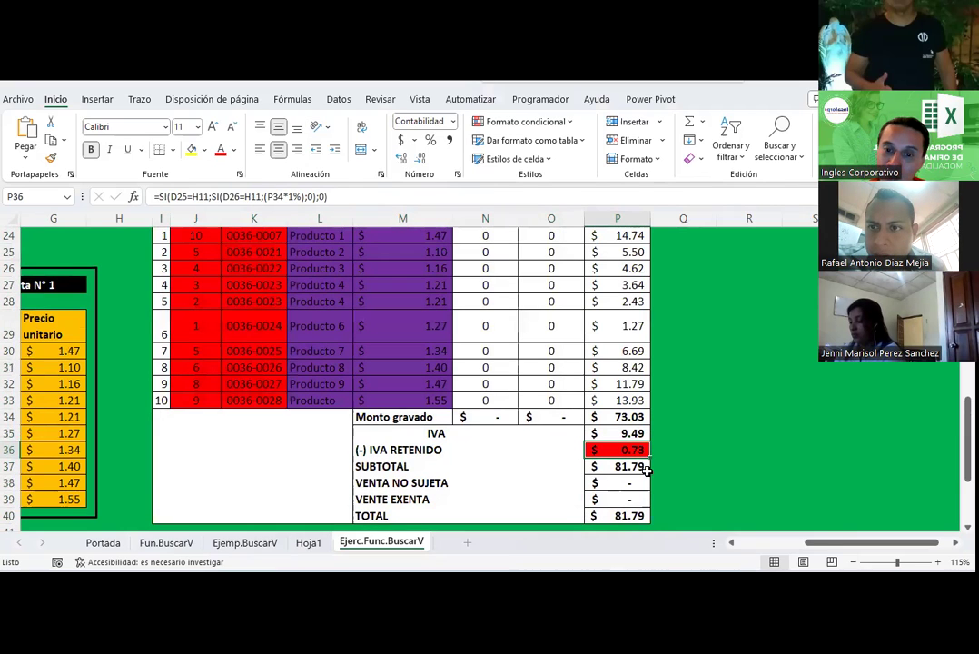
pyautogui.click(640, 466)
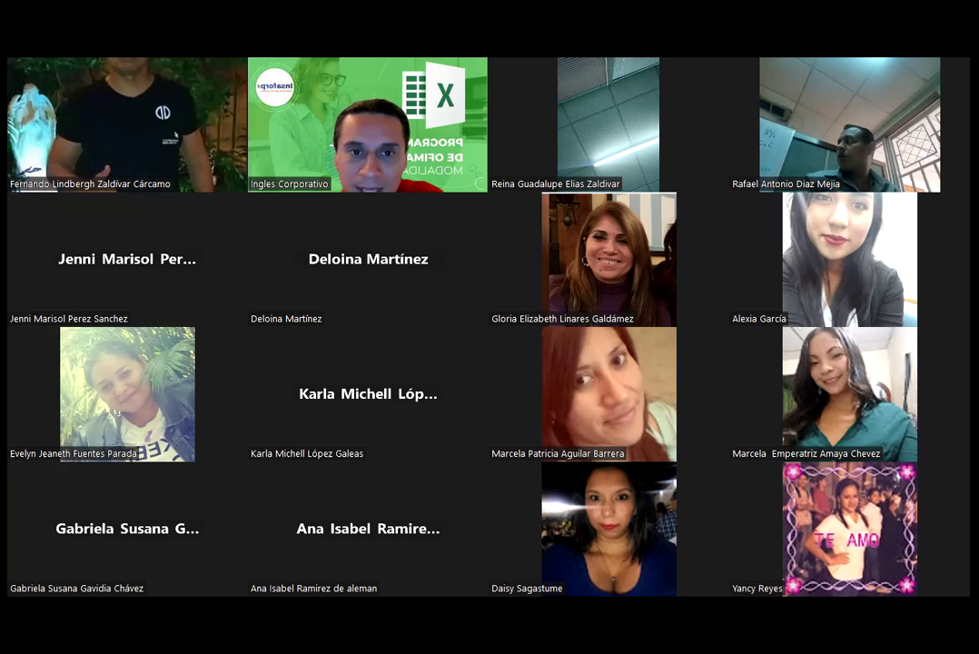
# Inspect the session title, then review the CONSULTAH arguments image on the Fun.BuscarH sheet.
pyautogui.scroll(-1, 449, 404)
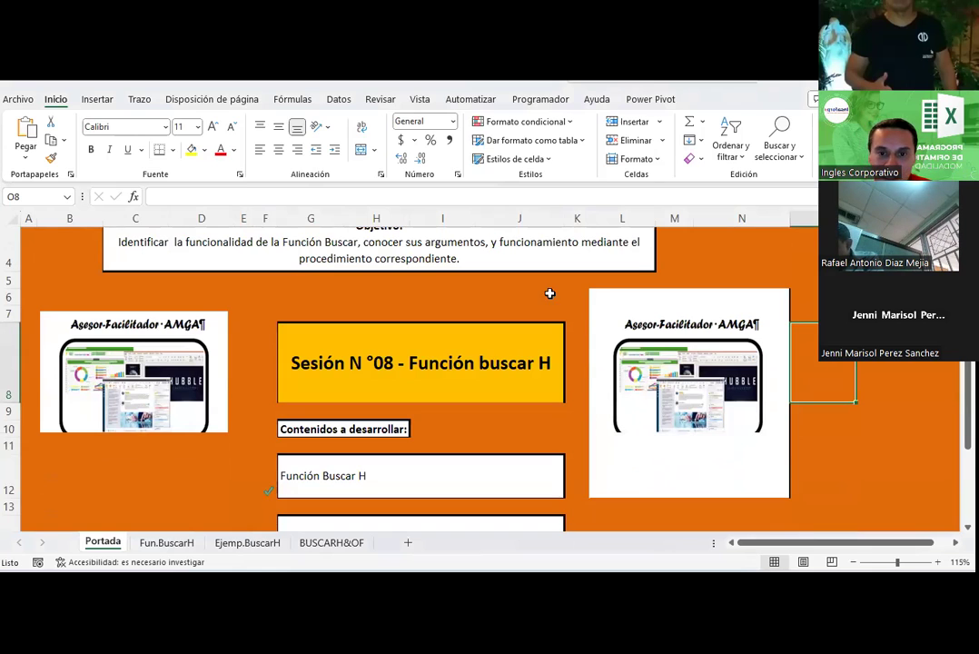
pyautogui.click(516, 372)
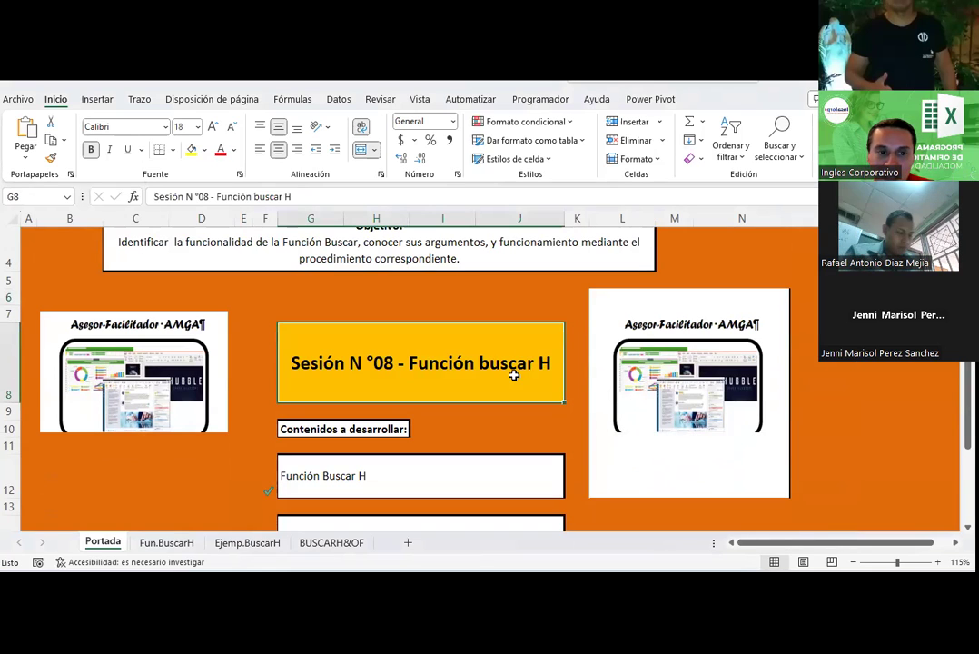
pyautogui.click(461, 297)
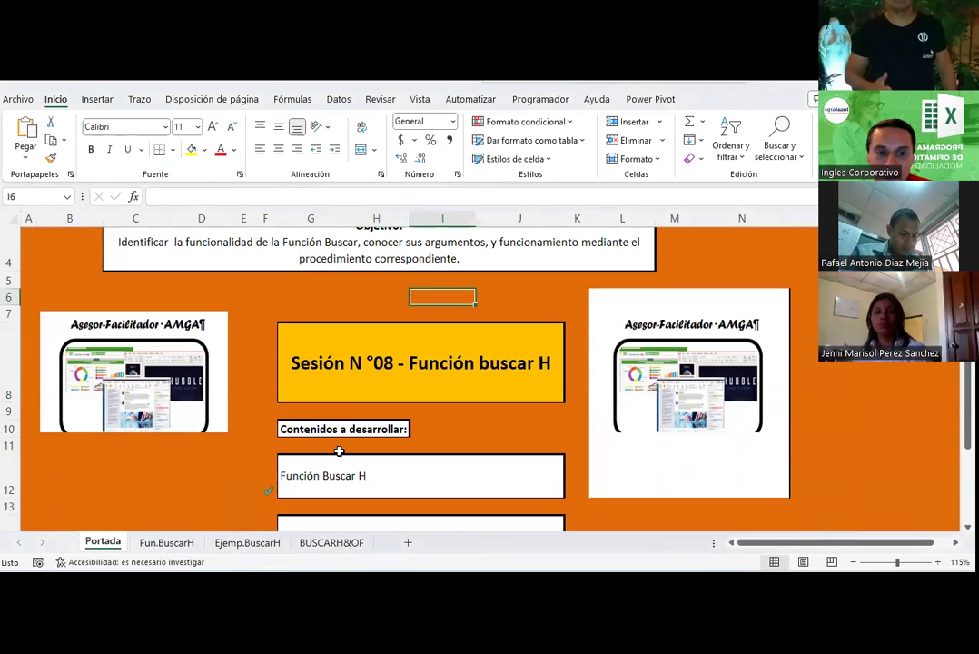
pyautogui.click(171, 543)
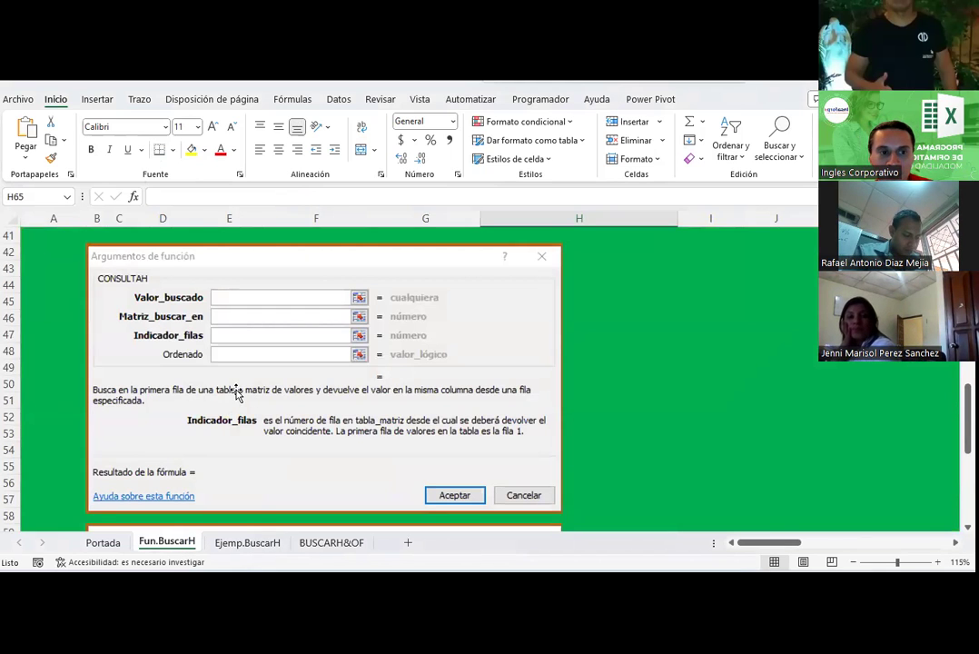
pyautogui.scroll(1, 218, 381)
pyautogui.scroll(3, 213, 376)
pyautogui.scroll(1, 215, 379)
pyautogui.scroll(2, 213, 376)
pyautogui.scroll(2, 212, 375)
pyautogui.scroll(1, 211, 374)
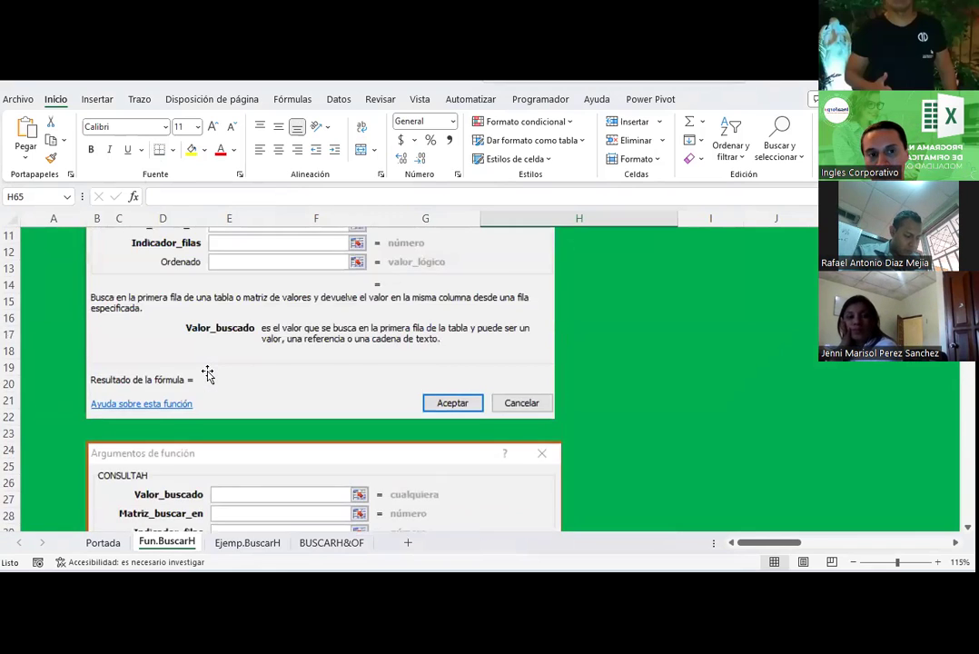
pyautogui.scroll(2, 209, 374)
pyautogui.scroll(1, 207, 374)
pyautogui.scroll(2, 205, 373)
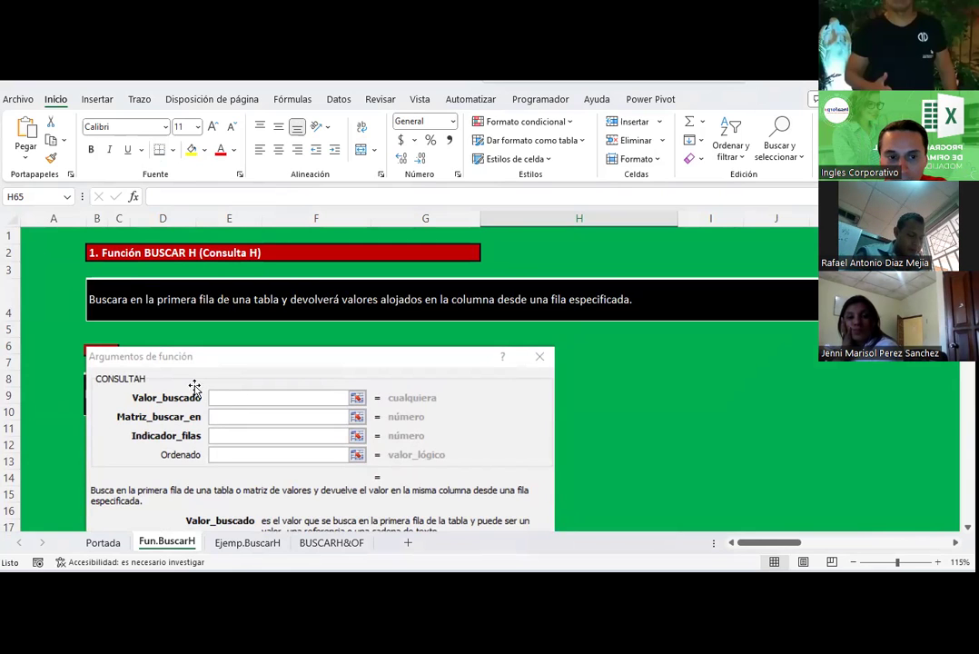
# Move to the Ejemp.BuscarH sheet with the horizontal product database.
pyautogui.scroll(-1, 157, 379)
pyautogui.scroll(-1, 139, 373)
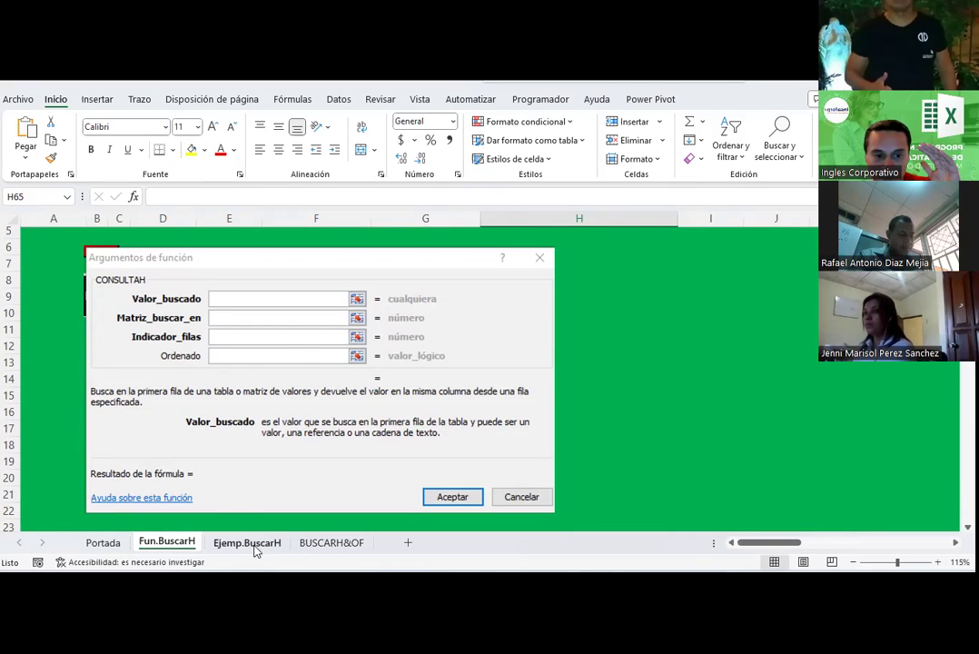
pyautogui.click(250, 544)
# Examine the database's Lote and Código rows, starting with product PTDO-0140.
pyautogui.click(227, 319)
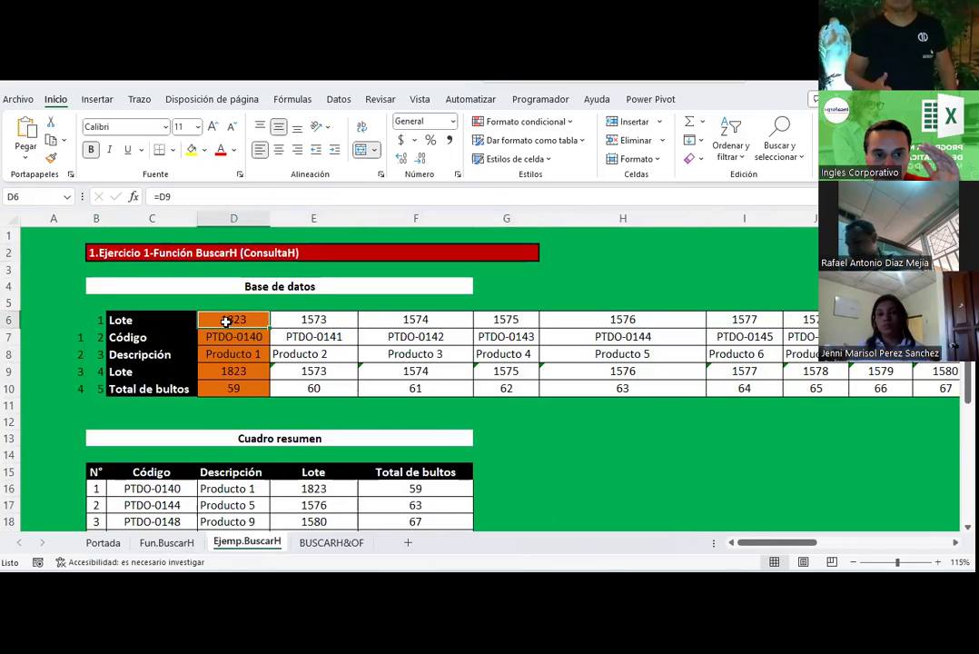
pyautogui.moveTo(214, 338); pyautogui.dragTo(437, 389)
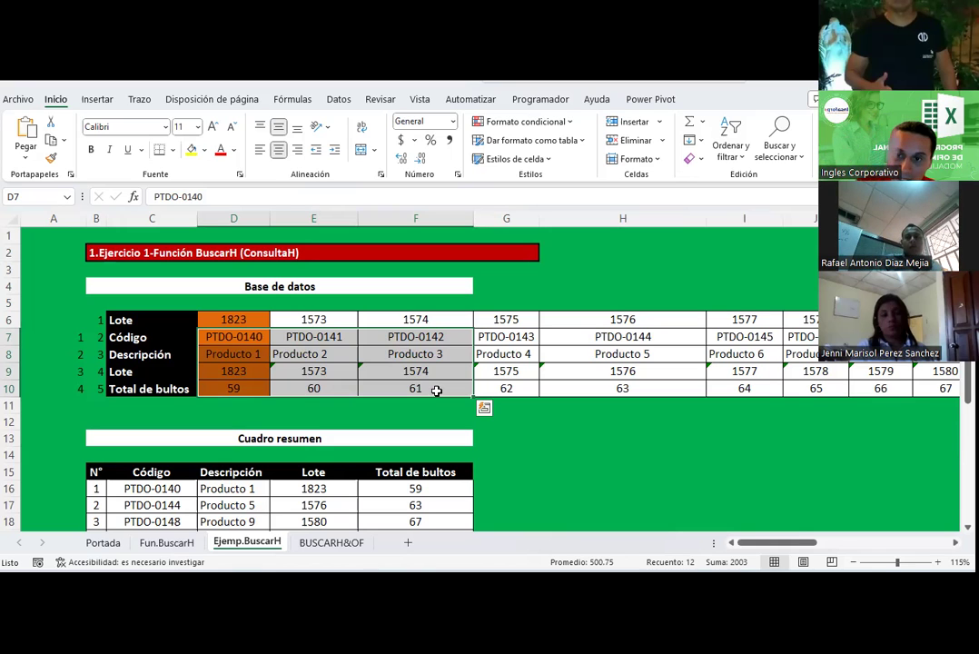
pyautogui.click(548, 428)
pyautogui.click(238, 338)
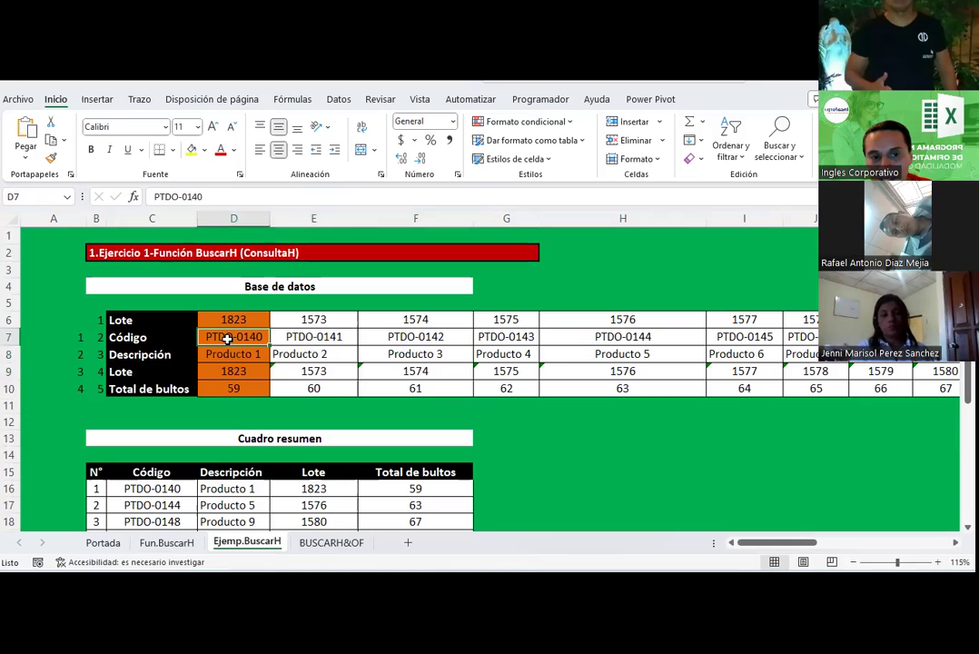
pyautogui.click(144, 337)
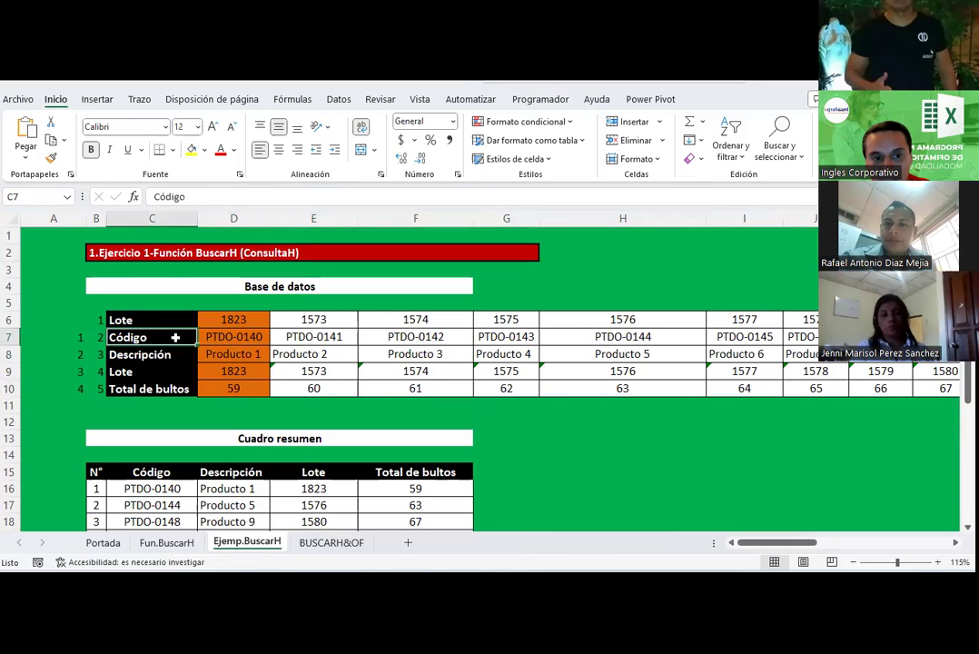
pyautogui.click(234, 338)
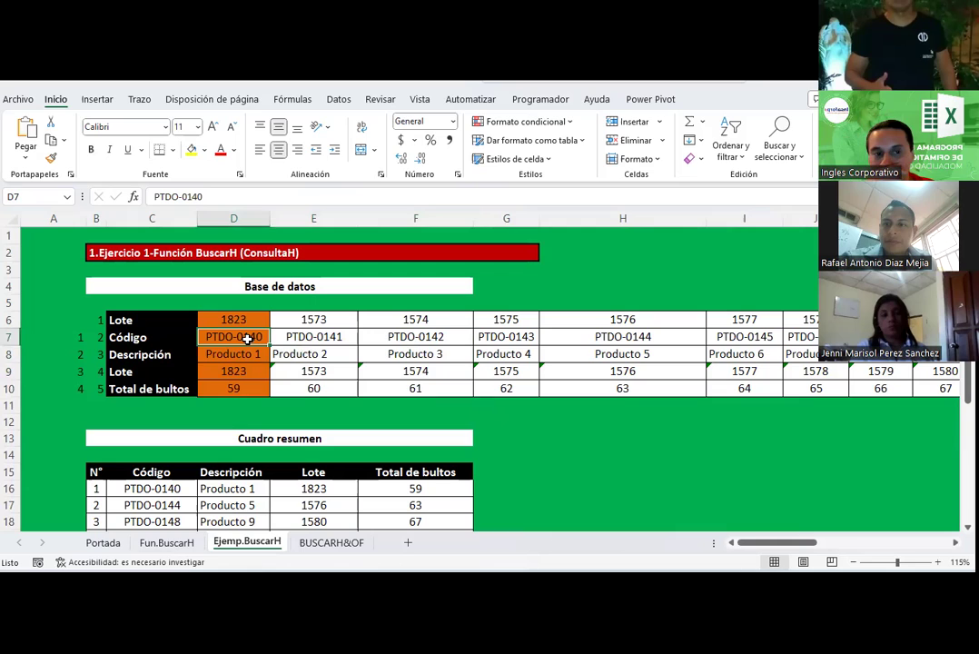
pyautogui.press('Up')
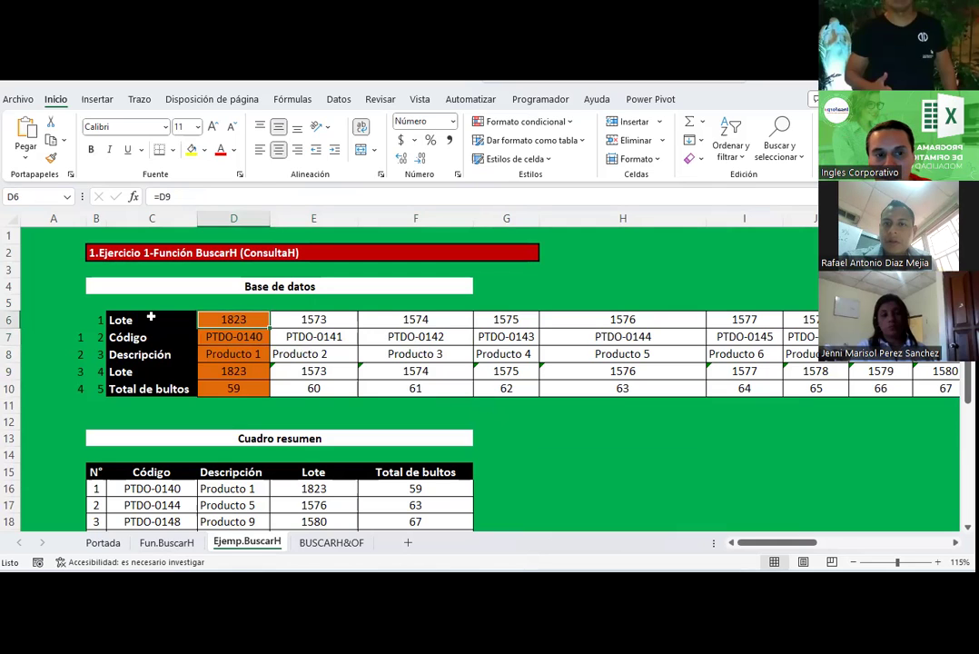
pyautogui.click(151, 317)
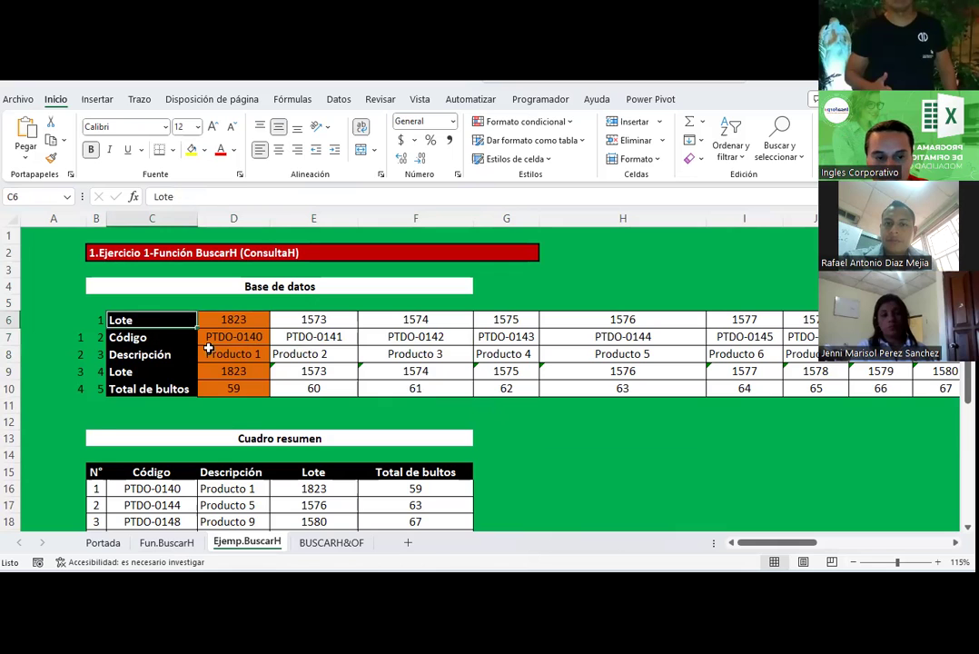
# Inspect the summary table's BUSCARH formulas and open the workbook copy at Ejemp.BuscarH.
pyautogui.scroll(-2, 208, 348)
pyautogui.scroll(-1, 228, 364)
pyautogui.scroll(-3, 229, 362)
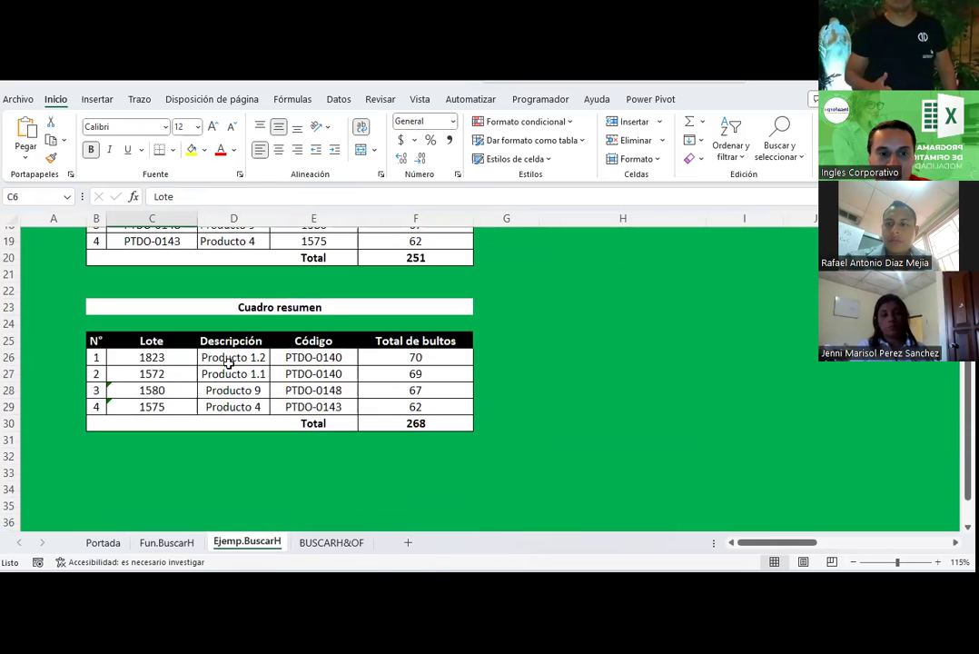
pyautogui.scroll(2, 229, 362)
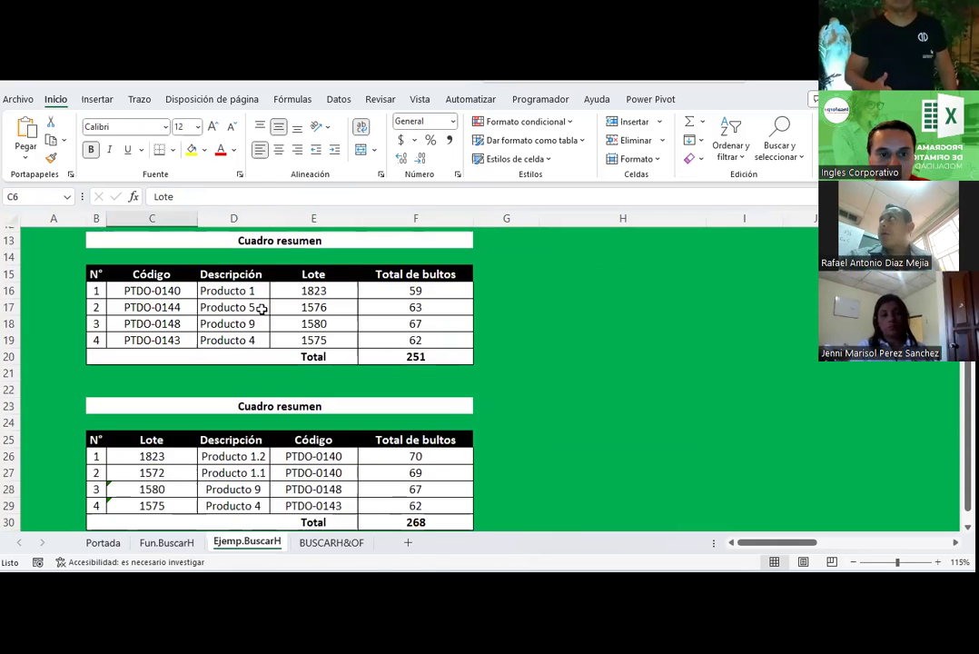
pyautogui.click(277, 306)
pyautogui.click(238, 287)
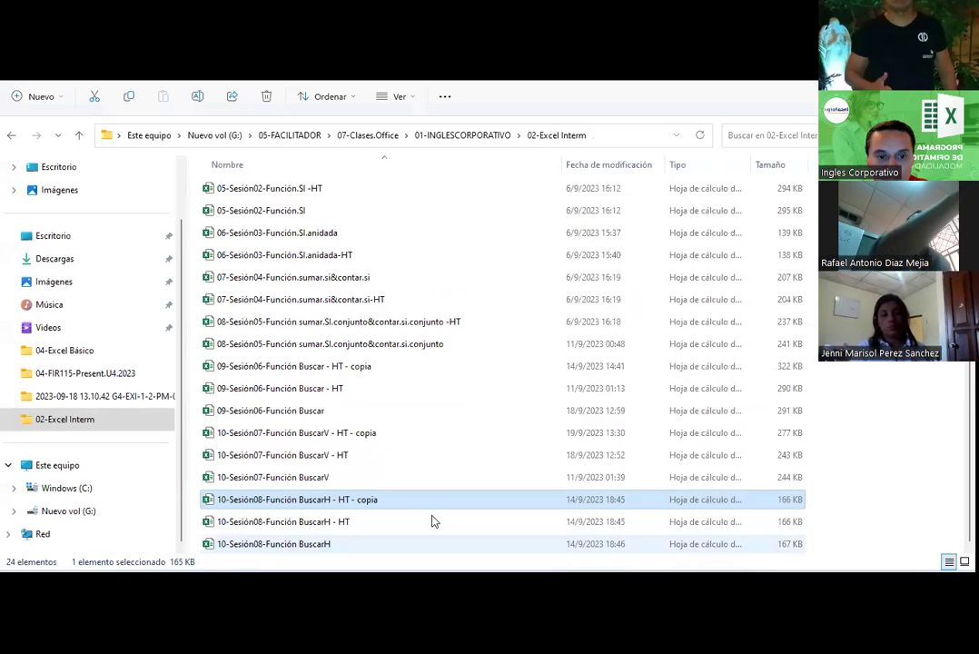
pyautogui.click(346, 525)
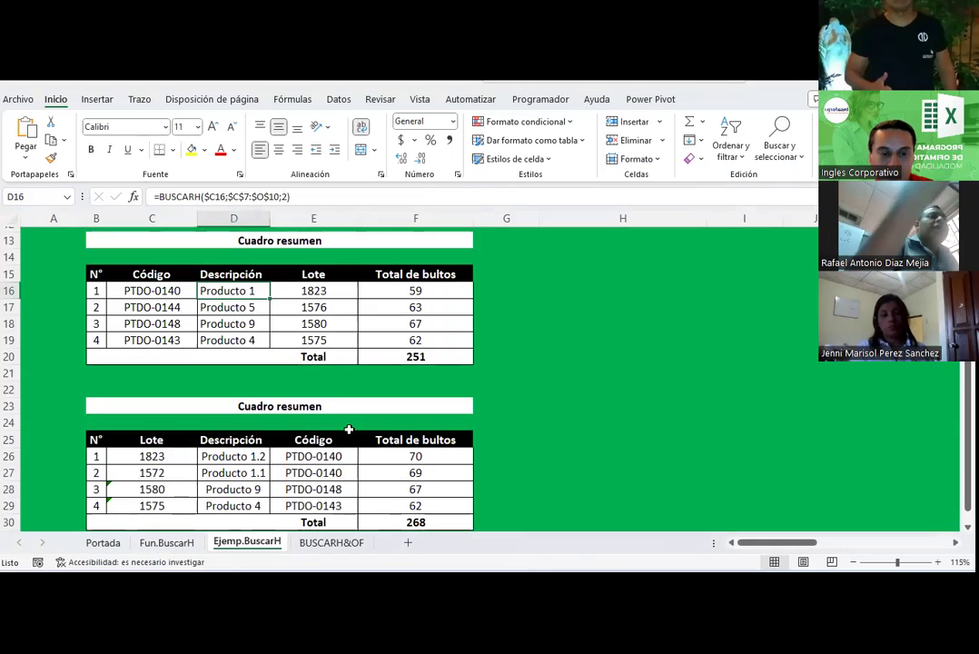
pyautogui.click(296, 307)
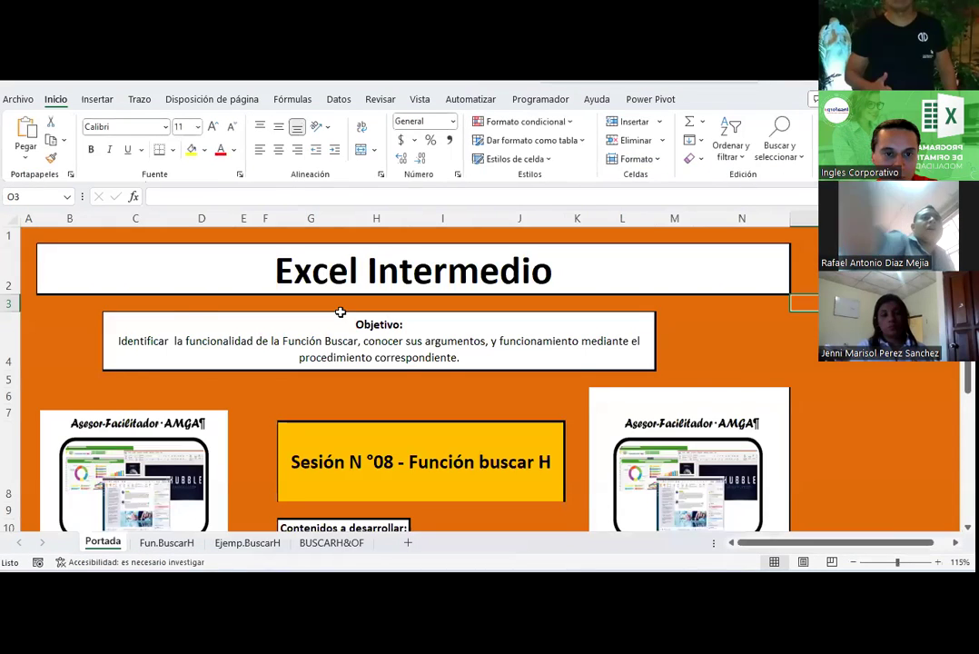
pyautogui.scroll(-1, 309, 409)
pyautogui.click(227, 546)
# Clear the first Cuadro resumen's Descripción, Lote and bultos results so its total reads 0.
pyautogui.scroll(-3, 263, 431)
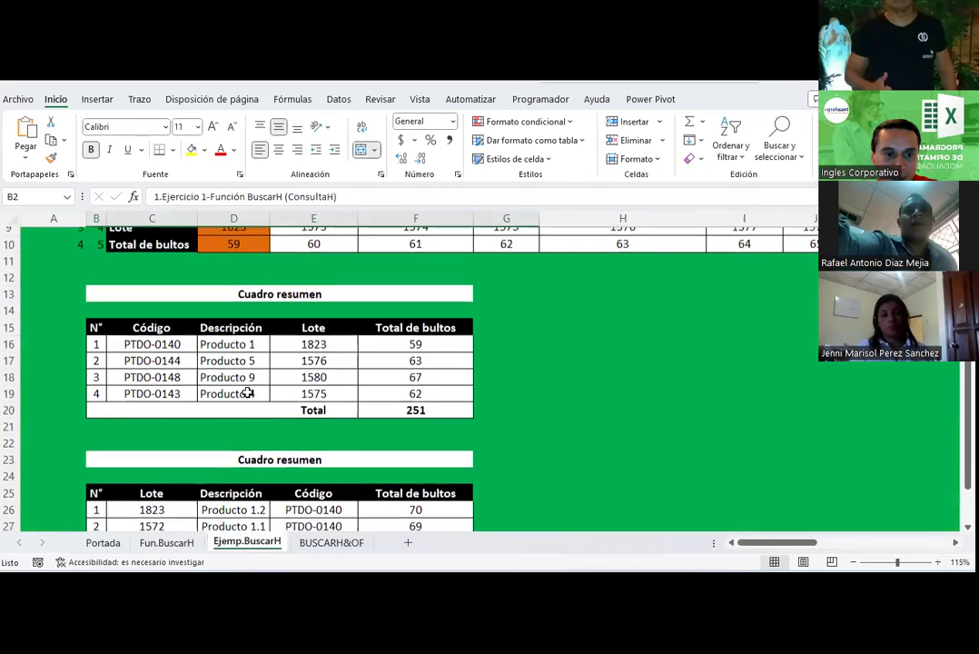
pyautogui.moveTo(248, 344); pyautogui.dragTo(431, 393)
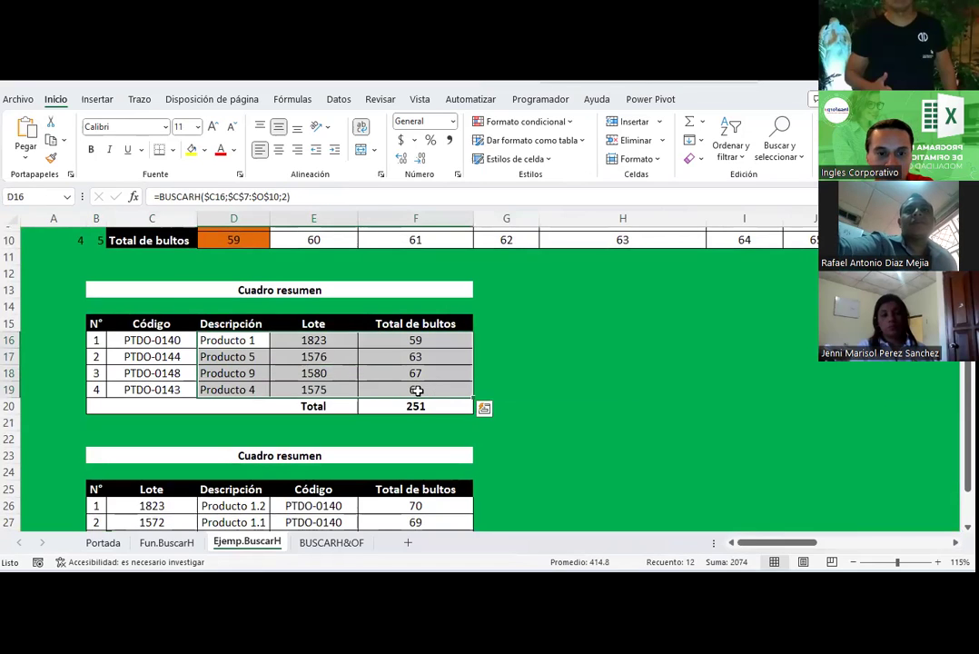
pyautogui.press('Delete')
pyautogui.scroll(-1, 377, 387)
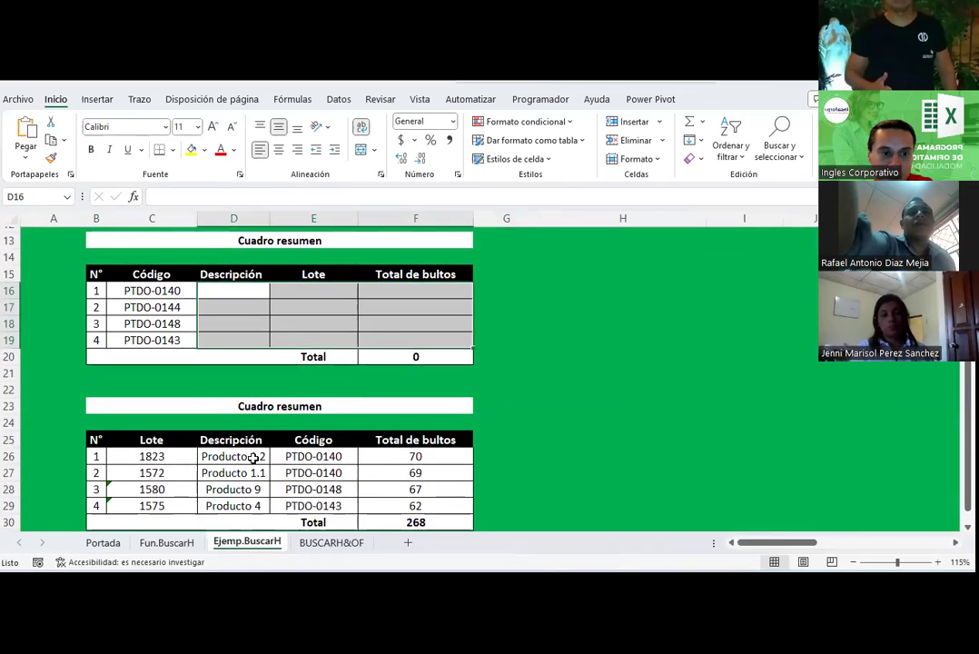
pyautogui.moveTo(247, 461); pyautogui.dragTo(413, 508)
pyautogui.press('Delete')
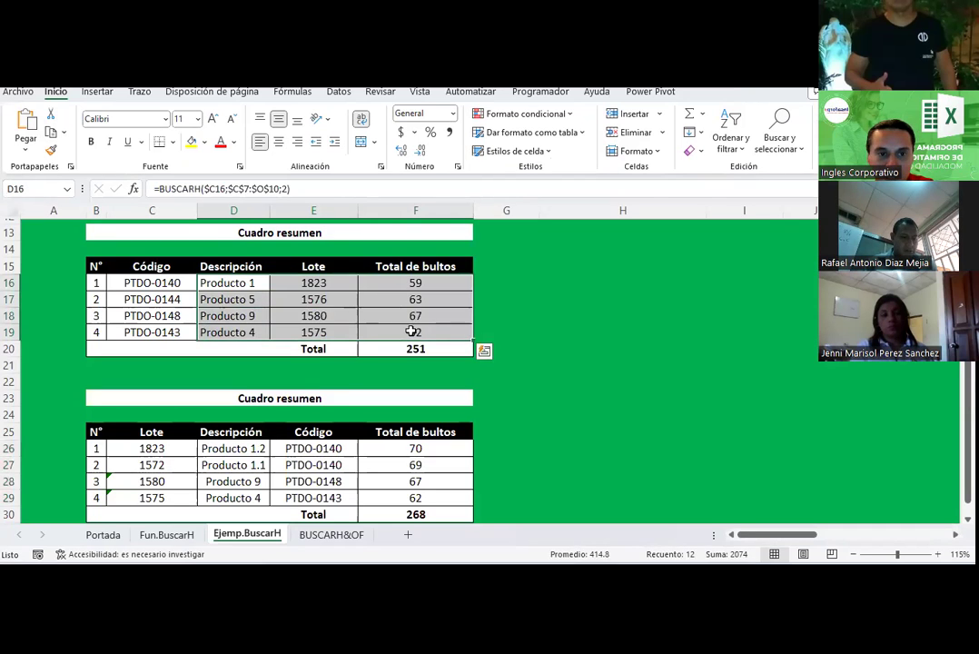
pyautogui.press('Delete')
pyautogui.moveTo(227, 449); pyautogui.dragTo(424, 498)
pyautogui.press('Delete')
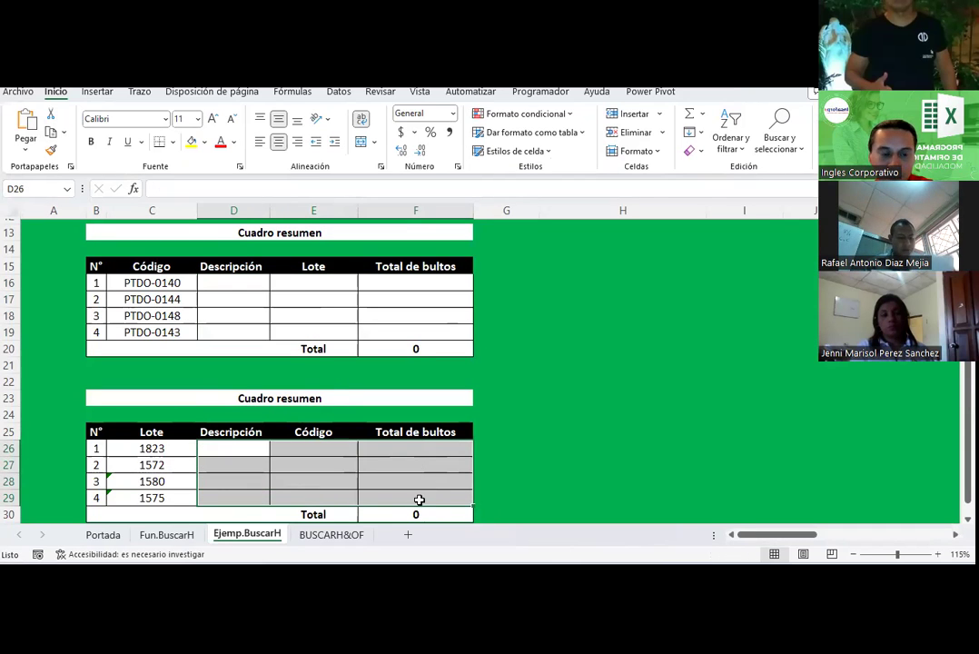
pyautogui.click(233, 281)
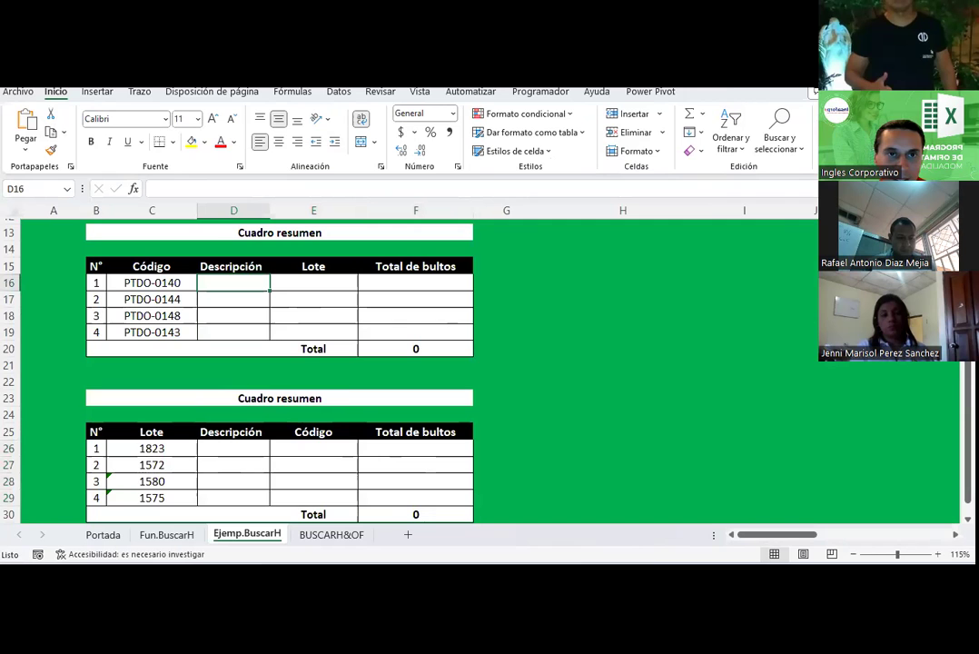
pyautogui.click(313, 538)
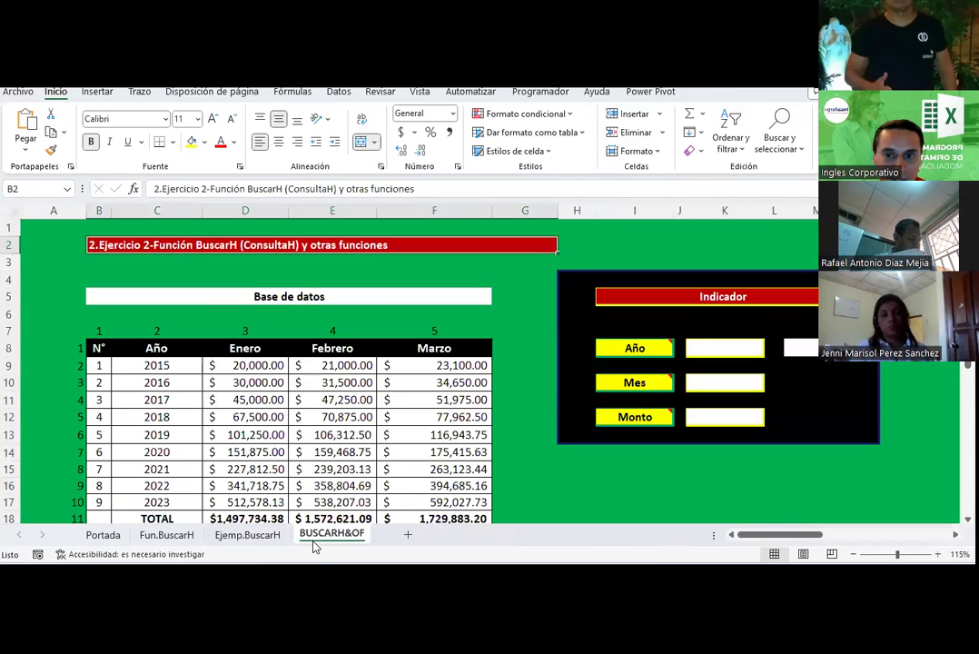
pyautogui.click(247, 534)
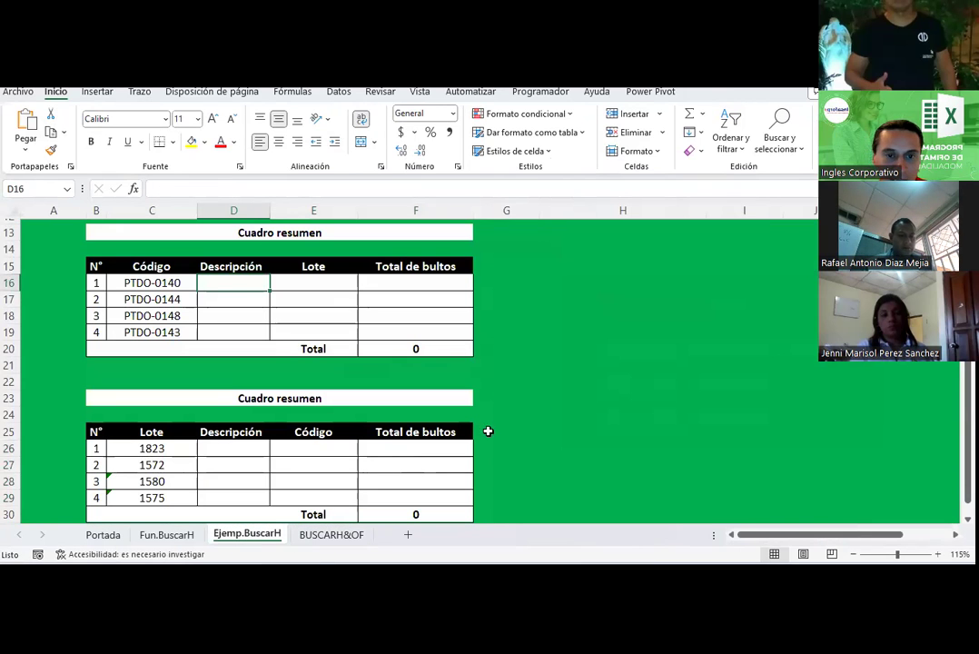
pyautogui.scroll(1, 193, 332)
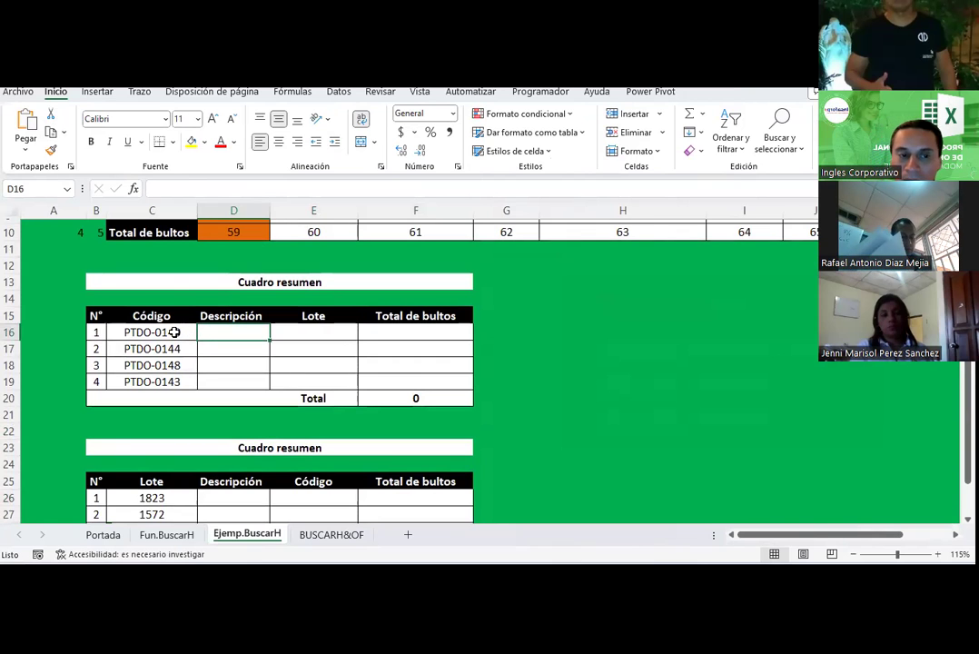
pyautogui.scroll(2, 172, 334)
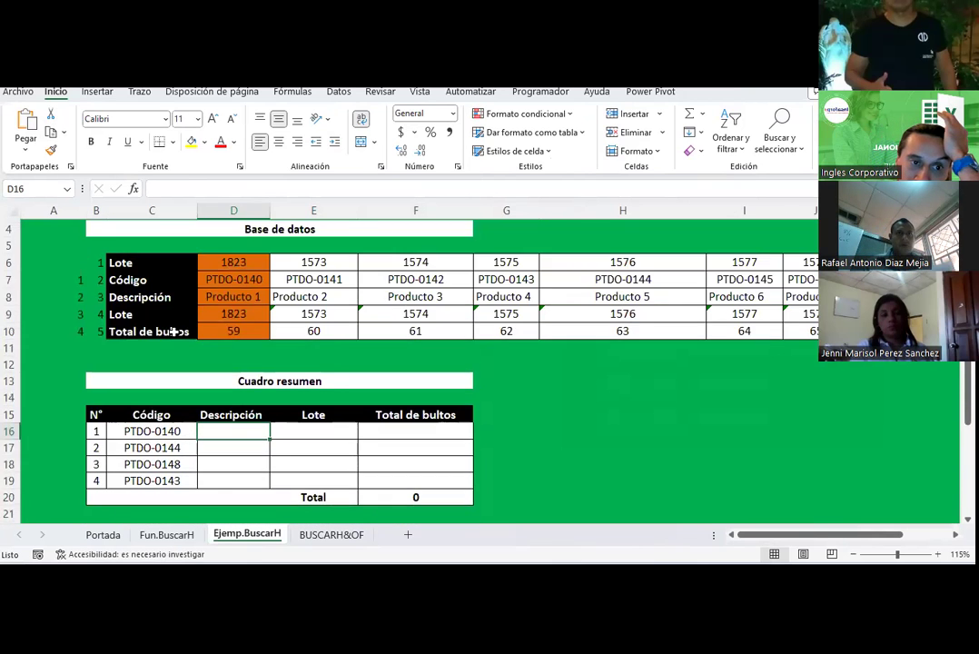
pyautogui.scroll(1, 169, 336)
pyautogui.moveTo(168, 311); pyautogui.dragTo(318, 311)
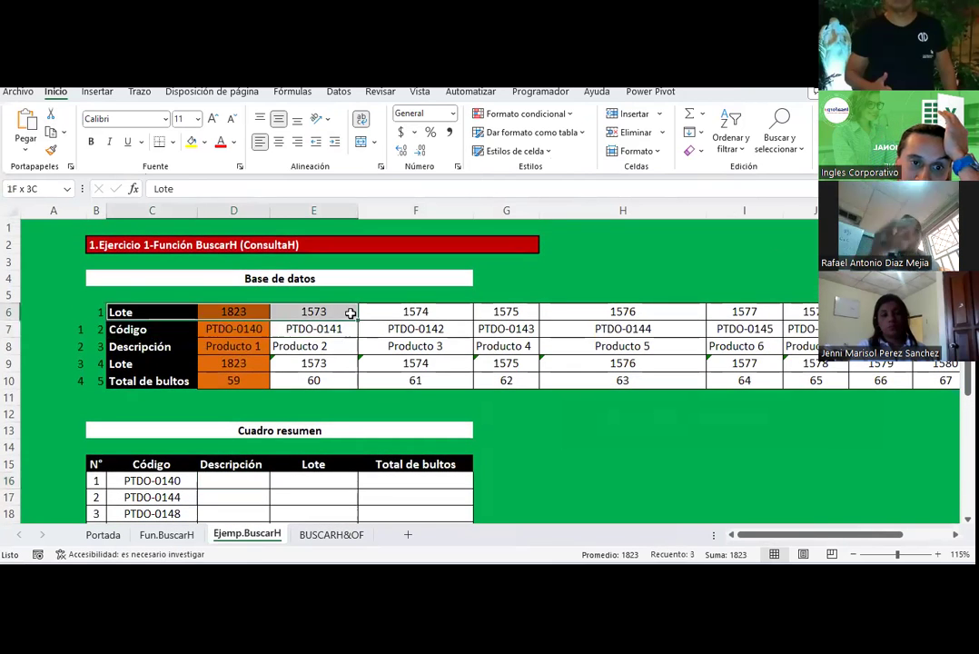
pyautogui.scroll(-1, 293, 436)
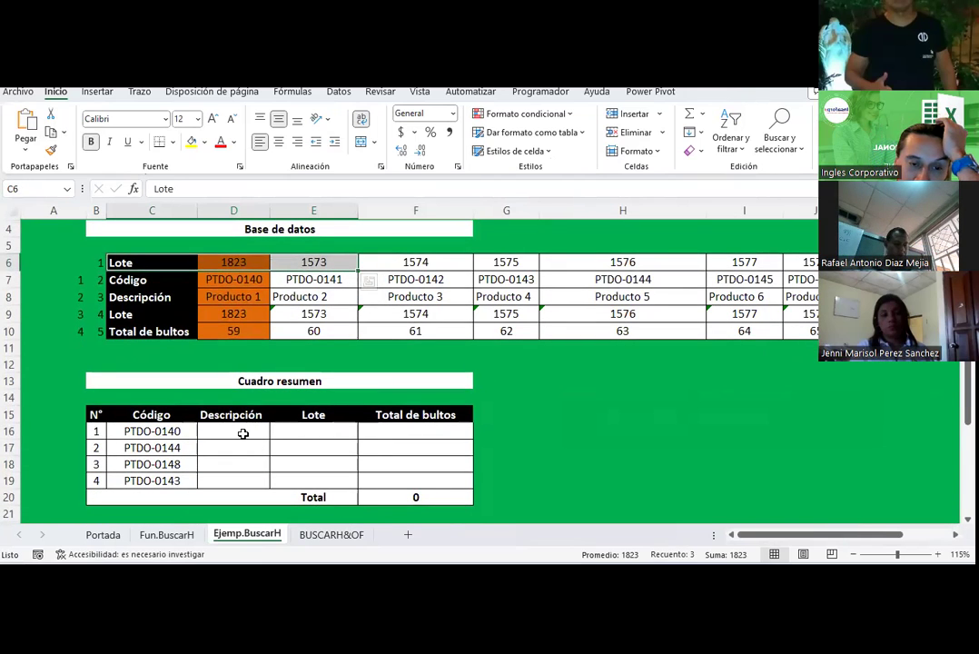
pyautogui.click(243, 433)
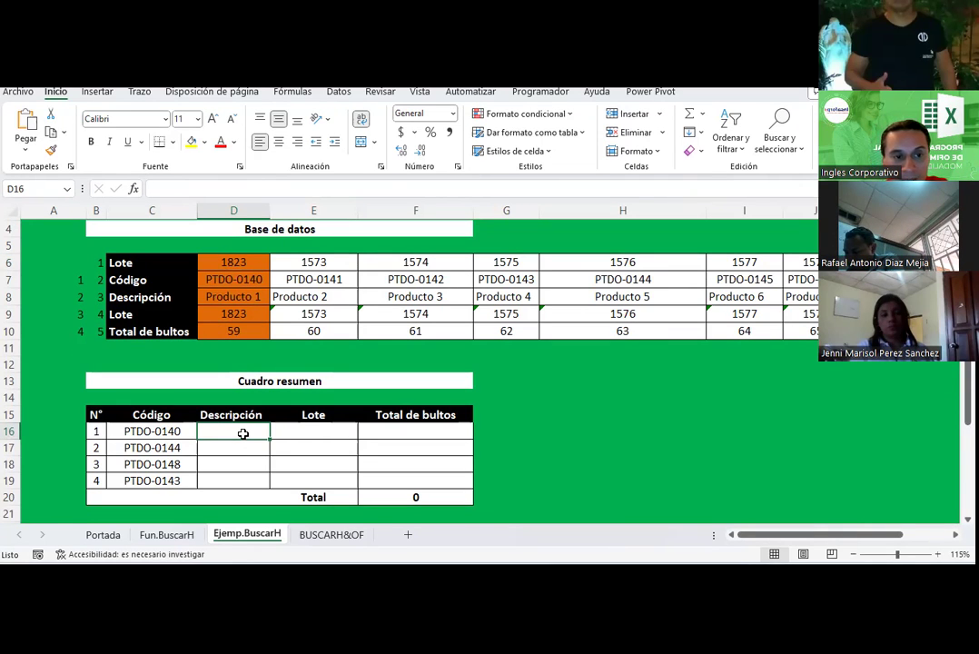
# Insert BUSCARH into D16 with the mixed reference $C16 as the lookup value.
pyautogui.click(134, 188)
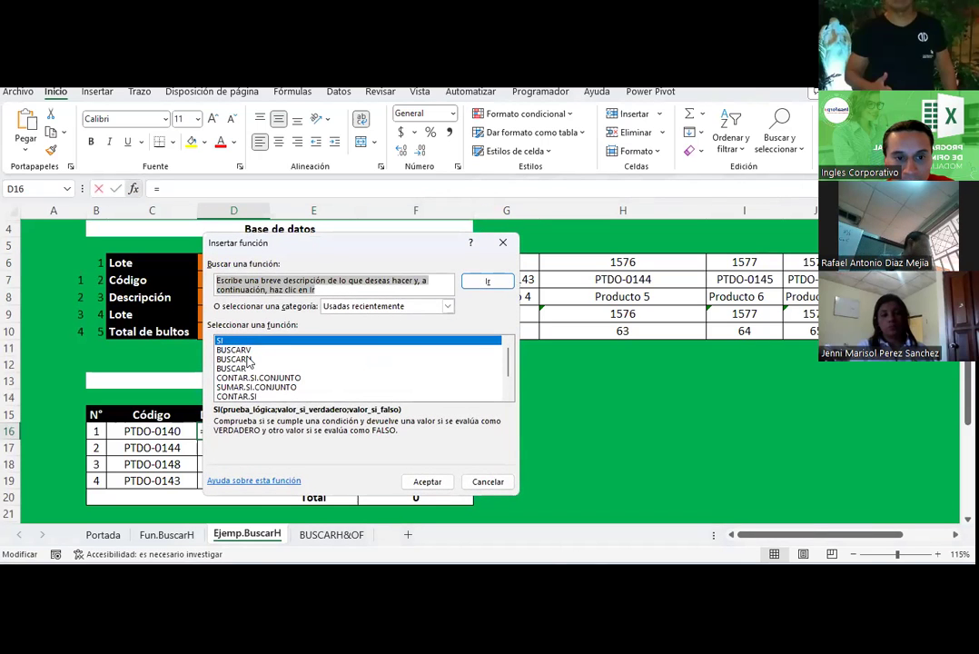
pyautogui.doubleClick(241, 359)
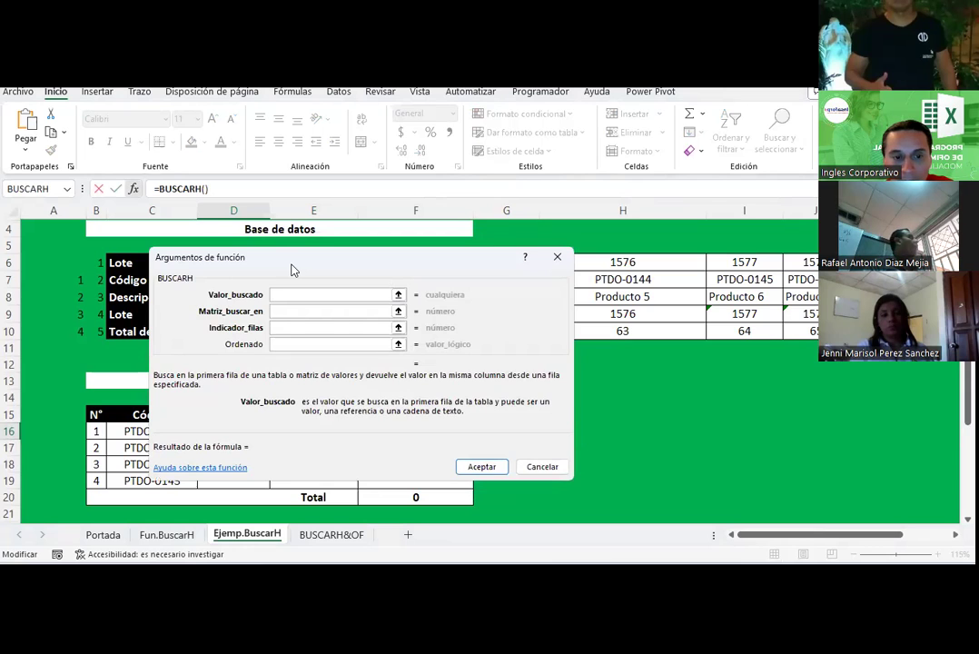
pyautogui.moveTo(293, 270); pyautogui.dragTo(521, 209)
pyautogui.click(154, 432)
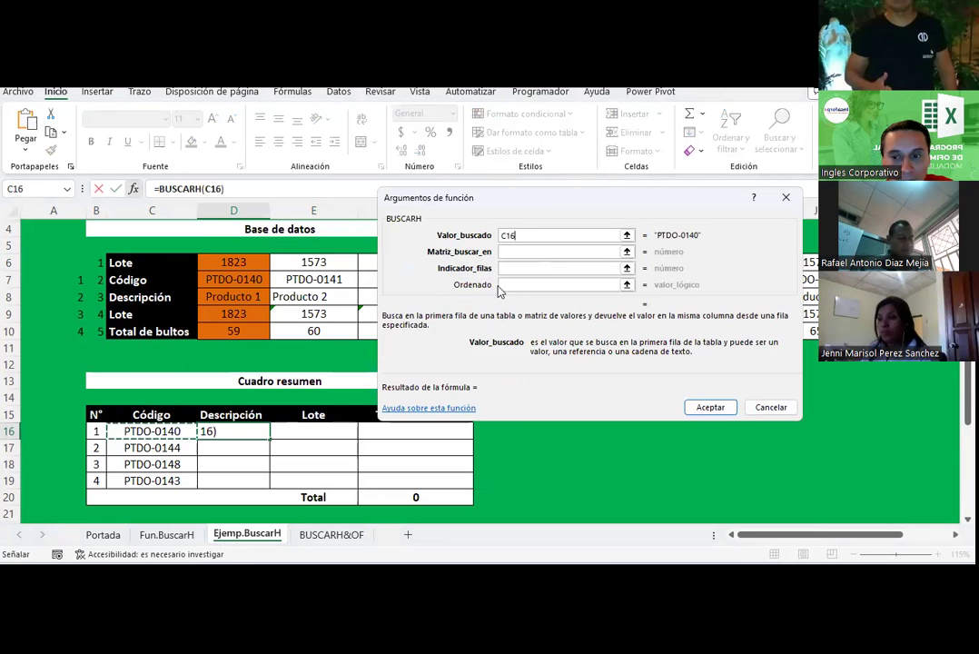
pyautogui.click(505, 235)
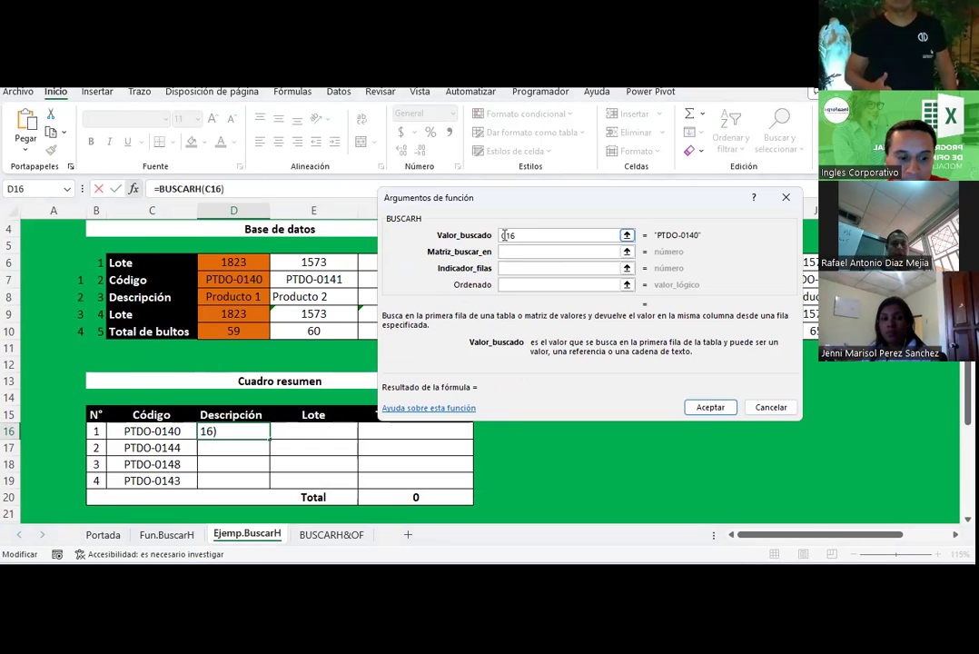
pyautogui.write('$')
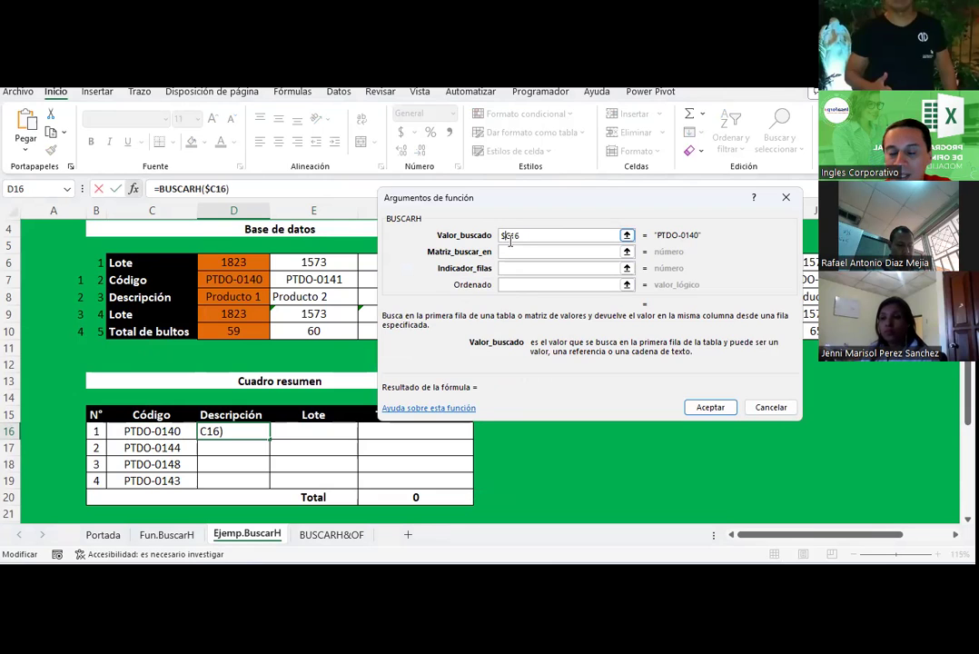
pyautogui.click(508, 254)
pyautogui.click(501, 235)
pyautogui.moveTo(482, 199); pyautogui.dragTo(431, 167)
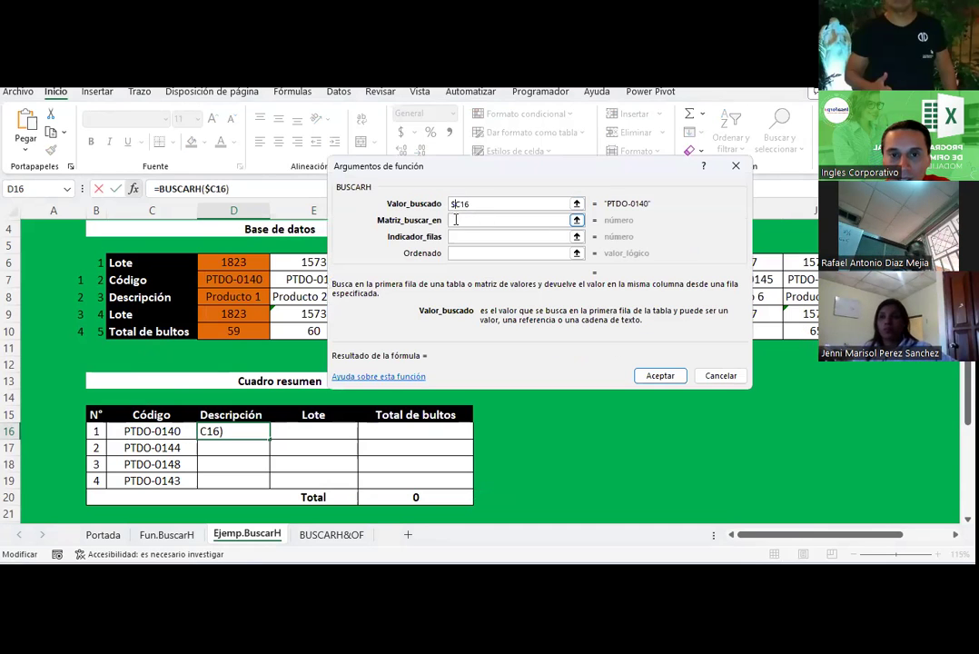
pyautogui.click(458, 219)
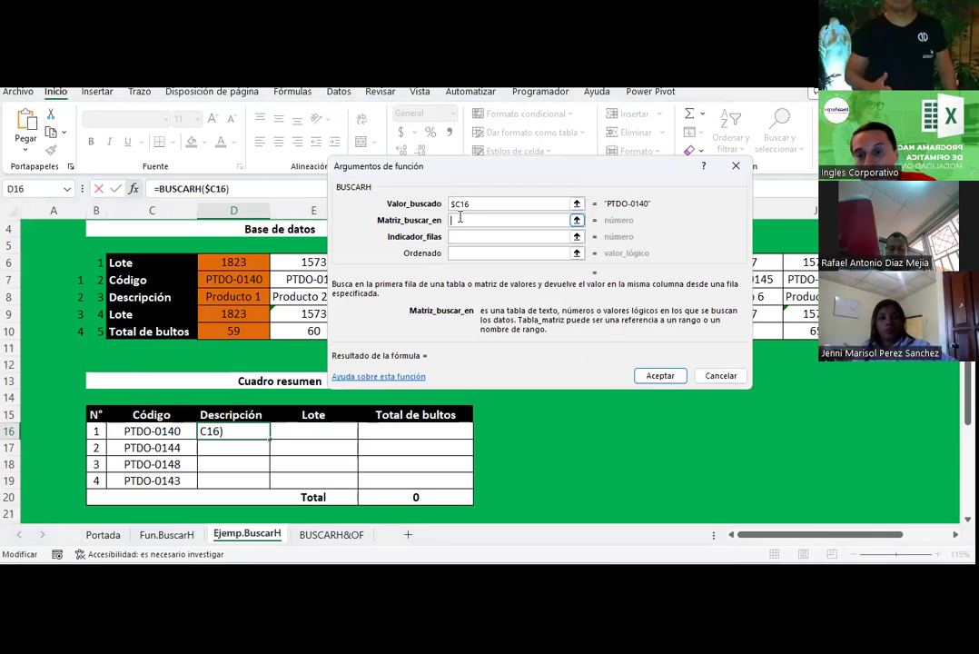
pyautogui.click(576, 219)
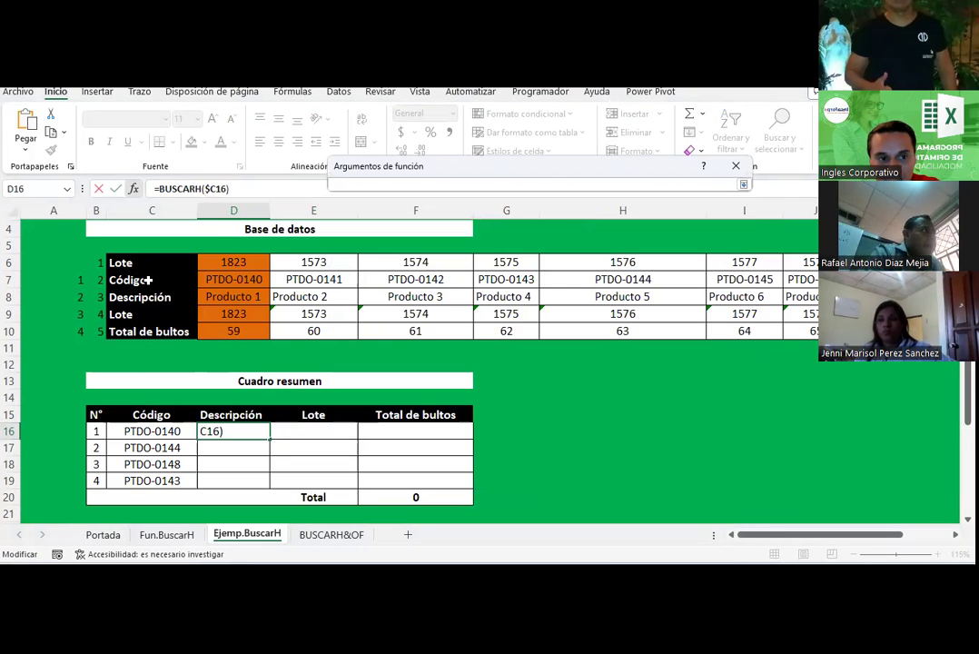
# Complete D16 as =BUSCARH($C16;$C$7:$O$10;2;0), returning Producto 1.
pyautogui.moveTo(147, 280)
pyautogui.mouseDown()
pyautogui.moveTo(949, 361)
pyautogui.moveTo(412, 325)
pyautogui.moveTo(496, 332)
pyautogui.mouseUp()
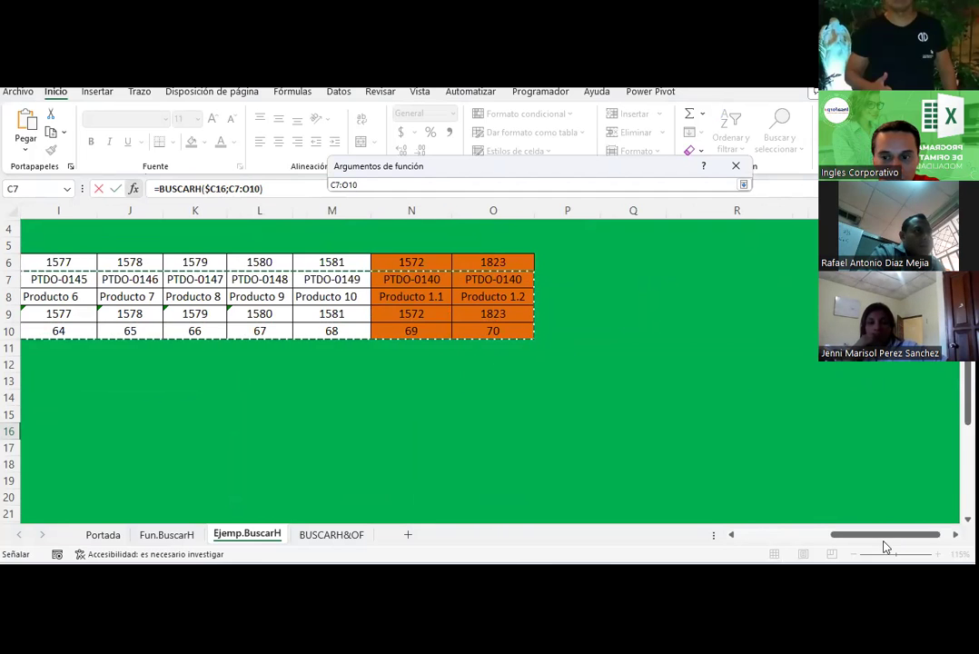
pyautogui.moveTo(863, 535); pyautogui.dragTo(766, 537)
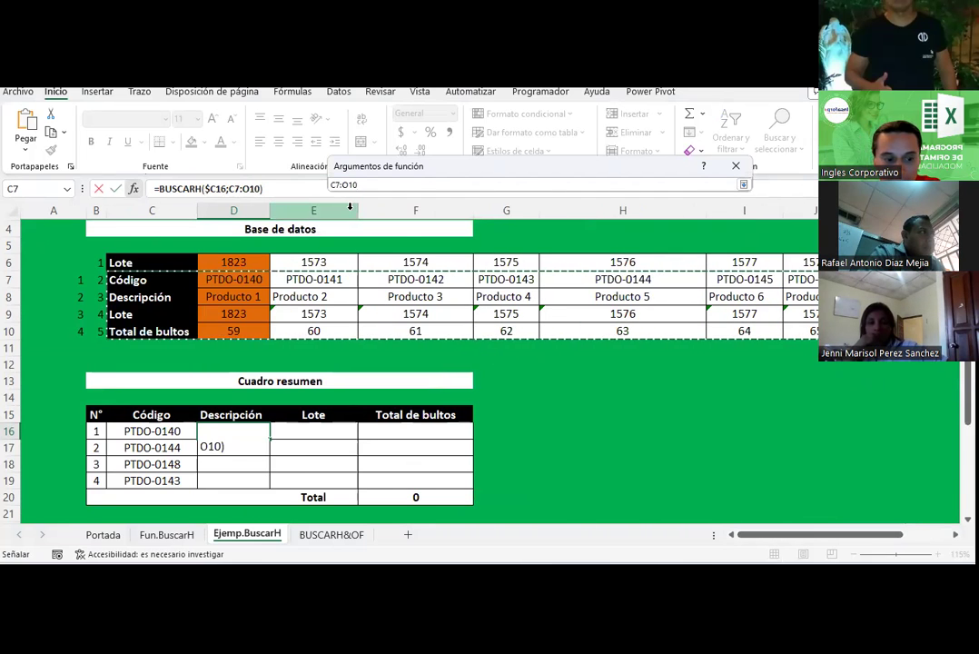
pyautogui.press('F4')
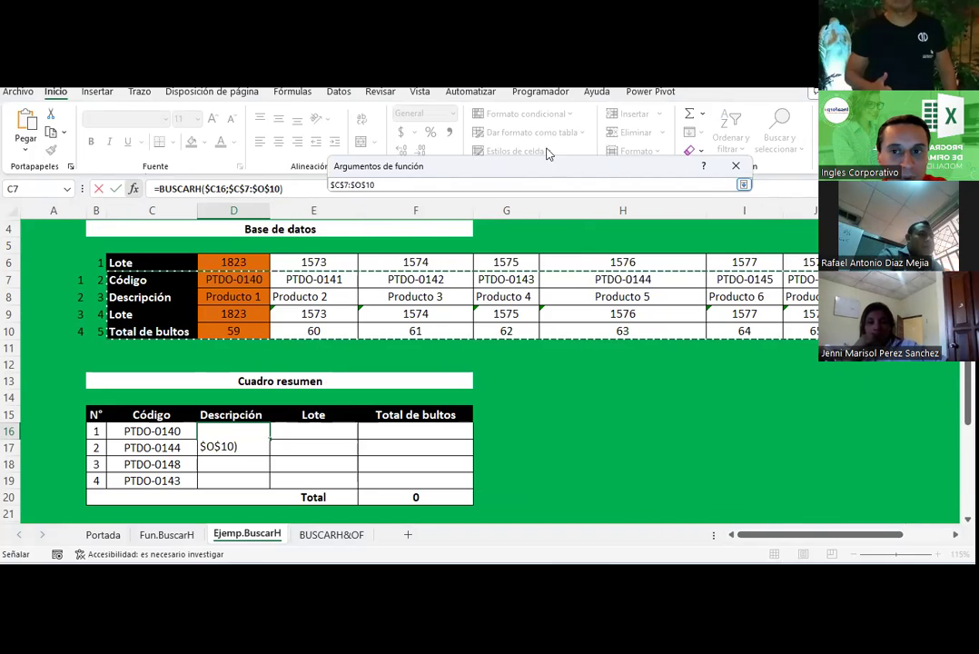
pyautogui.click(744, 184)
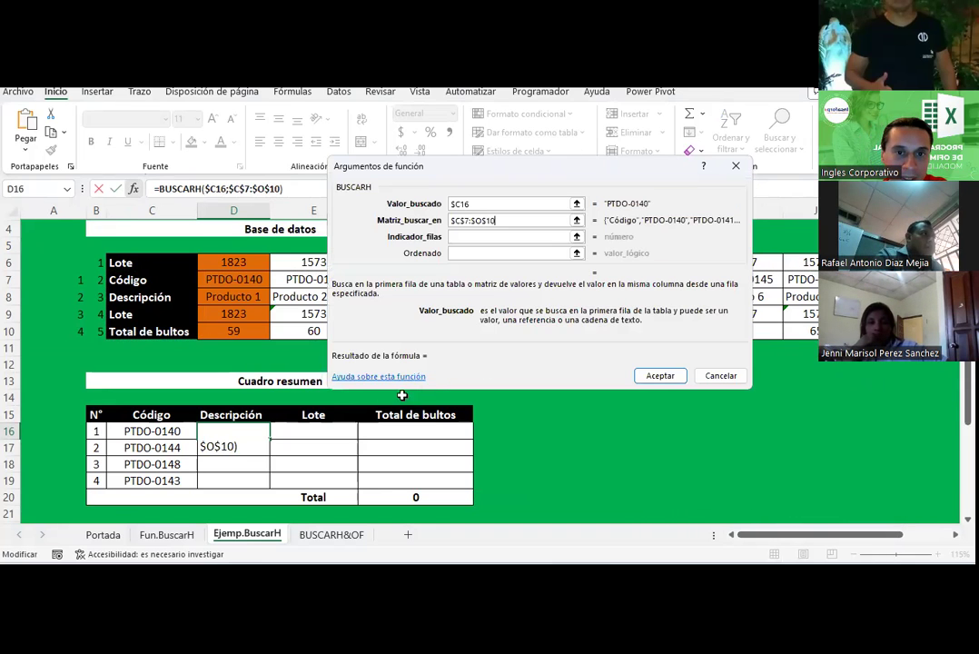
pyautogui.click(464, 235)
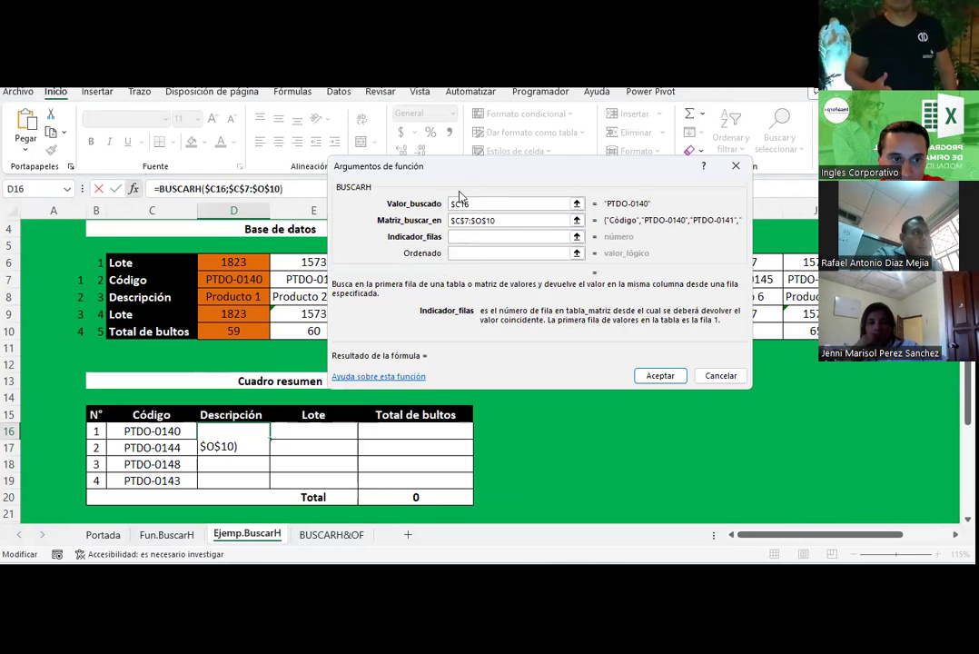
pyautogui.moveTo(470, 175); pyautogui.dragTo(303, 391)
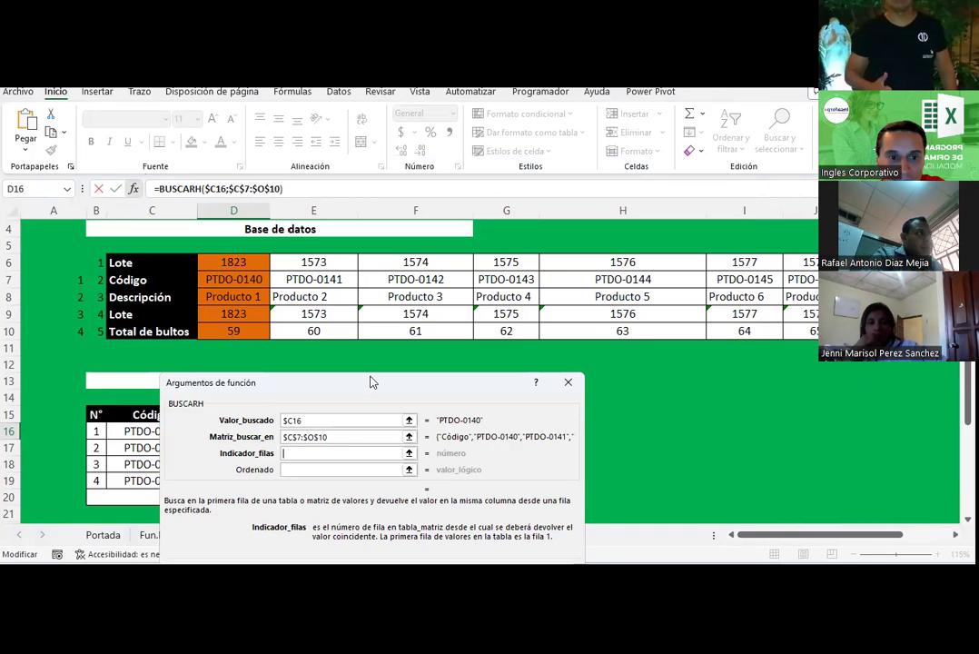
pyautogui.moveTo(370, 383); pyautogui.dragTo(672, 279)
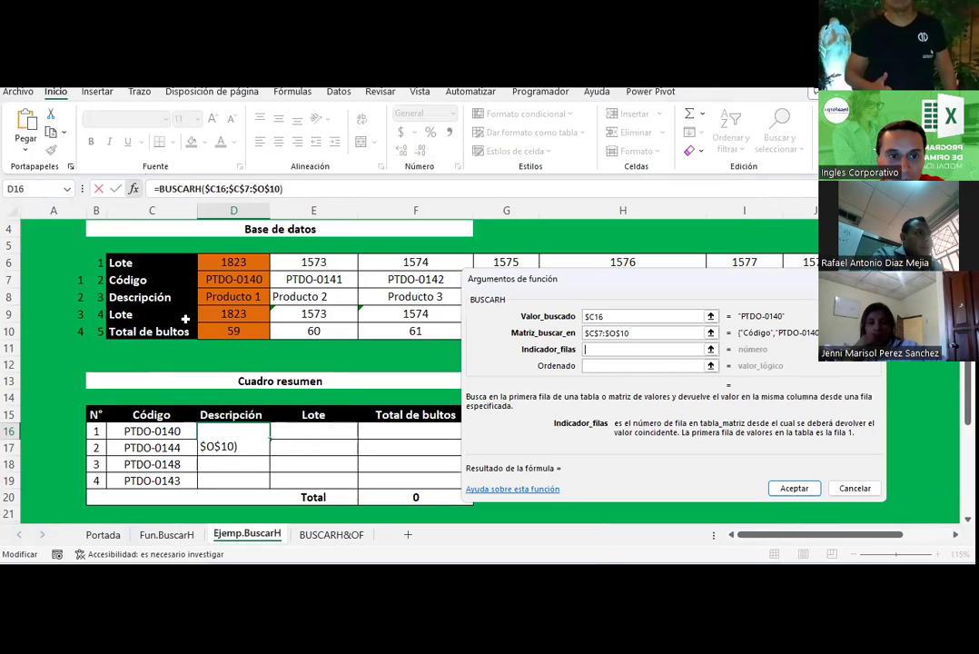
pyautogui.write('2')
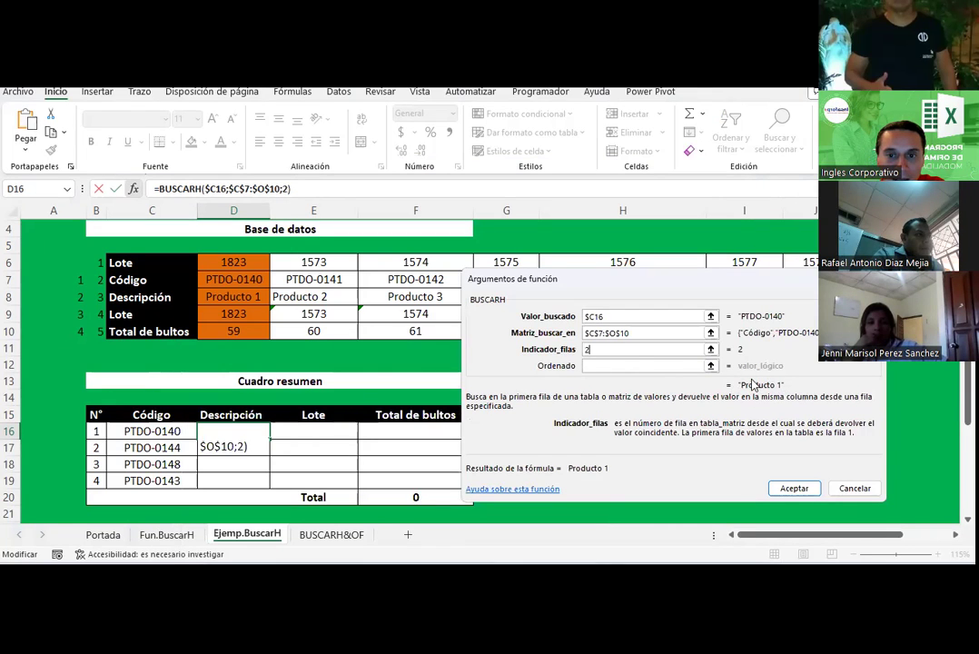
pyautogui.click(622, 364)
pyautogui.write('0')
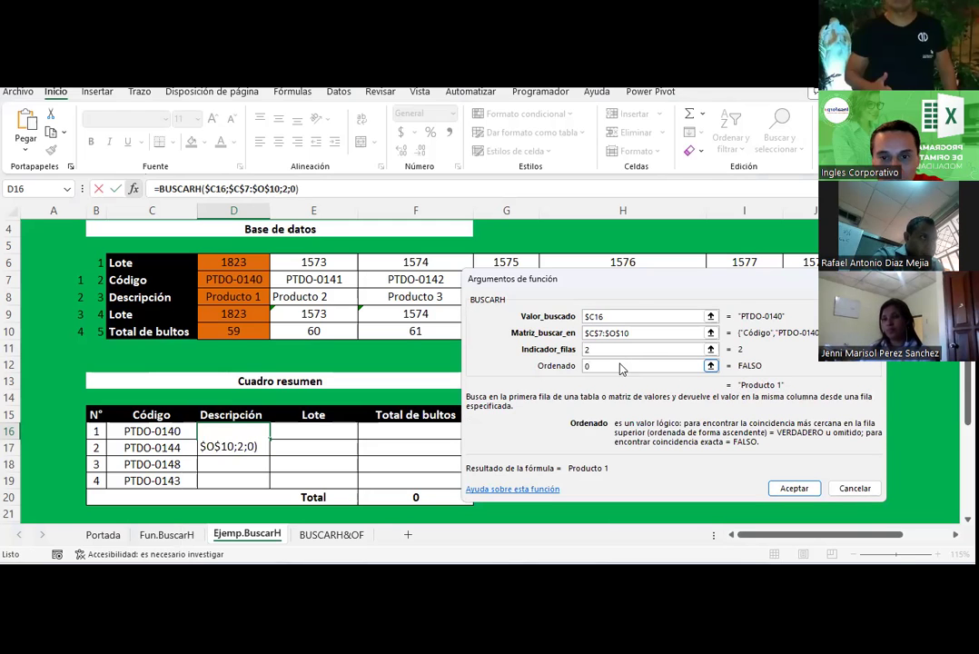
pyautogui.press('Return')
# Copy the D16 formula across to E16 and F16.
pyautogui.scroll(-1, 339, 426)
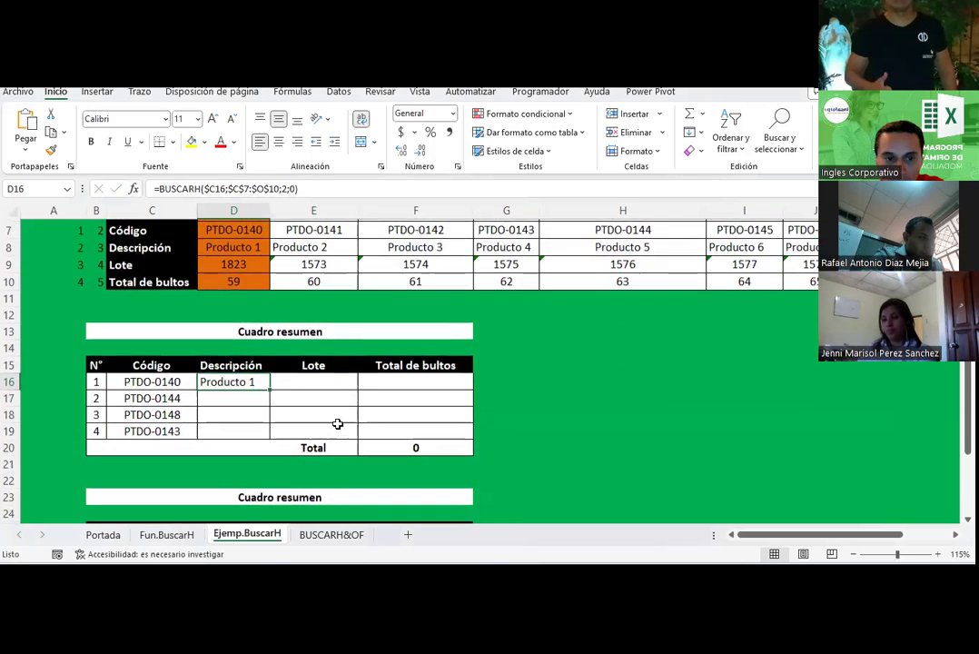
pyautogui.scroll(-1, 338, 427)
pyautogui.scroll(1, 318, 400)
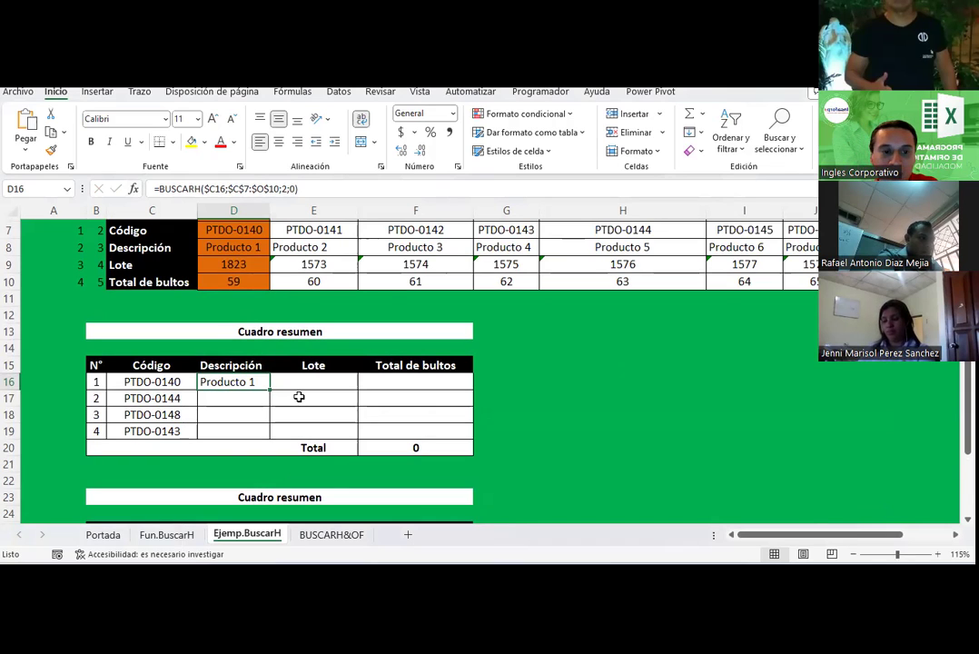
pyautogui.moveTo(267, 388); pyautogui.dragTo(418, 385)
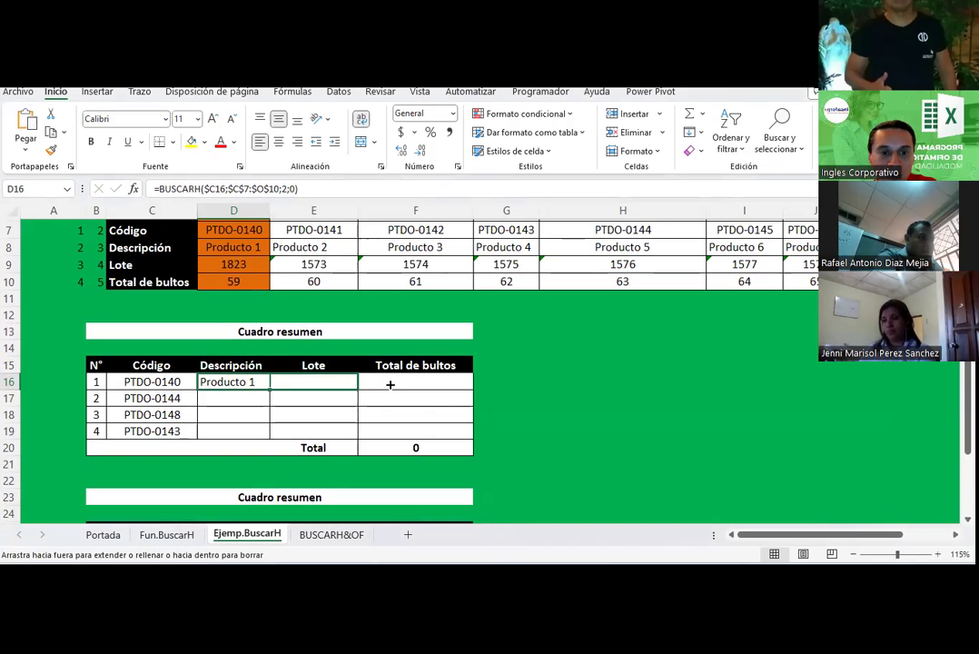
pyautogui.scroll(1, 363, 425)
# Change E16's row index to 3 so Lote shows 1823, and centre it.
pyautogui.scroll(1, 319, 395)
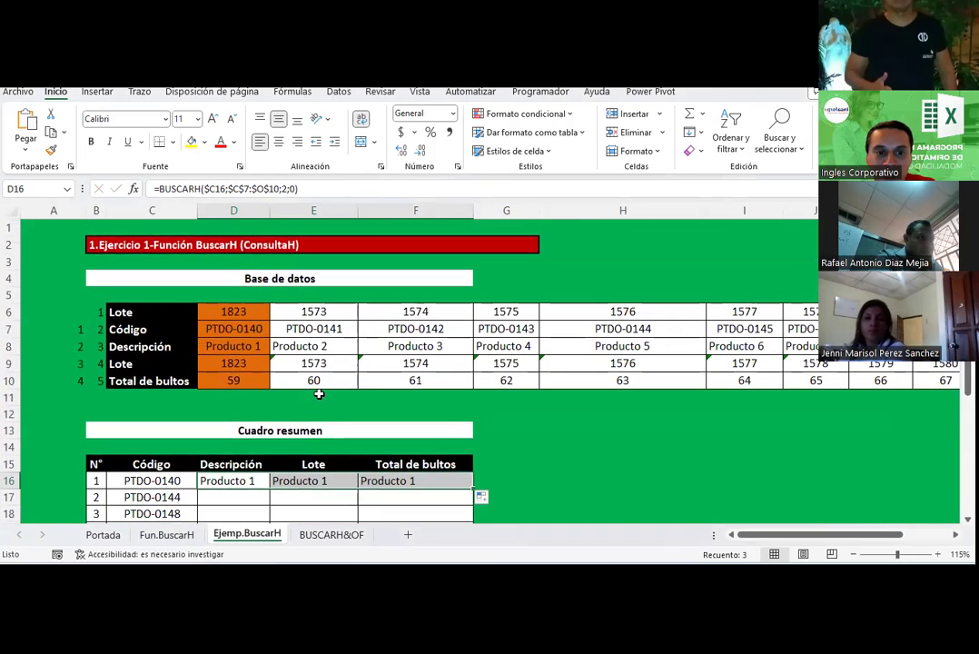
pyautogui.click(323, 480)
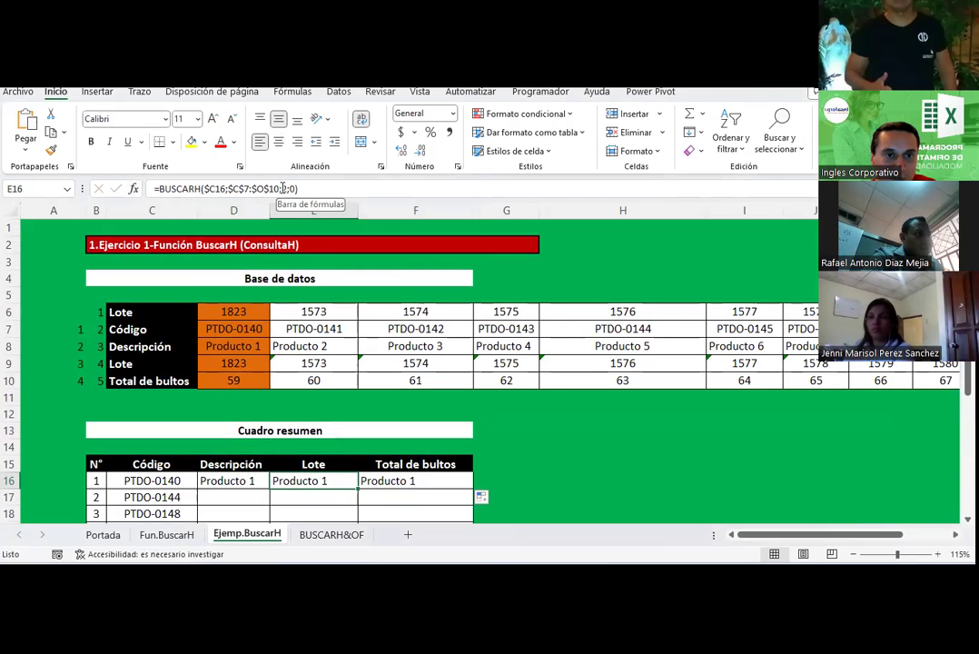
pyautogui.click(284, 187)
pyautogui.click(279, 188)
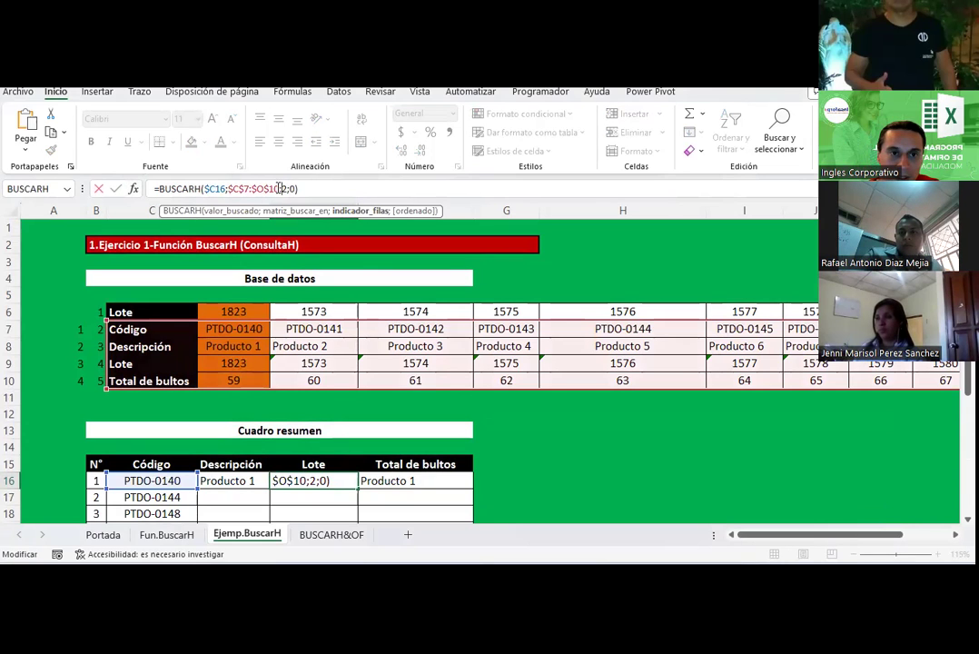
pyautogui.doubleClick(284, 188)
pyautogui.write('3')
pyautogui.press('Return')
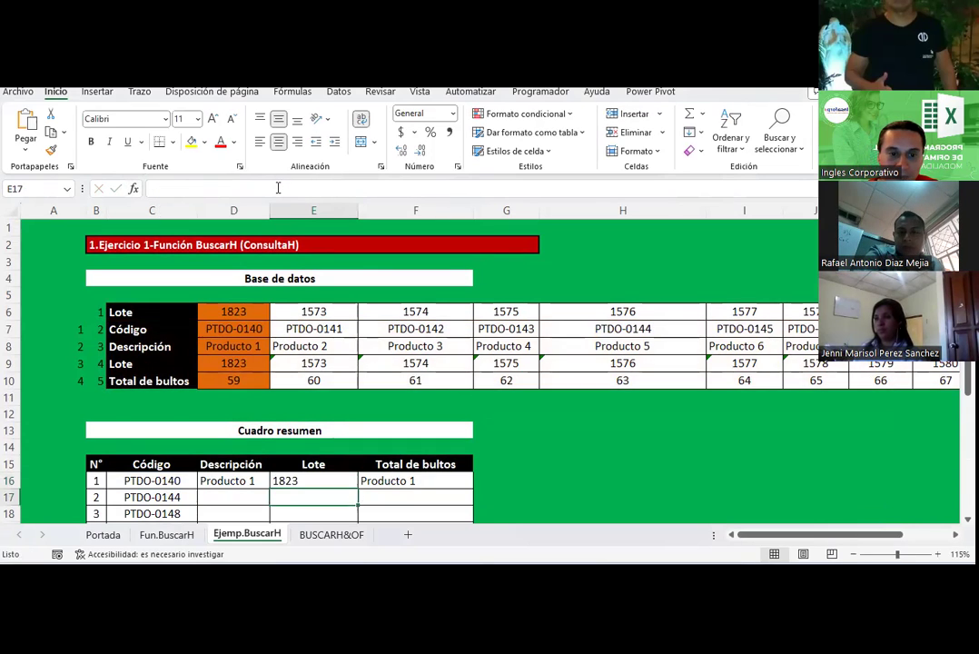
pyautogui.click(295, 483)
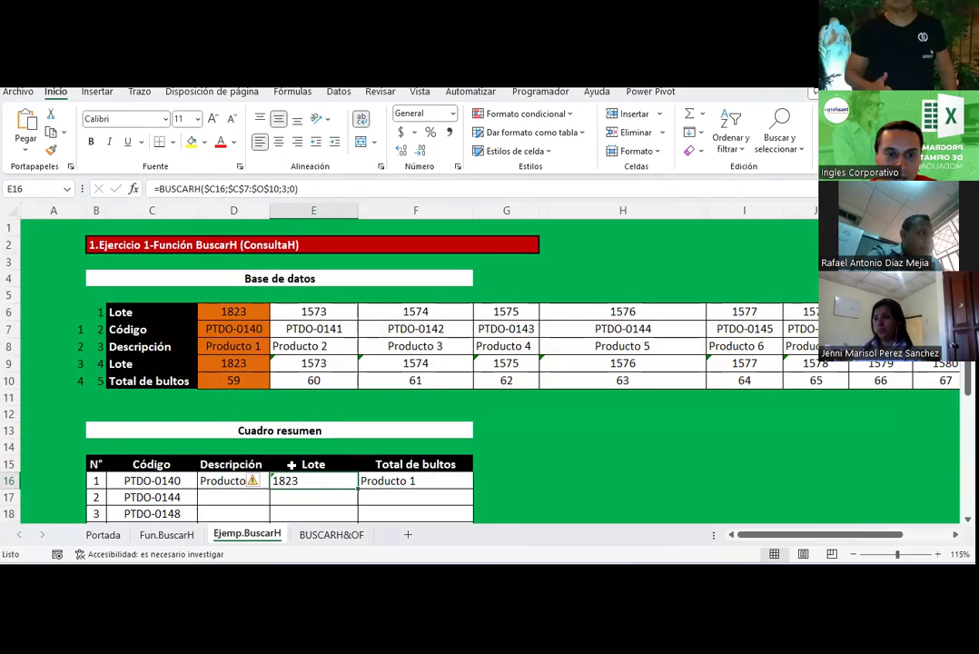
pyautogui.click(279, 141)
# Change F16's row index to 4 so Total de bultos shows 59.
pyautogui.click(393, 480)
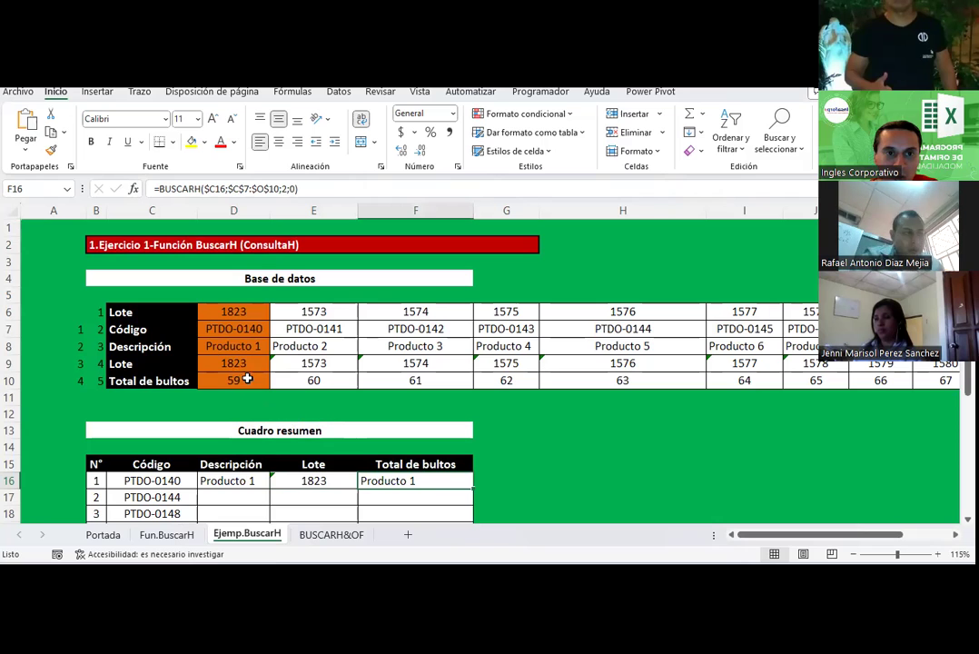
pyautogui.click(282, 188)
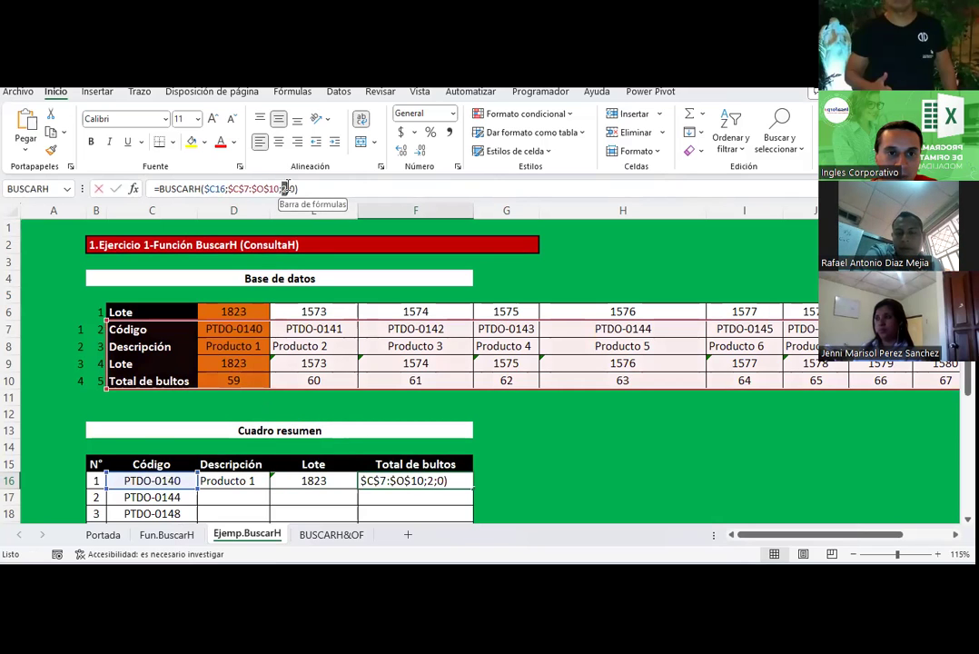
pyautogui.doubleClick(282, 188)
pyautogui.write('4')
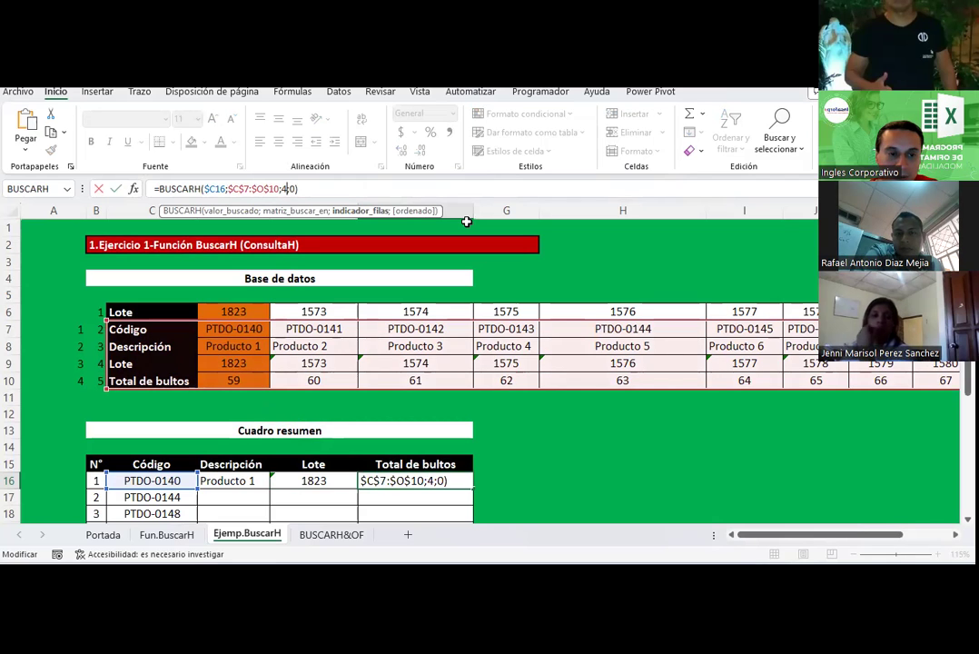
pyautogui.press('Return')
# Centre F16 and fill the row 16 lookups down through row 19.
pyautogui.scroll(-1, 459, 427)
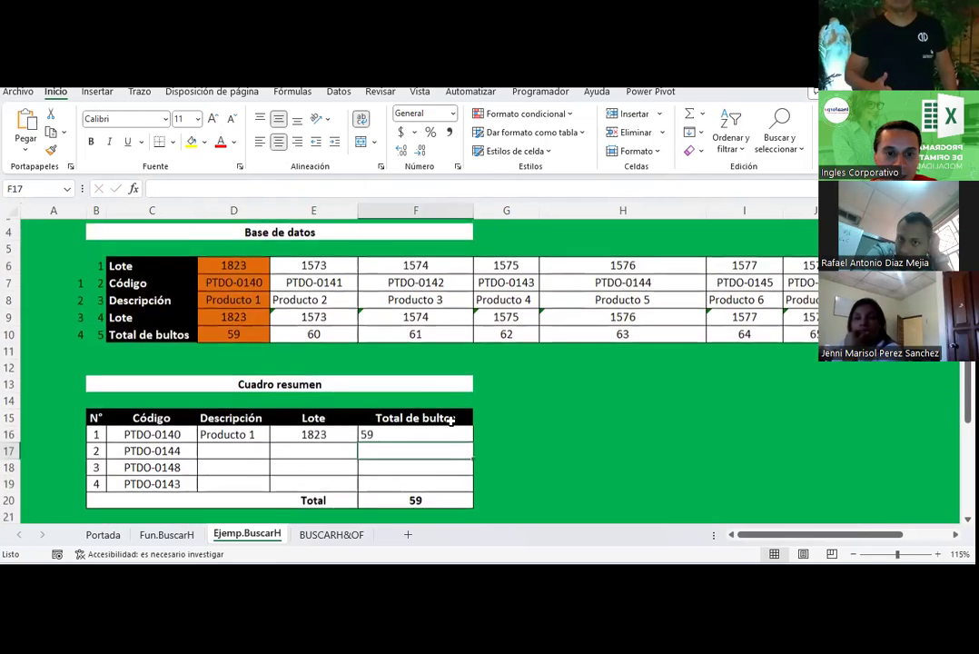
pyautogui.click(400, 432)
pyautogui.click(278, 142)
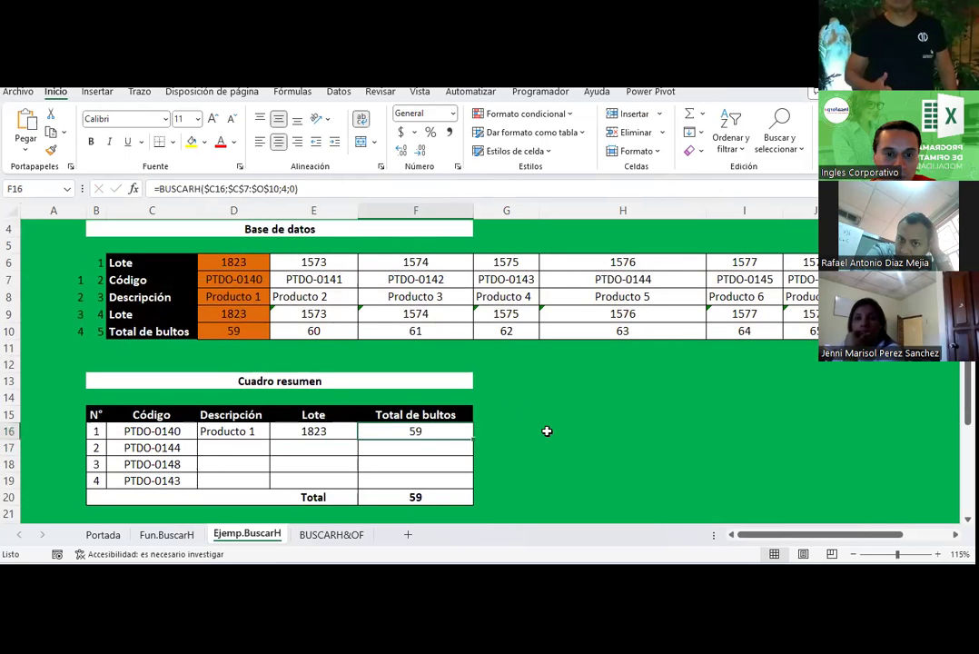
pyautogui.click(546, 430)
pyautogui.moveTo(256, 431)
pyautogui.mouseDown()
pyautogui.moveTo(453, 429)
pyautogui.moveTo(461, 491)
pyautogui.moveTo(462, 481)
pyautogui.mouseUp()
pyautogui.scroll(-1, 430, 409)
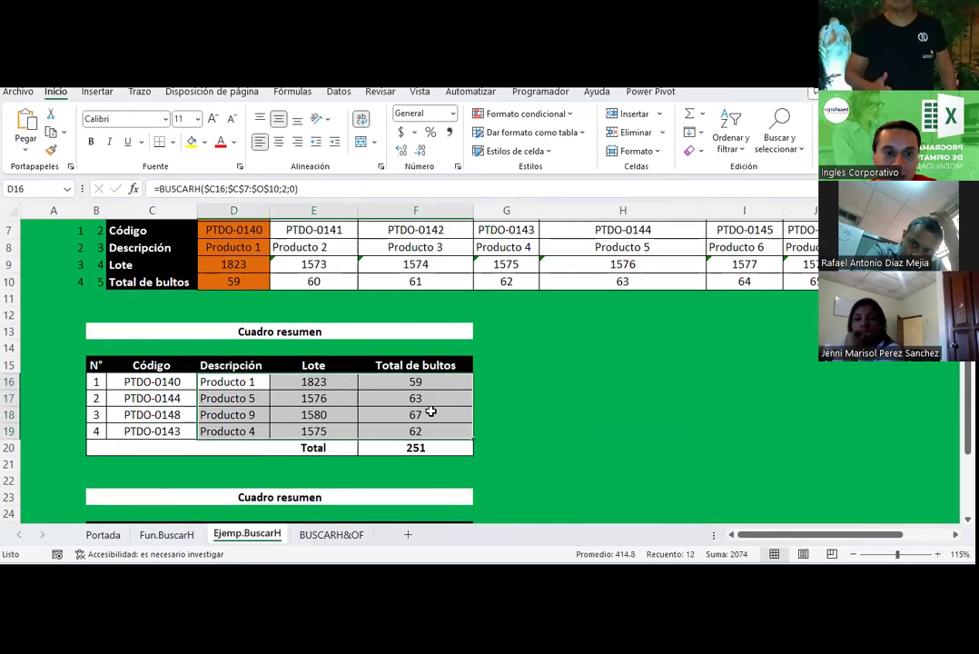
pyautogui.click(539, 397)
# Point out the database's Lote and Código rows that feed the summary results.
pyautogui.scroll(1, 516, 389)
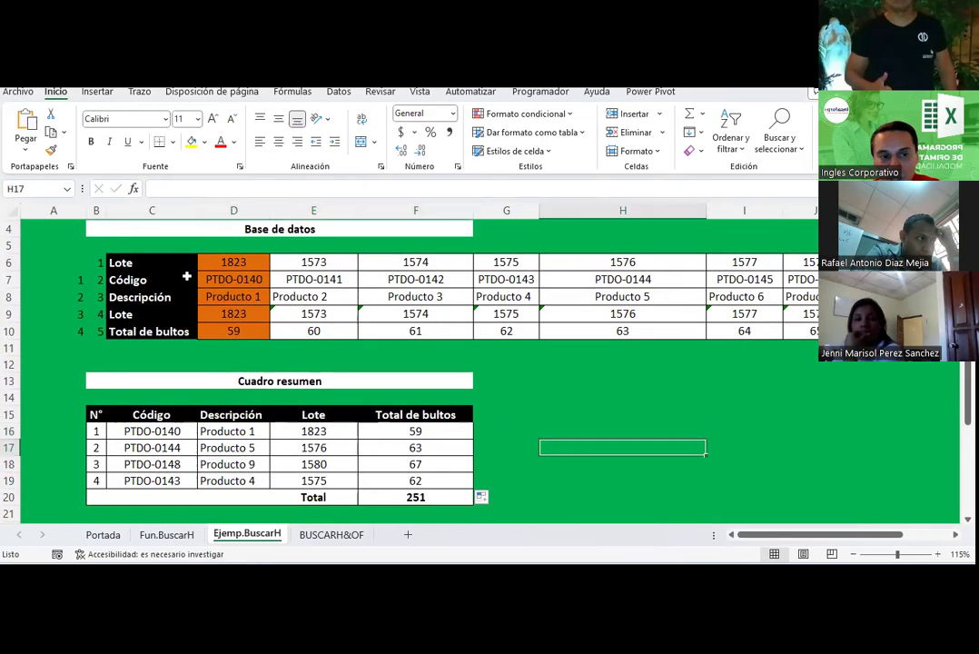
pyautogui.scroll(1, 156, 262)
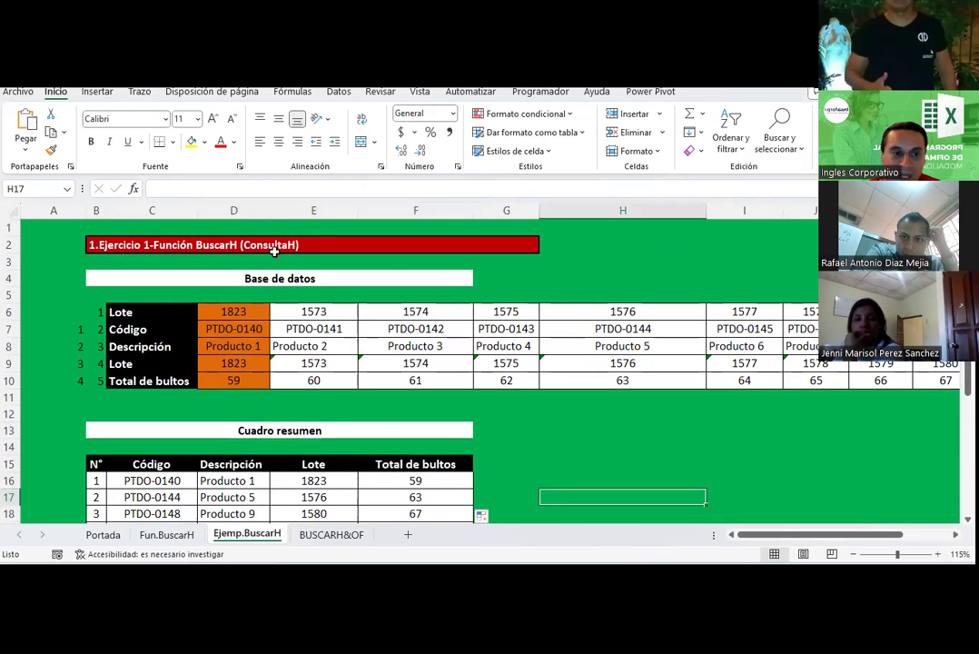
pyautogui.click(149, 313)
pyautogui.click(136, 329)
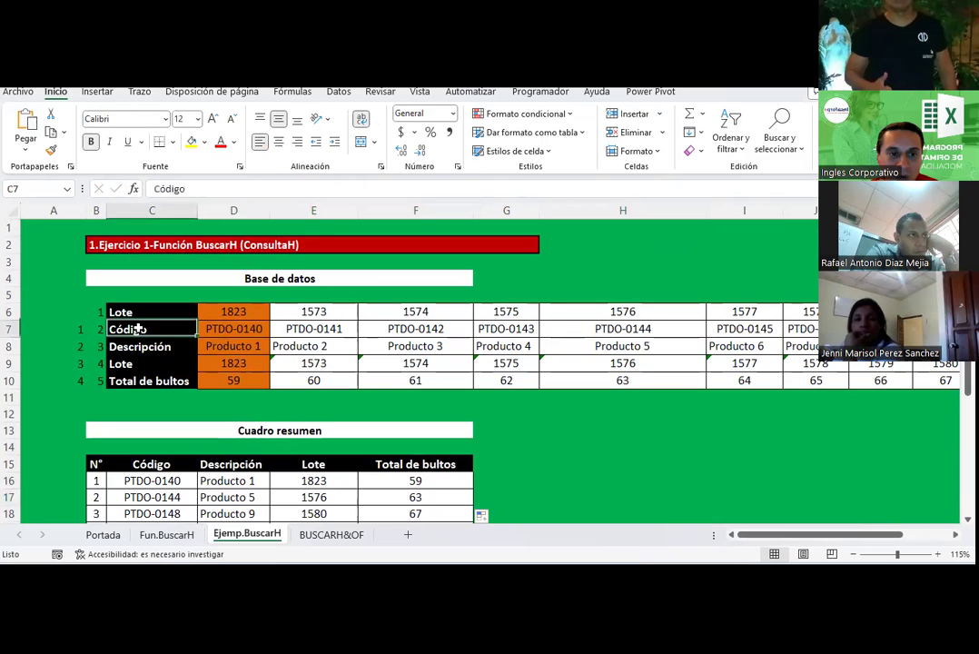
pyautogui.click(230, 311)
pyautogui.scroll(-2, 211, 439)
pyautogui.moveTo(150, 365); pyautogui.dragTo(415, 448)
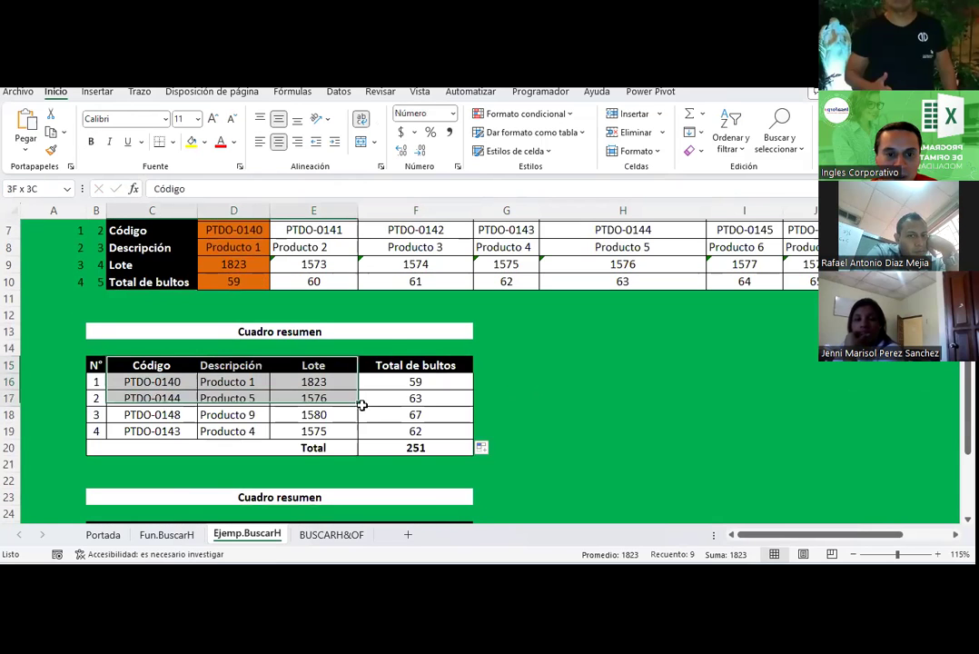
pyautogui.click(546, 383)
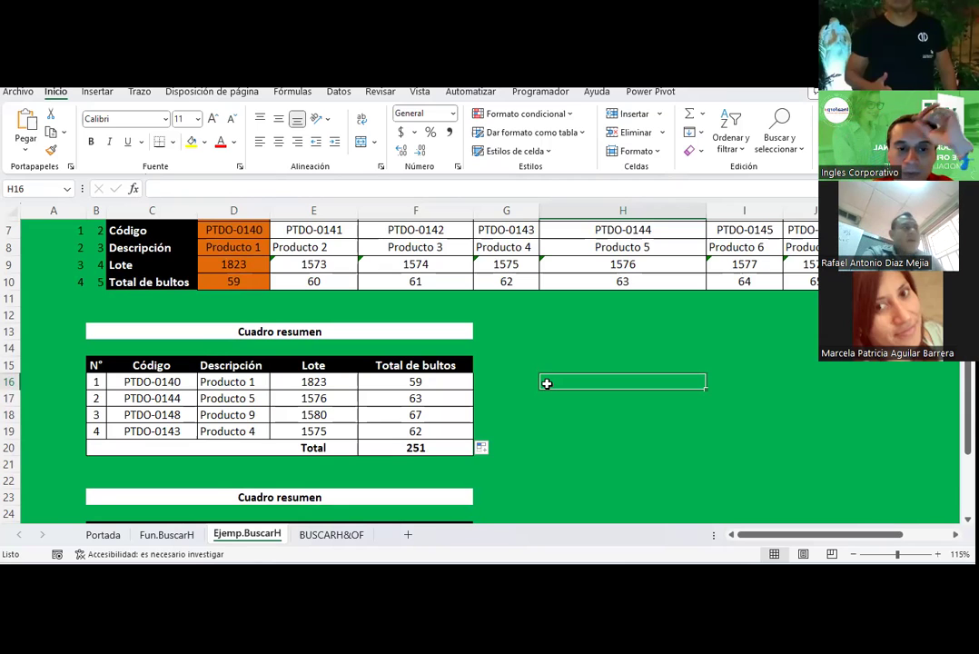
# Clear the lookups in E16:F19 and D16:D19, then launch Insertar función from D16.
pyautogui.moveTo(334, 386); pyautogui.dragTo(394, 430)
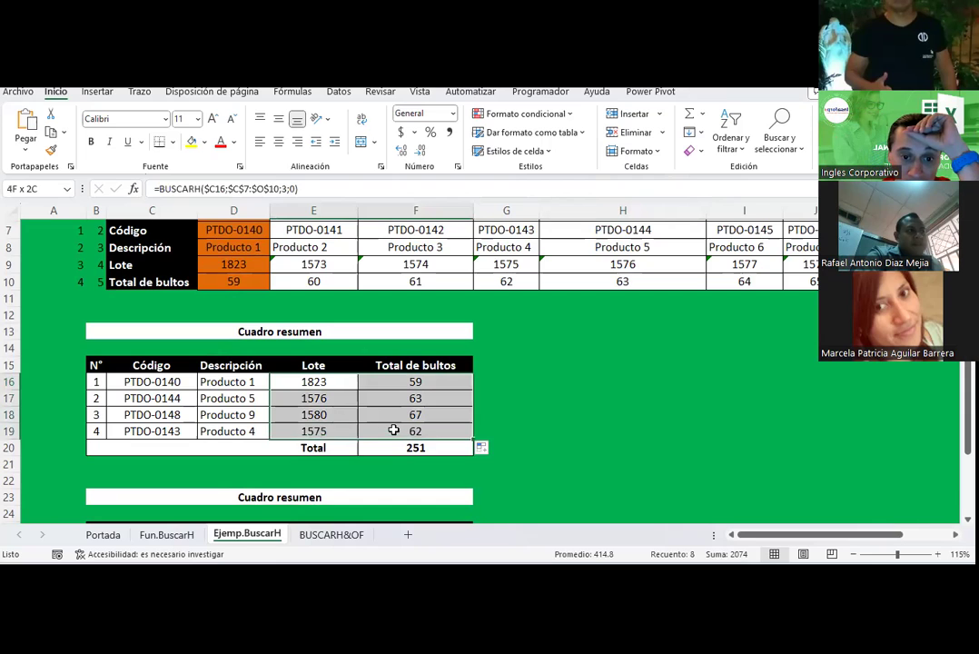
pyautogui.press('Delete')
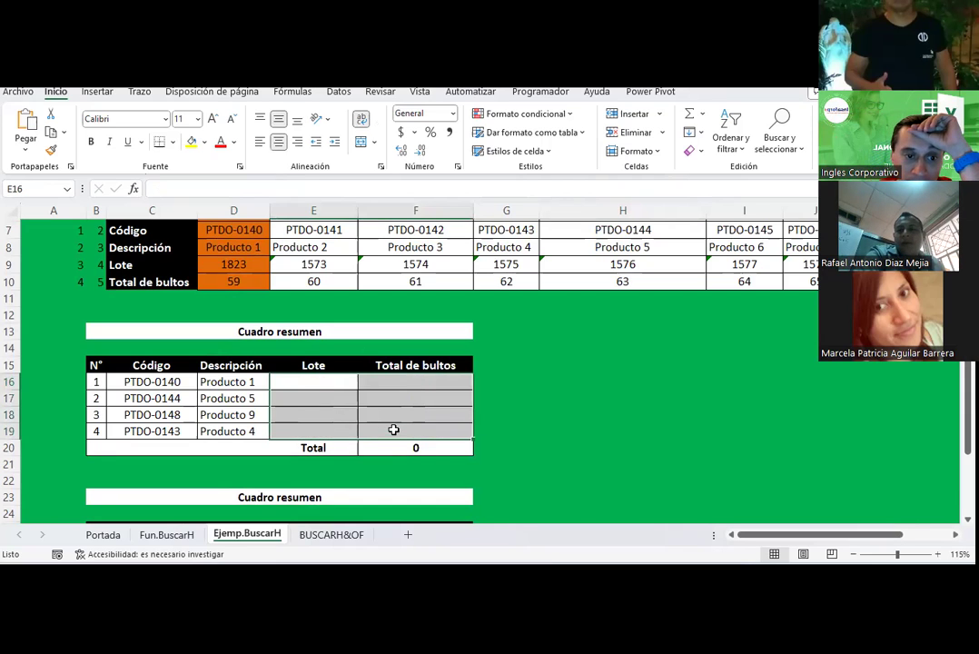
pyautogui.moveTo(234, 382); pyautogui.dragTo(238, 435)
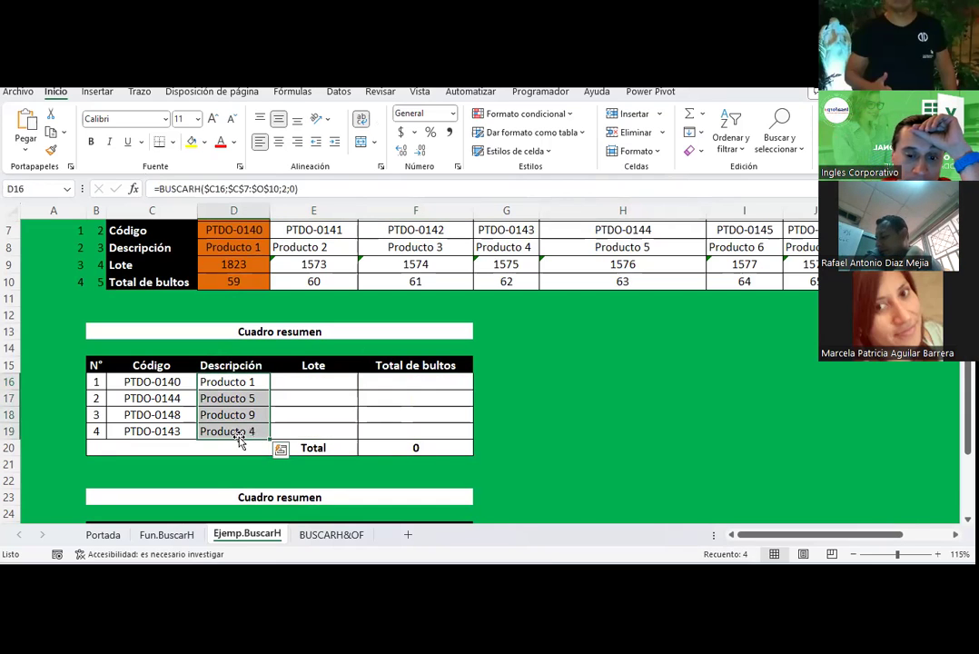
pyautogui.press('Delete')
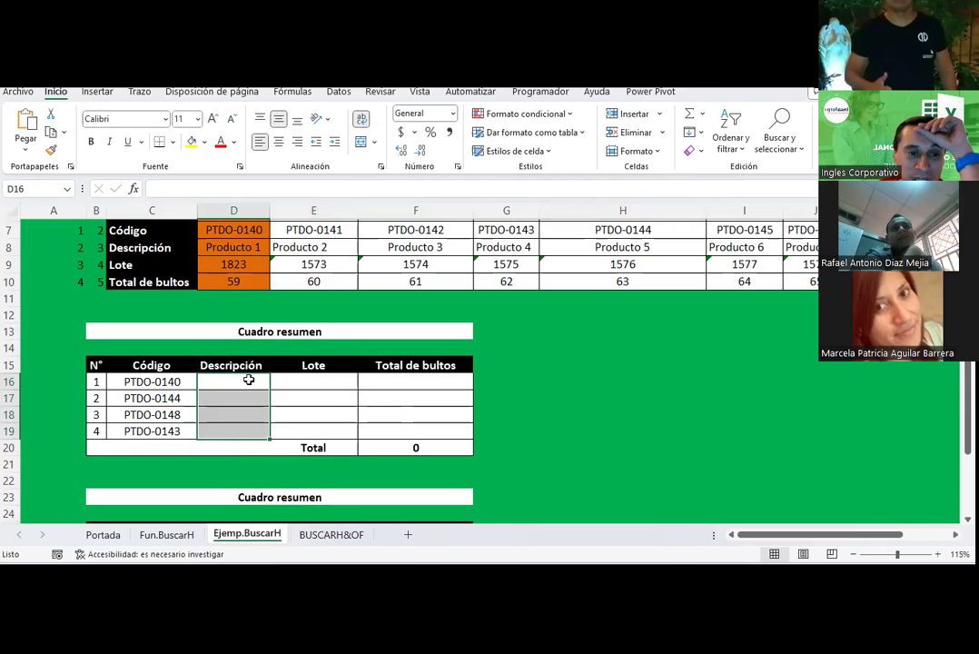
pyautogui.click(248, 380)
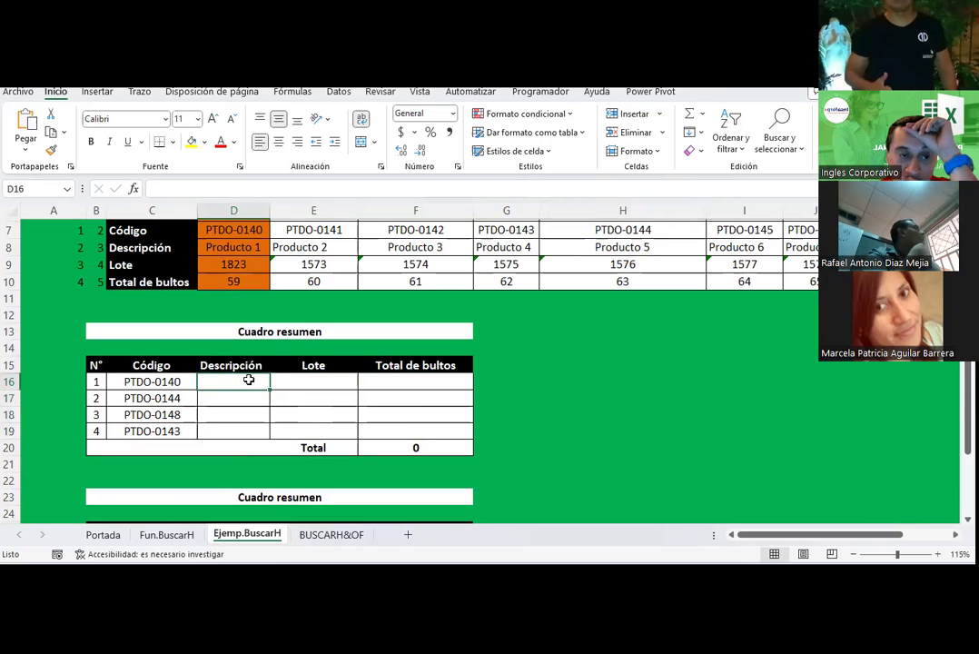
pyautogui.click(133, 189)
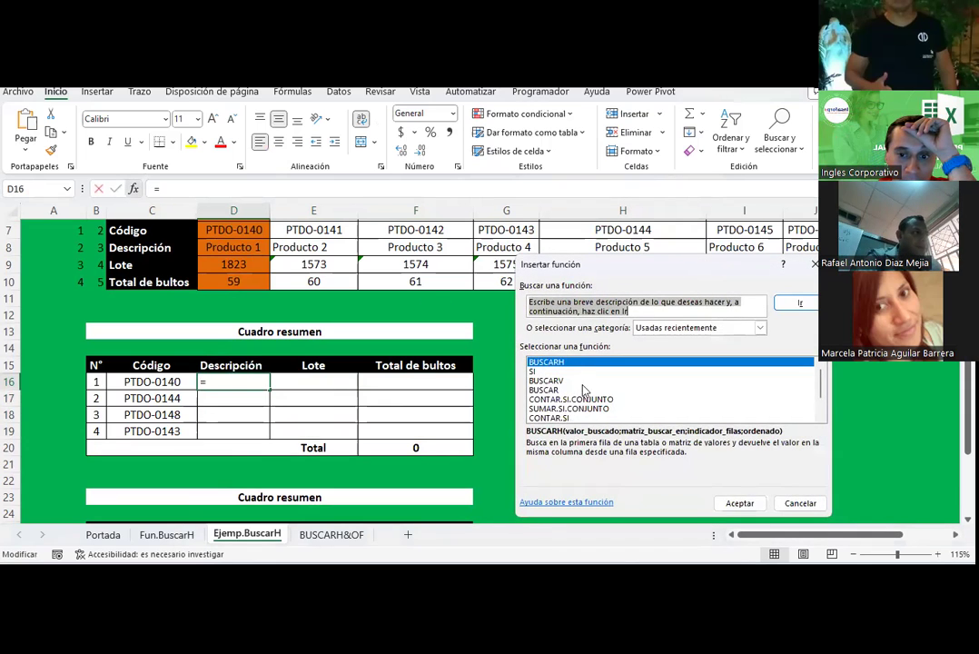
# Start a BUSCARH formula in D16 with lookup value $C16 and begin choosing the table.
pyautogui.click(737, 502)
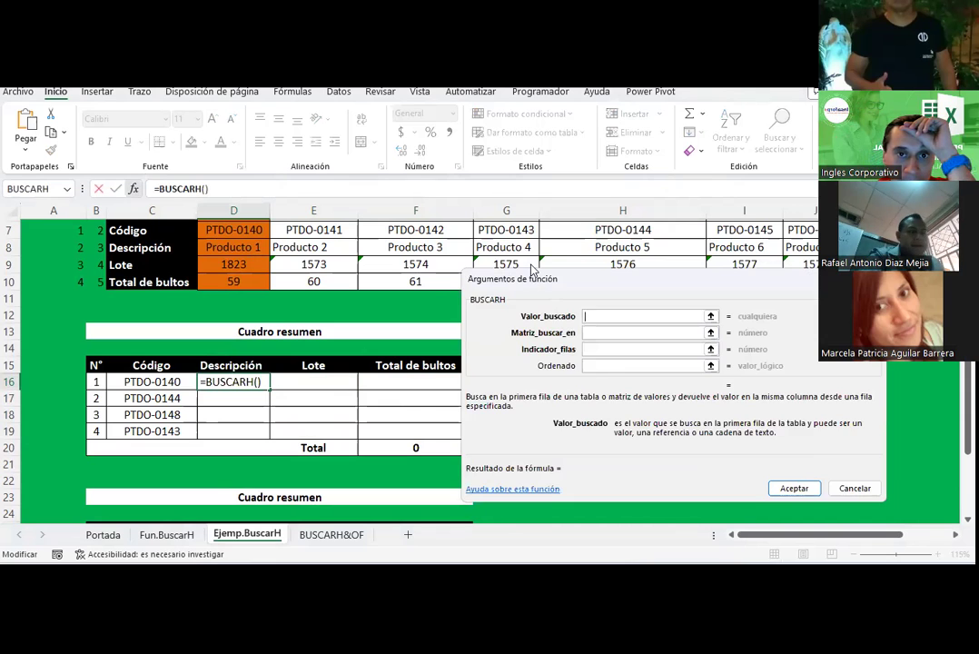
pyautogui.moveTo(531, 271); pyautogui.dragTo(367, 83)
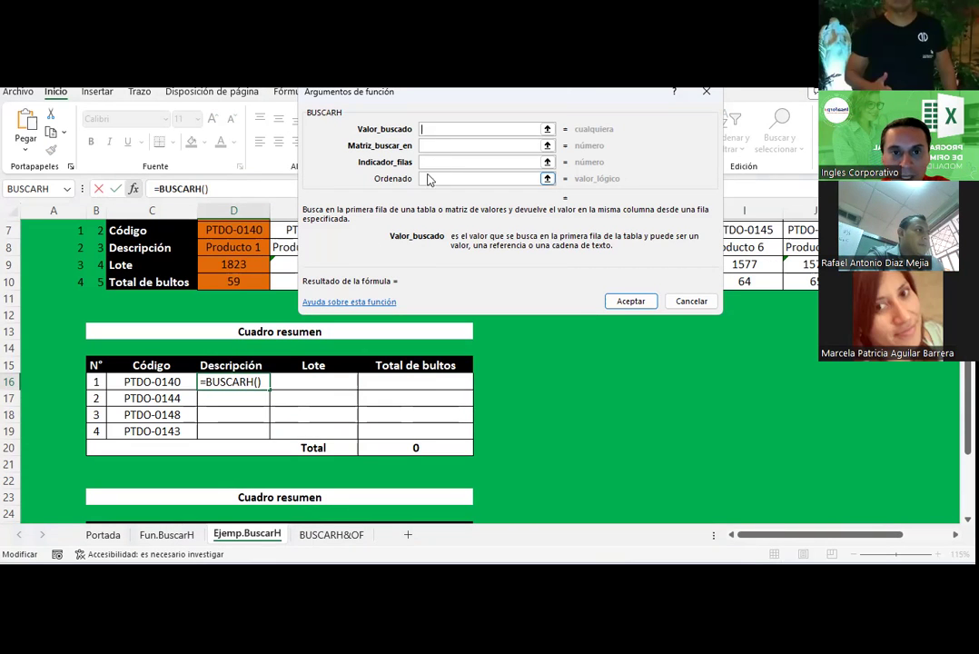
pyautogui.click(180, 384)
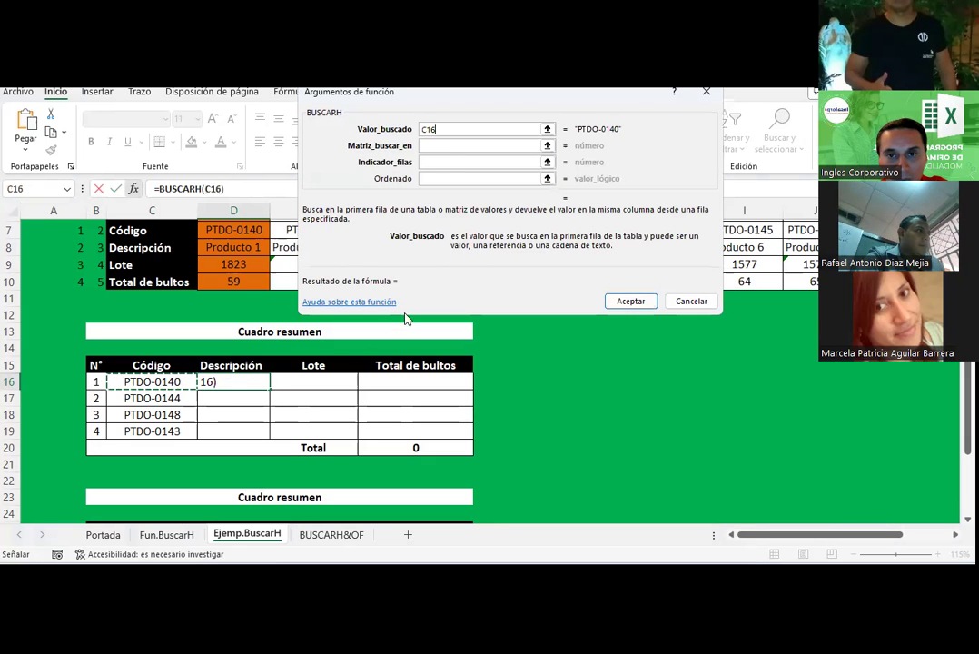
pyautogui.click(423, 131)
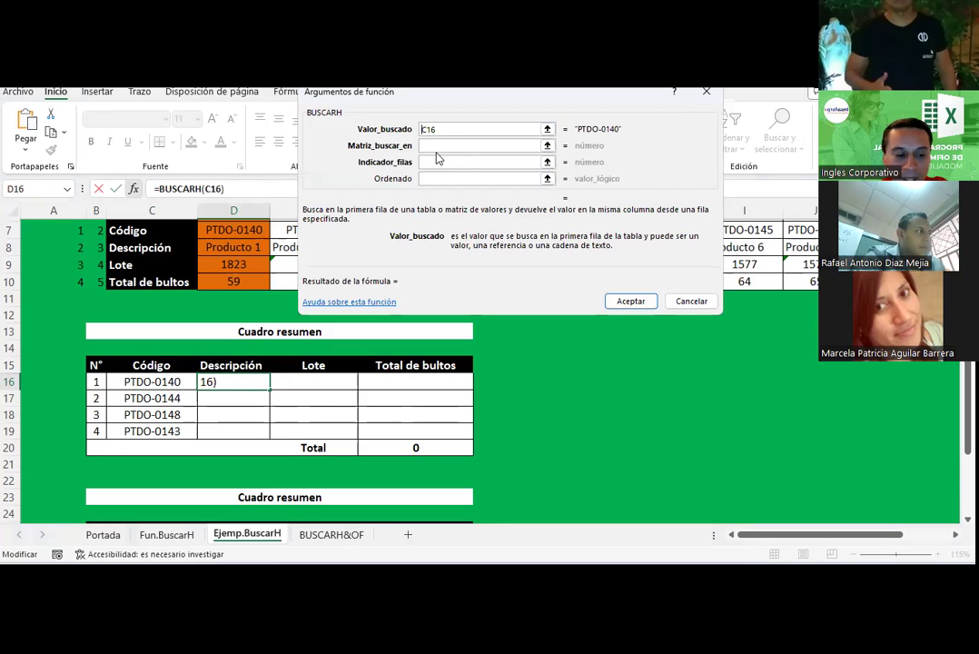
pyautogui.write('$')
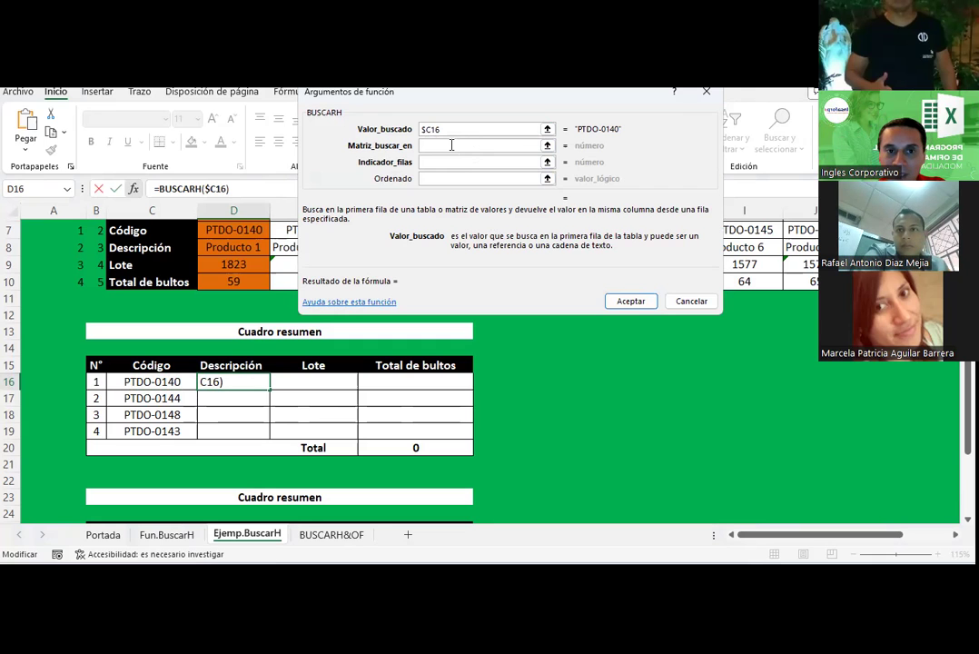
pyautogui.click(452, 144)
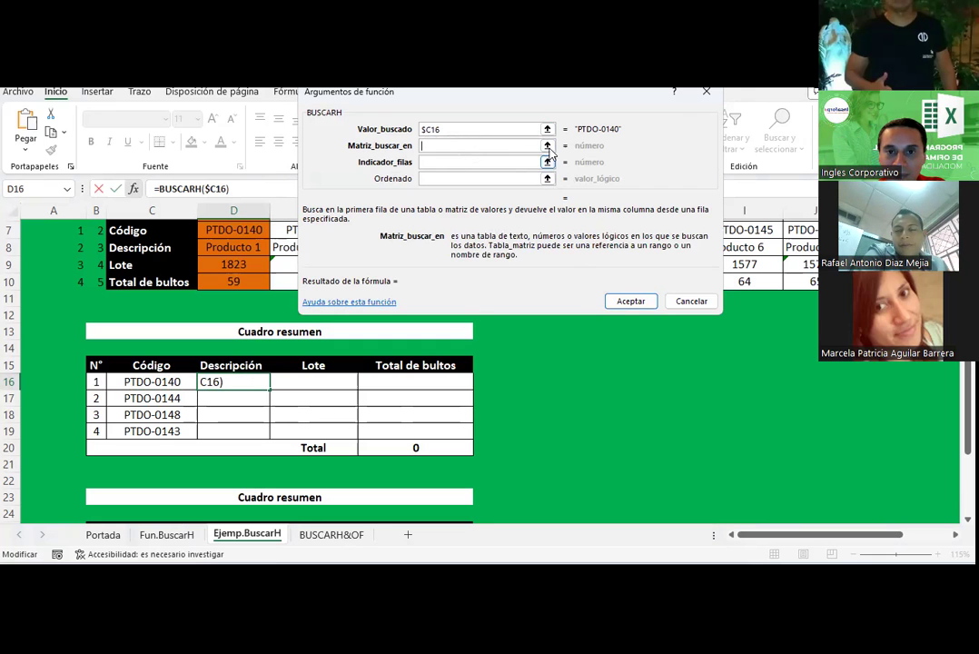
pyautogui.moveTo(233, 230); pyautogui.dragTo(273, 343)
# Set the BUSCARH table to absolute $C$7:$O$10 and move to Indicador_filas.
pyautogui.scroll(-2, 273, 343)
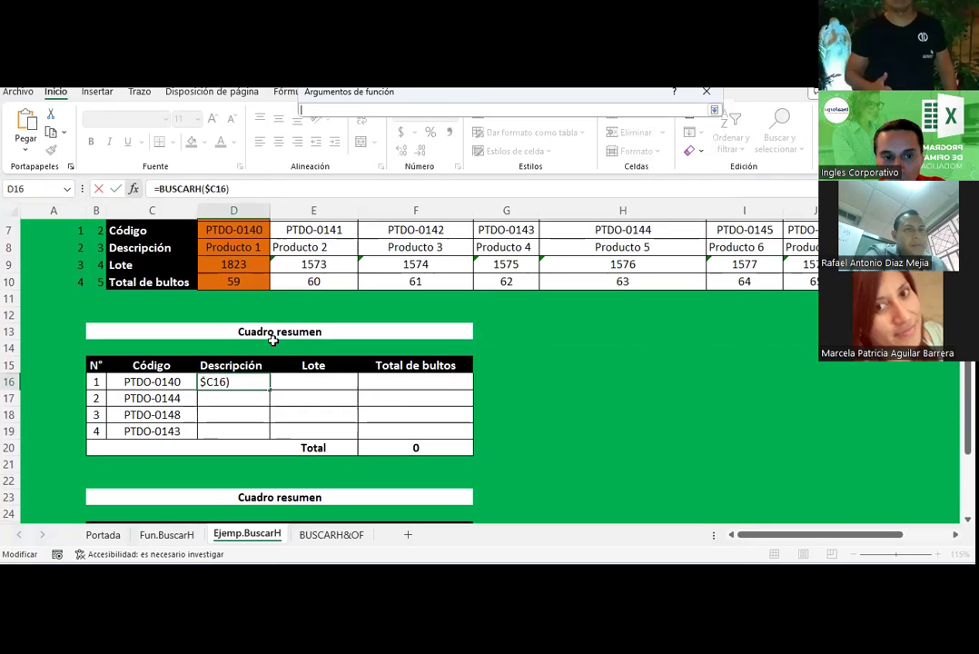
pyautogui.scroll(1, 233, 282)
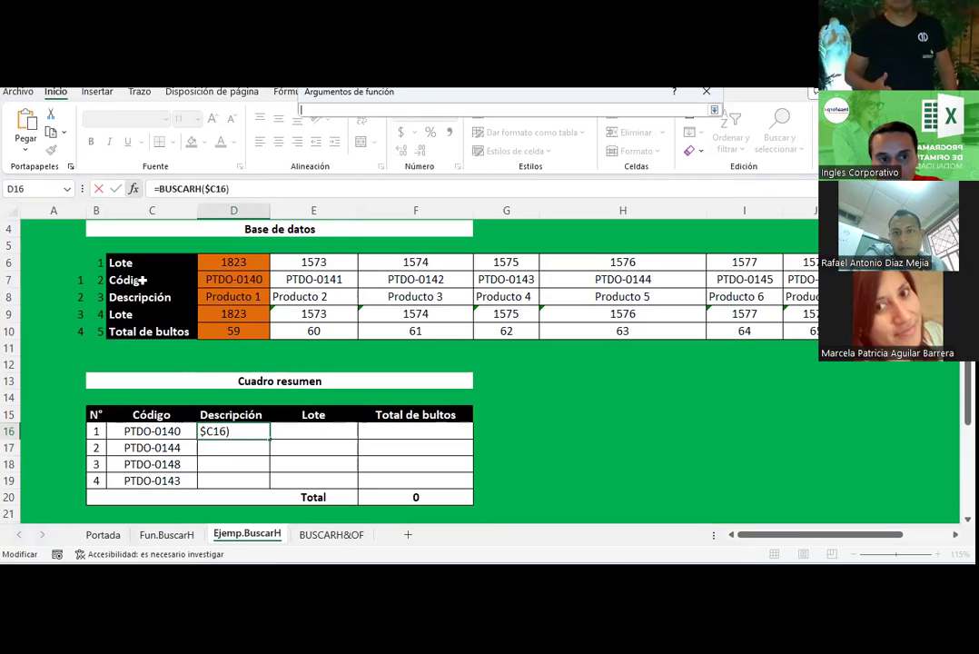
pyautogui.moveTo(143, 280)
pyautogui.mouseDown()
pyautogui.moveTo(854, 331)
pyautogui.moveTo(732, 333)
pyautogui.mouseUp()
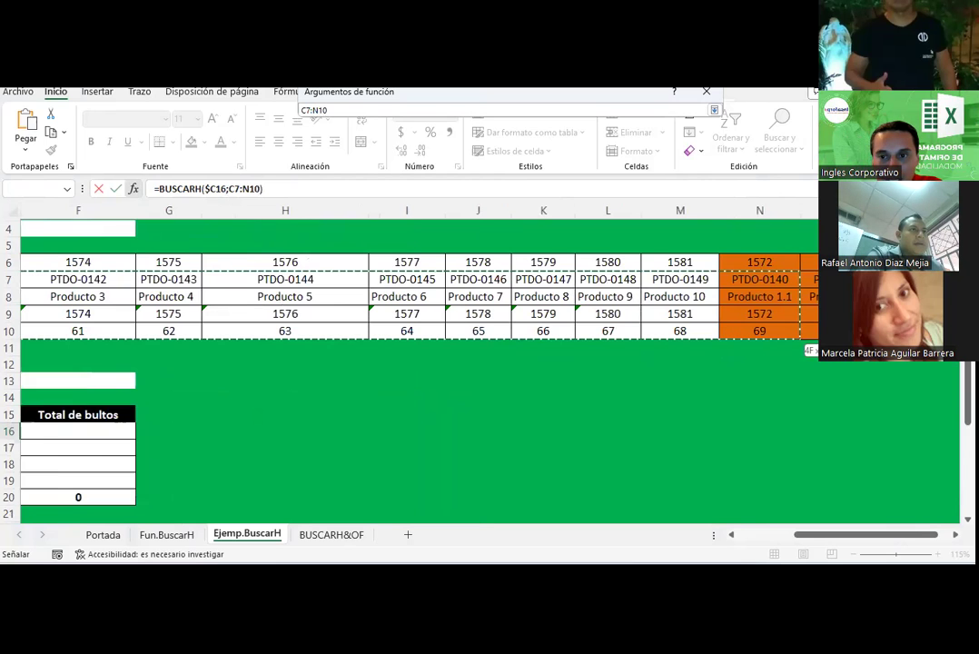
pyautogui.moveTo(804, 338); pyautogui.dragTo(836, 333)
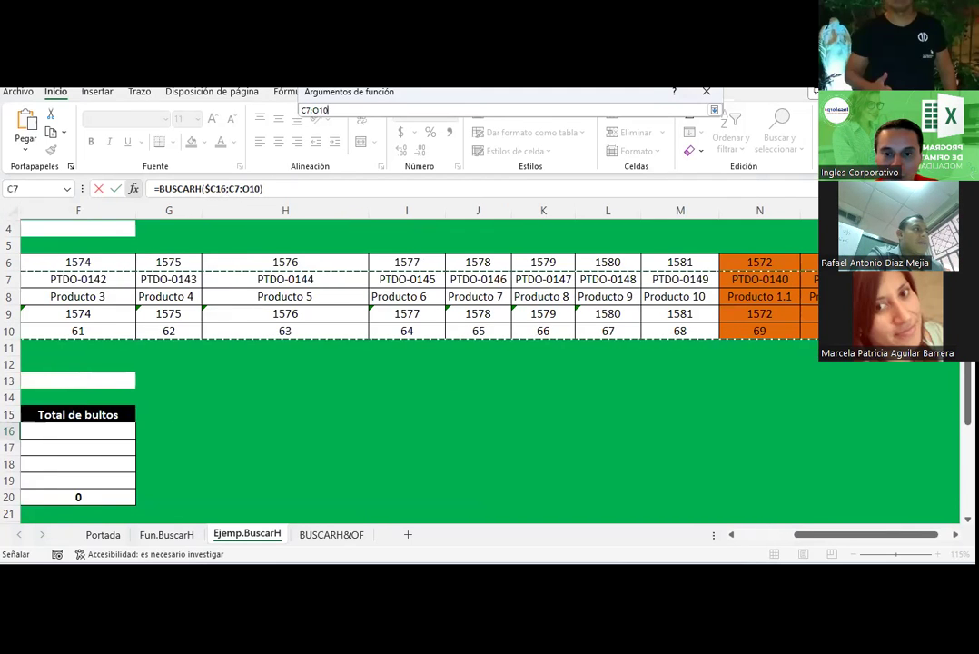
pyautogui.moveTo(825, 535); pyautogui.dragTo(728, 534)
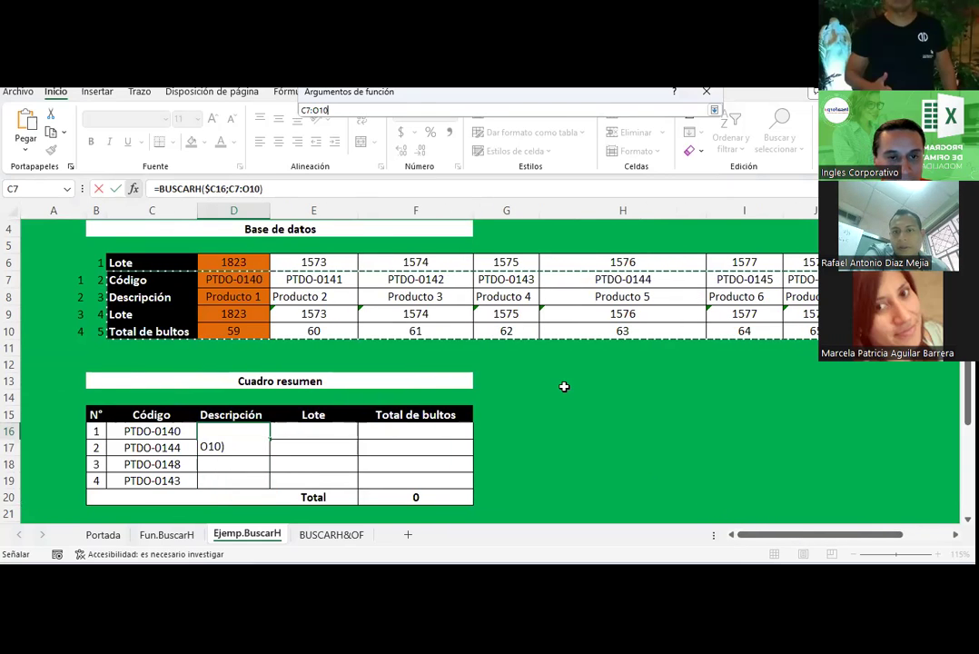
pyautogui.press('F4')
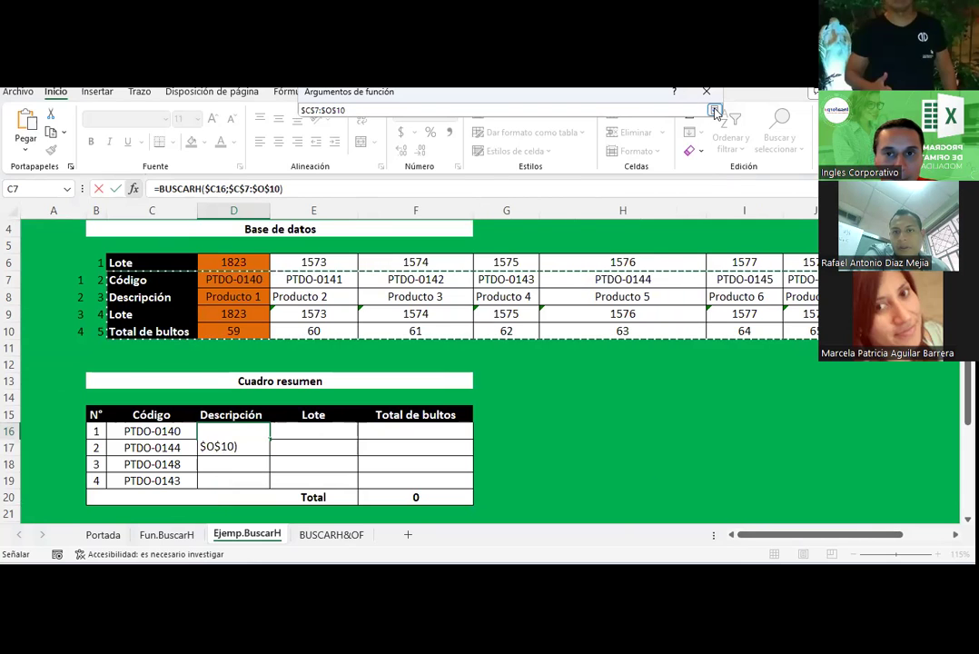
pyautogui.click(714, 110)
pyautogui.click(444, 130)
pyautogui.click(437, 146)
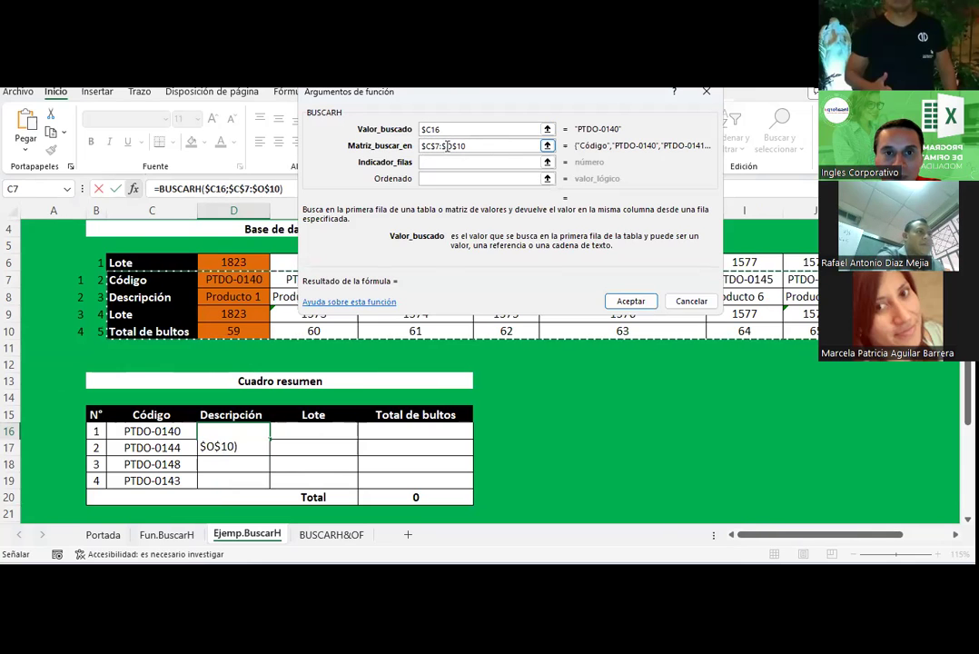
pyautogui.click(437, 160)
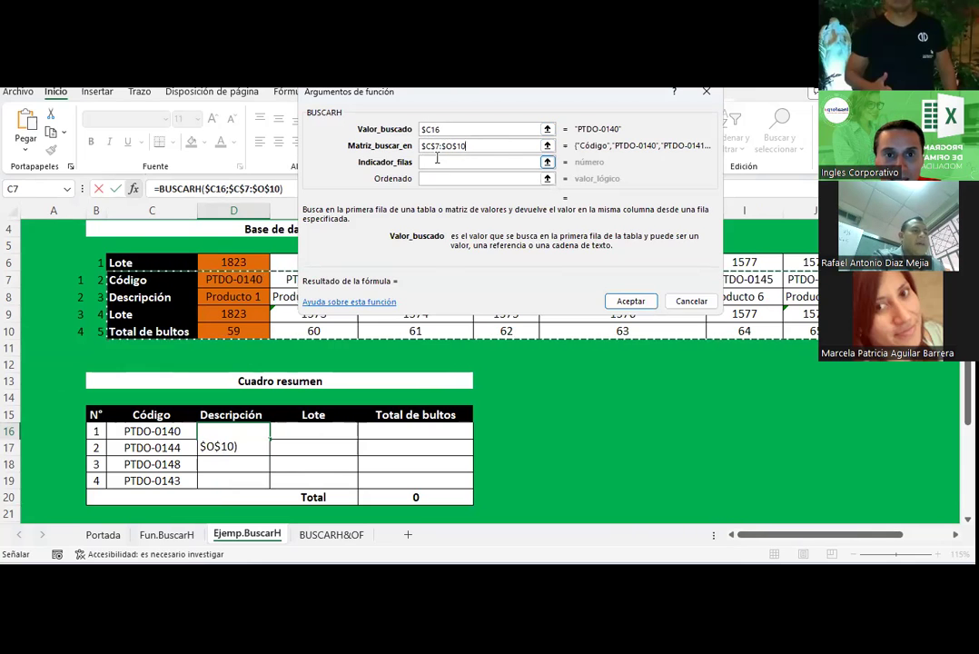
pyautogui.click(437, 160)
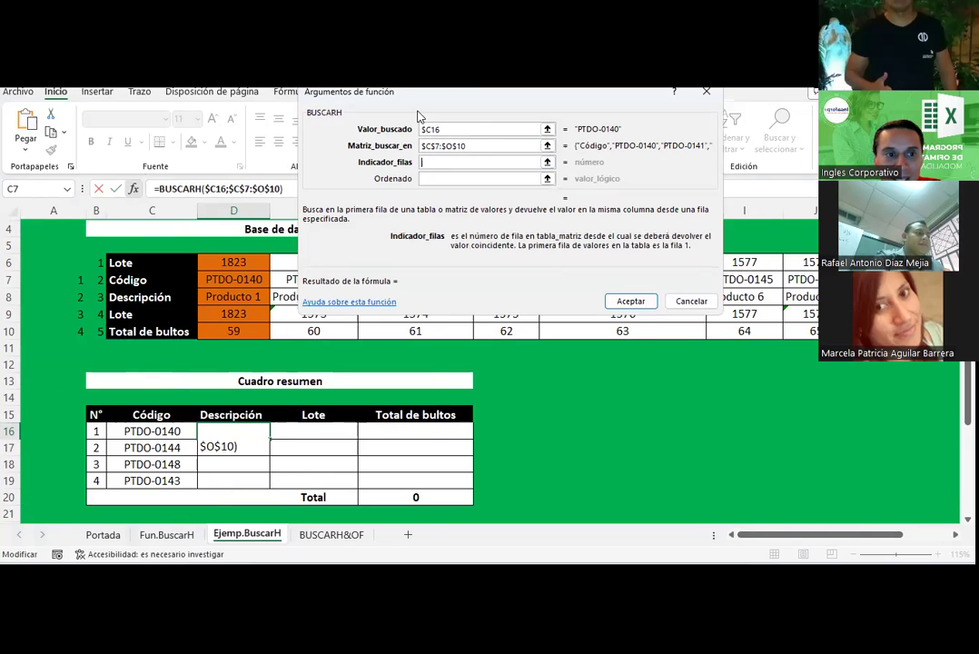
pyautogui.moveTo(418, 92); pyautogui.dragTo(129, 316)
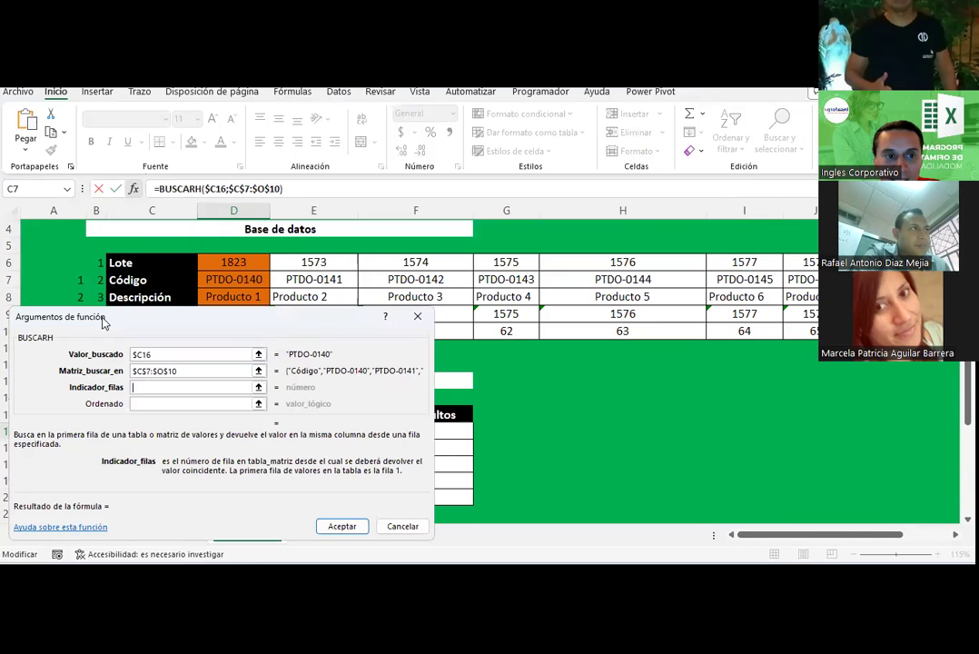
# Enter row index 2 and confirm =BUSCARH($C16;$C$7:$O$10;2), returning Producto 1.
pyautogui.moveTo(102, 322); pyautogui.dragTo(97, 321)
pyautogui.write('2')
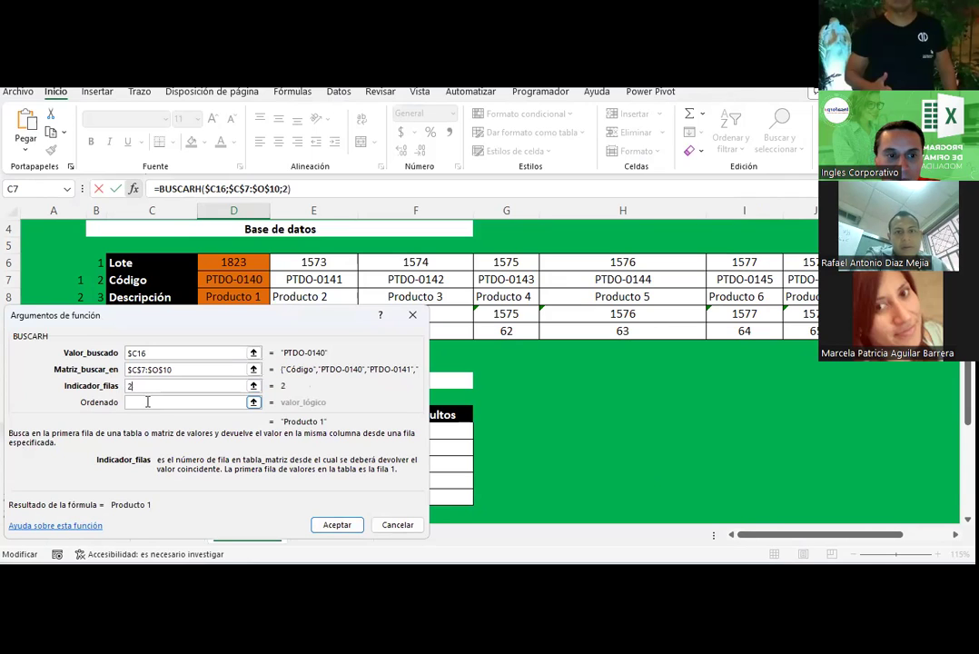
pyautogui.click(336, 525)
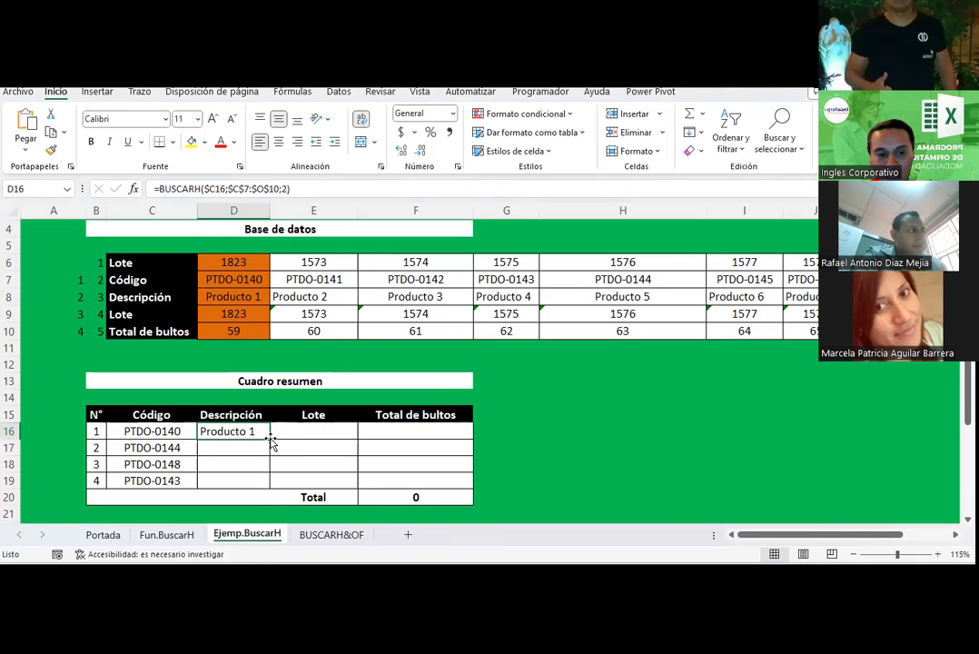
pyautogui.press('Up')
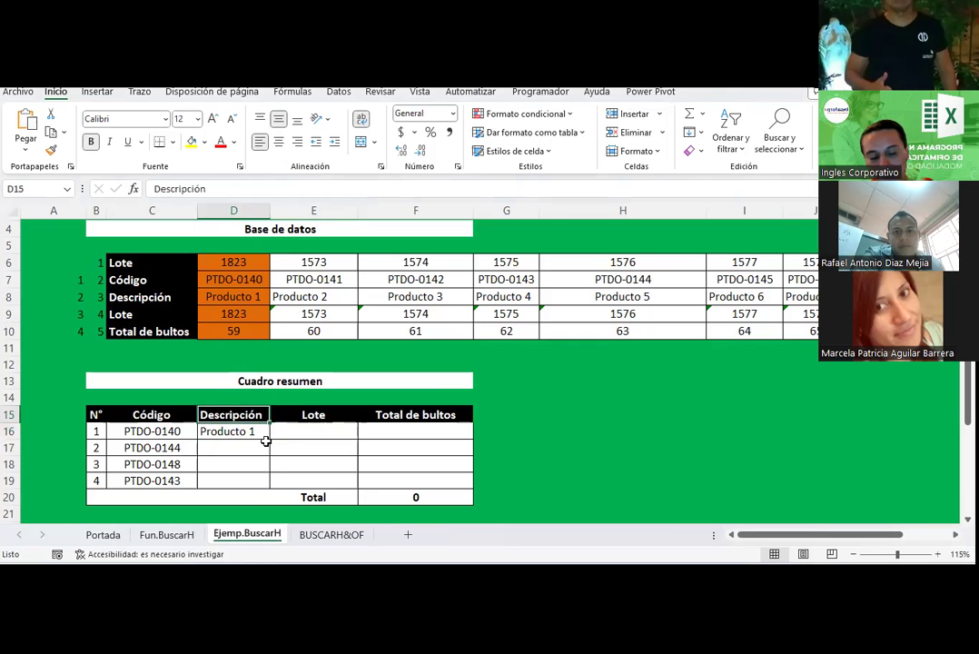
# Copy D16's BUSCARH formula across to E16 and F16.
pyautogui.scroll(-1, 286, 427)
pyautogui.press('Down')
pyautogui.press('Down')
pyautogui.click(252, 381)
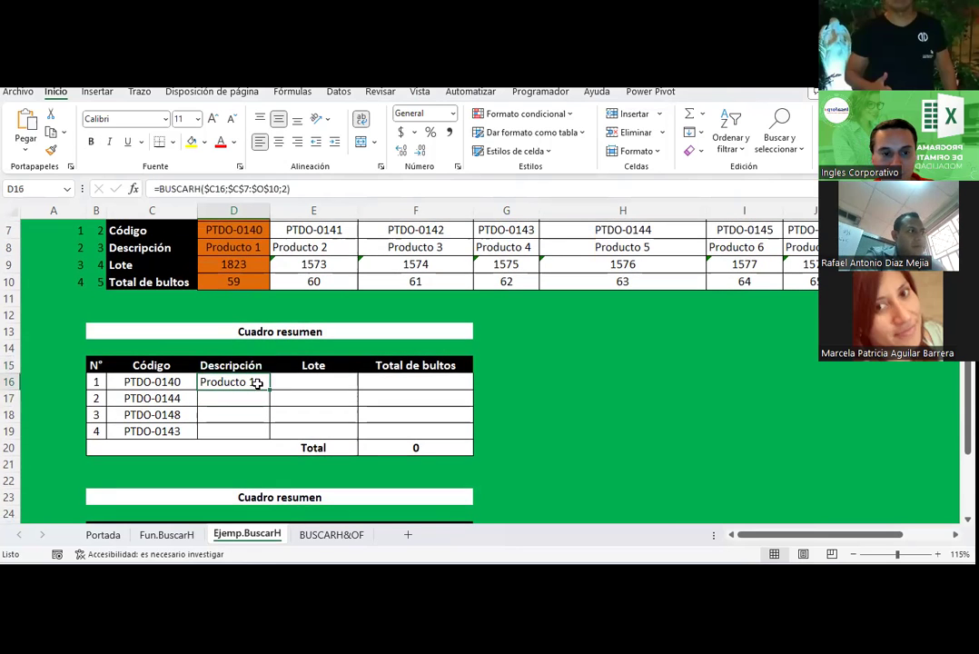
pyautogui.moveTo(268, 389); pyautogui.dragTo(427, 391)
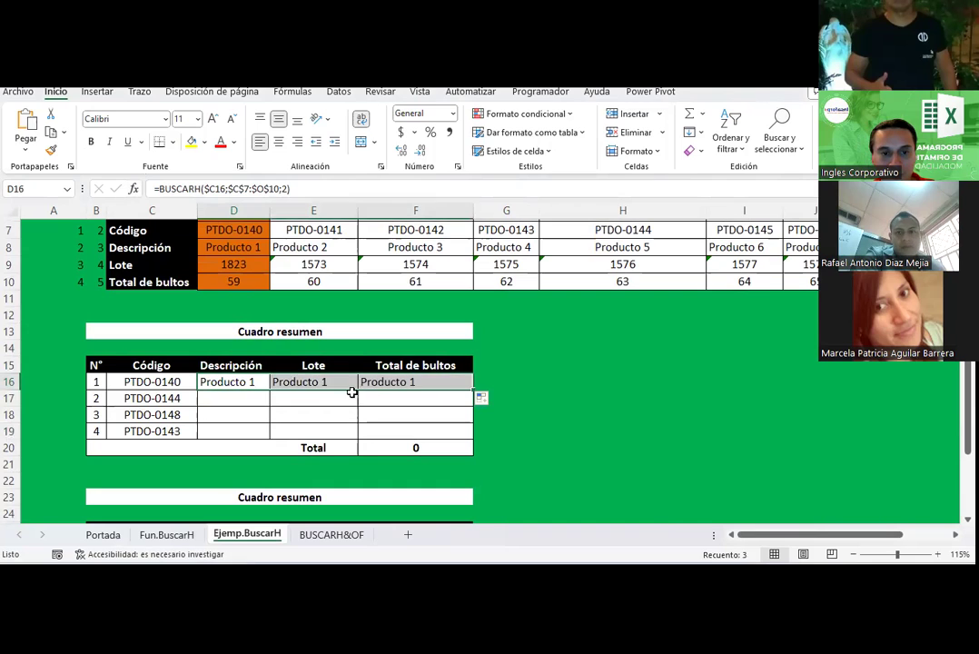
pyautogui.click(323, 381)
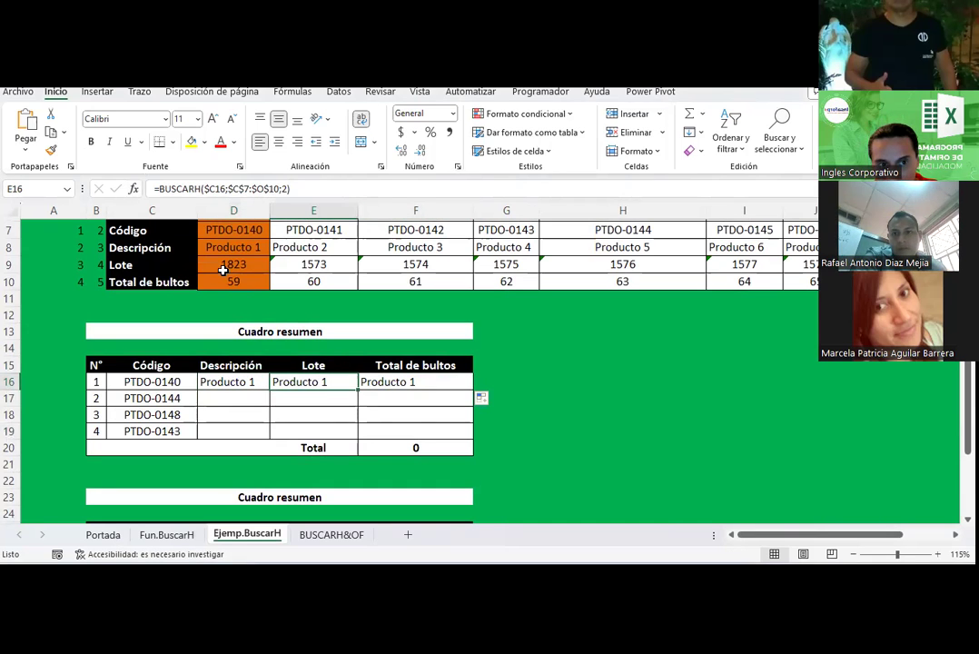
# Set E16's row index to 3 and F16's to 4, centring lot 1823 and 59 bultos.
pyautogui.click(283, 189)
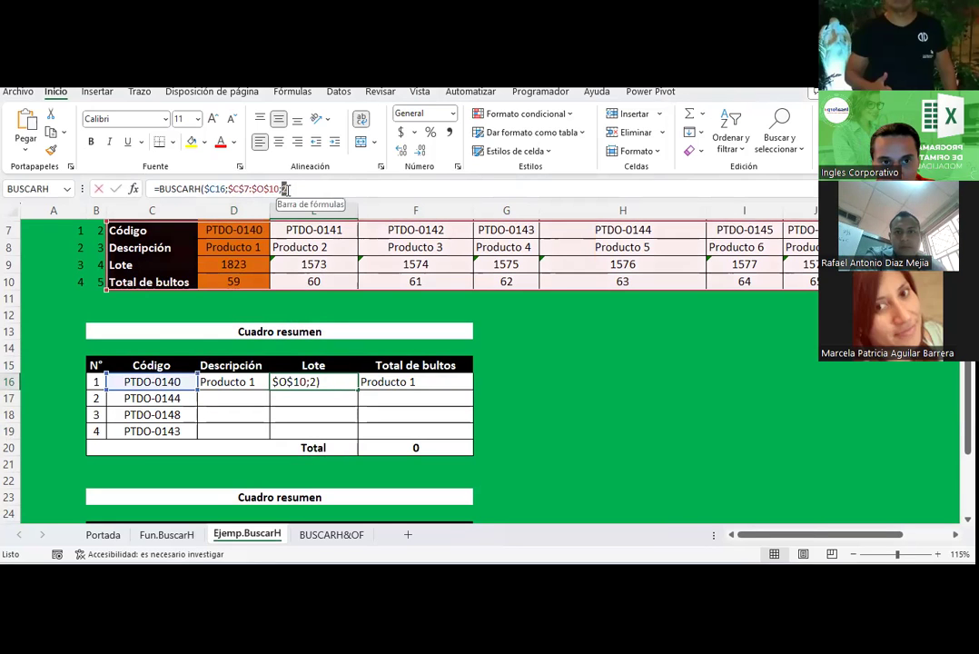
pyautogui.write('3')
pyautogui.press('Return')
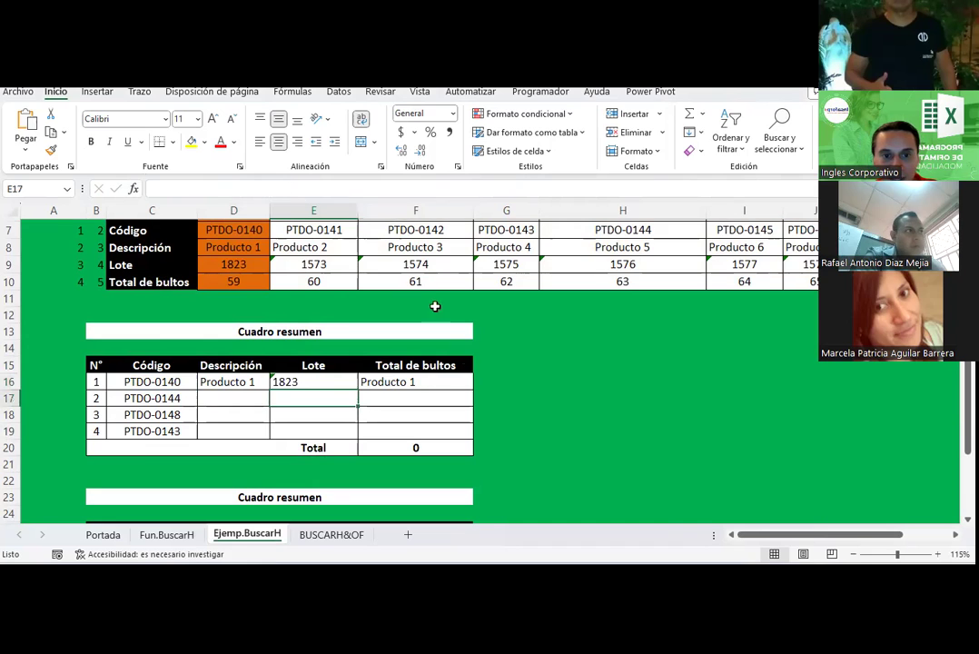
pyautogui.click(427, 383)
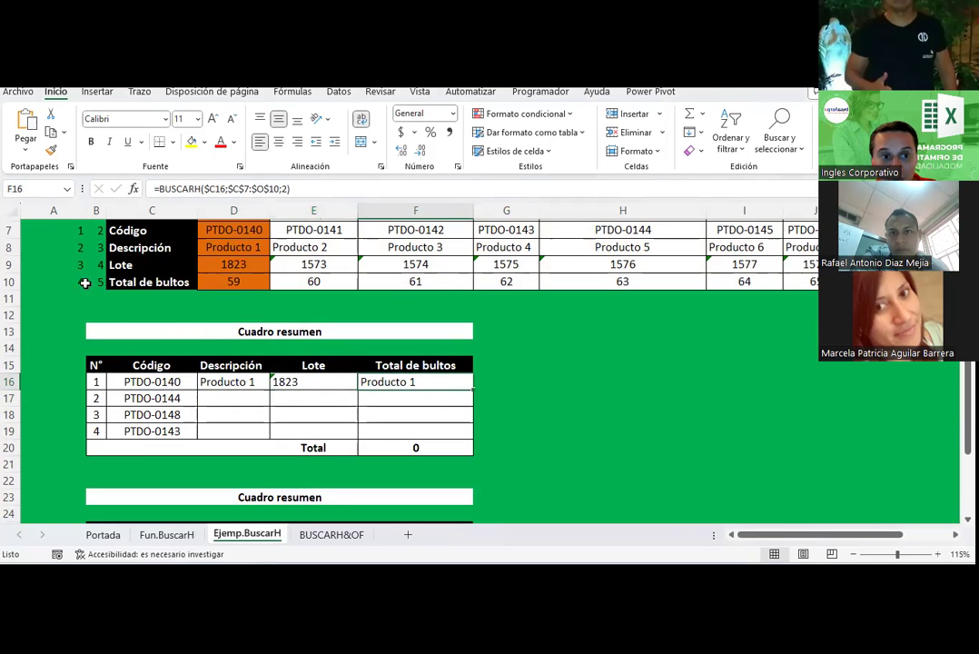
pyautogui.click(284, 188)
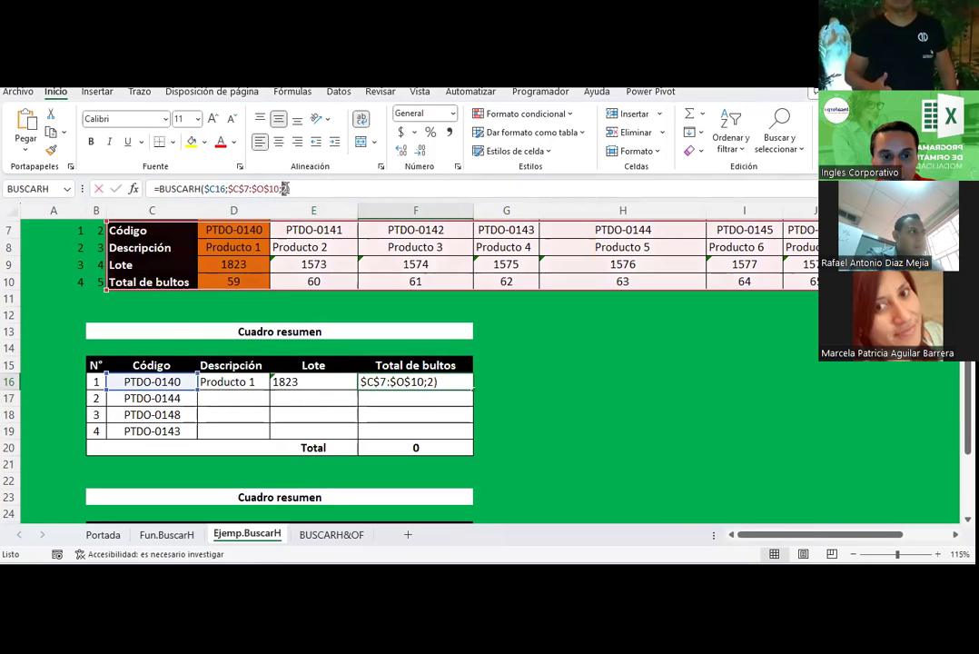
pyautogui.write('4')
pyautogui.press('Return')
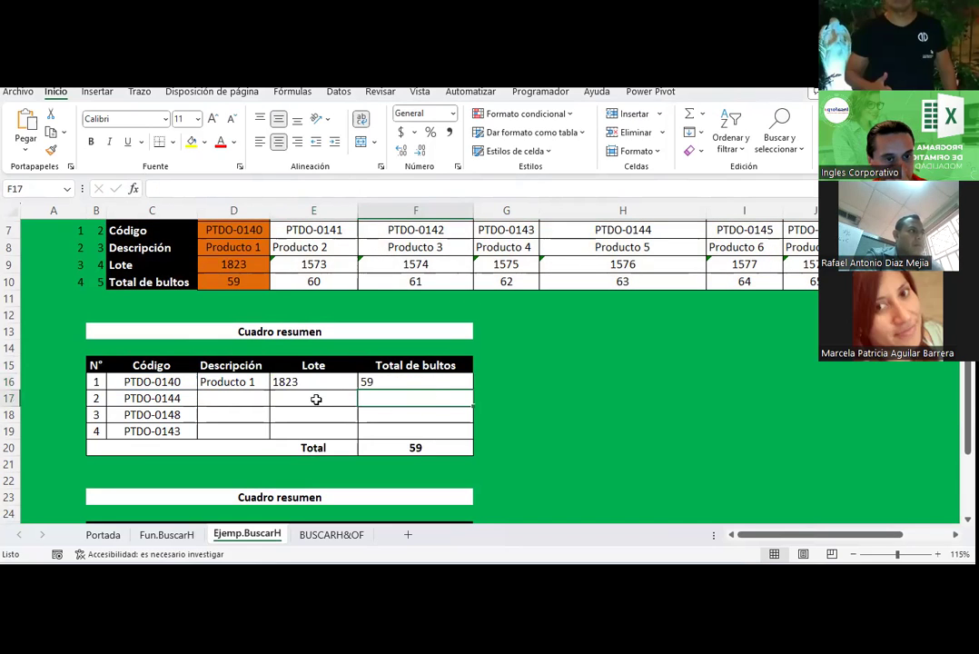
pyautogui.moveTo(314, 382); pyautogui.dragTo(415, 382)
pyautogui.click(279, 141)
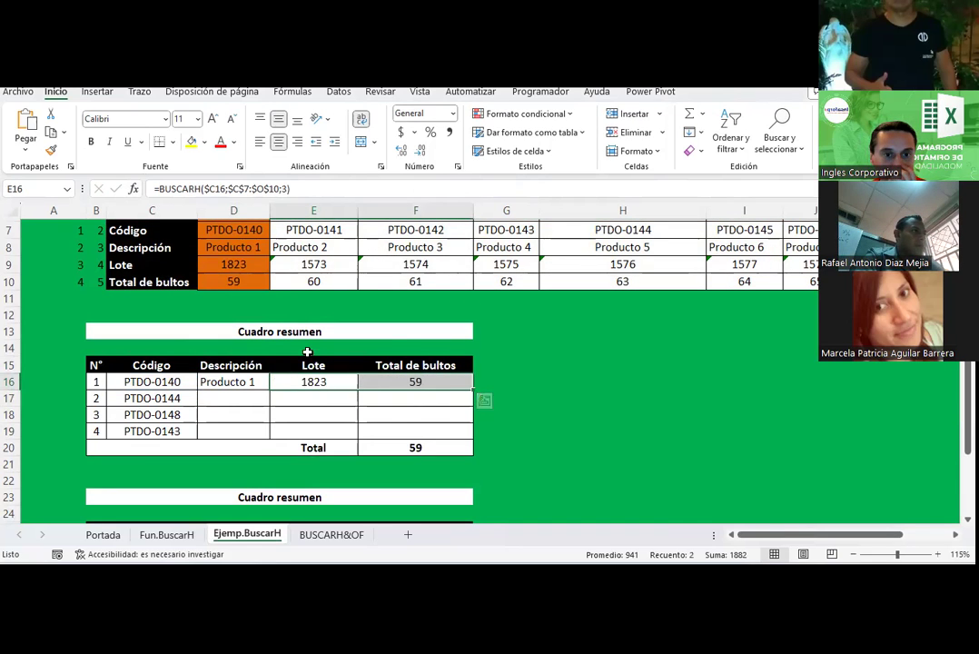
pyautogui.moveTo(238, 381); pyautogui.dragTo(399, 382)
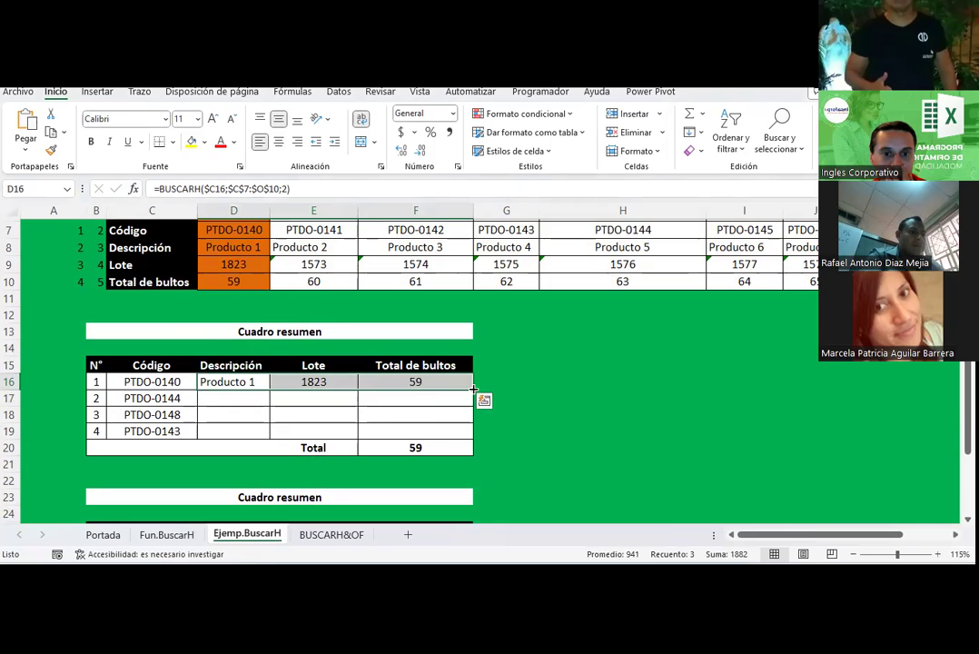
# Fill row 16's lookups down to row 19, giving lots 1576, 1580, 1575 and Total 251.
pyautogui.moveTo(474, 389); pyautogui.dragTo(473, 434)
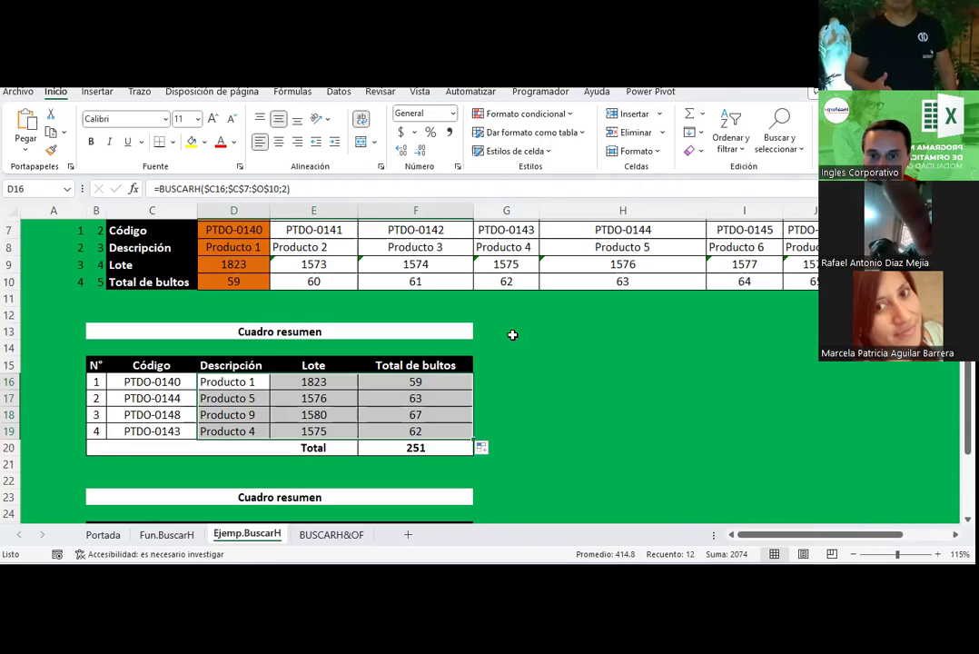
pyautogui.click(512, 331)
pyautogui.scroll(-3, 507, 346)
pyautogui.click(250, 400)
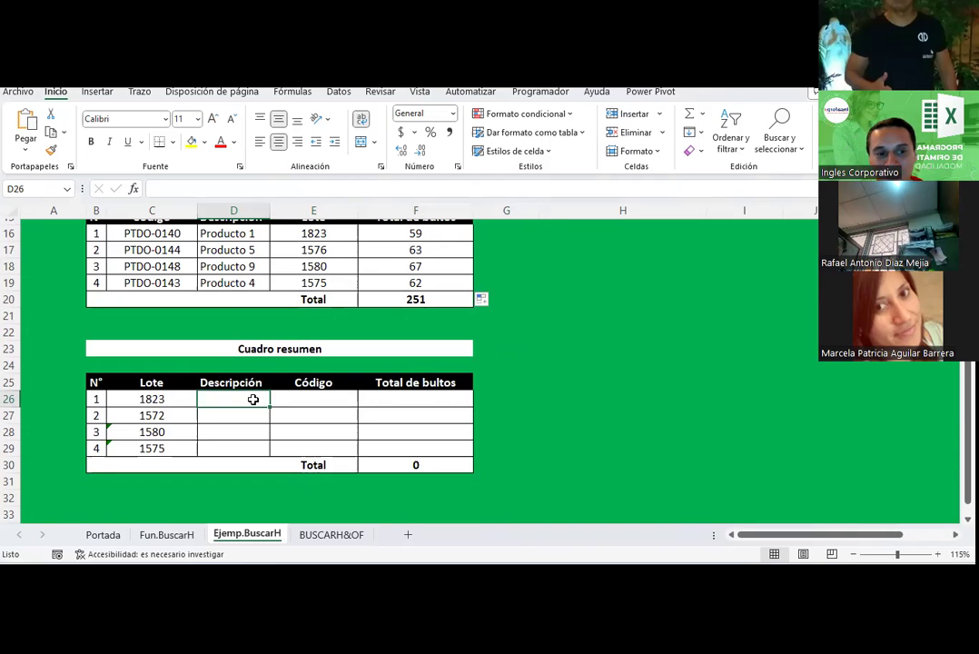
# Highlight the second table's lot numbers and the first table's code PTDO-0140.
pyautogui.scroll(-1, 249, 399)
pyautogui.moveTo(163, 349); pyautogui.dragTo(165, 396)
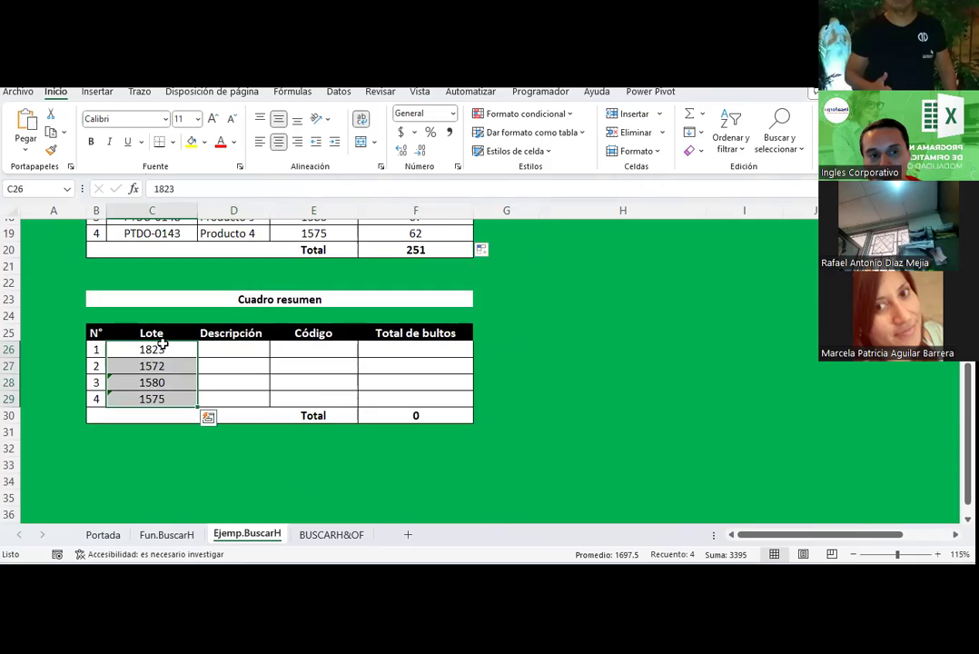
pyautogui.click(160, 349)
pyautogui.scroll(2, 160, 350)
pyautogui.click(159, 282)
# Show database rows Lote to Total de bultos as row numbers 1–5, then go to BUSCARH&OF.
pyautogui.scroll(2, 161, 353)
pyautogui.scroll(1, 161, 354)
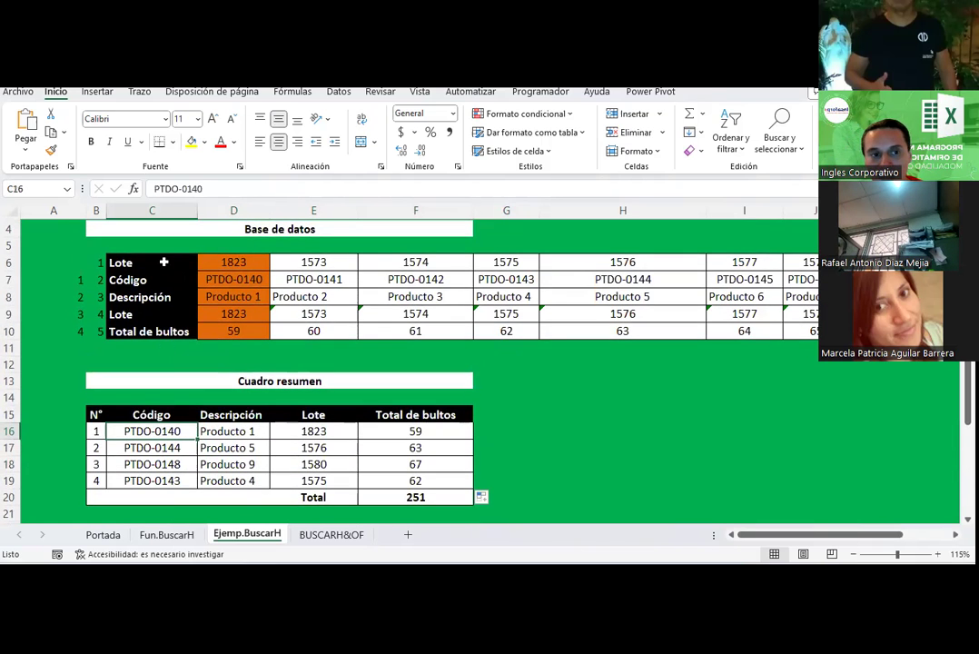
pyautogui.moveTo(152, 262); pyautogui.dragTo(304, 263)
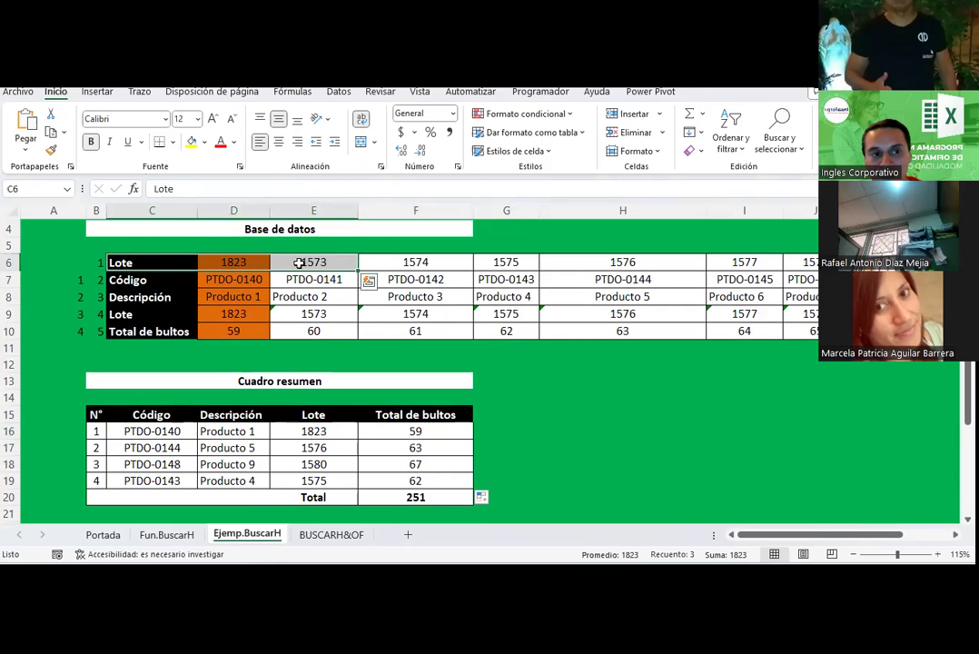
pyautogui.moveTo(128, 263); pyautogui.dragTo(337, 336)
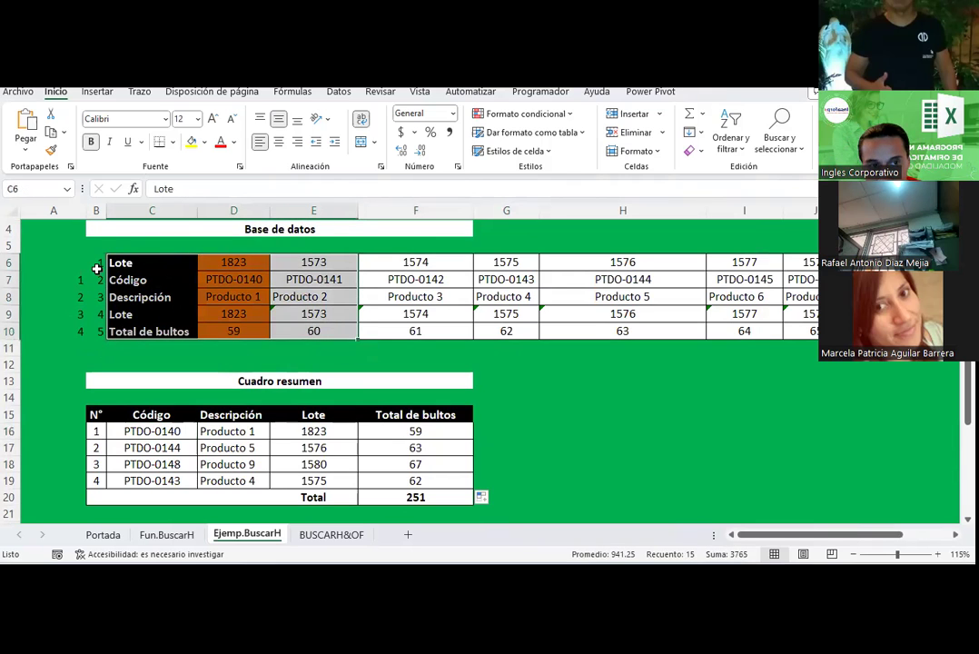
pyautogui.moveTo(96, 265); pyautogui.dragTo(93, 330)
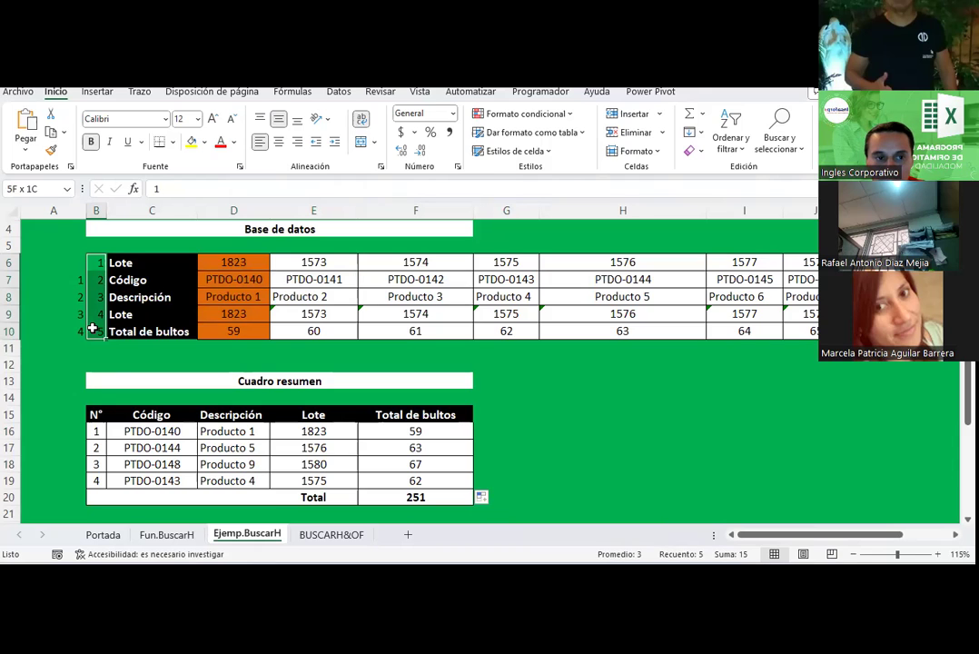
pyautogui.moveTo(92, 330); pyautogui.dragTo(93, 333)
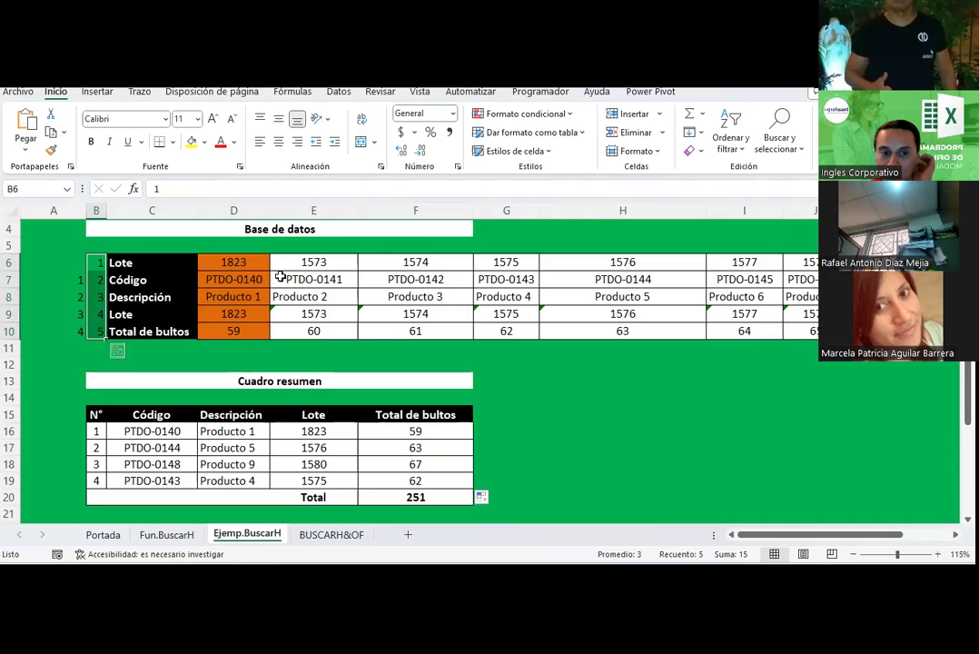
pyautogui.scroll(-4, 280, 282)
pyautogui.click(256, 399)
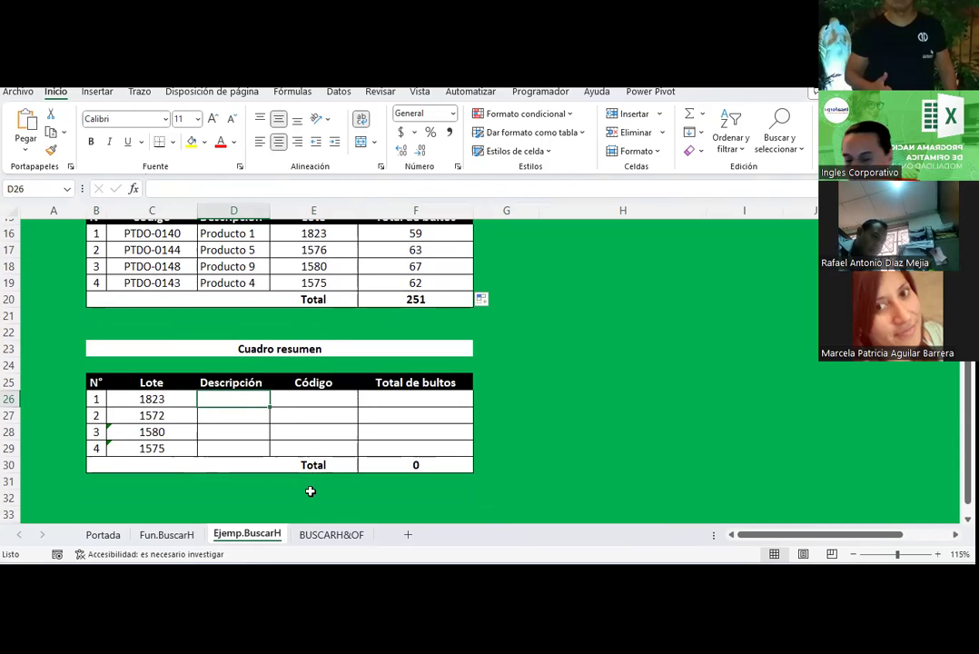
pyautogui.click(332, 534)
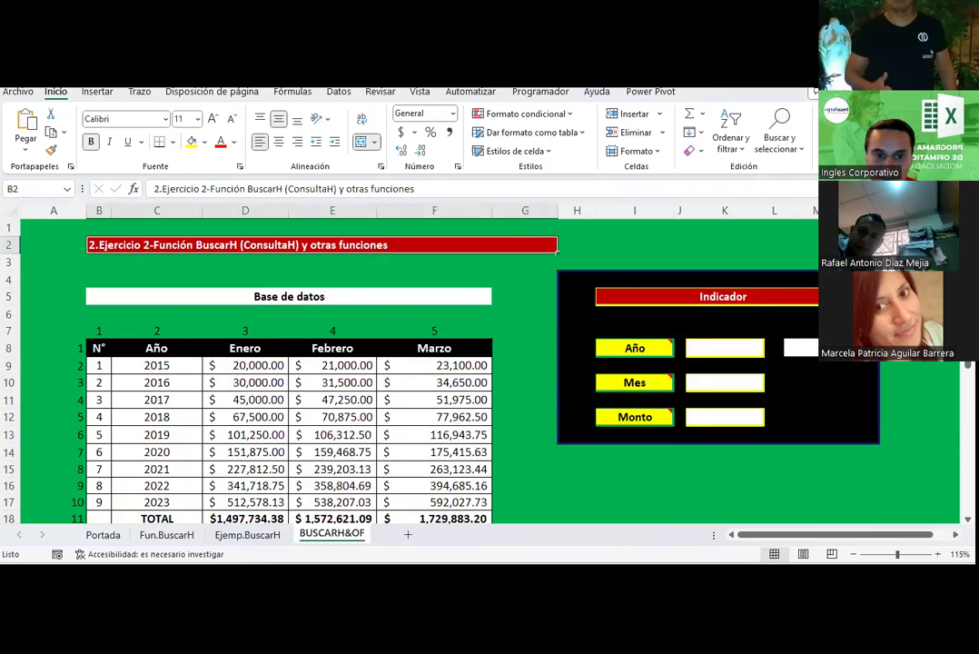
# Read the notes attached to the Año, Mes and Monto labels.
pyautogui.click(713, 343)
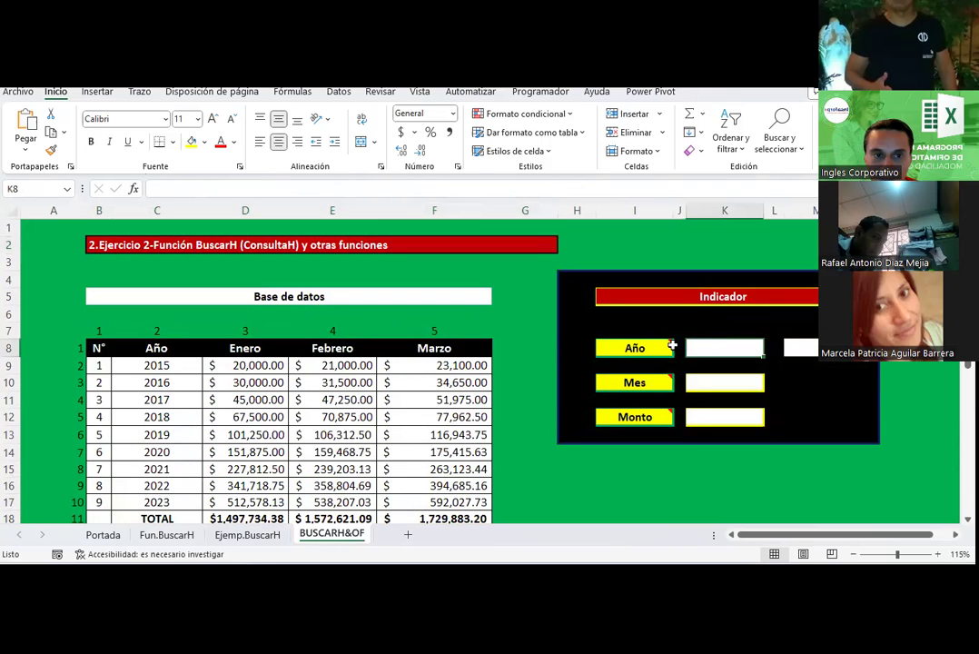
pyautogui.scroll(-4, 218, 338)
pyautogui.scroll(-2, 218, 338)
pyautogui.scroll(-1, 219, 348)
pyautogui.scroll(1, 219, 348)
pyautogui.scroll(3, 219, 348)
pyautogui.scroll(1, 219, 348)
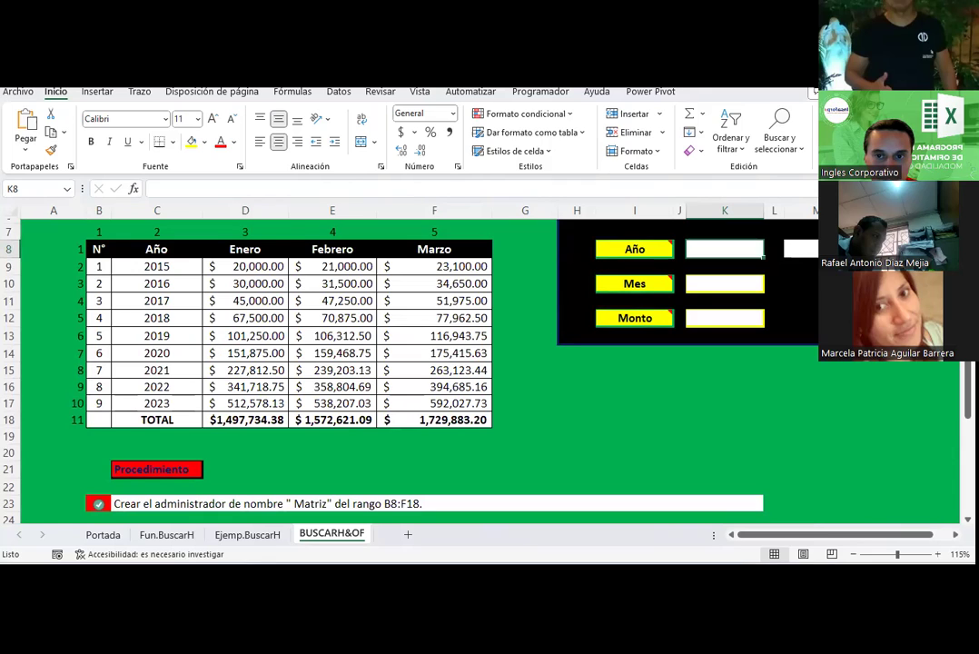
pyautogui.click(457, 465)
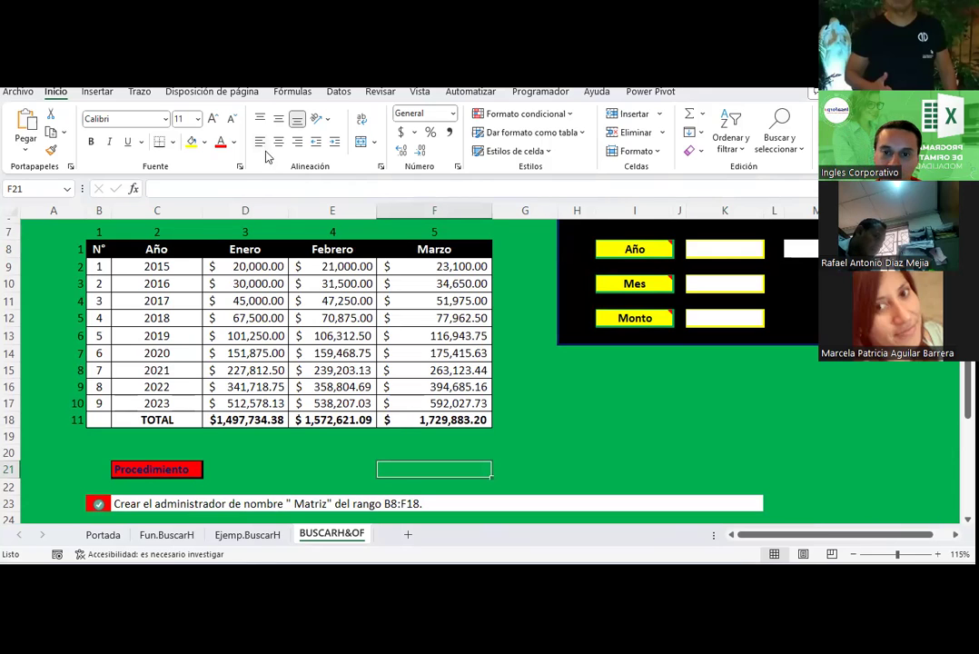
pyautogui.click(634, 285)
pyautogui.click(627, 318)
pyautogui.click(653, 248)
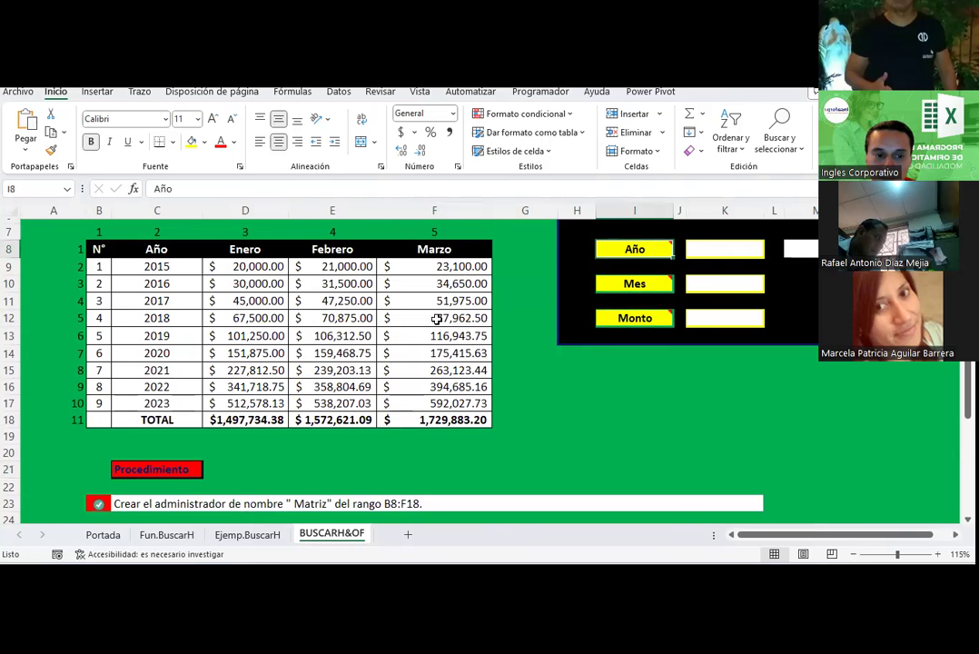
# Return to the Ejemp.BuscarH sheet and select an empty cell away from the tables.
pyautogui.scroll(-2, 436, 321)
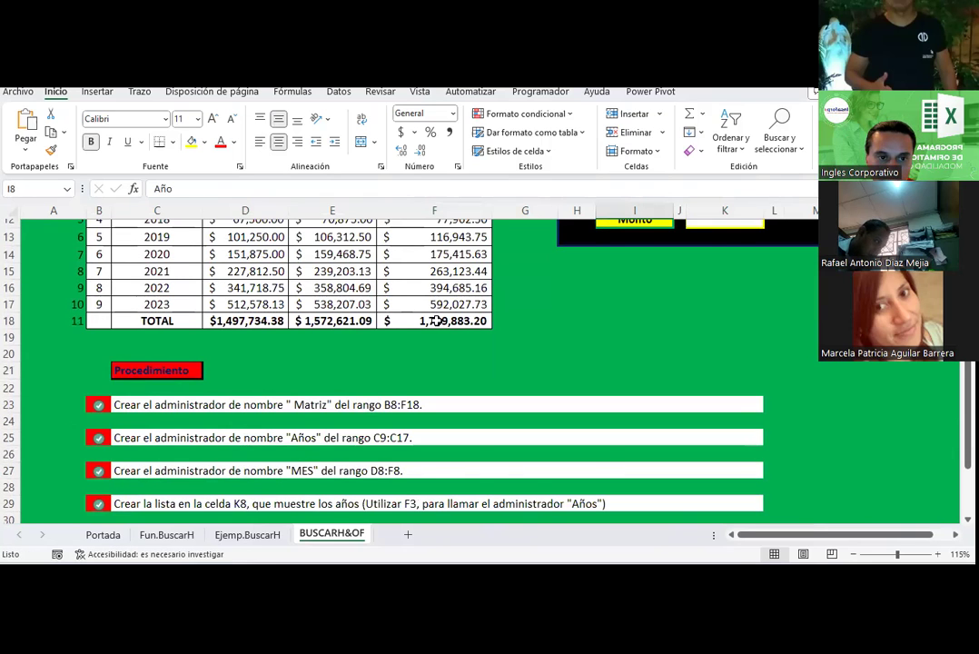
pyautogui.scroll(2, 436, 320)
pyautogui.scroll(-2, 437, 321)
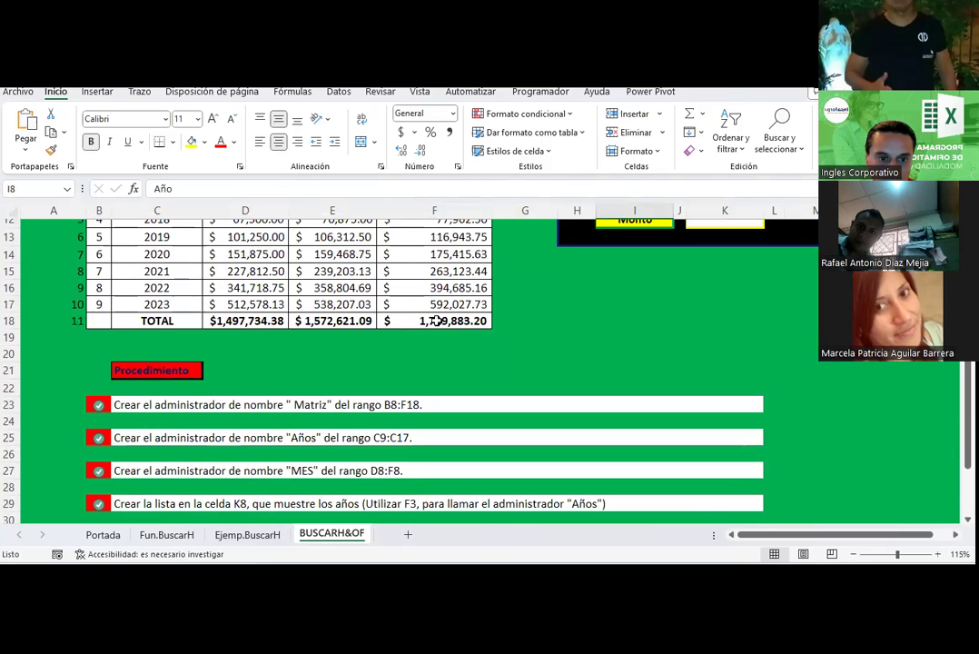
pyautogui.scroll(-1, 436, 320)
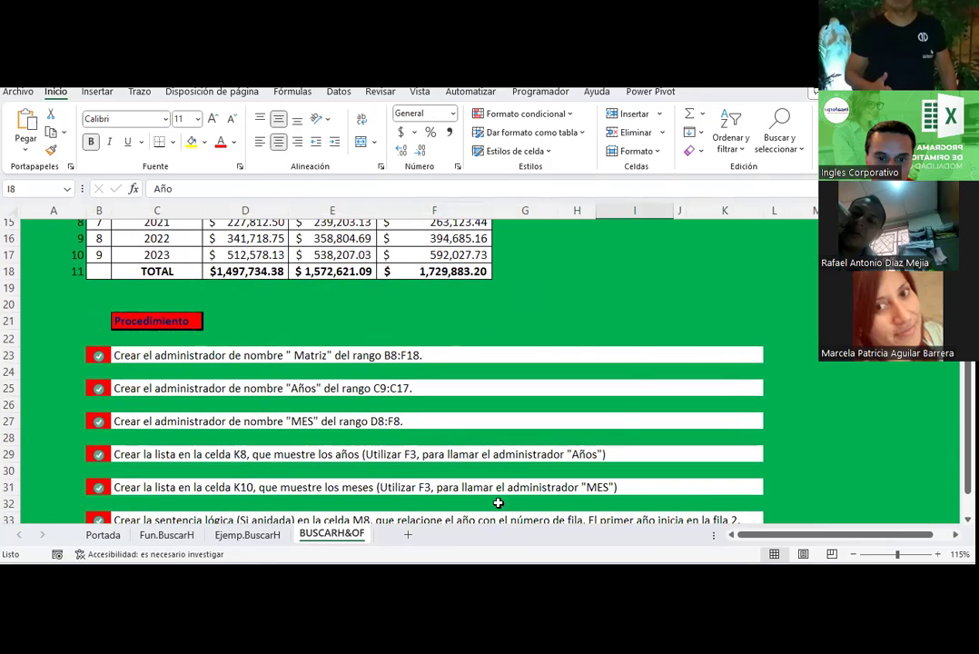
pyautogui.click(263, 535)
pyautogui.click(570, 349)
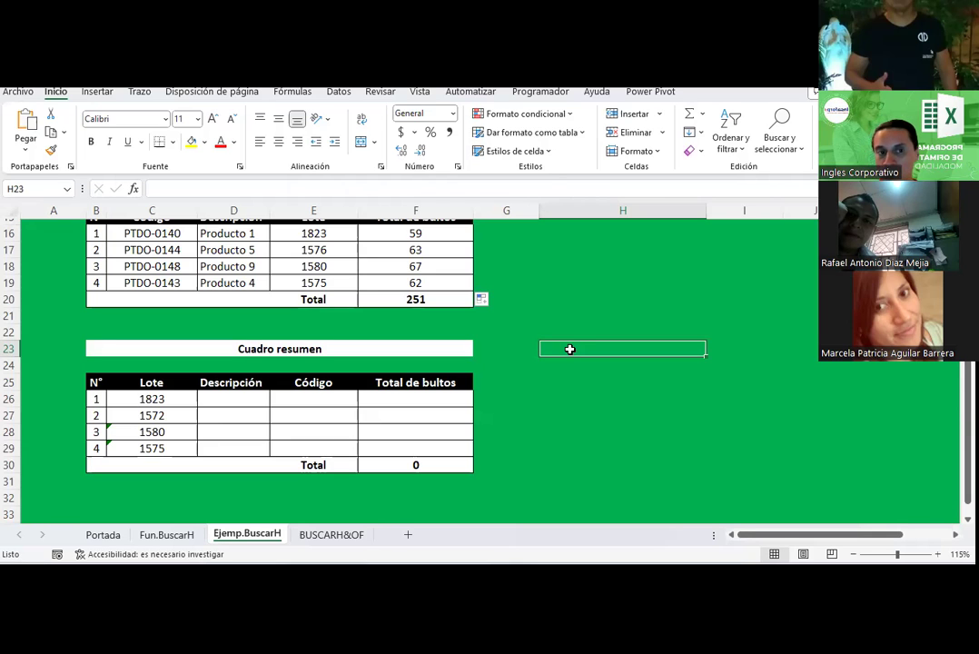
pyautogui.scroll(2, 570, 349)
pyautogui.scroll(2, 570, 349)
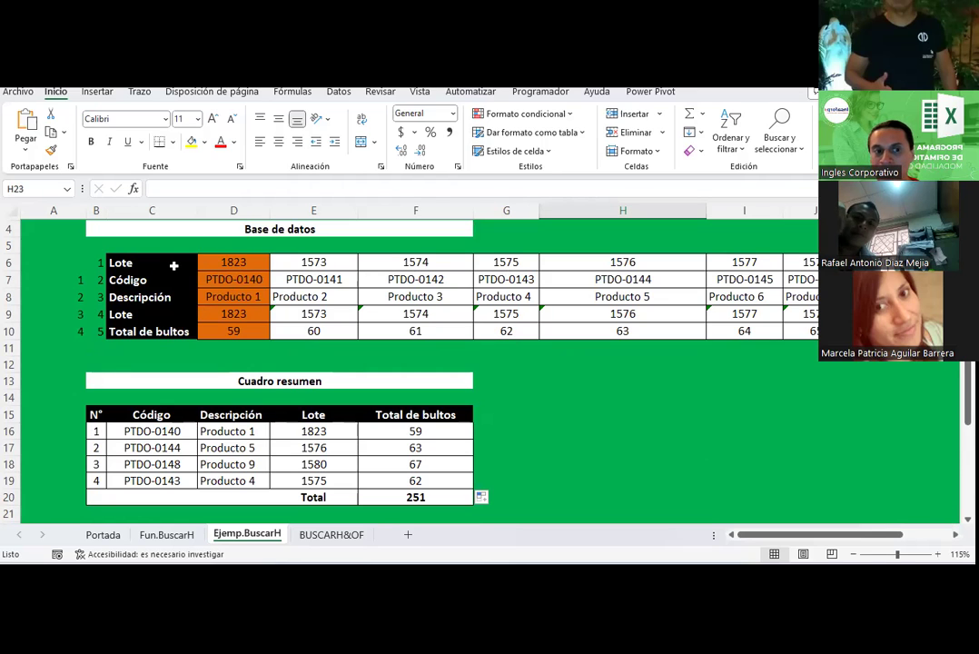
pyautogui.moveTo(174, 266)
pyautogui.mouseDown()
pyautogui.moveTo(172, 336)
pyautogui.moveTo(172, 327)
pyautogui.mouseUp()
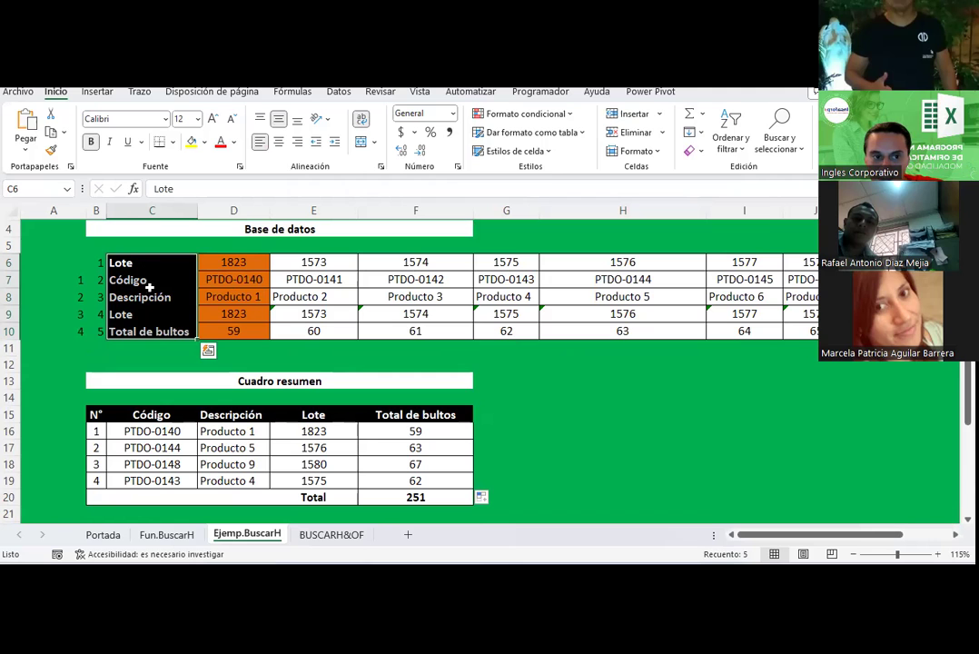
pyautogui.scroll(-1, 172, 447)
pyautogui.moveTo(95, 365); pyautogui.dragTo(416, 376)
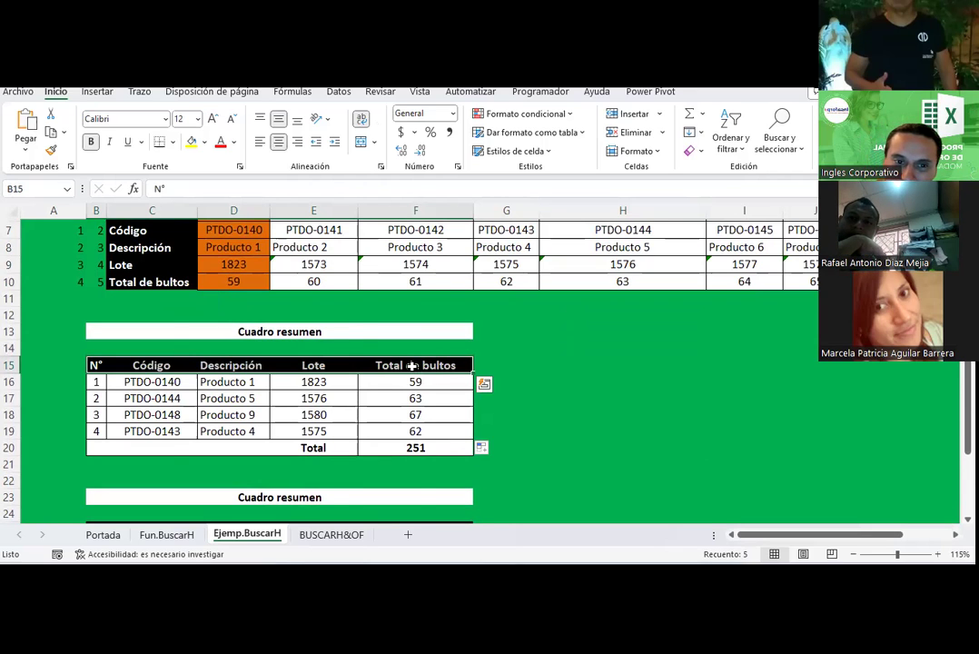
pyautogui.scroll(2, 382, 363)
pyautogui.click(136, 312)
pyautogui.moveTo(136, 312); pyautogui.dragTo(182, 383)
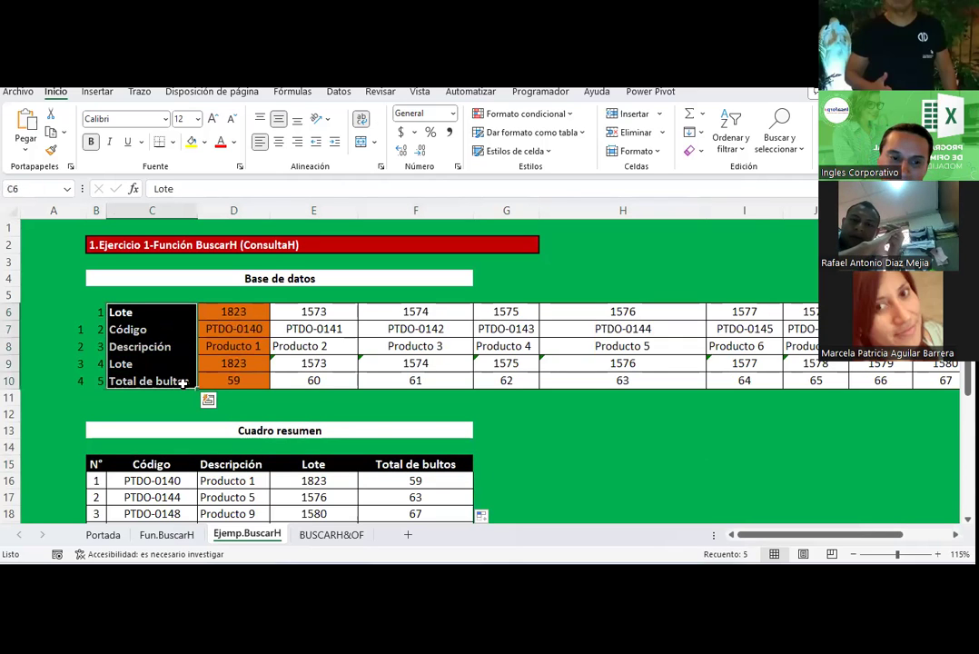
pyautogui.scroll(-2, 182, 379)
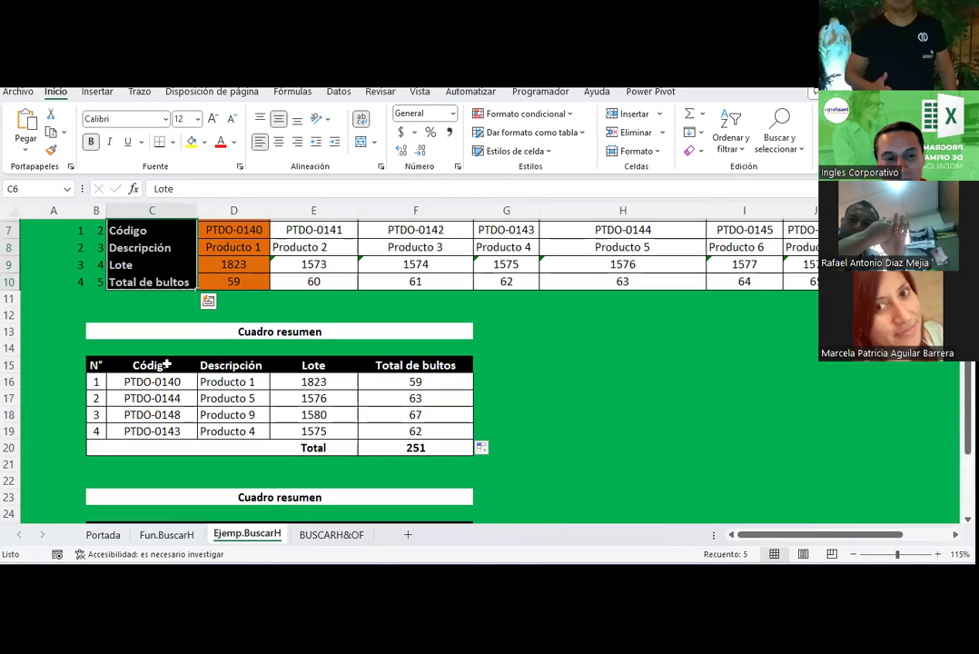
pyautogui.click(162, 364)
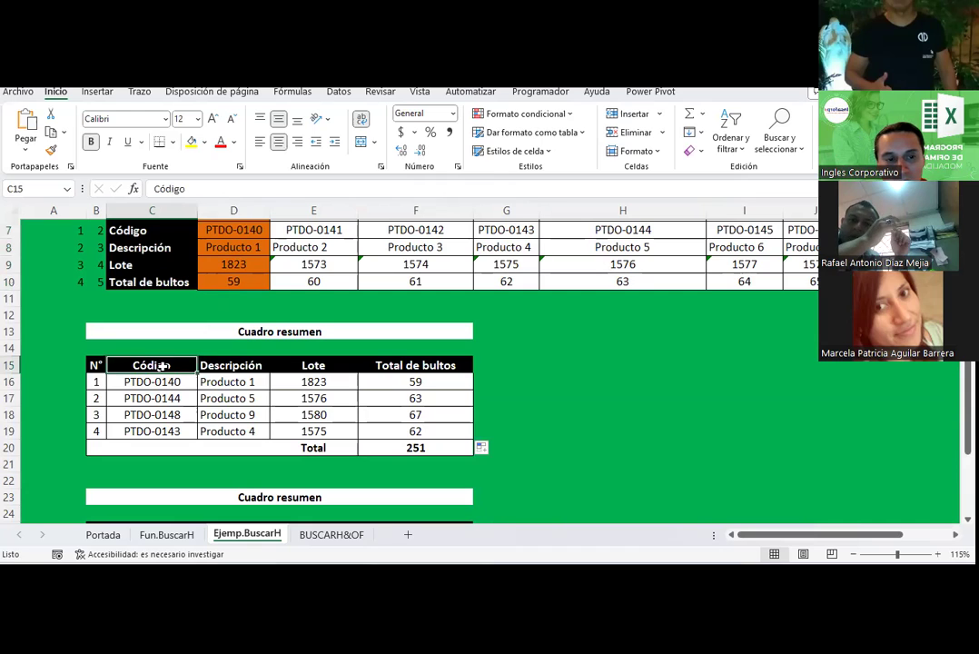
pyautogui.click(162, 381)
pyautogui.press('Down')
pyautogui.press('Down')
pyautogui.press('Down')
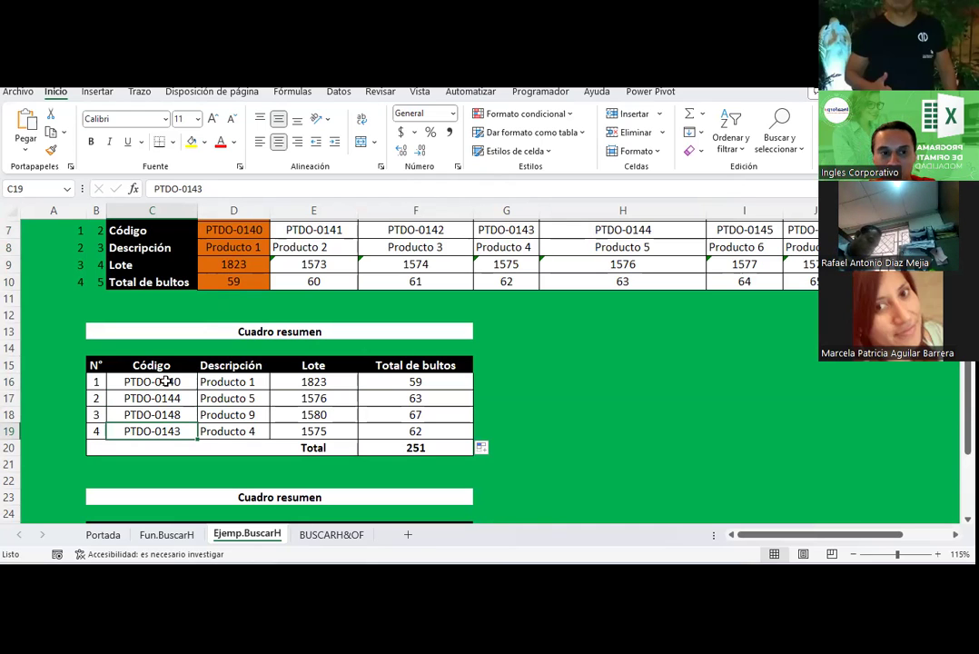
pyautogui.scroll(1, 147, 227)
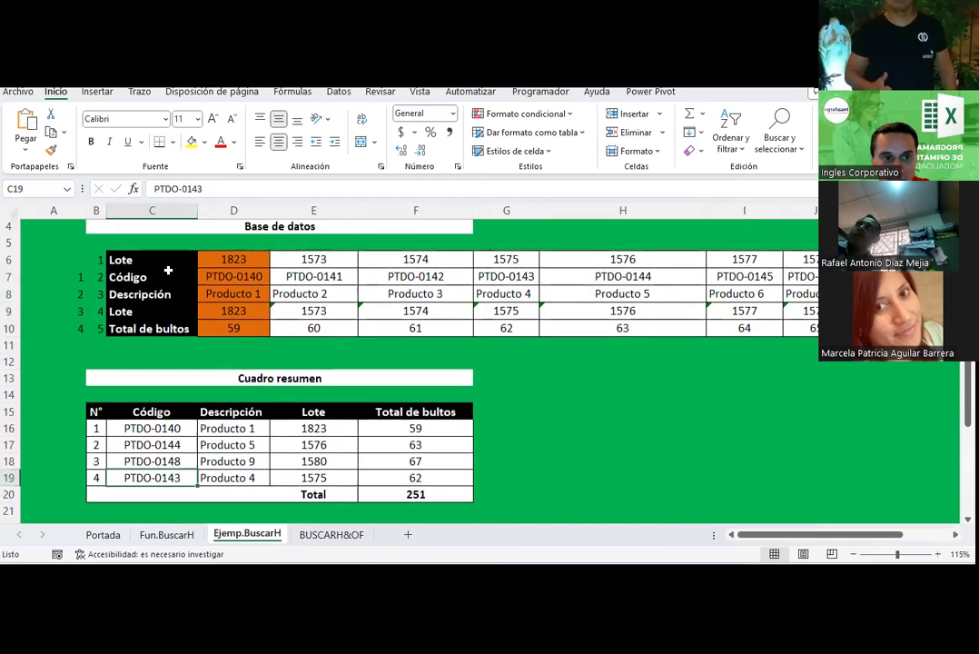
pyautogui.click(169, 263)
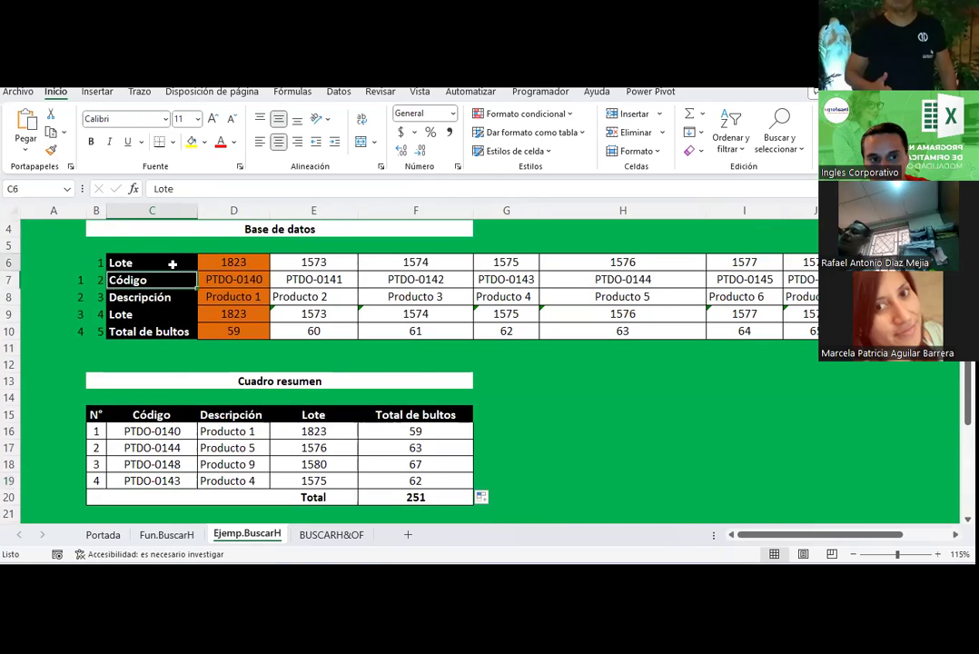
pyautogui.click(164, 278)
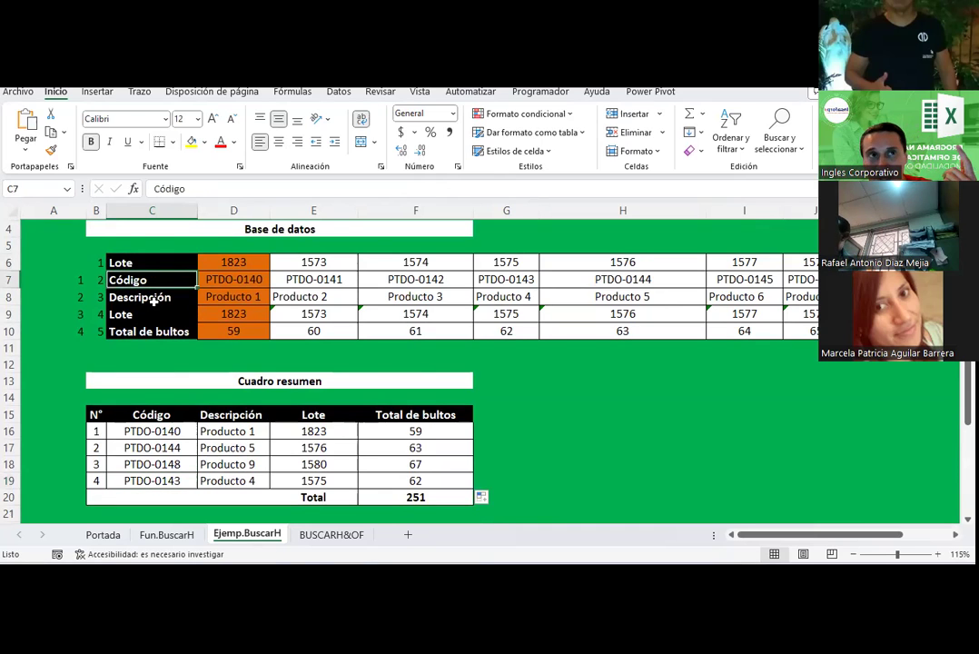
pyautogui.click(154, 298)
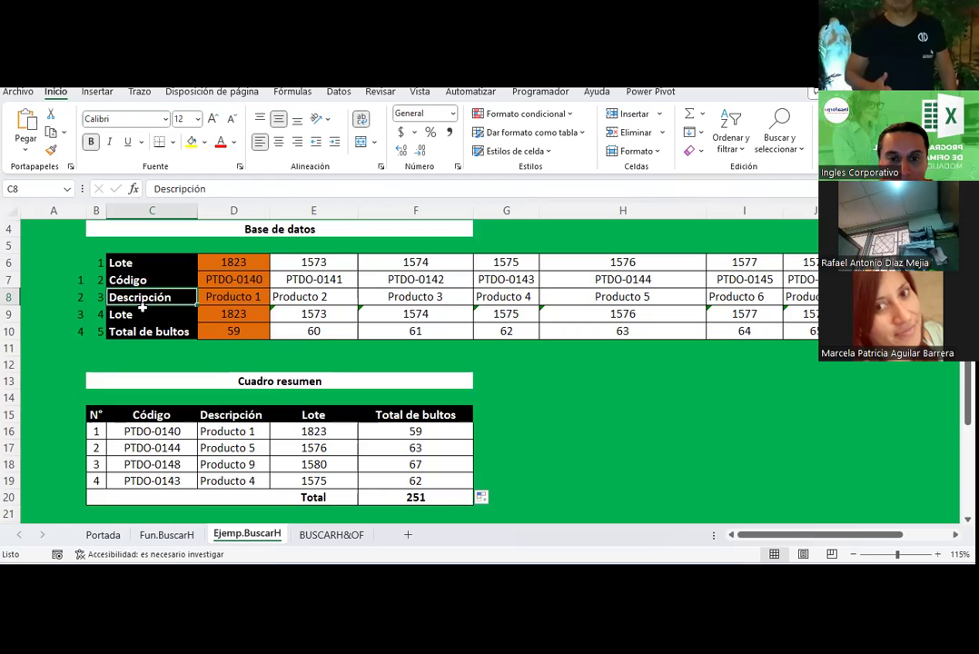
pyautogui.scroll(-4, 148, 350)
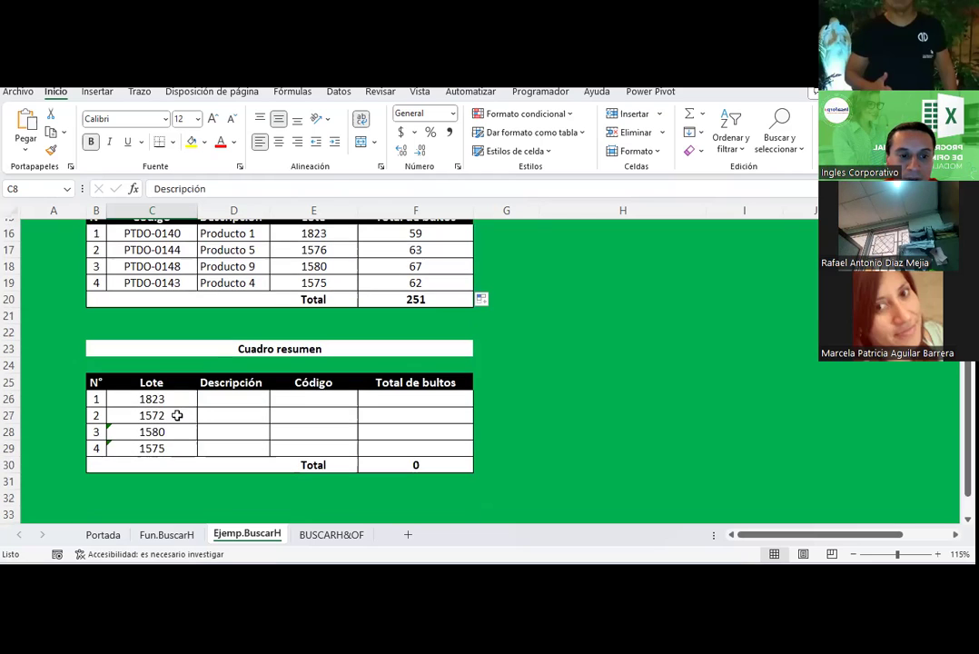
pyautogui.click(156, 401)
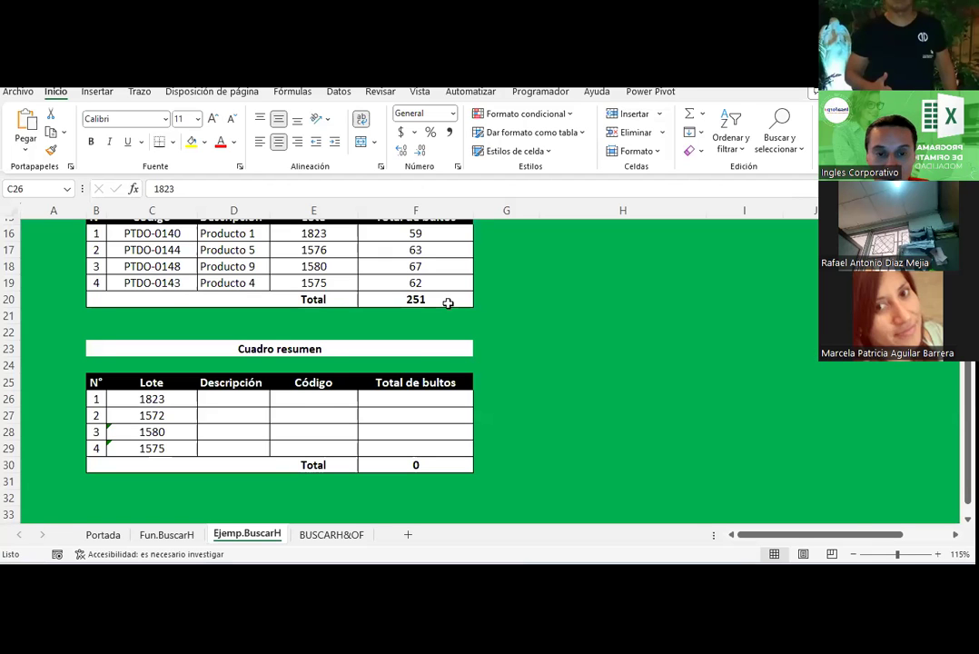
pyautogui.scroll(1, 391, 301)
pyautogui.scroll(-1, 337, 302)
pyautogui.click(238, 399)
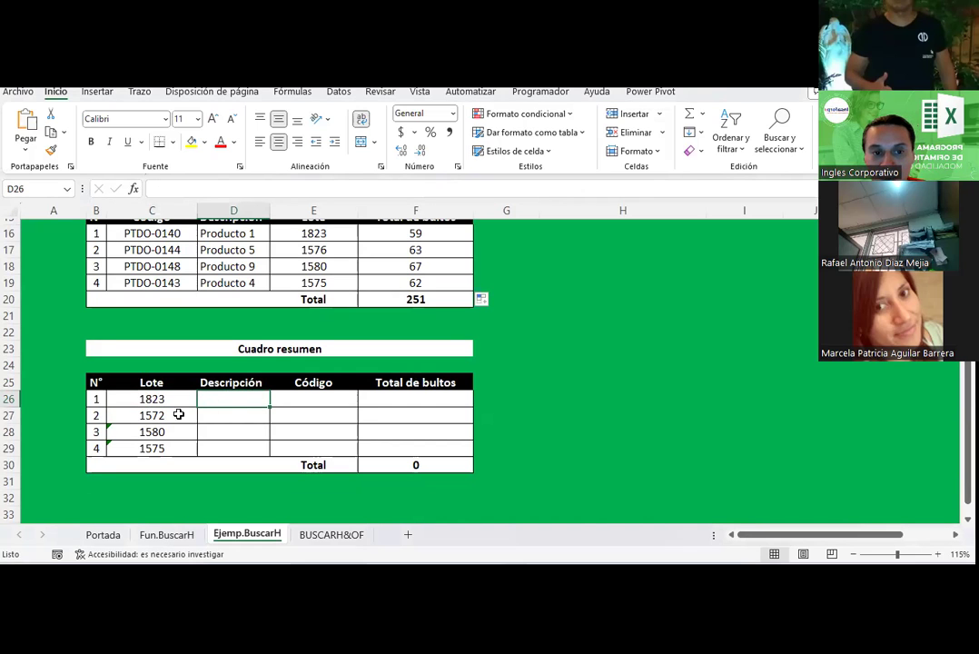
pyautogui.scroll(-3, 210, 400)
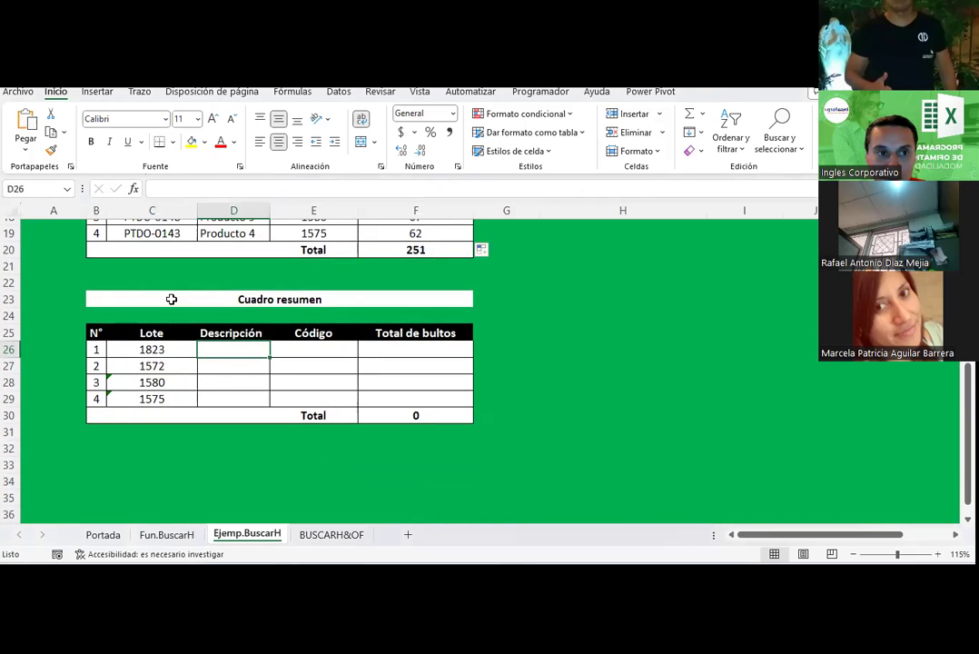
# Start a BUSCARH function in D26 with lot 1823 in C26 as the lookup value.
pyautogui.click(134, 191)
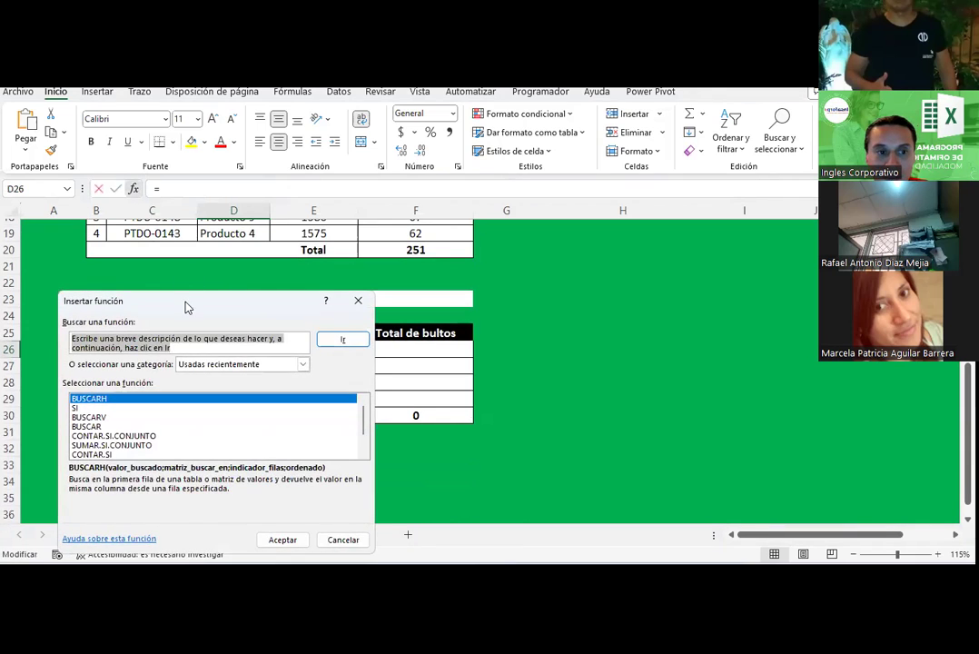
pyautogui.moveTo(210, 304); pyautogui.dragTo(584, 191)
pyautogui.doubleClick(454, 283)
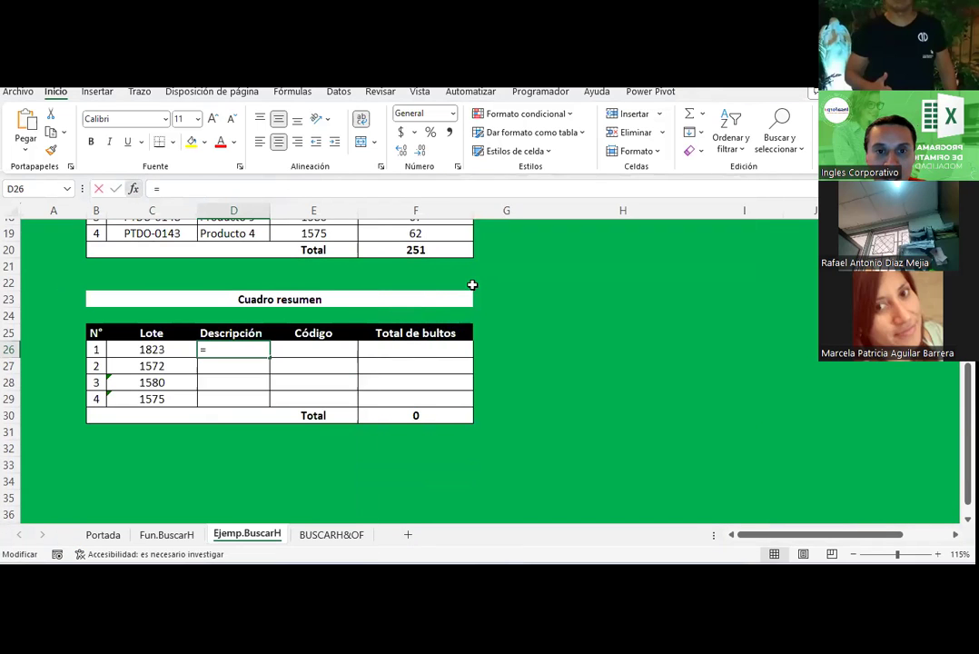
pyautogui.moveTo(566, 202); pyautogui.dragTo(625, 164)
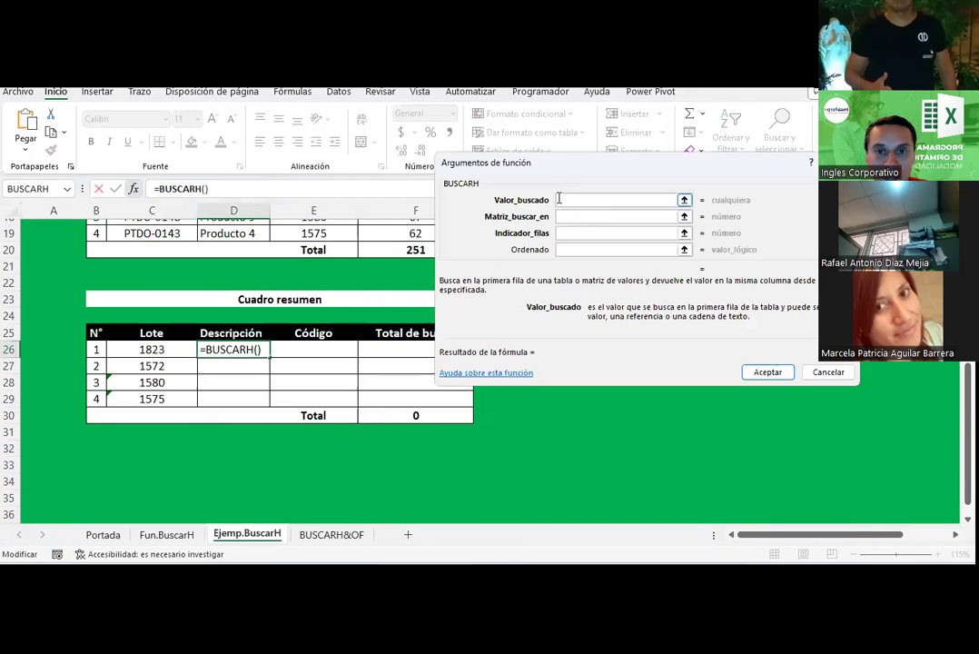
pyautogui.click(566, 200)
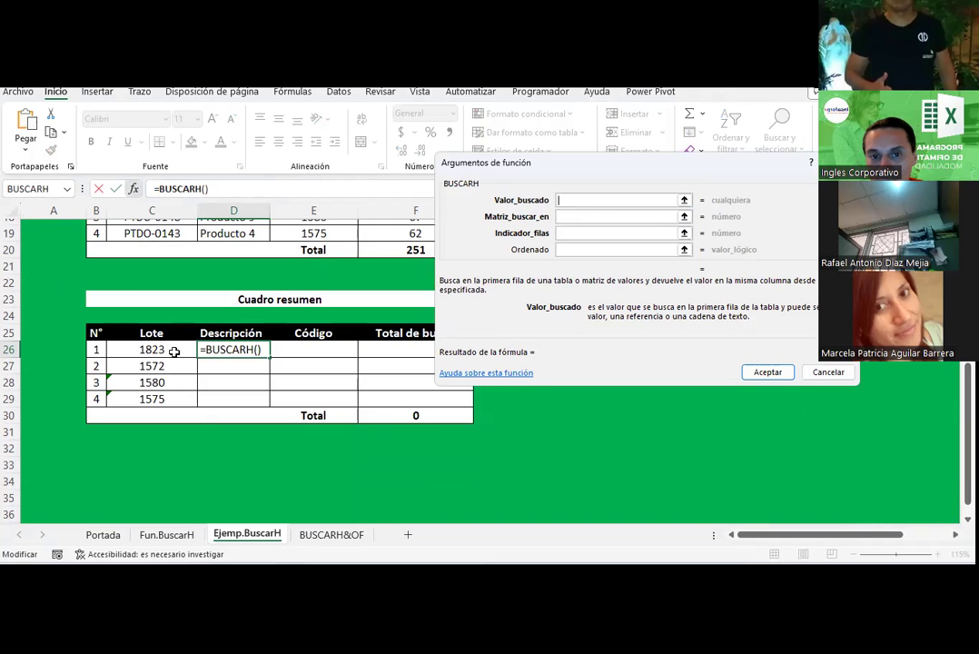
pyautogui.click(174, 350)
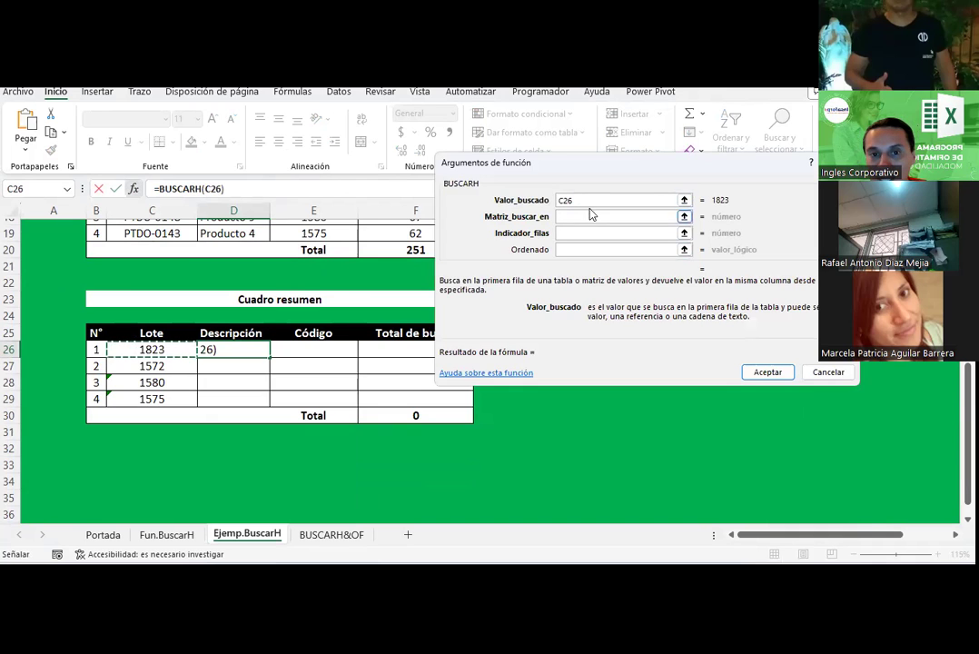
# Set the BUSCARH lookup range to the absolute range $C$6:$O$10.
pyautogui.click(563, 216)
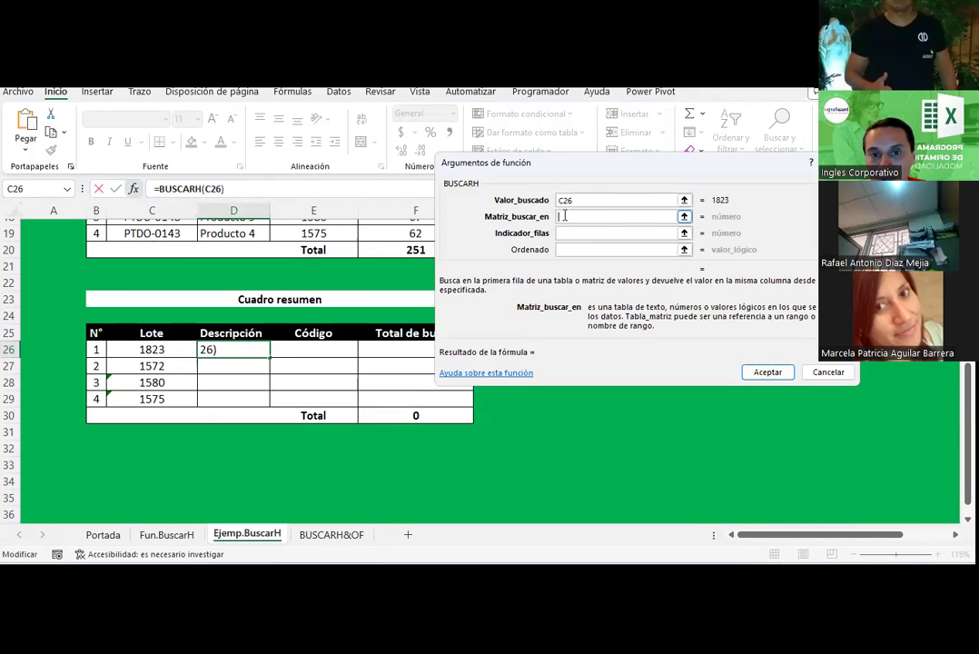
pyautogui.click(684, 217)
pyautogui.scroll(4, 269, 380)
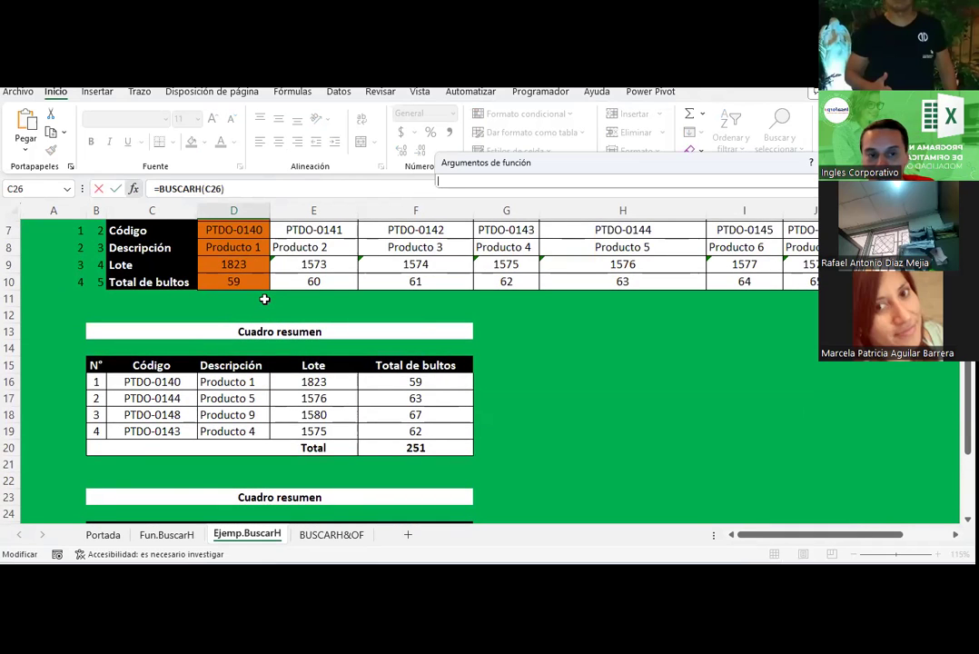
pyautogui.scroll(1, 265, 299)
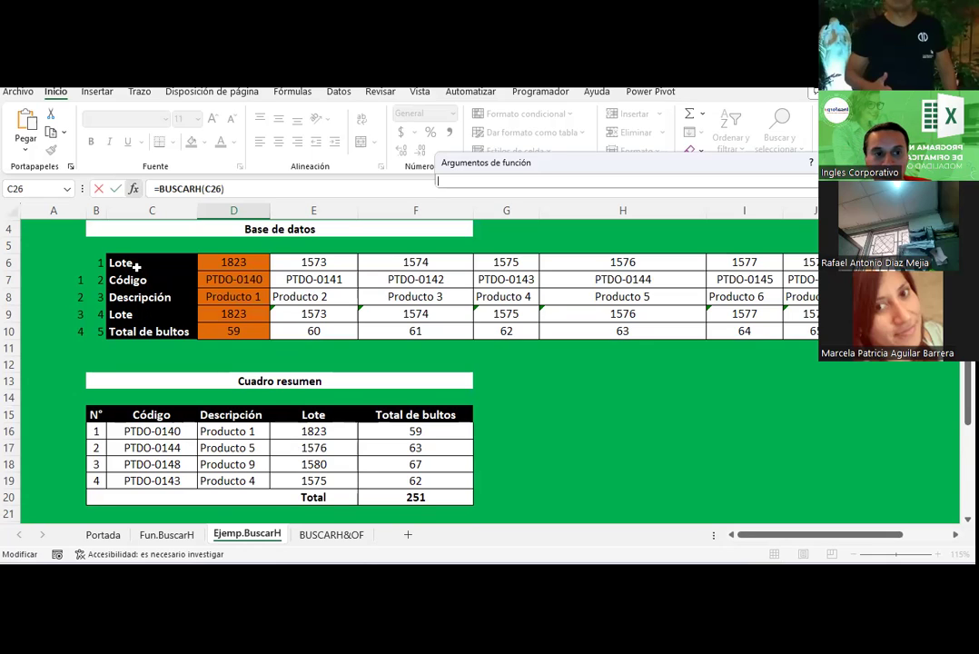
pyautogui.moveTo(133, 261)
pyautogui.mouseDown()
pyautogui.moveTo(805, 338)
pyautogui.moveTo(763, 333)
pyautogui.mouseUp()
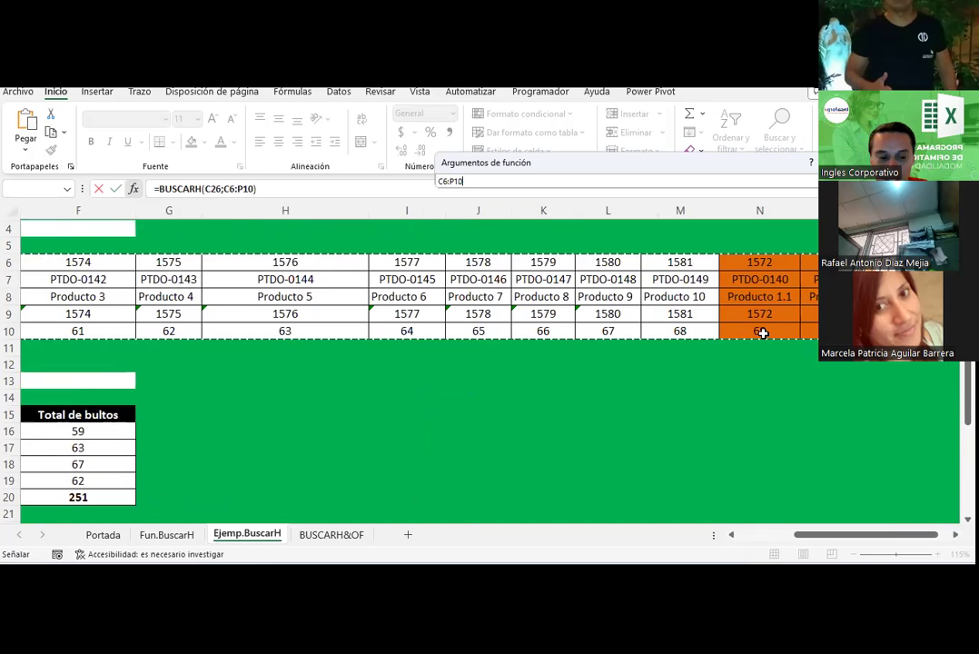
pyautogui.moveTo(909, 331); pyautogui.dragTo(845, 332)
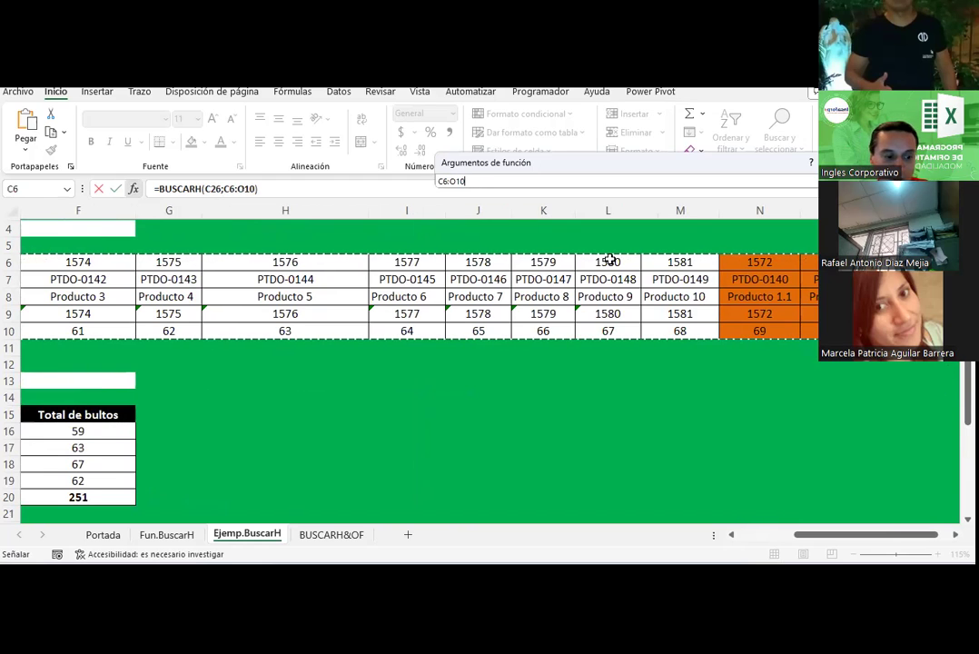
pyautogui.press('F4')
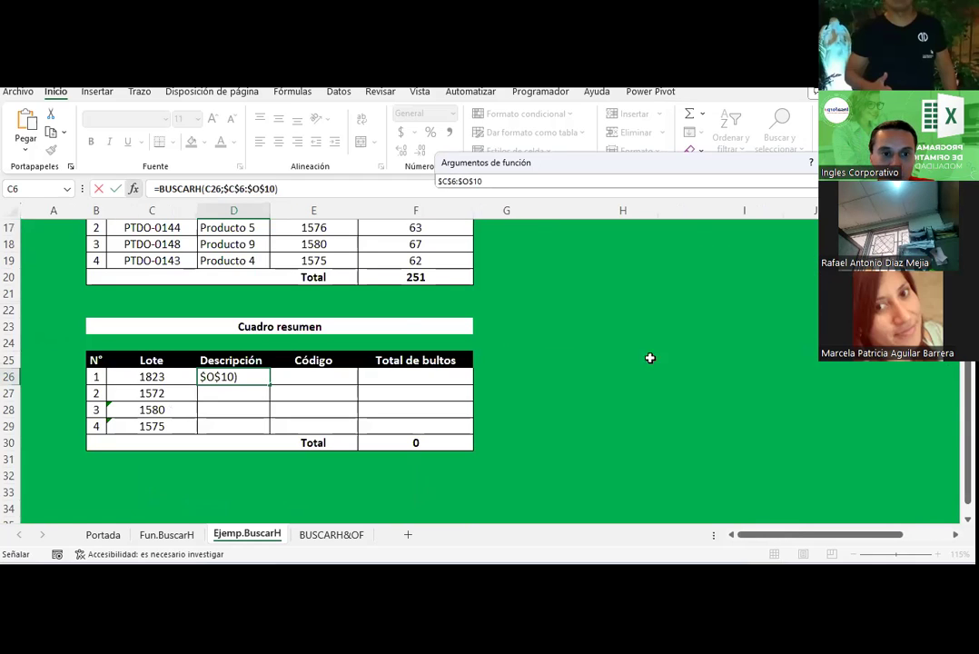
pyautogui.press('Return')
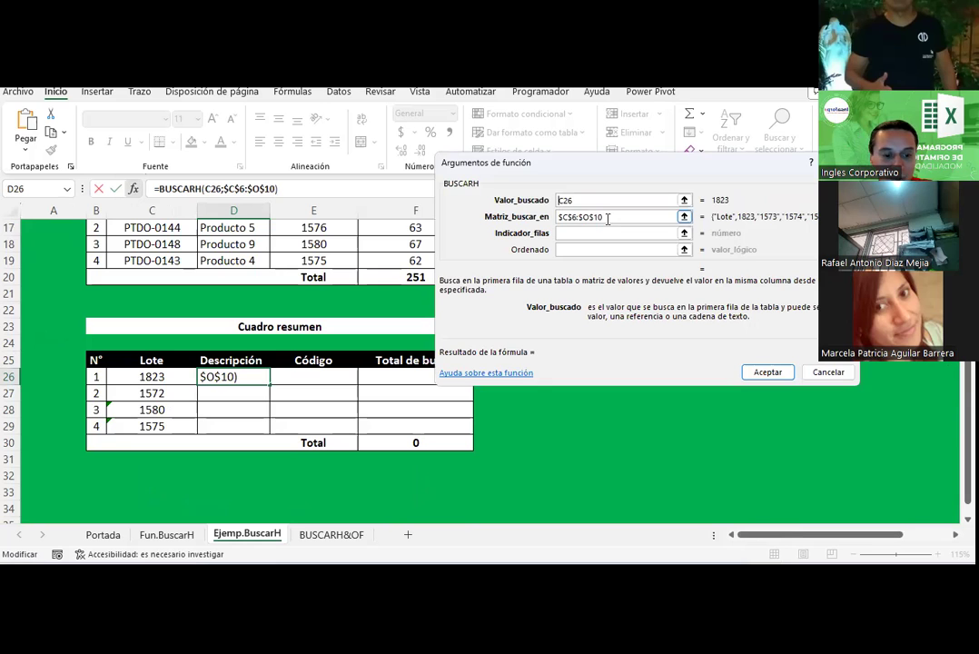
# Lock the lookup column as $C26 and use row index 3, so D26 returns Producto 1.2.
pyautogui.write('$')
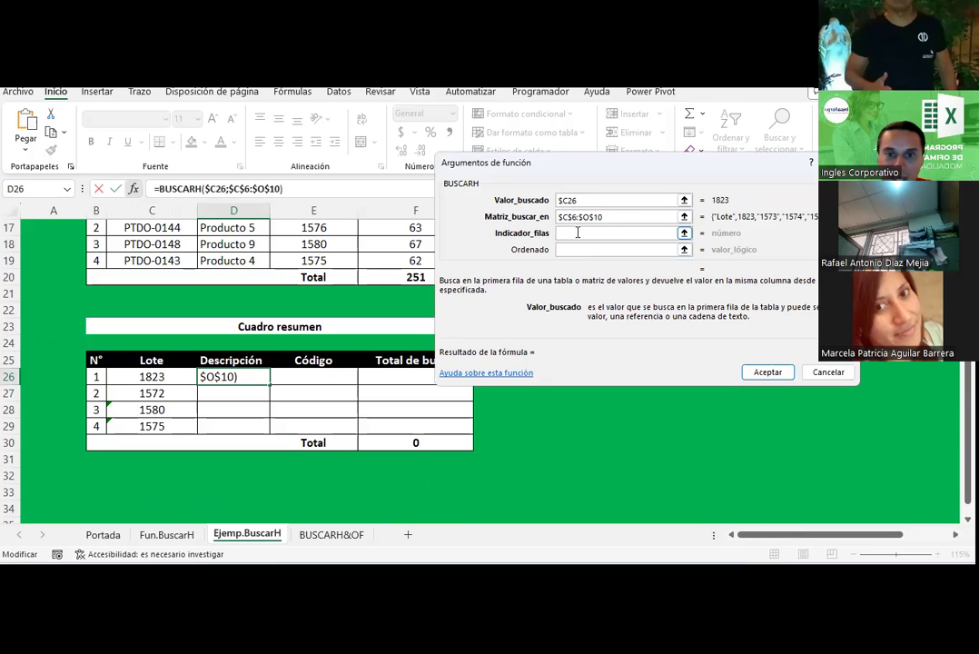
pyautogui.click(577, 233)
pyautogui.scroll(5, 207, 289)
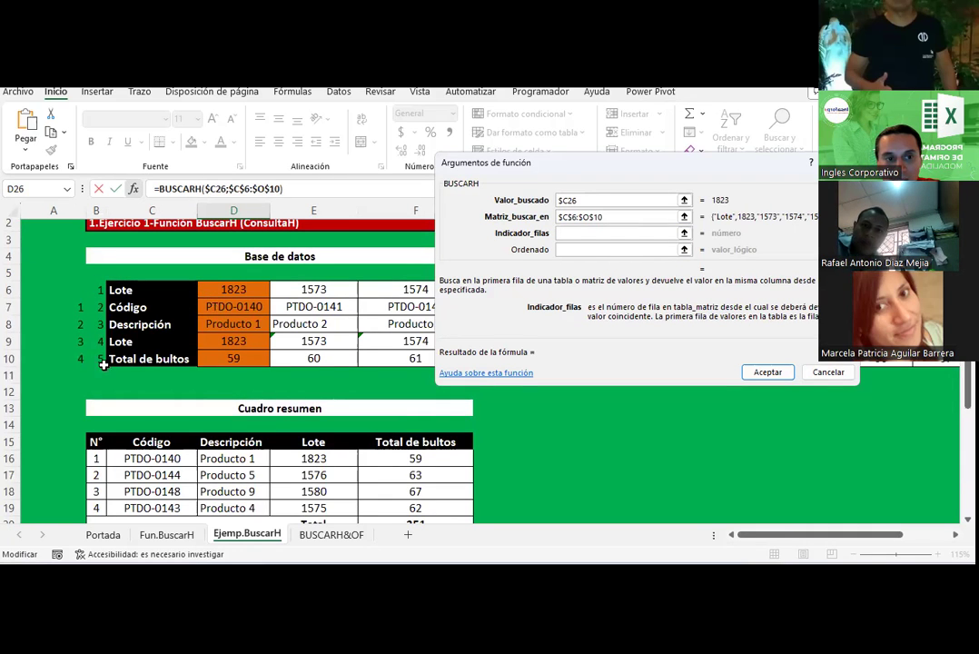
pyautogui.scroll(-2, 245, 394)
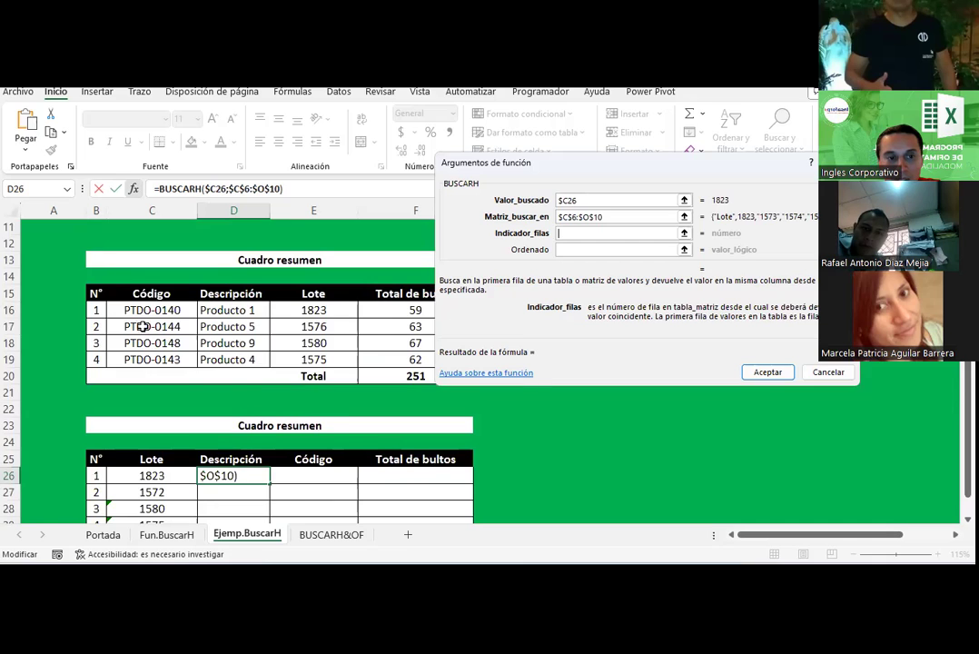
pyautogui.scroll(4, 138, 385)
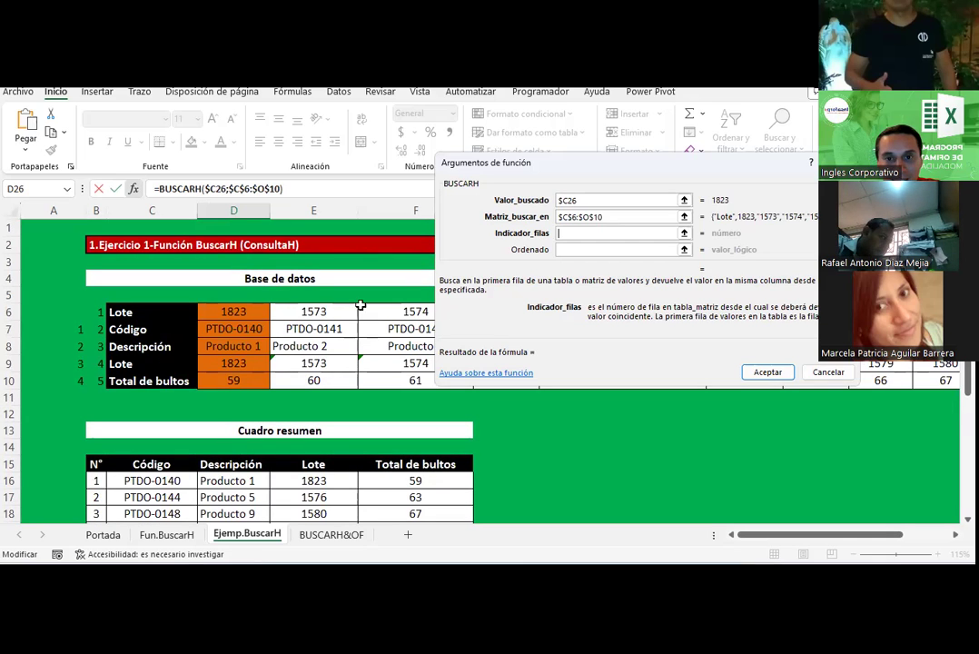
pyautogui.write('3')
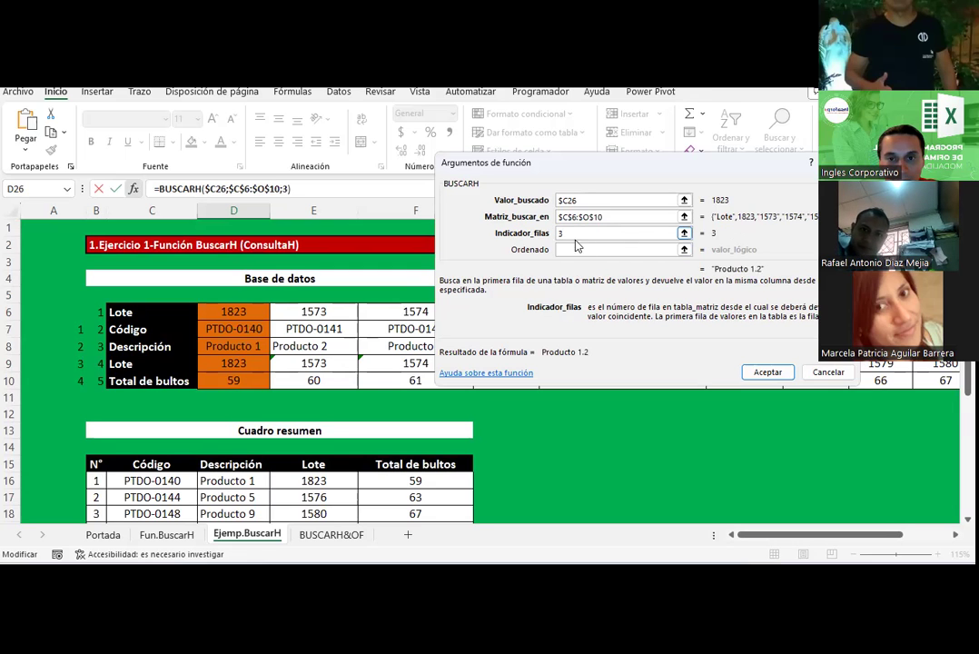
pyautogui.click(767, 373)
pyautogui.scroll(-2, 362, 292)
pyautogui.scroll(-3, 363, 293)
pyautogui.scroll(-1, 348, 300)
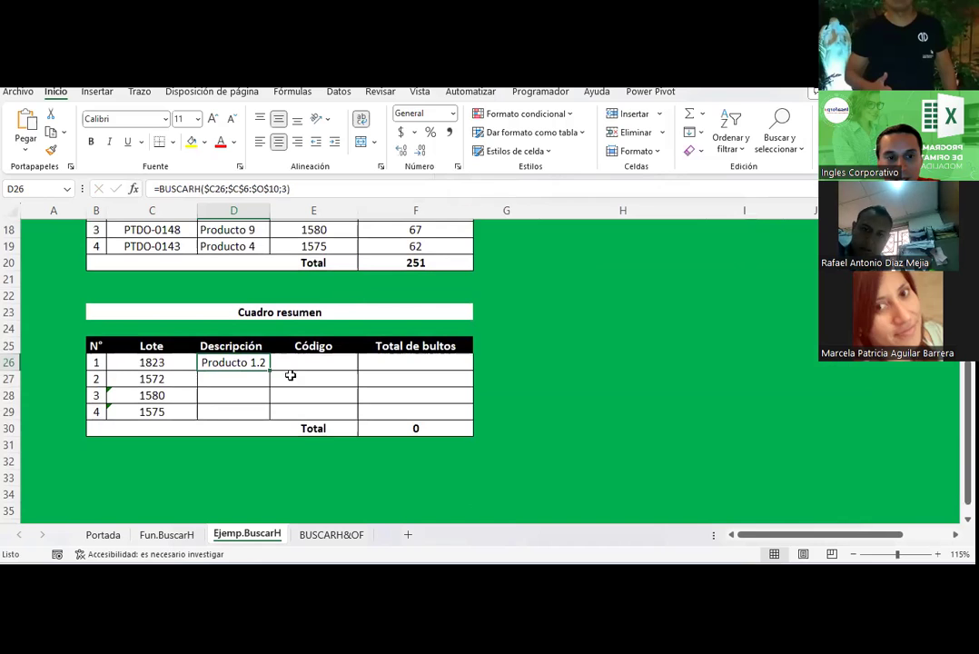
# Copy the D26 BUSCARH formula across to E26 and F26.
pyautogui.click(155, 361)
pyautogui.click(211, 362)
pyautogui.click(156, 360)
pyautogui.click(243, 369)
pyautogui.click(186, 366)
pyautogui.click(246, 363)
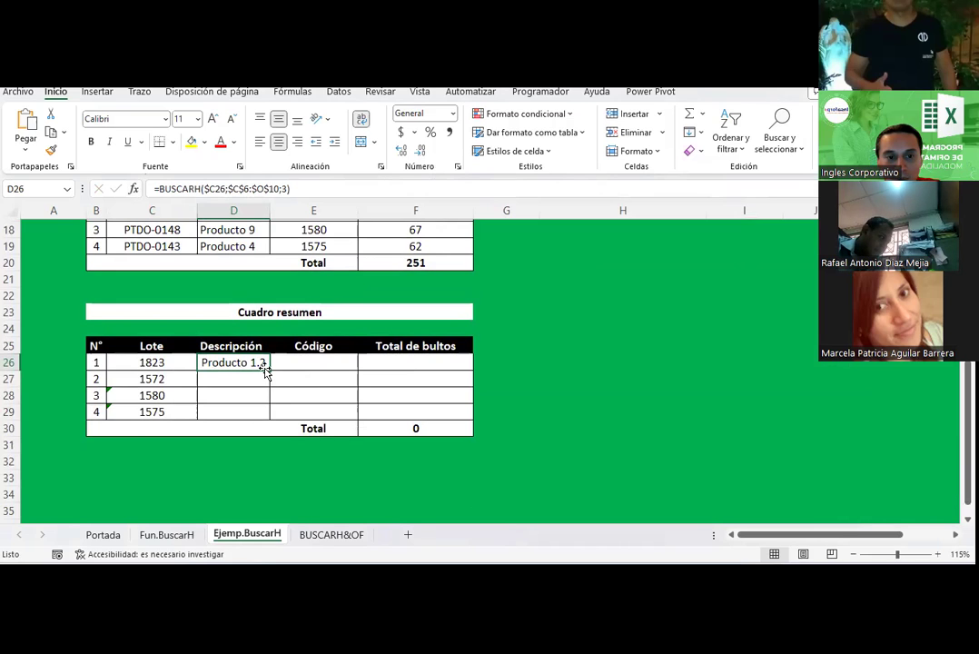
pyautogui.moveTo(272, 368); pyautogui.dragTo(437, 375)
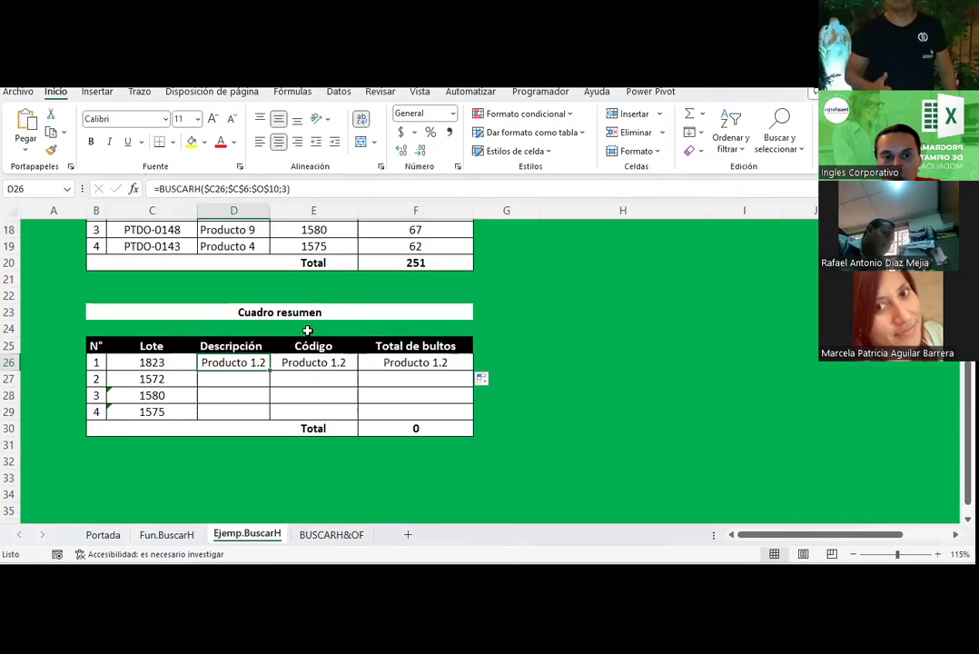
# Change the Código formula in E26 to row index 2, returning PTDO-0140.
pyautogui.click(317, 348)
pyautogui.click(319, 365)
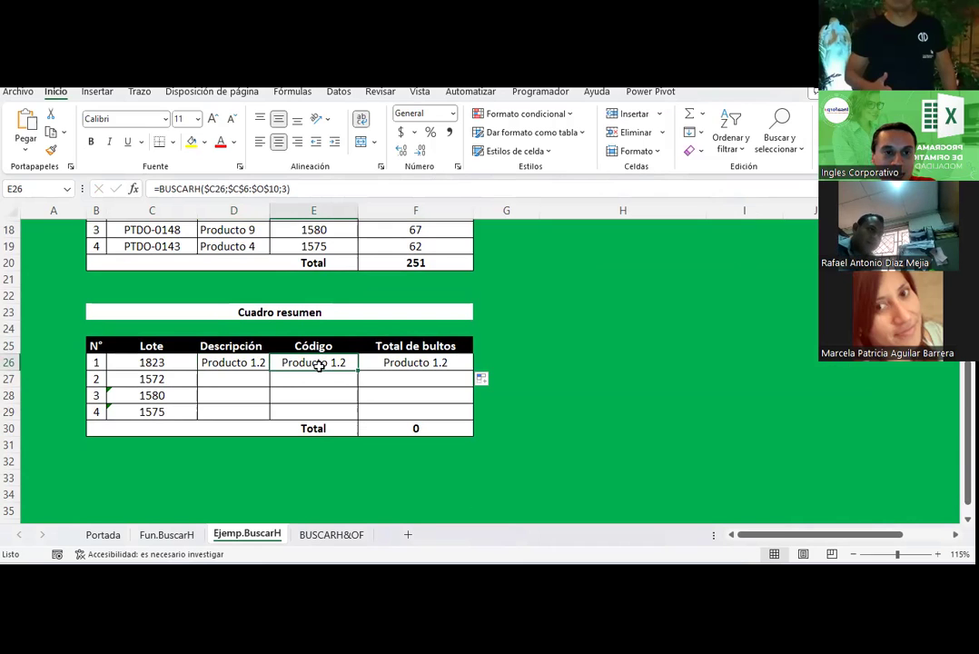
pyautogui.scroll(5, 318, 365)
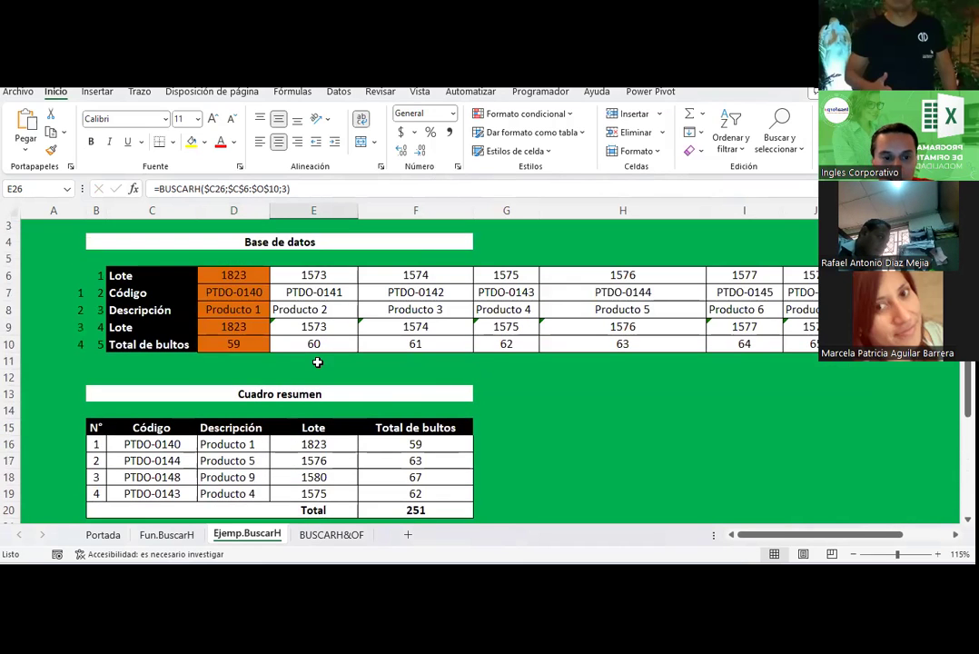
pyautogui.scroll(-3, 319, 366)
pyautogui.scroll(4, 314, 362)
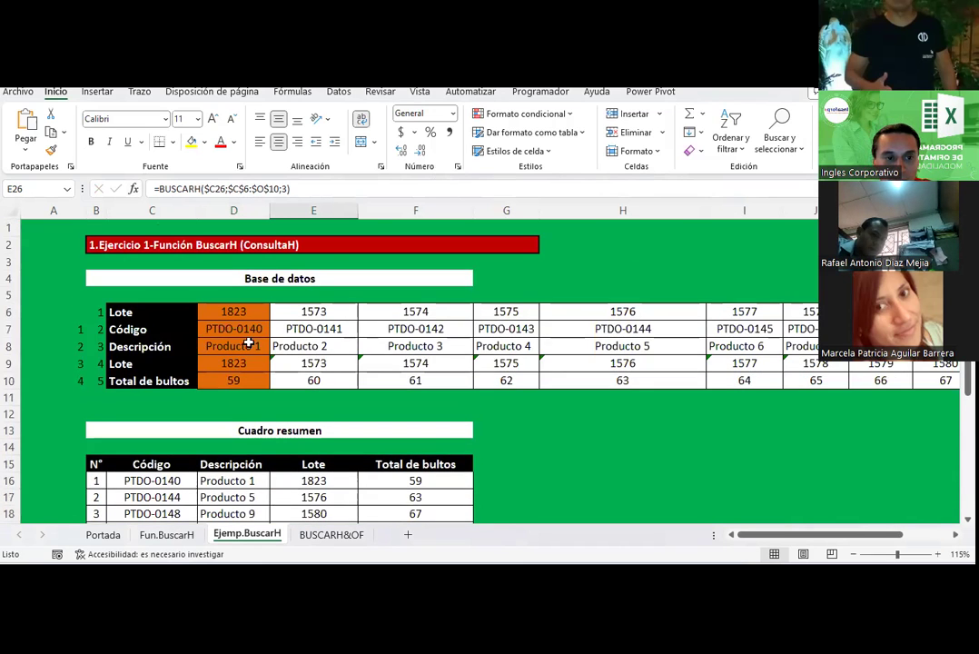
pyautogui.click(285, 190)
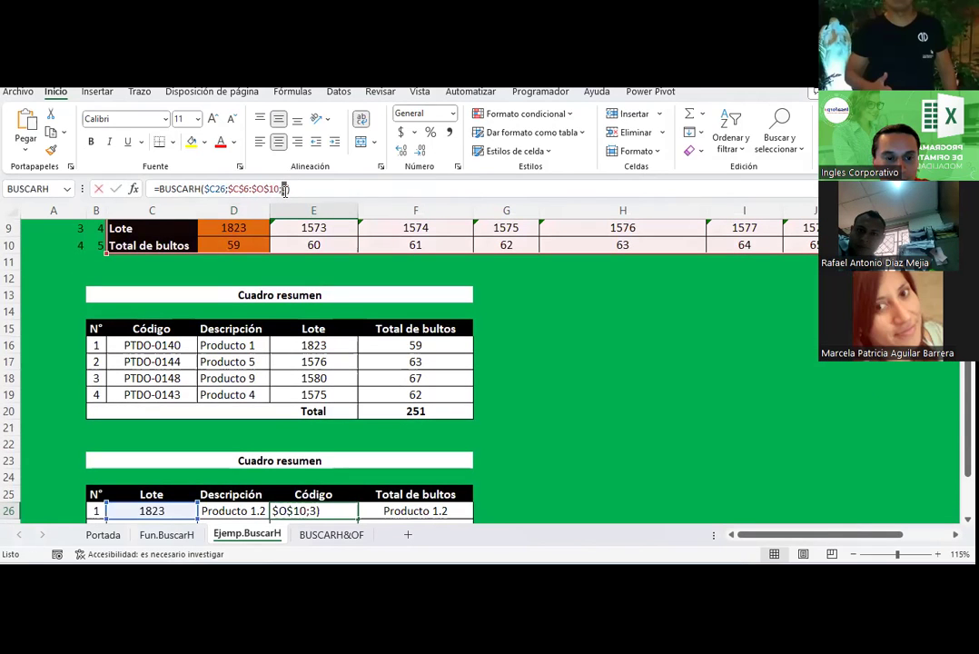
pyautogui.write('2)')
pyautogui.press('Return')
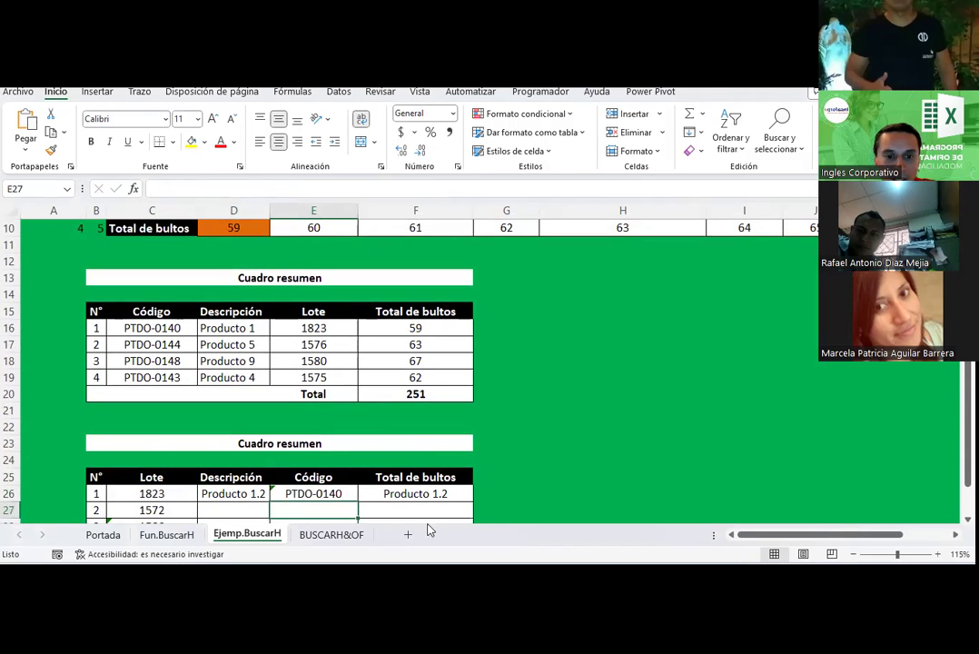
# Set the Total de bultos formula in F26 to row index 5, returning 70.
pyautogui.click(427, 495)
pyautogui.scroll(3, 373, 413)
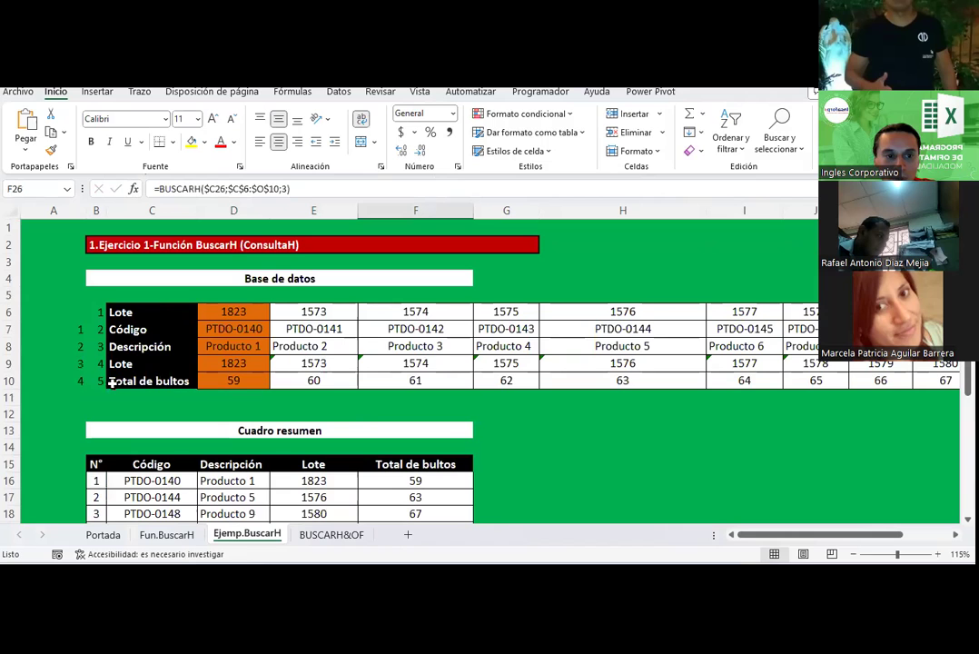
pyautogui.click(284, 188)
pyautogui.press('BackSpace')
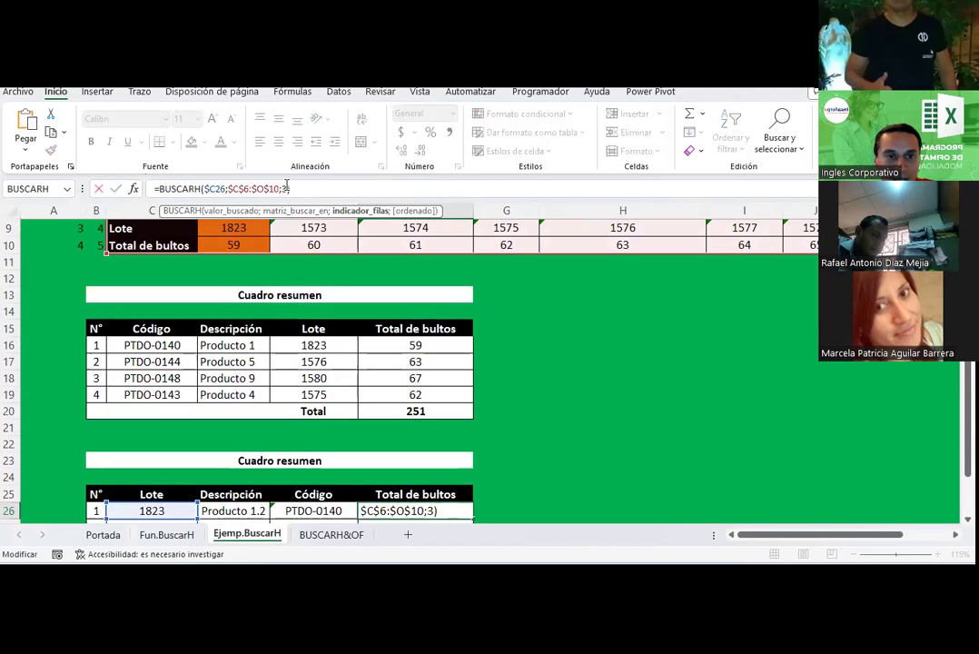
pyautogui.write('4)')
pyautogui.press('Return')
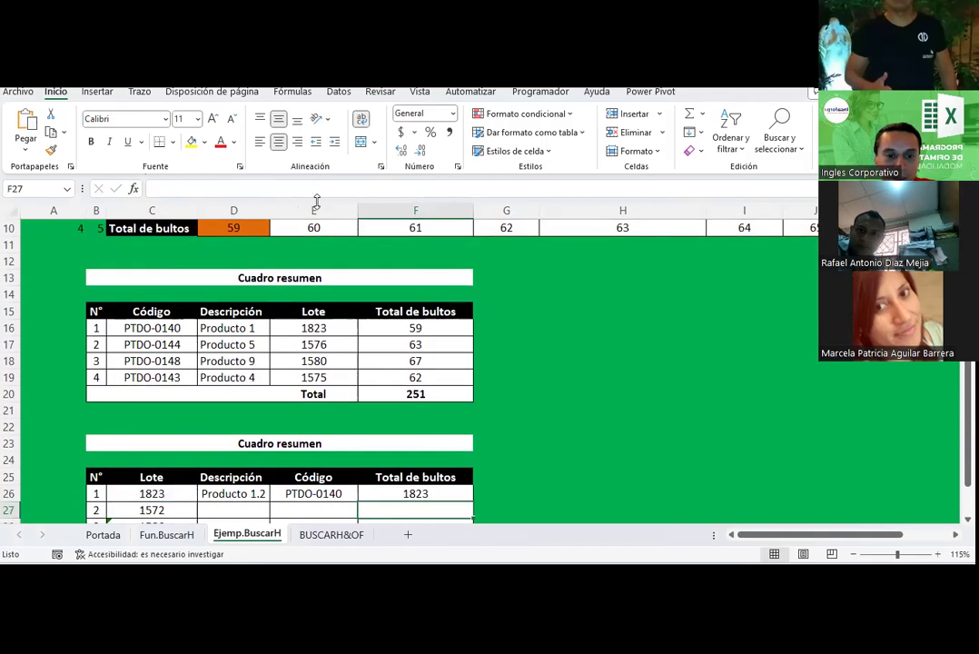
pyautogui.scroll(-1, 333, 444)
pyautogui.click(415, 445)
pyautogui.scroll(2, 345, 408)
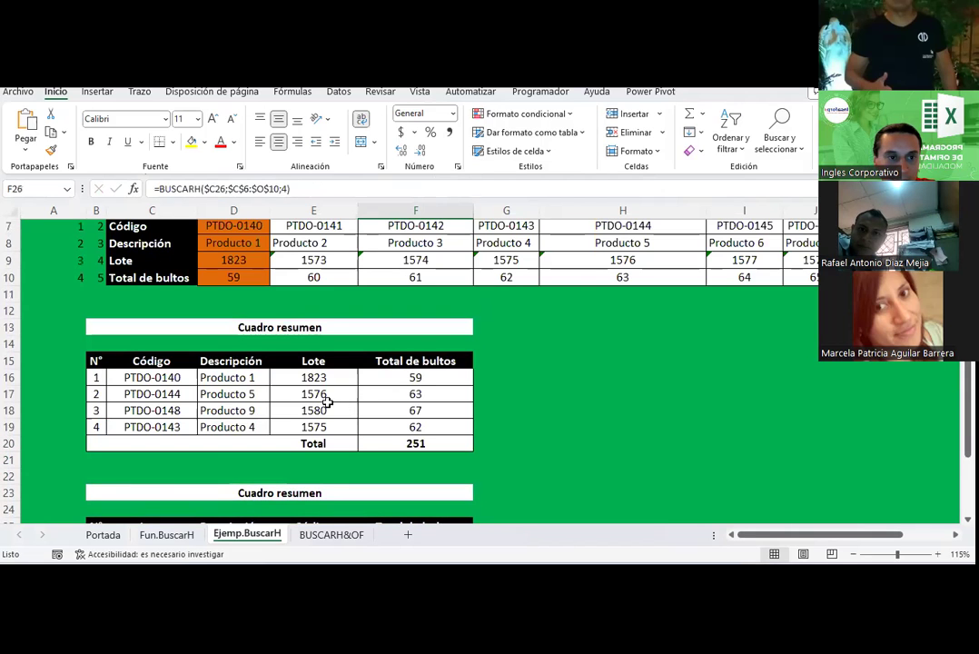
pyautogui.scroll(1, 327, 400)
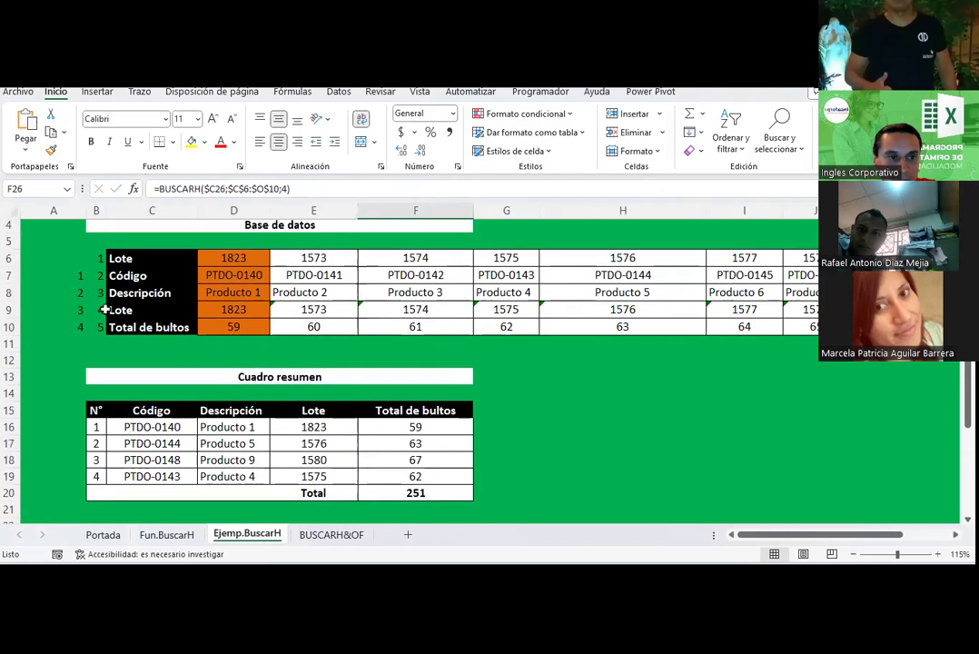
pyautogui.scroll(-2, 295, 264)
pyautogui.click(285, 188)
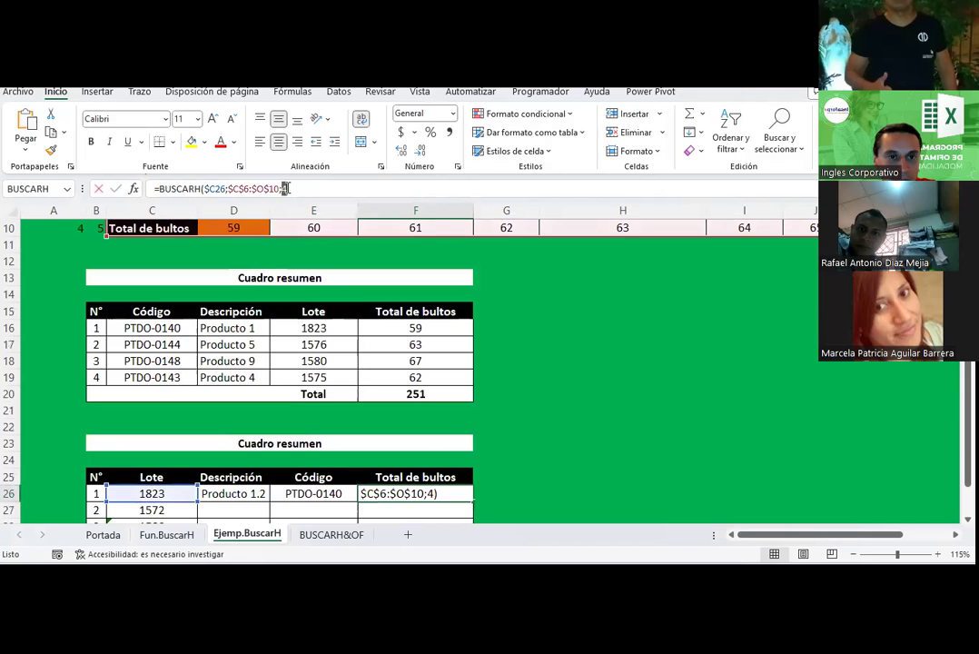
pyautogui.press('BackSpace')
pyautogui.write('5')
pyautogui.press('Return')
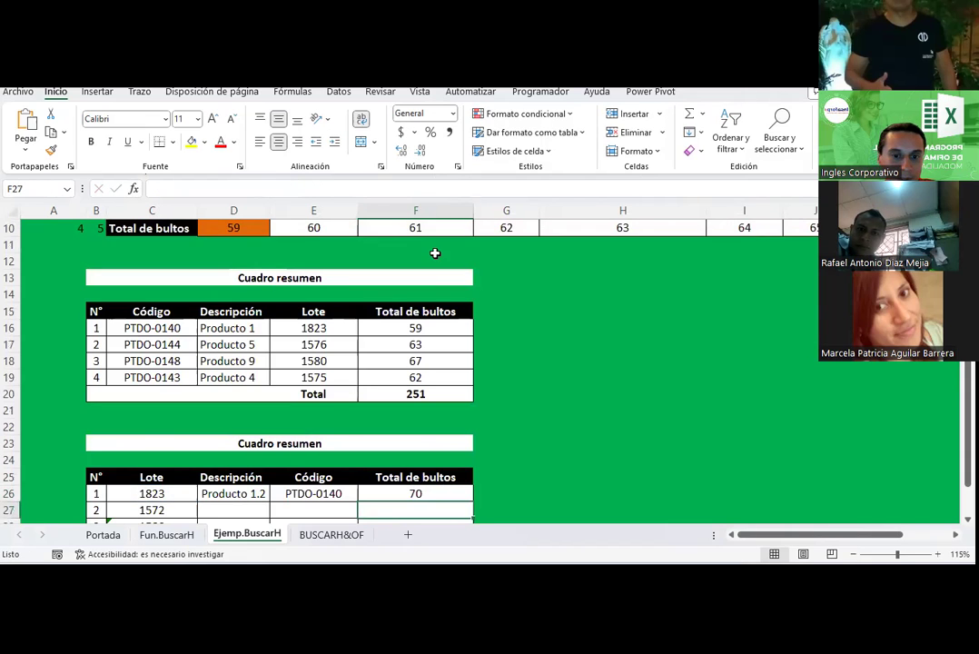
pyautogui.scroll(-3, 497, 502)
pyautogui.moveTo(227, 394); pyautogui.dragTo(368, 394)
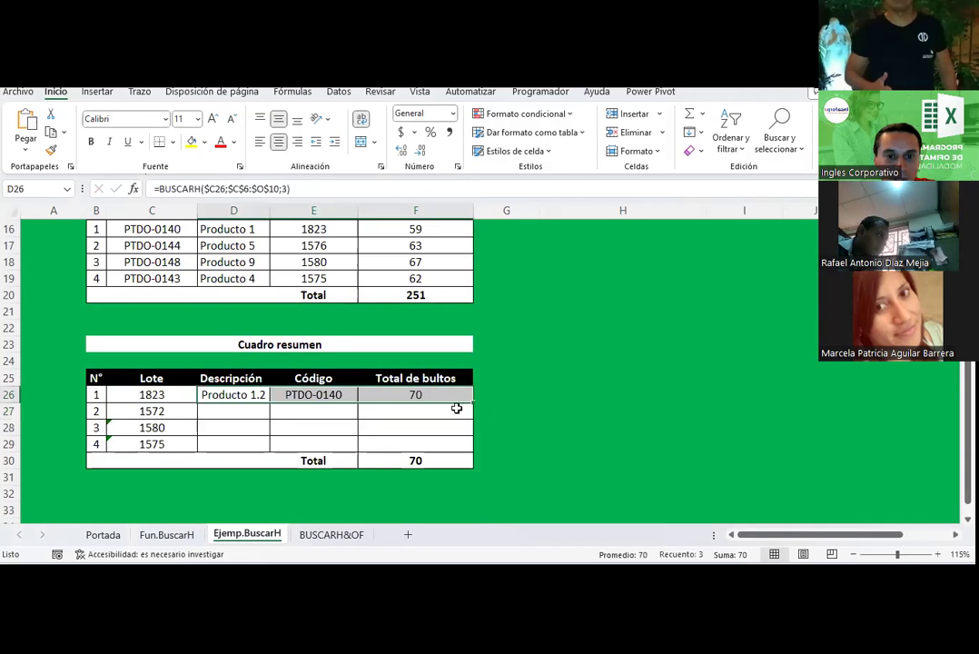
# Fill the D26:F26 lookups down for lots 1572, 1580 and 1575, bringing the Total to 268.
pyautogui.moveTo(473, 402); pyautogui.dragTo(469, 447)
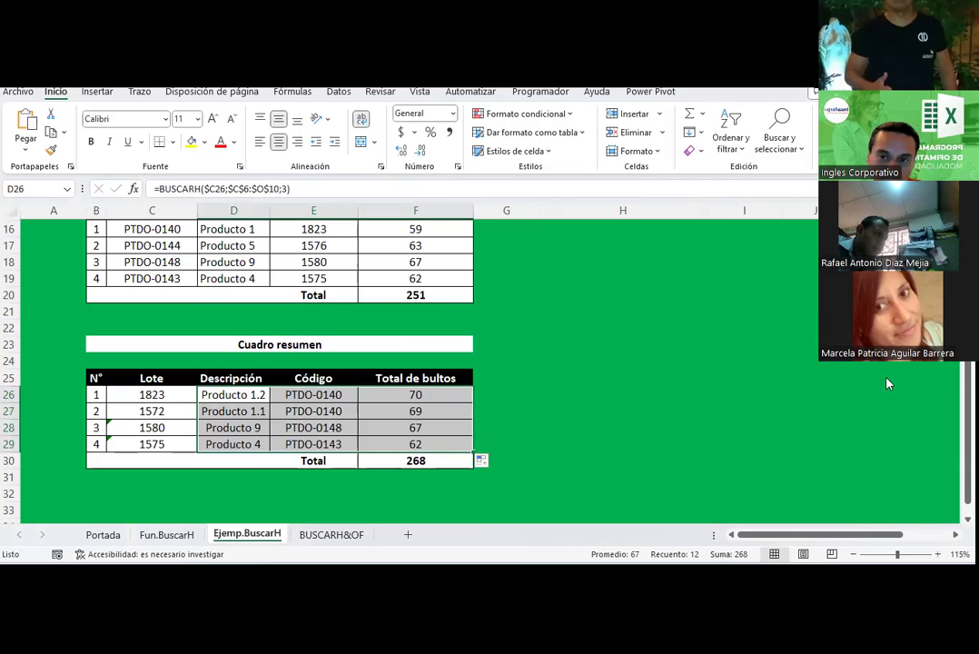
pyautogui.click(542, 308)
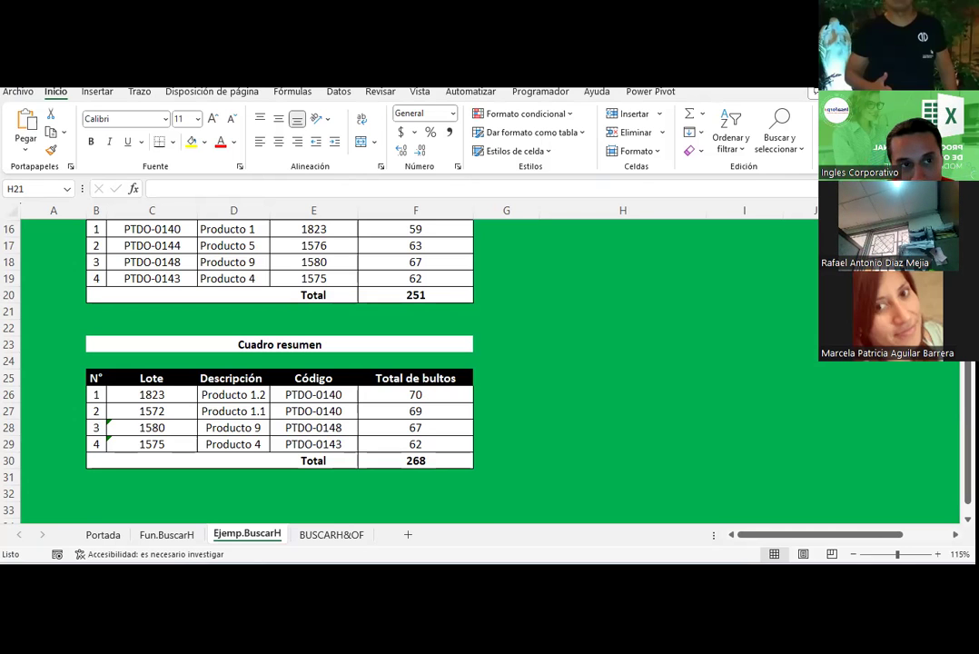
pyautogui.scroll(3, 340, 320)
pyautogui.scroll(2, 273, 309)
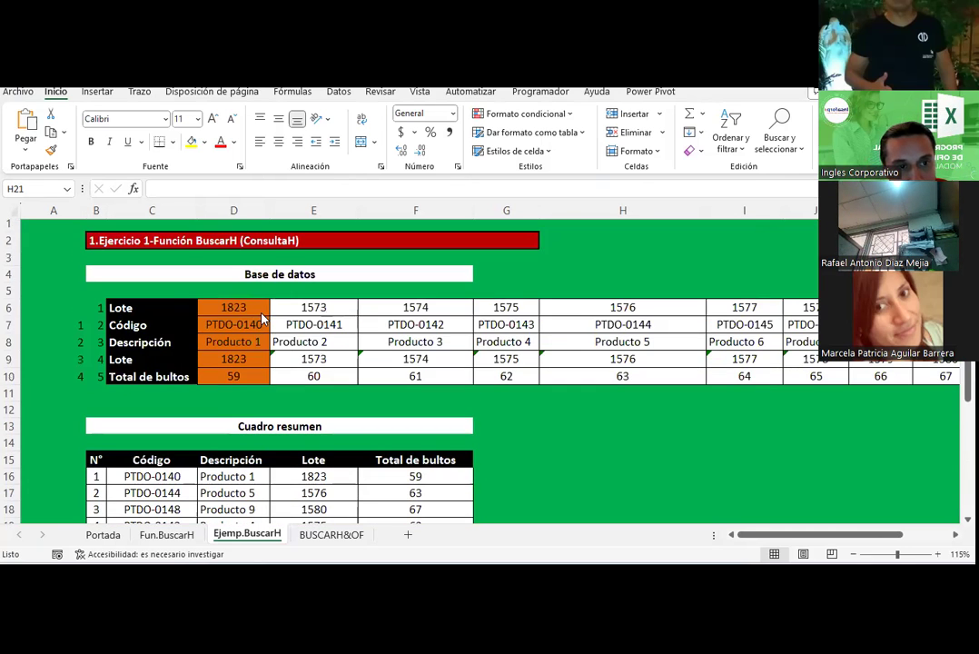
pyautogui.moveTo(72, 307); pyautogui.dragTo(99, 376)
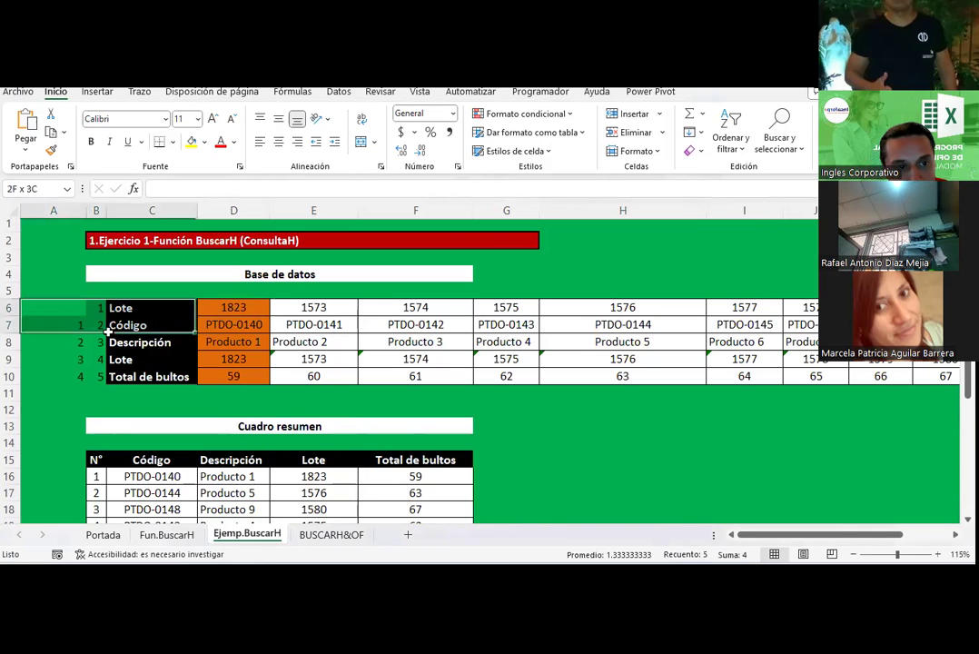
pyautogui.click(199, 289)
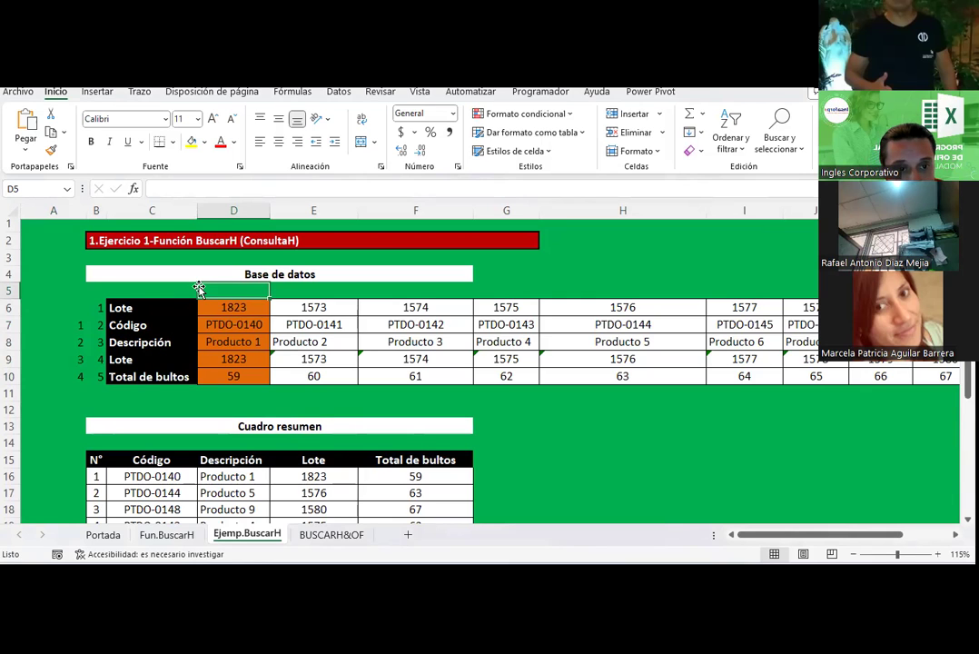
pyautogui.scroll(-1, 199, 289)
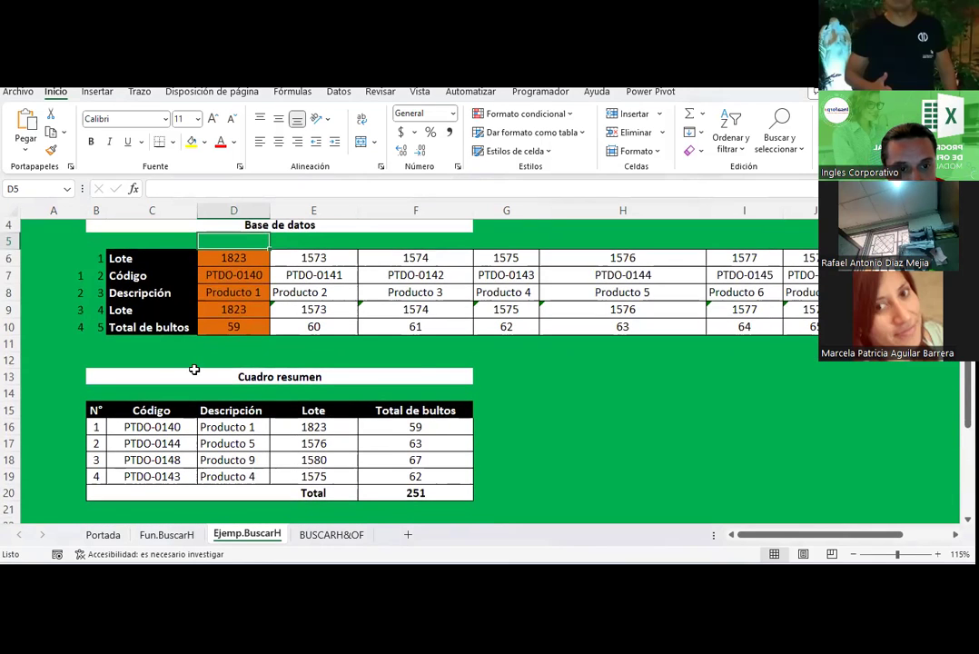
pyautogui.scroll(-2, 193, 370)
pyautogui.scroll(-2, 192, 370)
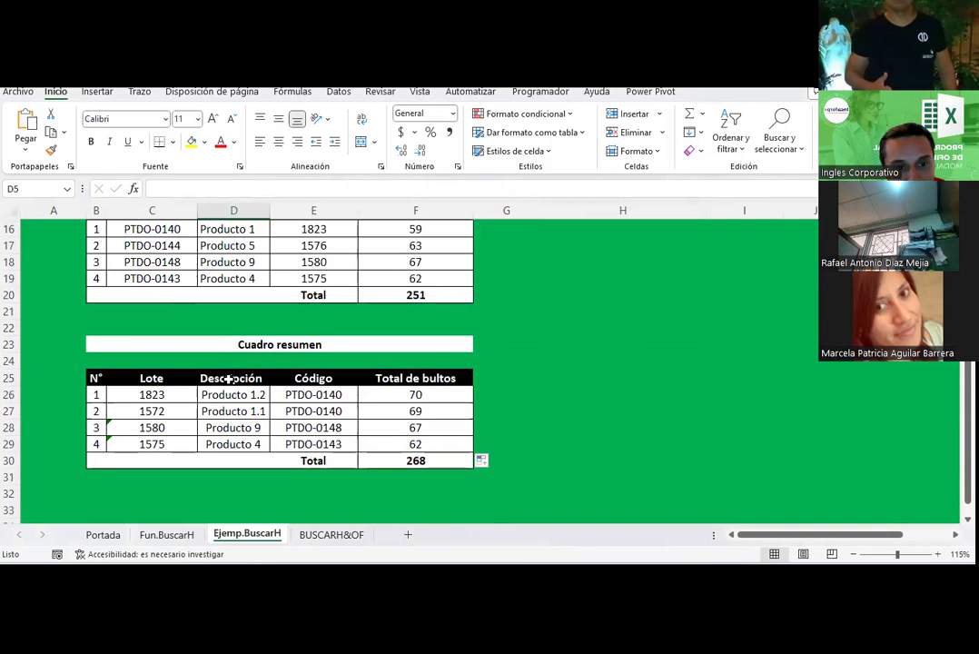
pyautogui.moveTo(117, 394); pyautogui.dragTo(162, 451)
pyautogui.click(163, 396)
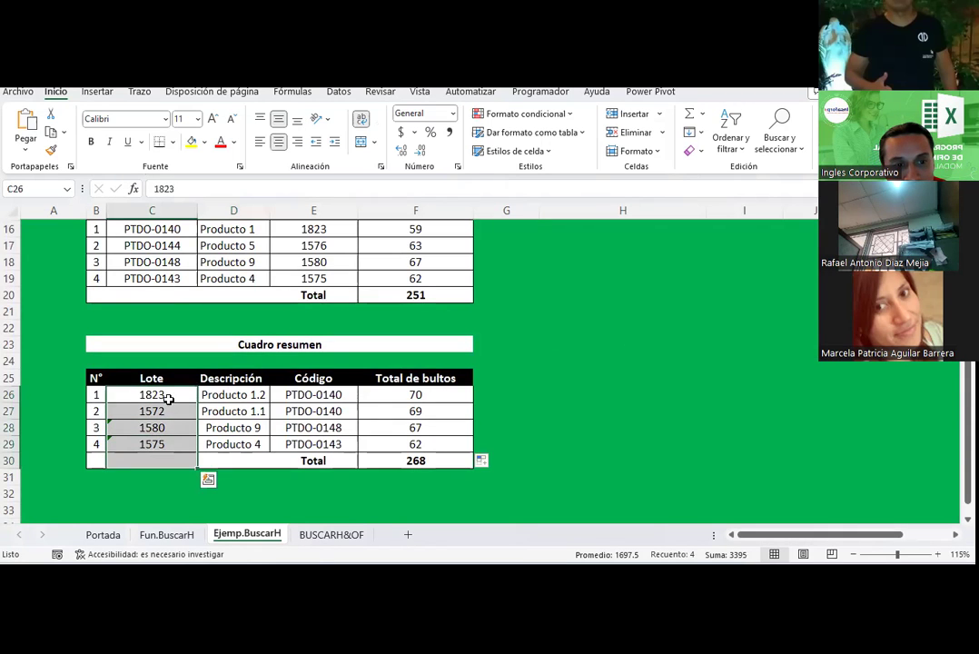
pyautogui.scroll(5, 163, 395)
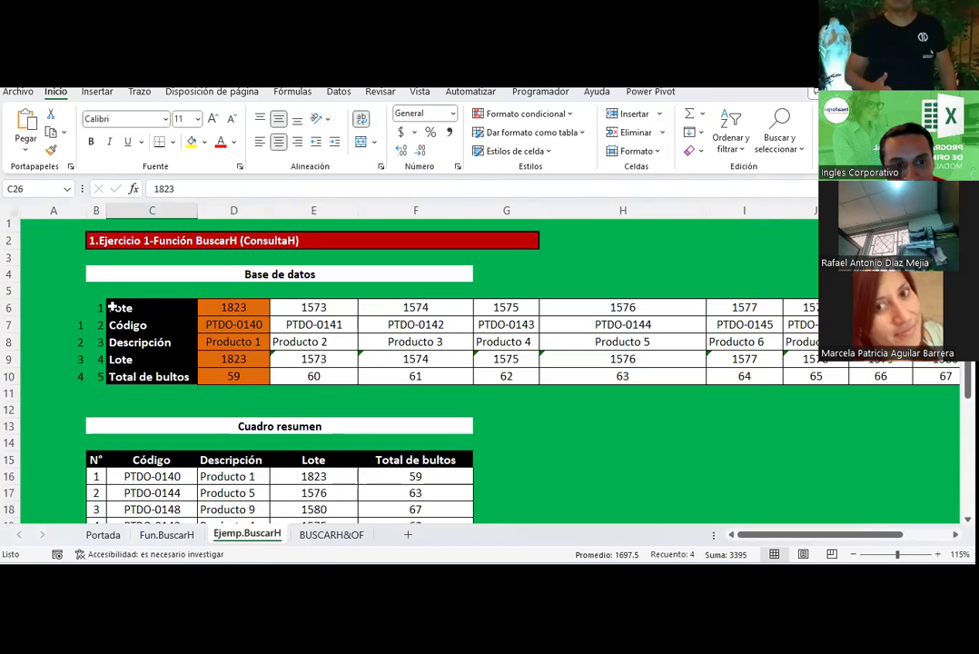
pyautogui.moveTo(110, 307); pyautogui.dragTo(295, 310)
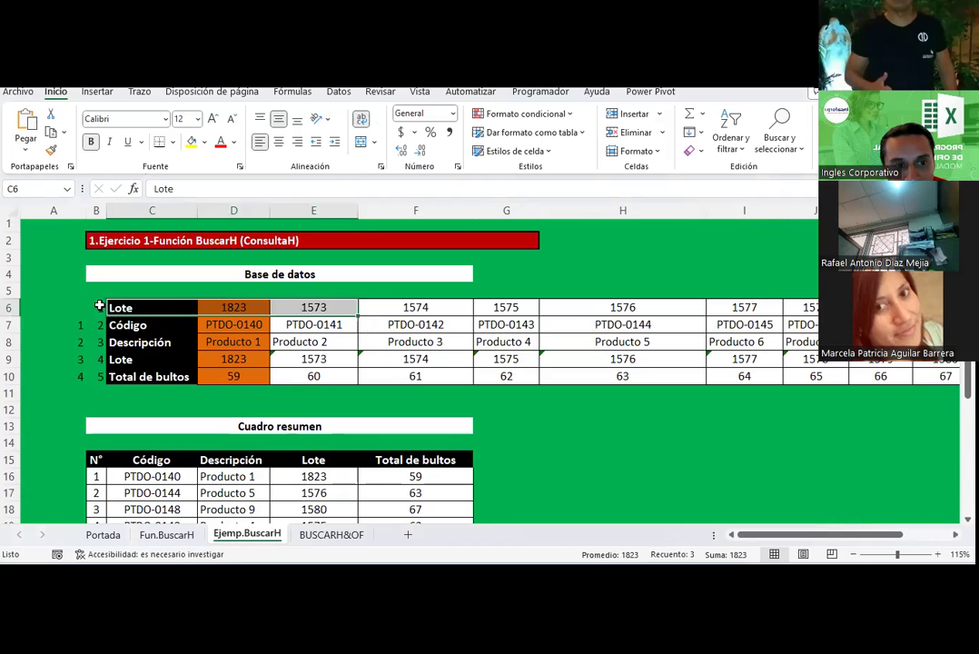
pyautogui.moveTo(100, 307); pyautogui.dragTo(96, 376)
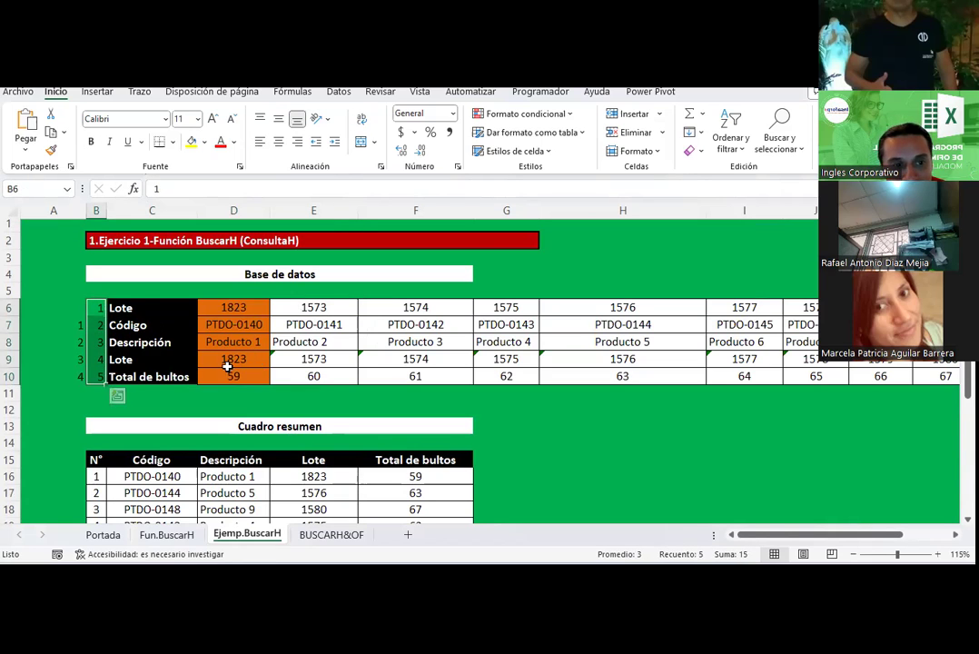
pyautogui.click(131, 323)
pyautogui.scroll(-1, 160, 361)
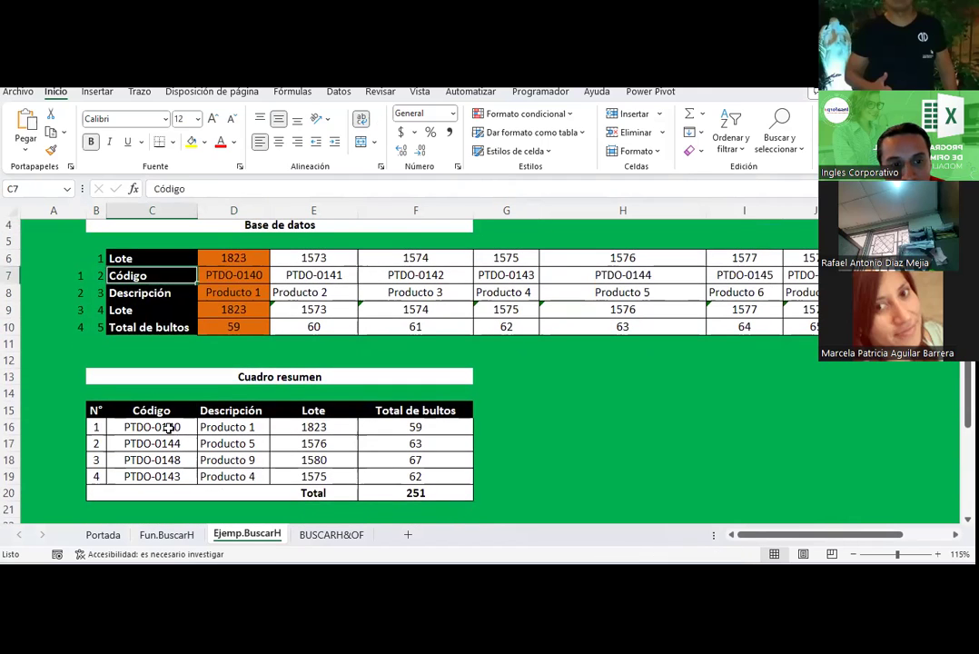
pyautogui.click(172, 432)
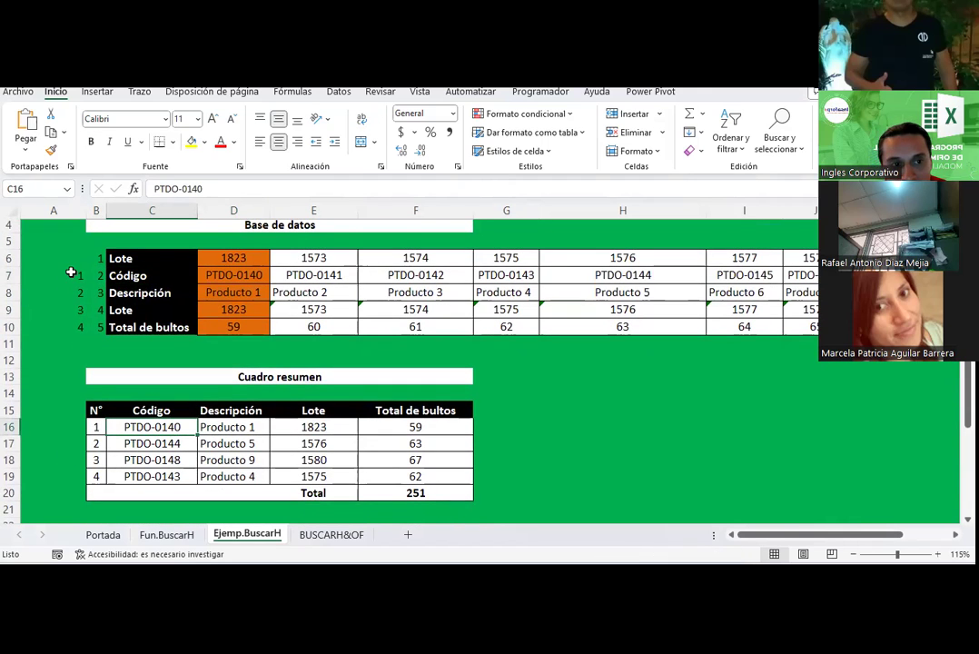
pyautogui.moveTo(73, 273); pyautogui.dragTo(81, 325)
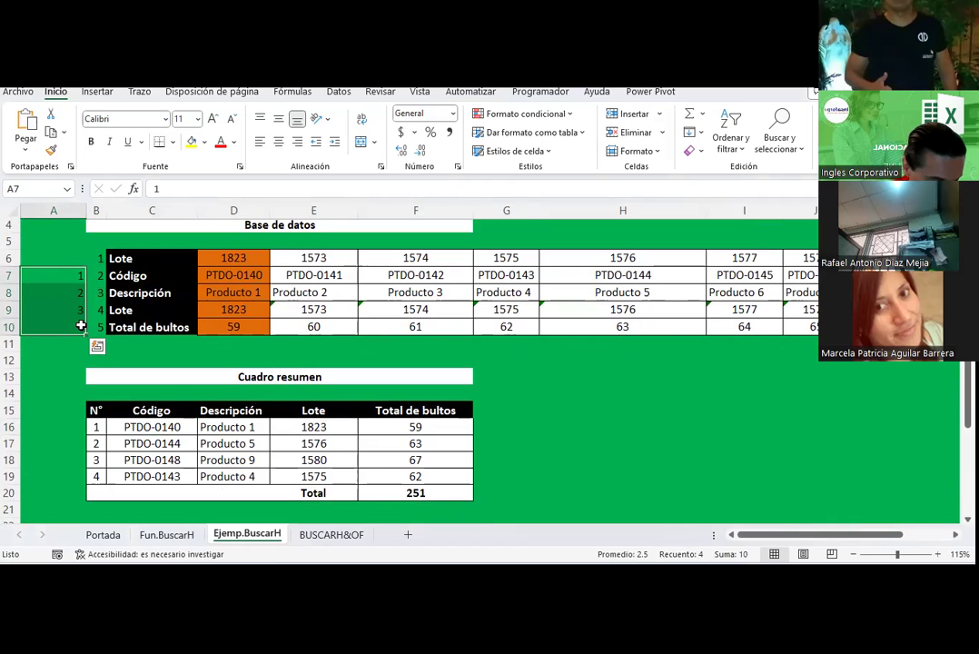
pyautogui.scroll(-2, 275, 411)
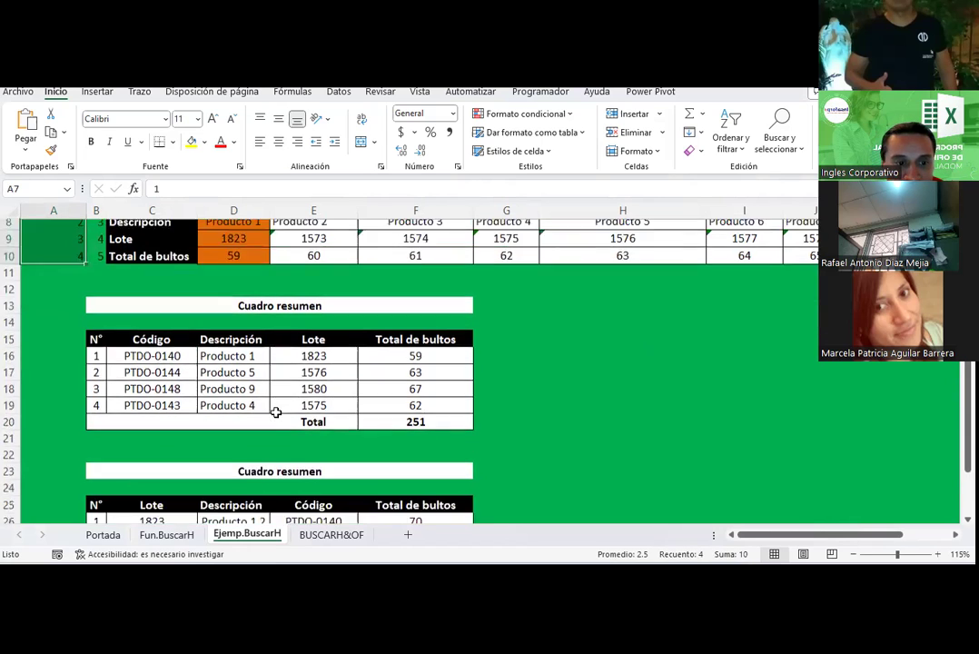
pyautogui.scroll(-3, 276, 413)
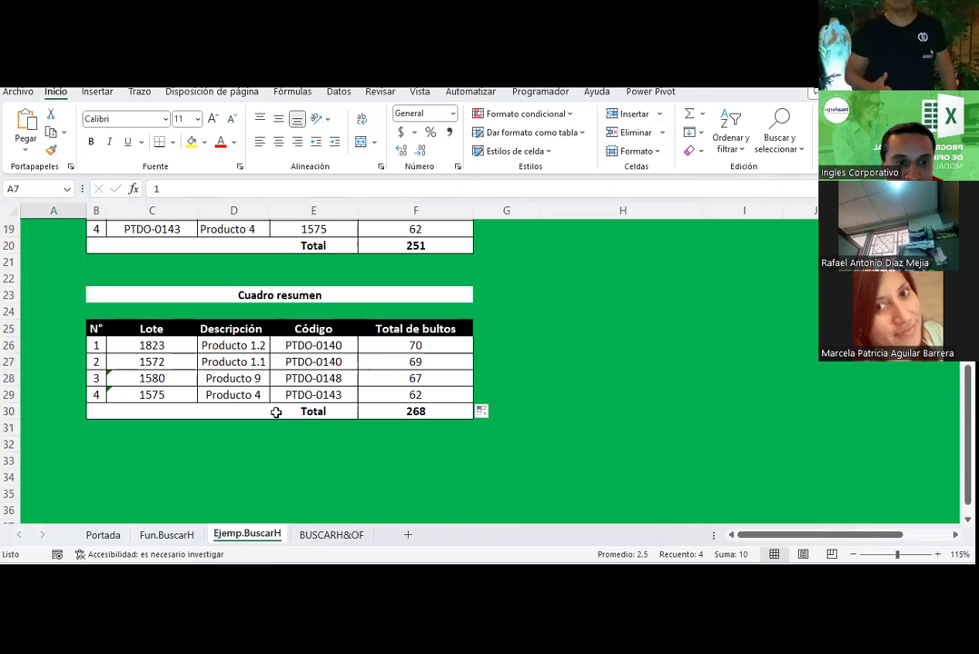
pyautogui.click(315, 346)
pyautogui.scroll(2, 336, 346)
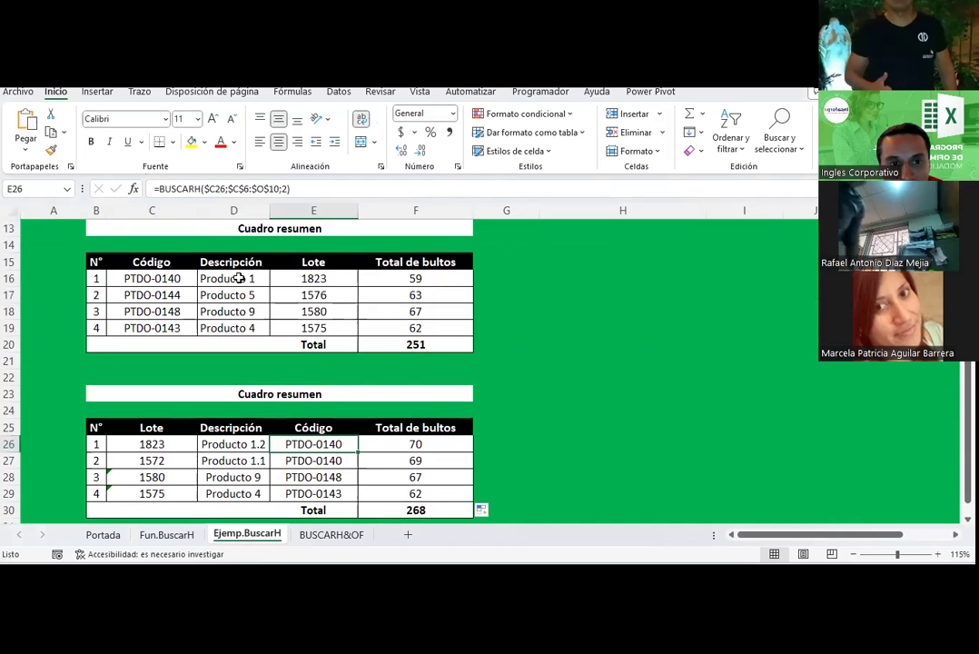
pyautogui.click(240, 279)
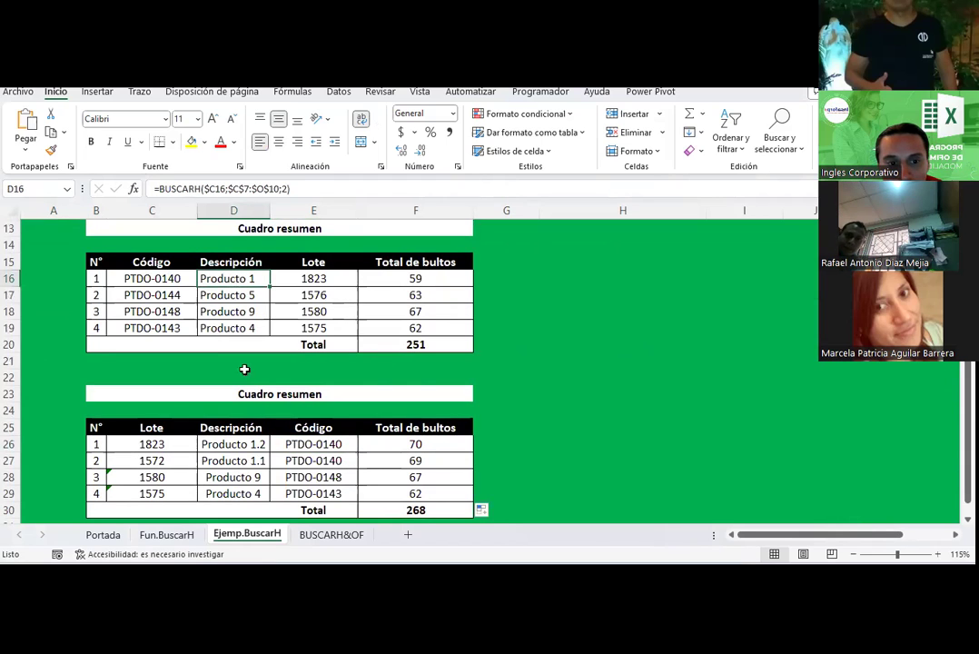
pyautogui.click(243, 444)
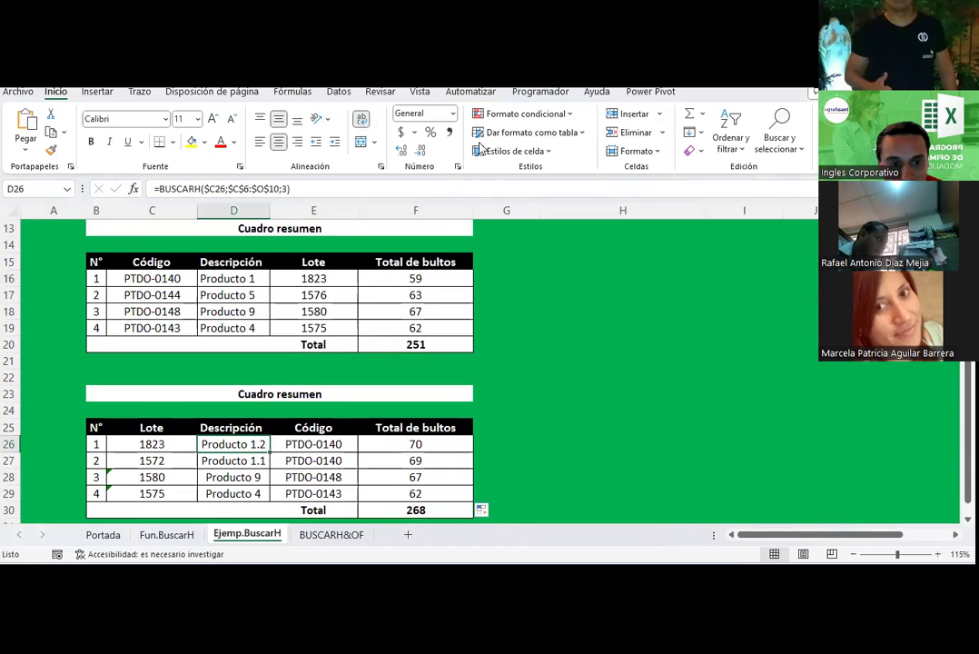
pyautogui.scroll(3, 723, 434)
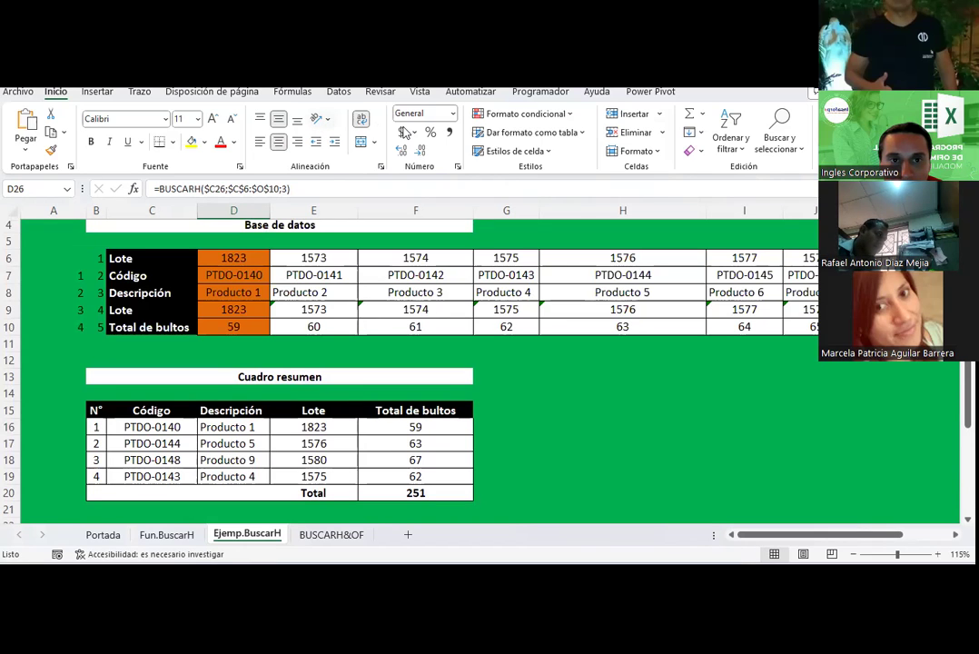
pyautogui.moveTo(852, 534); pyautogui.dragTo(899, 525)
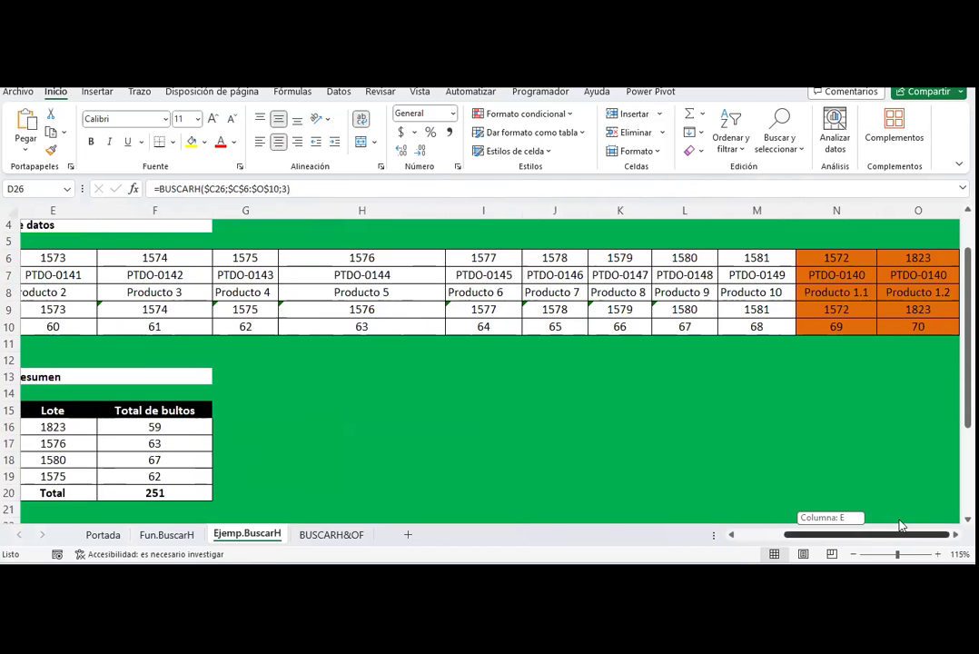
pyautogui.click(920, 291)
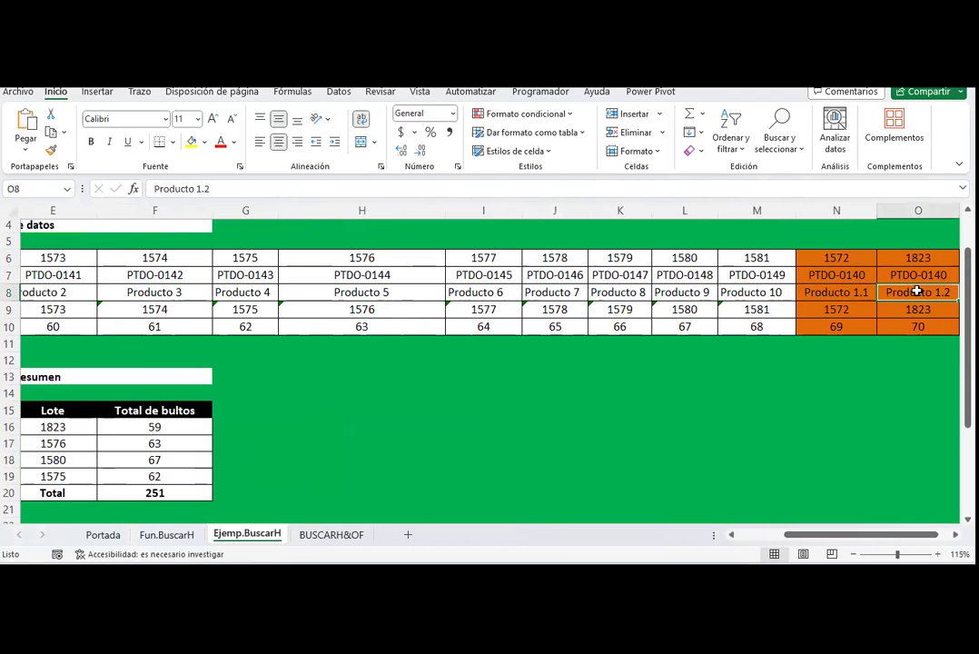
pyautogui.hscroll(5, 676, 330)
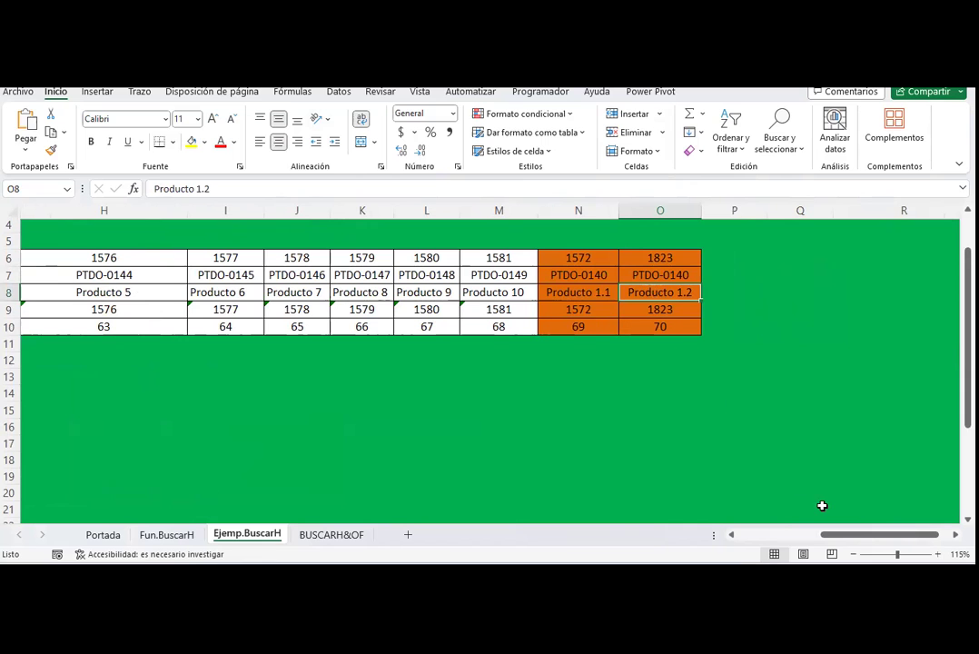
pyautogui.moveTo(837, 536); pyautogui.dragTo(749, 523)
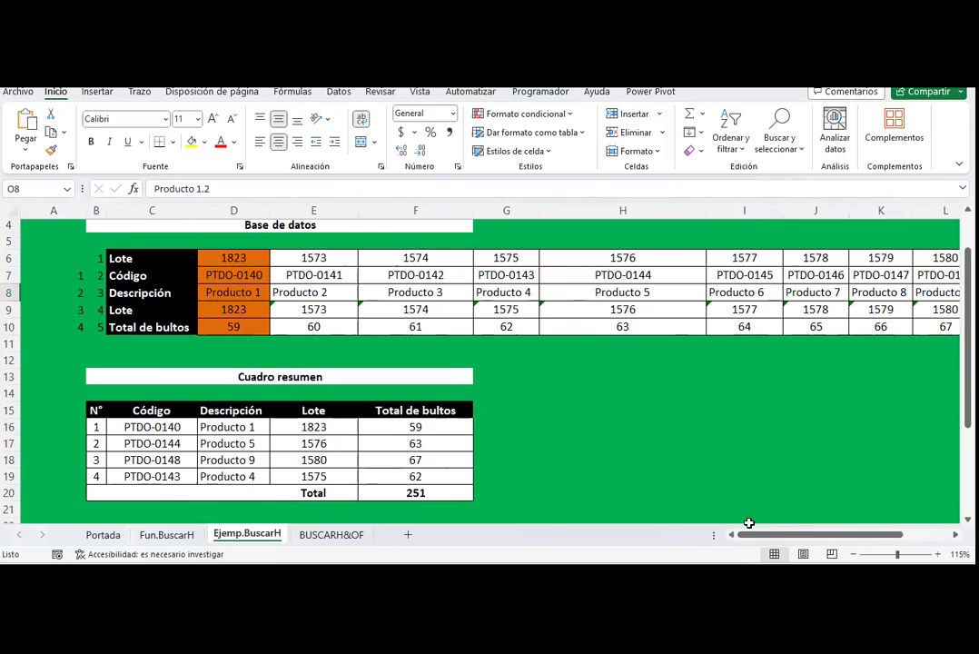
pyautogui.click(223, 276)
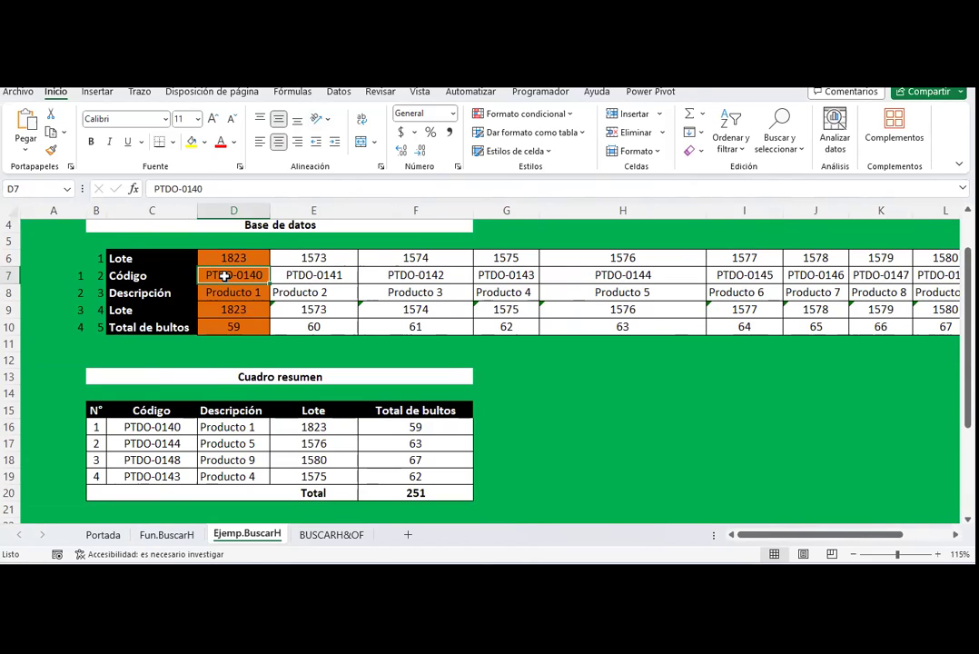
pyautogui.click(239, 291)
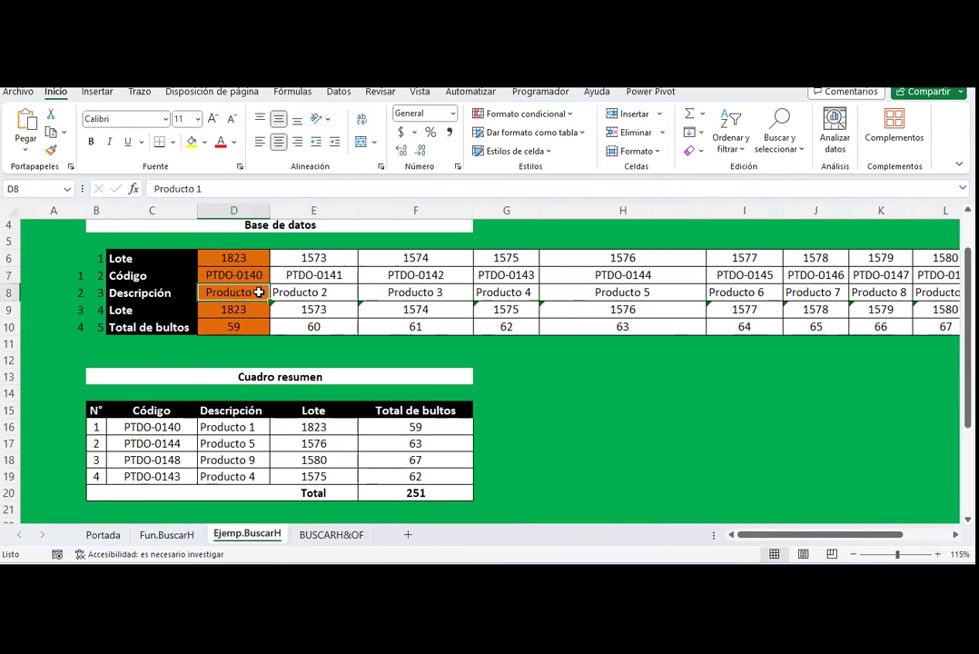
pyautogui.click(238, 429)
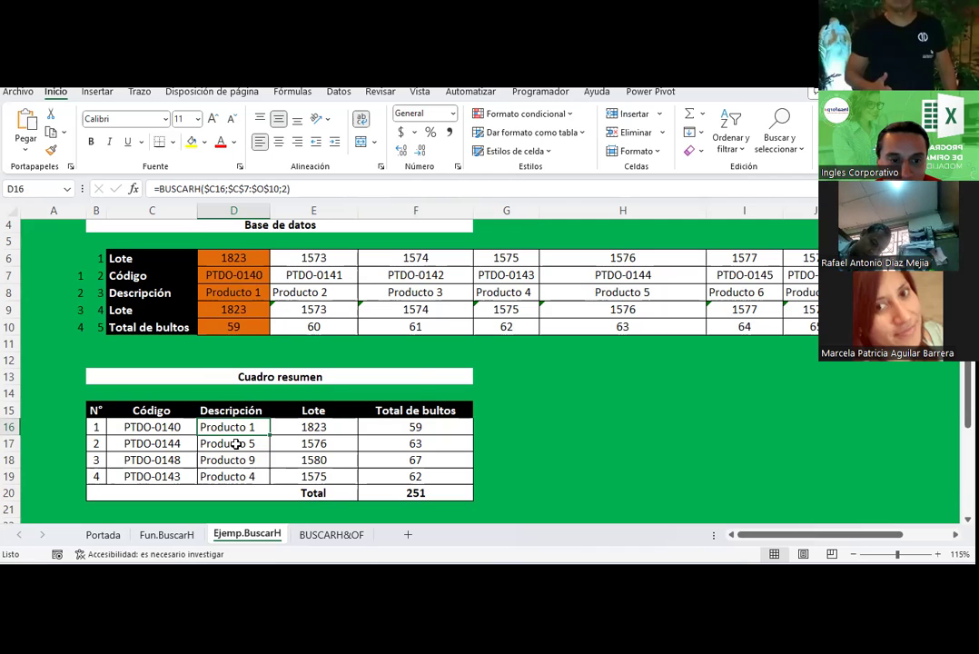
pyautogui.scroll(-4, 236, 436)
pyautogui.scroll(-1, 236, 437)
pyautogui.scroll(1, 236, 436)
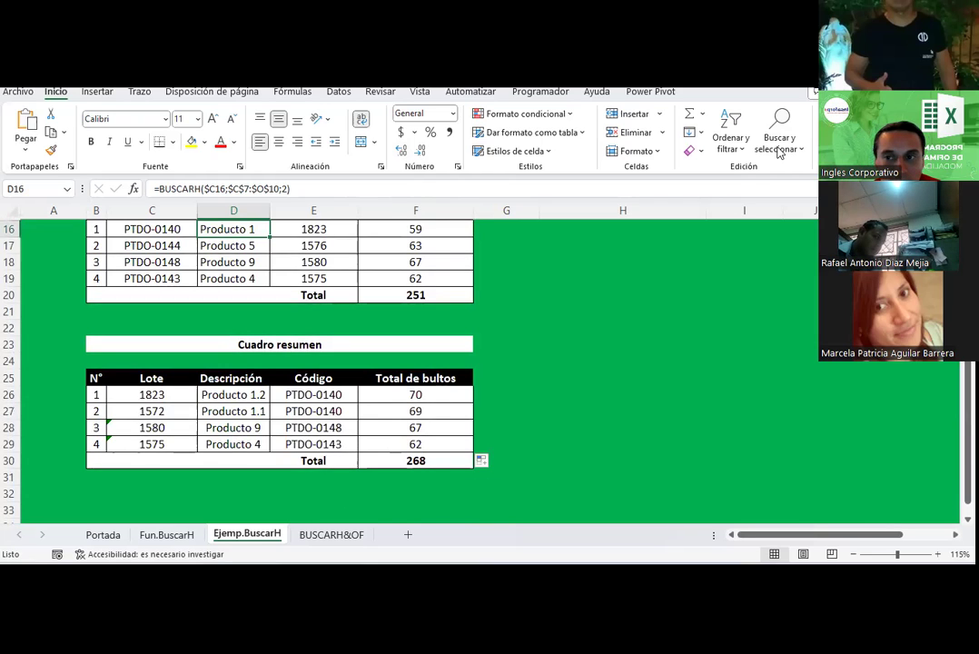
pyautogui.click(332, 396)
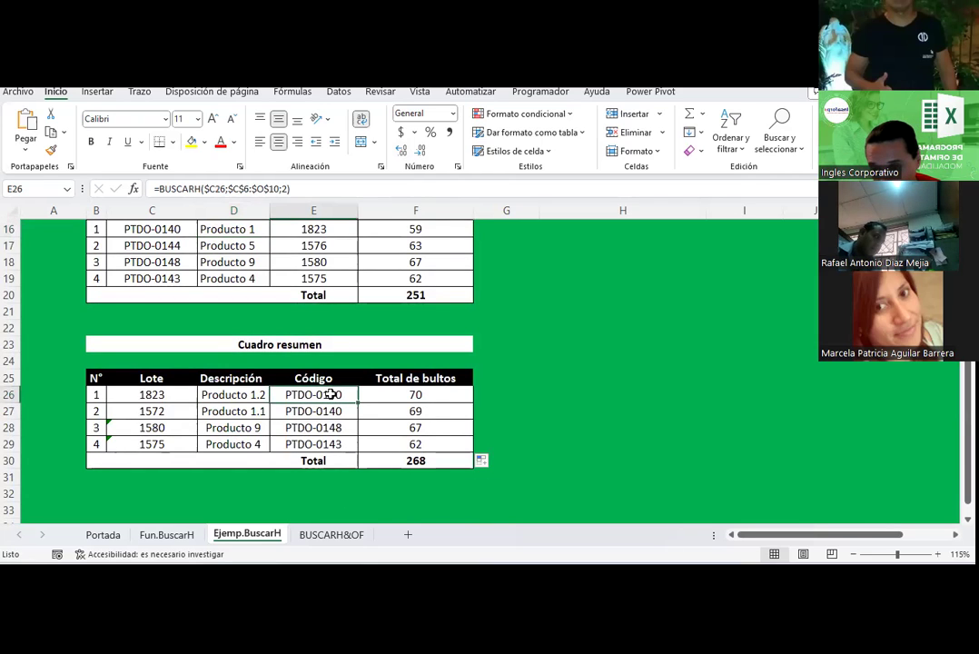
pyautogui.click(253, 395)
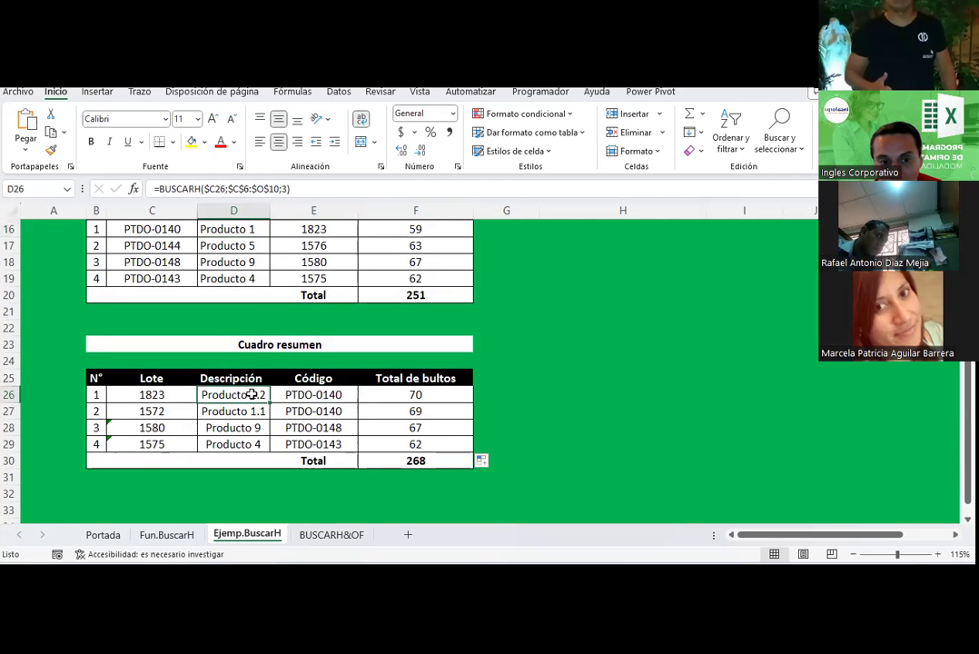
pyautogui.click(310, 394)
pyautogui.scroll(1, 291, 318)
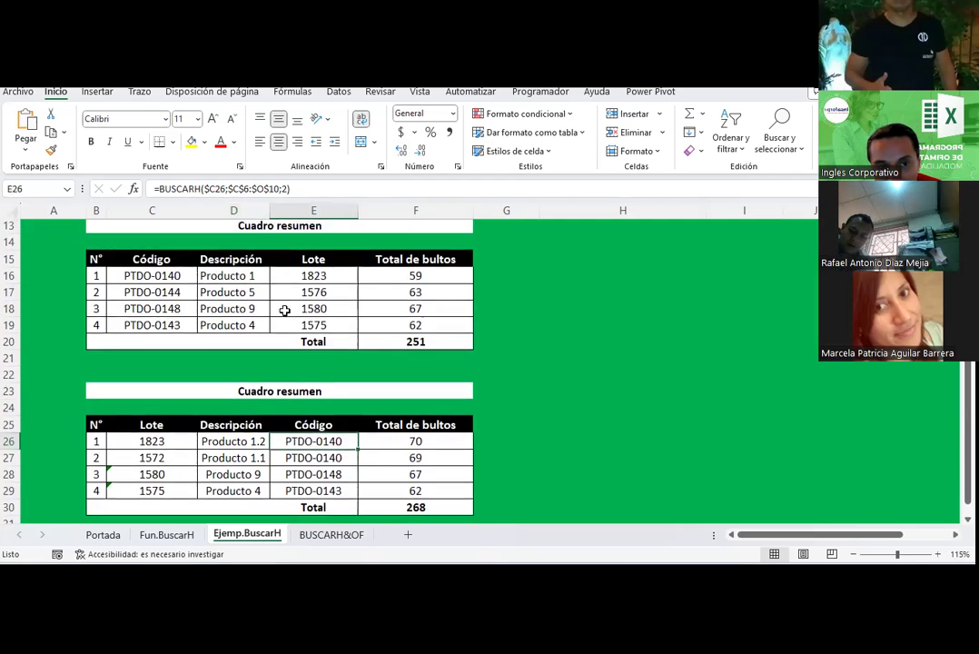
pyautogui.scroll(3, 209, 286)
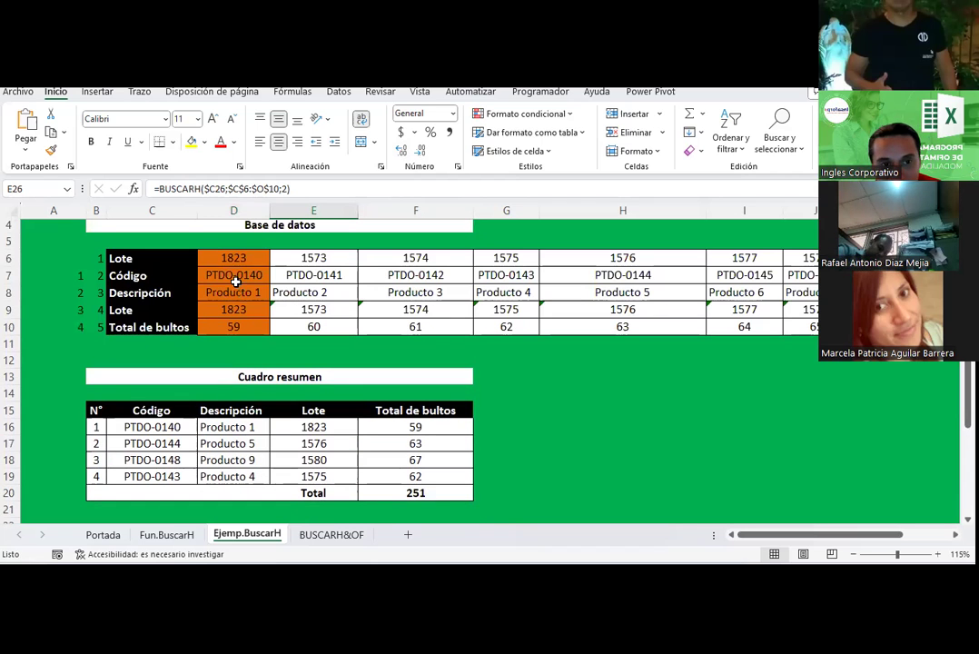
pyautogui.moveTo(234, 276); pyautogui.dragTo(233, 291)
pyautogui.click(238, 428)
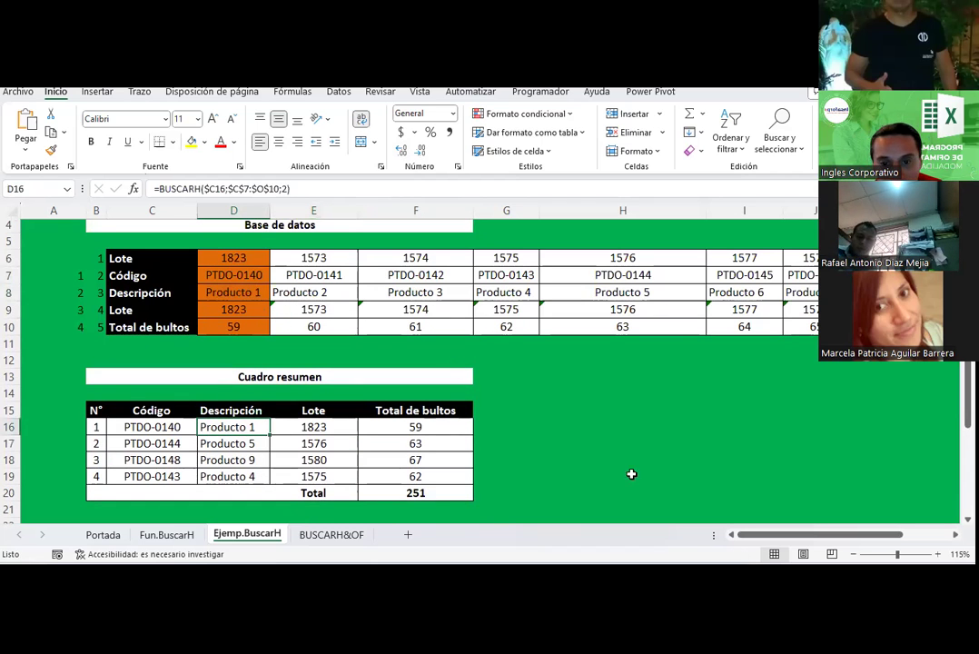
pyautogui.moveTo(745, 535); pyautogui.dragTo(793, 535)
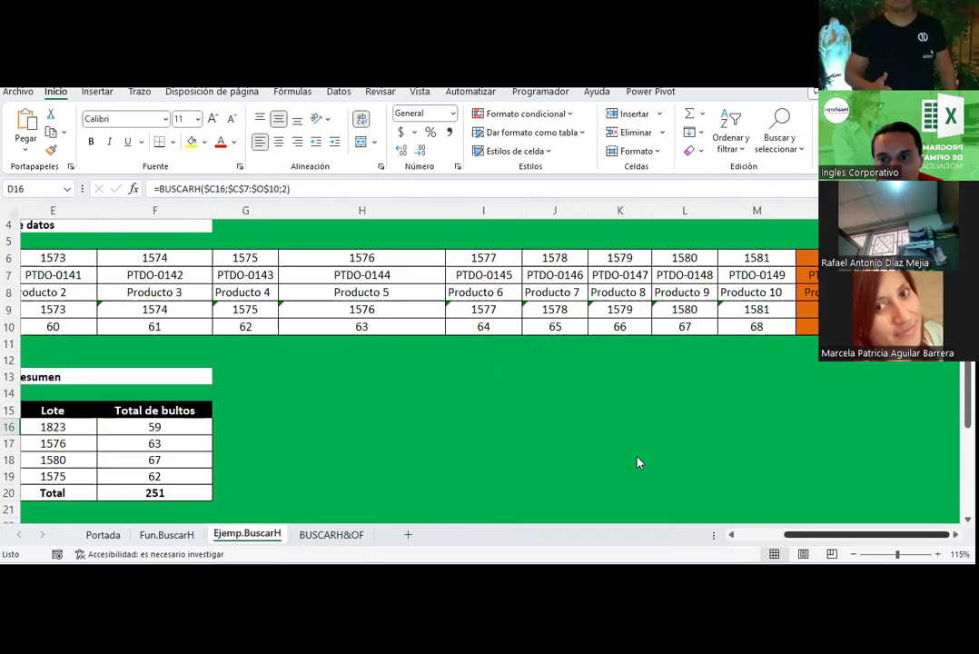
pyautogui.click(858, 291)
pyautogui.moveTo(870, 533); pyautogui.dragTo(755, 537)
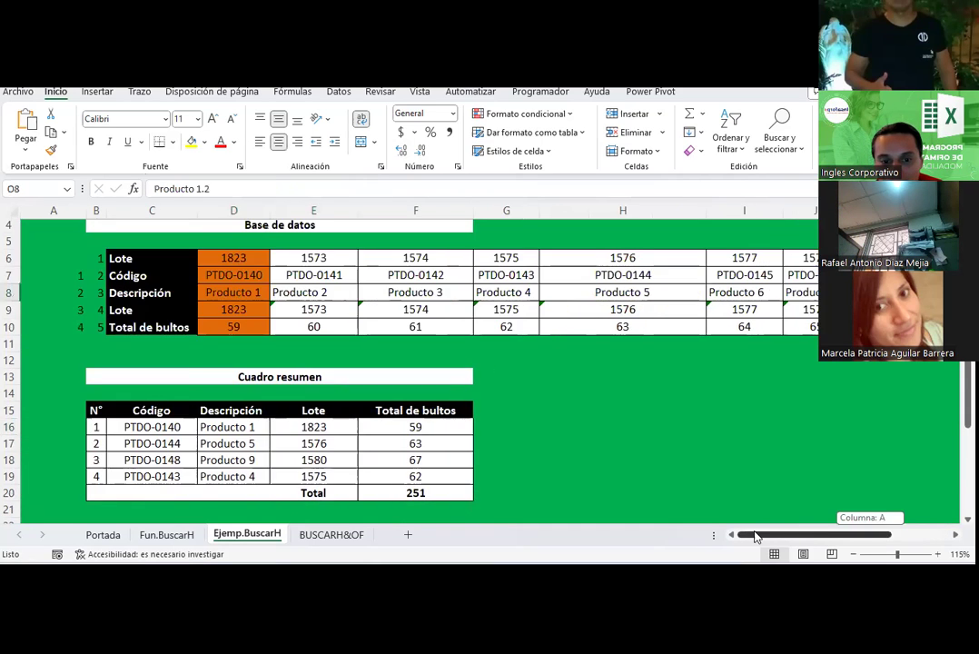
pyautogui.scroll(-5, 233, 429)
pyautogui.click(145, 344)
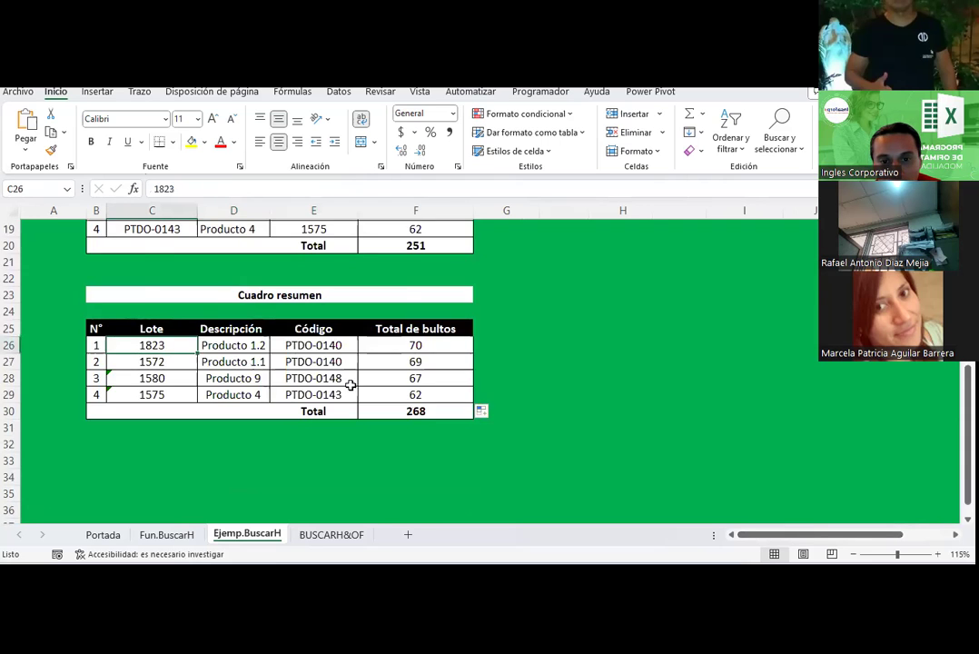
pyautogui.scroll(6, 283, 347)
pyautogui.click(230, 312)
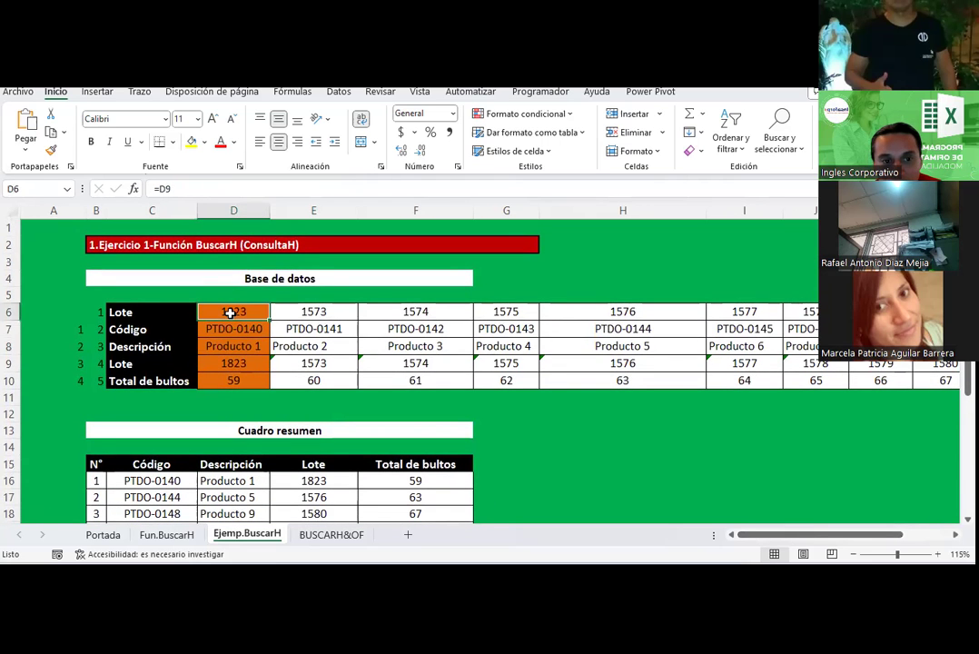
pyautogui.moveTo(230, 312); pyautogui.dragTo(926, 312)
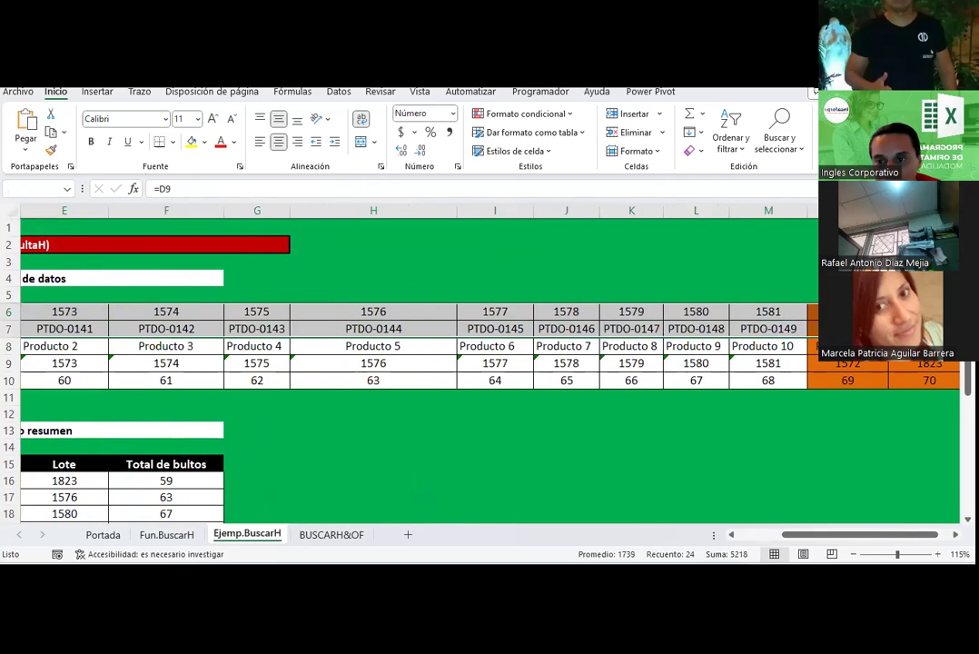
pyautogui.click(926, 329)
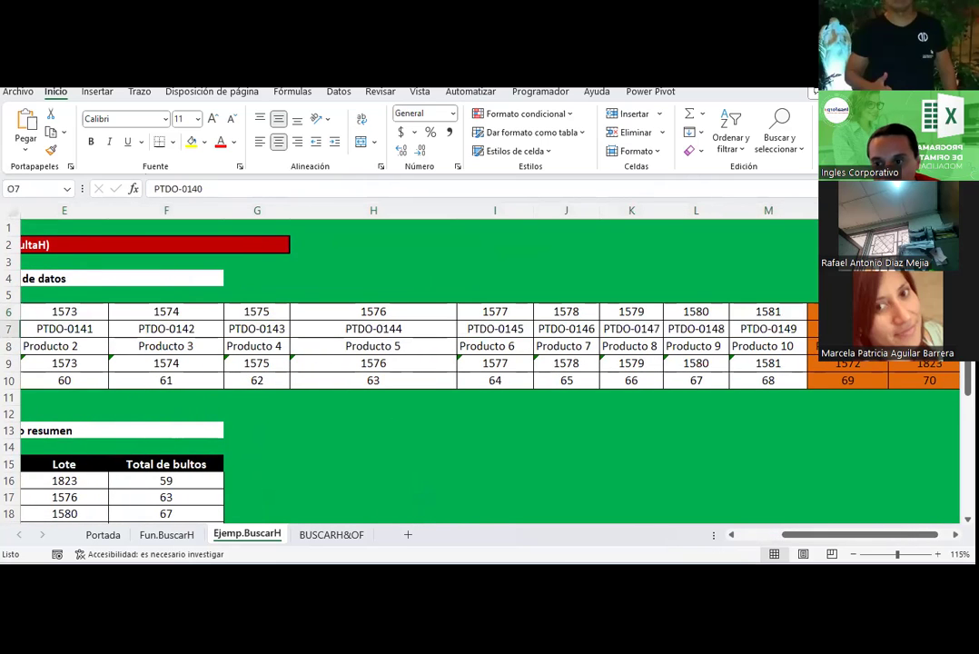
pyautogui.click(927, 346)
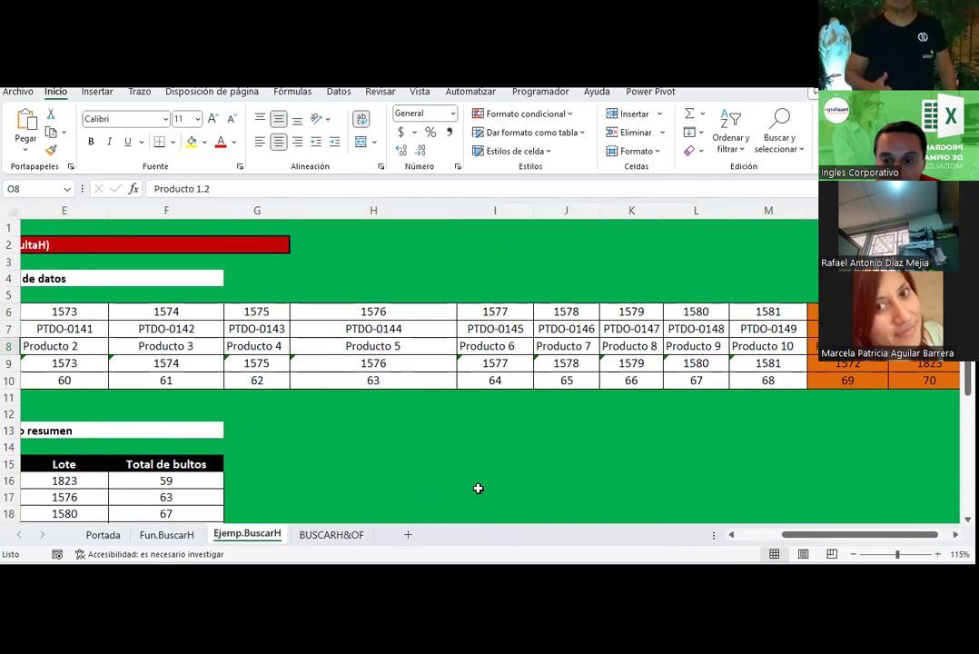
pyautogui.moveTo(798, 534); pyautogui.dragTo(755, 535)
pyautogui.scroll(-6, 237, 327)
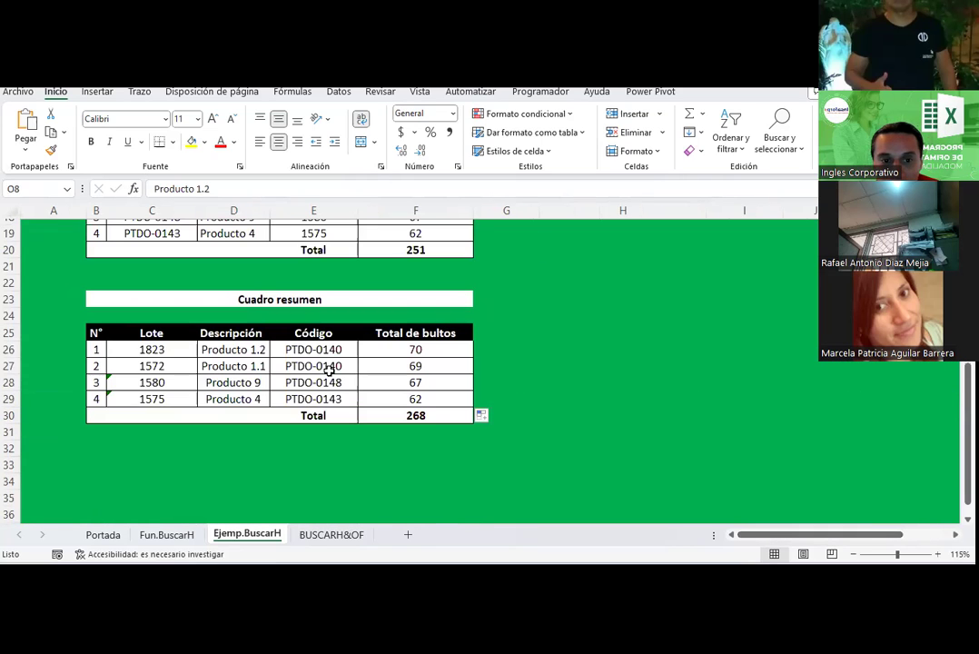
pyautogui.click(211, 350)
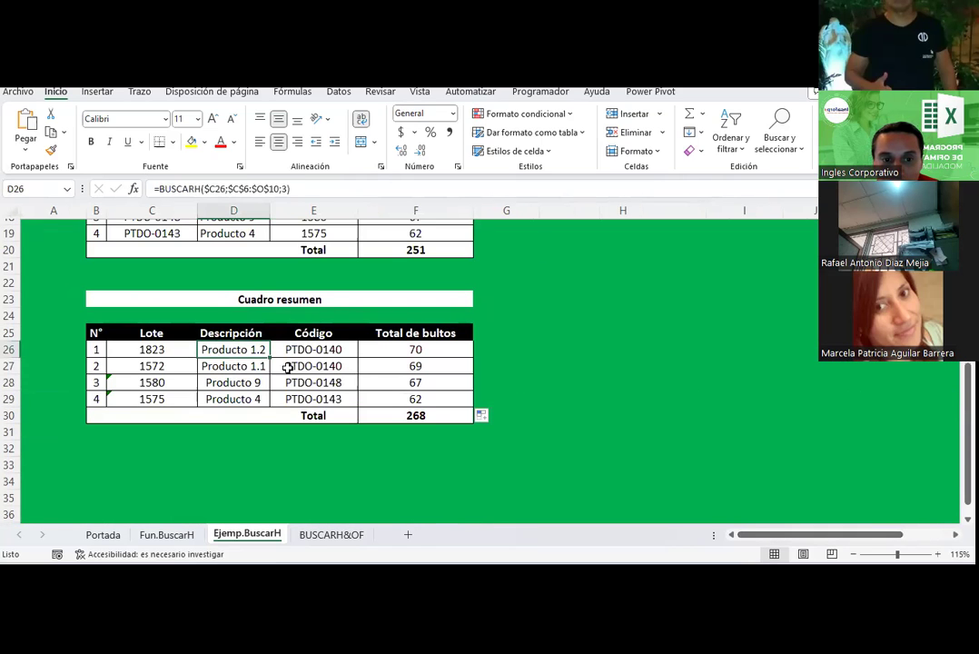
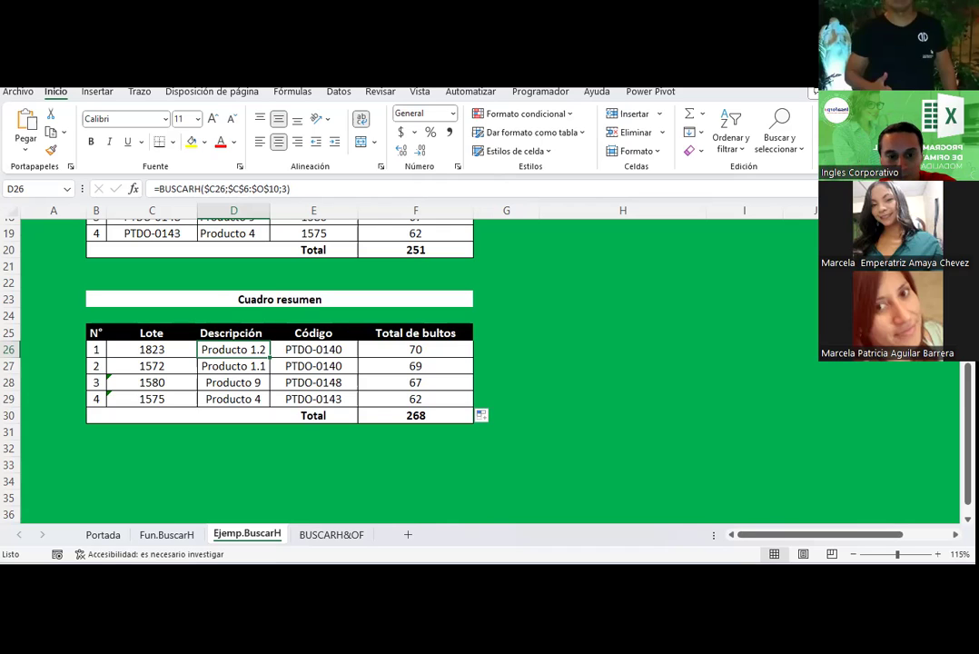
# Check the Código lookup formula in E26, then switch to the BUSCARH&OF sheet.
pyautogui.click(318, 350)
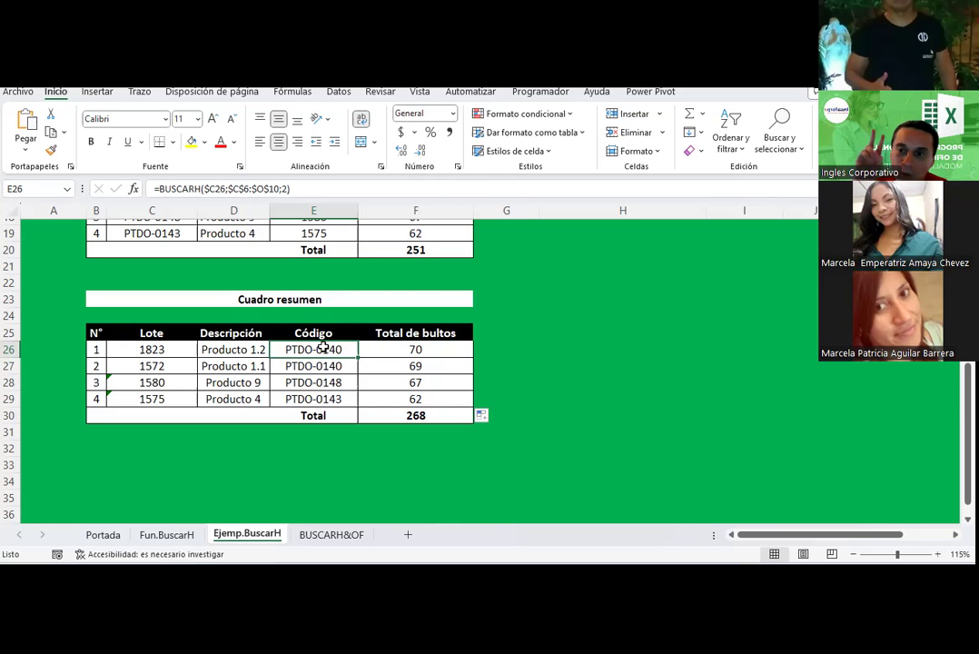
pyautogui.click(561, 368)
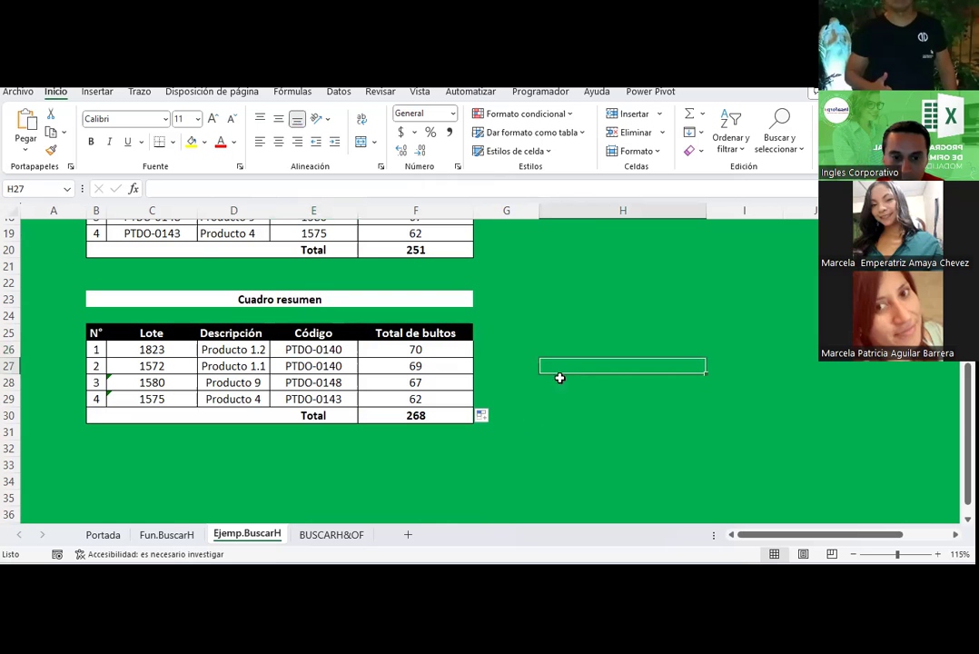
pyautogui.click(331, 534)
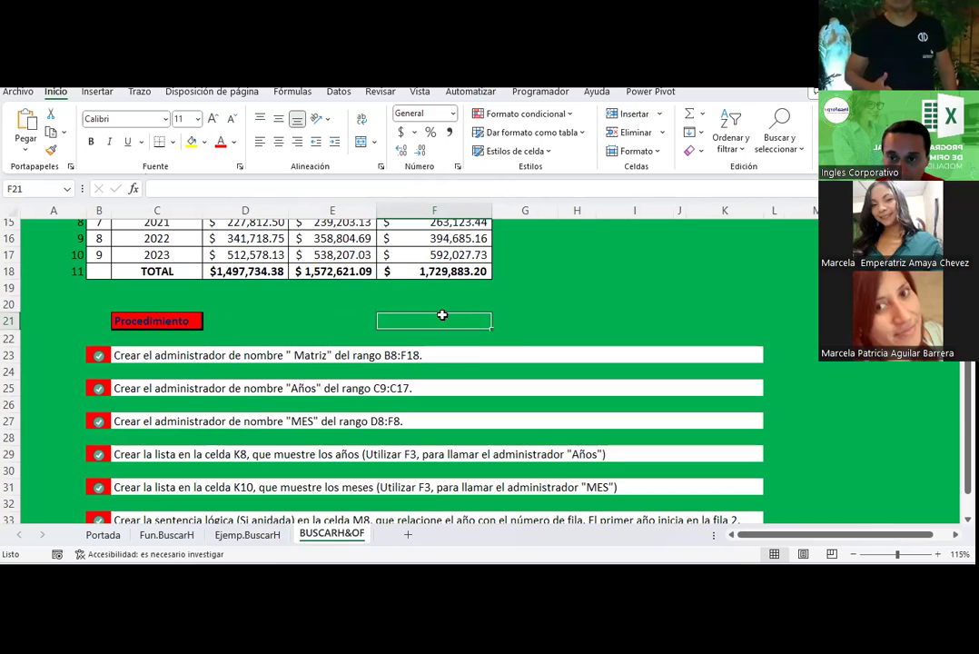
pyautogui.hscroll(1, 780, 485)
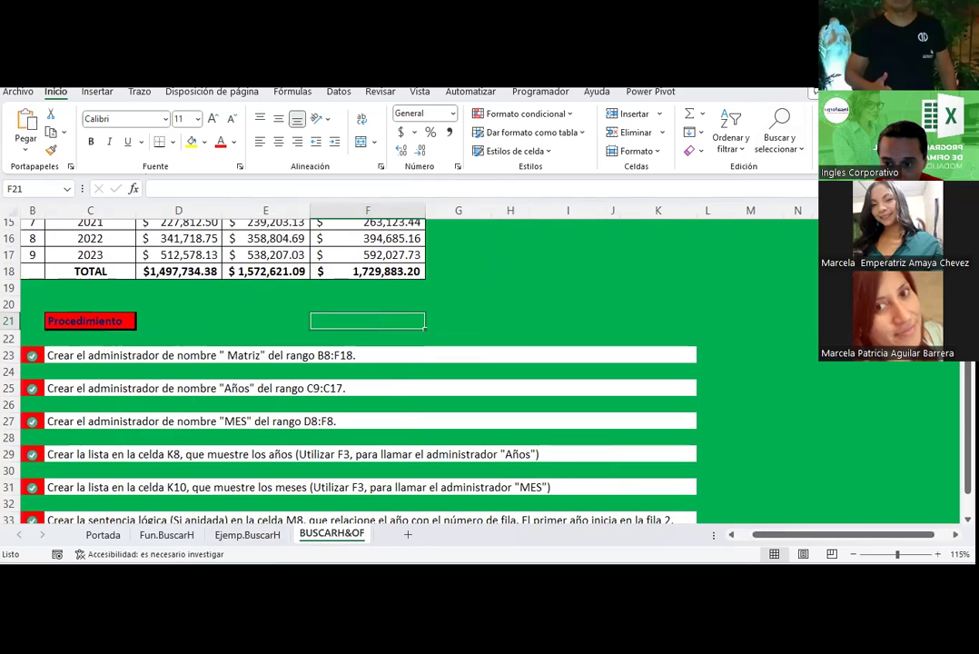
pyautogui.moveTo(877, 534); pyautogui.dragTo(926, 535)
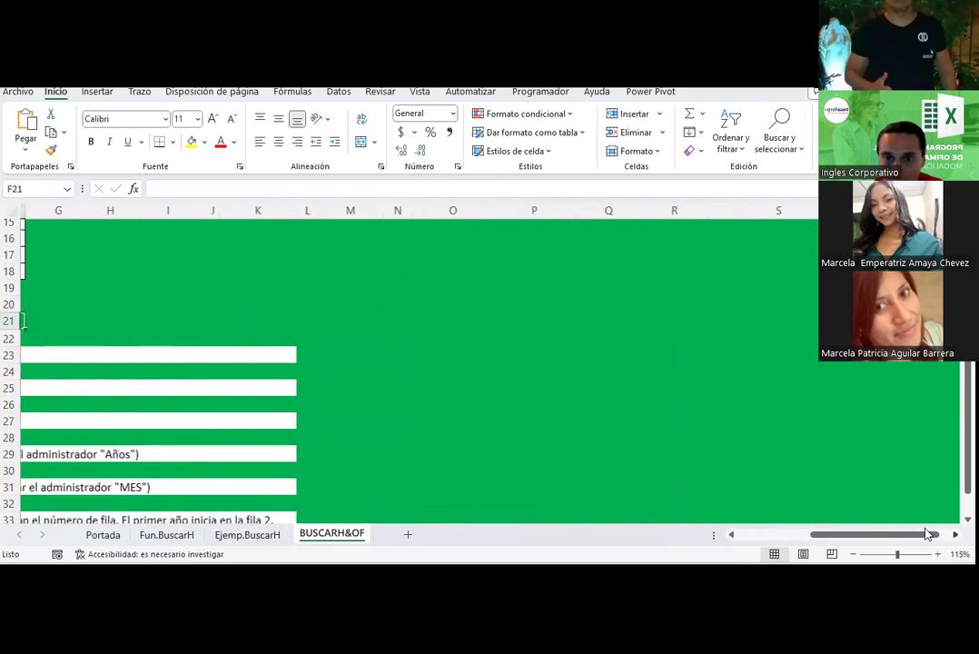
pyautogui.scroll(5, 490, 356)
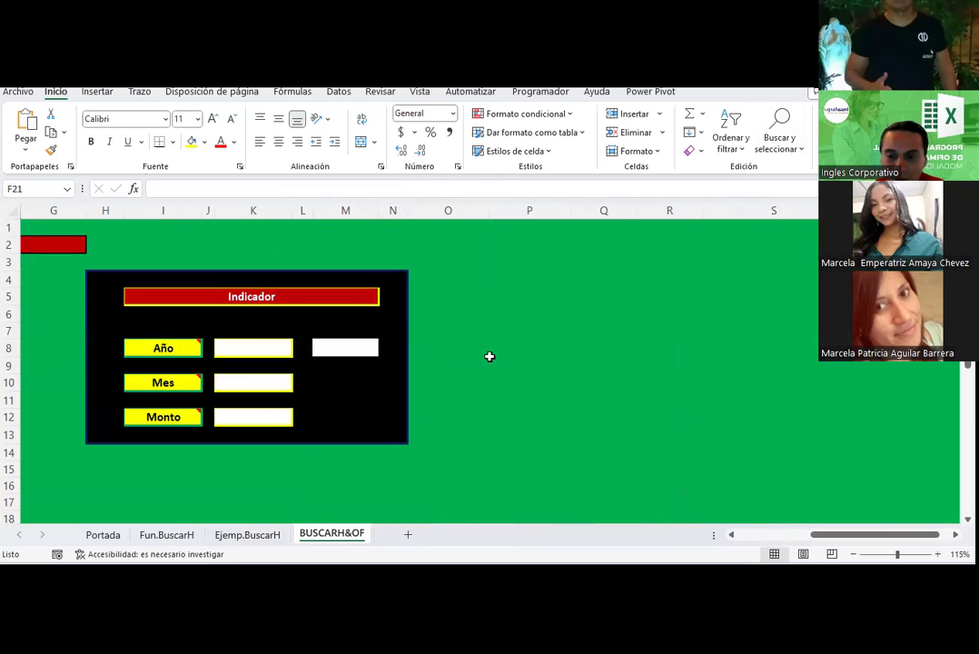
pyautogui.moveTo(852, 534); pyautogui.dragTo(818, 538)
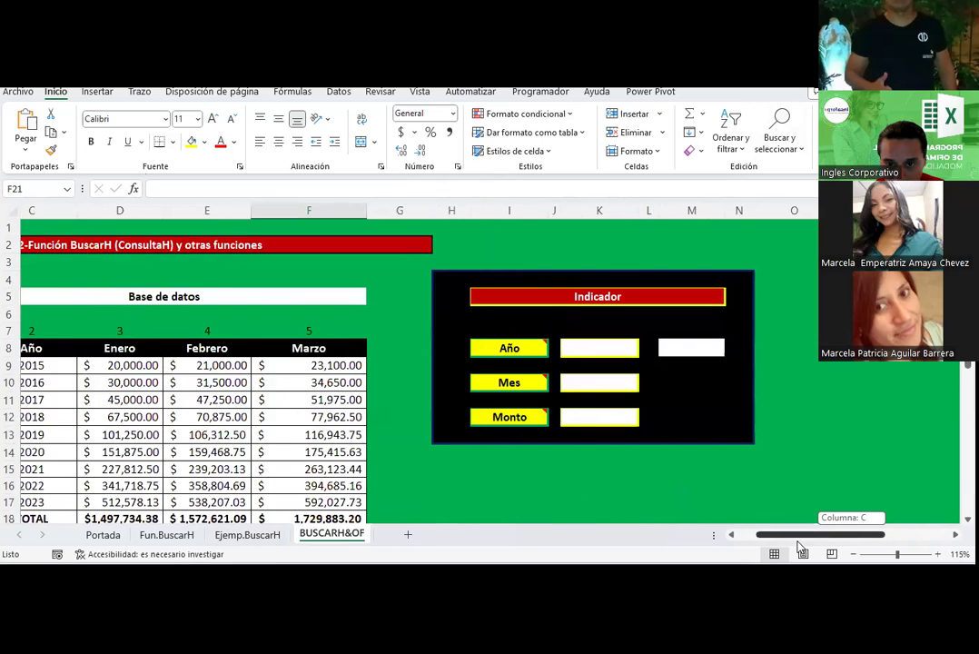
pyautogui.click(718, 347)
pyautogui.scroll(-1, 489, 340)
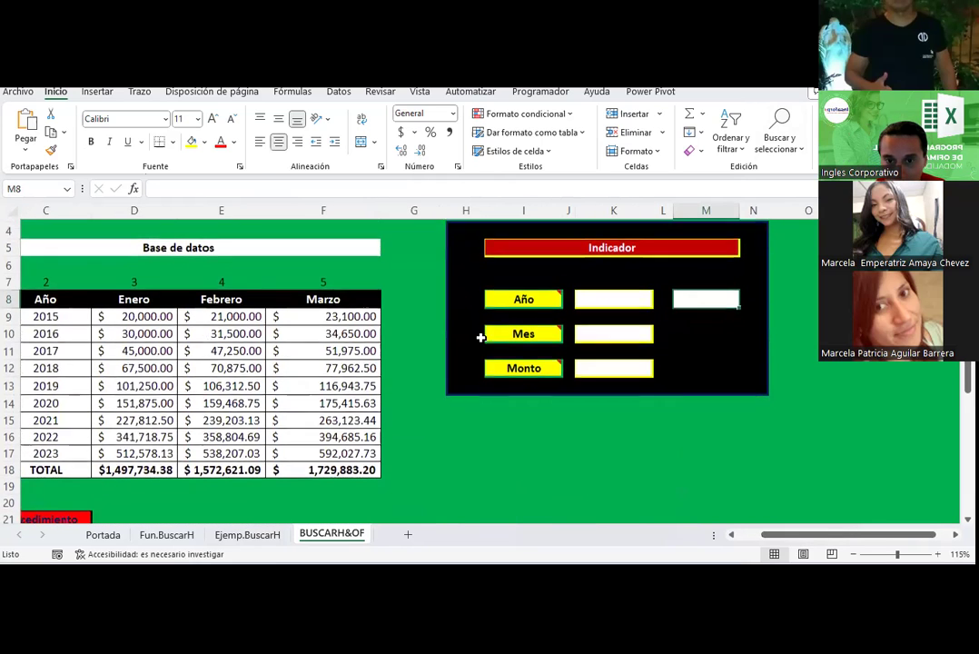
pyautogui.moveTo(794, 538); pyautogui.dragTo(785, 531)
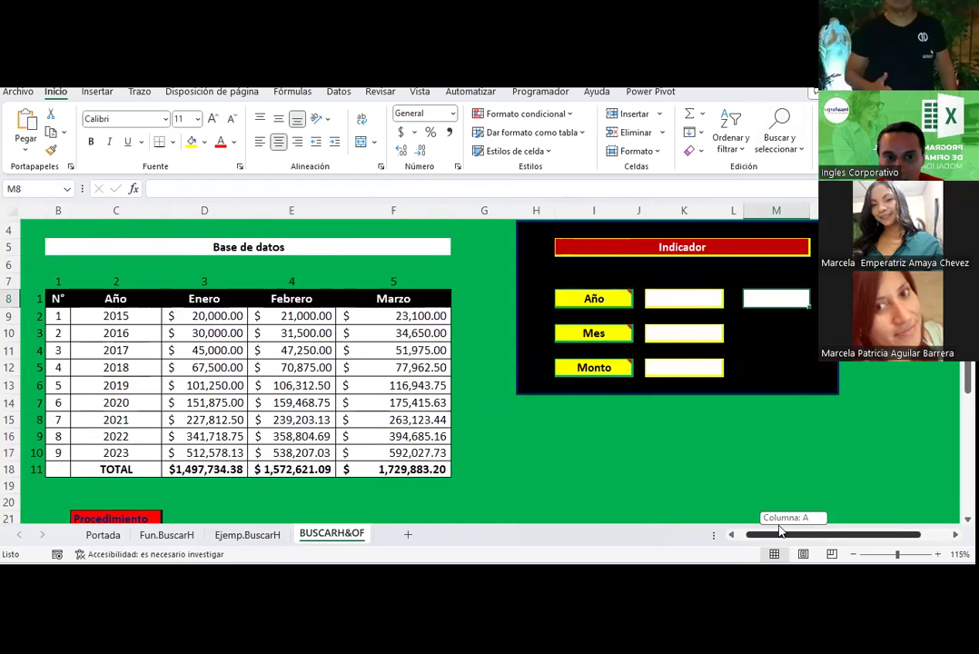
pyautogui.moveTo(785, 532); pyautogui.dragTo(783, 533)
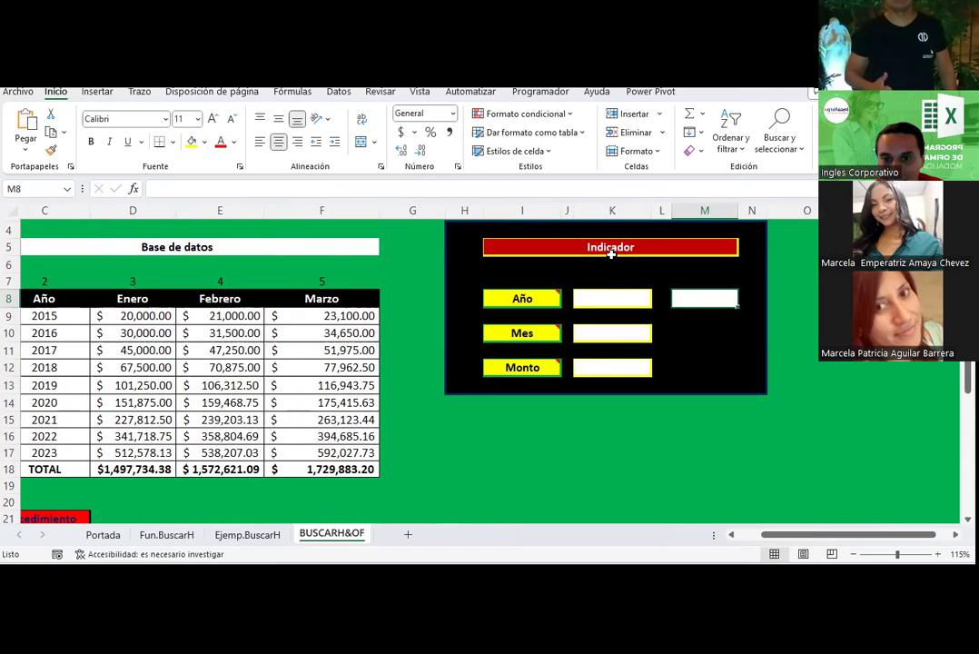
pyautogui.click(609, 298)
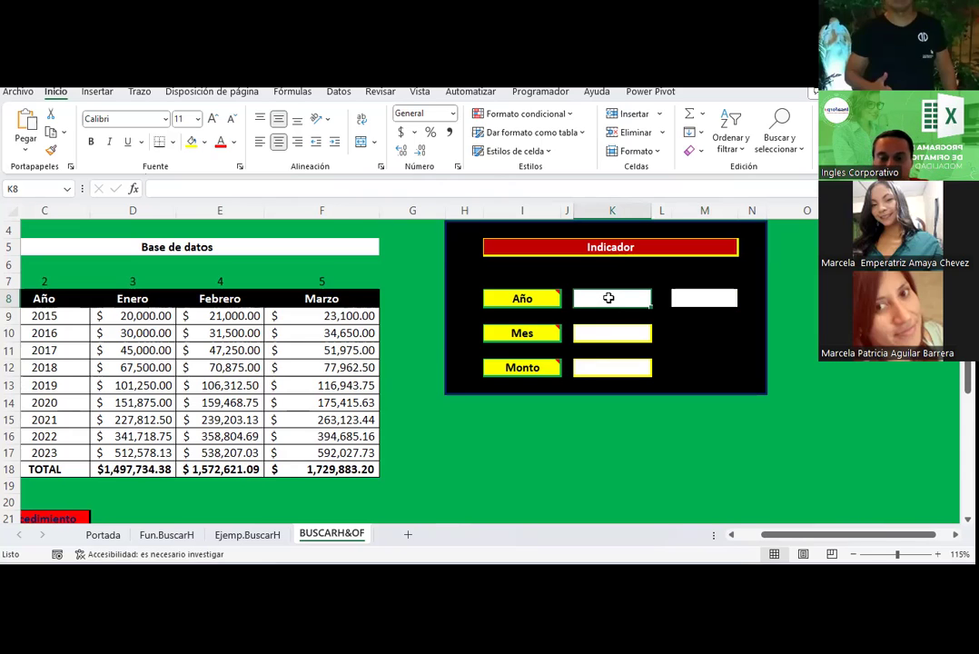
pyautogui.click(597, 335)
pyautogui.click(591, 369)
pyautogui.moveTo(808, 535); pyautogui.dragTo(788, 535)
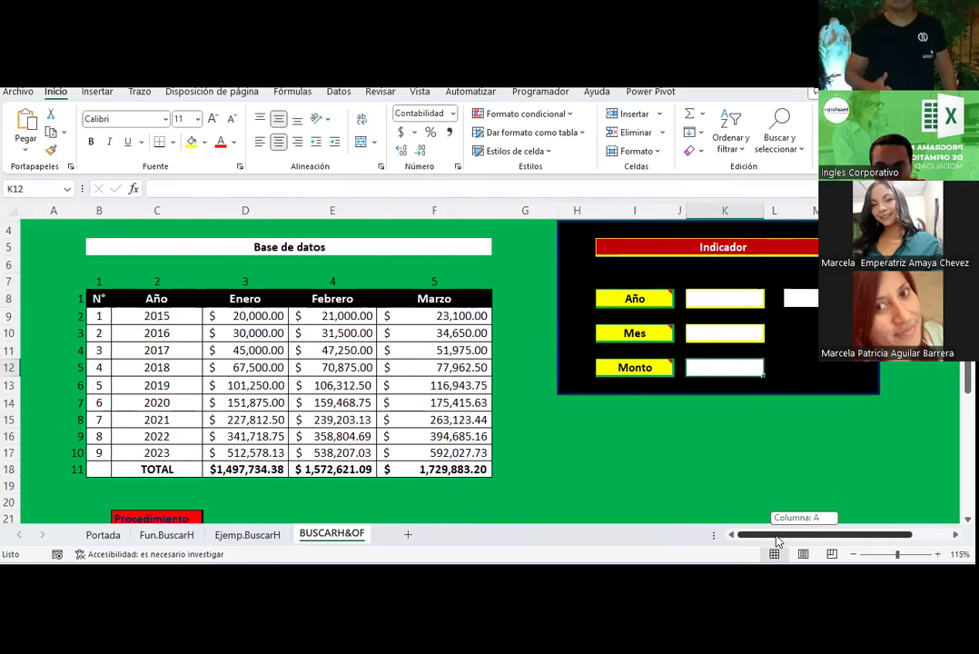
pyautogui.click(160, 316)
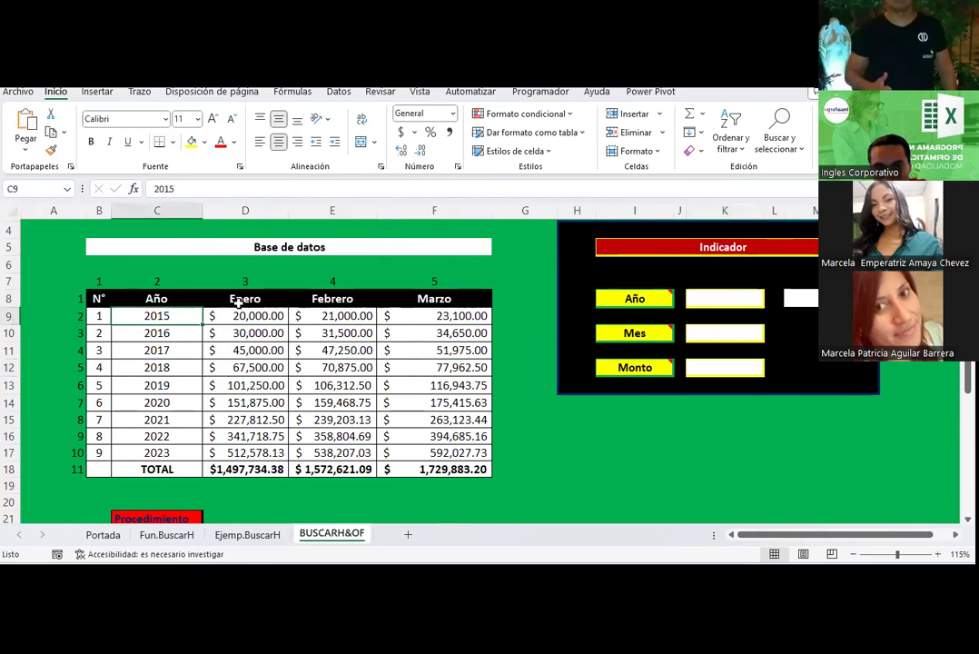
pyautogui.click(251, 300)
pyautogui.click(245, 316)
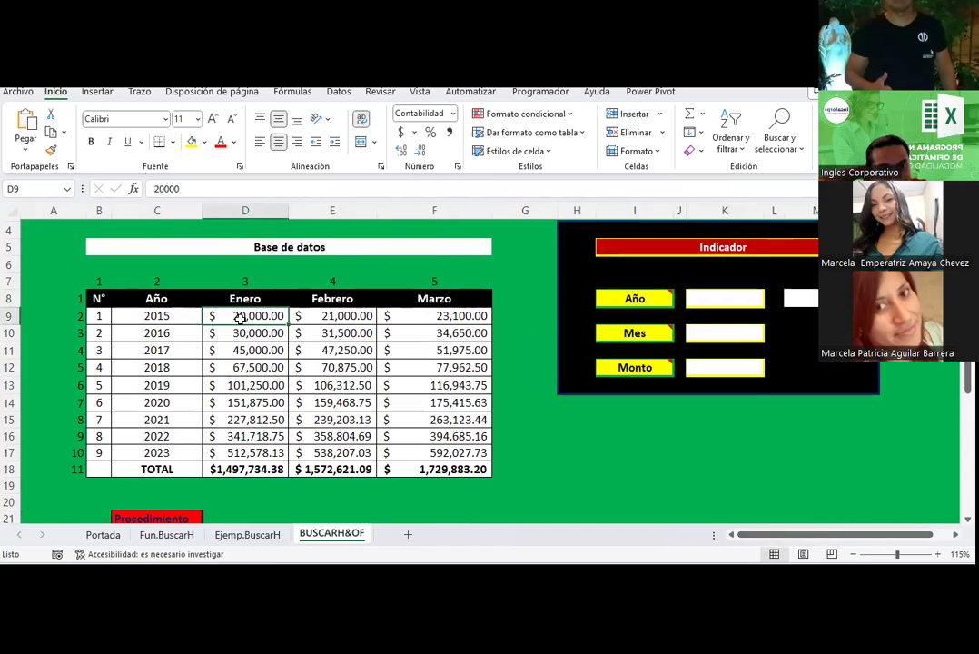
pyautogui.moveTo(214, 299)
pyautogui.mouseDown()
pyautogui.moveTo(508, 304)
pyautogui.moveTo(450, 297)
pyautogui.mouseUp()
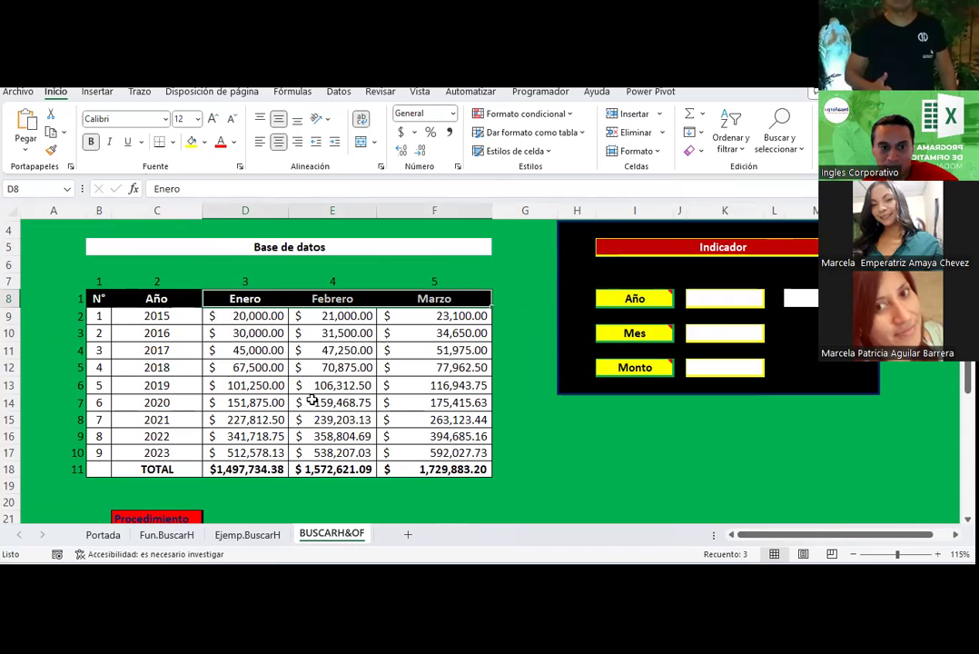
pyautogui.click(261, 471)
pyautogui.moveTo(262, 471); pyautogui.dragTo(459, 469)
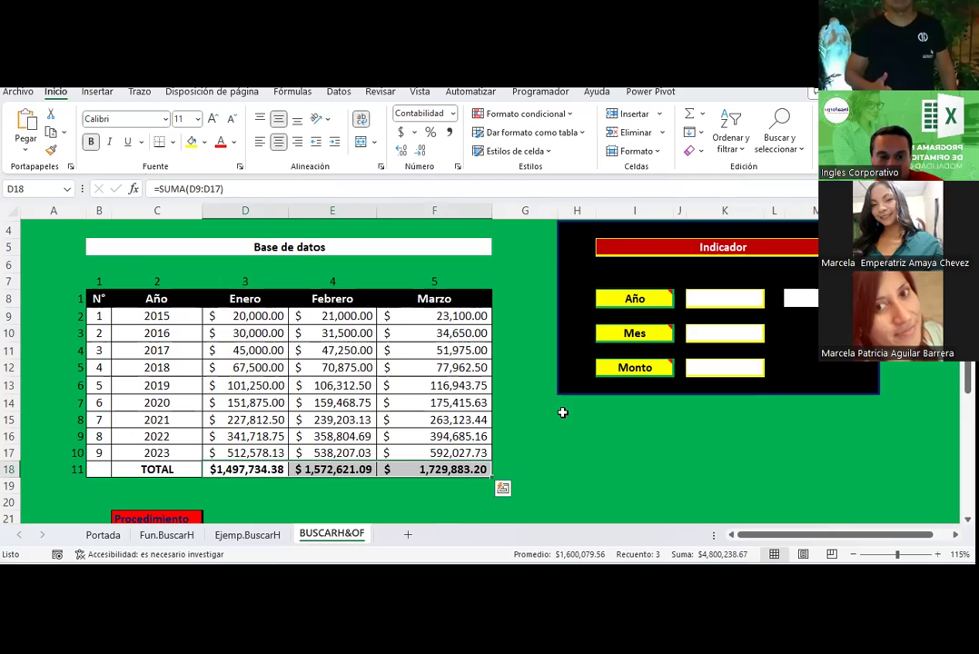
pyautogui.click(231, 318)
pyautogui.click(241, 333)
pyautogui.click(241, 351)
pyautogui.click(240, 367)
pyautogui.click(246, 386)
pyautogui.click(245, 401)
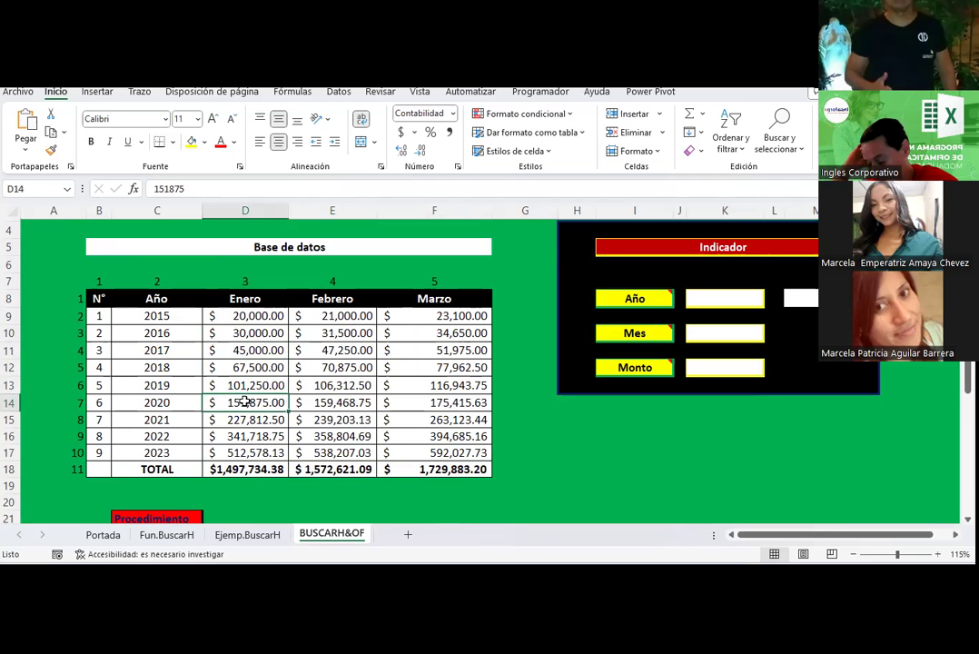
pyautogui.scroll(-2, 258, 317)
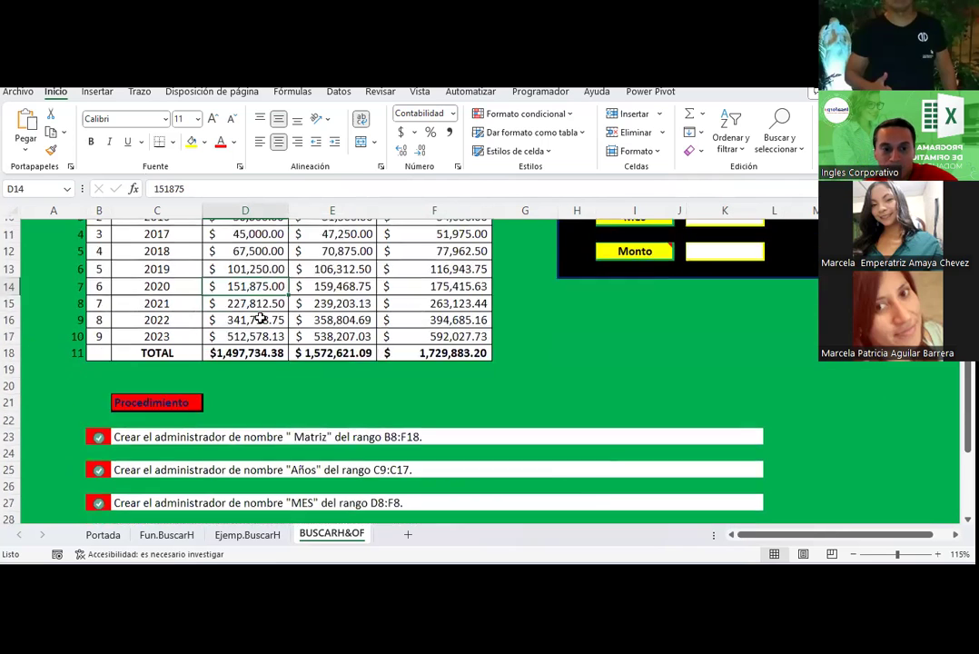
pyautogui.scroll(-2, 221, 328)
pyautogui.scroll(-1, 221, 340)
pyautogui.scroll(-1, 221, 341)
pyautogui.scroll(1, 220, 339)
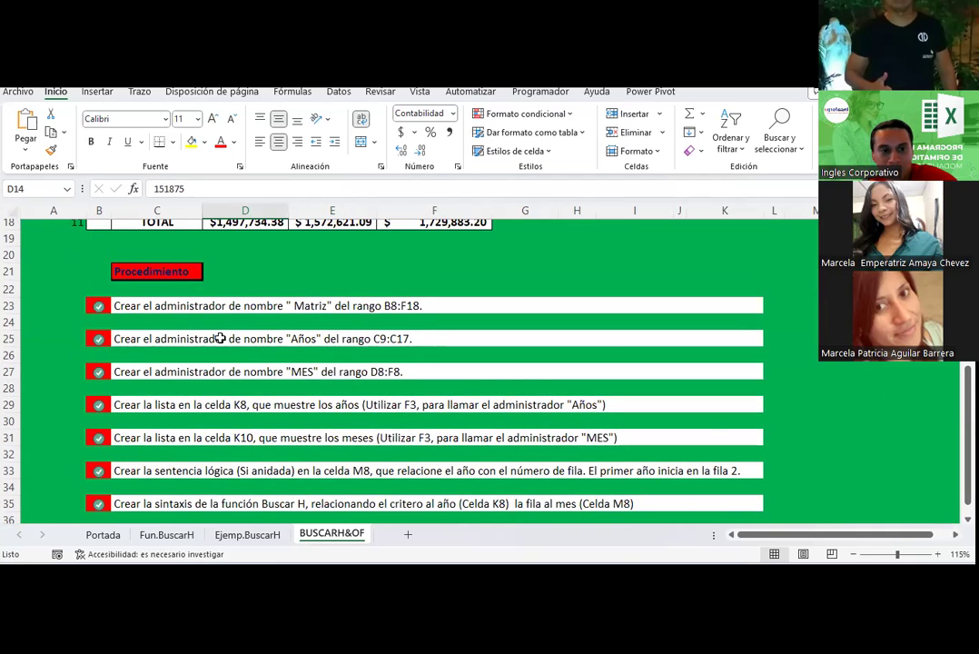
pyautogui.scroll(1, 219, 338)
pyautogui.scroll(-2, 220, 338)
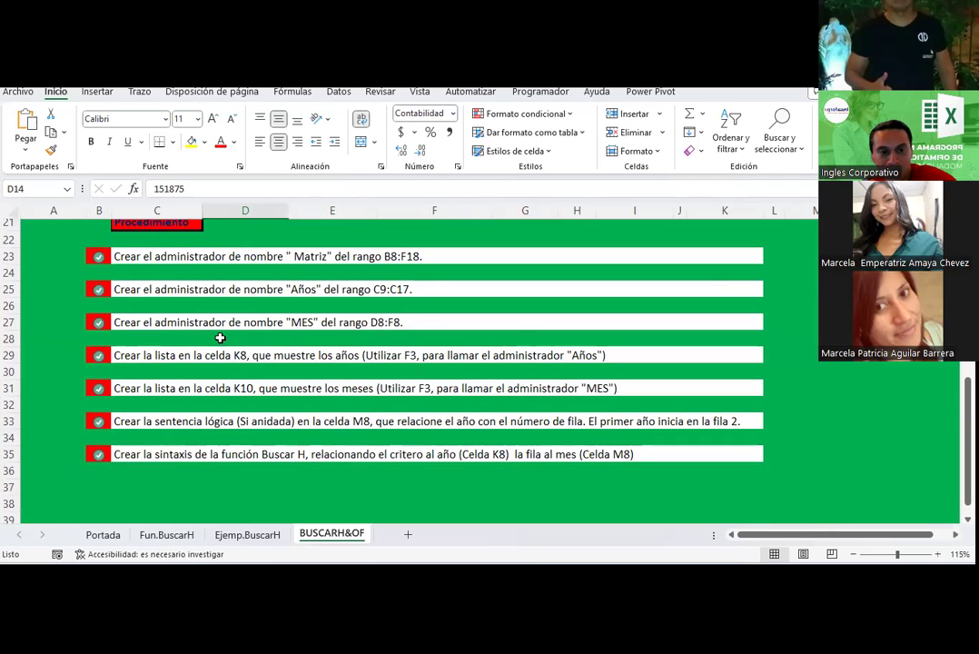
pyautogui.scroll(2, 220, 338)
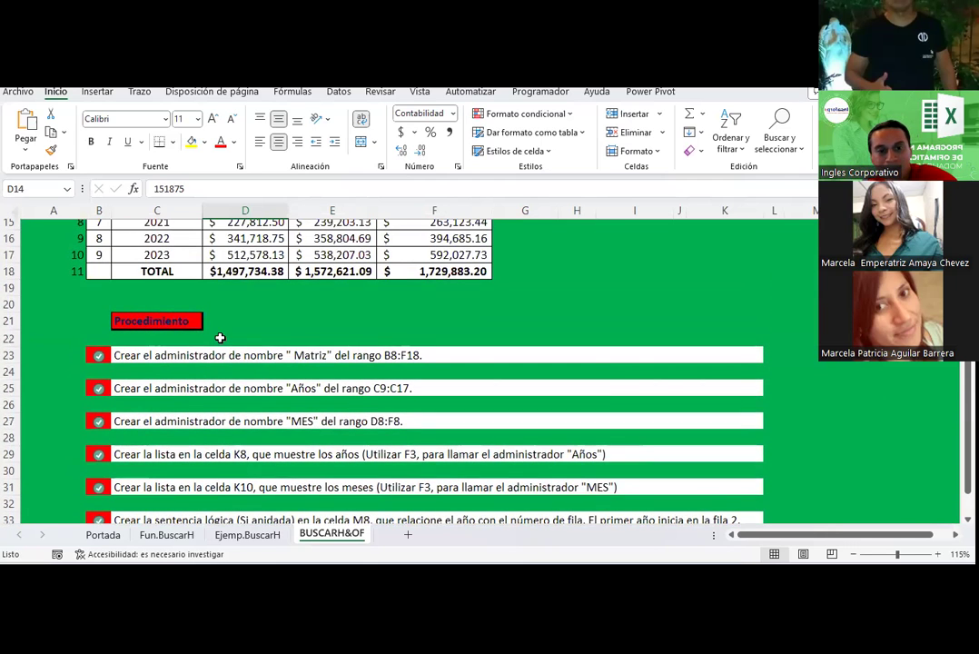
pyautogui.scroll(2, 219, 338)
pyautogui.scroll(1, 220, 338)
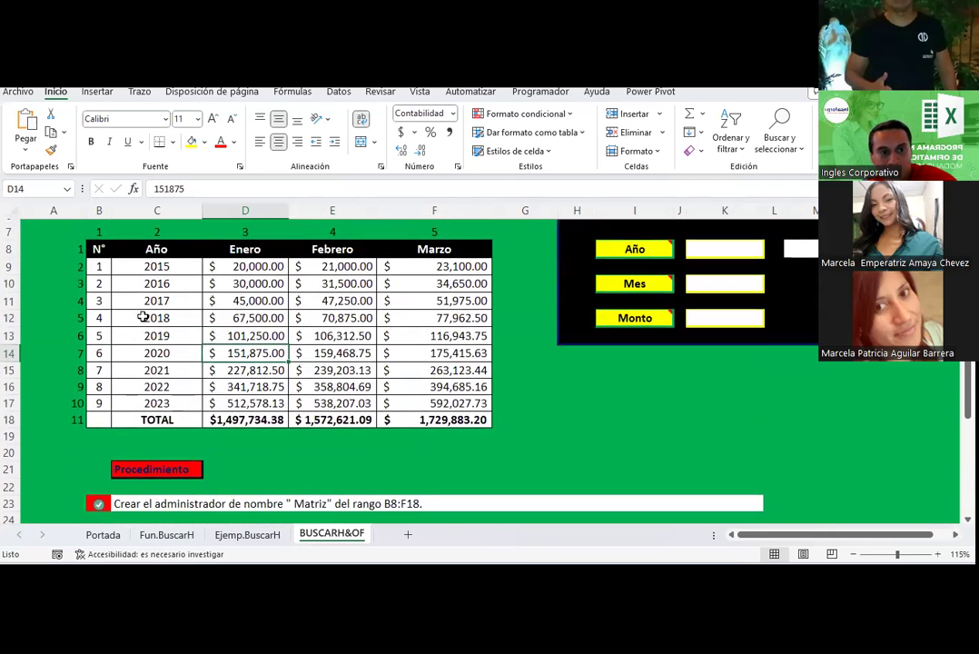
# Name the data table range B8:F18 'Matriz' in the Name Box.
pyautogui.moveTo(98, 248)
pyautogui.mouseDown()
pyautogui.moveTo(193, 268)
pyautogui.moveTo(389, 350)
pyautogui.moveTo(429, 404)
pyautogui.moveTo(427, 418)
pyautogui.mouseUp()
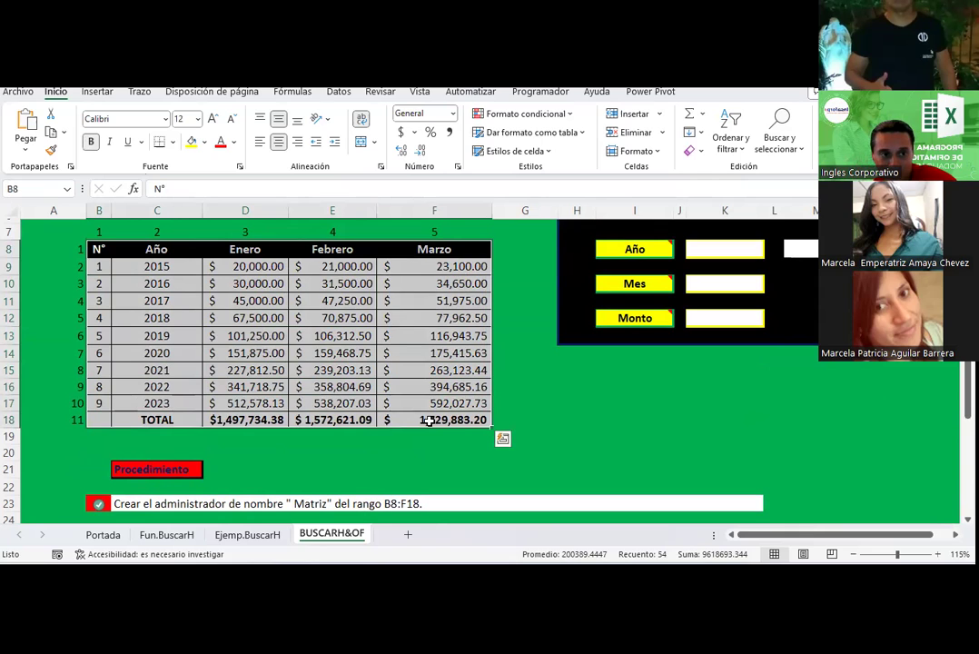
pyautogui.scroll(-3, 421, 424)
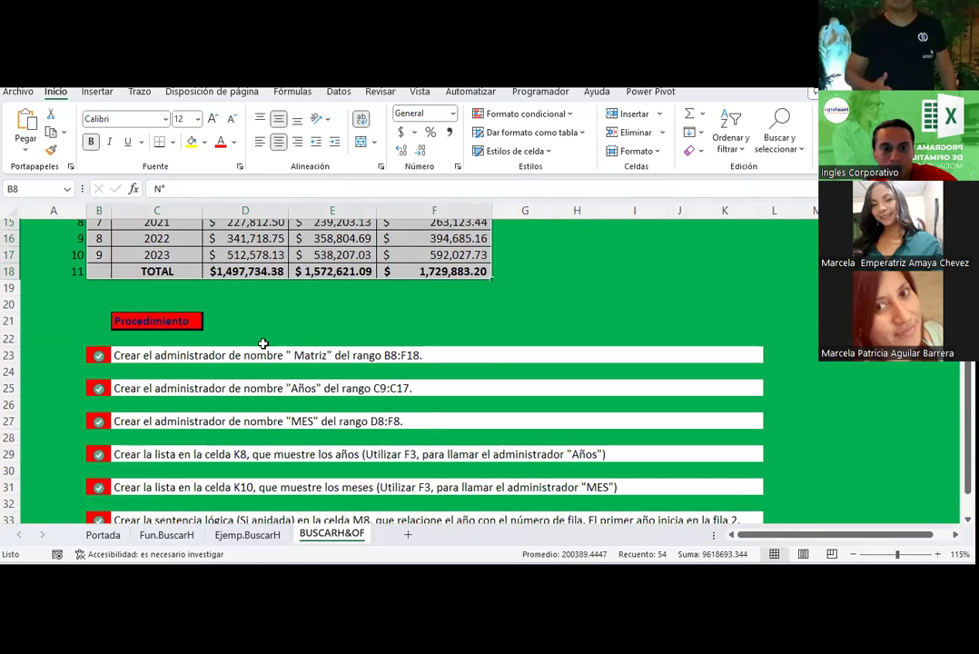
pyautogui.scroll(2, 178, 273)
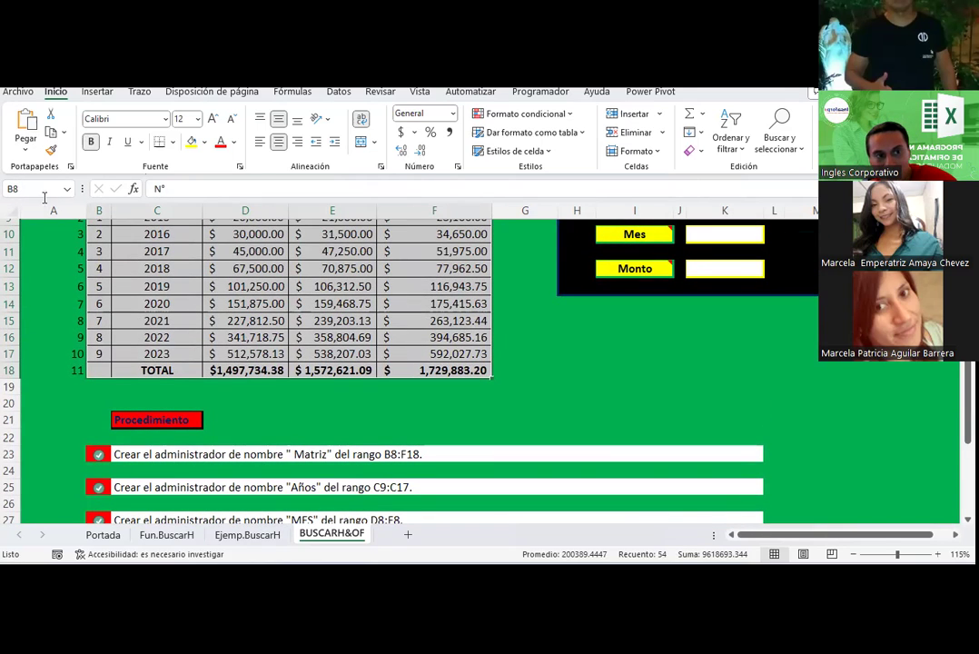
pyautogui.click(31, 188)
pyautogui.write('Matriz')
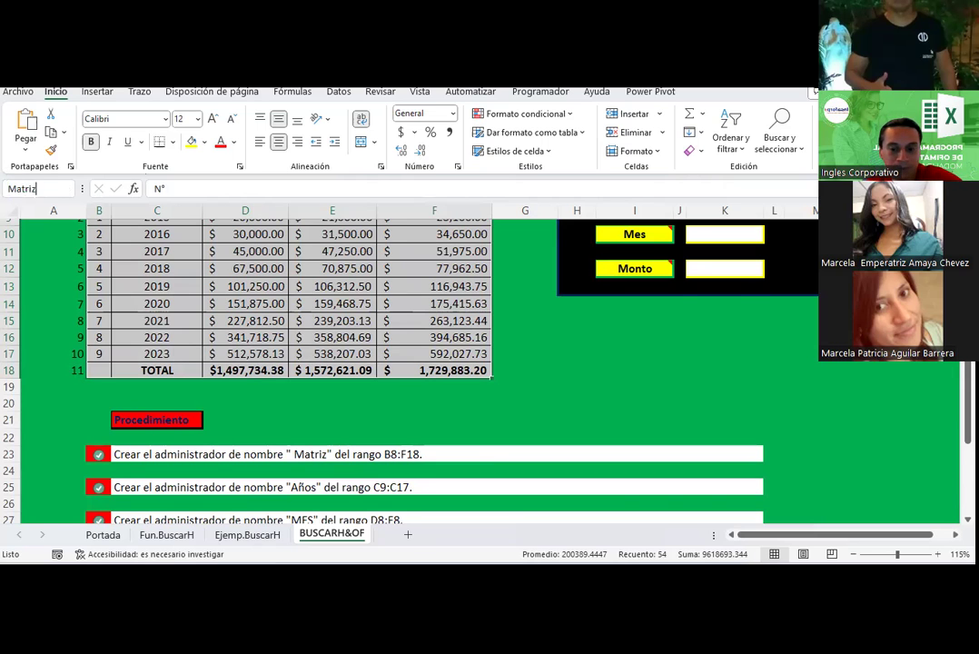
# Reselect the table to confirm it is named Matriz, then clear the selection.
pyautogui.scroll(3, 491, 364)
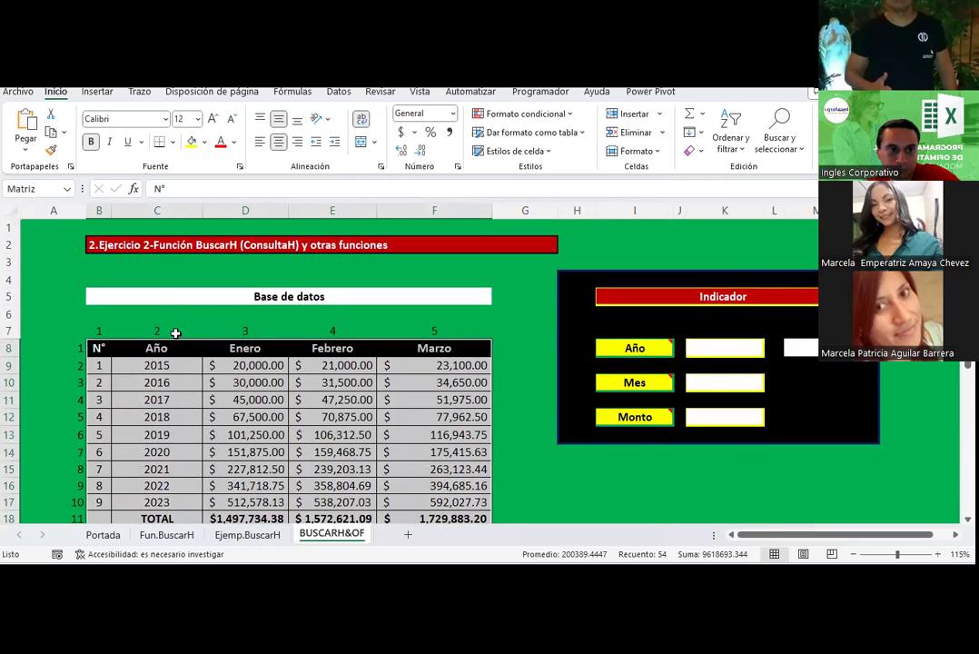
pyautogui.click(212, 399)
pyautogui.scroll(-1, 208, 376)
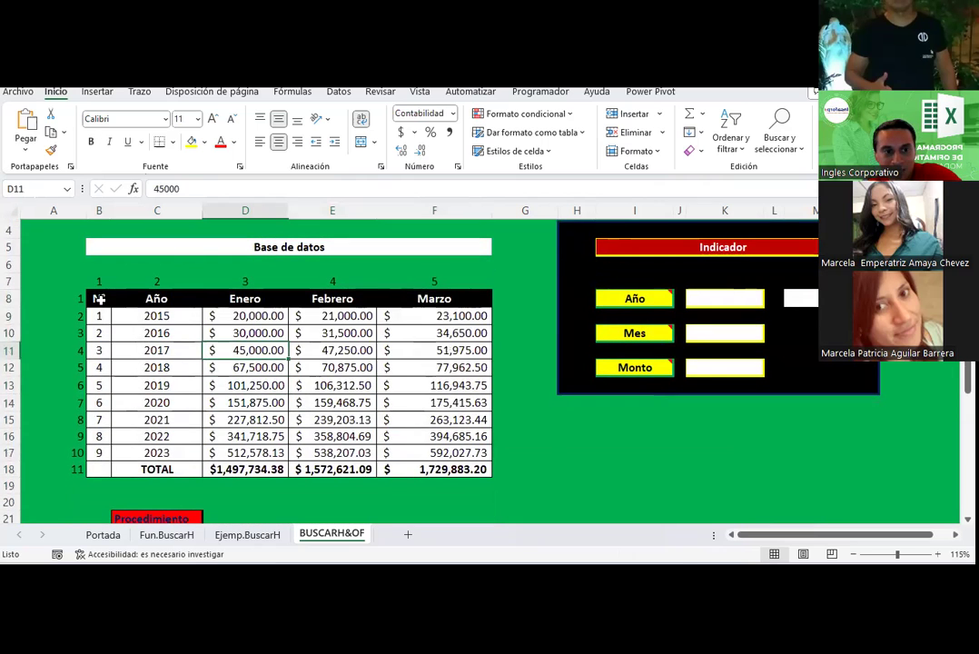
pyautogui.moveTo(99, 299); pyautogui.dragTo(453, 467)
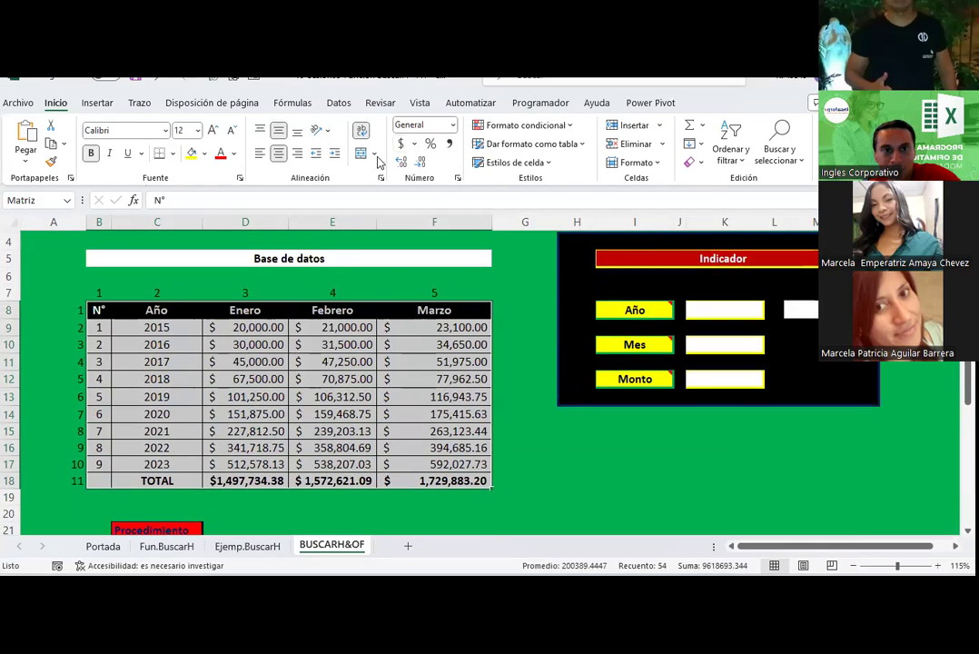
pyautogui.click(507, 295)
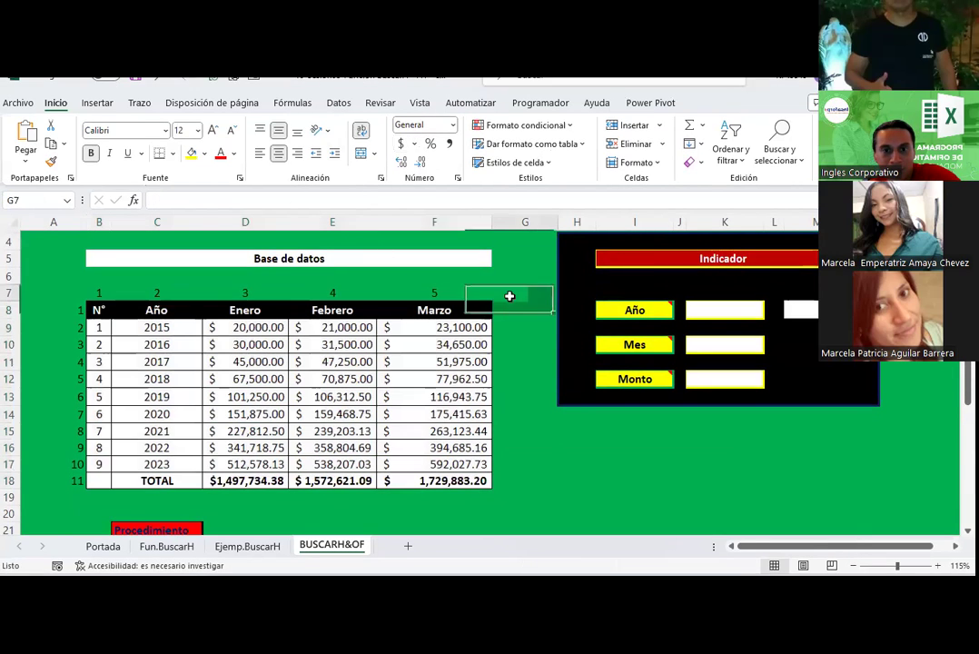
pyautogui.click(339, 102)
# Give the Matriz name the comment 'Tabla de ventas trimestral desde el 2015 al 2023'.
pyautogui.click(292, 103)
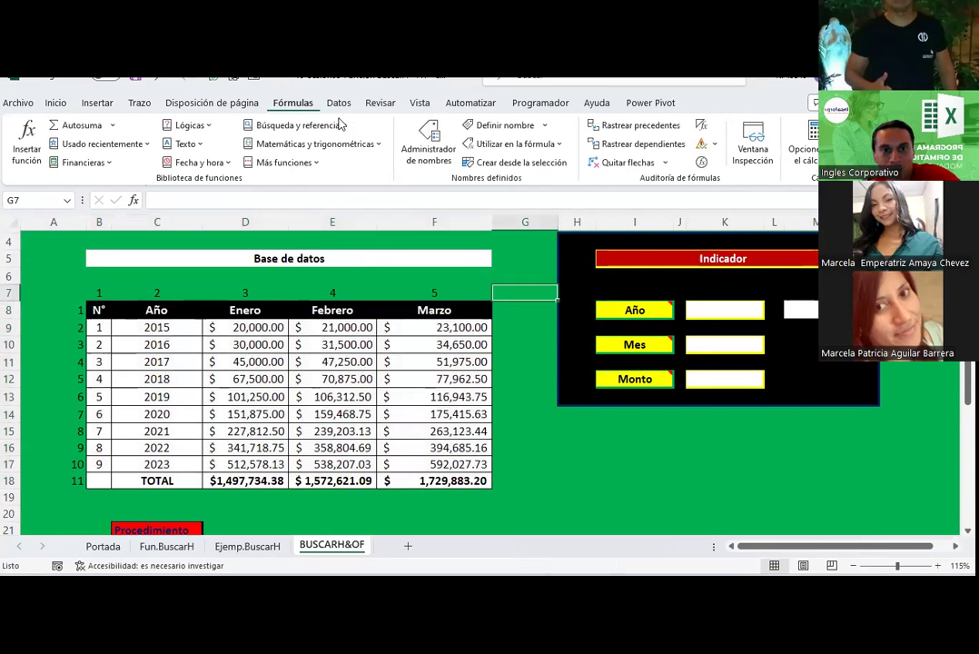
pyautogui.click(442, 160)
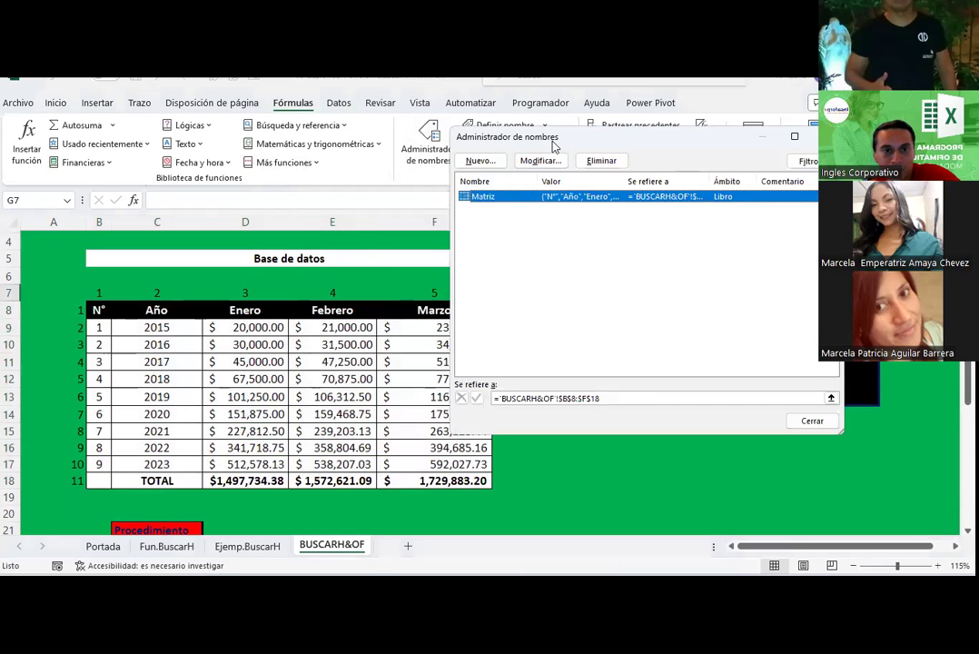
pyautogui.moveTo(554, 145); pyautogui.dragTo(262, 145)
pyautogui.doubleClick(233, 197)
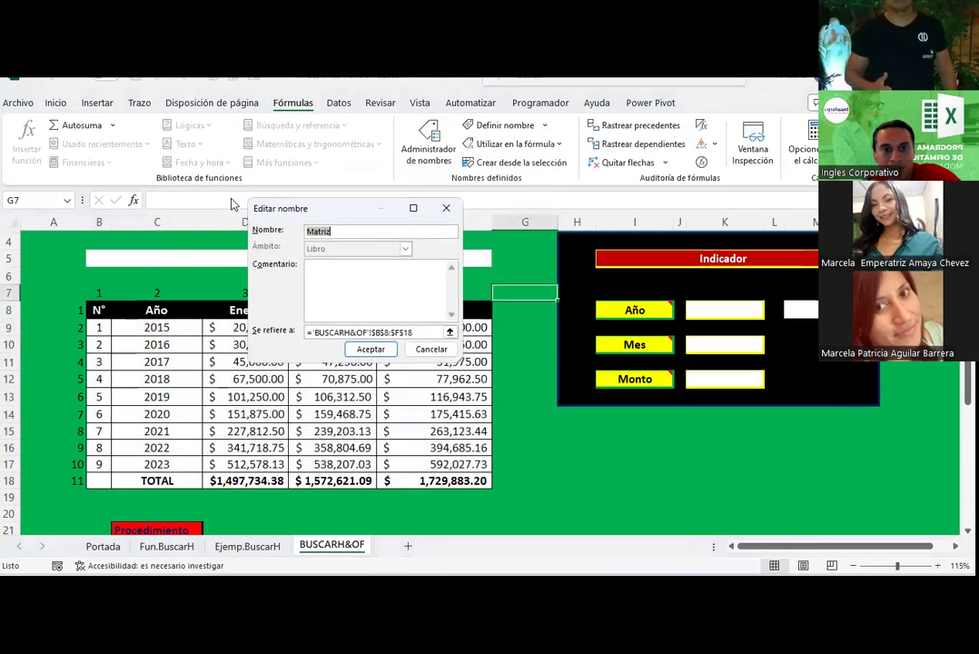
pyautogui.click(336, 230)
pyautogui.click(322, 269)
pyautogui.write('Tabla de ventas desde el 2015 al')
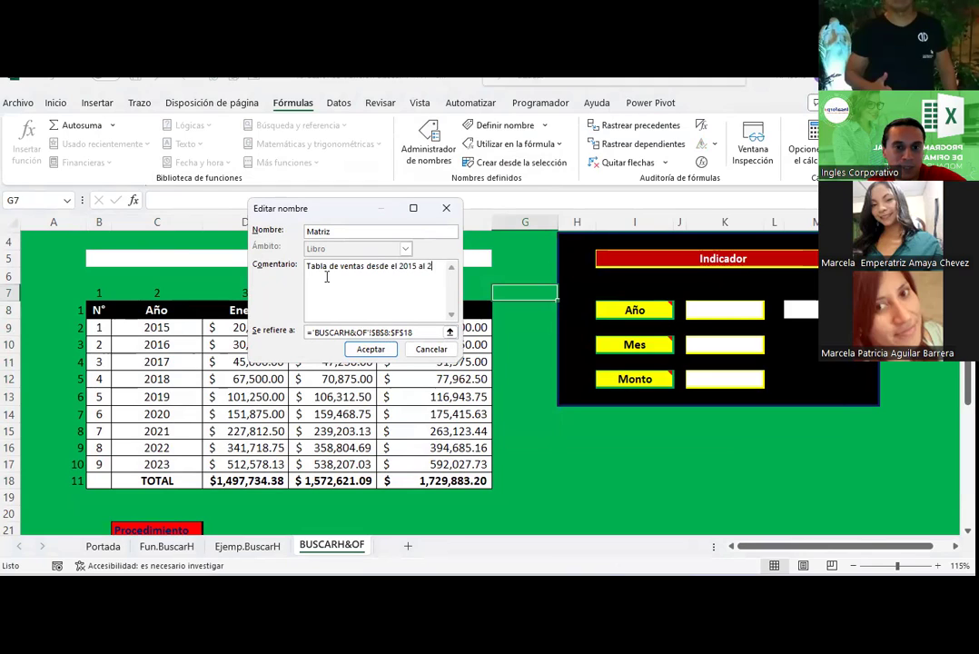
pyautogui.write('2023')
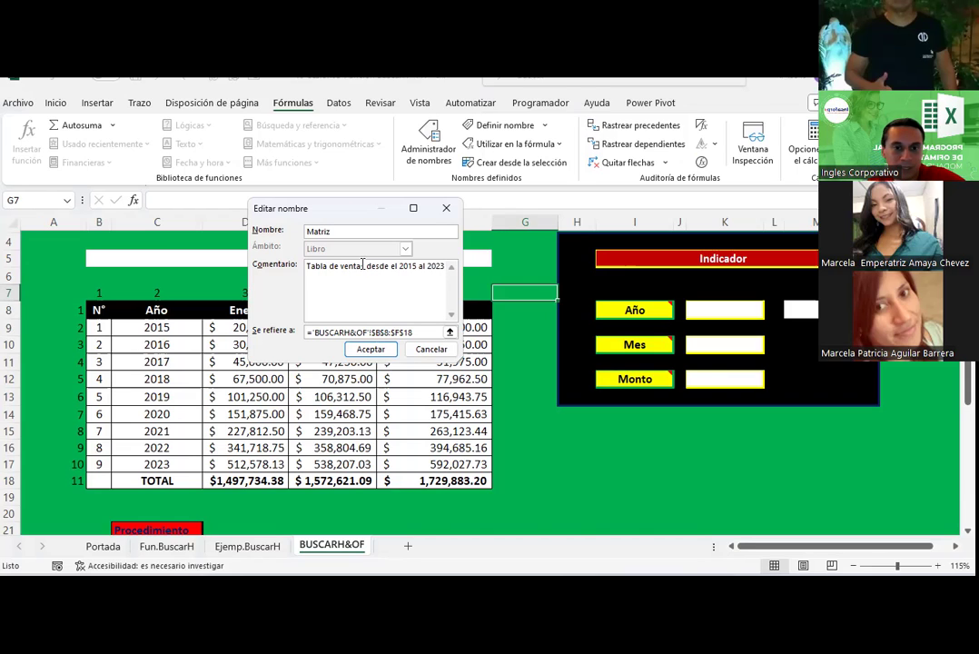
pyautogui.write('ra')
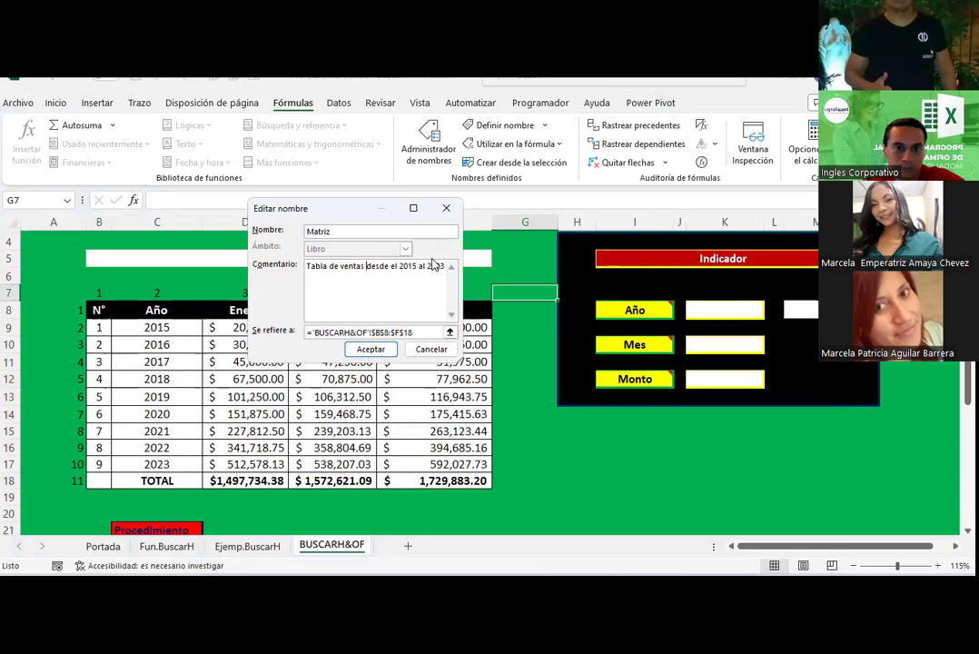
pyautogui.write('trimestral')
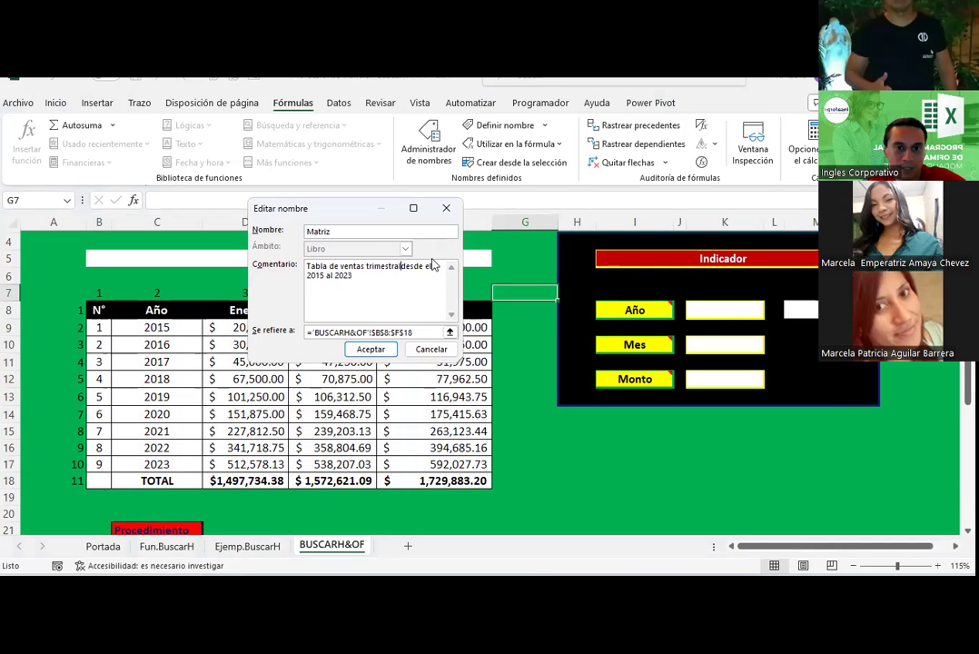
pyautogui.click(371, 349)
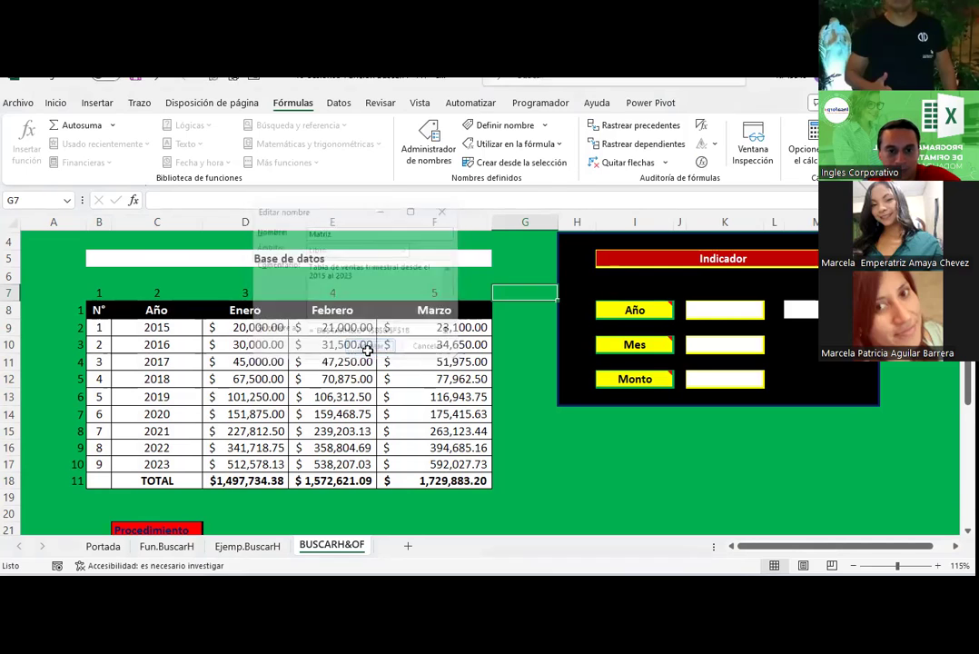
pyautogui.click(536, 423)
pyautogui.click(561, 443)
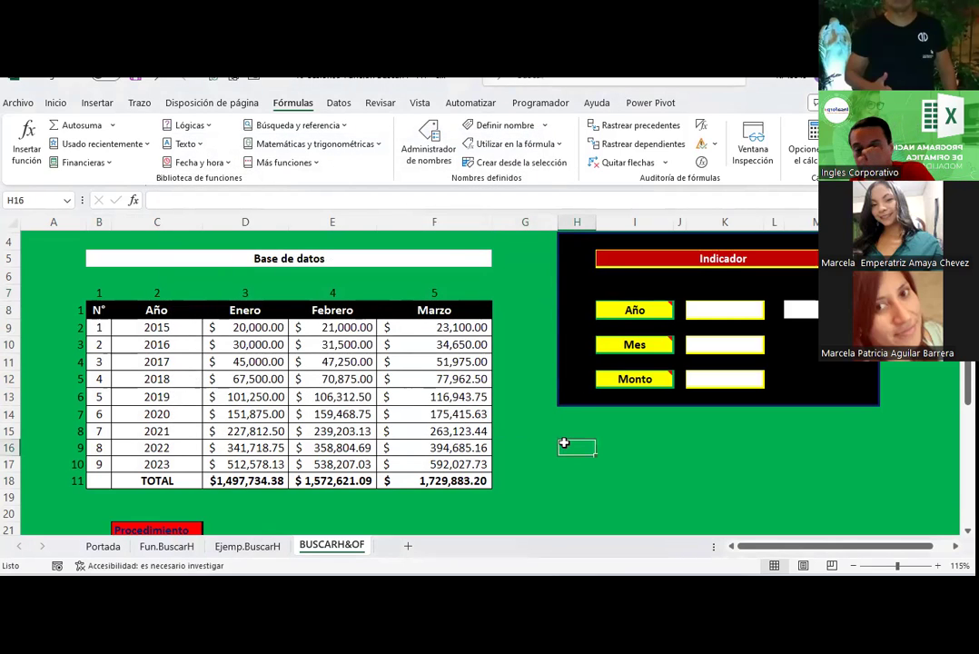
# Select the year cells C8:C17 and name them 'Años' in the Name Box.
pyautogui.scroll(-2, 544, 370)
pyautogui.scroll(-1, 540, 370)
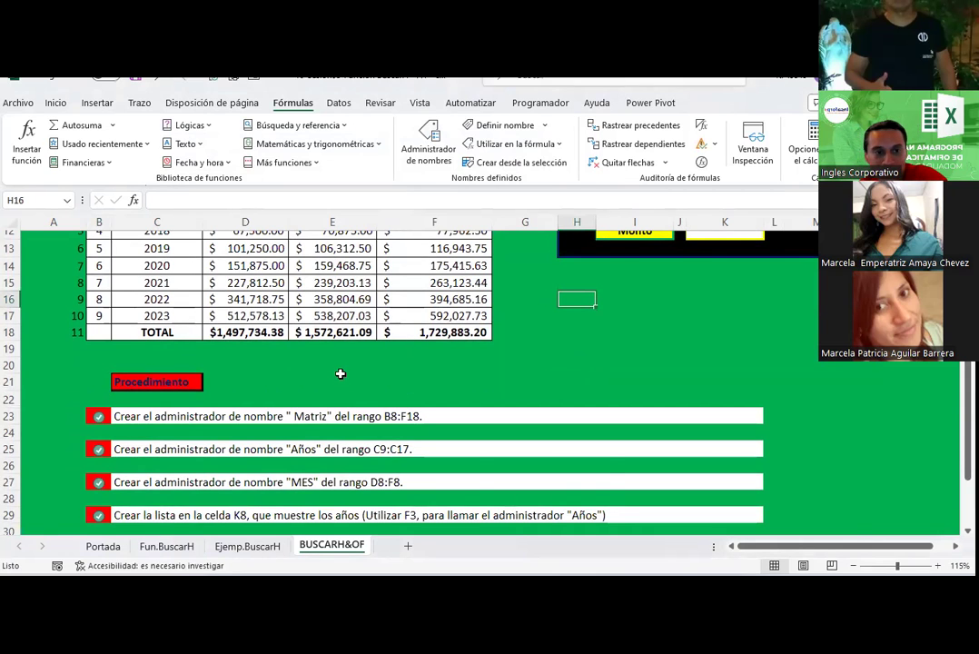
pyautogui.scroll(1, 287, 349)
pyautogui.scroll(1, 287, 349)
pyautogui.moveTo(156, 261); pyautogui.dragTo(157, 411)
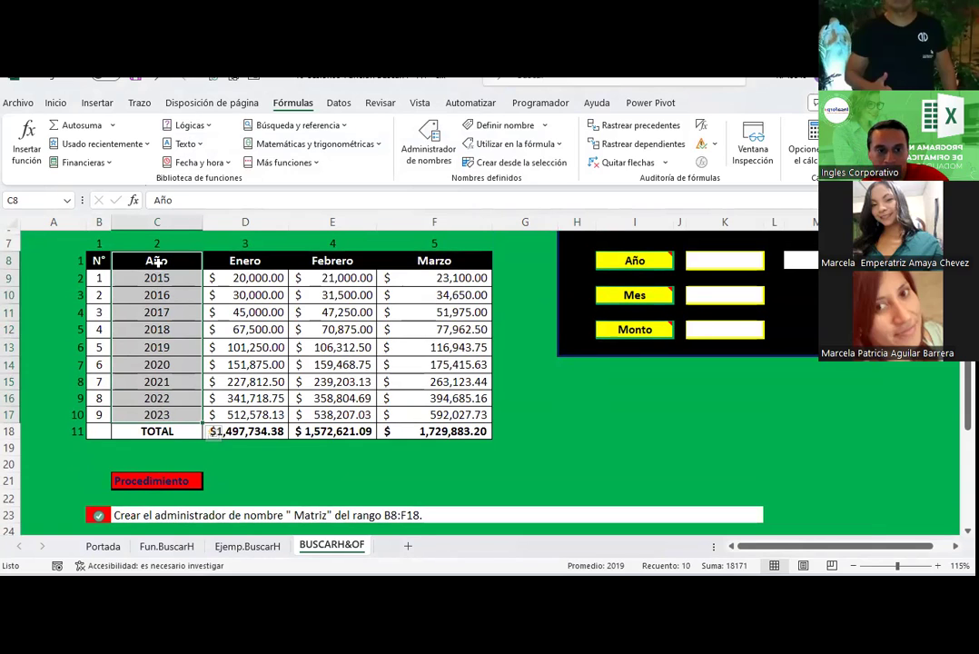
pyautogui.click(157, 260)
pyautogui.moveTo(157, 260)
pyautogui.mouseDown()
pyautogui.moveTo(125, 364)
pyautogui.moveTo(153, 411)
pyautogui.mouseUp()
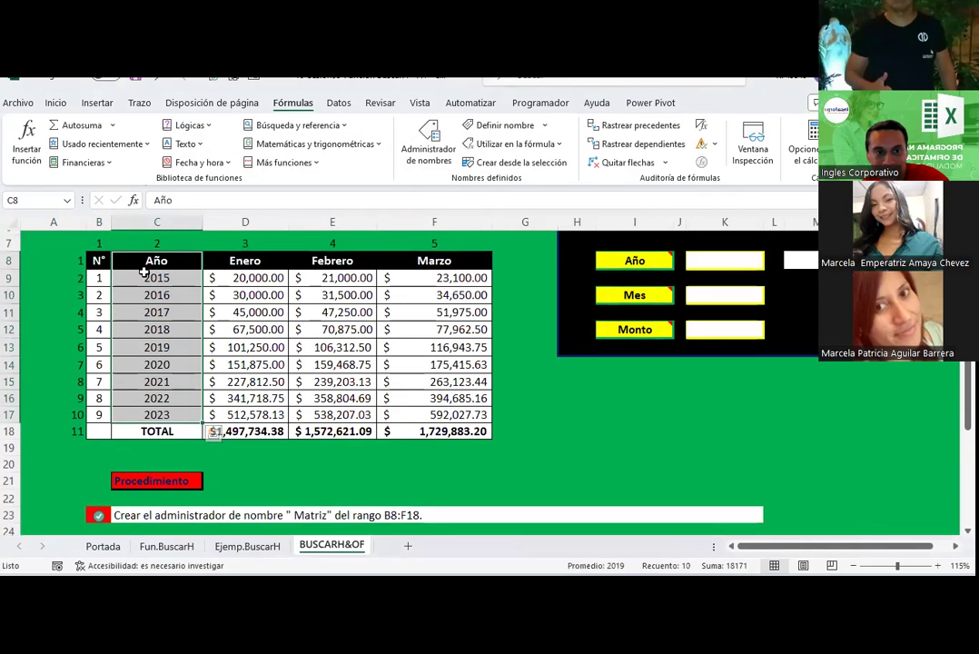
pyautogui.click(41, 199)
pyautogui.write('Años')
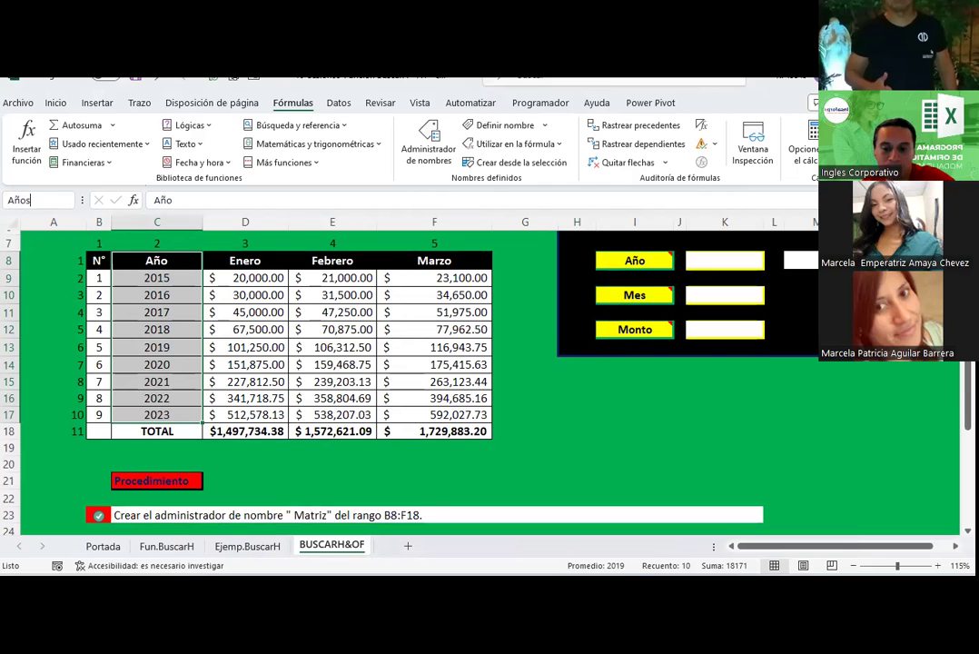
pyautogui.press('Return')
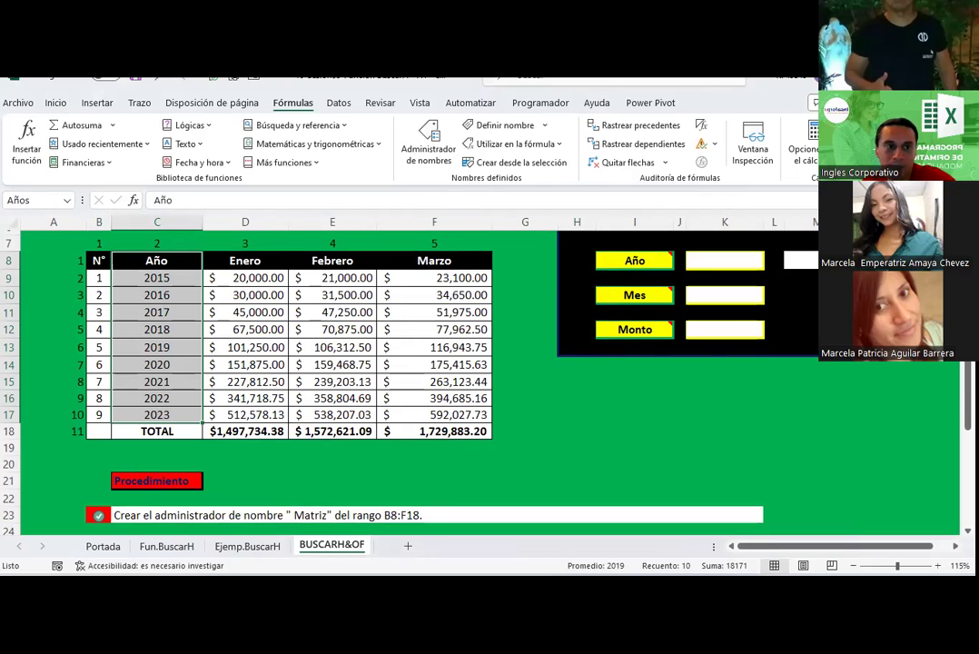
pyautogui.click(186, 310)
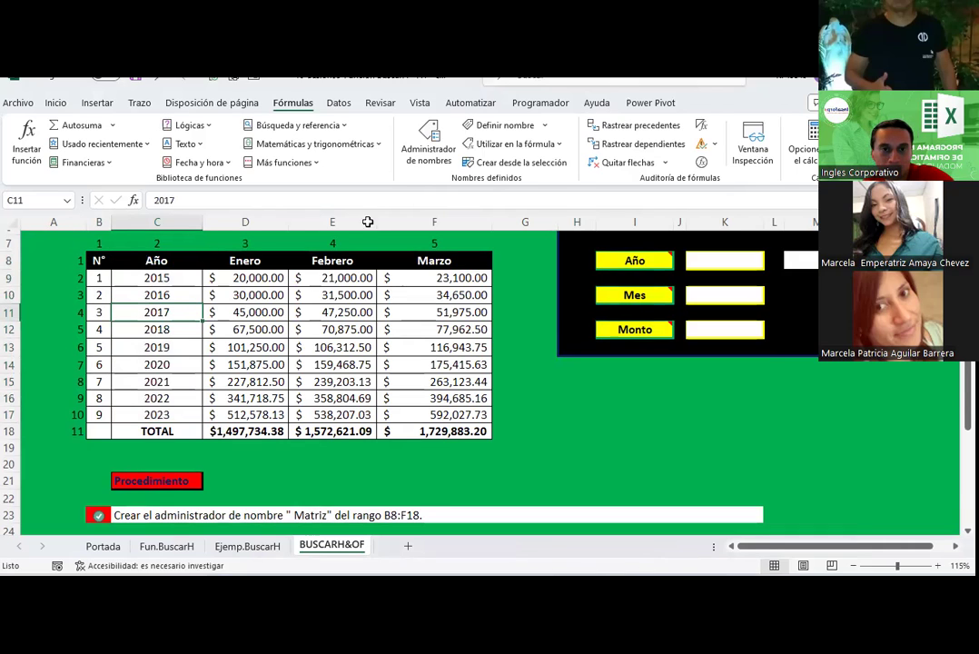
# Verify the Años name in the Name Manager and review the MES instruction.
pyautogui.click(429, 134)
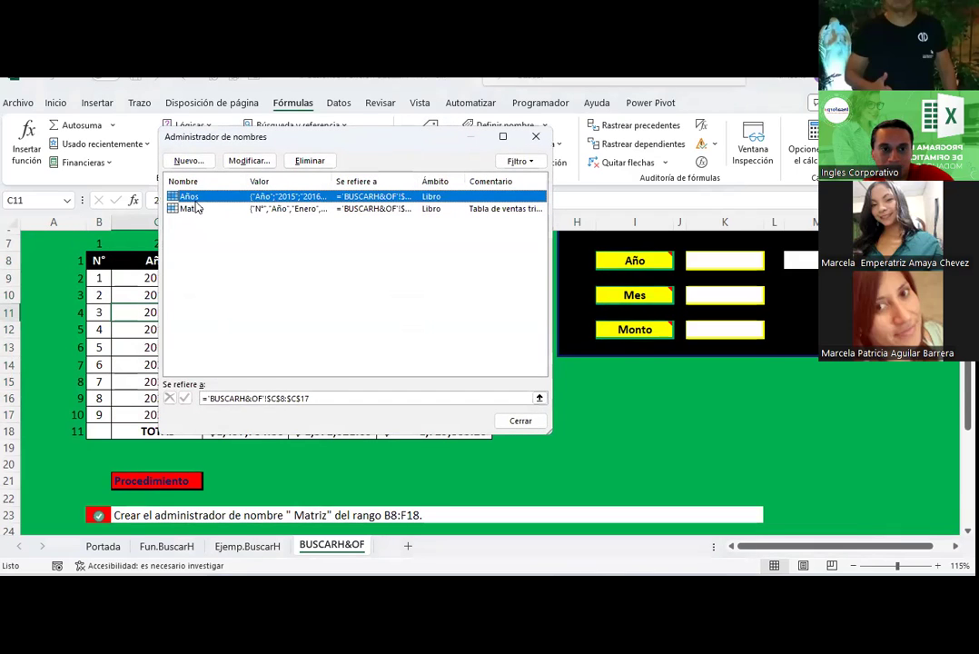
pyautogui.click(518, 420)
pyautogui.scroll(-3, 455, 355)
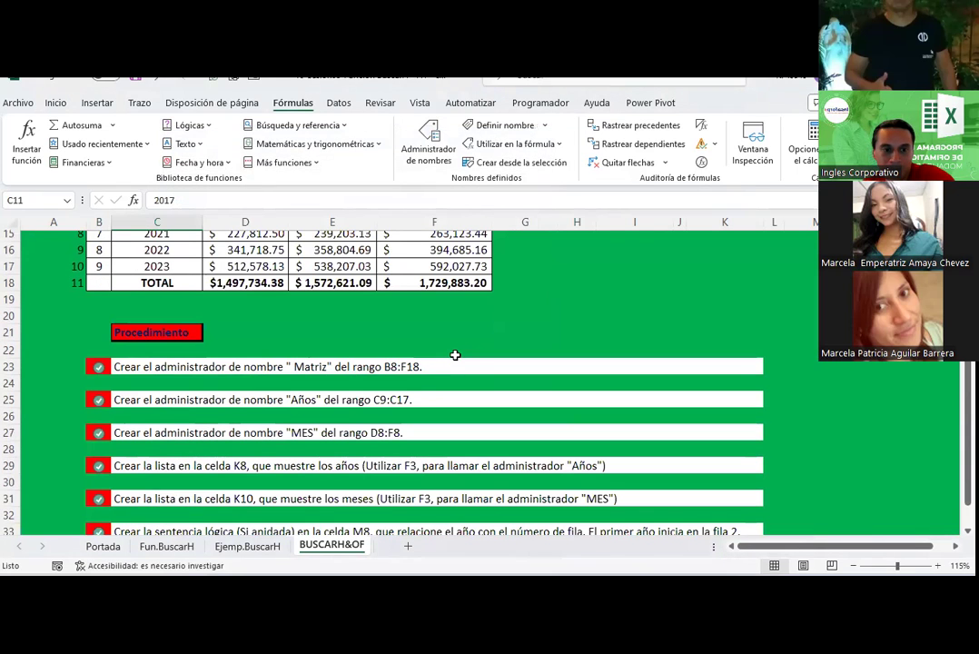
pyautogui.click(311, 433)
pyautogui.scroll(4, 357, 404)
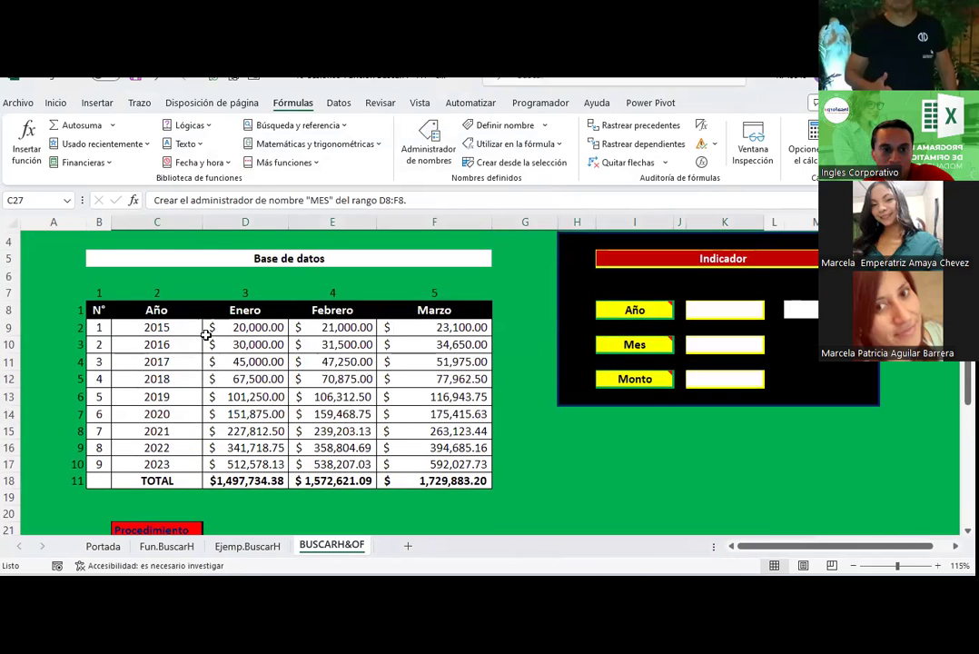
# Name the month headers D8:F8 (Enero to Marzo) 'Mes'.
pyautogui.moveTo(243, 313); pyautogui.dragTo(417, 312)
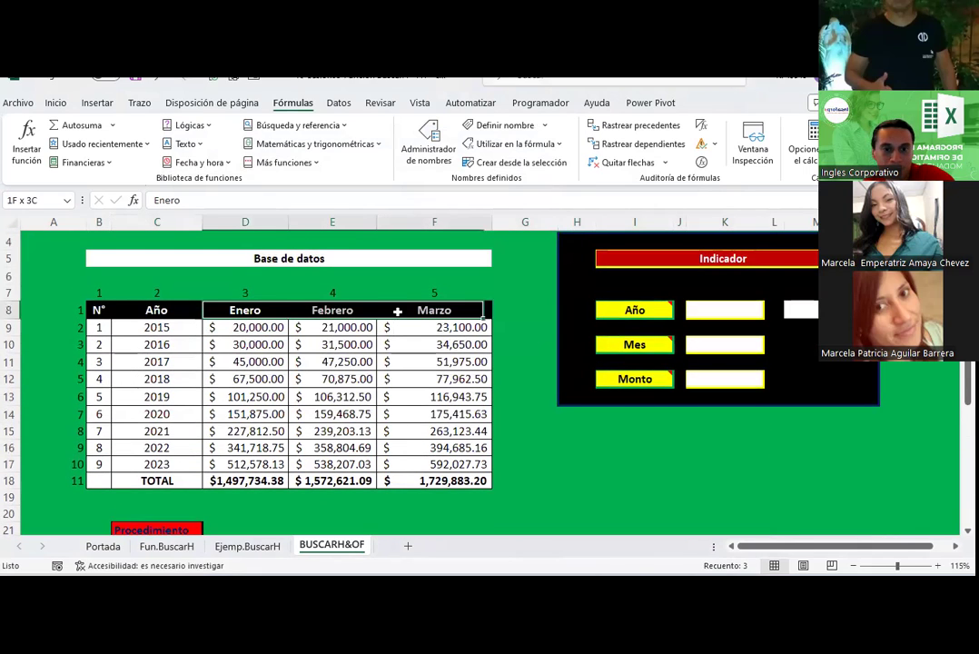
pyautogui.click(18, 200)
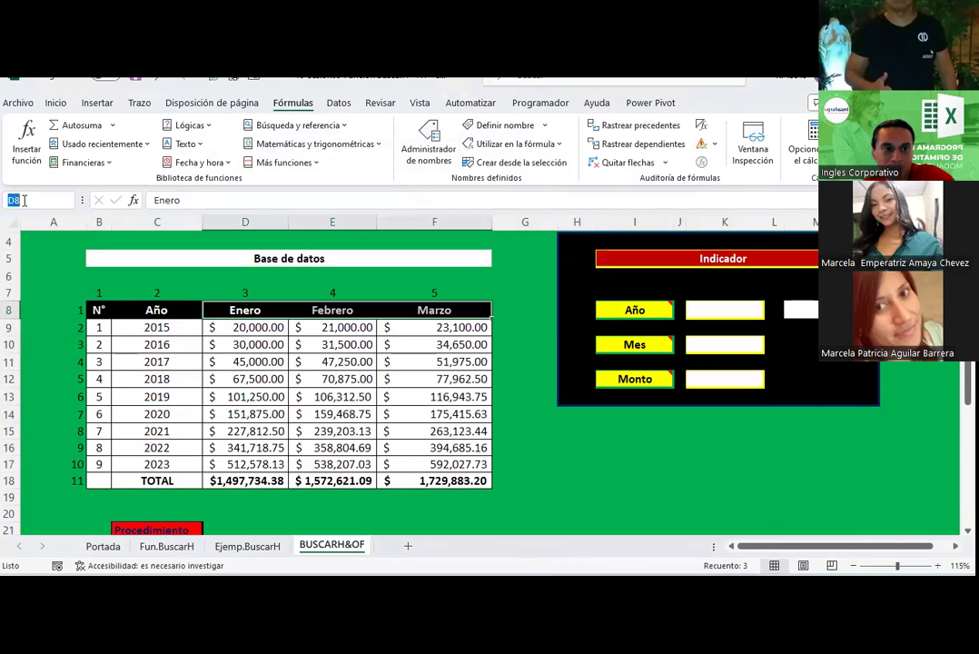
pyautogui.write('mes')
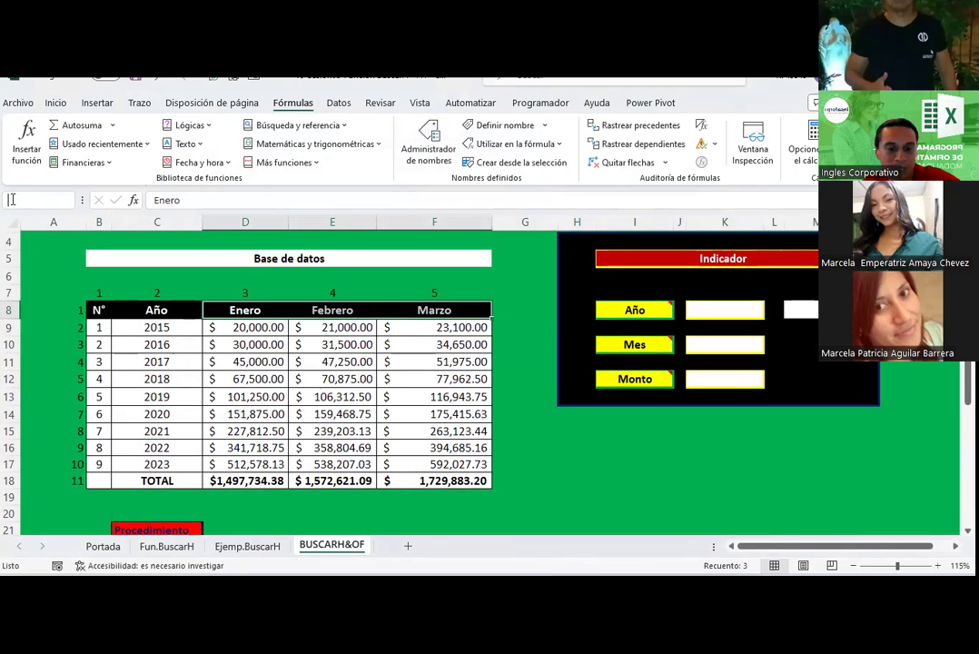
pyautogui.write('Mes')
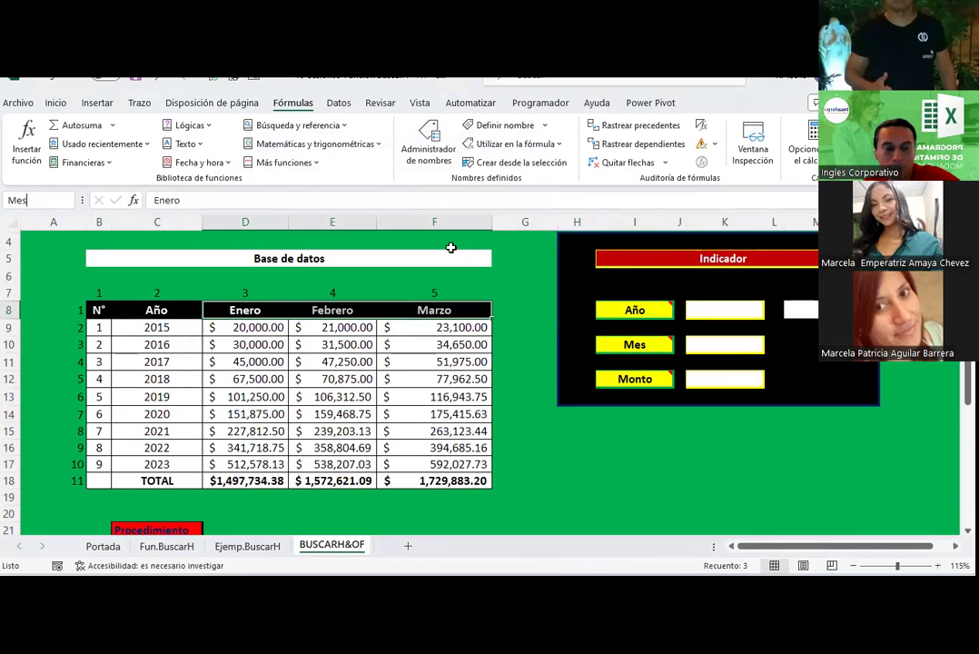
pyautogui.scroll(-5, 377, 314)
pyautogui.click(345, 318)
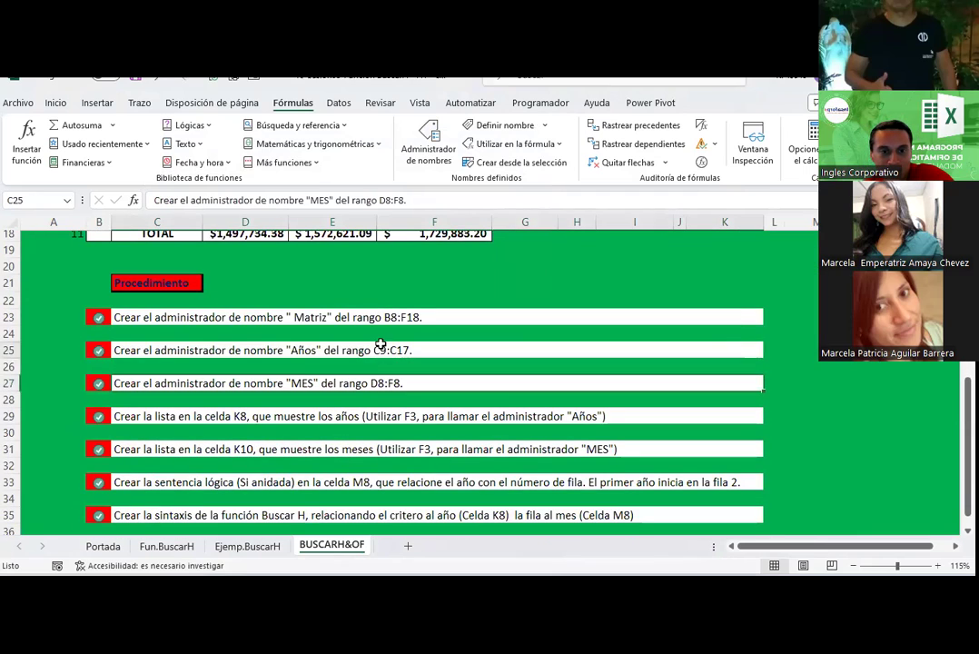
pyautogui.click(498, 284)
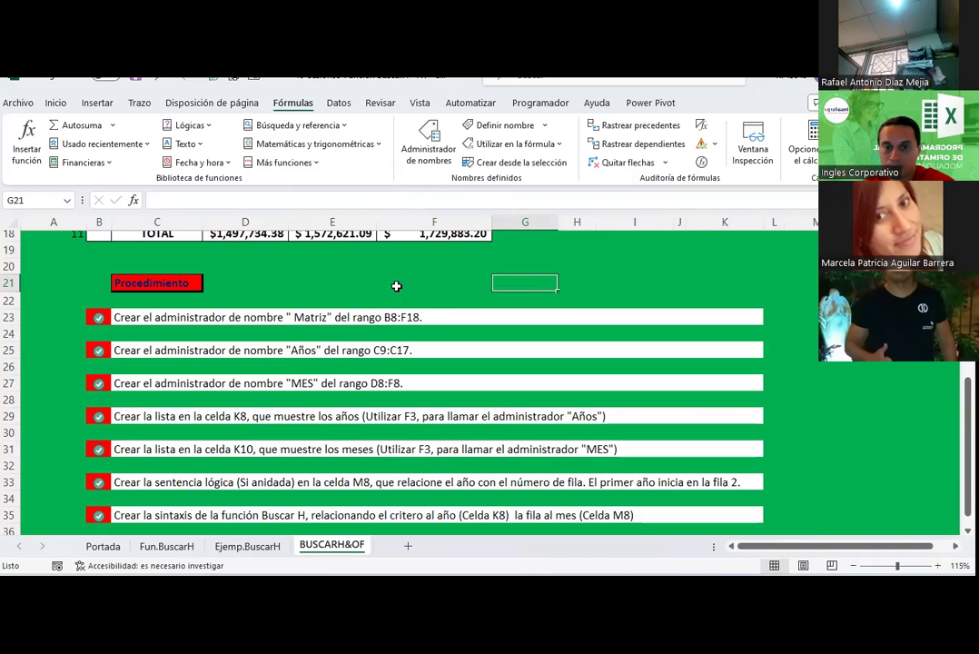
# Fill the Matriz, Años and MES instruction cells C23, C25 and C27 orange.
pyautogui.click(272, 314)
pyautogui.click(55, 103)
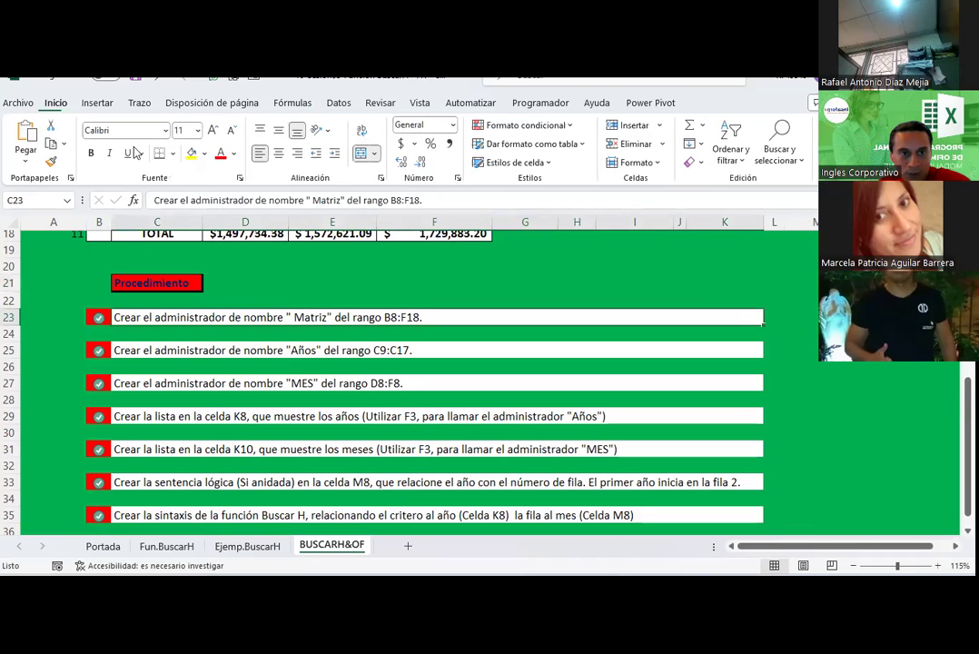
pyautogui.click(204, 153)
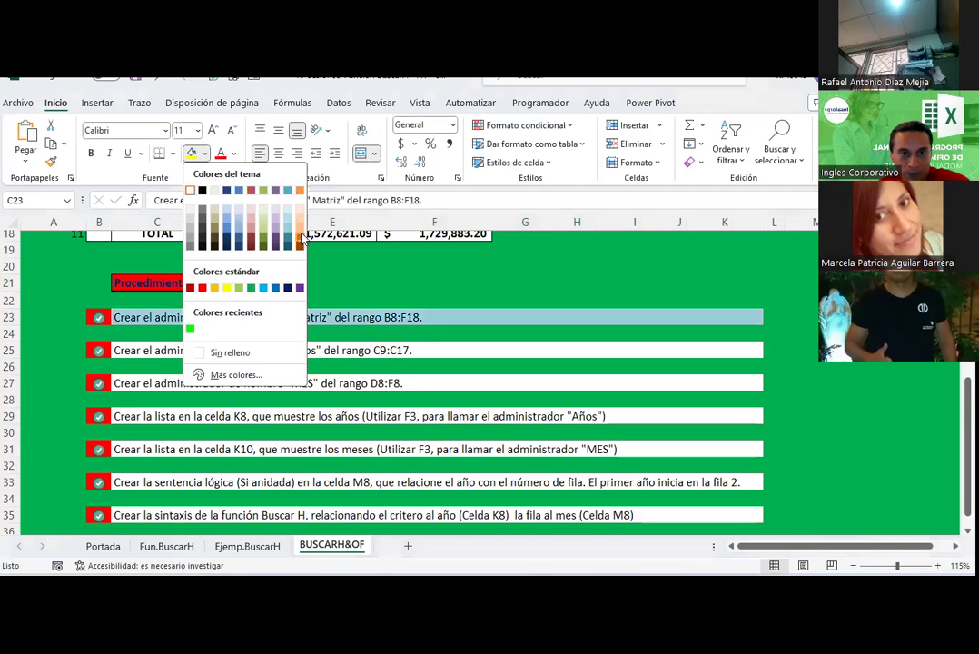
pyautogui.click(300, 190)
pyautogui.click(237, 350)
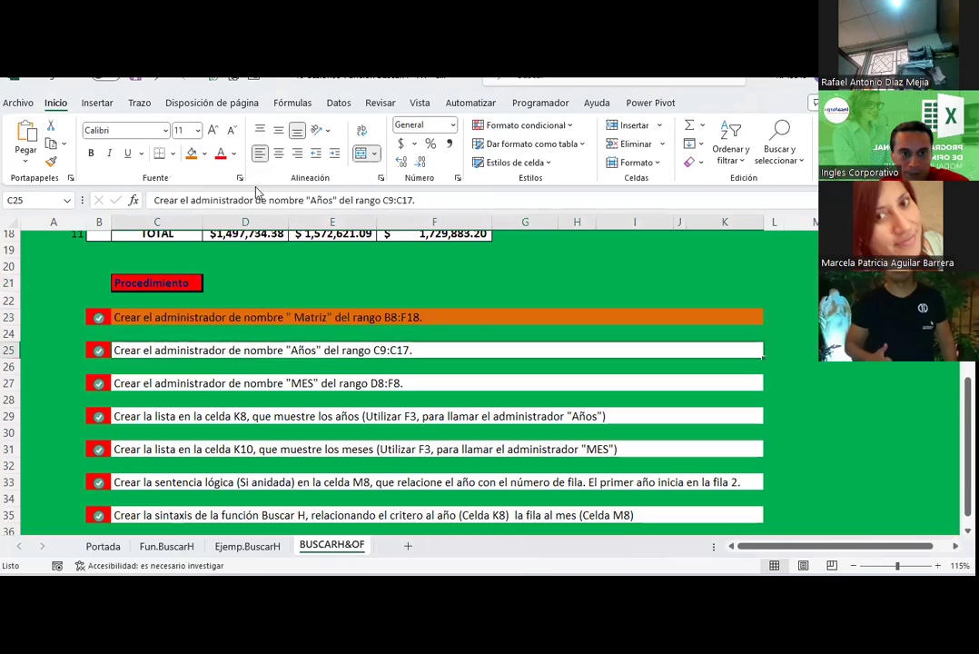
pyautogui.click(191, 153)
pyautogui.click(176, 382)
pyautogui.click(192, 153)
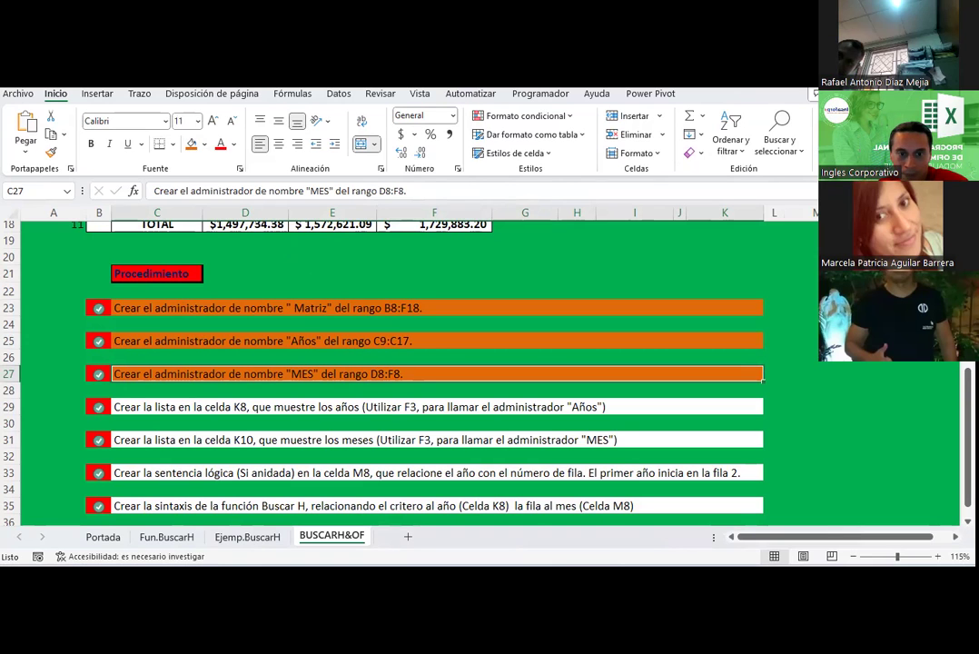
pyautogui.click(581, 345)
# Select the Año value cell K8 and set its data validation to allow a List.
pyautogui.scroll(2, 581, 336)
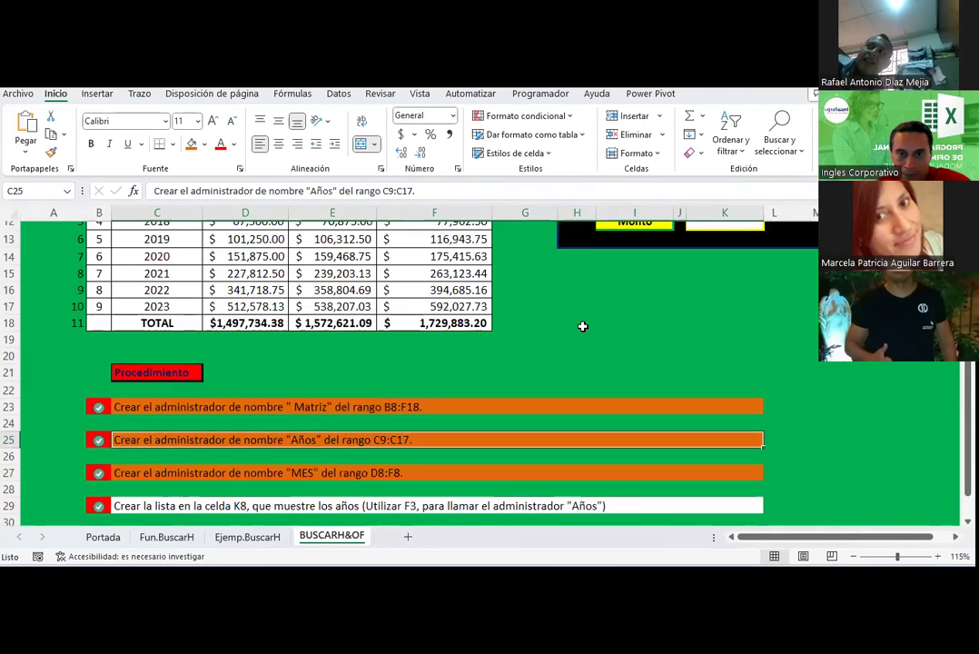
pyautogui.scroll(1, 582, 327)
pyautogui.scroll(1, 581, 327)
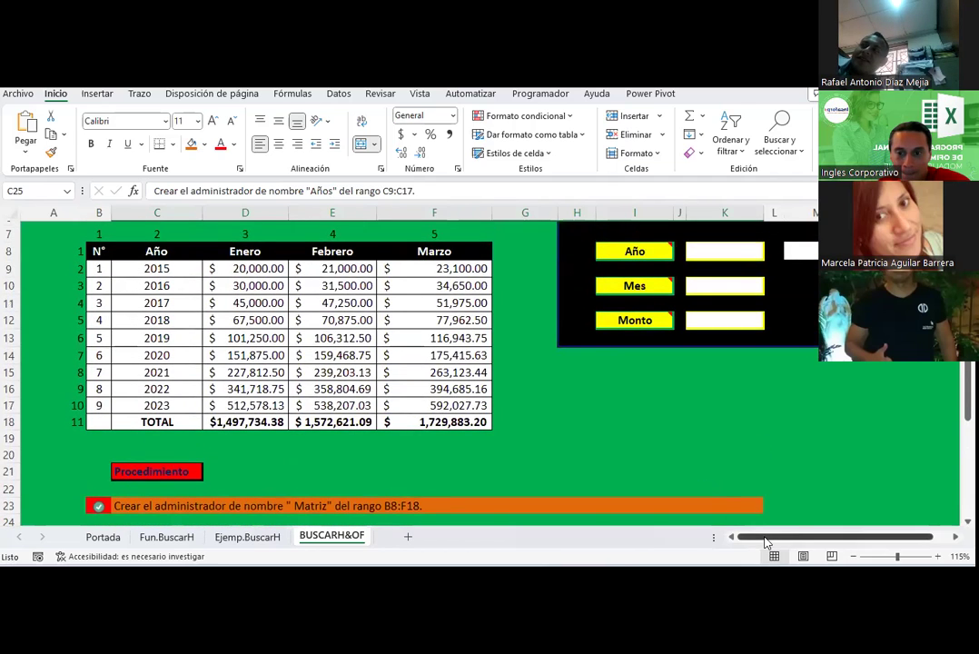
pyautogui.moveTo(789, 537); pyautogui.dragTo(806, 544)
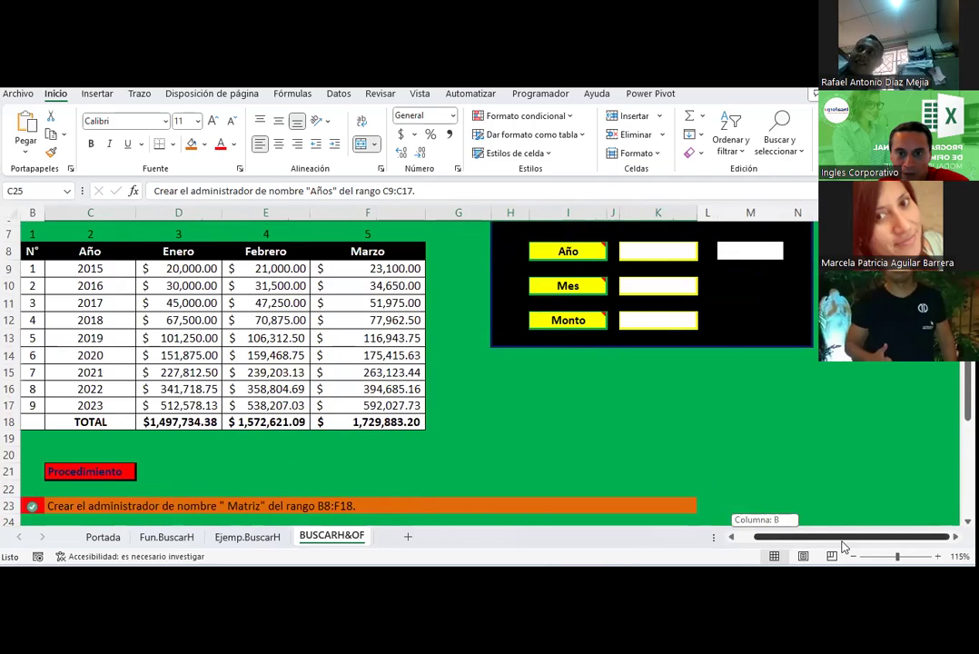
pyautogui.scroll(1, 632, 388)
pyautogui.click(636, 297)
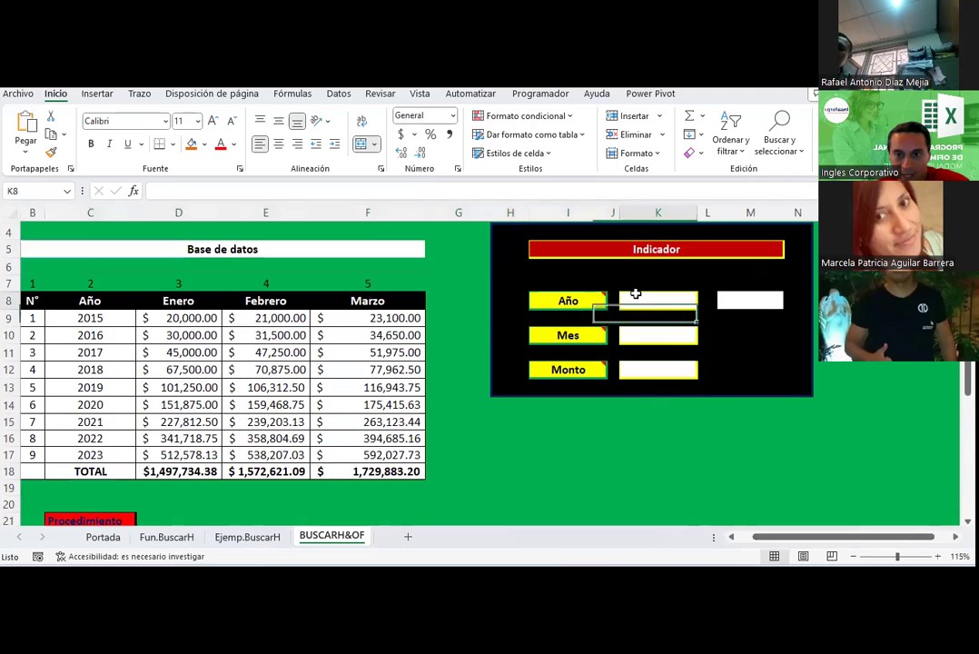
pyautogui.moveTo(636, 294); pyautogui.dragTo(626, 311)
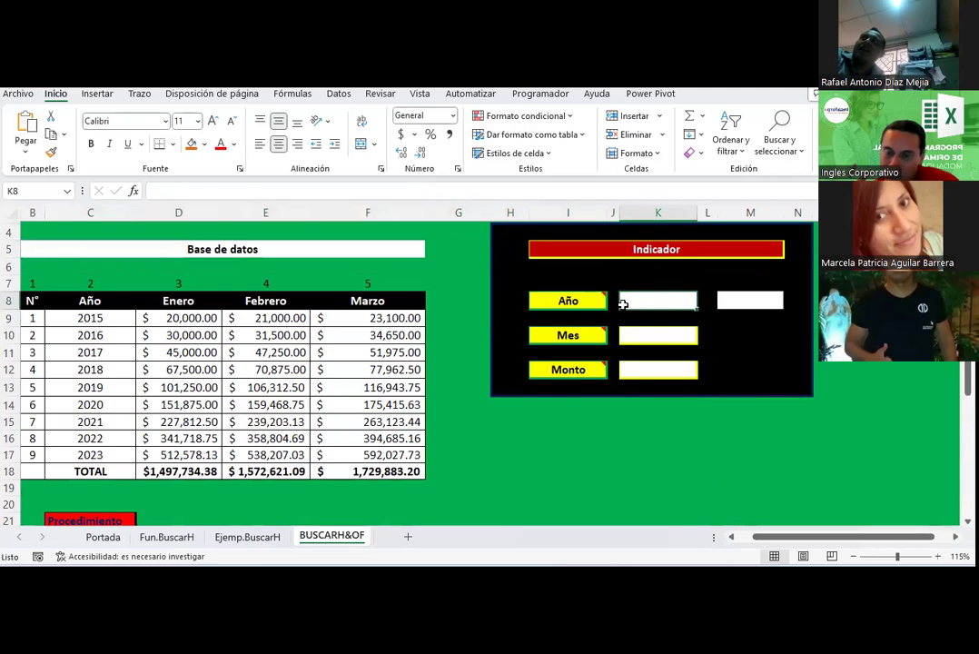
pyautogui.click(954, 536)
pyautogui.click(954, 537)
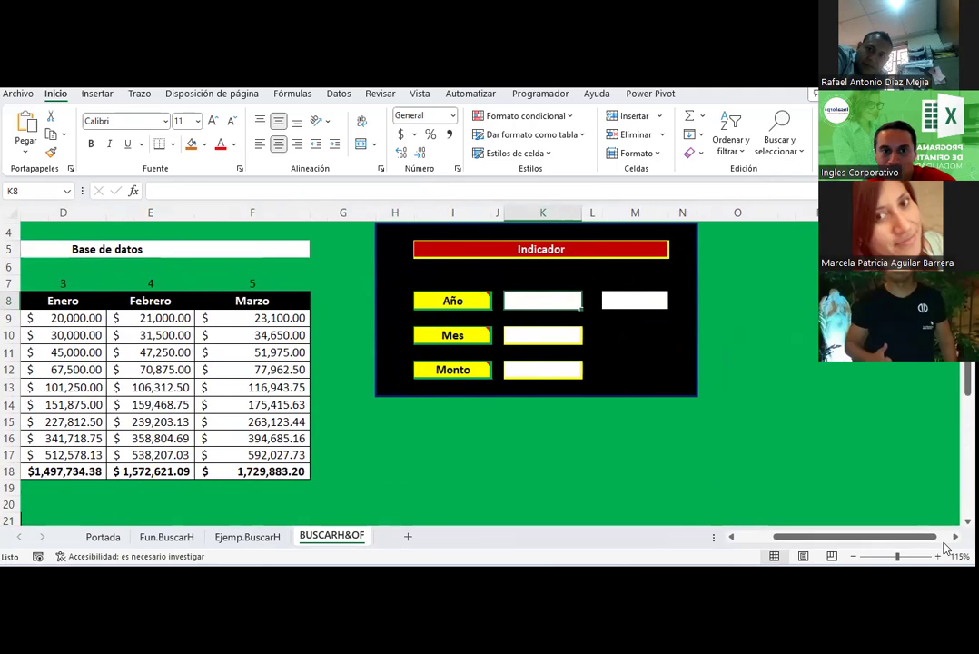
pyautogui.click(339, 94)
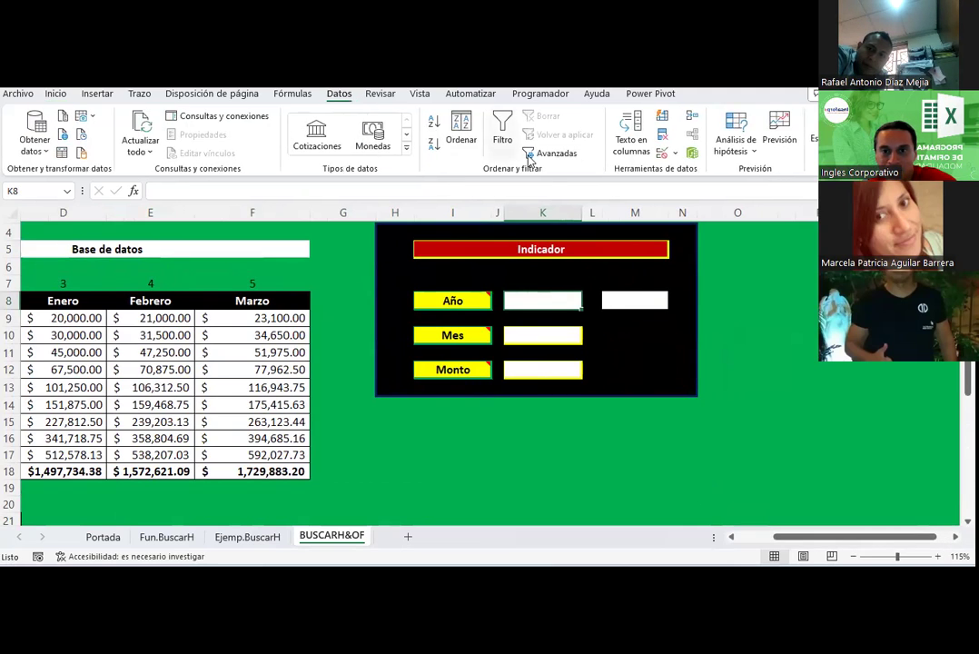
pyautogui.click(674, 153)
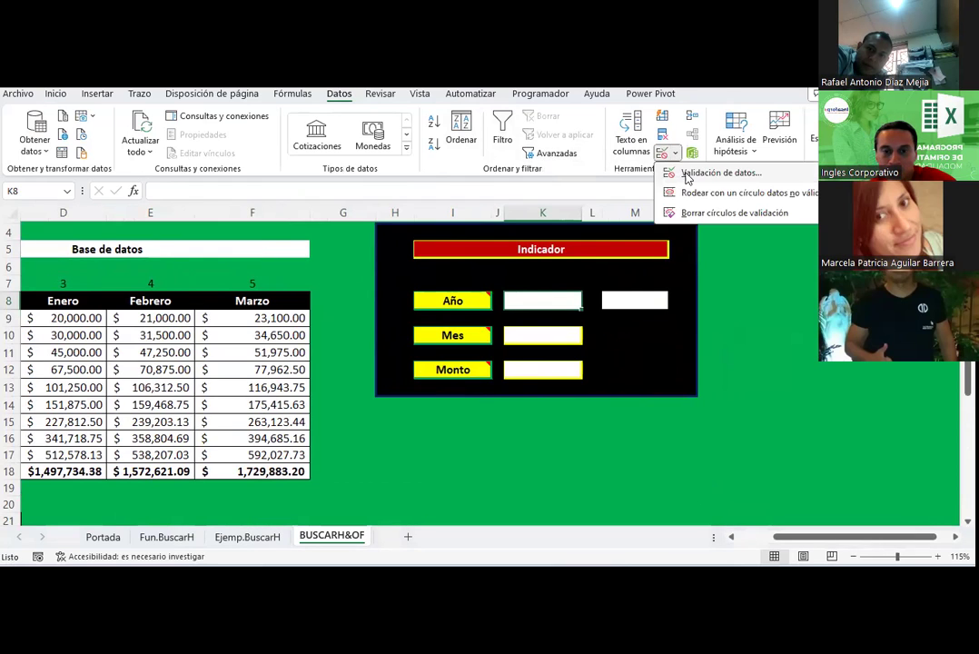
pyautogui.click(688, 174)
pyautogui.click(273, 240)
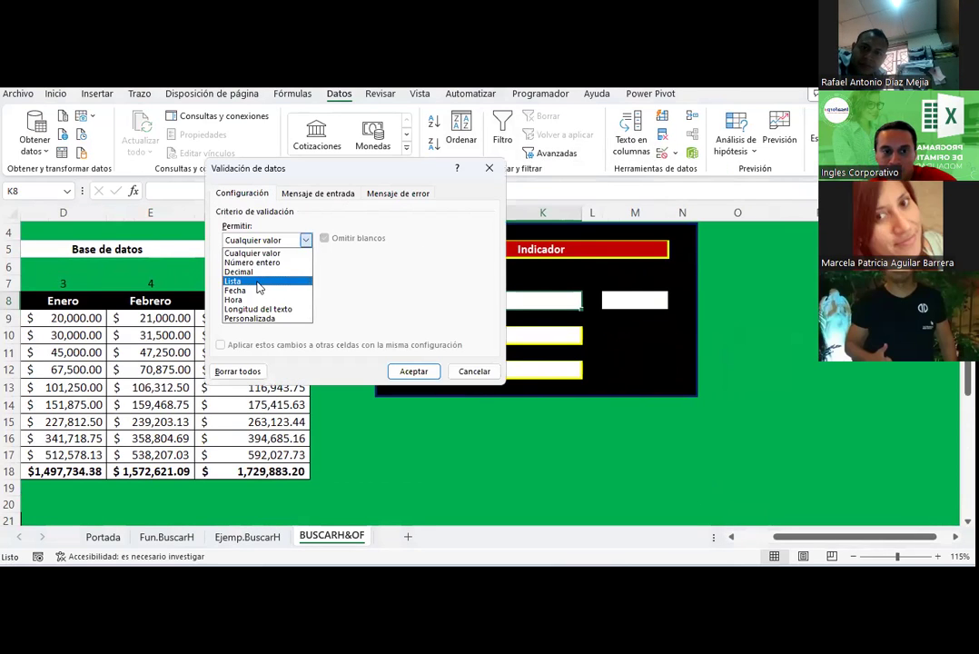
pyautogui.click(260, 282)
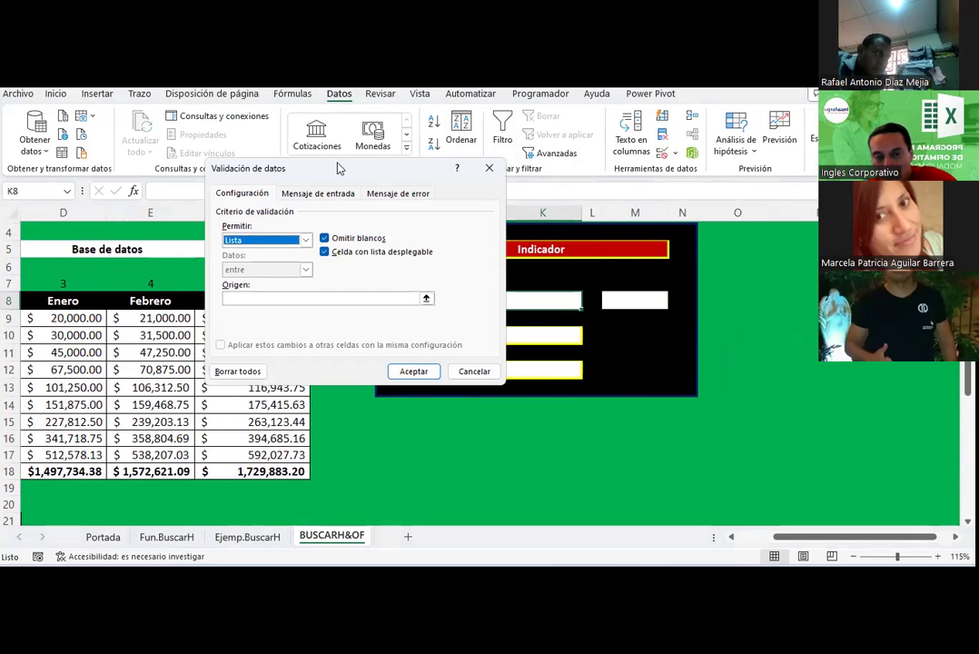
# Set the list source to =Años via F3, then test K8's year dropdown.
pyautogui.moveTo(337, 168); pyautogui.dragTo(328, 154)
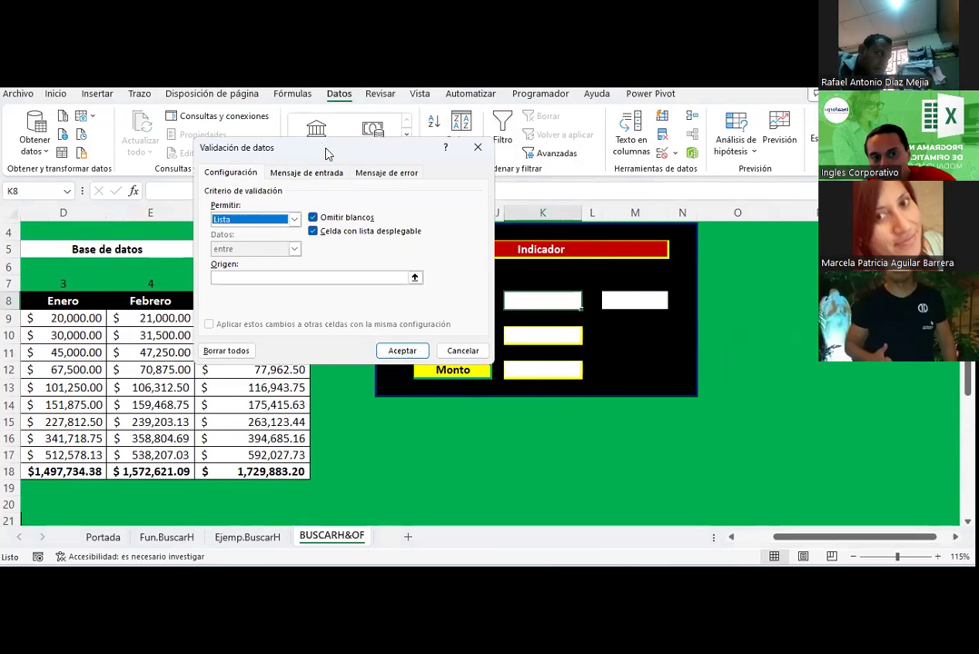
pyautogui.click(269, 278)
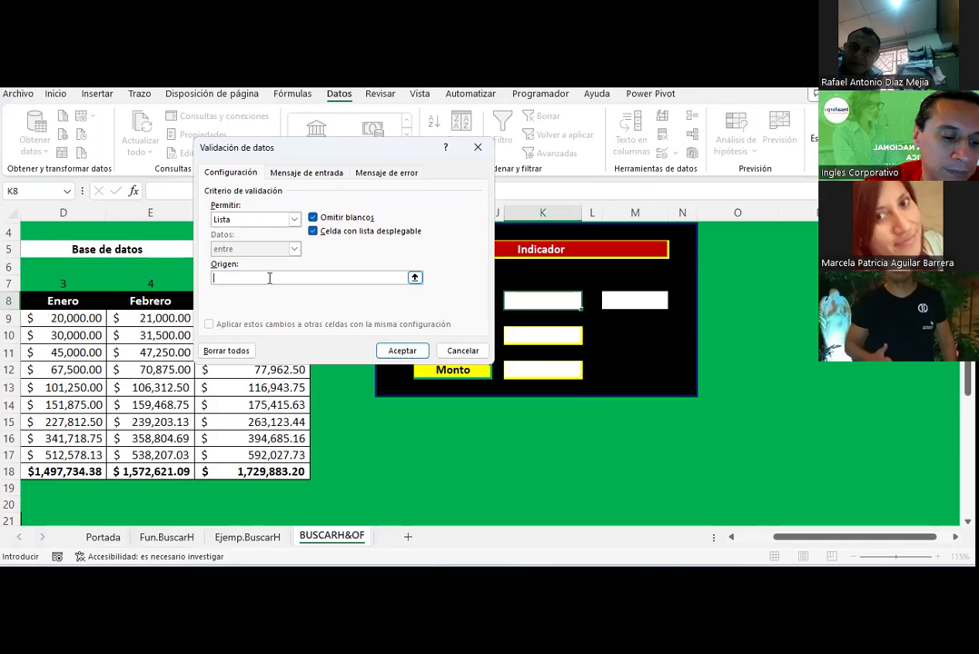
pyautogui.press('F3')
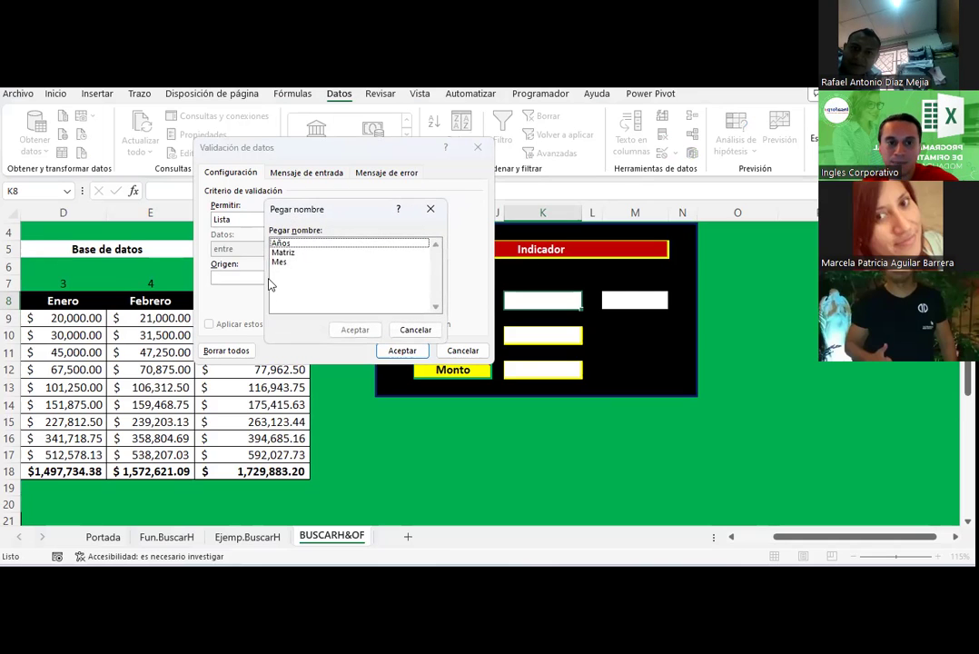
pyautogui.moveTo(318, 218); pyautogui.dragTo(491, 241)
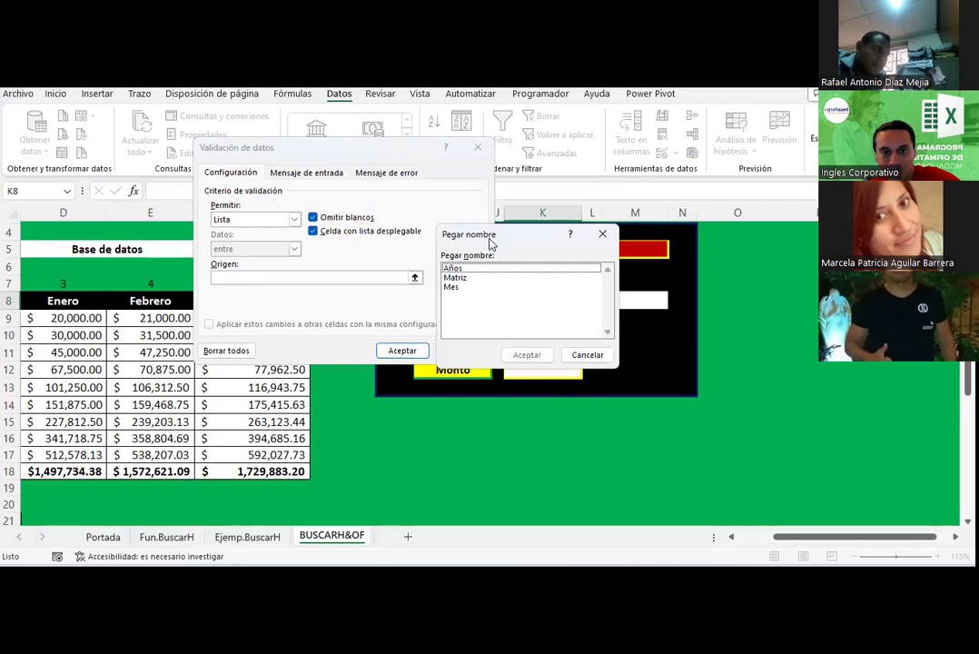
pyautogui.click(453, 269)
pyautogui.click(506, 352)
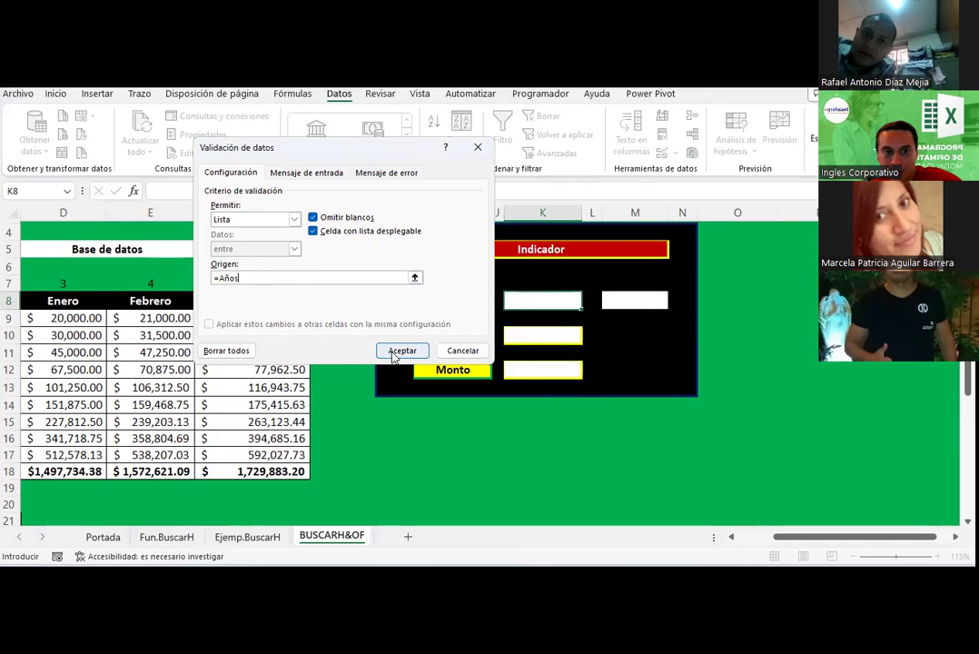
pyautogui.click(398, 350)
pyautogui.click(588, 302)
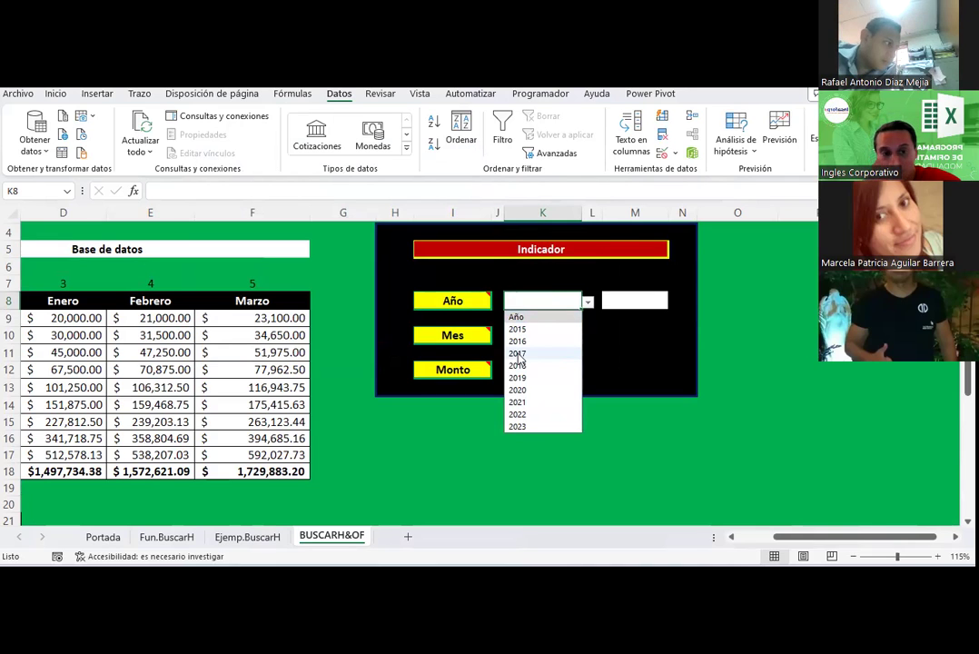
pyautogui.click(591, 332)
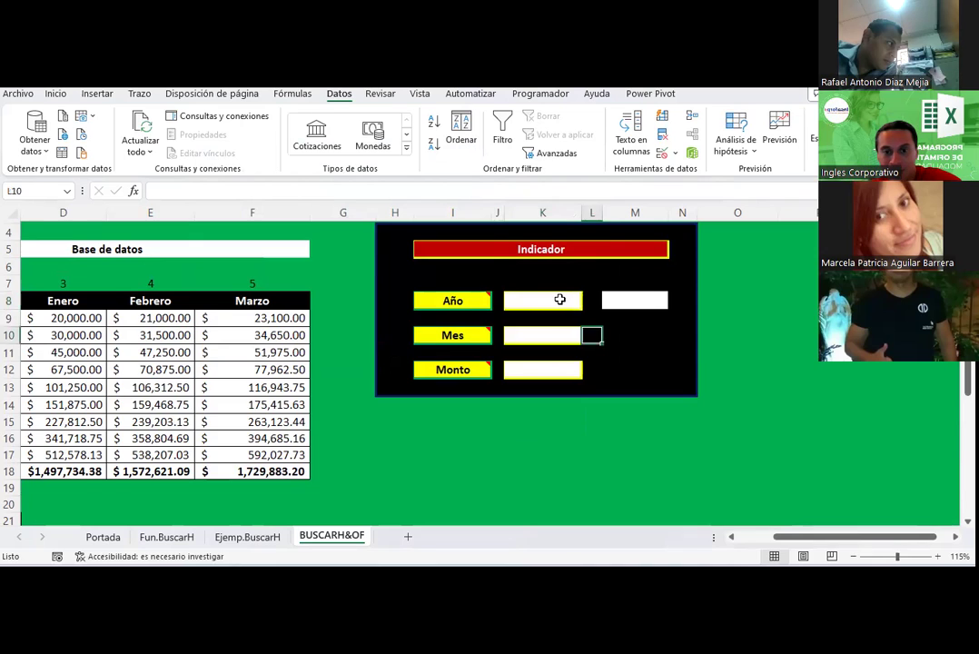
# Reopen K8's year list to check it, leaving the cell empty.
pyautogui.click(561, 300)
pyautogui.click(588, 308)
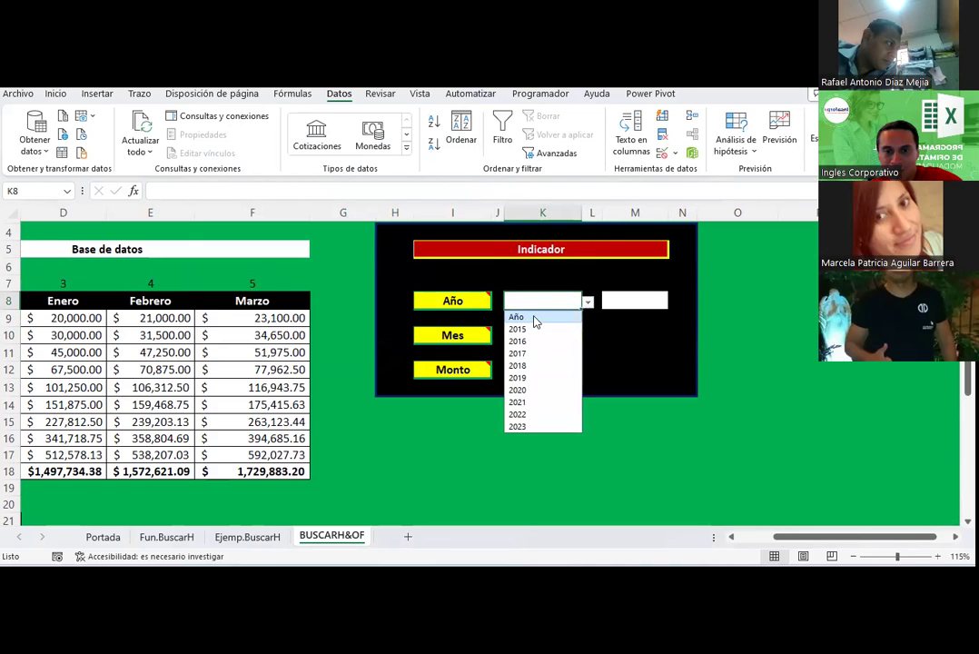
pyautogui.click(551, 301)
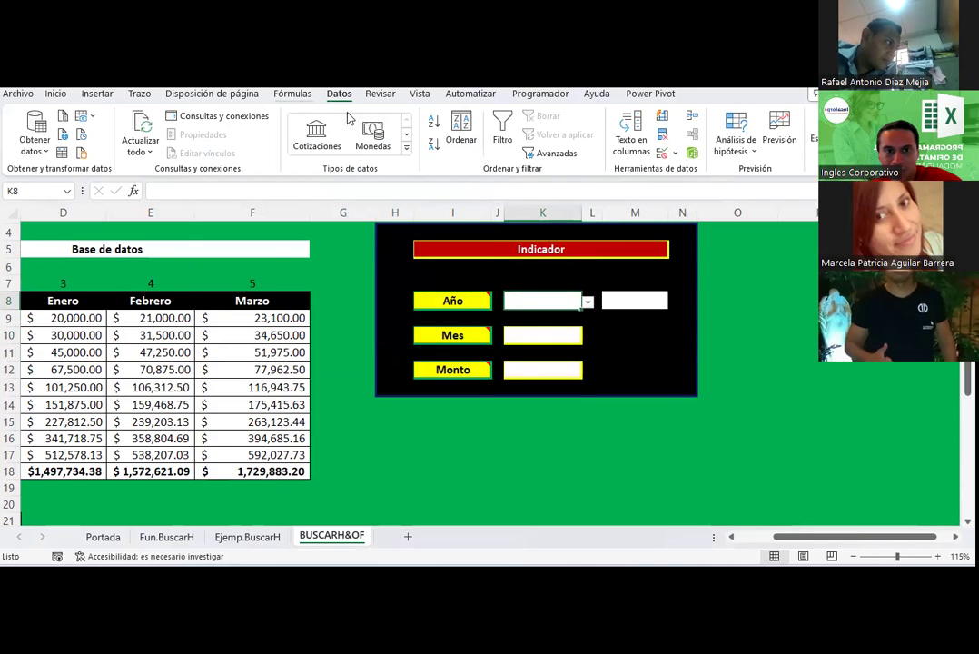
pyautogui.click(292, 94)
pyautogui.moveTo(773, 554); pyautogui.dragTo(731, 554)
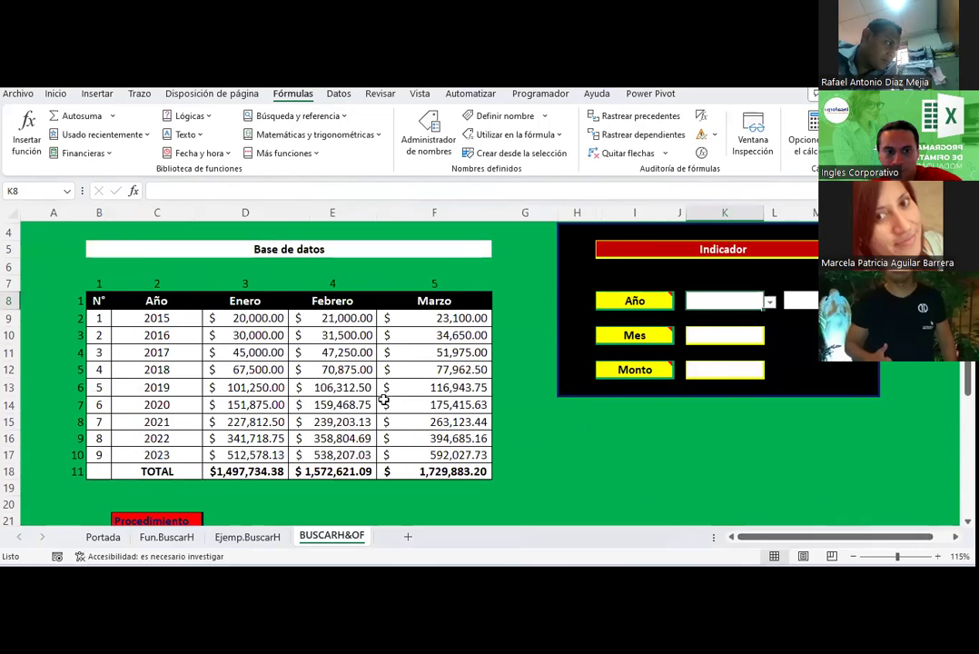
# In the Name Manager, re-point the Años name to the years C9:C17.
pyautogui.click(426, 127)
pyautogui.doubleClick(193, 168)
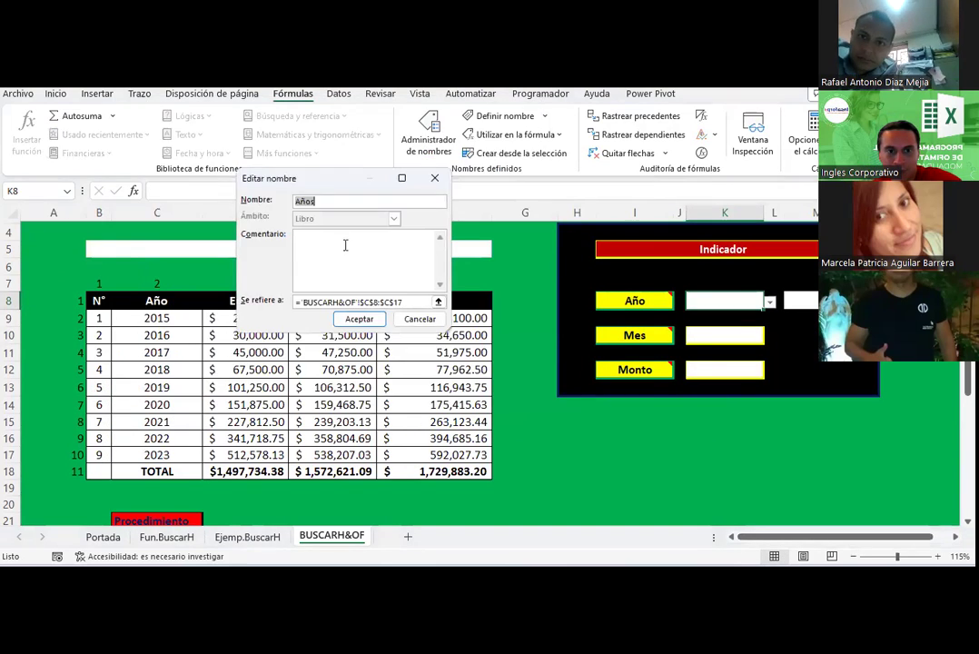
pyautogui.click(344, 302)
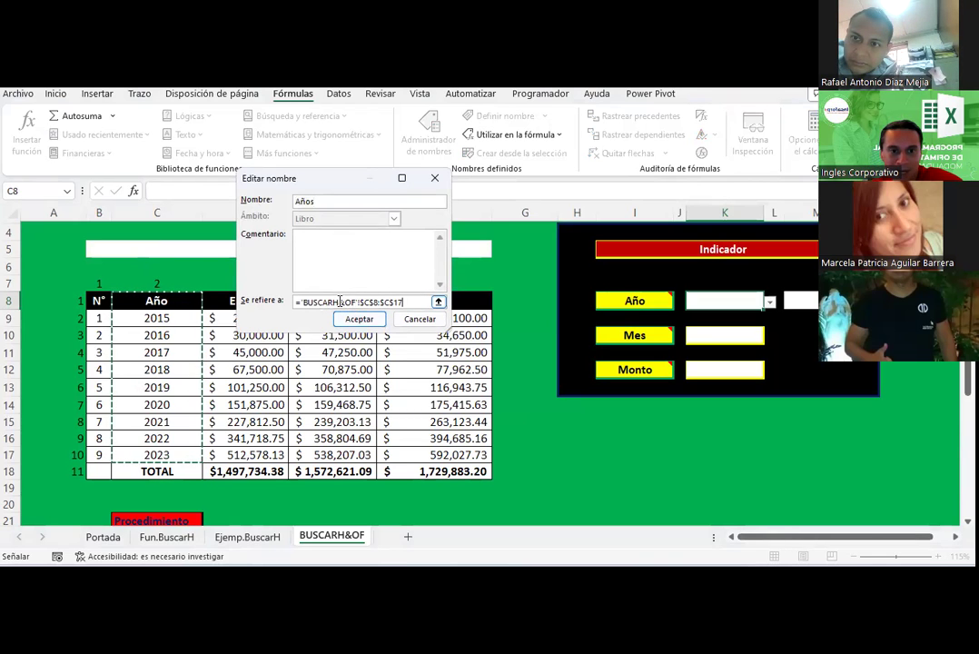
pyautogui.click(413, 302)
pyautogui.click(437, 304)
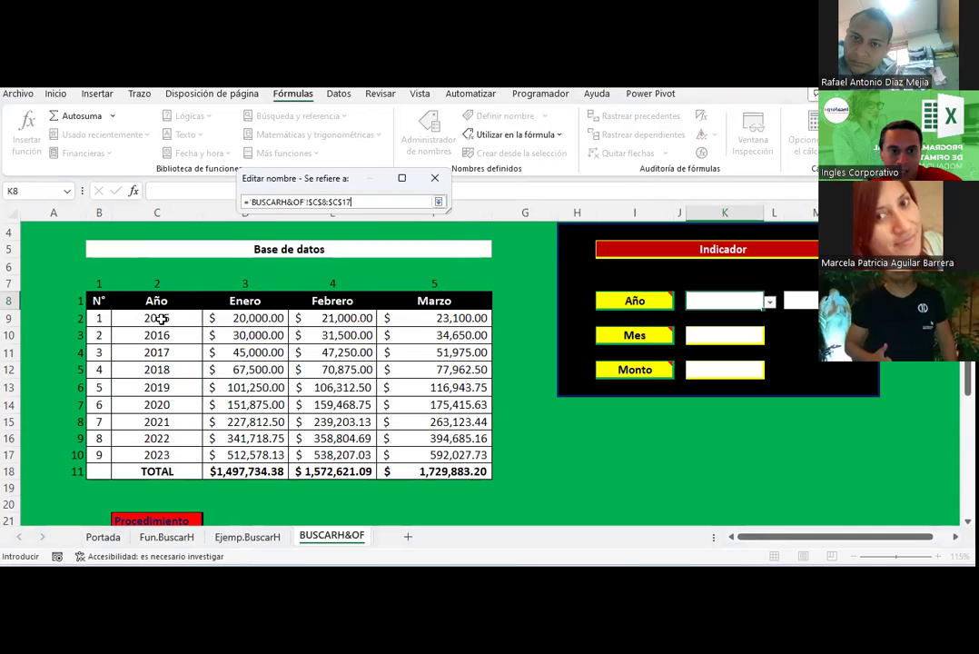
pyautogui.moveTo(160, 318); pyautogui.dragTo(157, 454)
pyautogui.press('Return')
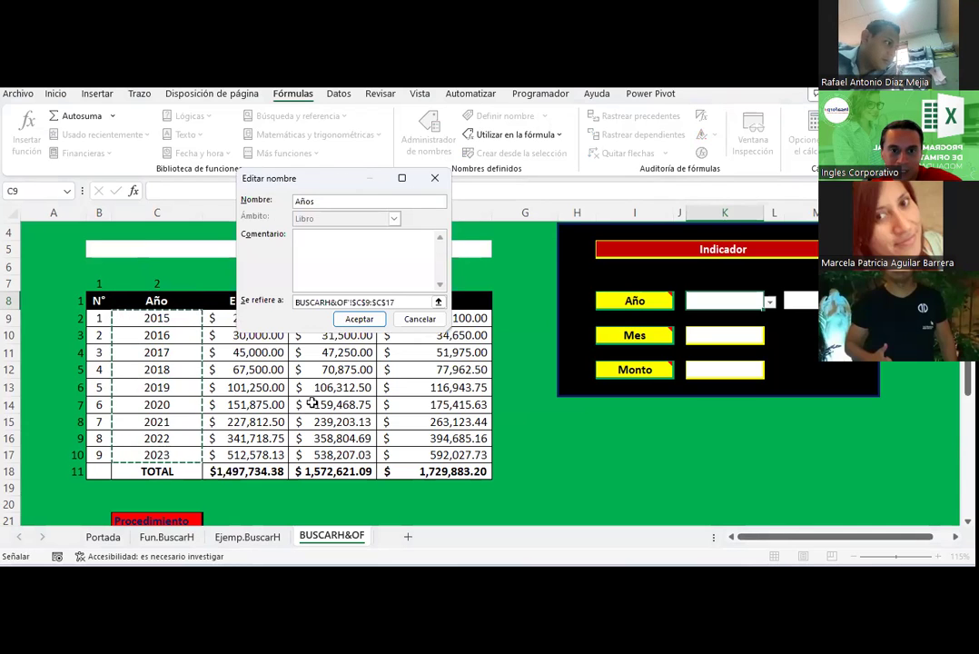
pyautogui.click(359, 319)
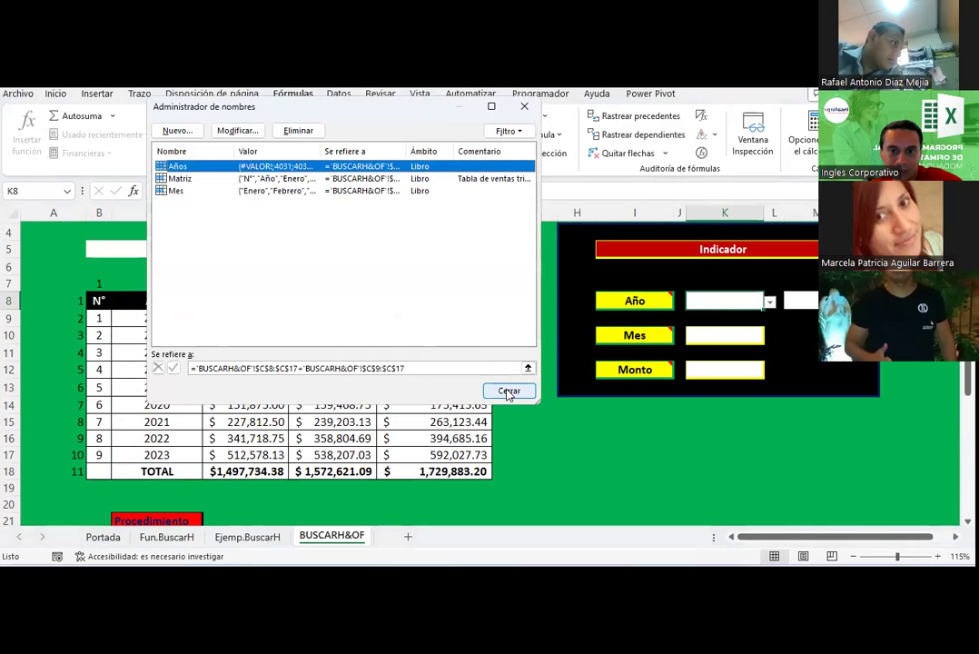
pyautogui.click(509, 392)
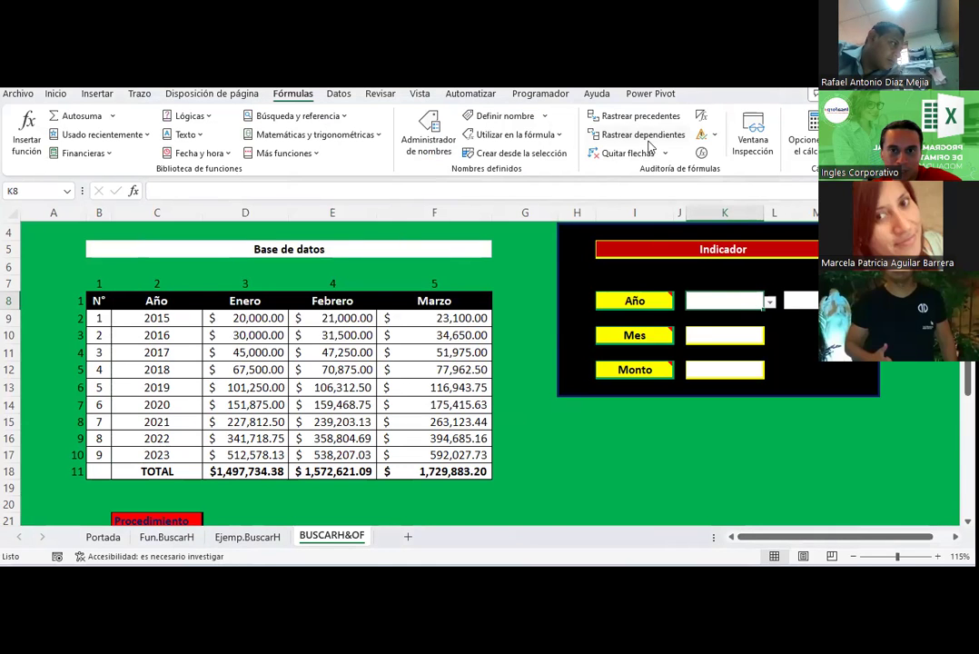
# Reconfirm K8's list validation with source =Años, accepting the error warning.
pyautogui.click(339, 93)
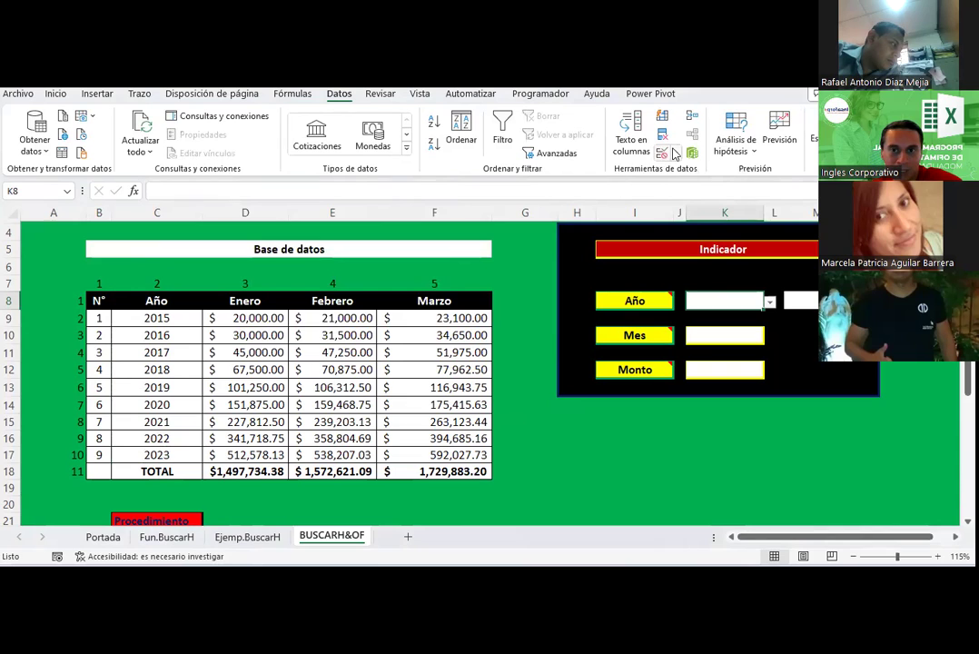
pyautogui.click(674, 153)
pyautogui.click(718, 172)
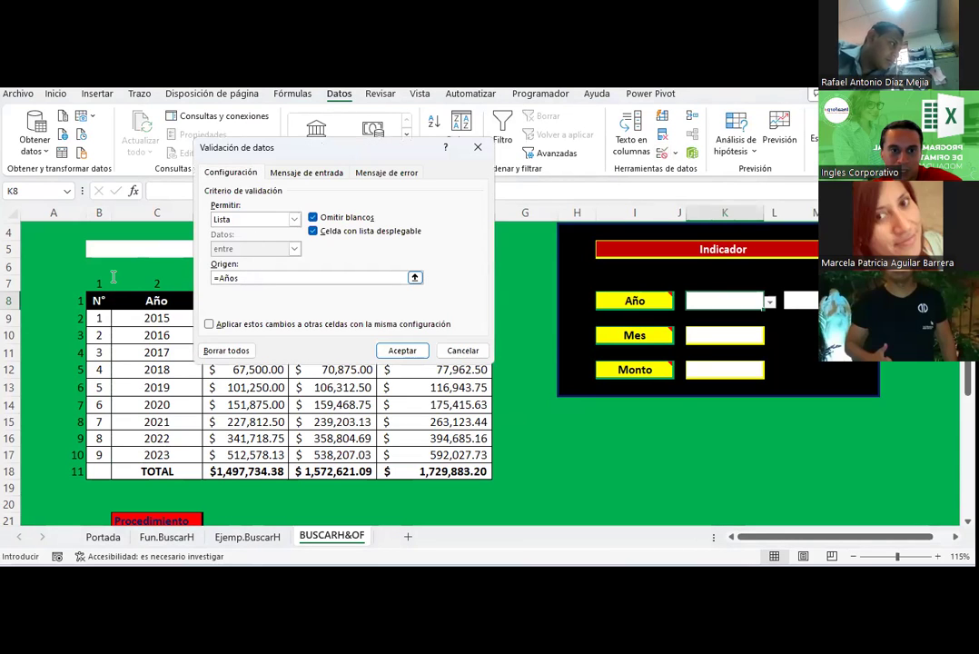
pyautogui.click(424, 354)
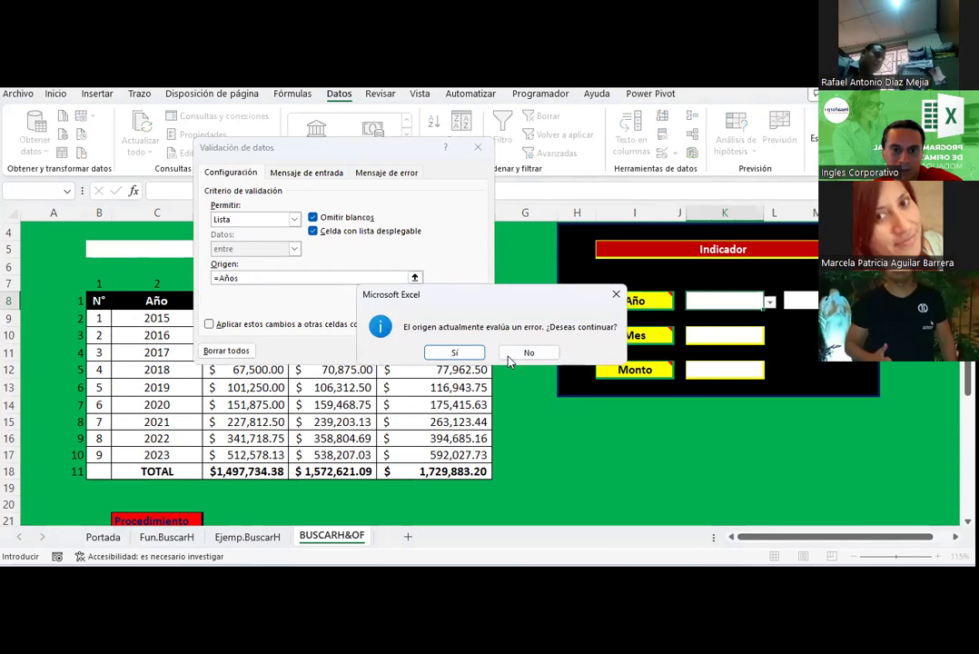
pyautogui.click(471, 355)
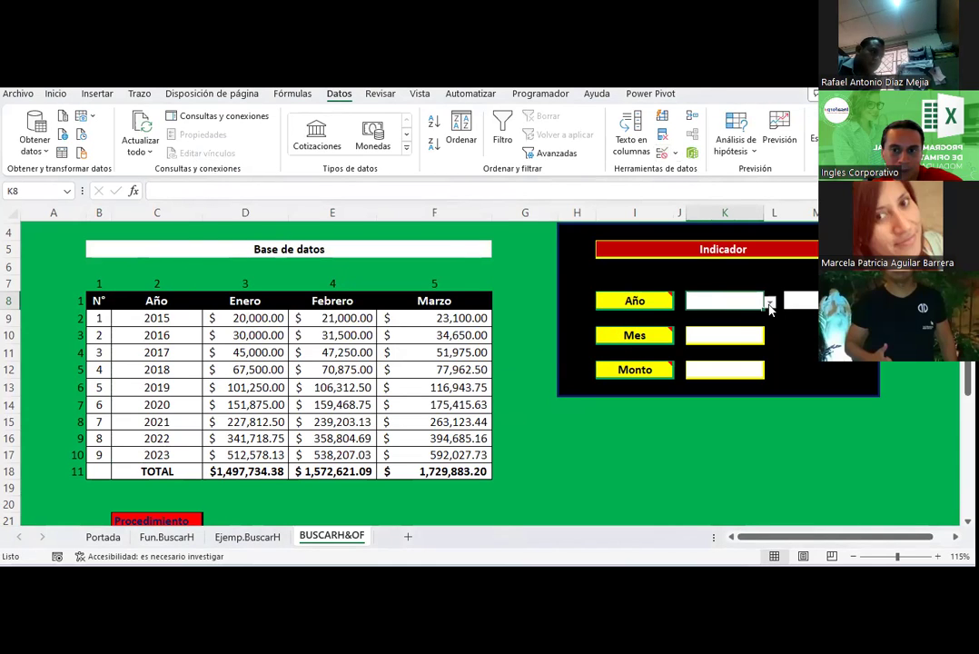
# Clear all data validation settings from K8.
pyautogui.click(675, 153)
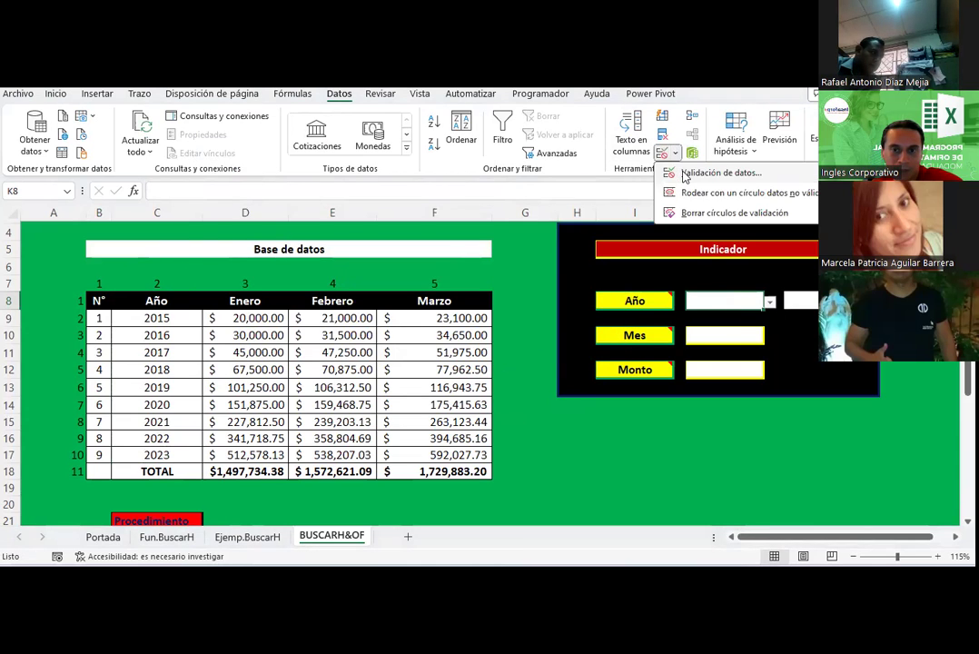
pyautogui.click(718, 173)
pyautogui.click(225, 350)
# Confirm removing K8's old validation and set it to allow a List.
pyautogui.click(401, 350)
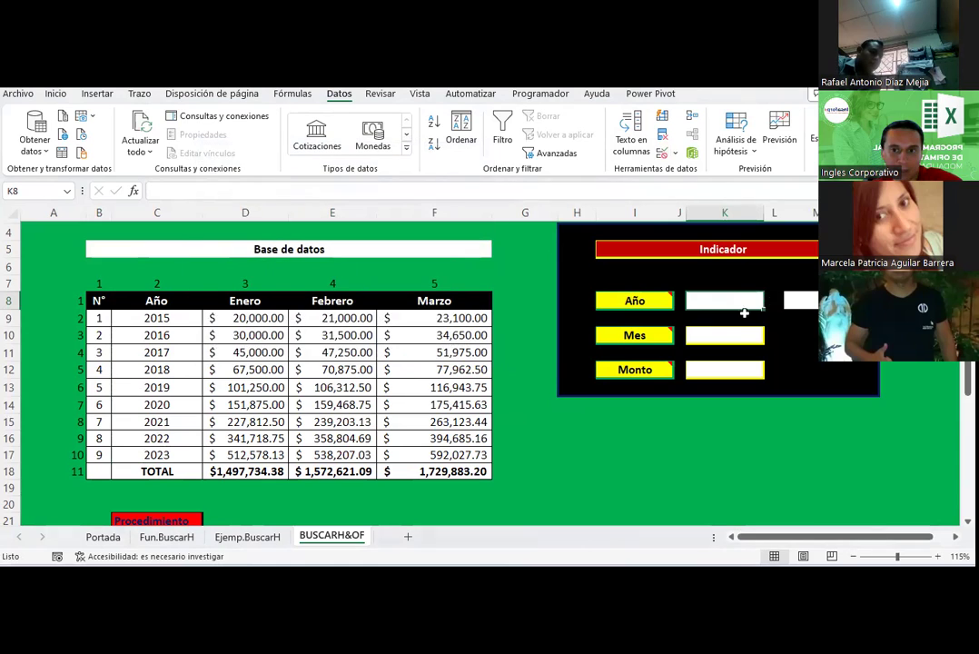
pyautogui.click(674, 153)
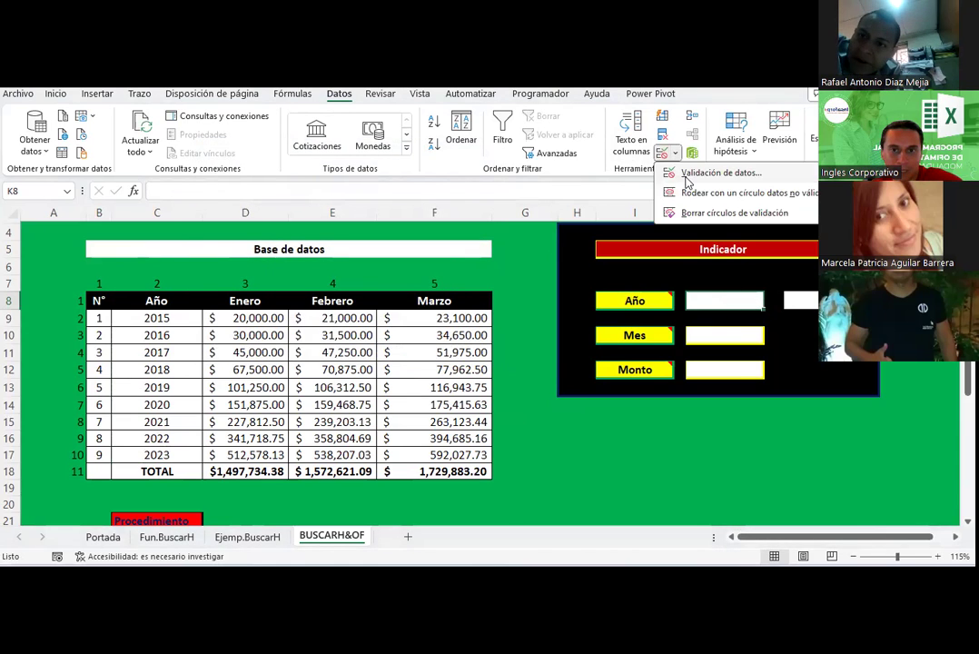
pyautogui.click(718, 173)
pyautogui.click(295, 220)
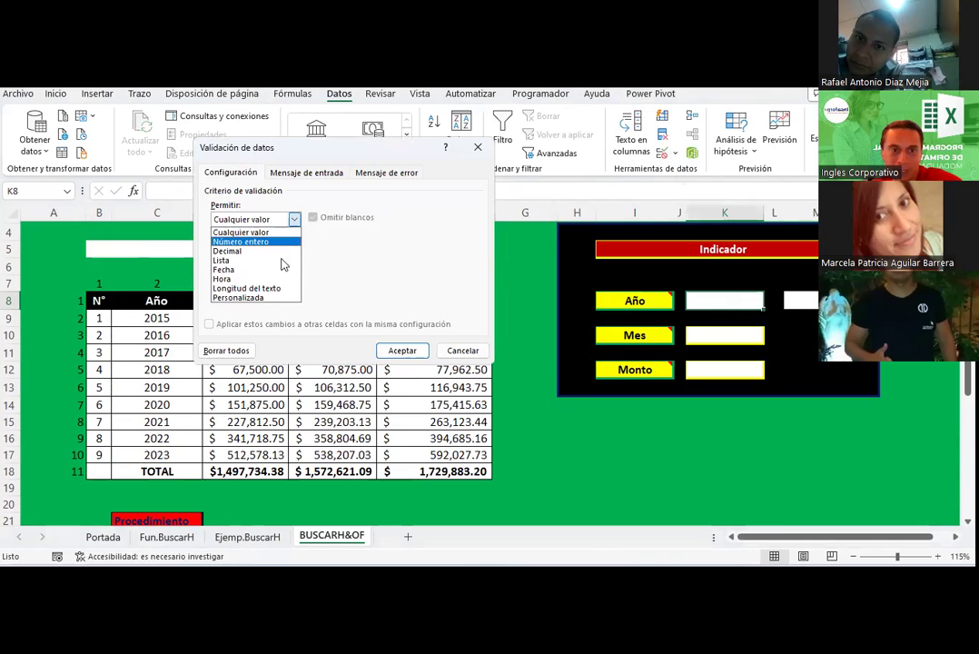
pyautogui.click(277, 263)
# Insert =Años as the list source via F3 and accept the error warning.
pyautogui.click(259, 279)
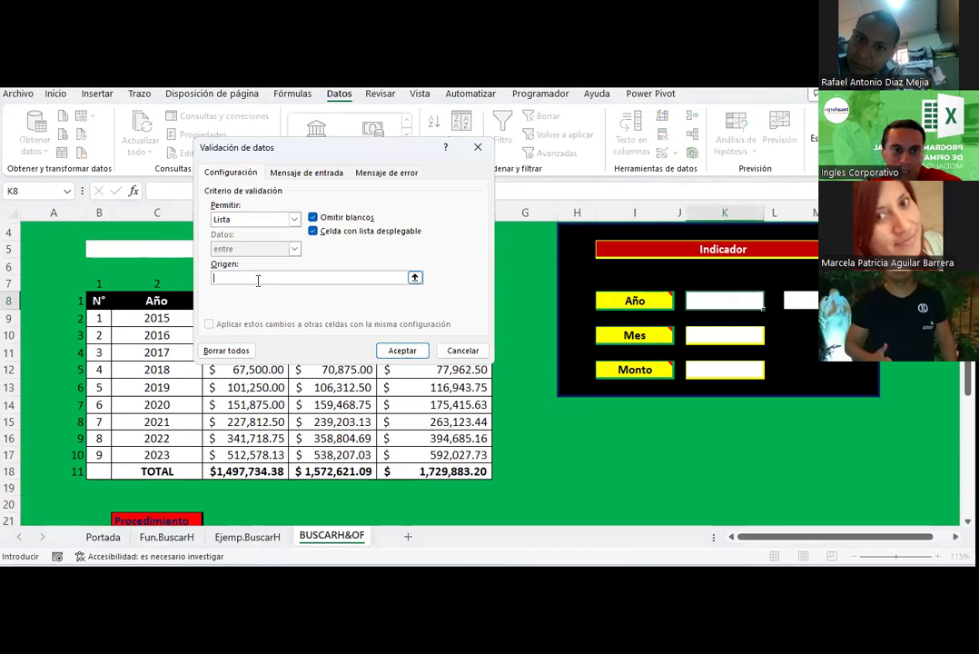
pyautogui.press('F3')
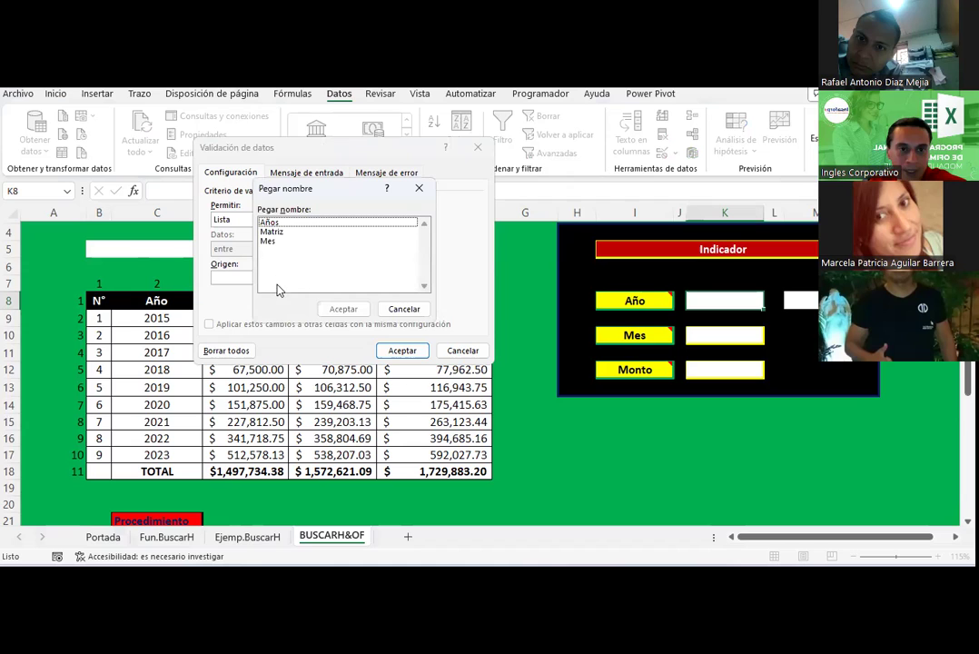
pyautogui.doubleClick(269, 223)
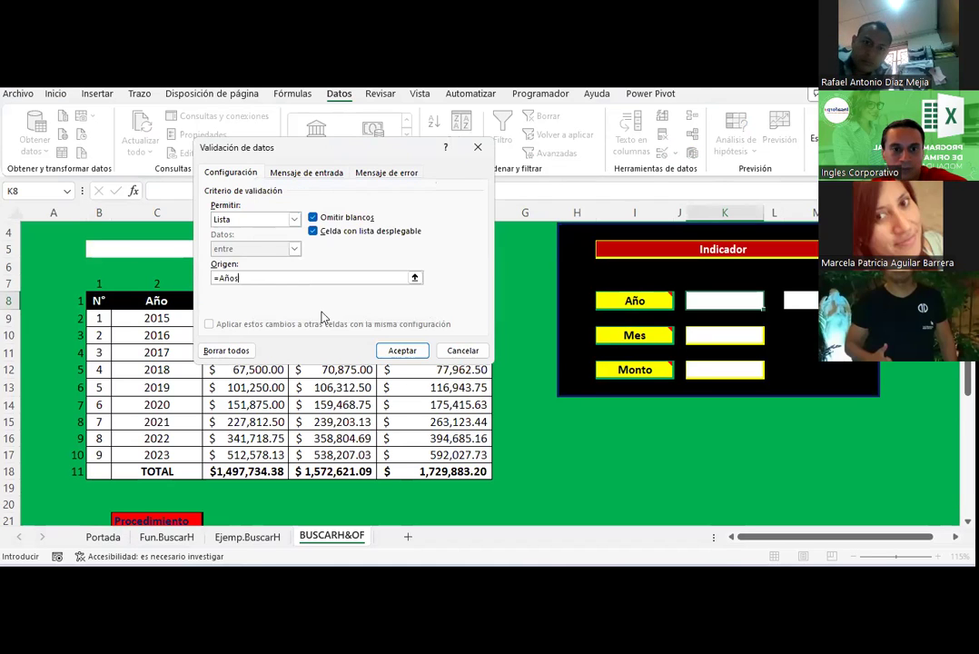
pyautogui.click(400, 351)
pyautogui.click(445, 354)
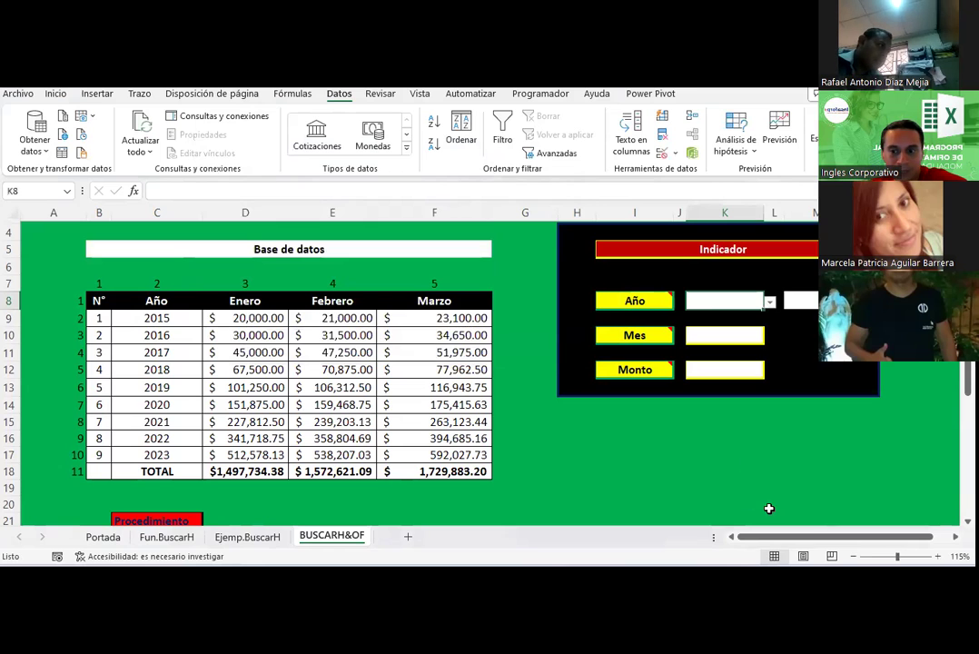
pyautogui.hscroll(1, 636, 436)
pyautogui.hscroll(3, 500, 364)
pyautogui.hscroll(1, 364, 309)
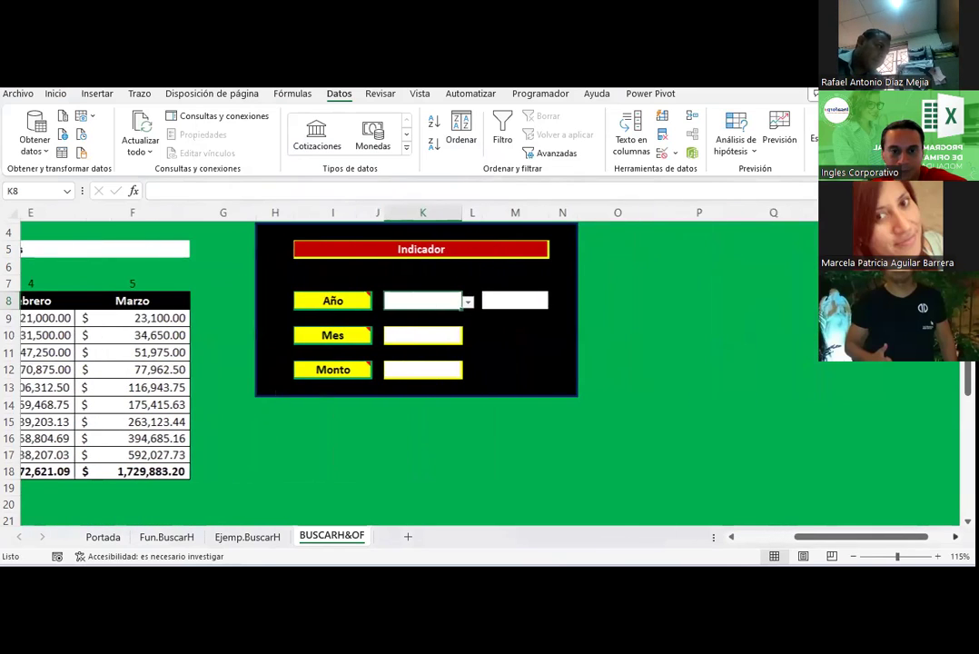
# Re-apply the Años named range as K8's list validation source, accepting the source error warning.
pyautogui.hscroll(1, 311, 291)
pyautogui.click(675, 153)
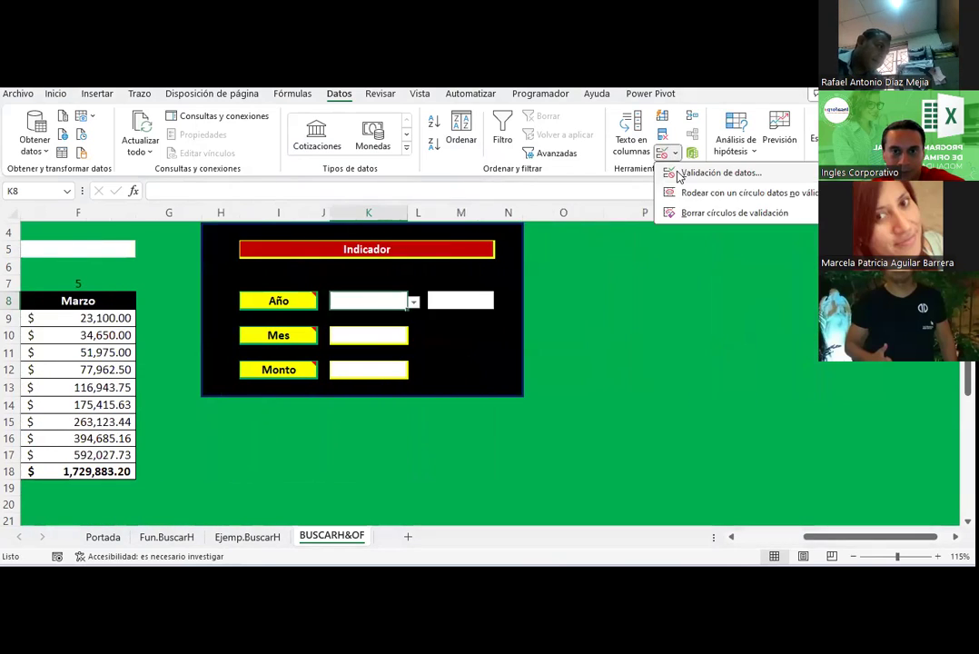
pyautogui.click(676, 173)
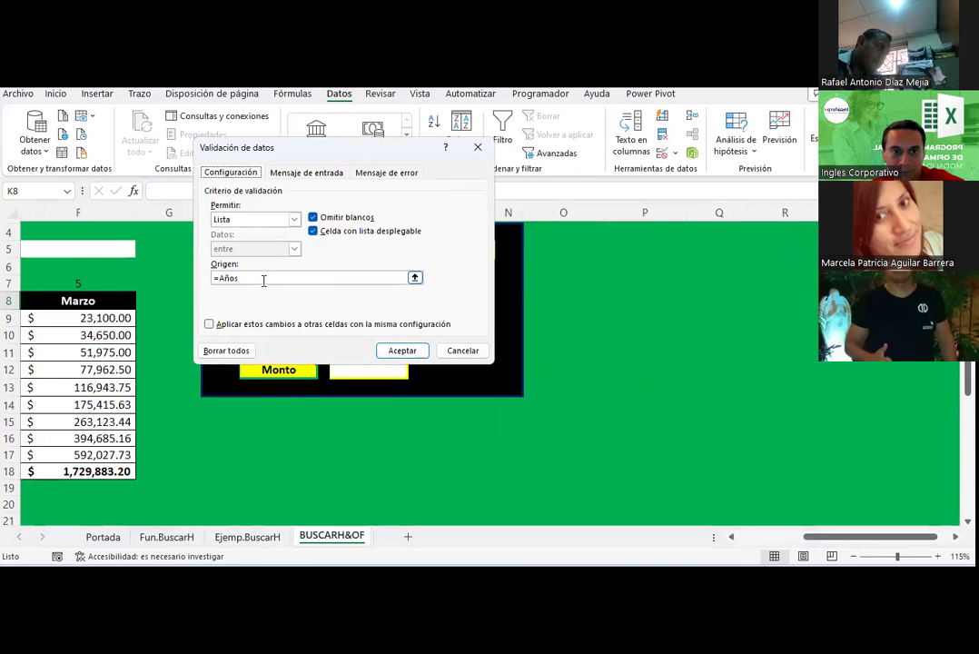
pyautogui.click(263, 279)
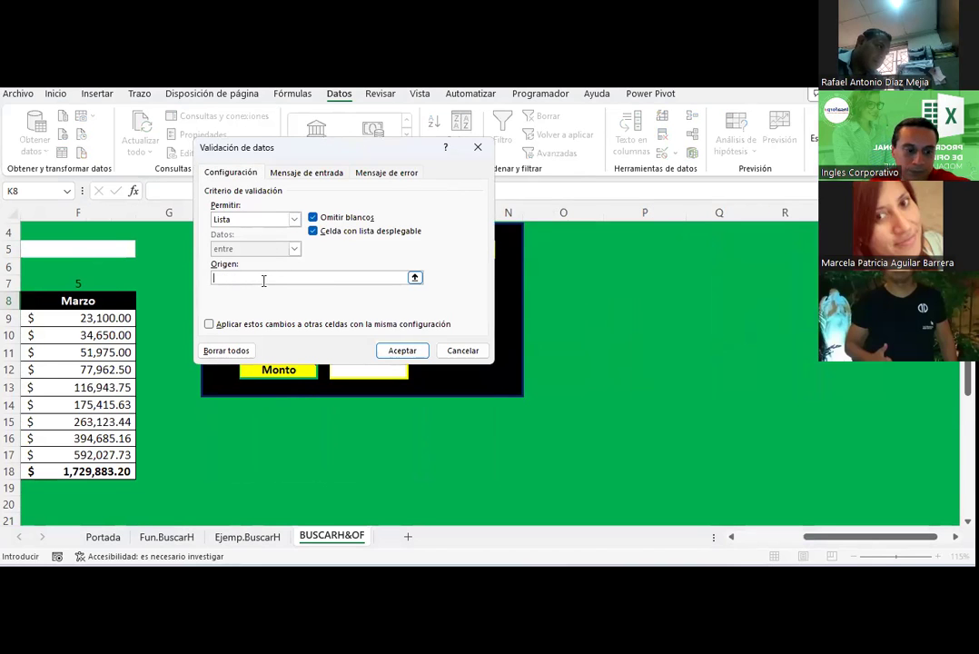
pyautogui.press('F3')
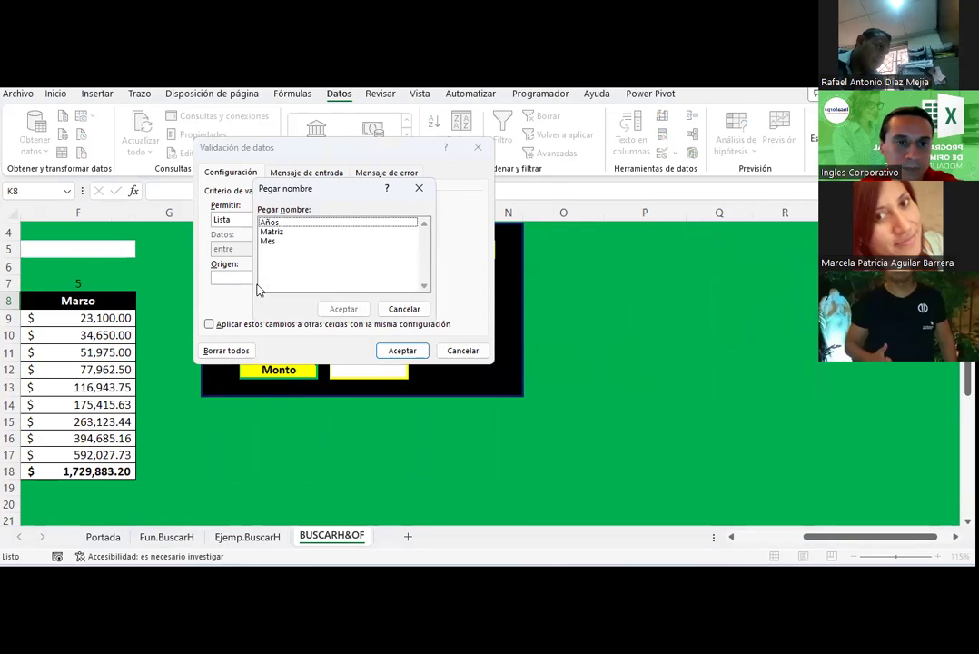
pyautogui.click(270, 222)
pyautogui.click(344, 309)
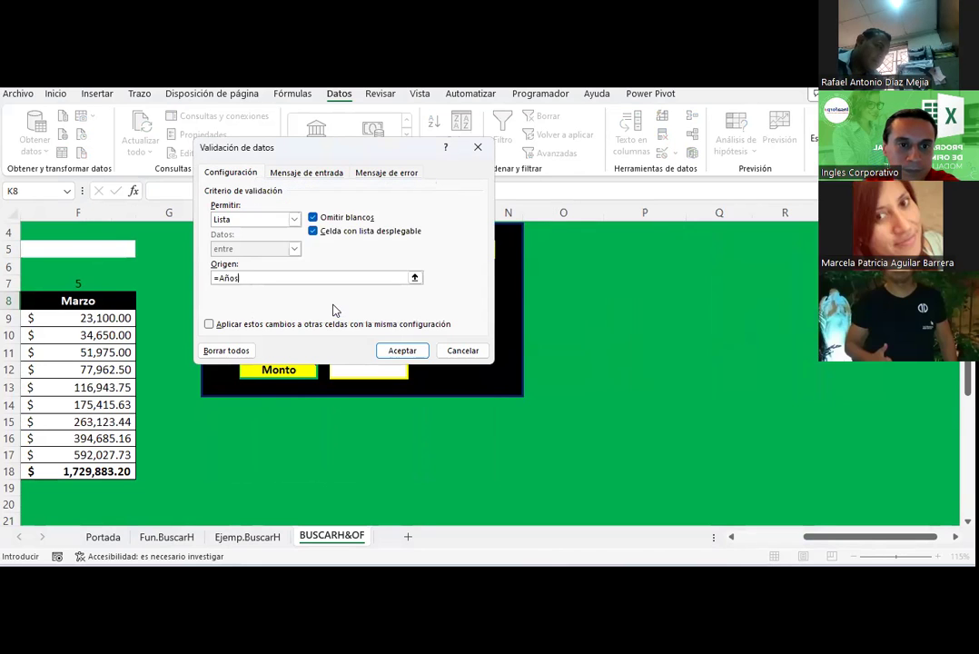
pyautogui.click(402, 350)
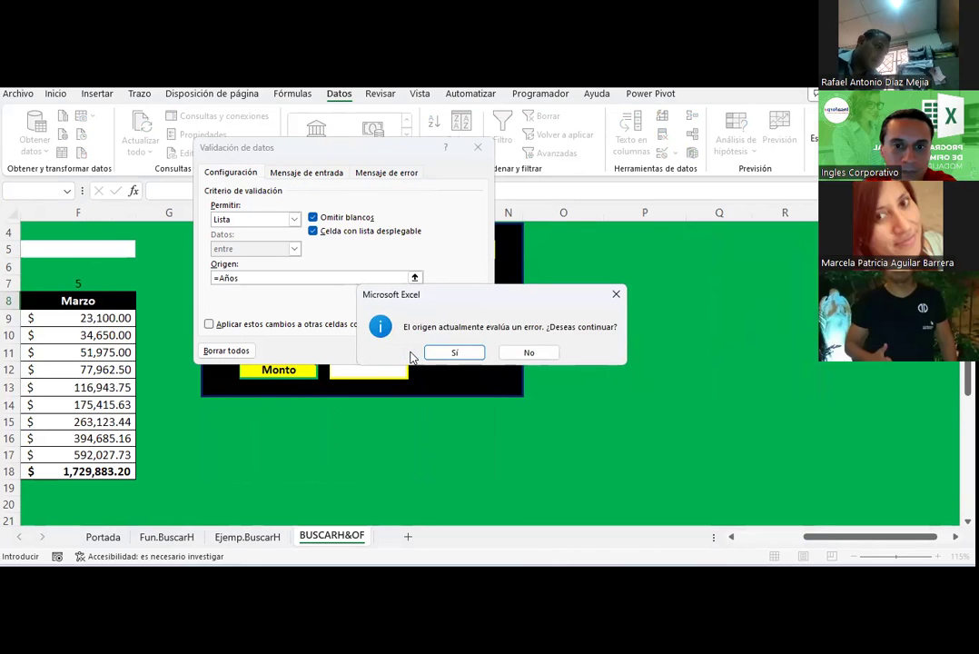
pyautogui.click(454, 353)
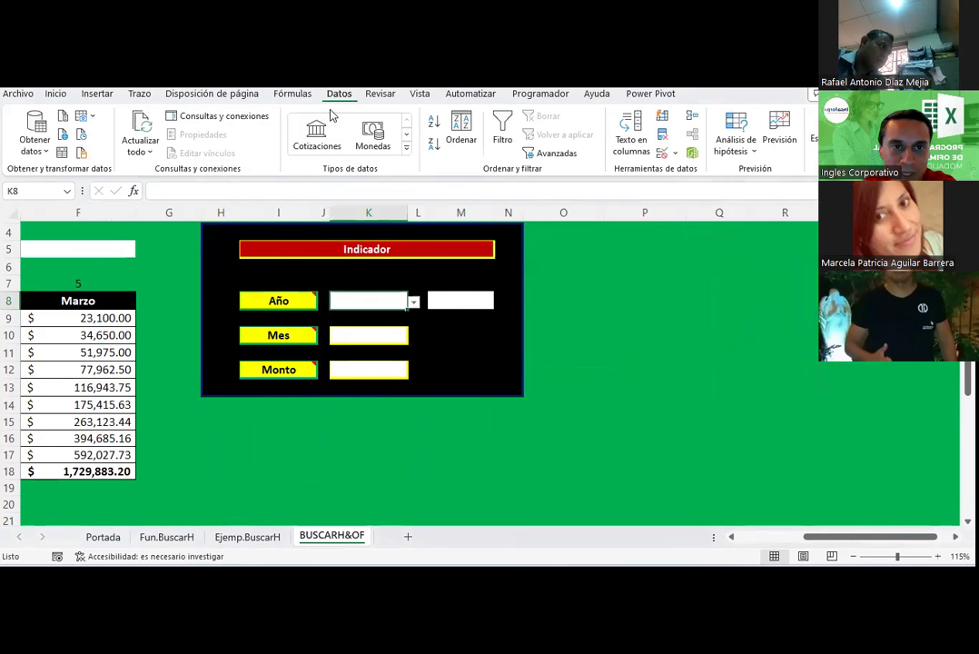
pyautogui.scroll(1, 333, 116)
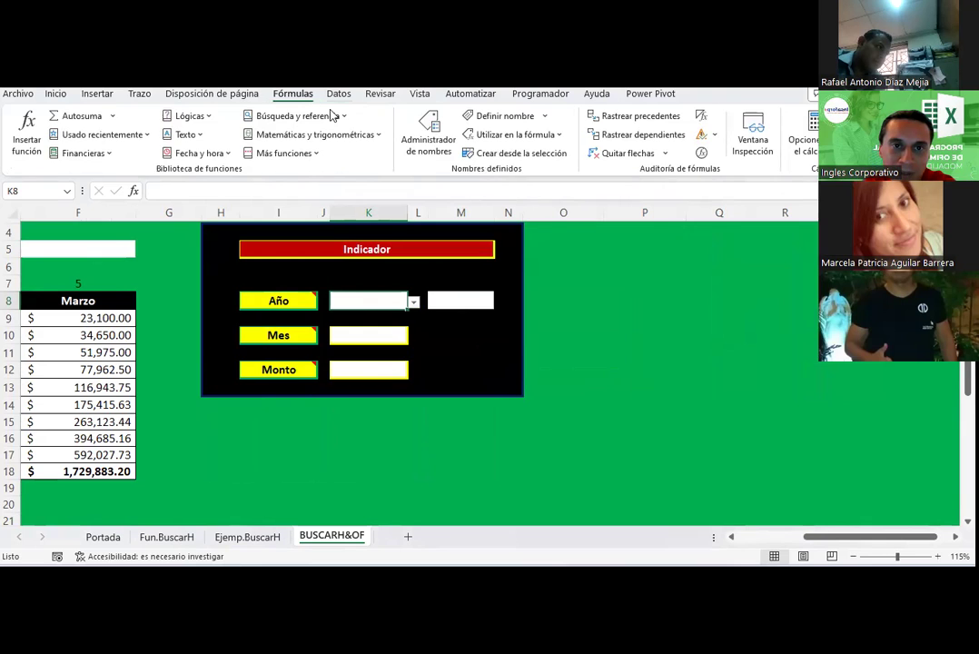
pyautogui.scroll(-1, 333, 115)
# Give cell K10 list validation with the Mes named range as its source.
pyautogui.click(385, 335)
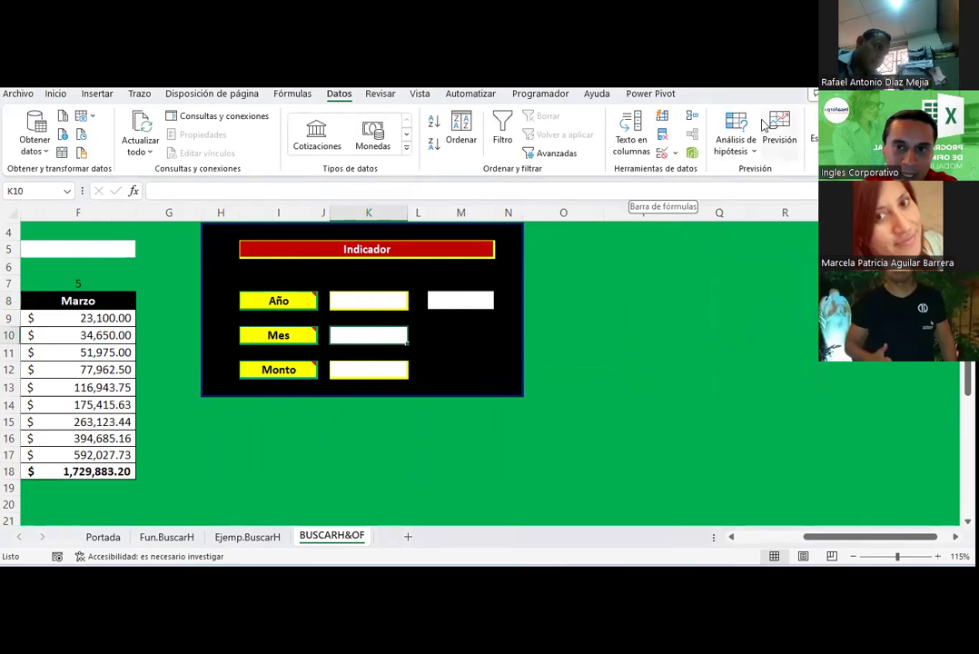
pyautogui.click(675, 154)
pyautogui.click(684, 172)
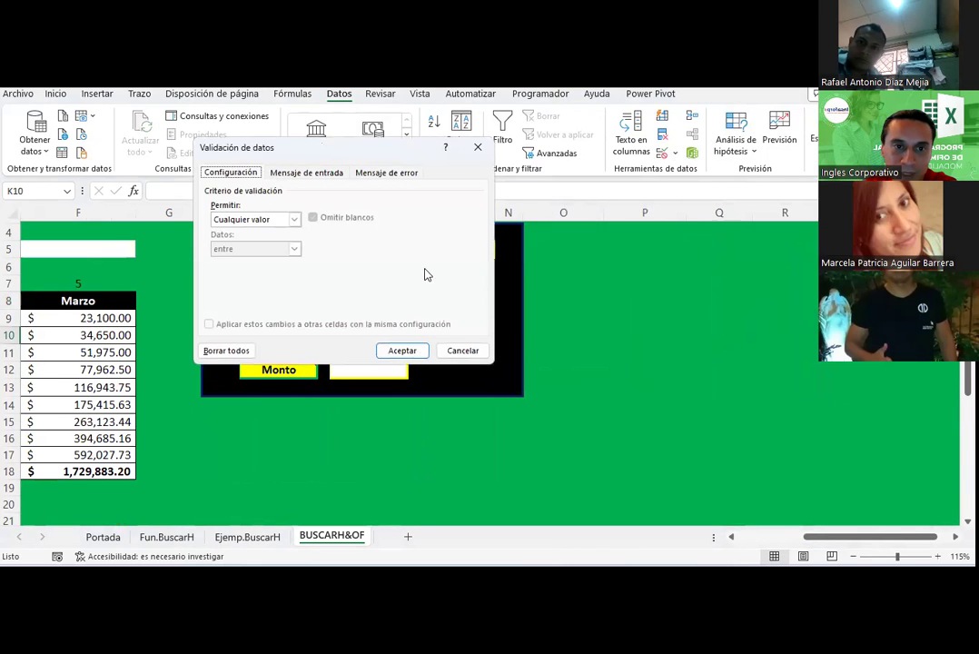
pyautogui.click(293, 219)
pyautogui.click(254, 261)
pyautogui.click(246, 275)
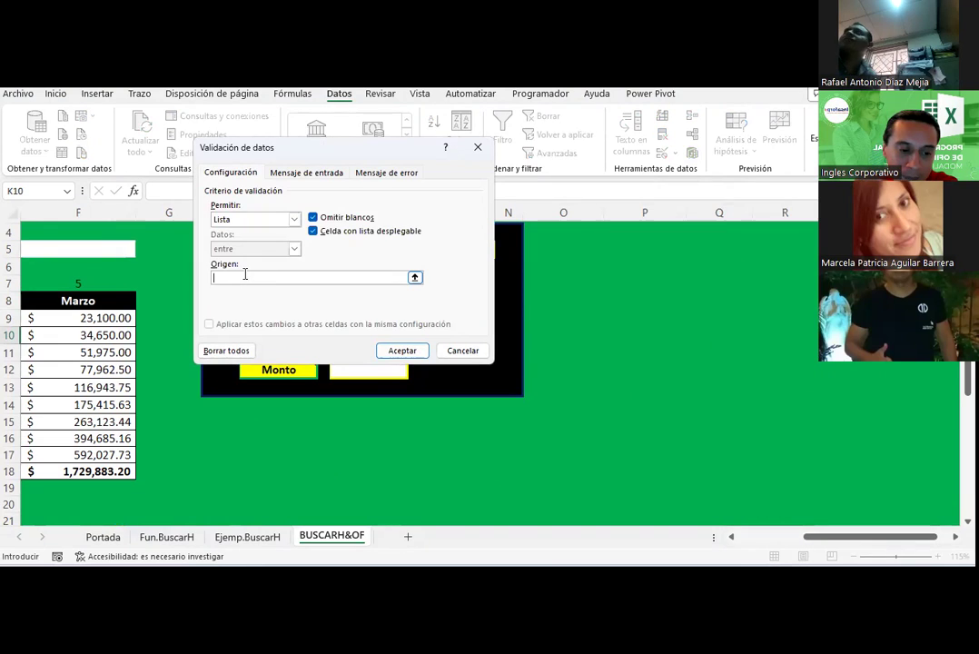
pyautogui.press('F3')
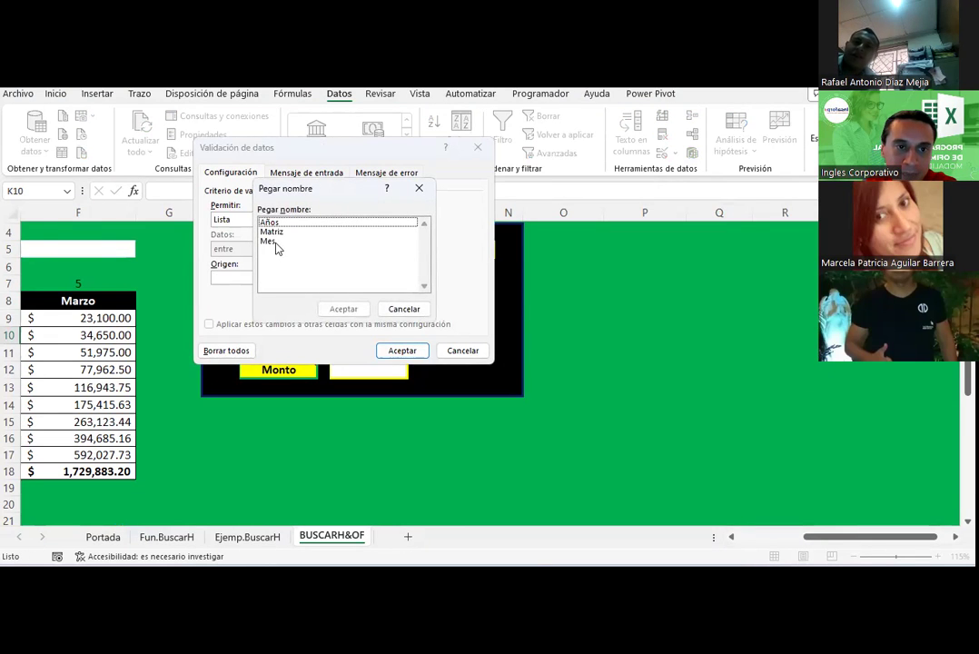
pyautogui.click(275, 243)
pyautogui.click(343, 309)
pyautogui.click(401, 351)
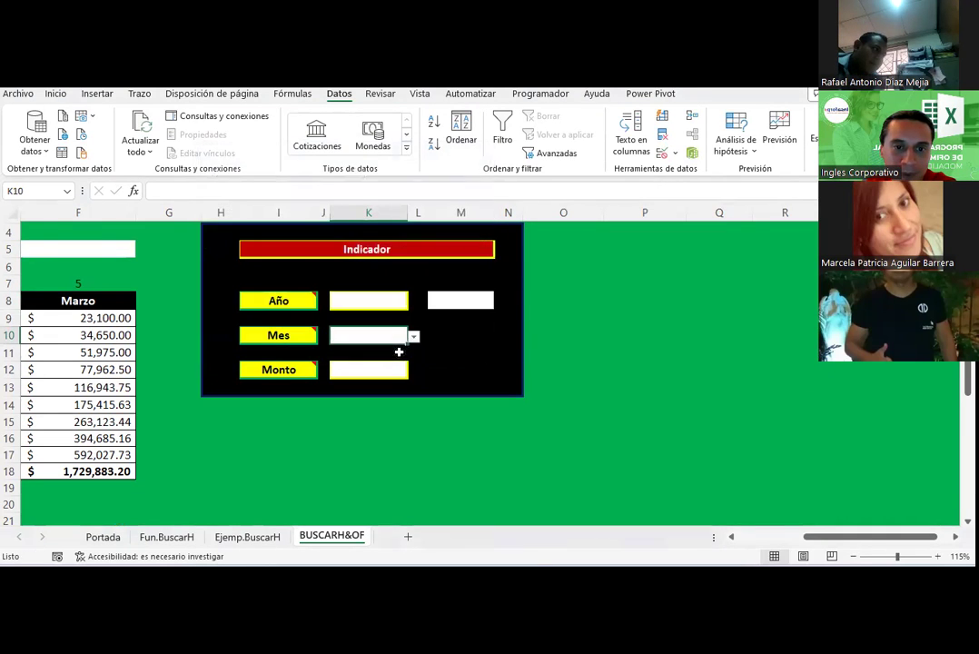
# Pick Enero from K10's month dropdown.
pyautogui.click(413, 336)
pyautogui.click(394, 351)
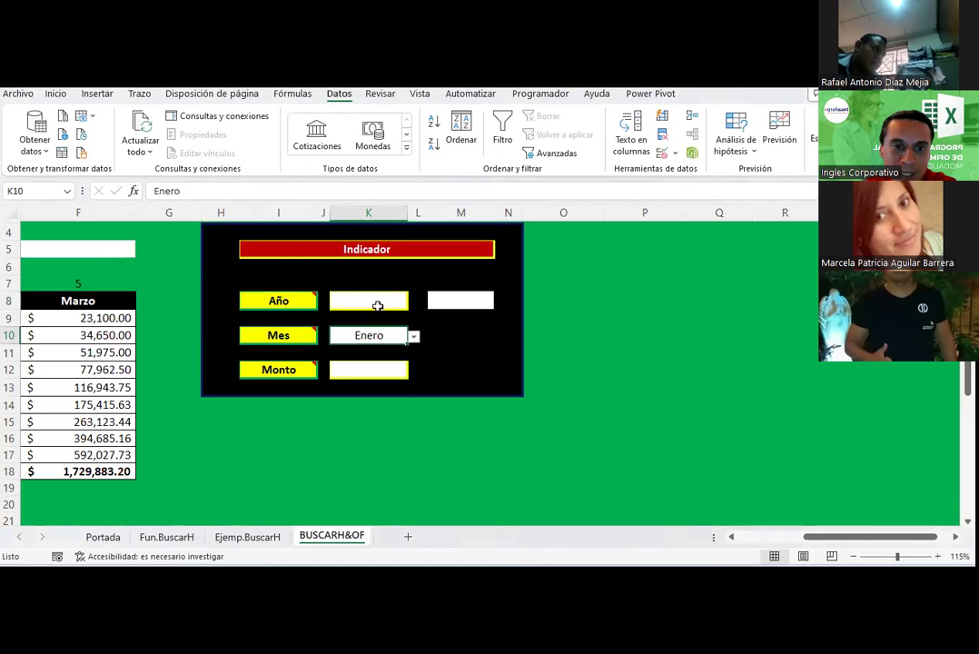
pyautogui.click(393, 300)
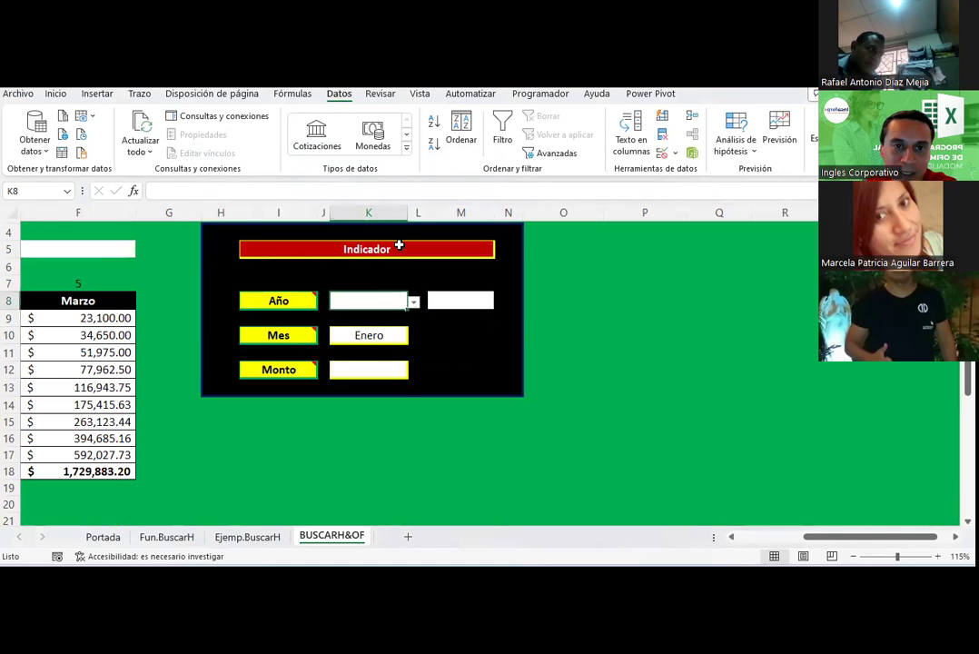
# Redefine the Años name in Name Manager to refer to C9:C17, the years 2015–2023.
pyautogui.click(292, 93)
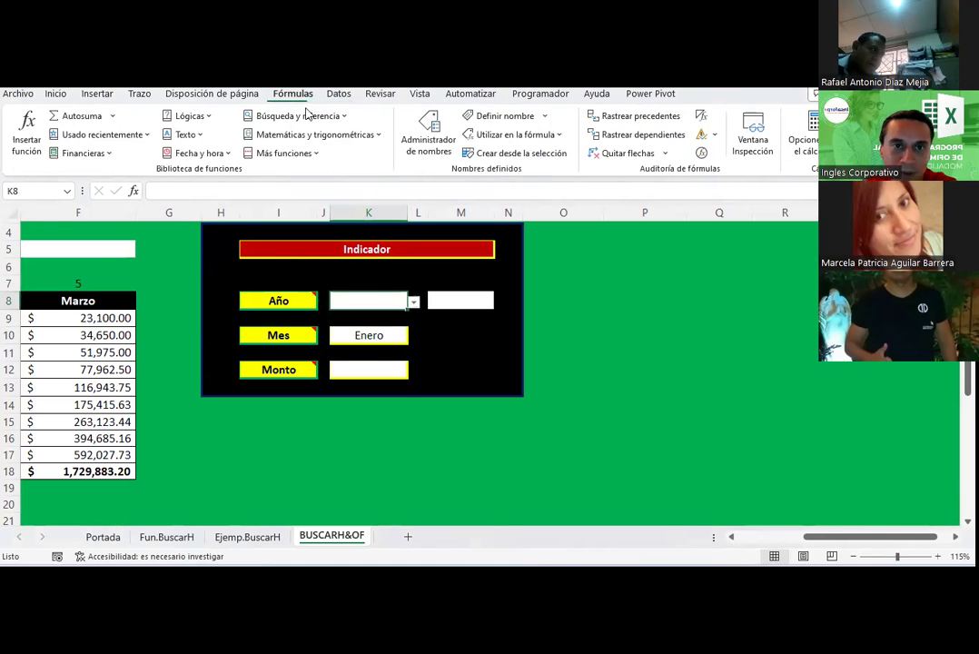
pyautogui.click(435, 136)
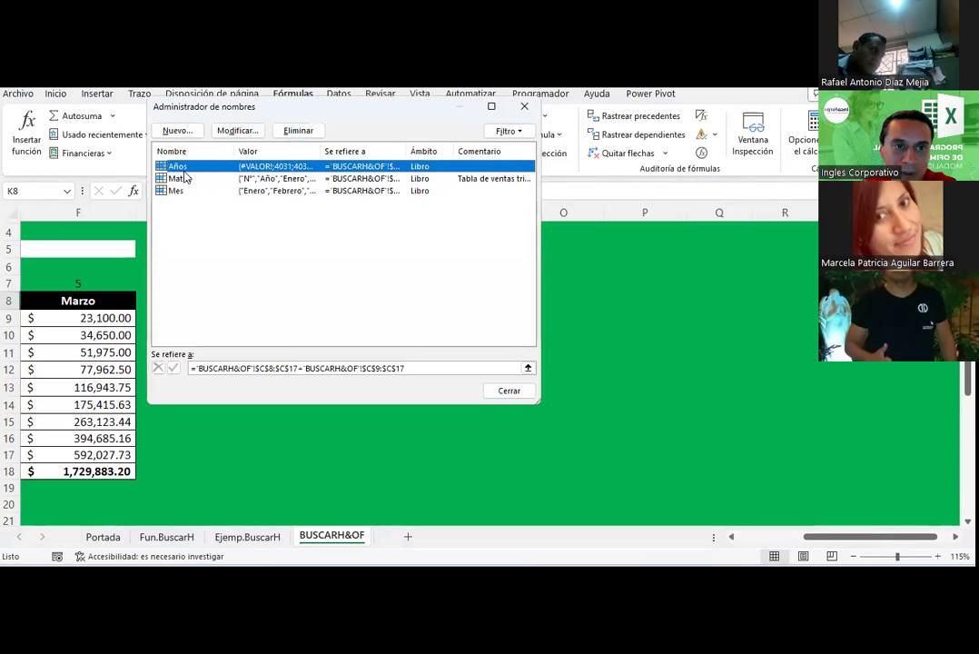
pyautogui.doubleClick(191, 169)
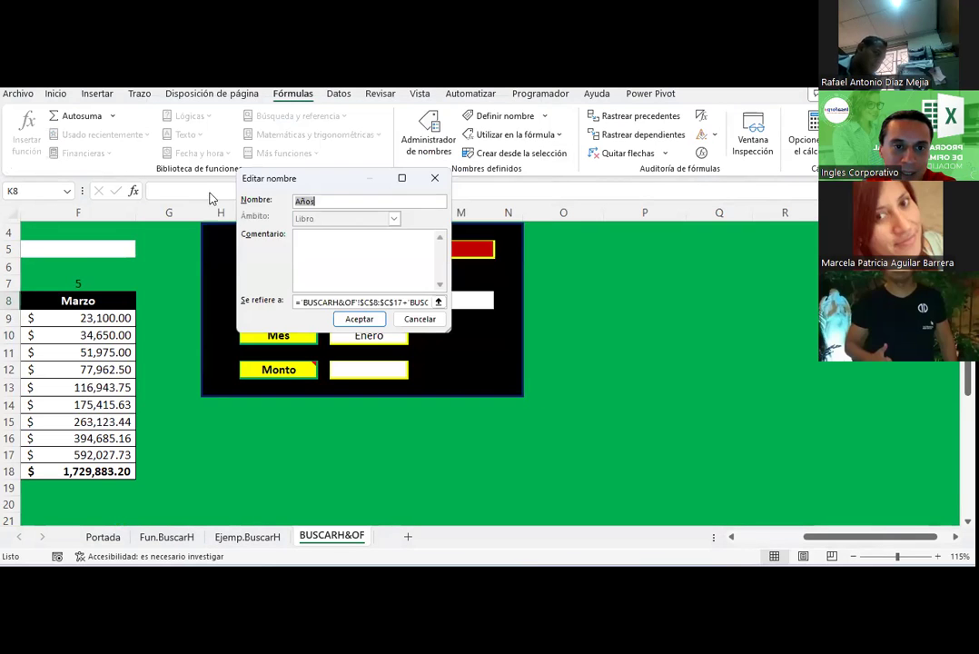
pyautogui.click(437, 303)
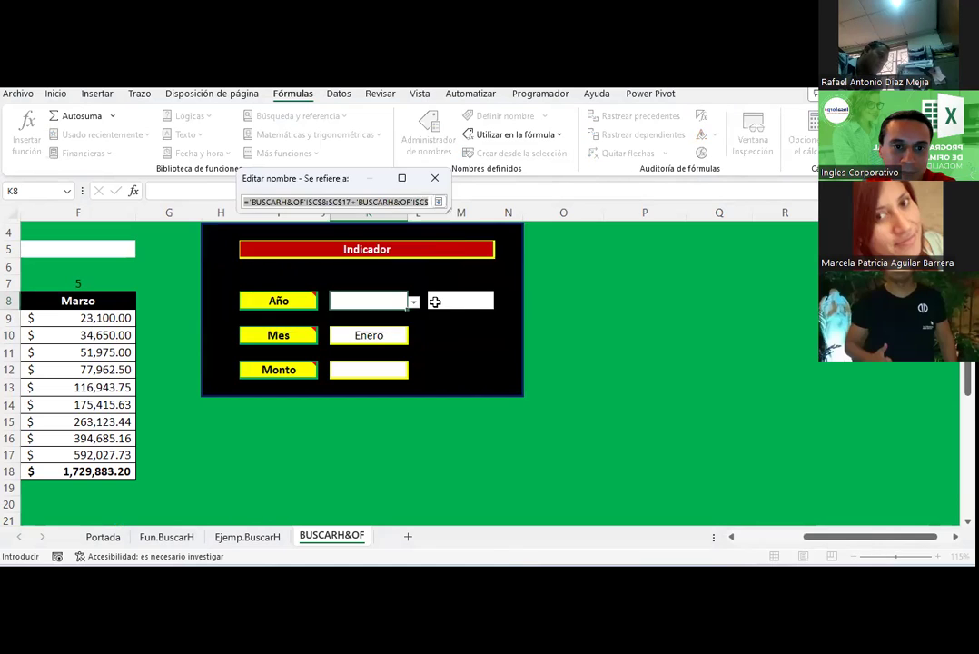
pyautogui.press('BackSpace')
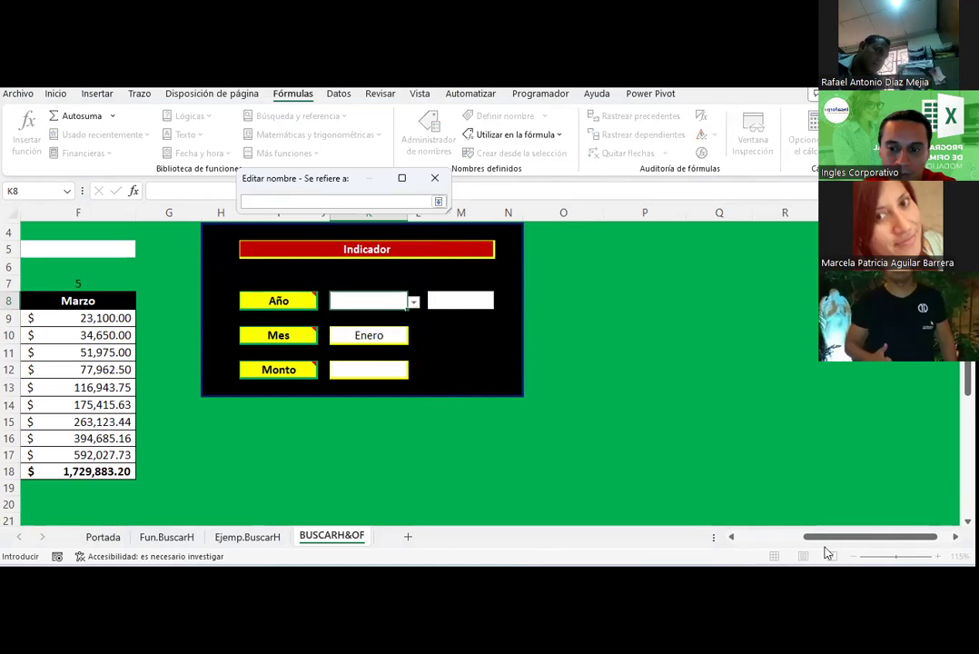
pyautogui.moveTo(835, 537); pyautogui.dragTo(768, 537)
pyautogui.moveTo(193, 315); pyautogui.dragTo(188, 451)
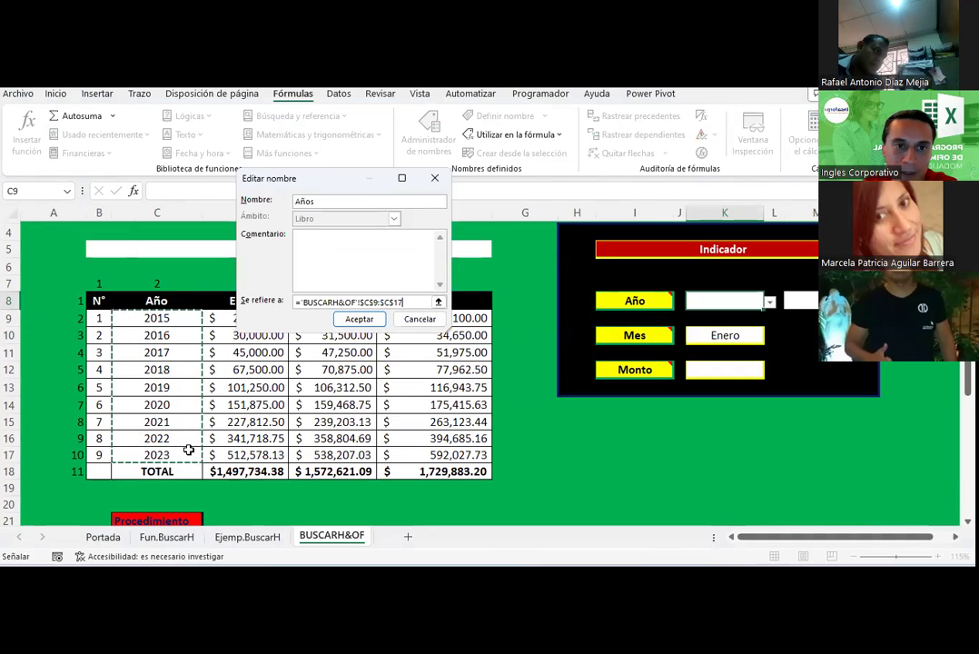
pyautogui.click(355, 328)
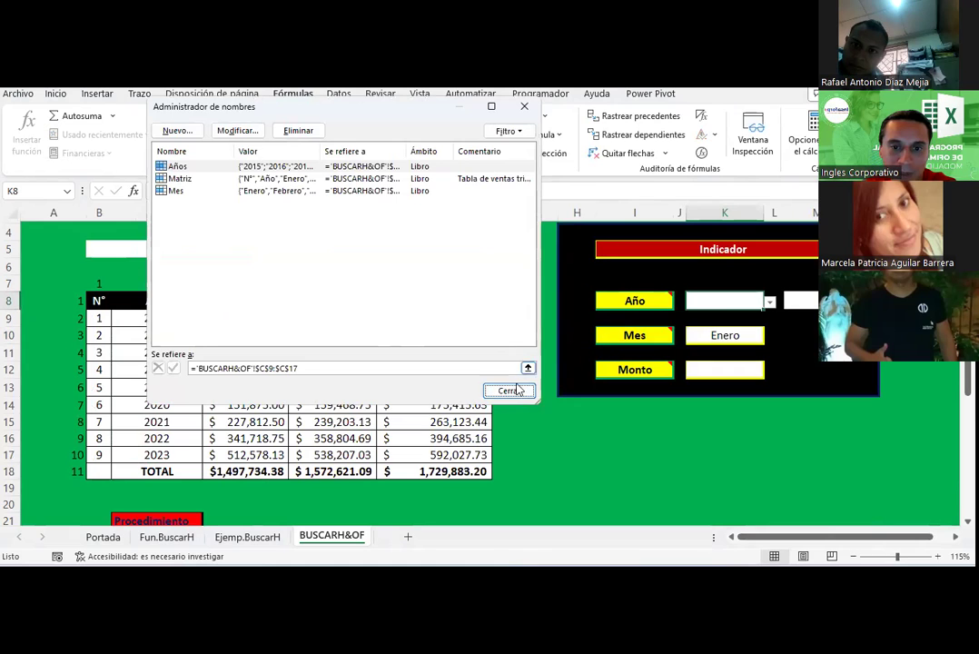
pyautogui.press('Escape')
pyautogui.click(770, 303)
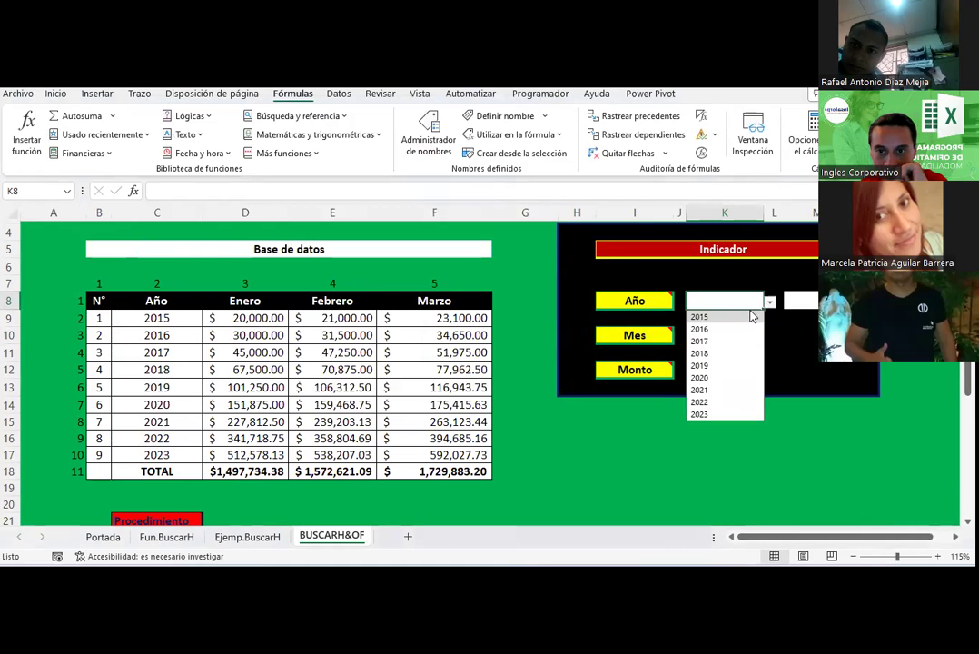
# Choose 2015 in K8's year dropdown, then check the K8 and K10 dropdown cells.
pyautogui.click(745, 318)
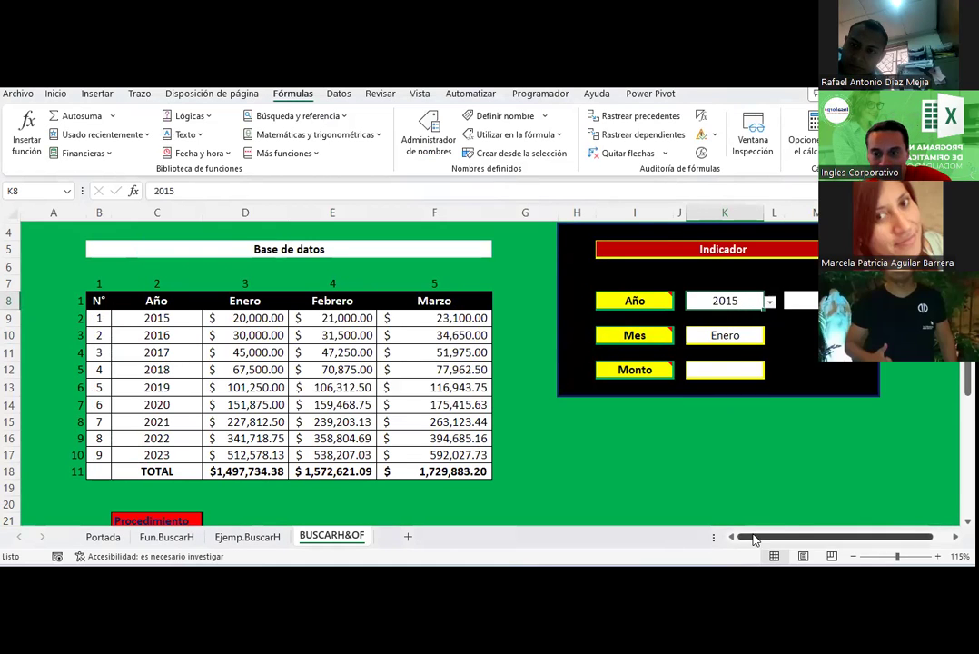
pyautogui.hscroll(1, 749, 495)
pyautogui.click(636, 340)
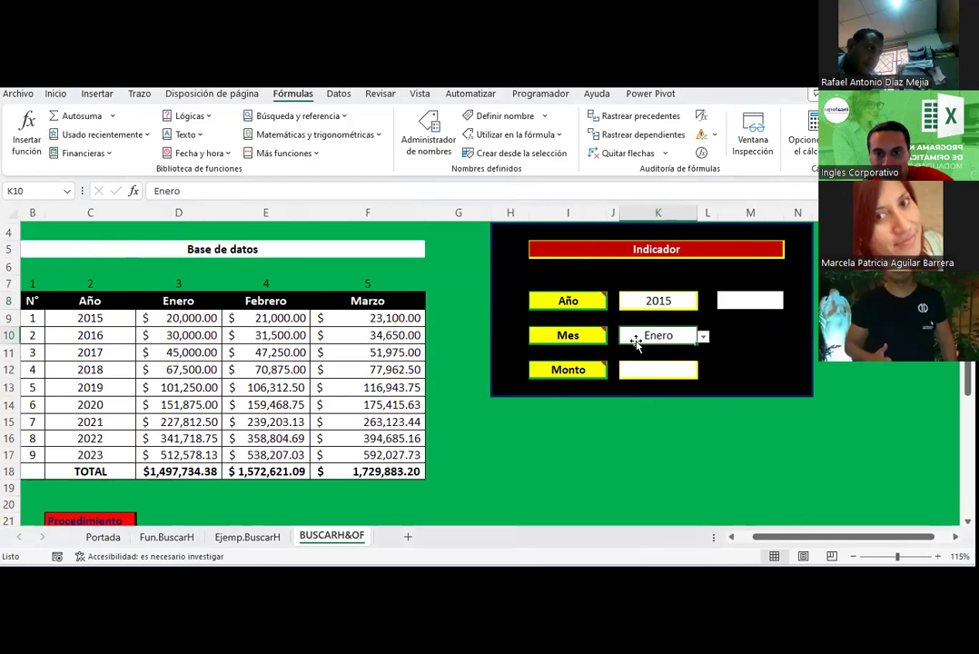
pyautogui.click(630, 301)
pyautogui.click(632, 334)
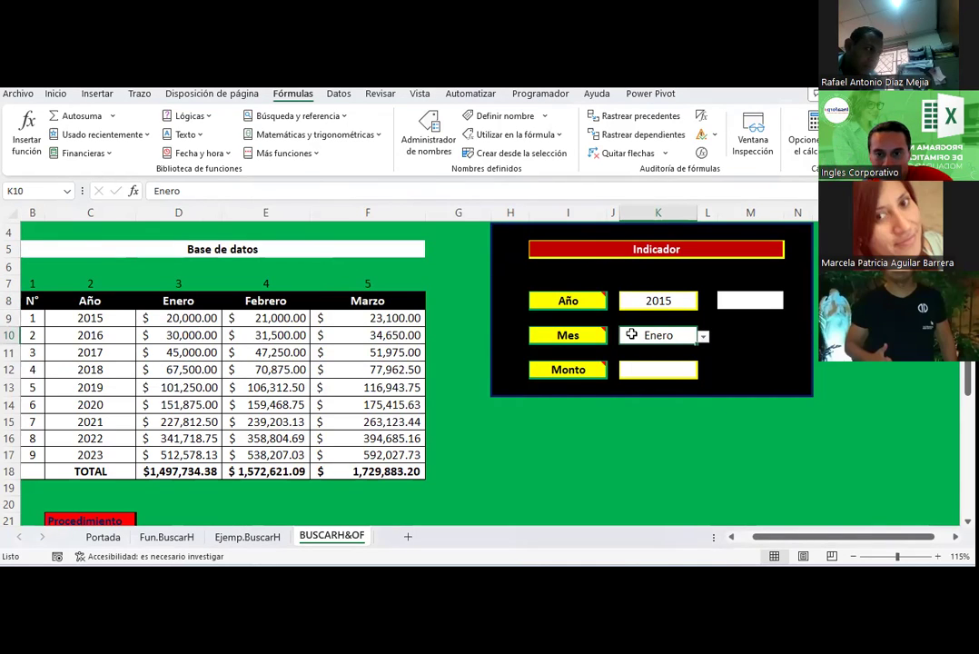
pyautogui.moveTo(763, 537); pyautogui.dragTo(741, 536)
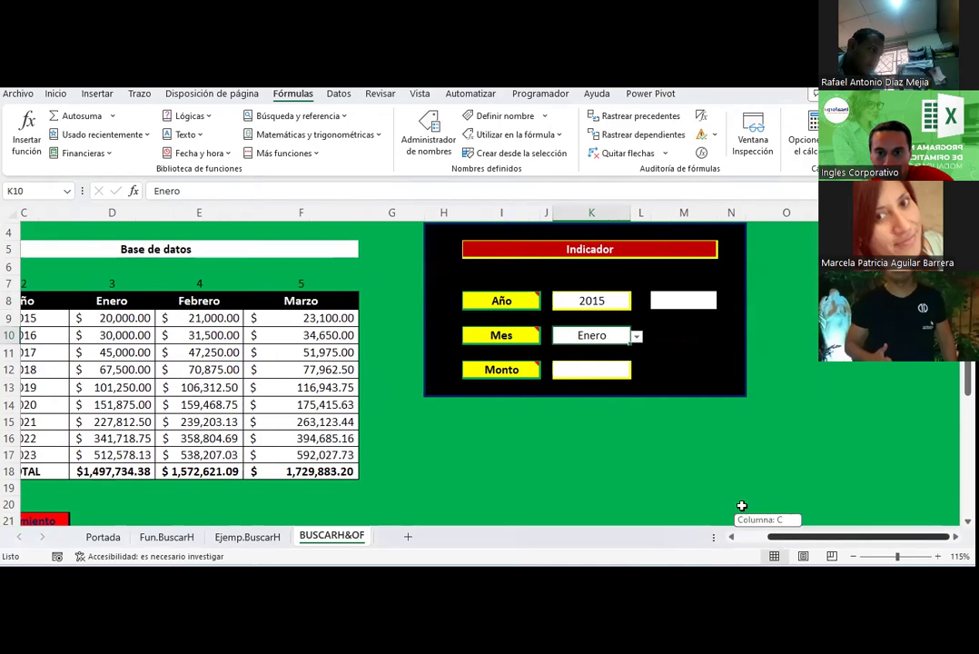
pyautogui.click(600, 303)
pyautogui.click(593, 335)
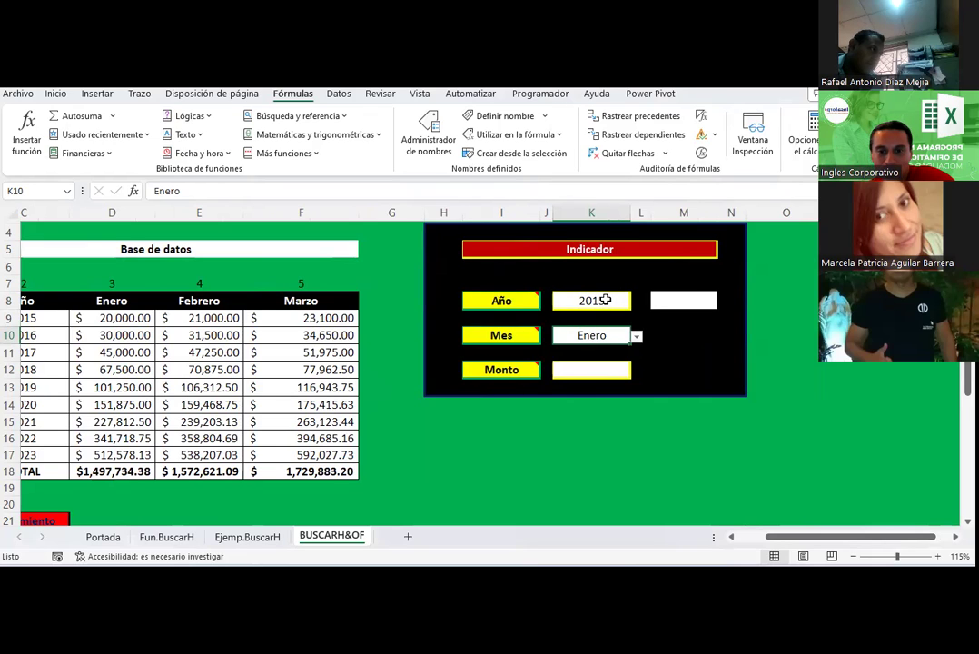
pyautogui.click(606, 301)
pyautogui.click(586, 335)
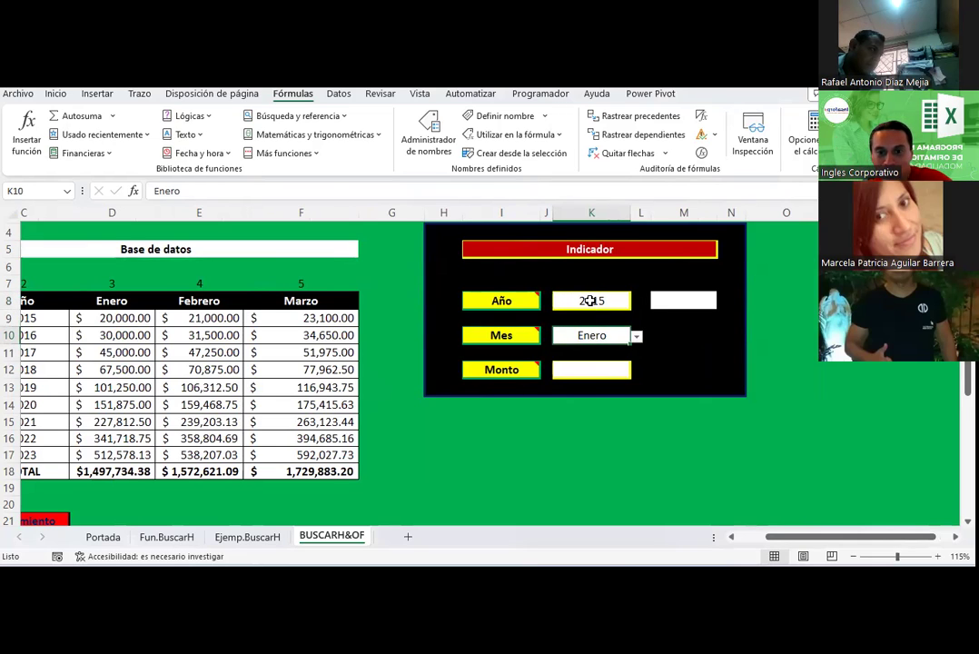
pyautogui.click(589, 301)
# Fill the procedure steps in rows 29 and 31 orange, repeating the fill with F4.
pyautogui.scroll(-2, 567, 411)
pyautogui.scroll(-2, 568, 411)
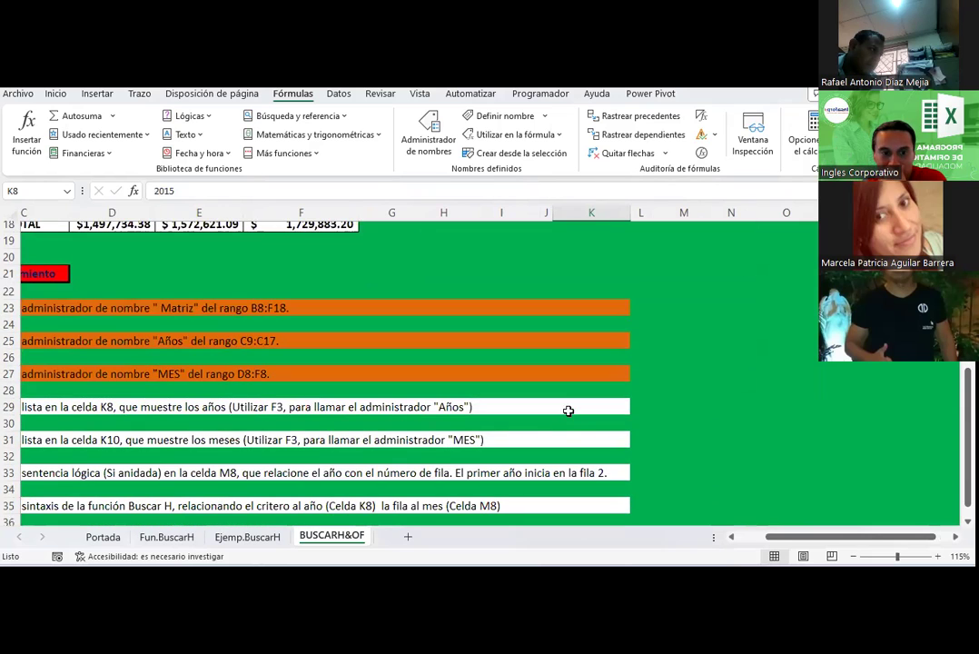
pyautogui.moveTo(775, 538); pyautogui.dragTo(752, 540)
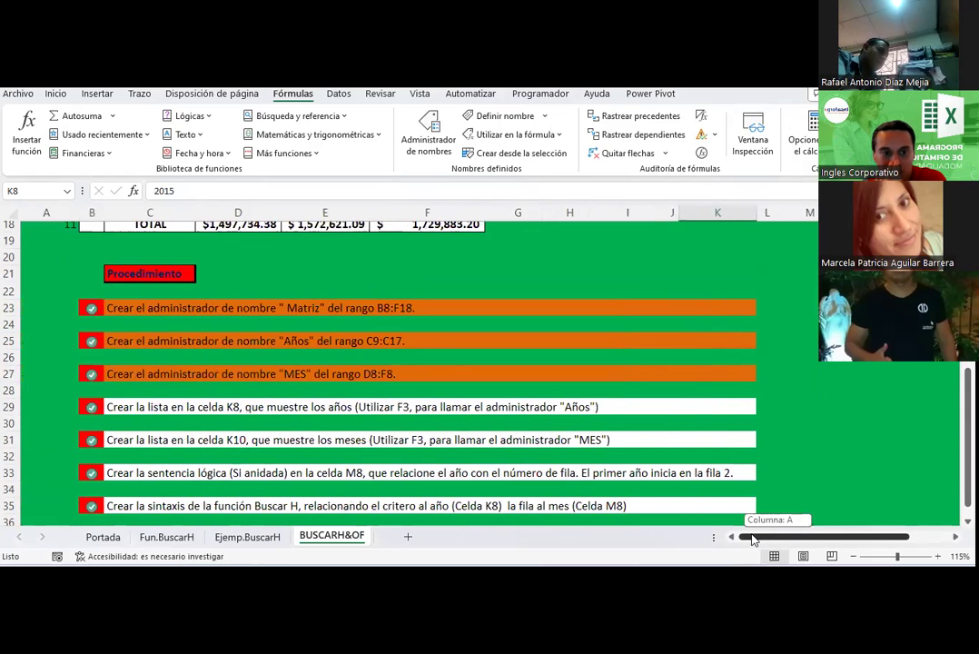
pyautogui.scroll(-1, 382, 350)
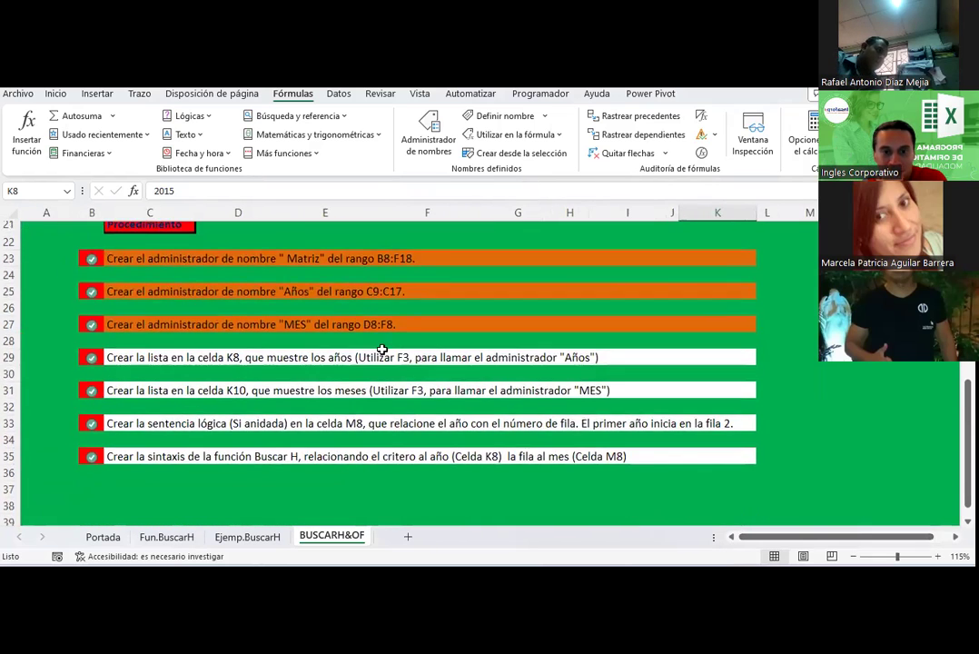
pyautogui.click(356, 357)
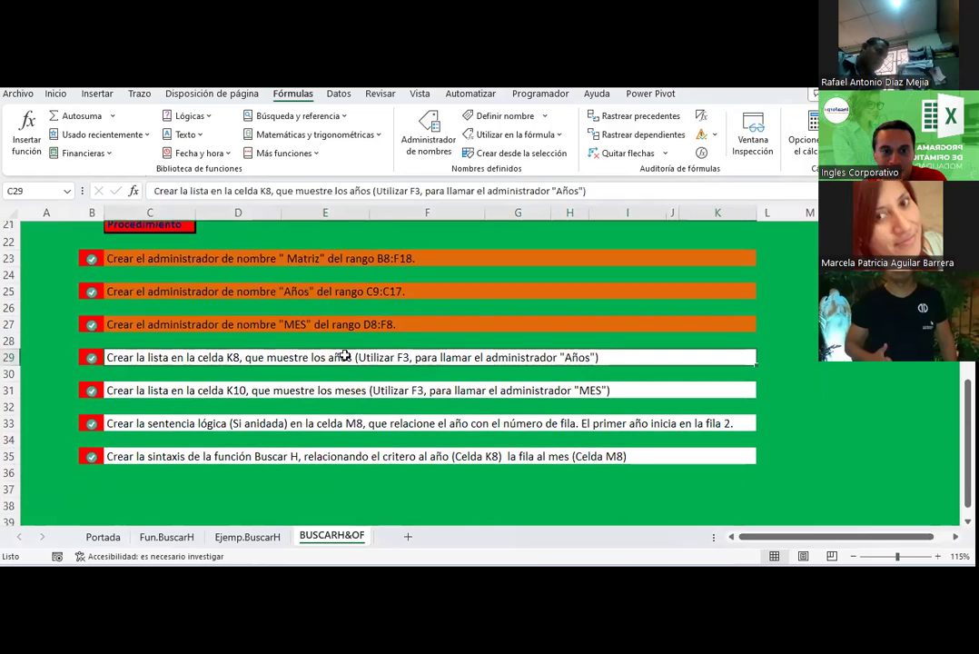
pyautogui.click(55, 93)
pyautogui.click(190, 143)
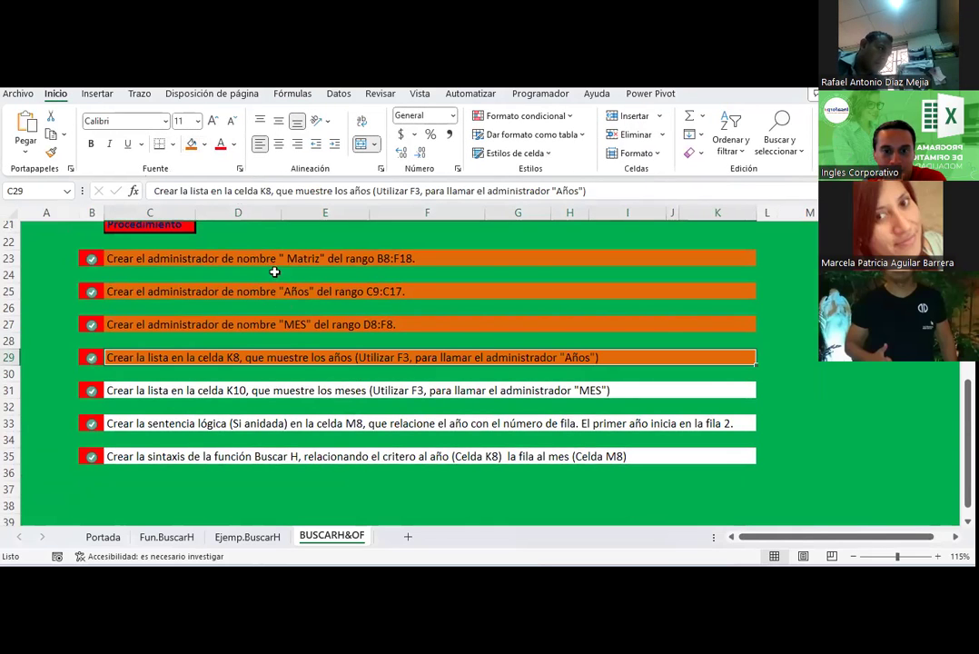
pyautogui.click(299, 394)
pyautogui.press('F4')
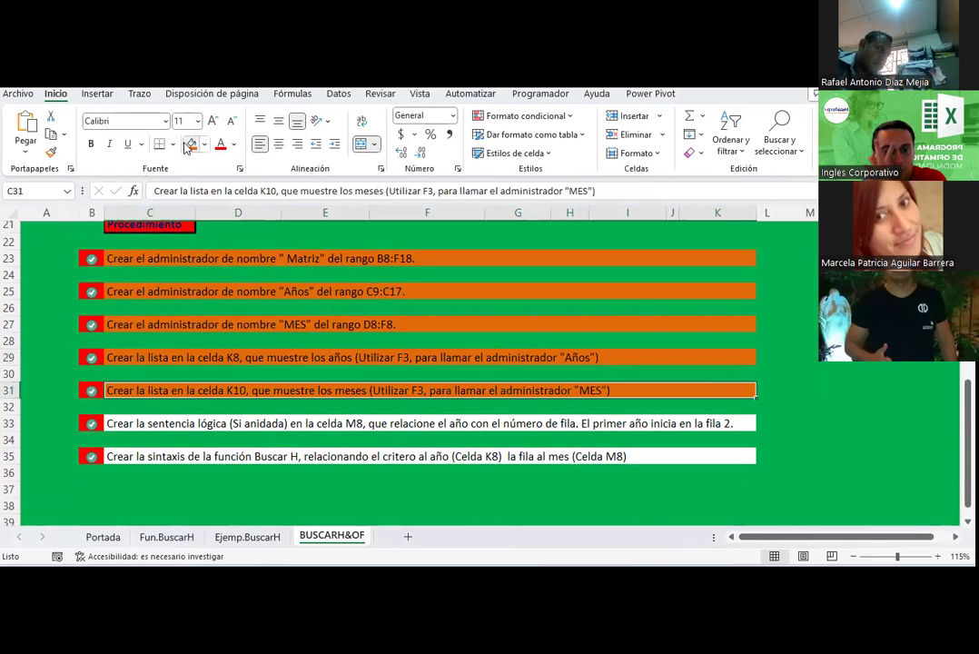
pyautogui.scroll(5, 701, 399)
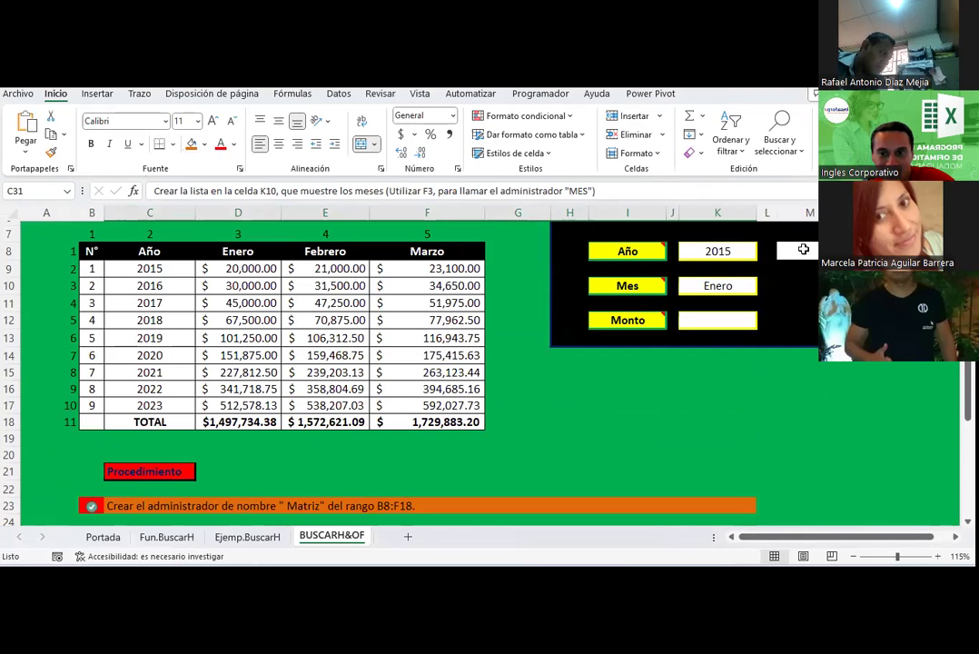
# Fill cell M8 orange and bring up the fill colour palette.
pyautogui.click(803, 249)
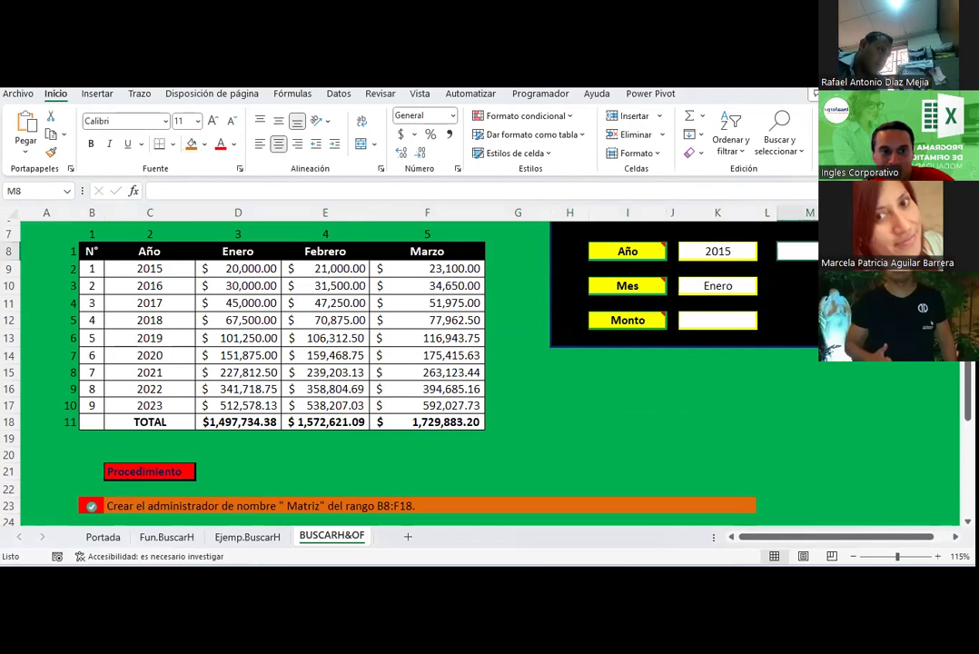
pyautogui.click(192, 144)
pyautogui.click(205, 144)
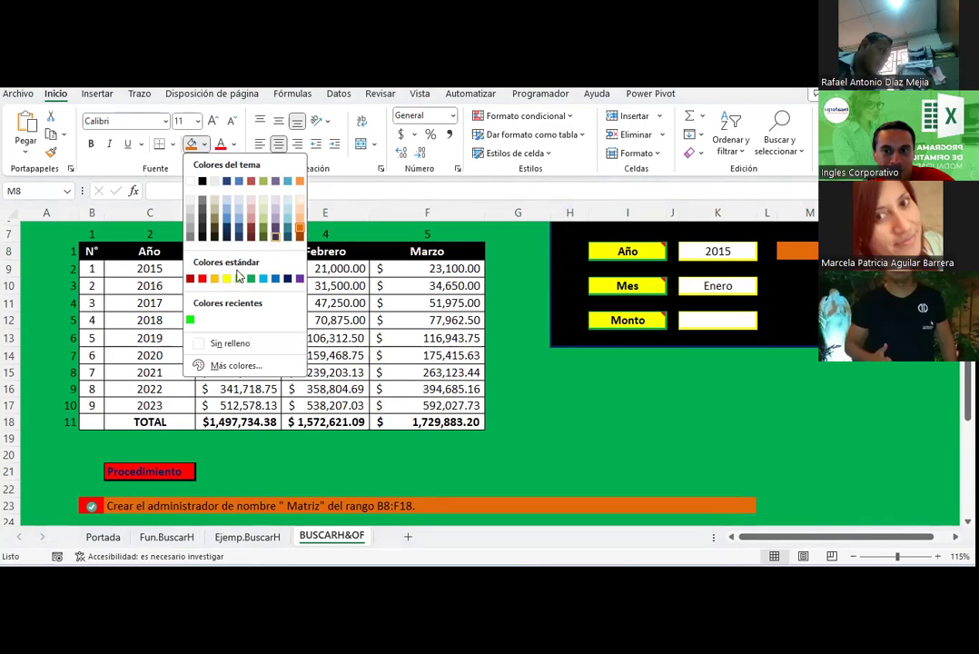
# Change M8's fill to dark red from Standard Colors, then review the procedure list.
pyautogui.click(190, 279)
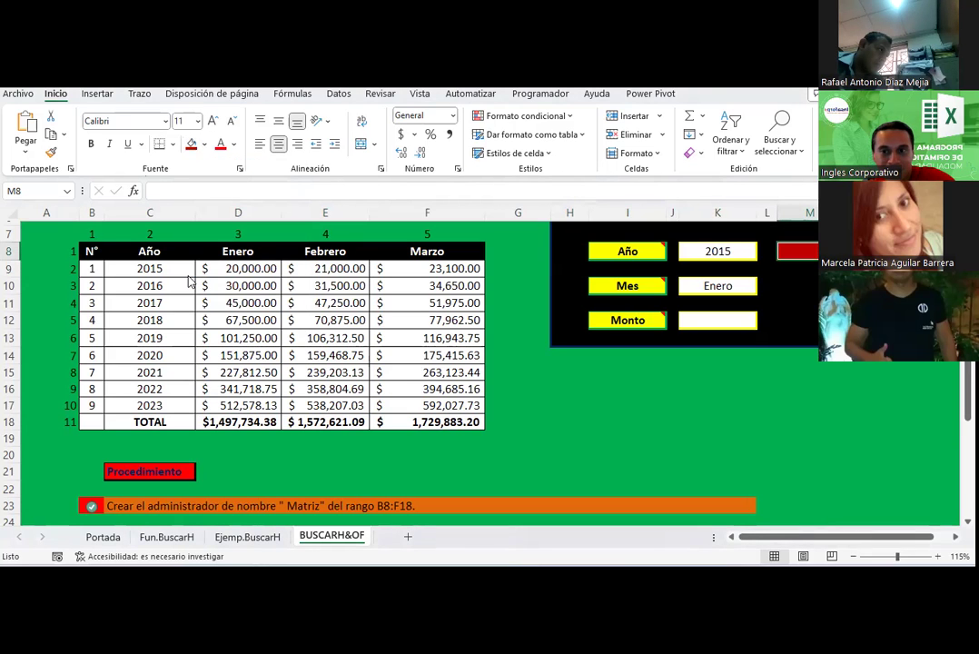
pyautogui.scroll(-6, 475, 323)
pyautogui.scroll(1, 476, 323)
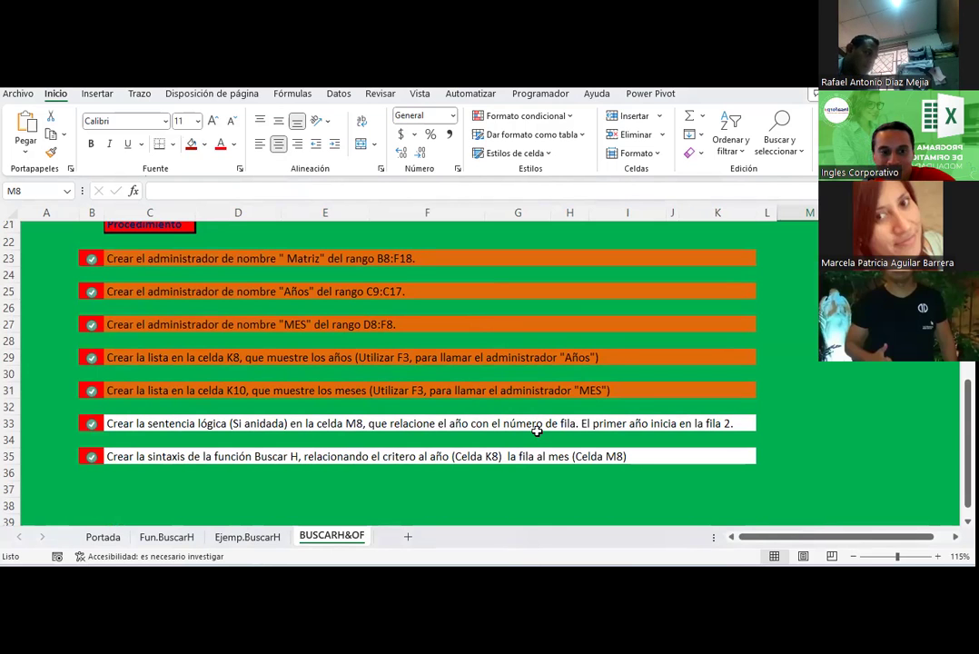
pyautogui.scroll(3, 537, 431)
pyautogui.scroll(2, 537, 430)
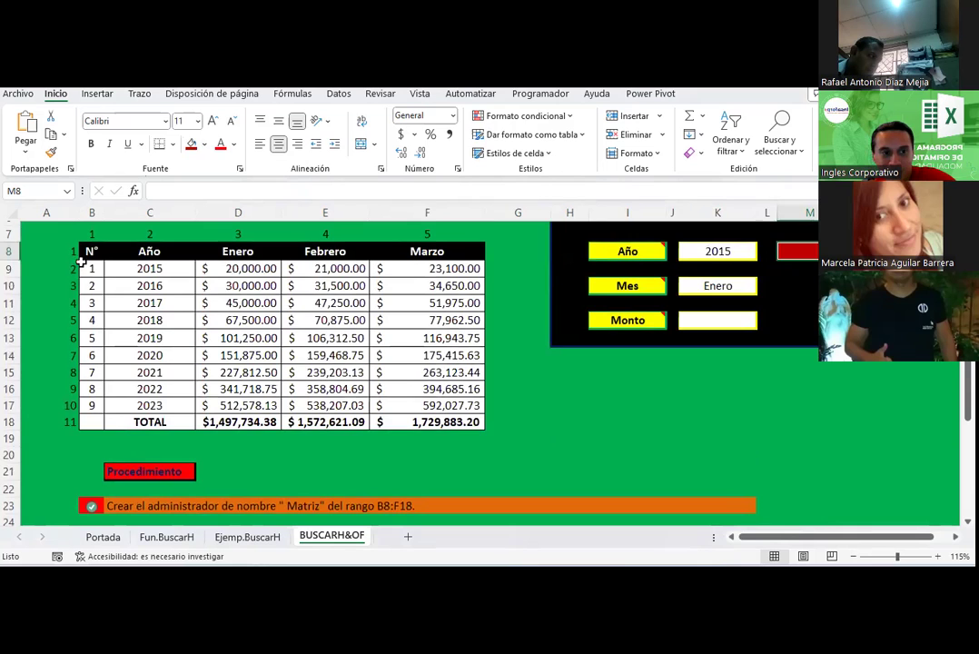
pyautogui.click(71, 252)
pyautogui.moveTo(71, 251); pyautogui.dragTo(54, 421)
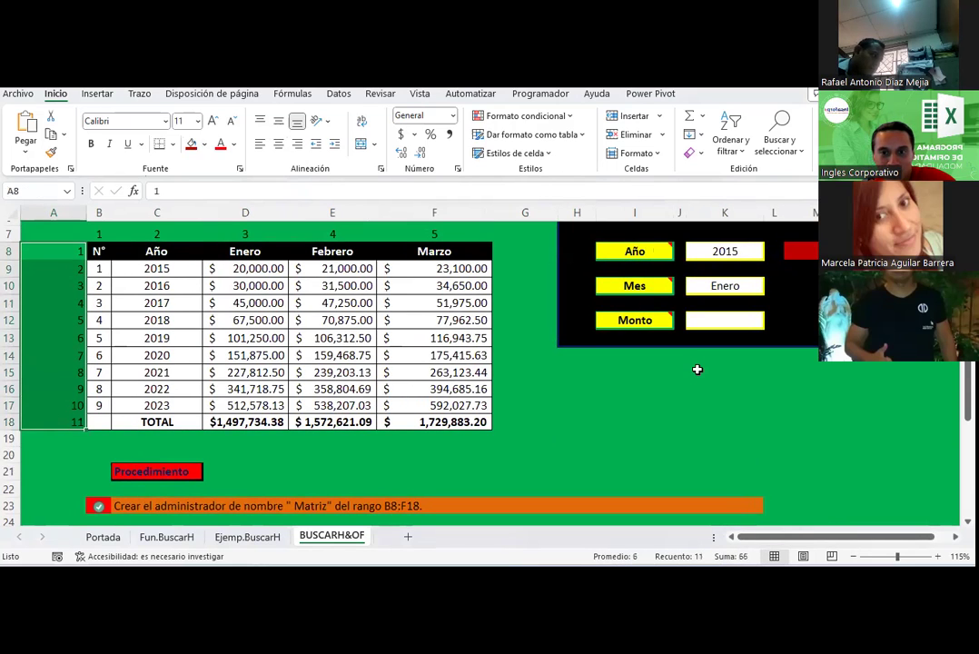
pyautogui.hscroll(1, 697, 370)
pyautogui.click(659, 250)
pyautogui.click(724, 252)
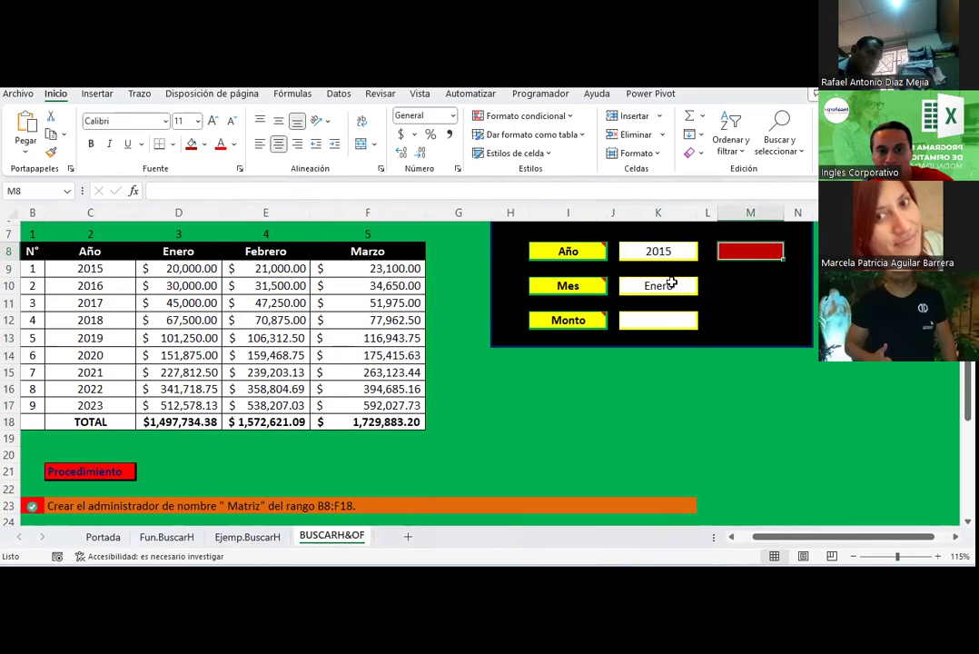
pyautogui.hscroll(-1, 79, 273)
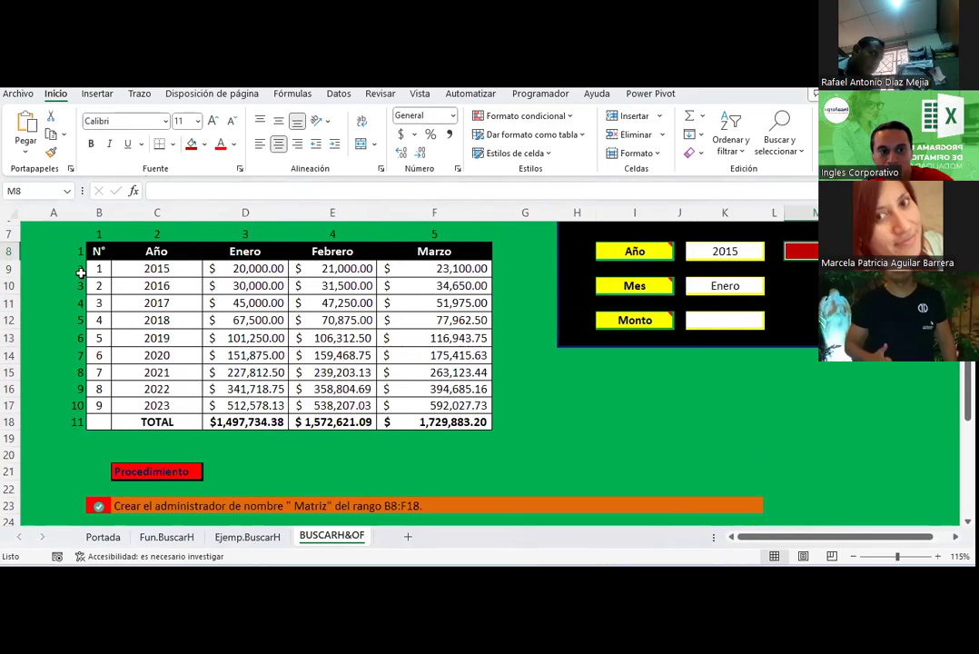
pyautogui.click(80, 272)
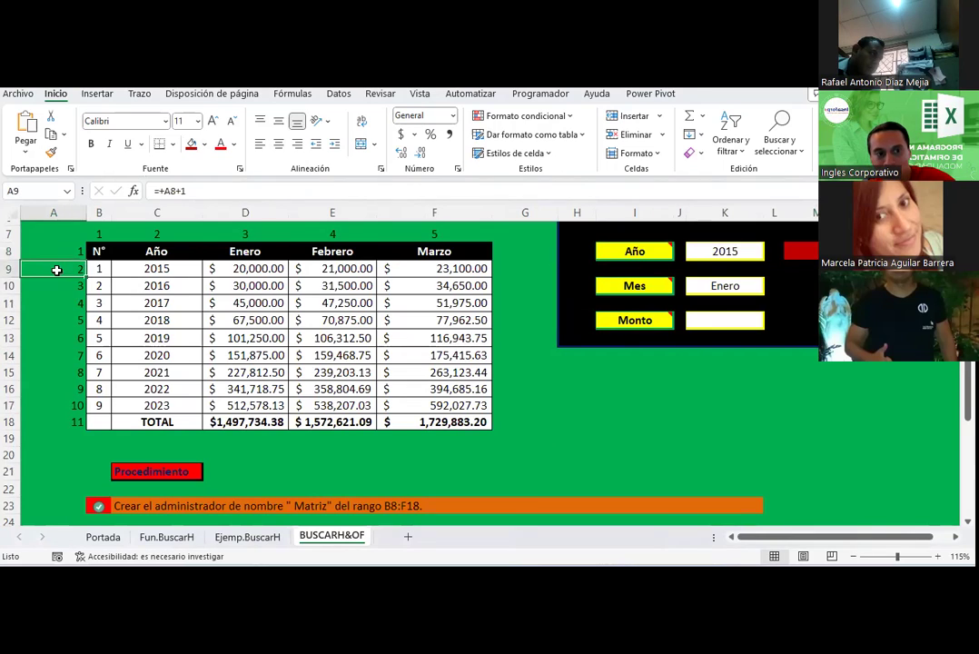
pyautogui.moveTo(151, 269); pyautogui.dragTo(70, 269)
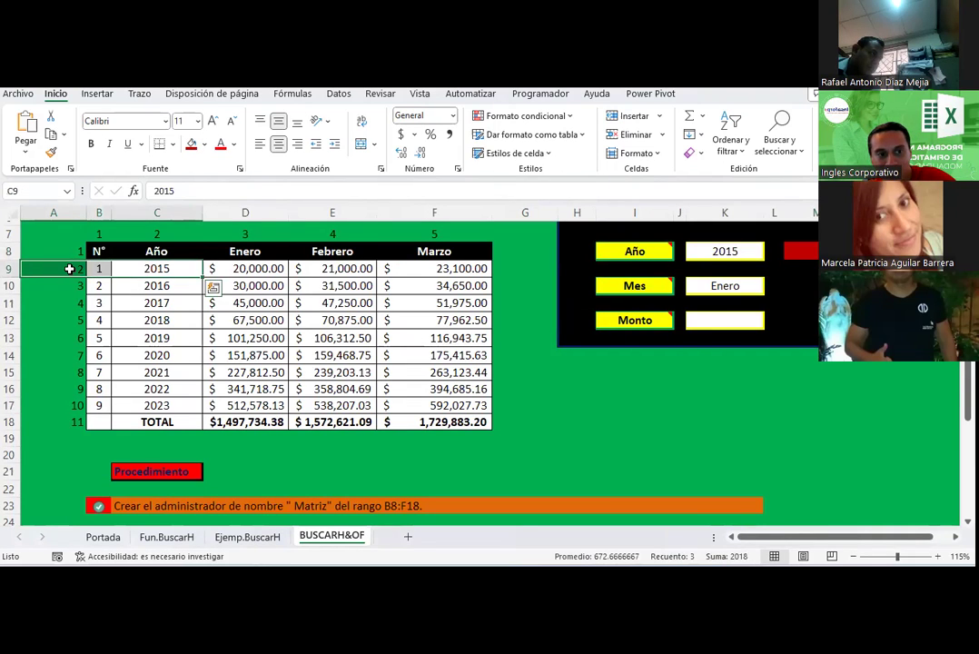
pyautogui.click(70, 269)
pyautogui.click(725, 251)
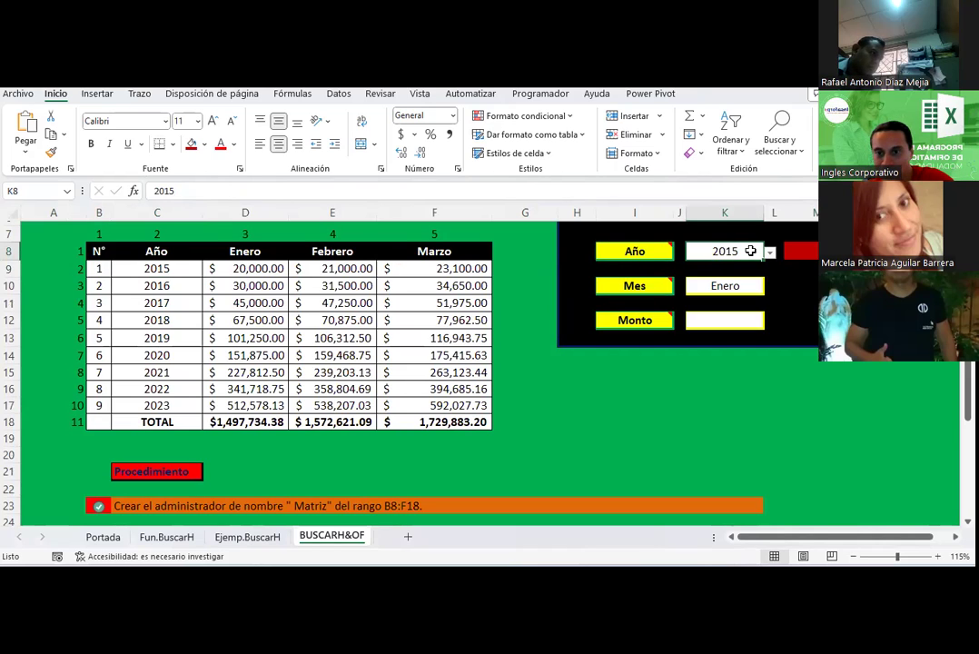
pyautogui.press('Right')
pyautogui.press('Right')
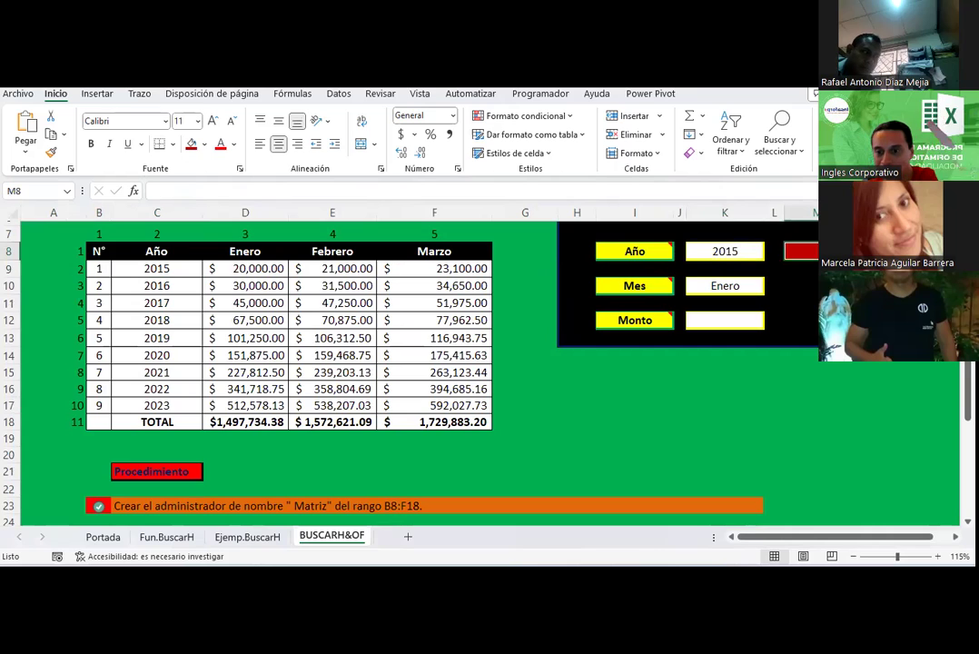
pyautogui.click(184, 305)
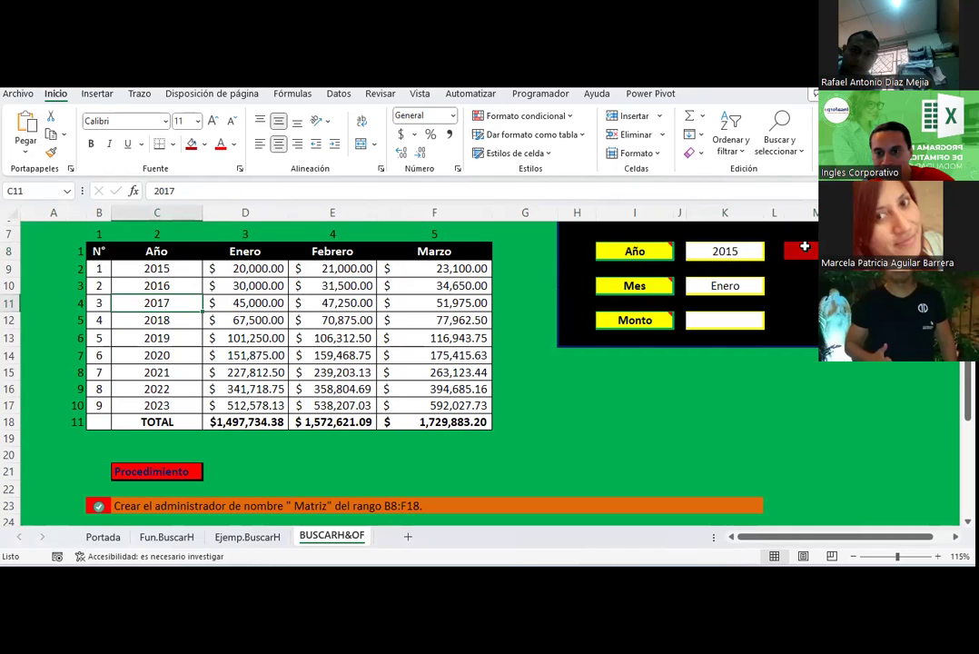
pyautogui.click(805, 248)
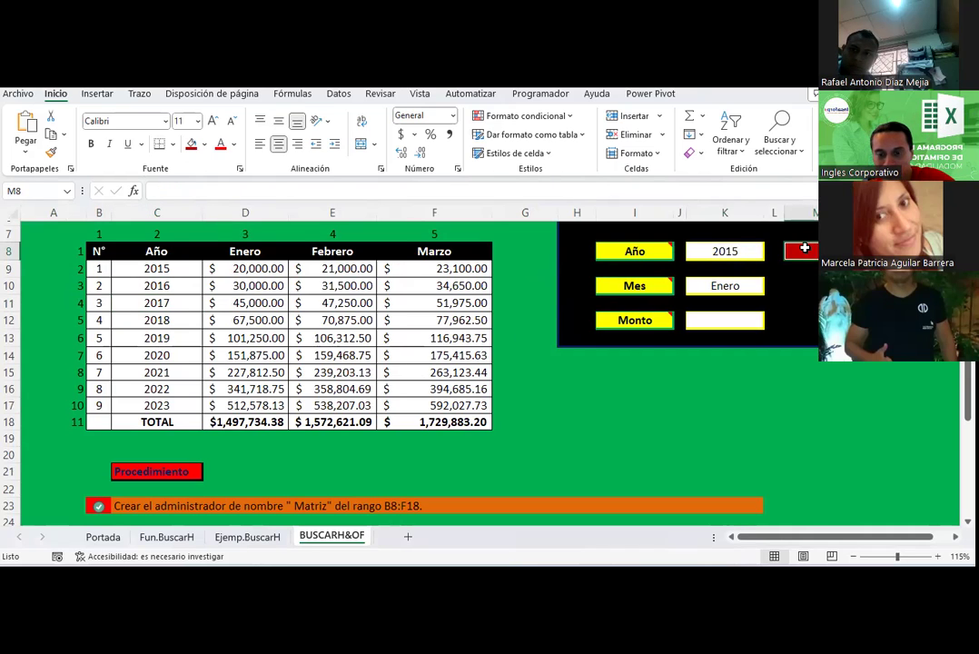
pyautogui.click(720, 321)
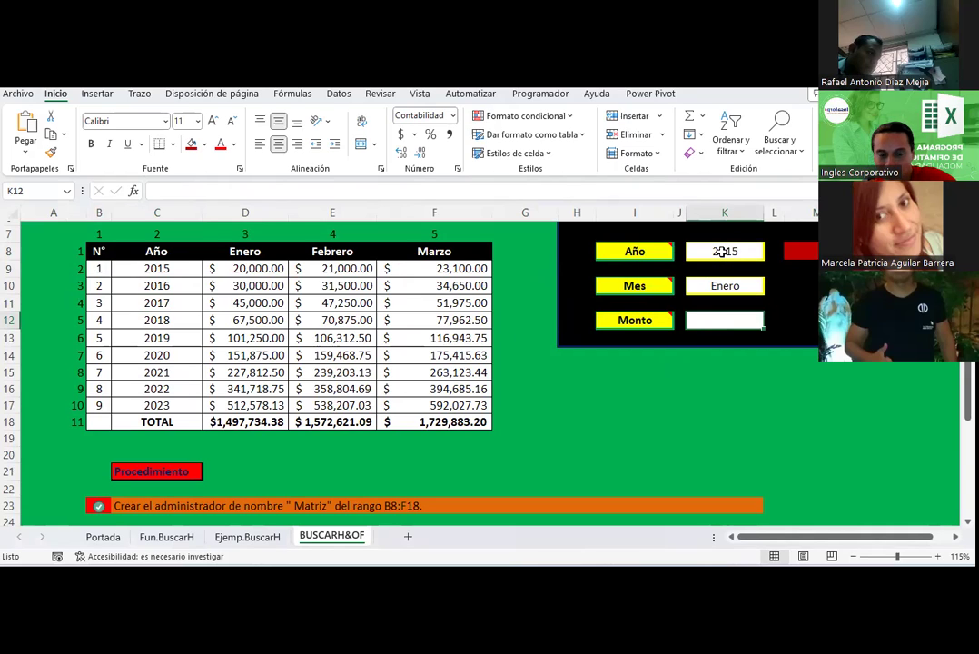
pyautogui.scroll(-7, 524, 345)
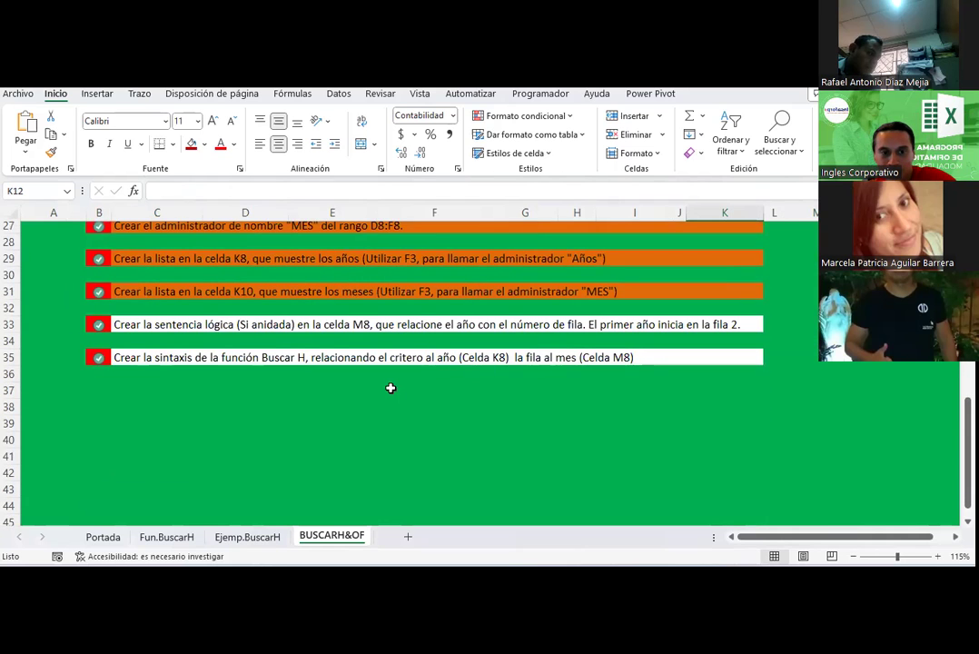
pyautogui.scroll(1, 391, 388)
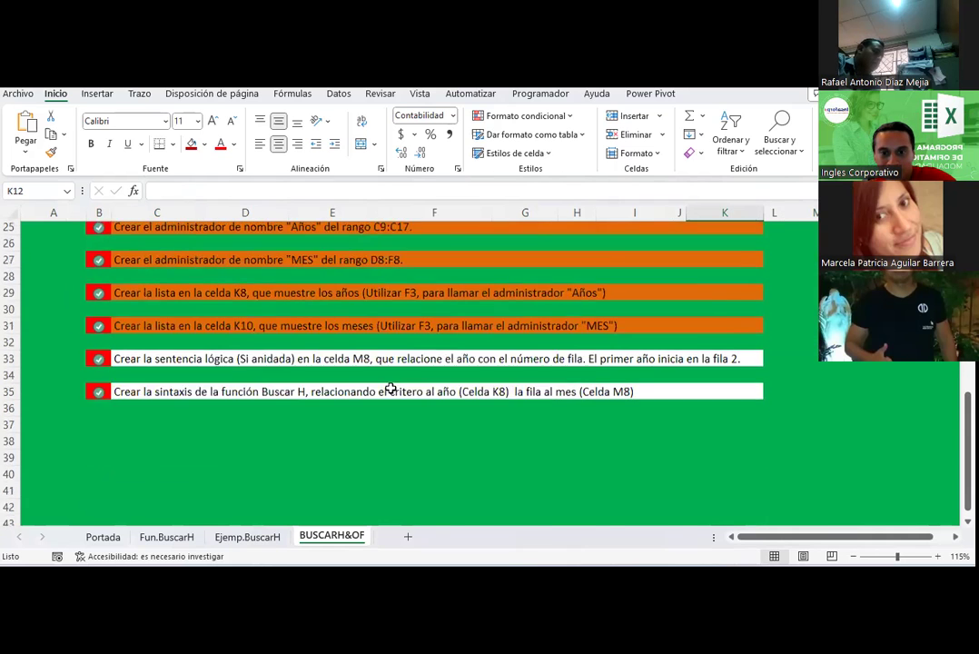
pyautogui.scroll(2, 391, 388)
pyautogui.scroll(-1, 390, 388)
pyautogui.scroll(5, 390, 388)
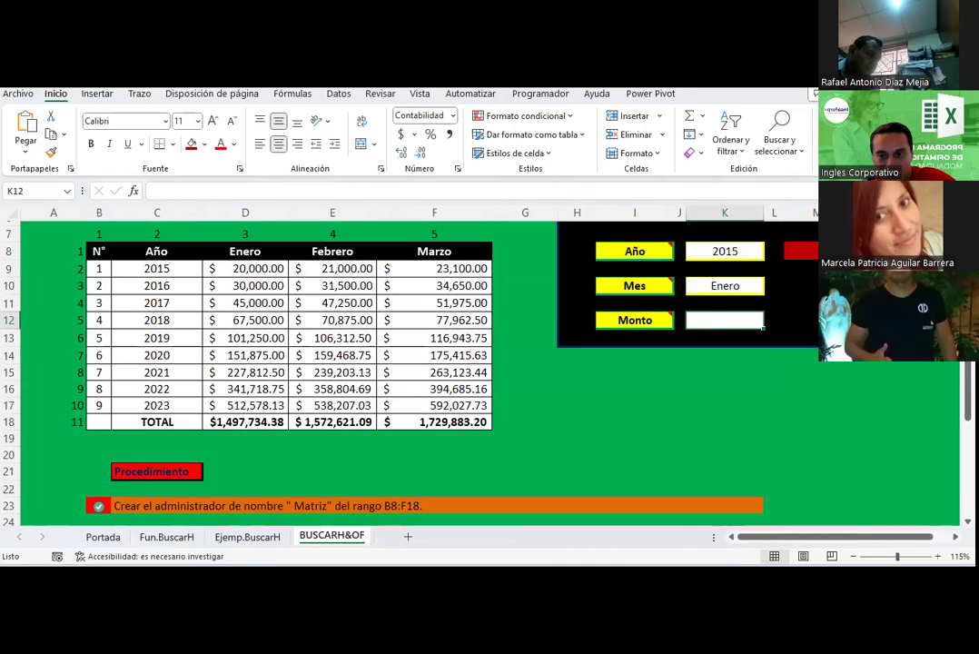
pyautogui.click(800, 252)
pyautogui.scroll(3, 667, 323)
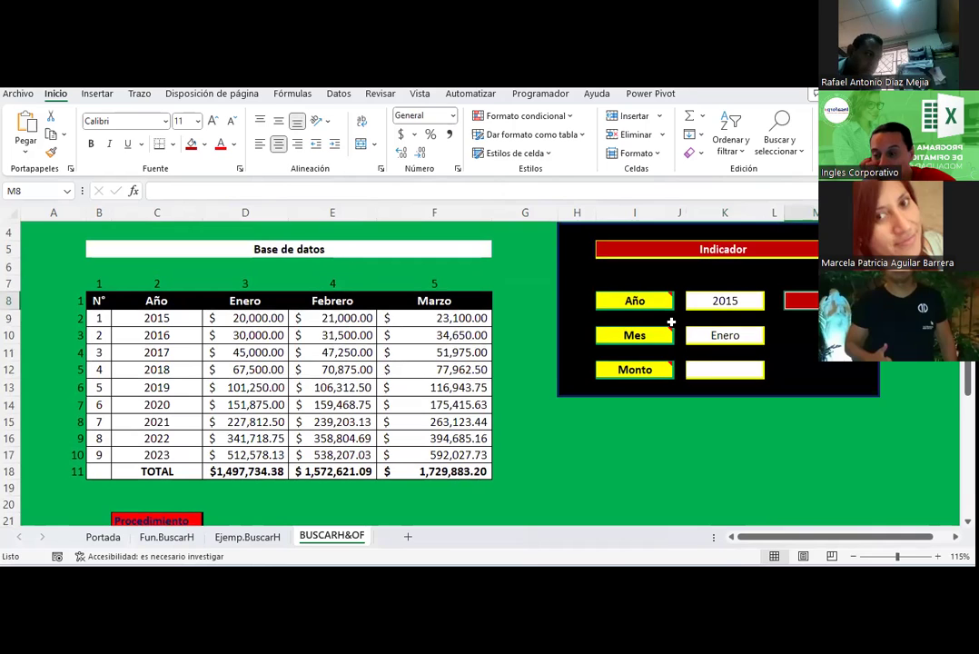
pyautogui.scroll(-1, 670, 321)
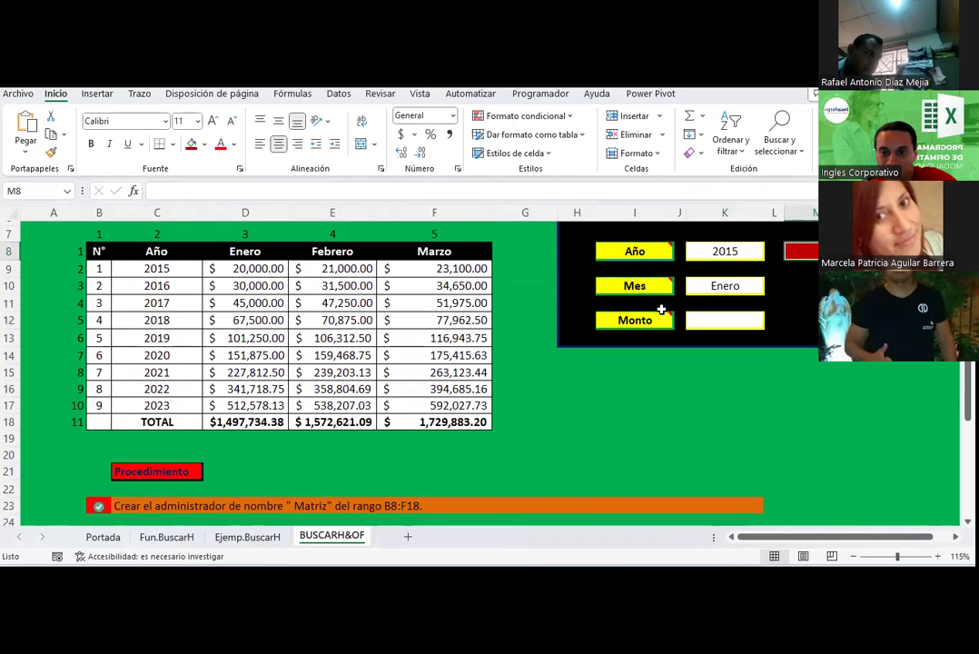
pyautogui.scroll(-6, 662, 311)
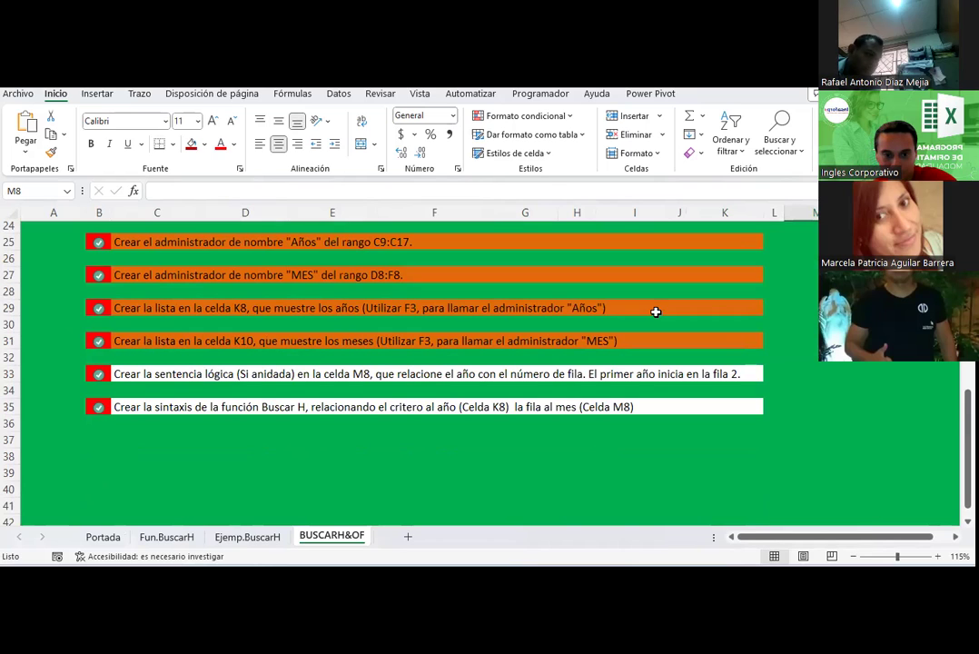
pyautogui.scroll(-1, 655, 312)
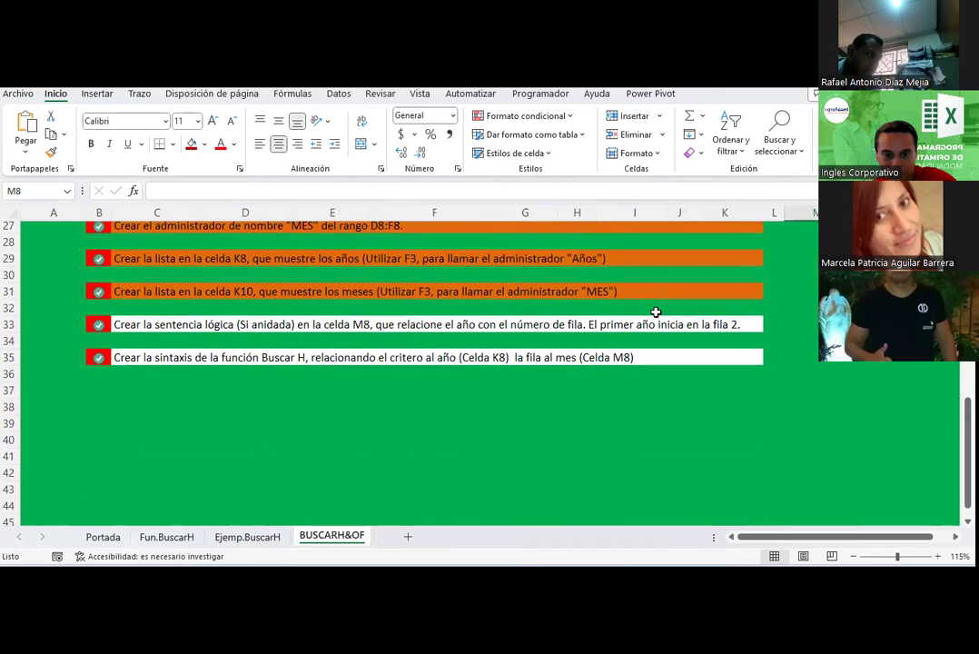
pyautogui.scroll(3, 655, 312)
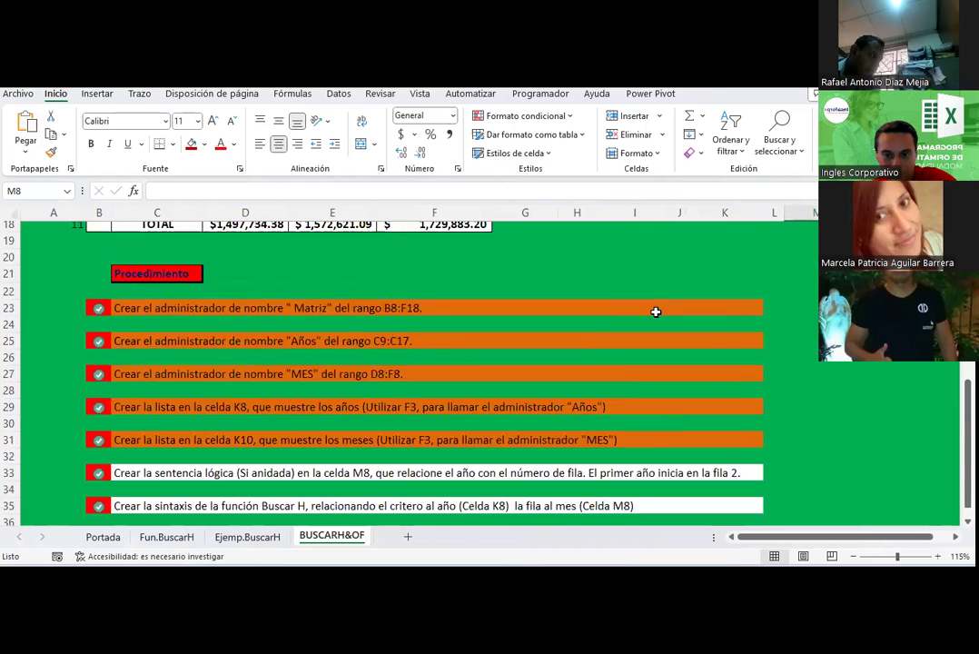
pyautogui.scroll(4, 655, 312)
pyautogui.scroll(1, 655, 312)
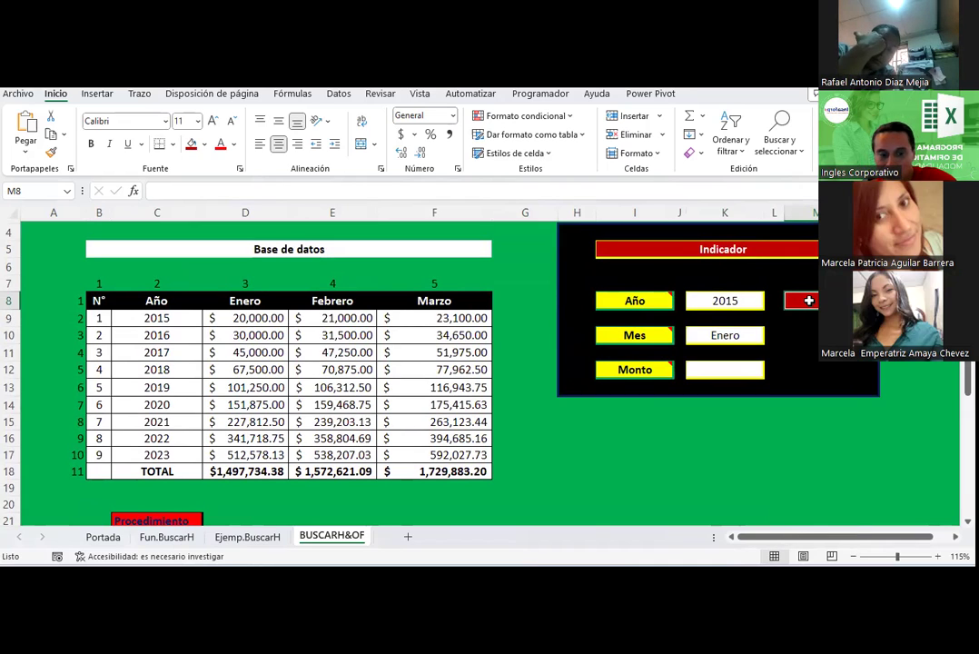
pyautogui.write('=')
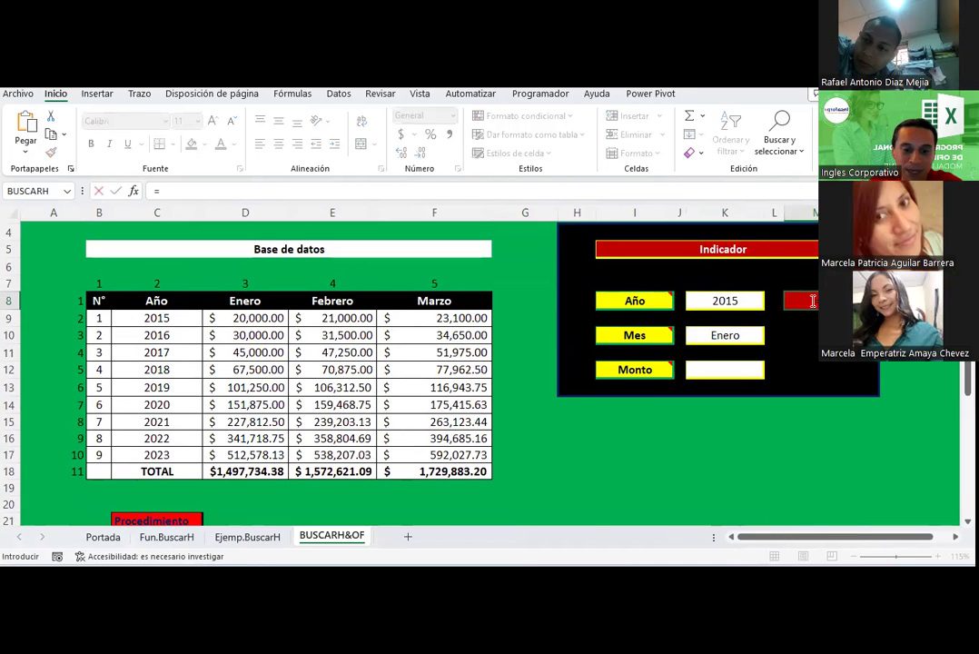
pyautogui.write('si')
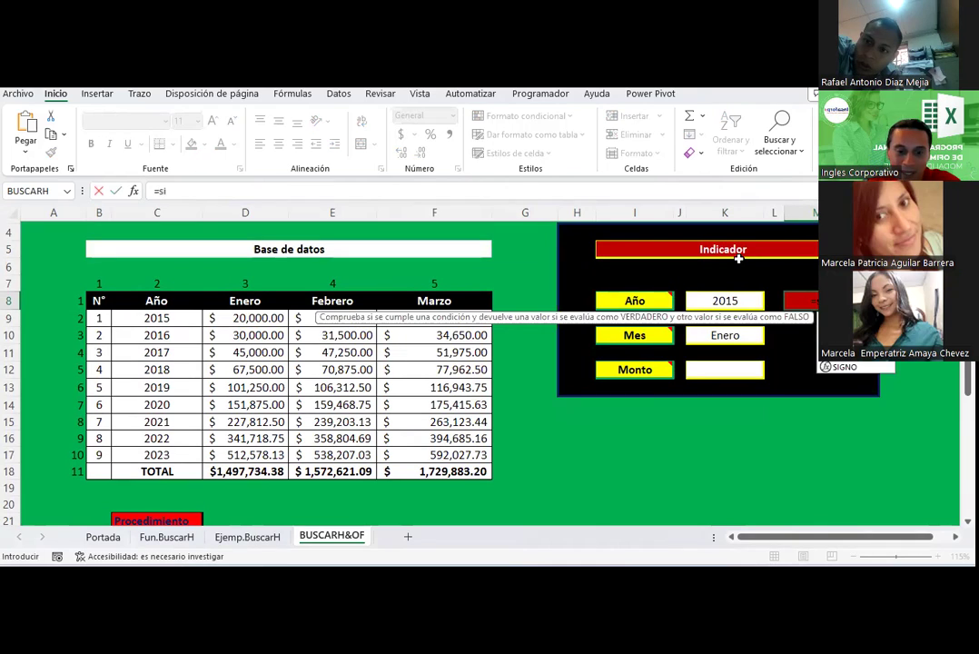
pyautogui.write('(')
pyautogui.click(739, 303)
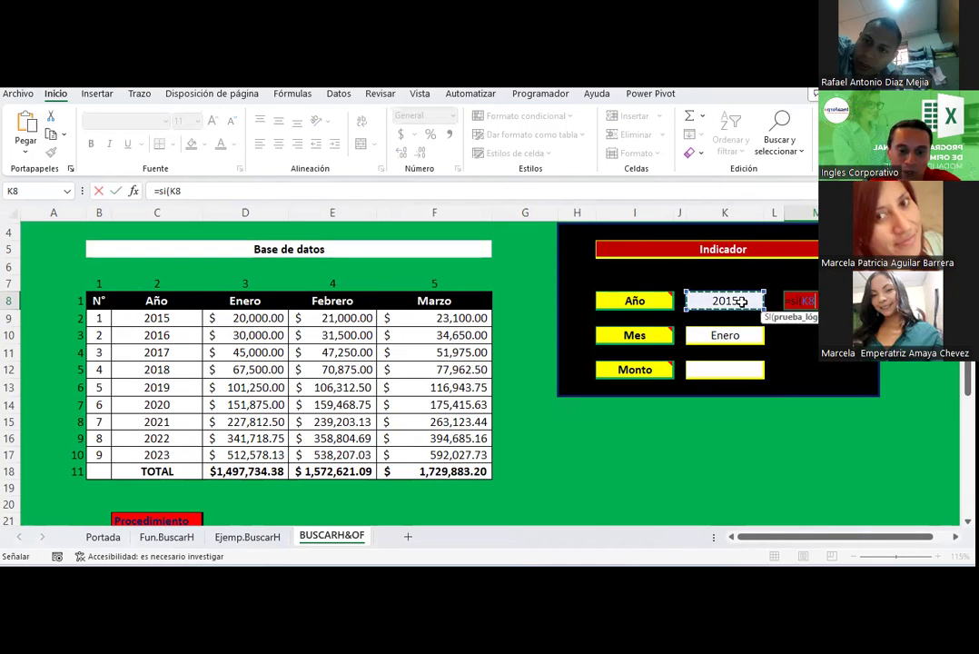
pyautogui.write(')')
pyautogui.press('BackSpace')
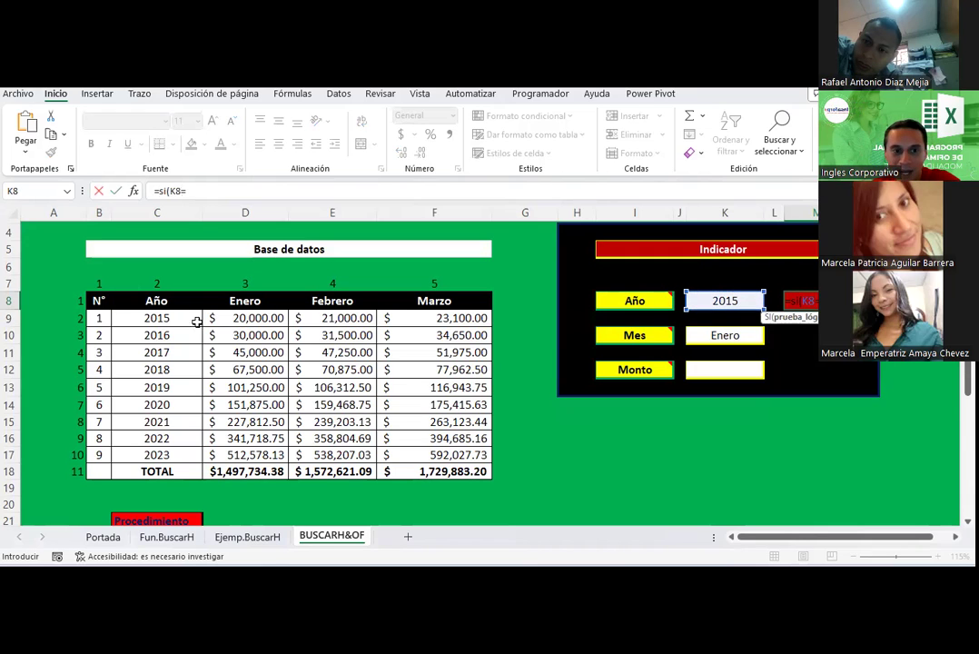
pyautogui.click(168, 317)
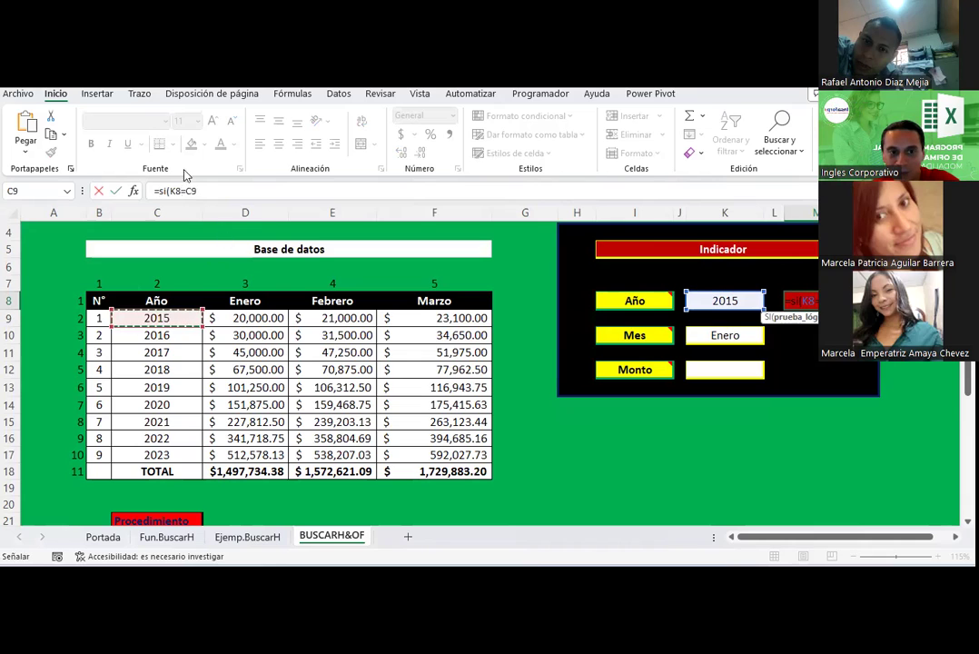
pyautogui.write(';"2')
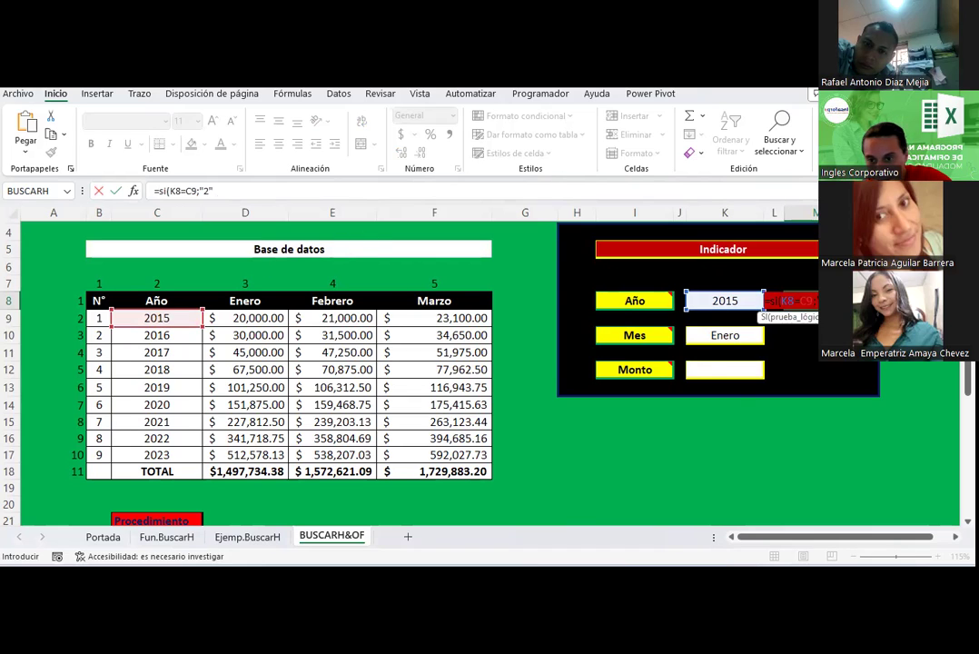
pyautogui.press('Escape')
# Inspect the Monto cell K12, cell M8, the January 2015 sales in D9, and Mes cell K10.
pyautogui.click(725, 406)
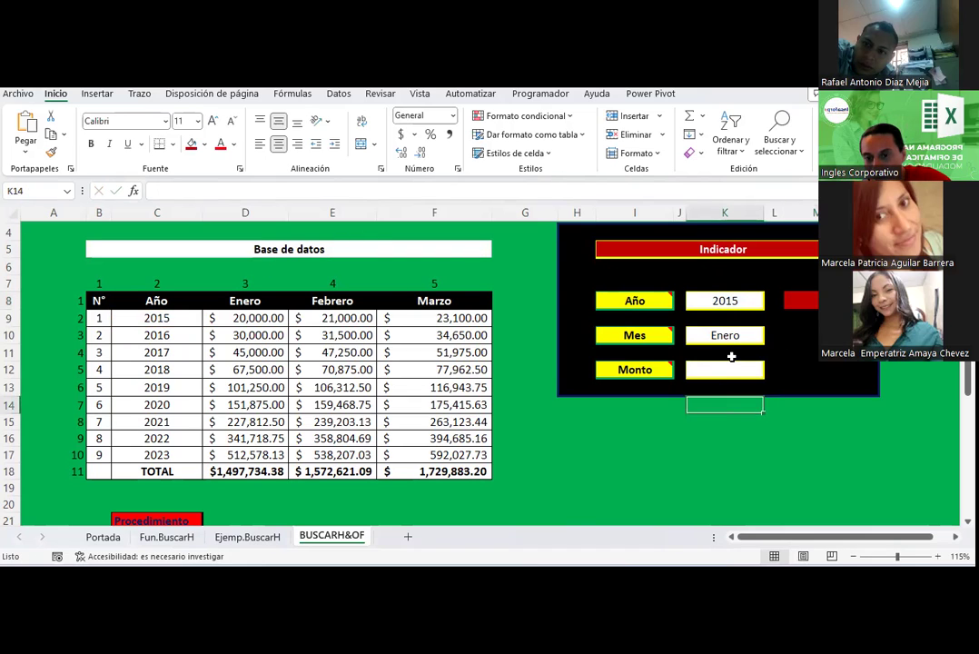
pyautogui.click(724, 369)
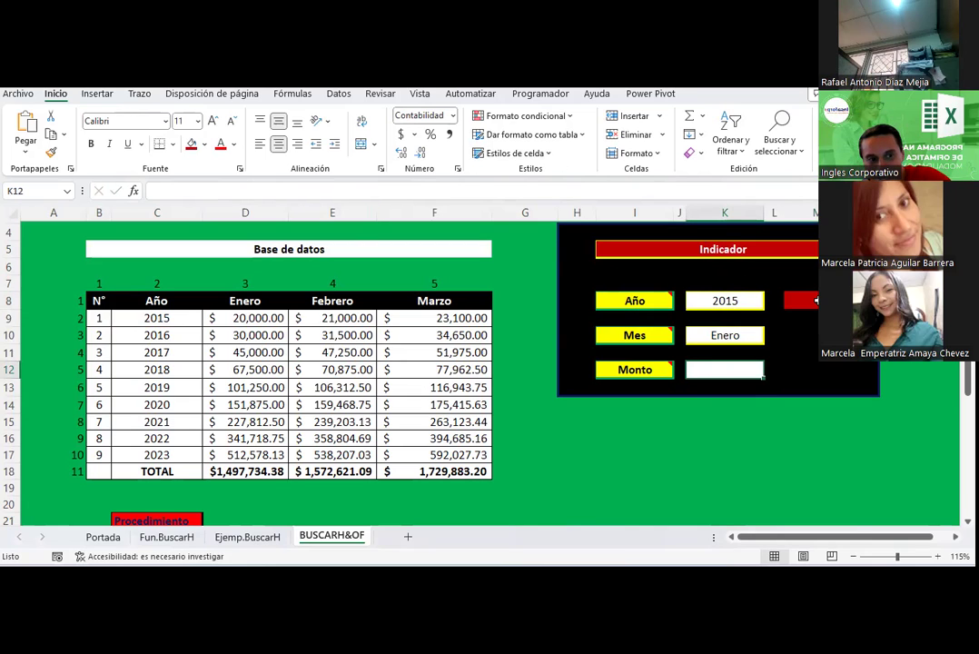
pyautogui.click(814, 300)
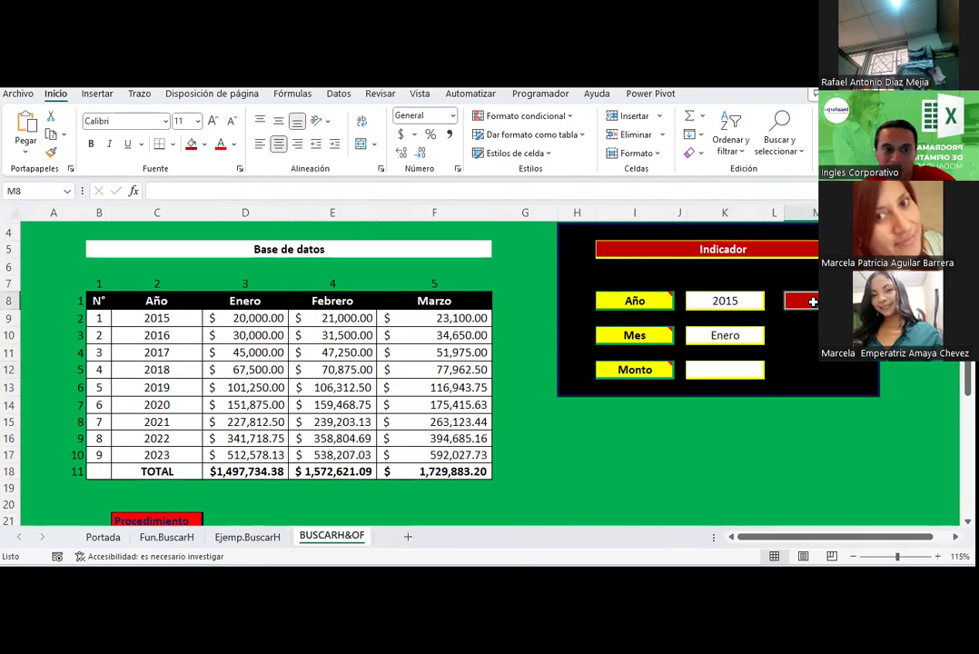
pyautogui.click(256, 315)
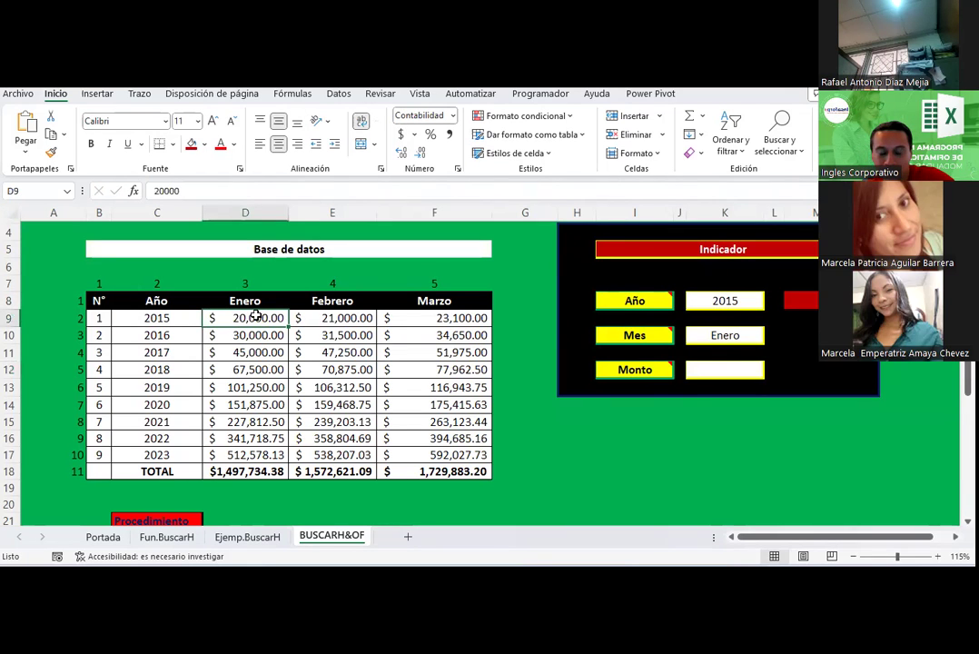
pyautogui.click(724, 370)
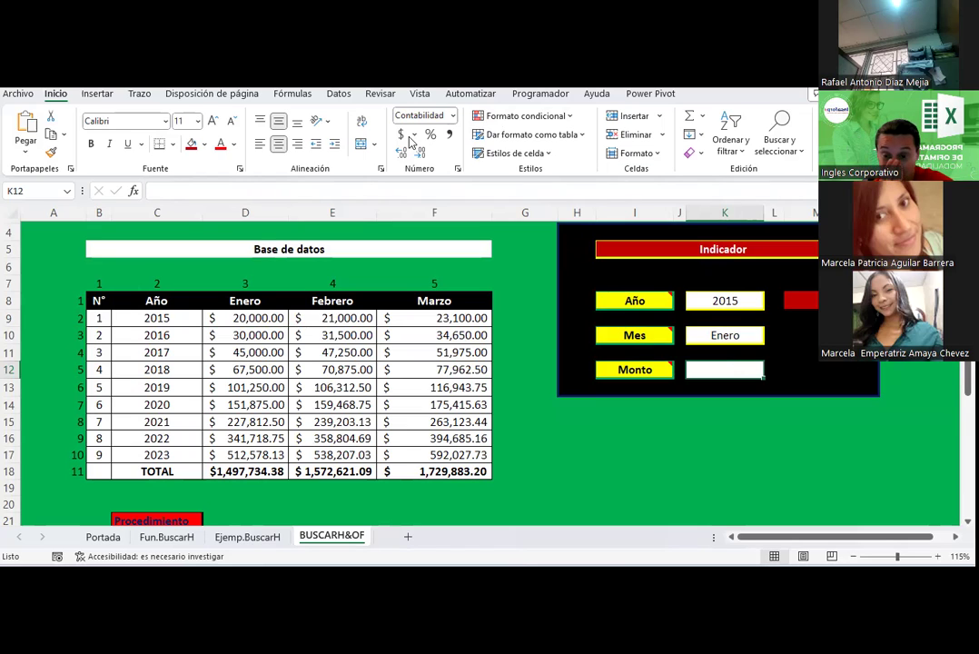
pyautogui.click(728, 334)
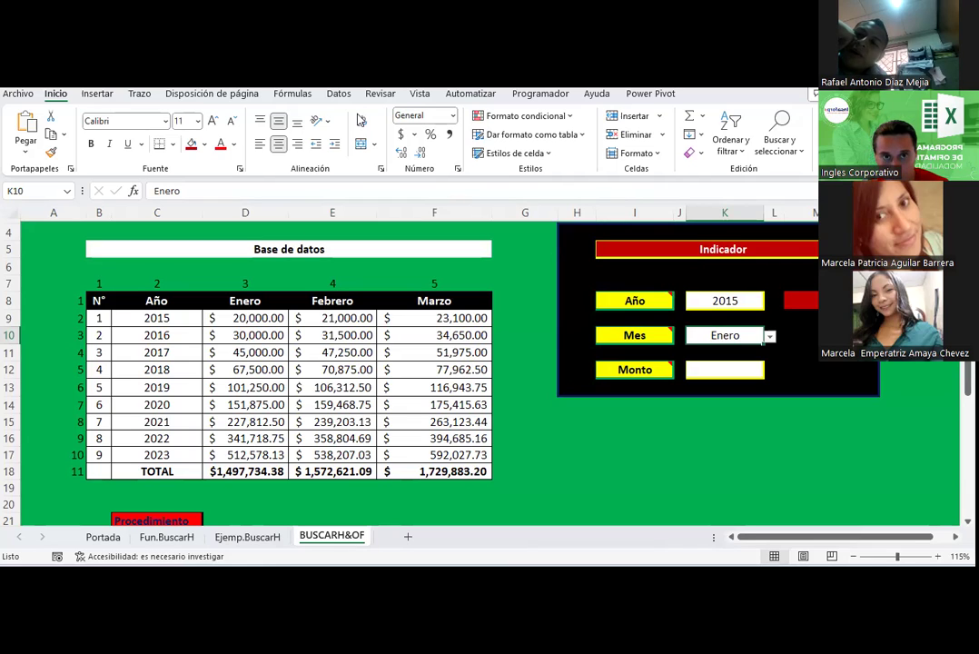
pyautogui.click(292, 94)
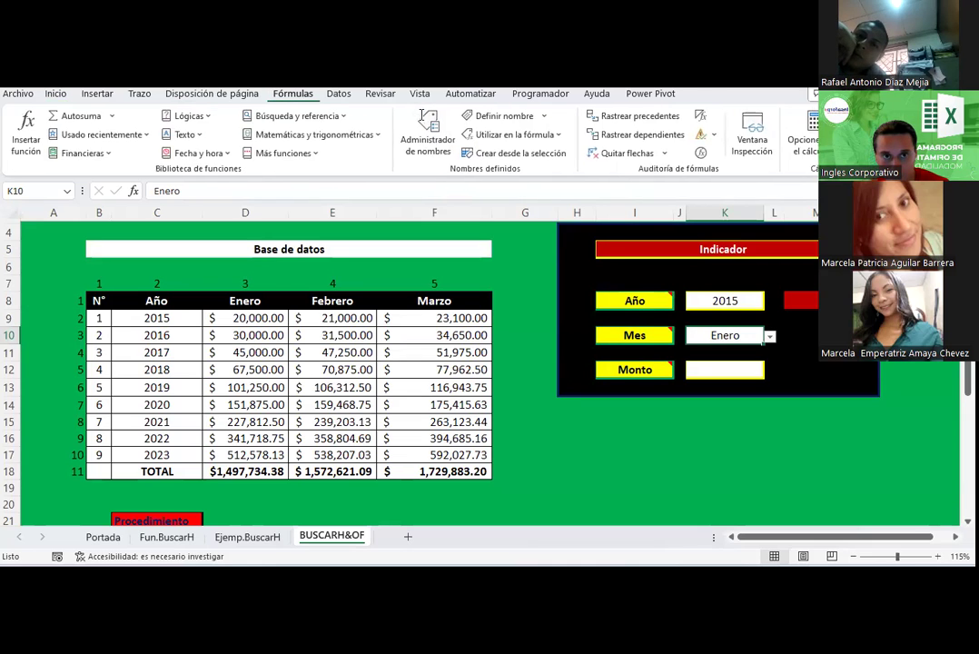
pyautogui.click(427, 132)
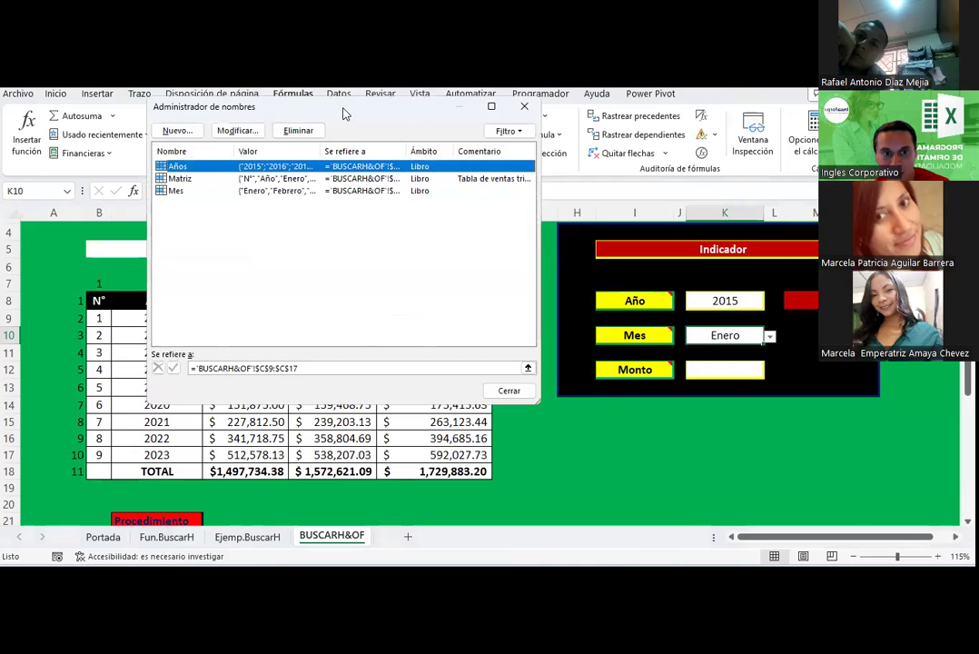
pyautogui.moveTo(343, 113); pyautogui.dragTo(413, 388)
pyautogui.doubleClick(244, 464)
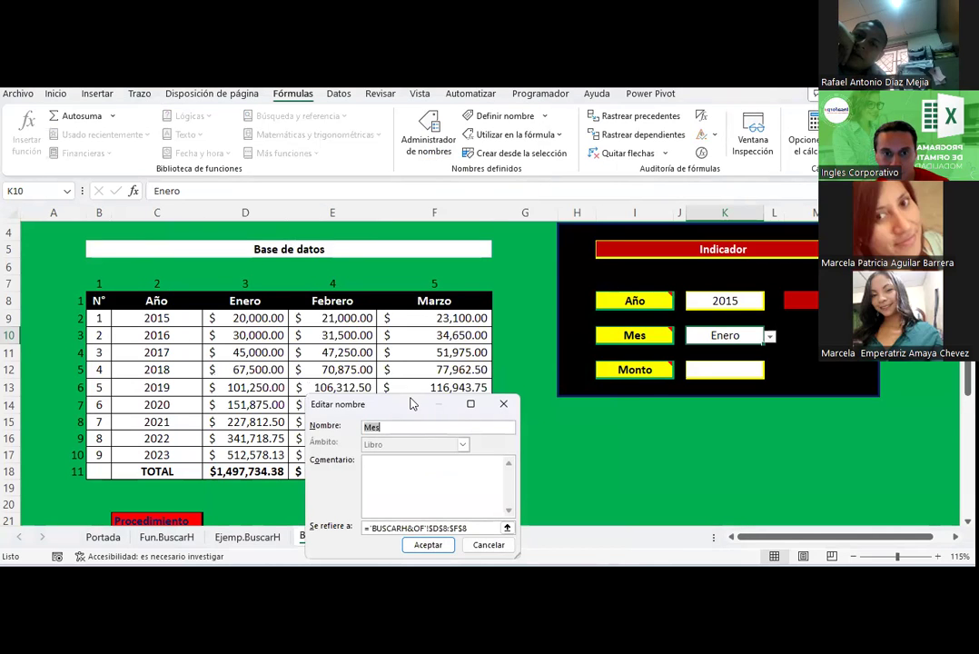
pyautogui.moveTo(413, 404); pyautogui.dragTo(361, 113)
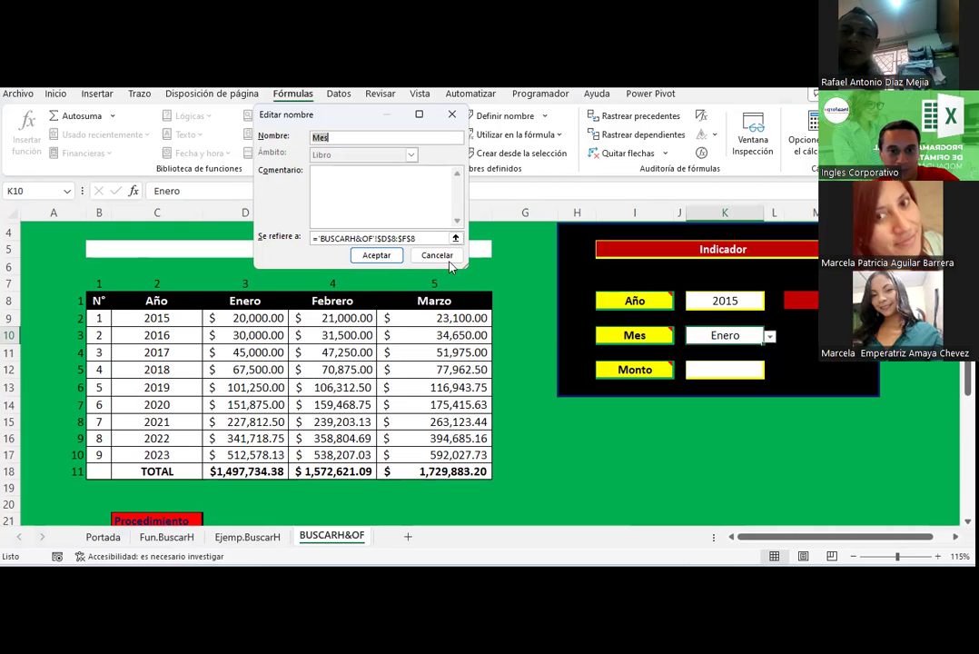
pyautogui.click(445, 256)
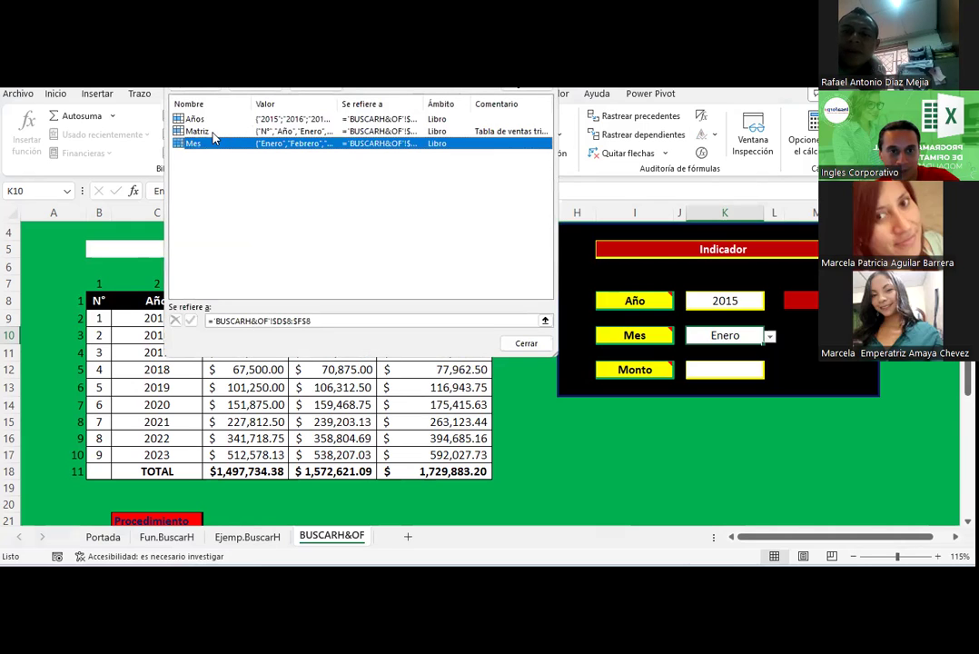
pyautogui.click(214, 132)
pyautogui.doubleClick(200, 131)
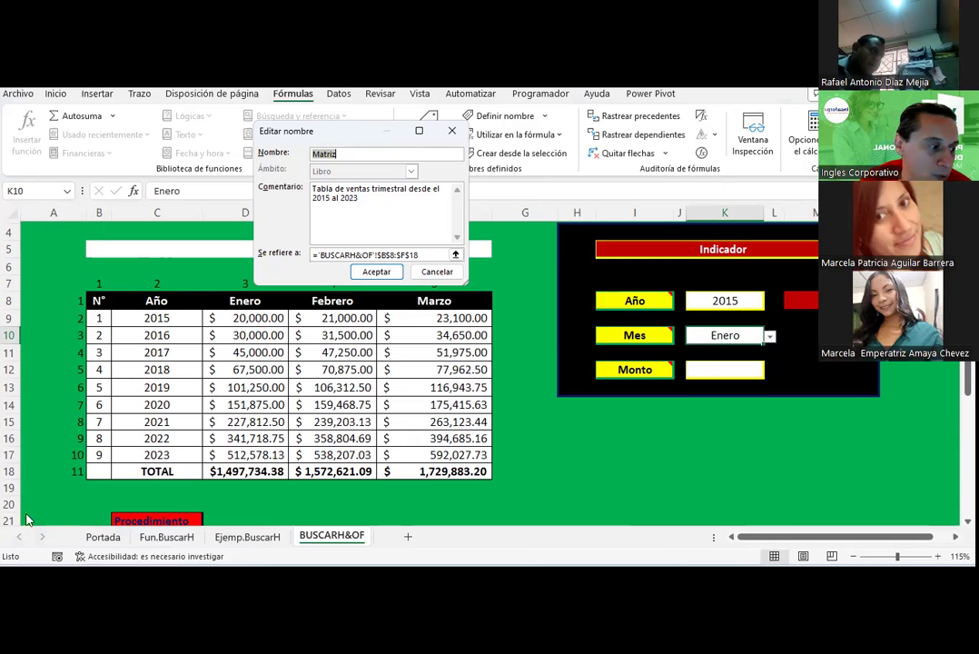
pyautogui.click(423, 272)
pyautogui.click(513, 346)
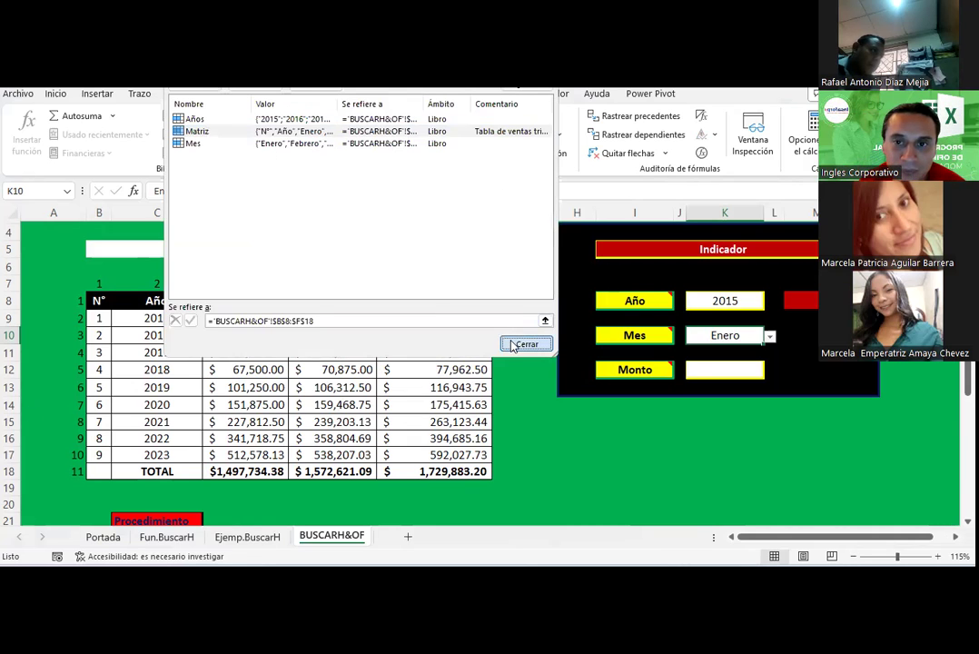